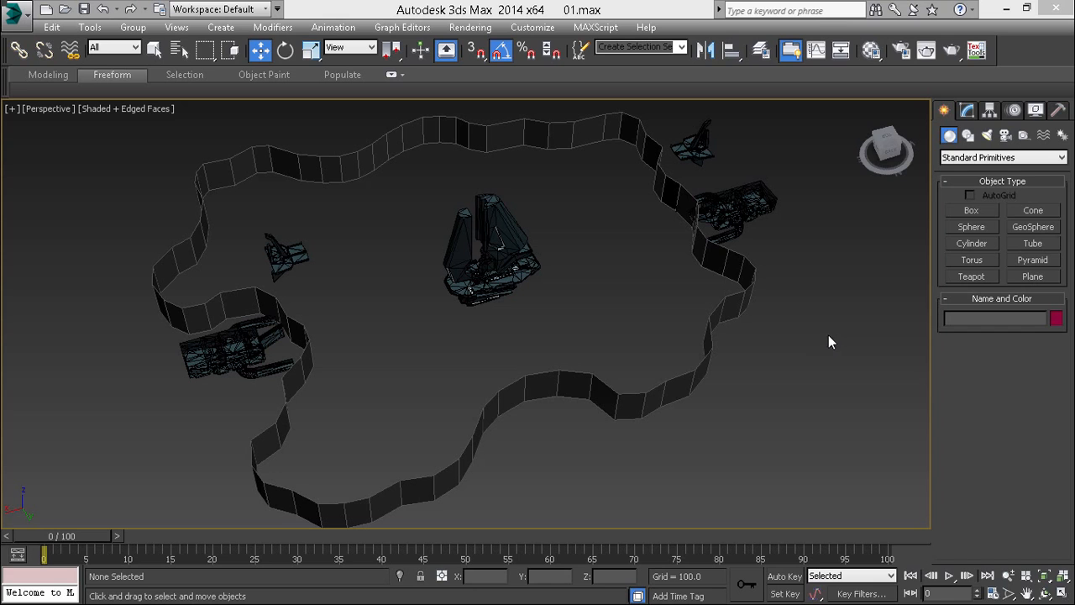
Select the wall strip that encloses the ships
middle_click_drag(631, 411, 621, 365, "alt")
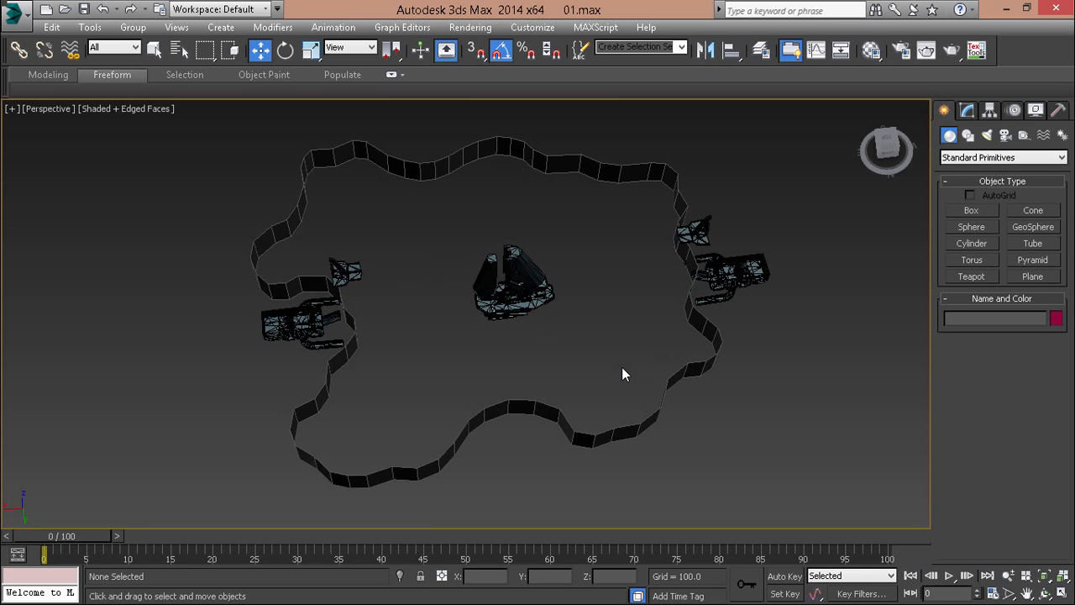
scroll(547, 280, "up", 3)
middle_click_drag(547, 280, 579, 267)
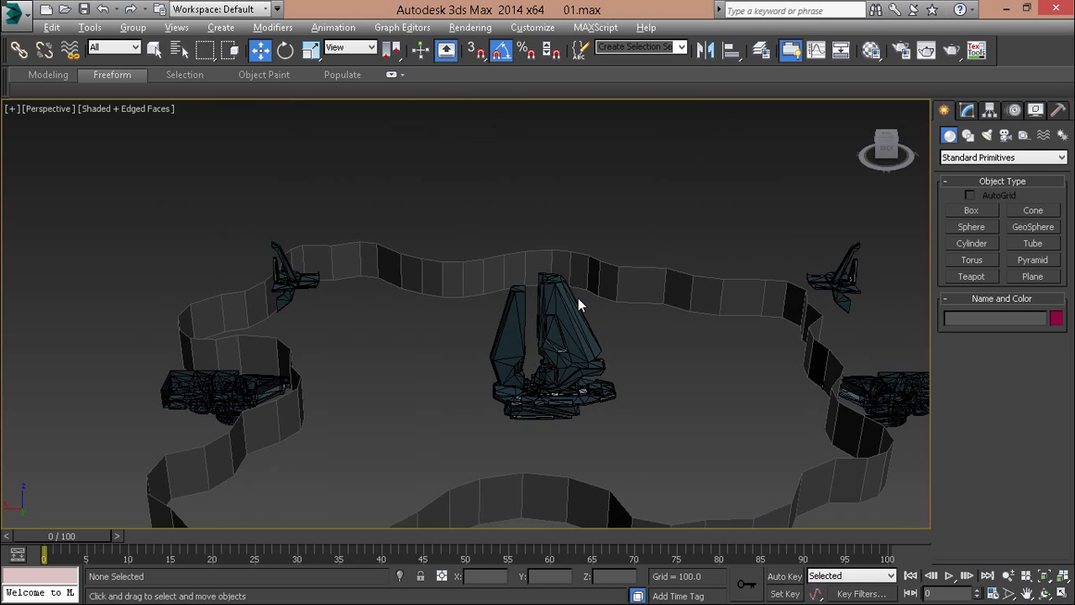
middle_click_drag(574, 373, 595, 316)
middle_click_drag(595, 316, 611, 368, "alt")
scroll(625, 391, "down", 3)
left_click(693, 427)
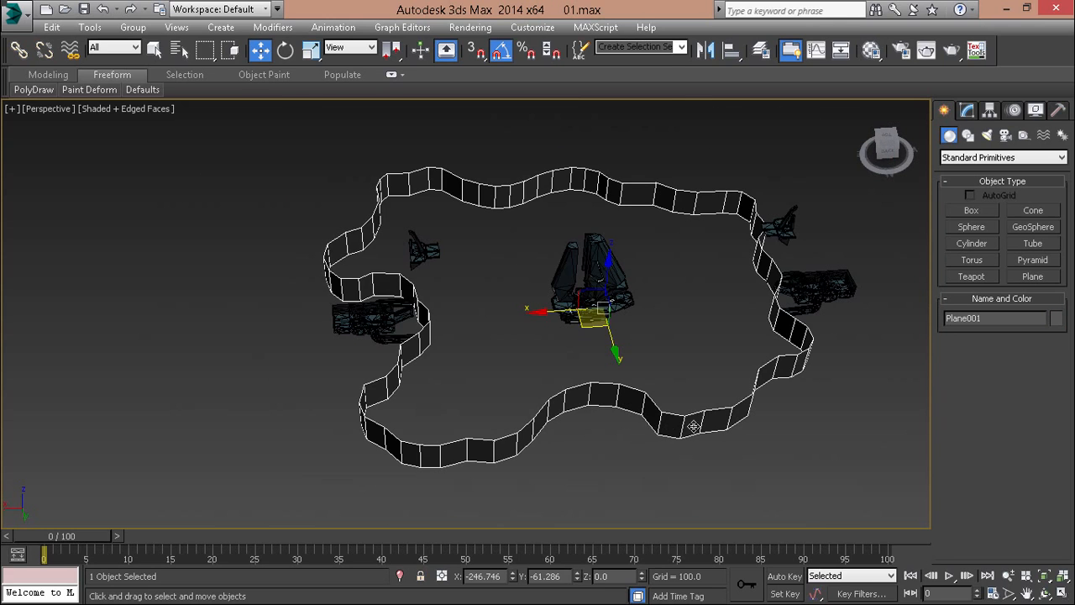
middle_click_drag(463, 229, 452, 287, "alt")
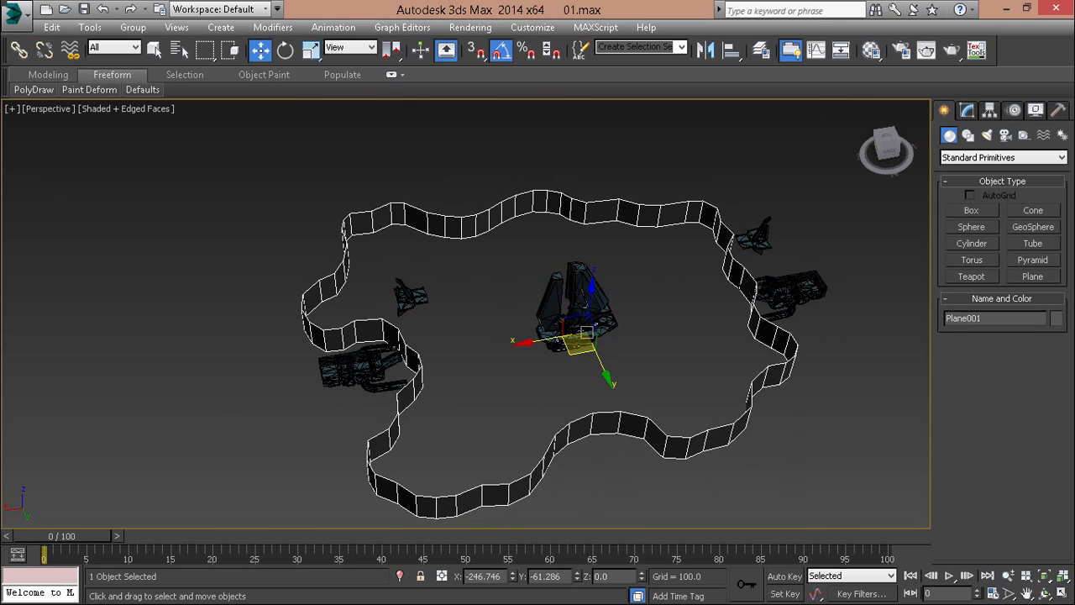
Save the scene, and save a copy named 02 in the kickass_canyon folder
left_click(14, 18)
left_click(50, 153)
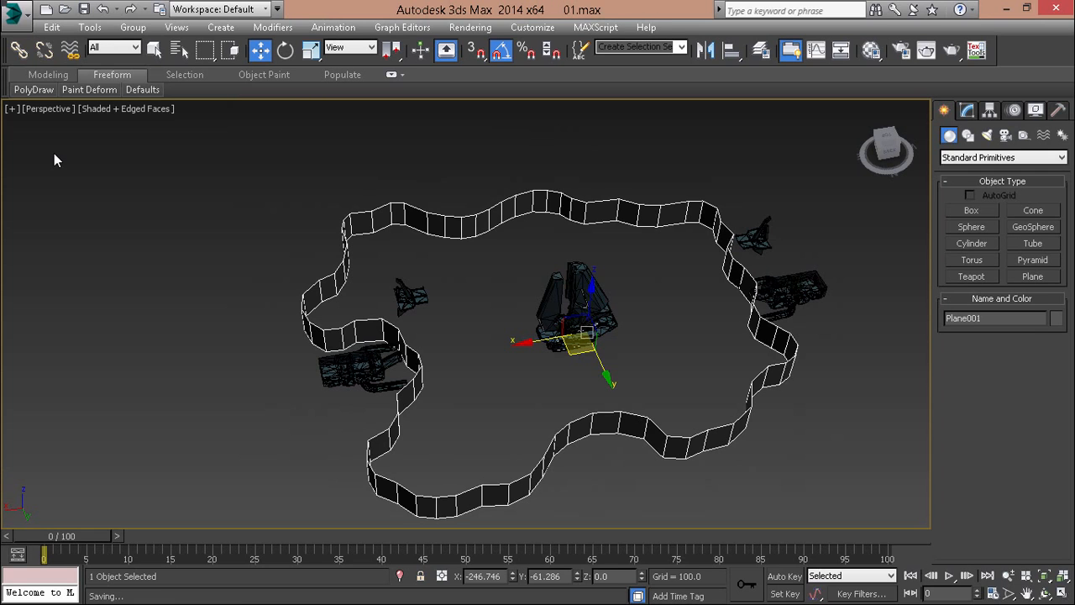
left_click(28, 16)
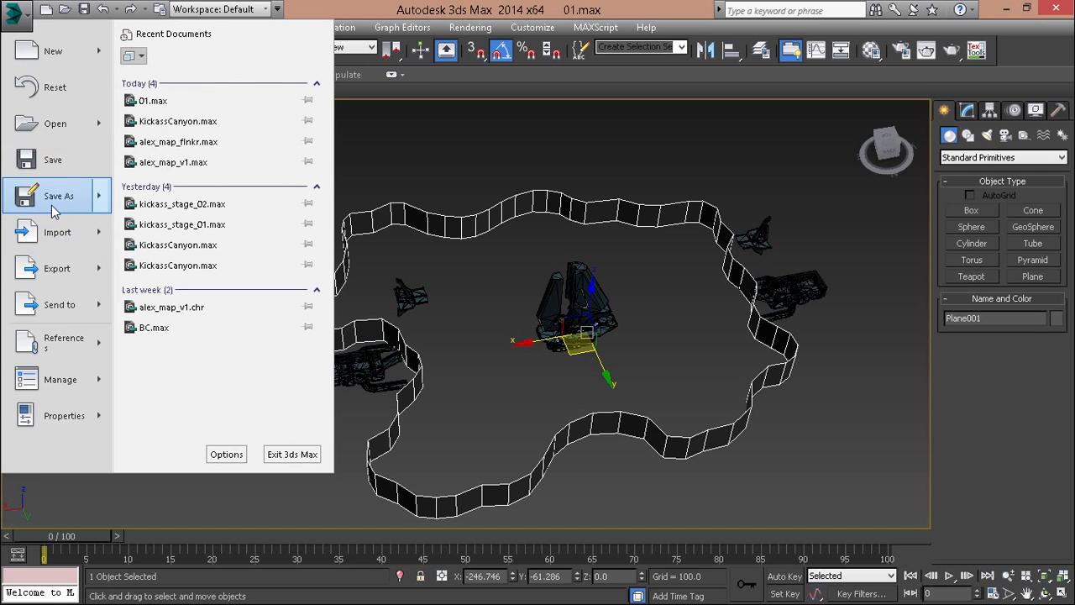
left_click(51, 205)
type("02")
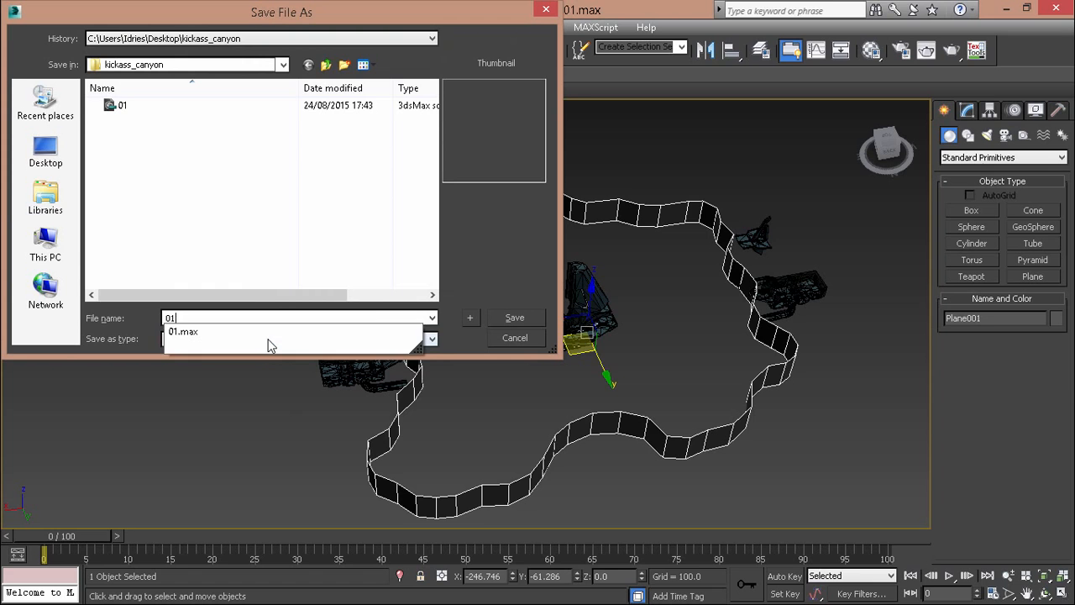
key("Return")
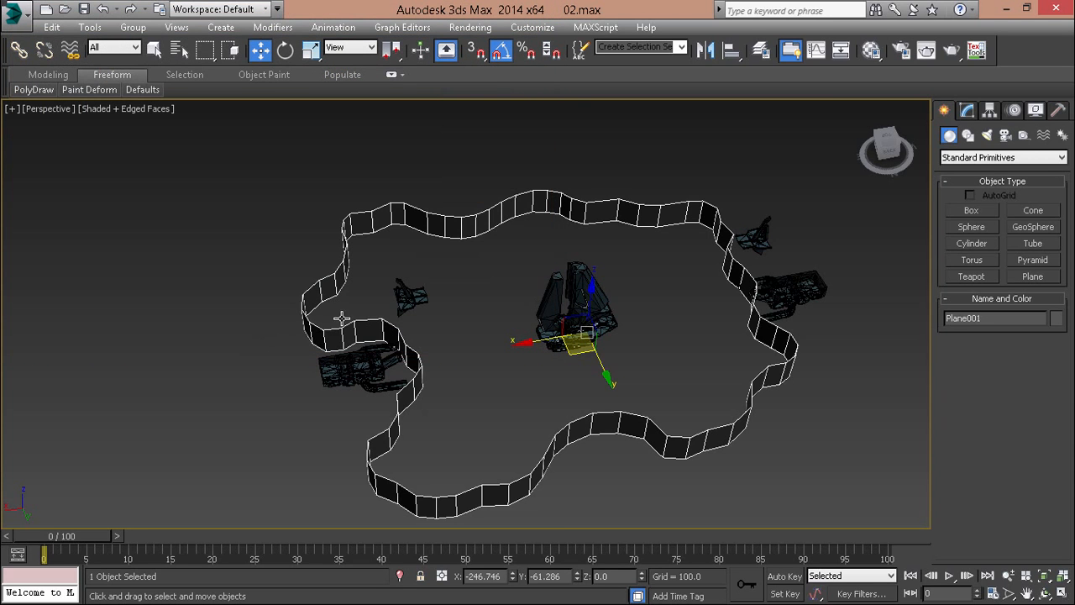
middle_click_drag(551, 290, 543, 224)
scroll(563, 283, "up", 4)
scroll(572, 293, "down", 5)
middle_click_drag(572, 293, 559, 247, "alt")
scroll(559, 254, "up", 5)
key("1")
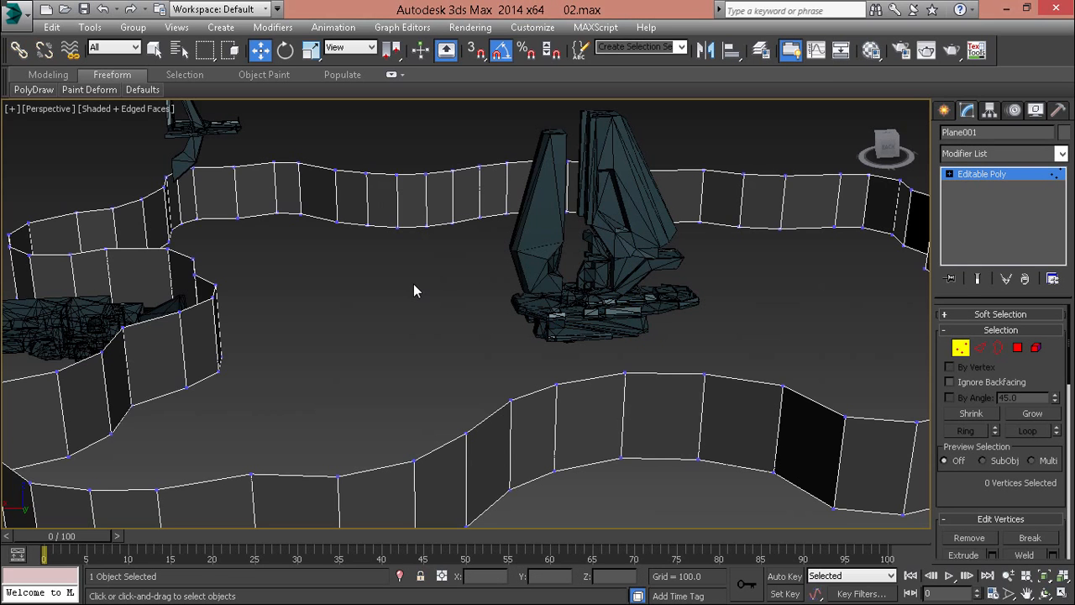
scroll(414, 283, "down", 4)
middle_click_drag(476, 283, 516, 348, "alt")
scroll(352, 242, "up", 5)
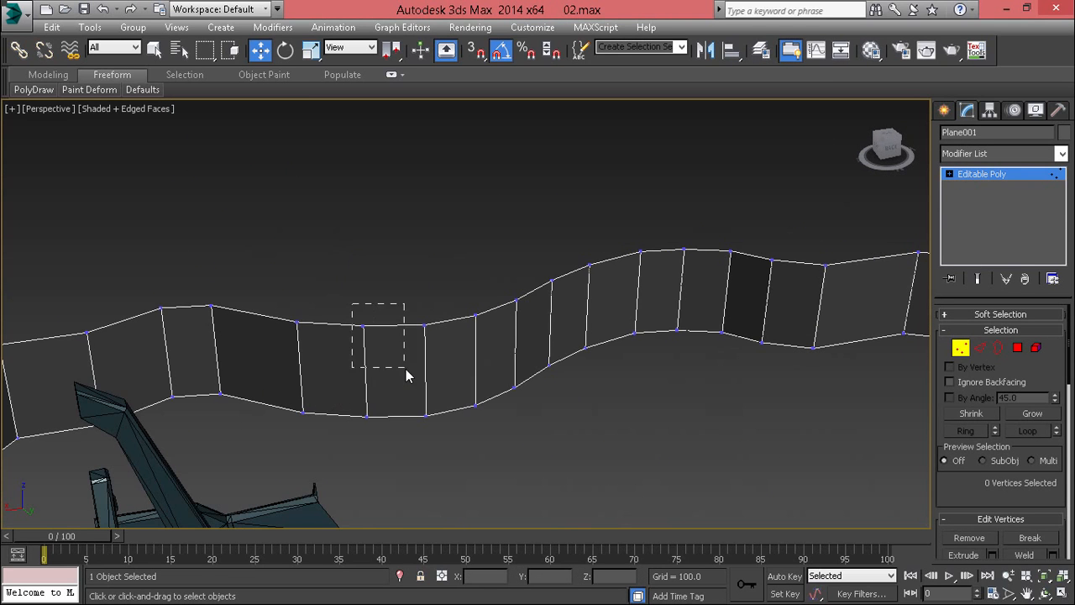
left_click_drag(406, 369, 406, 370)
key("z")
scroll(395, 343, "down", 4)
middle_click_drag(396, 341, 462, 307)
scroll(378, 261, "down", 5)
scroll(380, 264, "down", 3)
scroll(447, 263, "down", 5)
Try extruding the wall's entire top border upward in several stacked tiers, scaling the border between tiers
key("1")
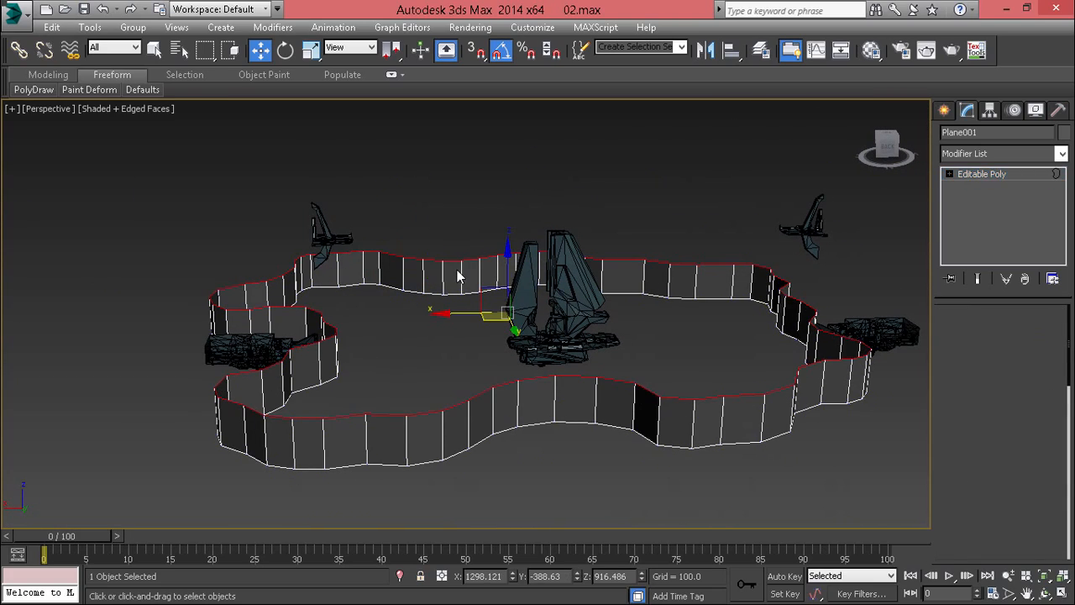
key("3")
left_click_drag(509, 265, 510, 172, "shift")
key("r")
key("ctrl+z")
key("ctrl+z")
key("w")
key("r")
left_click_drag(497, 218, 517, 86, "shift")
key("w")
key("r")
key("w")
Hide the edged faces and examine the shape of the stacked wall tiers from several angles
mouse_move(516, 104)
middle_mouse_down("alt")
mouse_move(482, 249)
mouse_move(393, 336)
middle_mouse_up("alt")
scroll(481, 248, "up", 4)
key("F4")
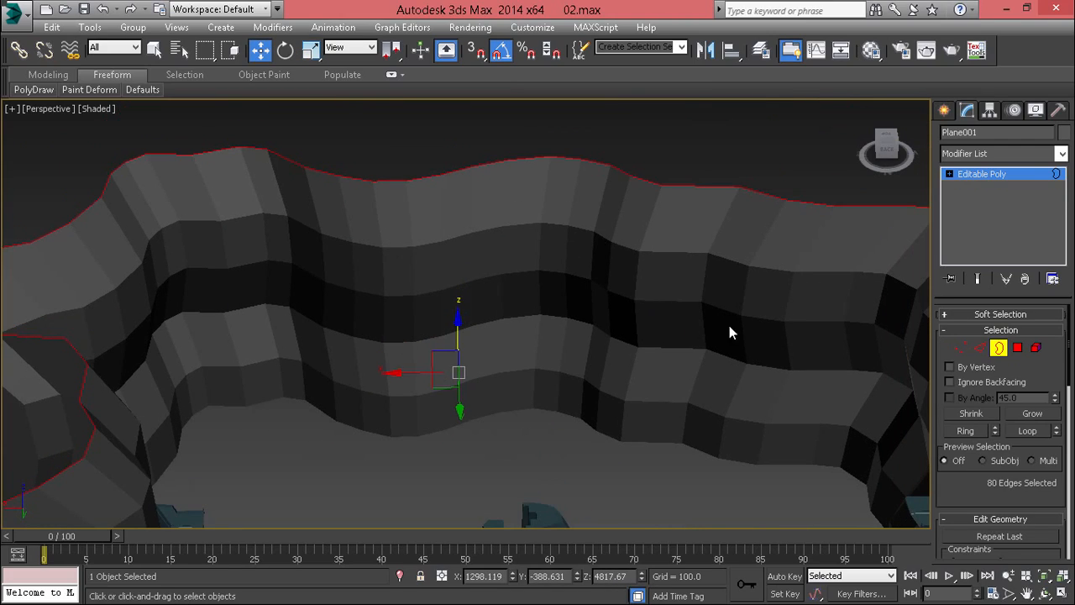
middle_click_drag(573, 314, 489, 357, "alt")
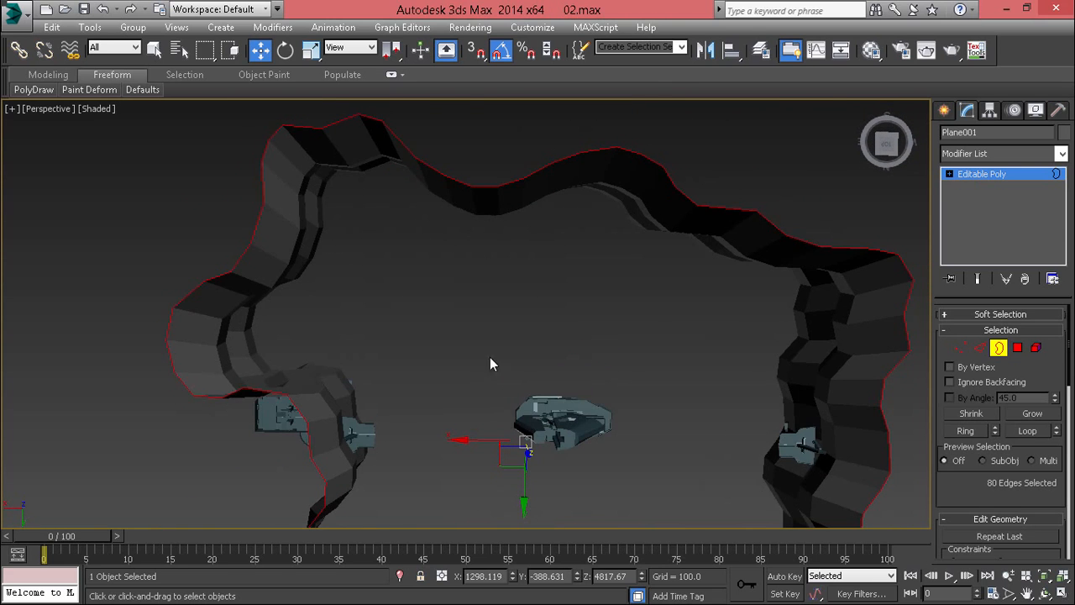
scroll(548, 281, "down", 4)
middle_click_drag(549, 281, 525, 212, "alt")
scroll(537, 290, "up", 4)
scroll(537, 296, "down", 7)
scroll(525, 211, "up", 9)
scroll(523, 260, "down", 7)
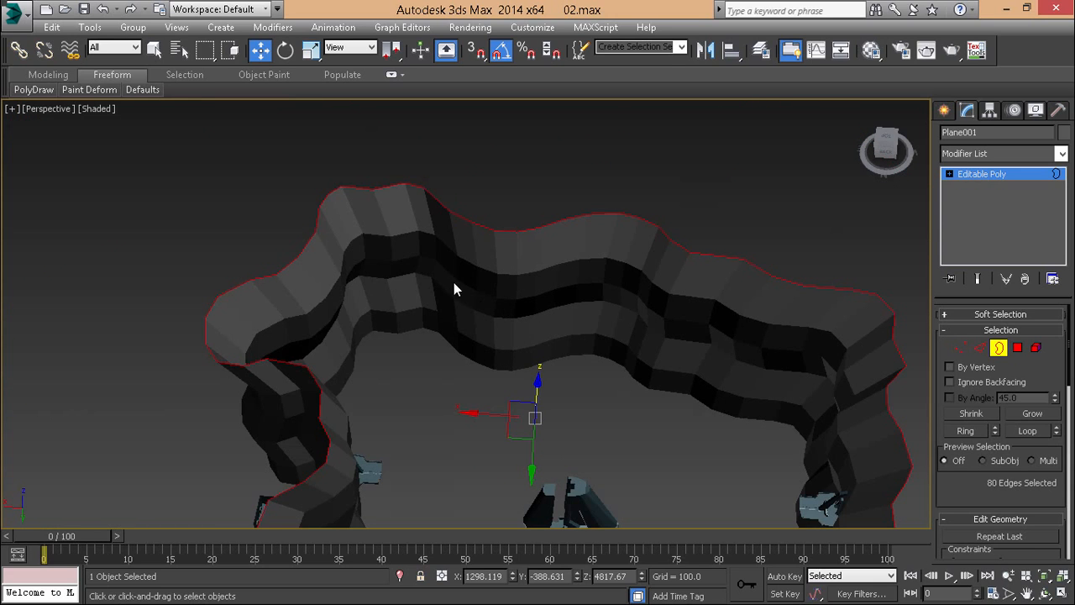
Undo the extruded tiers until only the original single-tier wall is left
left_click_drag(472, 373, 453, 422)
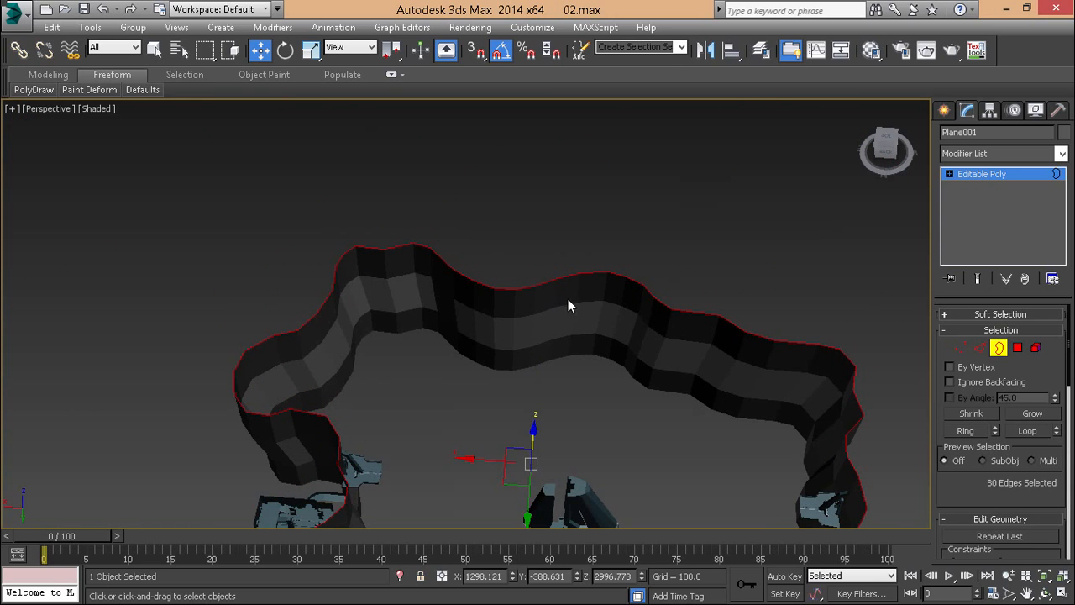
middle_click_drag(536, 308, 513, 255)
scroll(524, 263, "down", 4)
key("ctrl+z")
key("ctrl+z")
scroll(513, 340, "up", 4)
key("ctrl+z")
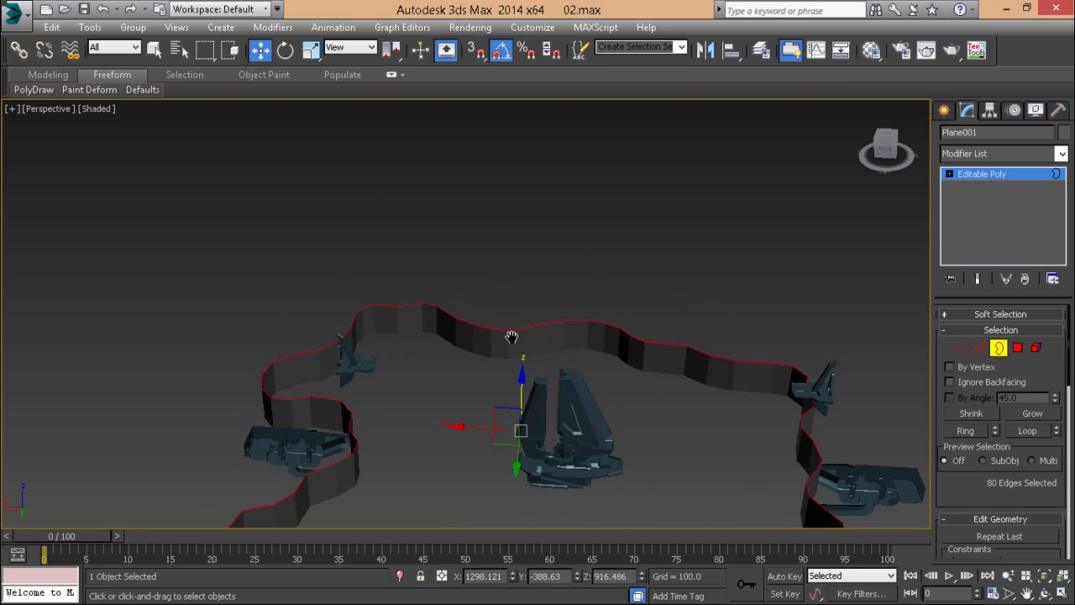
Raise the wall's top border to a Z height of about 1437 and show edged faces again
middle_click_drag(512, 338, 534, 266)
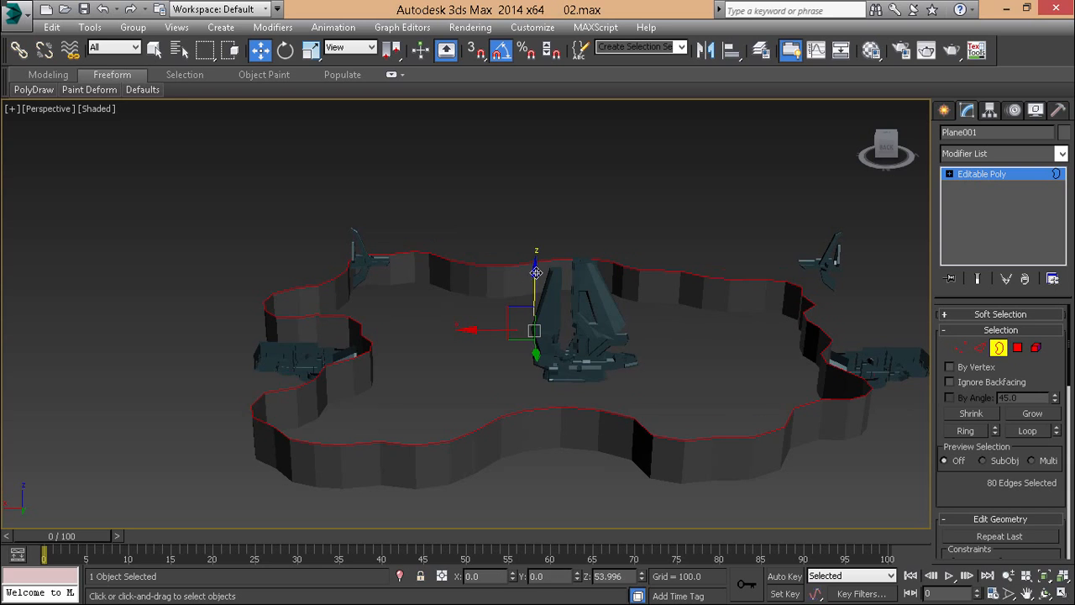
key("ctrl+z")
key("F4")
mouse_move(543, 274)
middle_mouse_down("alt")
mouse_move(567, 261)
mouse_move(557, 271)
middle_mouse_up("alt")
scroll(525, 262, "up", 5)
middle_click_drag(499, 247, 627, 266)
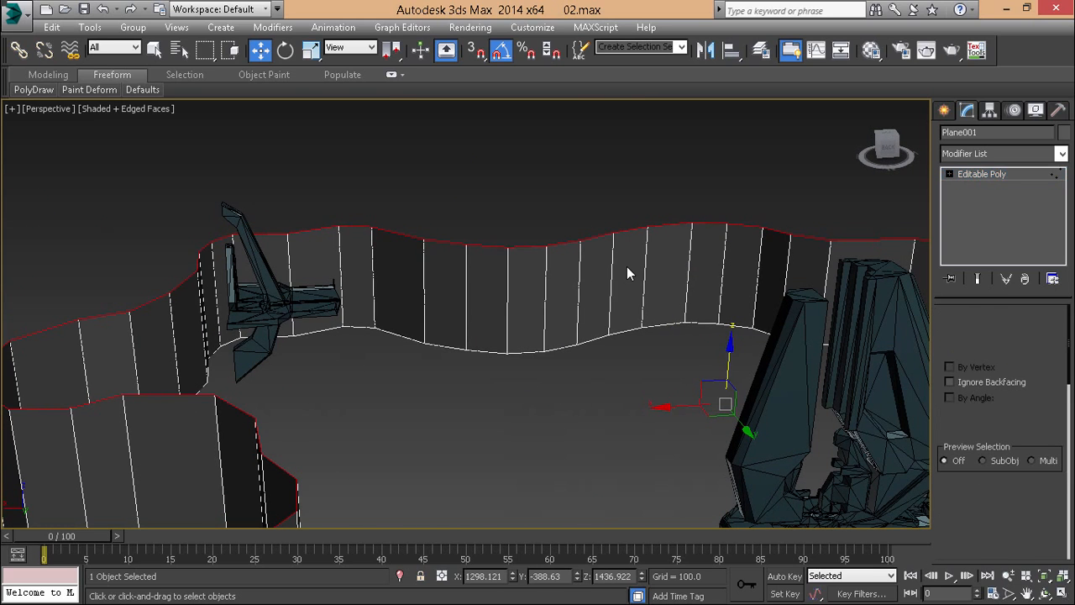
Select a vertex on the back wall's top edge and enable soft selection with a falloff of about 1444
key("1")
left_click(425, 223)
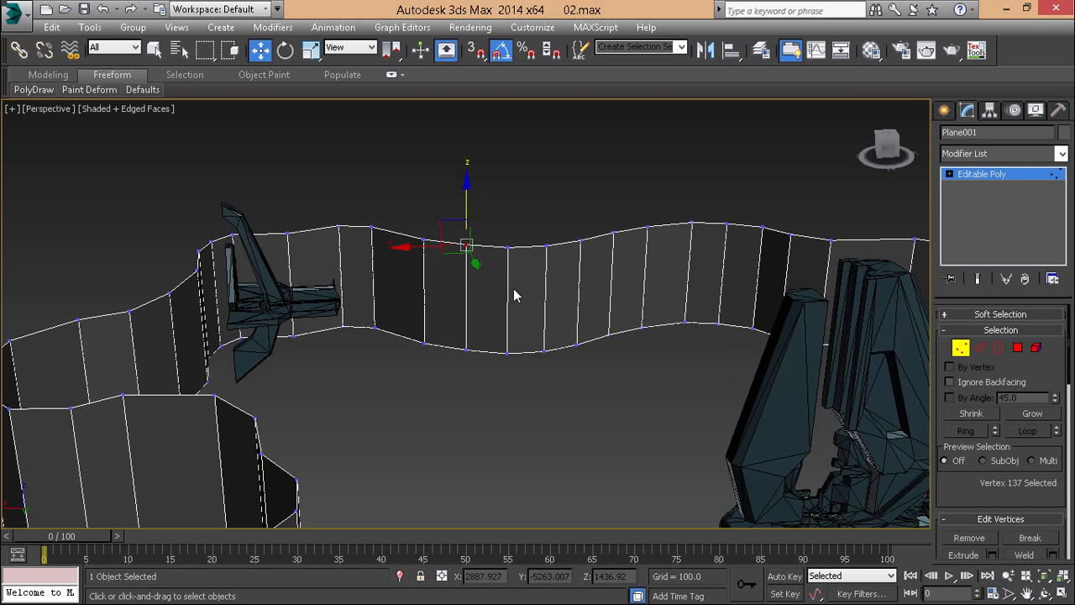
scroll(487, 270, "up", 5)
scroll(487, 273, "down", 8)
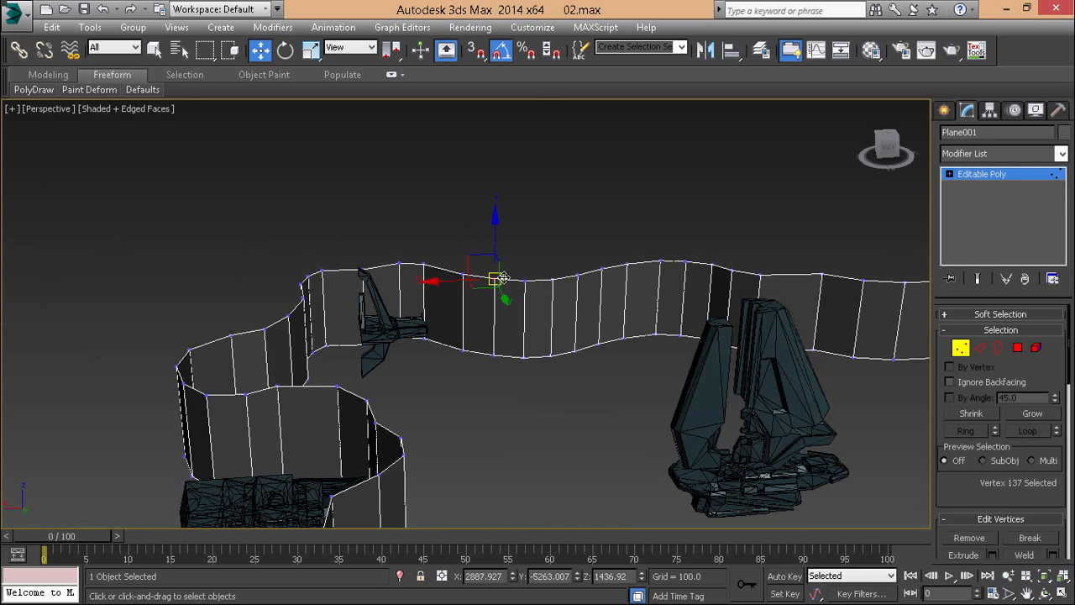
left_click(991, 315)
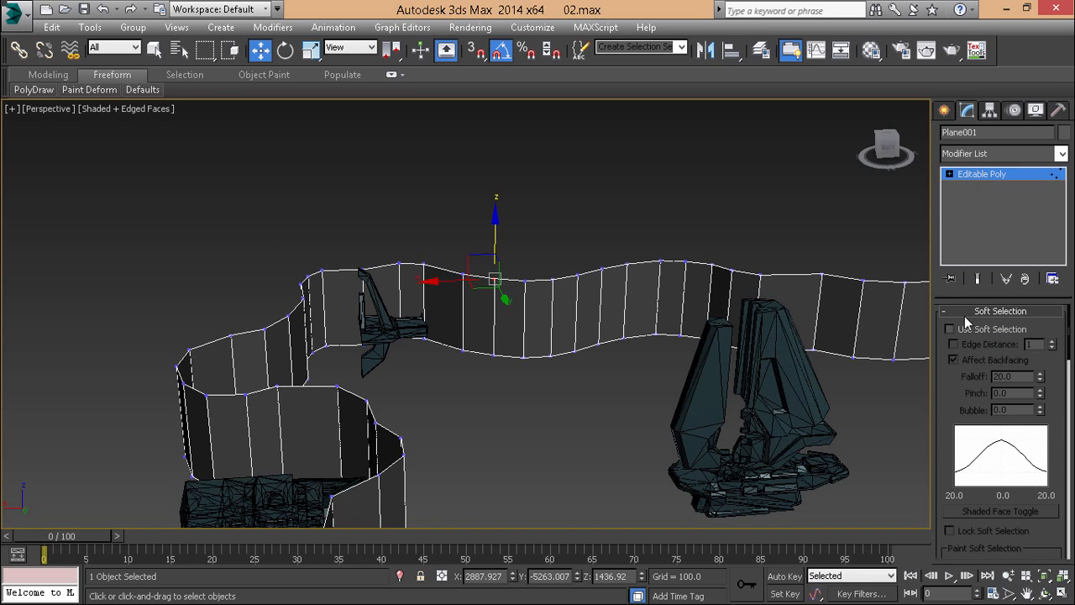
left_click(950, 329)
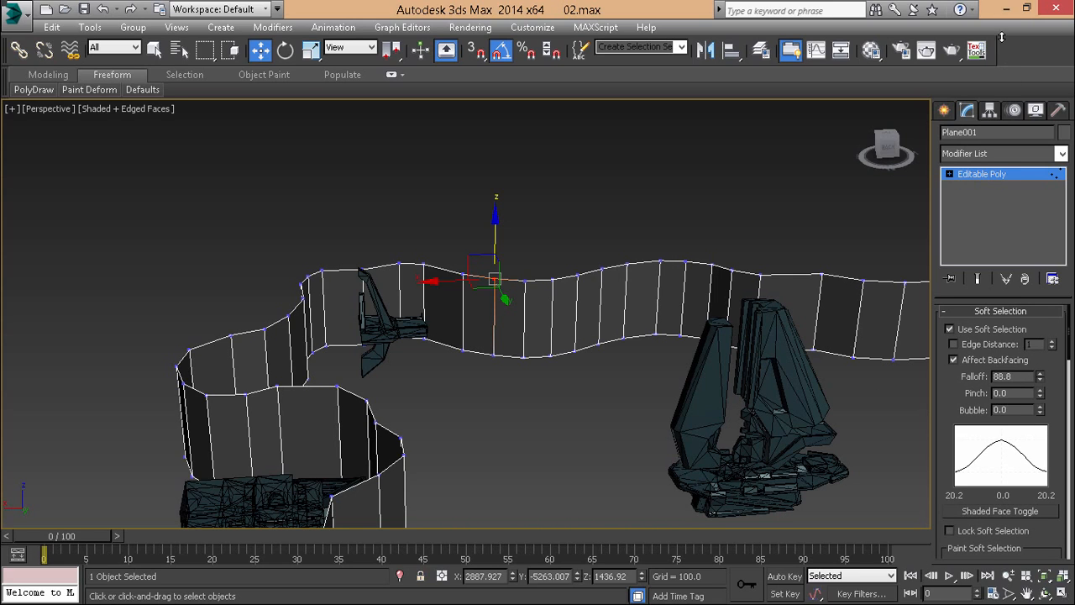
left_click_drag(1007, 104, 970, 60)
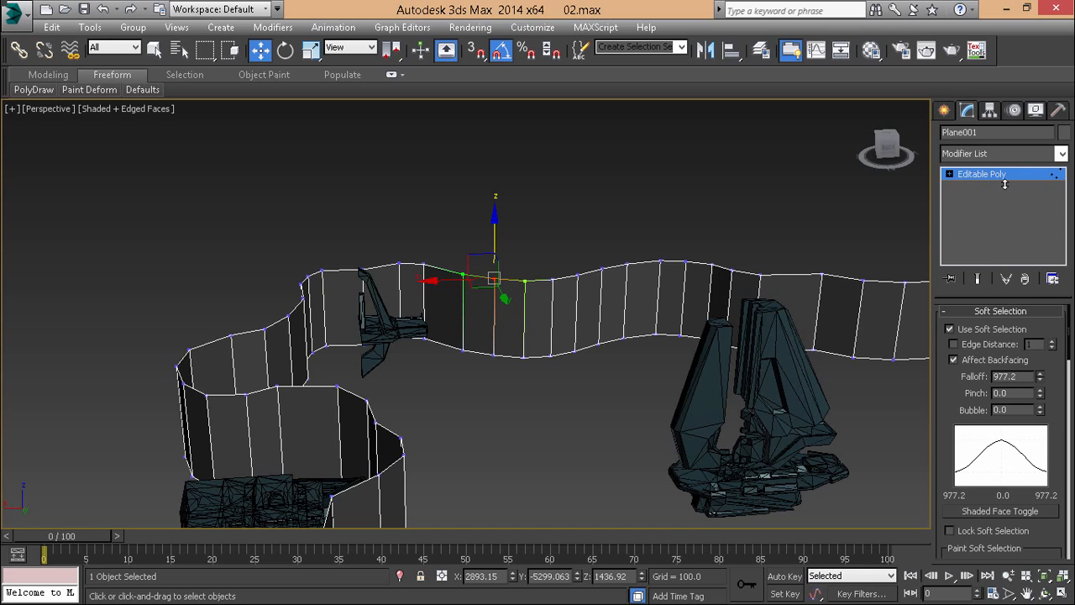
left_click_drag(1005, 184, 857, 305)
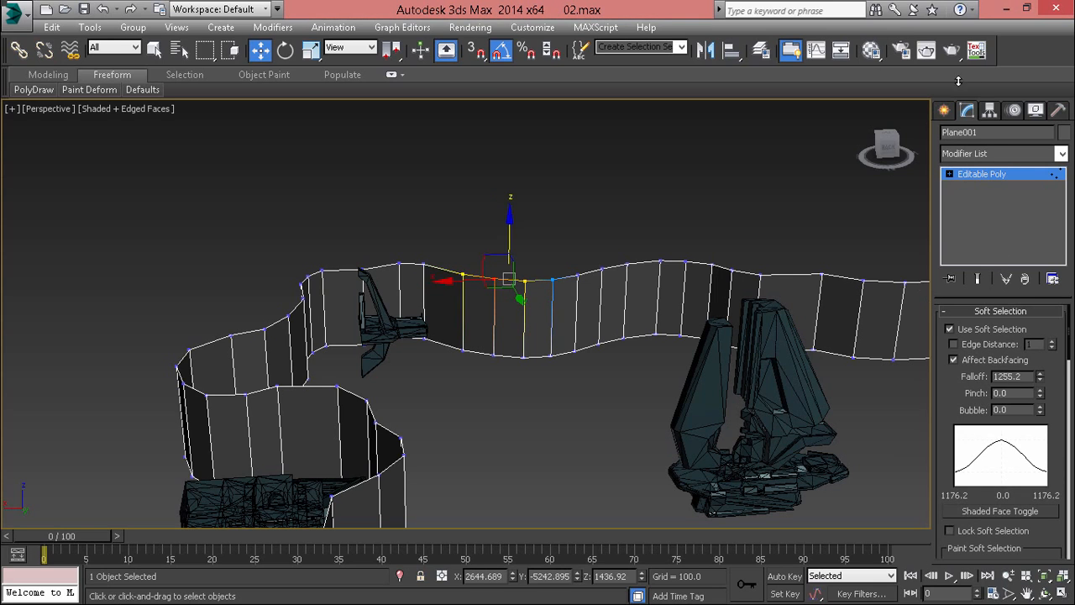
left_click_drag(958, 81, 925, 143)
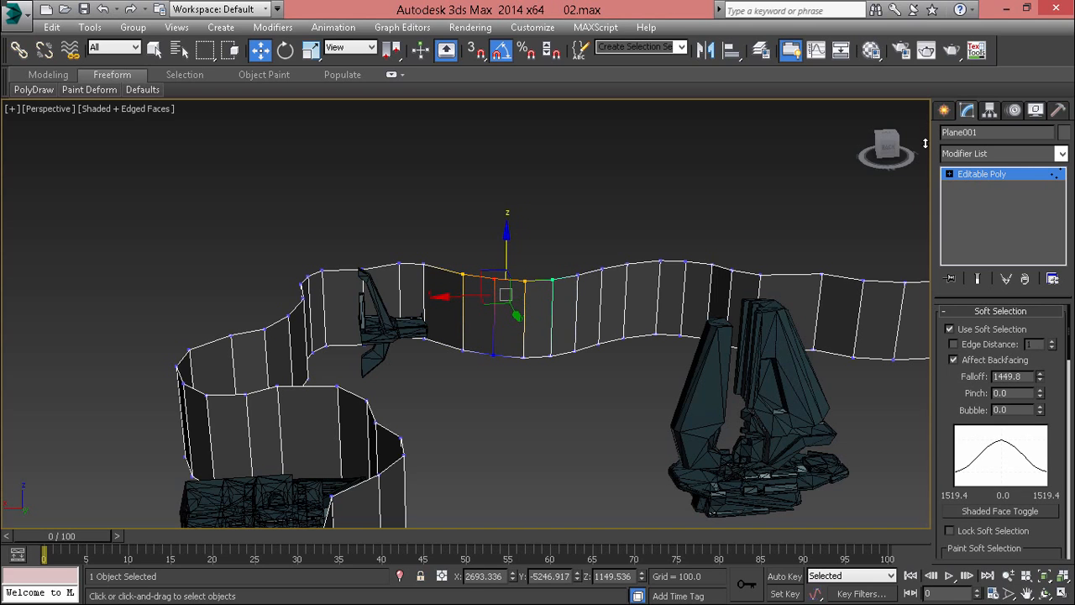
Select two adjacent top-edge vertices on the back wall and raise them with soft selection to a Z of about 1873
middle_click_drag(495, 347, 405, 374)
left_click_drag(425, 290, 510, 324)
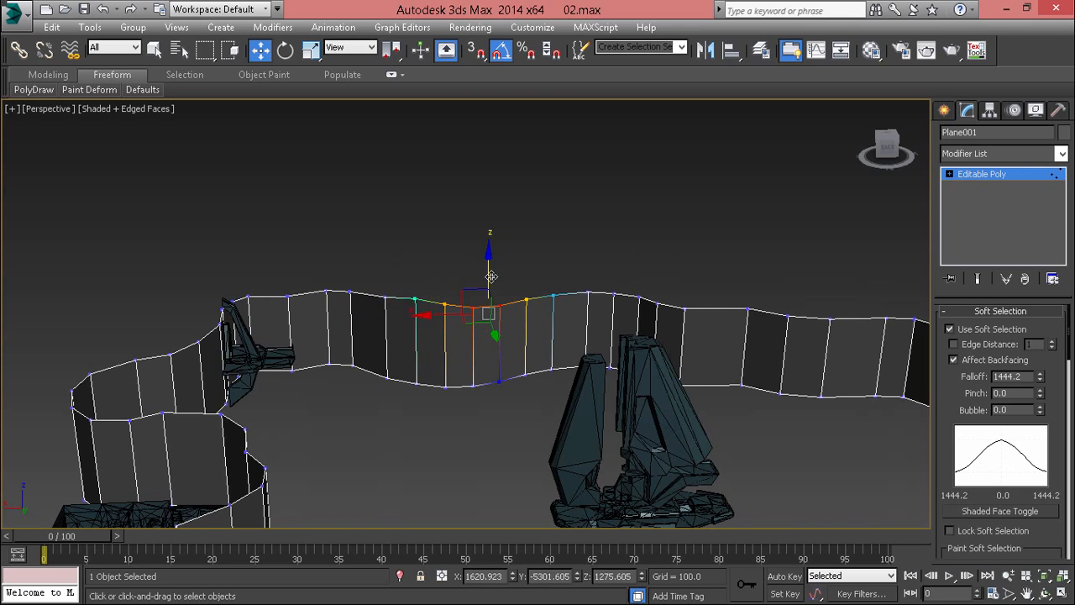
mouse_move(492, 277)
left_mouse_down()
mouse_move(493, 237)
mouse_move(491, 260)
left_mouse_up()
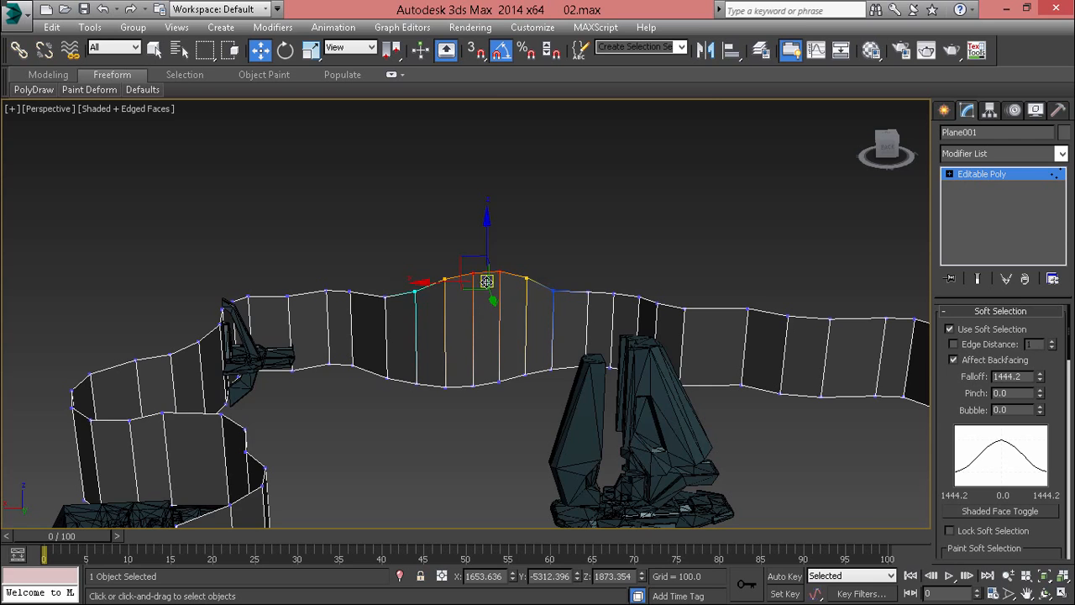
scroll(487, 280, "up", 2)
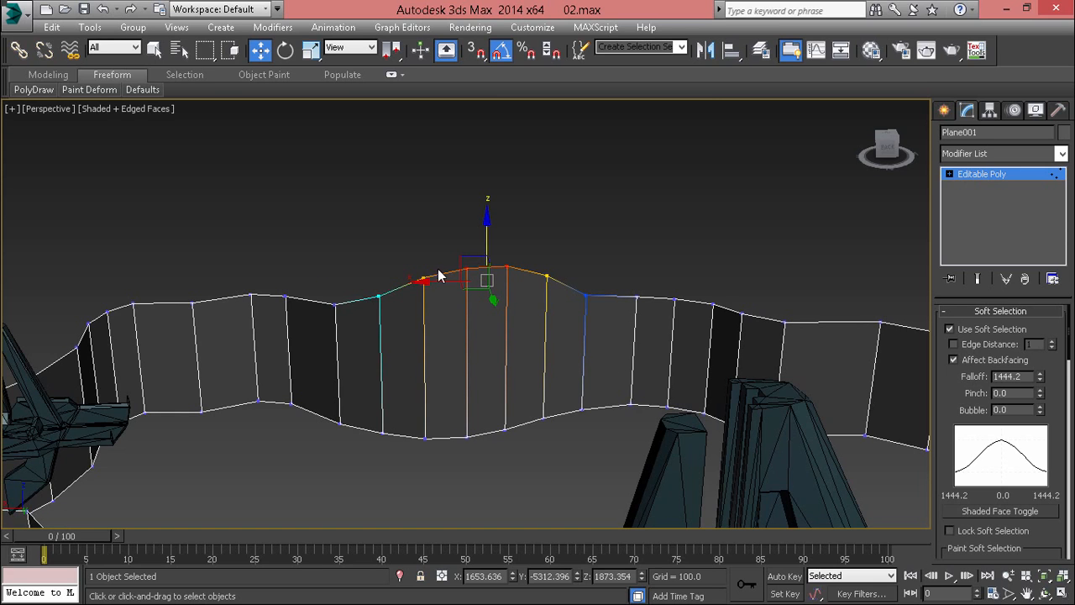
middle_click_drag(529, 309, 535, 288, "alt")
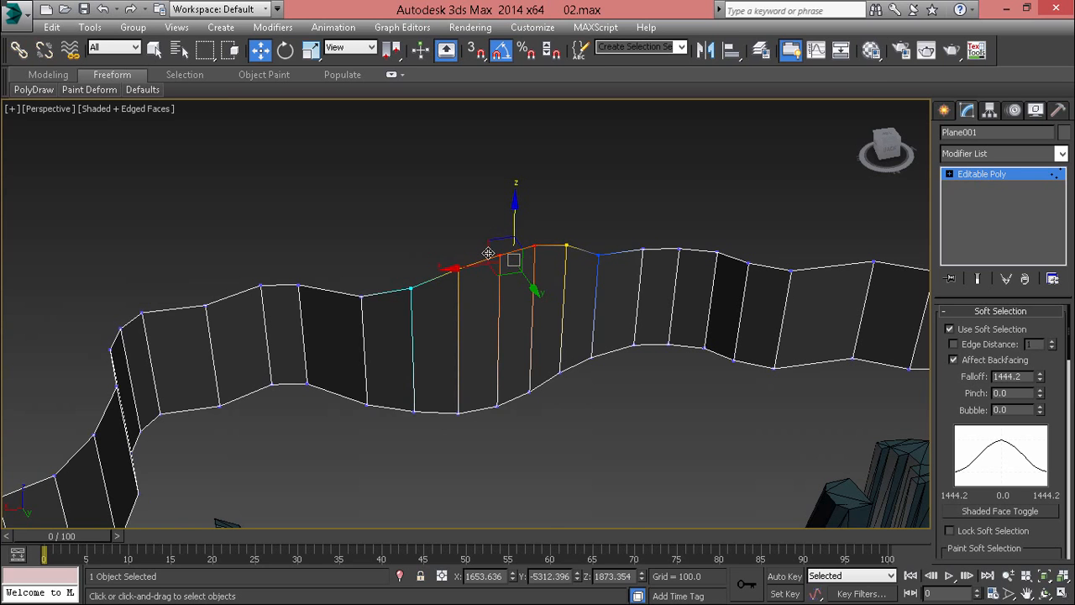
middle_click_drag(488, 253, 440, 299, "alt")
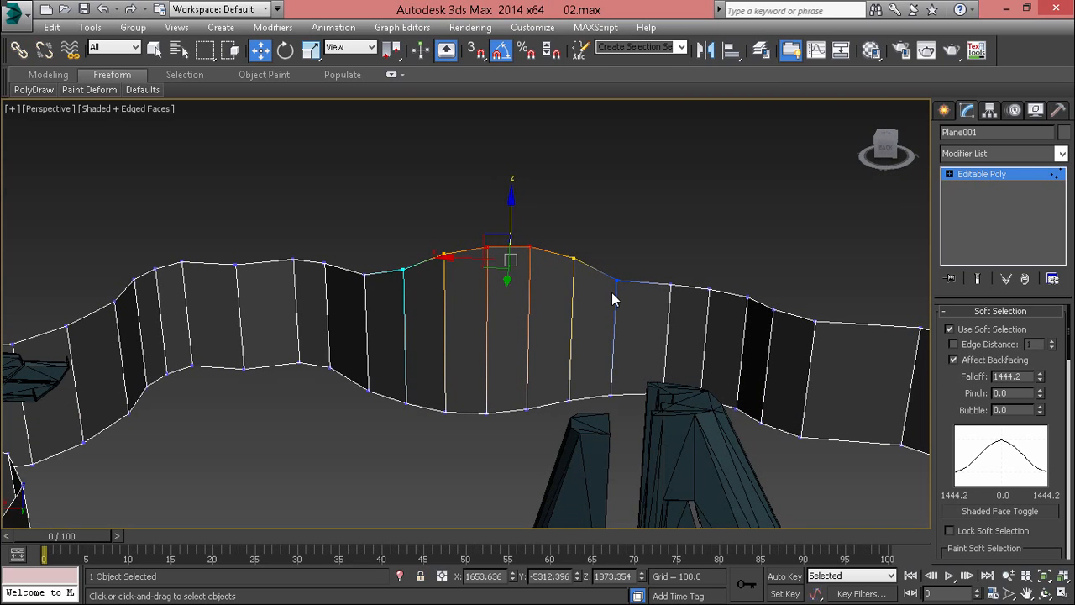
middle_click_drag(573, 347, 458, 357)
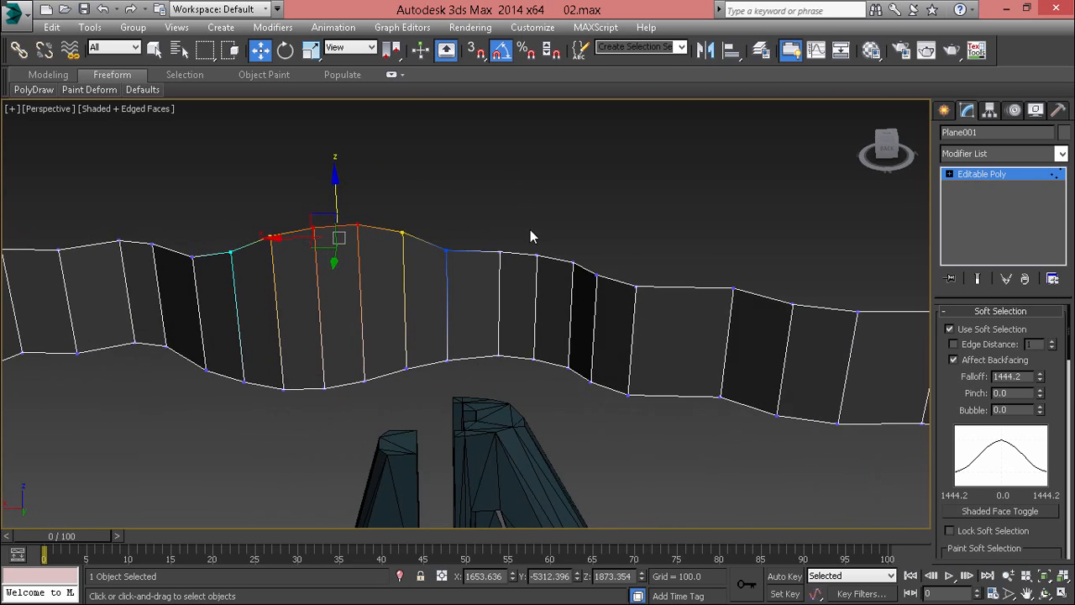
Turn off soft selection and raise a single top-edge vertex beside the new hump to a Z of about 1663
left_click_drag(530, 229, 563, 274)
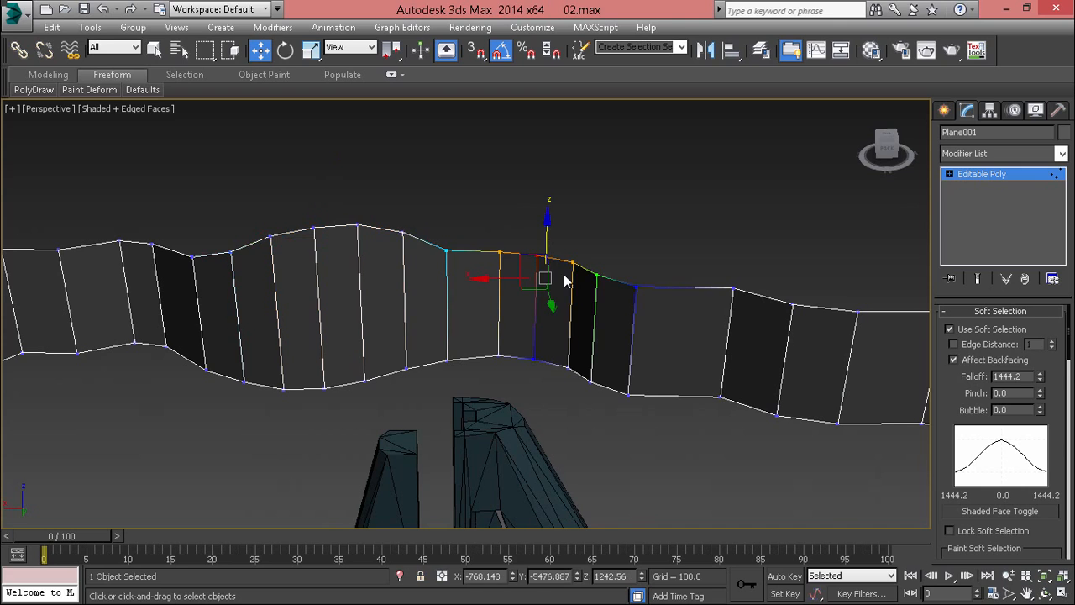
left_click(950, 329)
left_click_drag(535, 210, 535, 195)
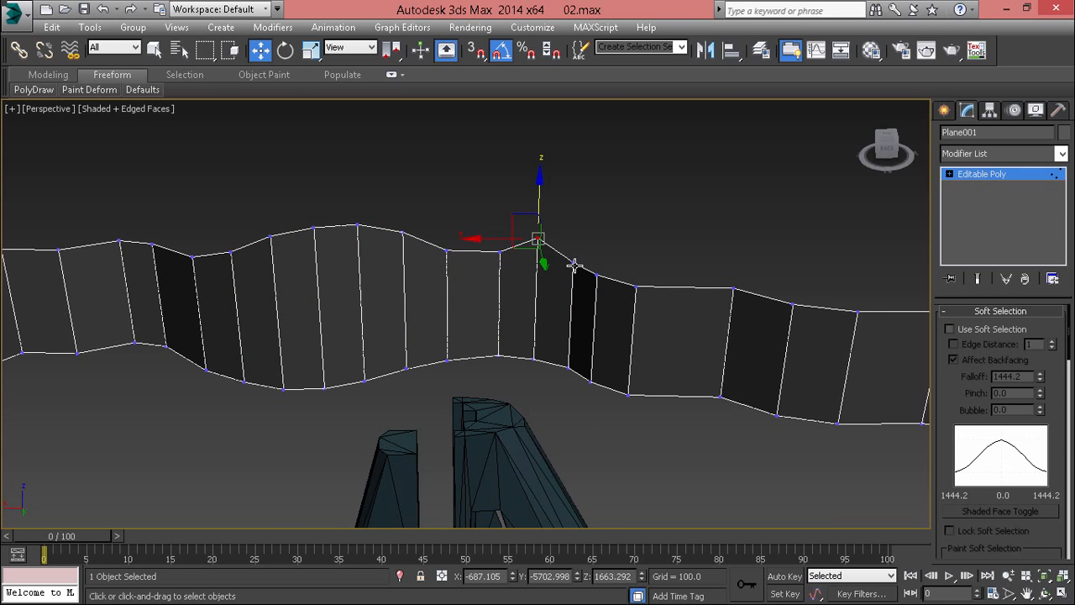
Raise the next two vertices along the back wall's top edge to Z heights of about 1785 and 1727
left_click(572, 262)
left_click_drag(580, 221, 581, 195)
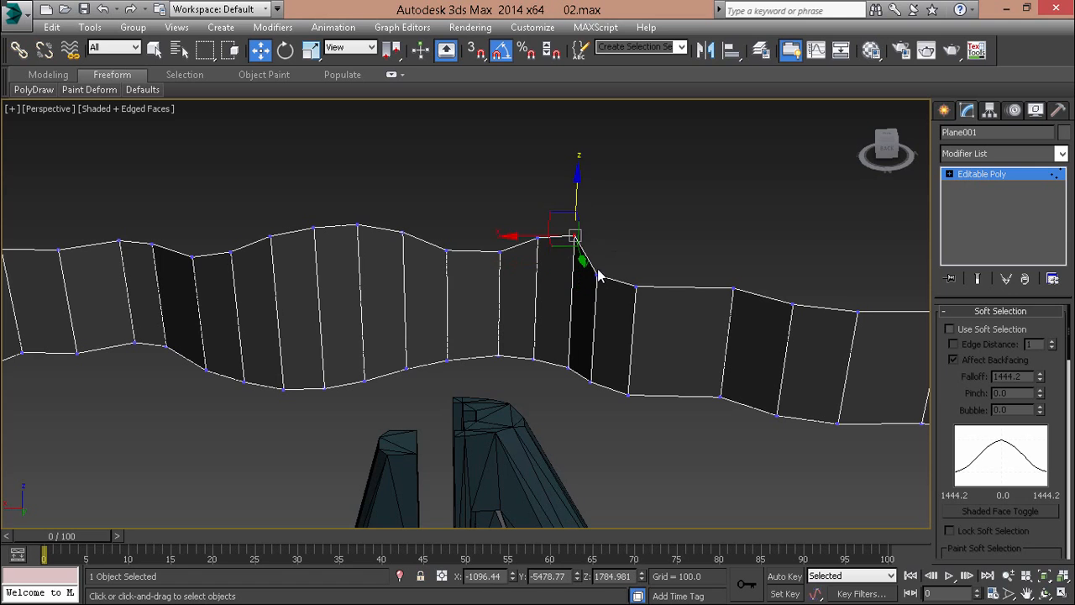
left_click(595, 273)
middle_click_drag(600, 252, 497, 227)
scroll(497, 228, "down", 3)
middle_click_drag(498, 227, 561, 249, "alt")
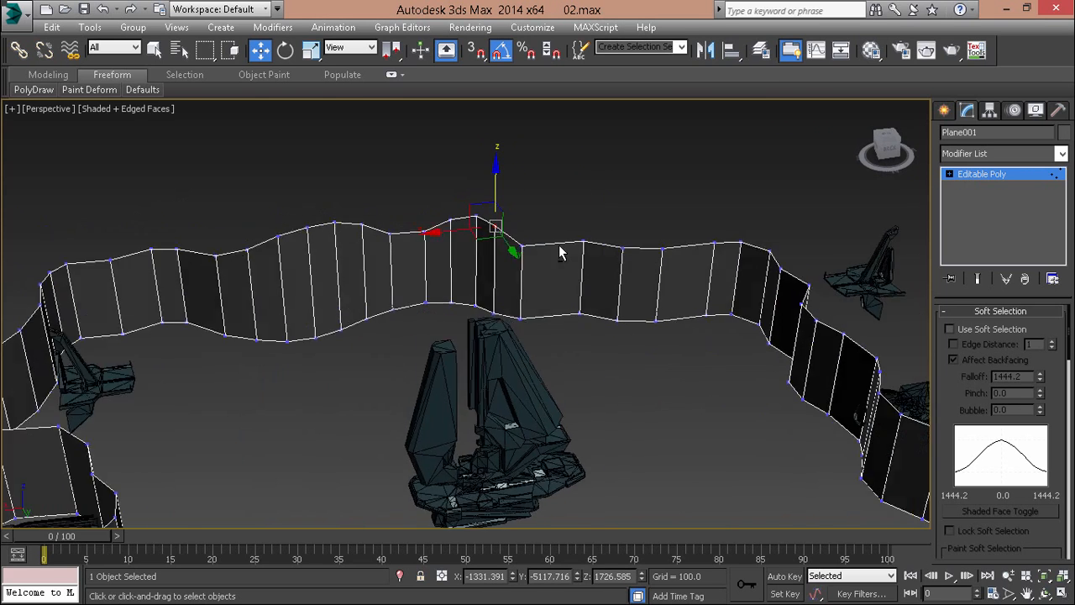
Undo the last individual height changes on the back wall's top edge, including the switching off of soft selection
scroll(460, 229, "up", 3)
key("ctrl+z")
key("ctrl+z")
left_click_drag(460, 232, 459, 245)
Lower the long hump on the back wall's top edge and raise its middle vertex to a Z of about 1497 with soft selection
left_click(271, 256)
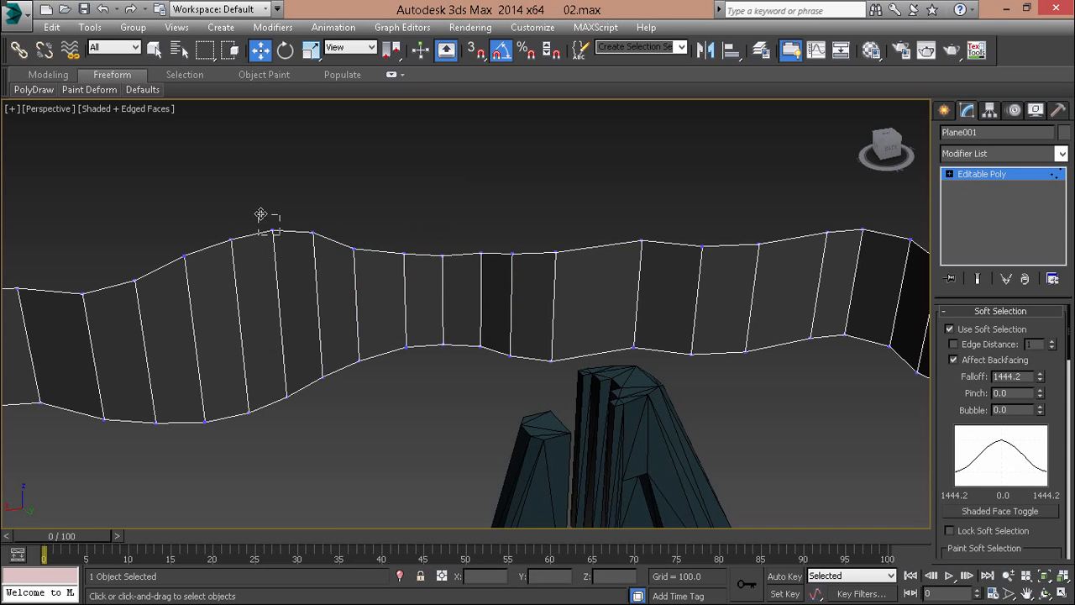
left_click(274, 229)
left_click_drag(275, 212, 275, 275)
left_click_drag(482, 291, 482, 292)
left_click_drag(451, 231, 451, 207)
middle_click_drag(449, 250, 453, 262, "alt")
left_click_drag(453, 259, 434, 284)
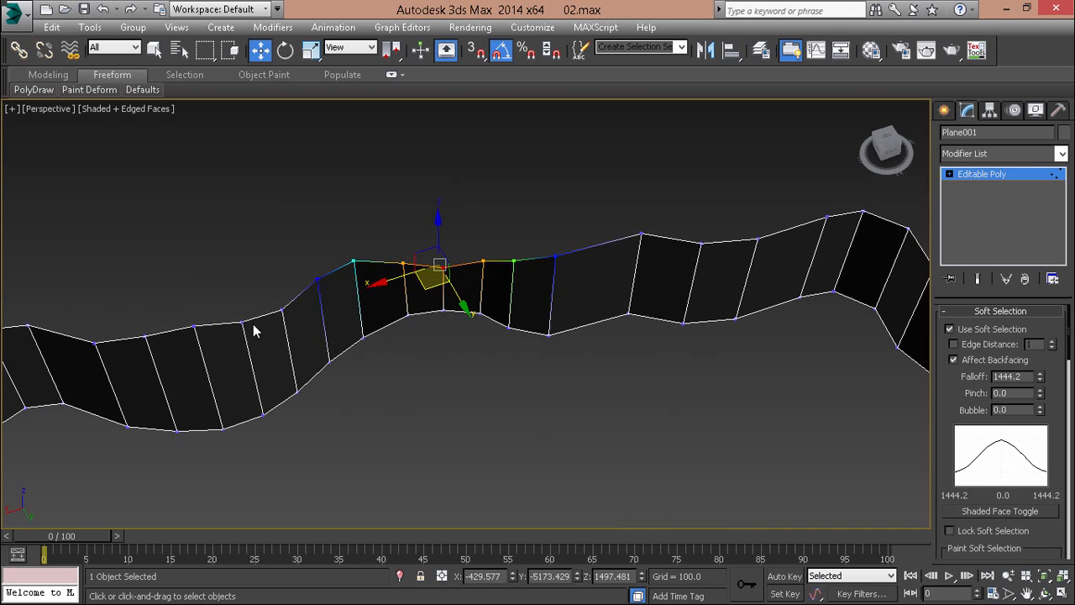
Move the top-edge peak on the next bend to about Y -5627 and Z 1414
left_click_drag(221, 360, 241, 334)
middle_click_drag(241, 334, 336, 286, "alt")
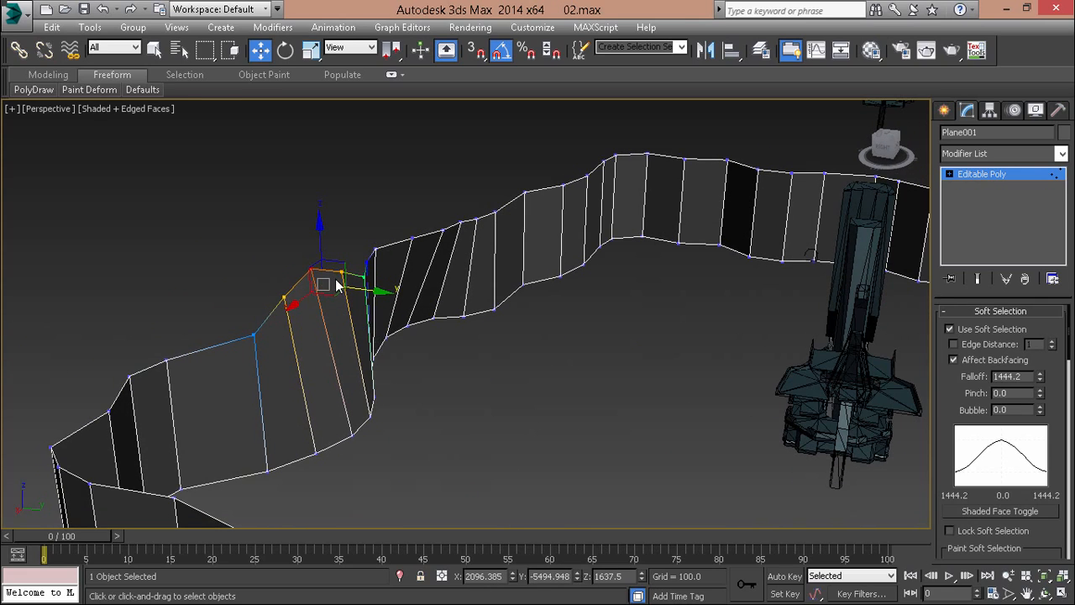
mouse_move(338, 266)
left_mouse_down()
mouse_move(338, 305)
mouse_move(326, 301)
mouse_move(328, 285)
left_mouse_up()
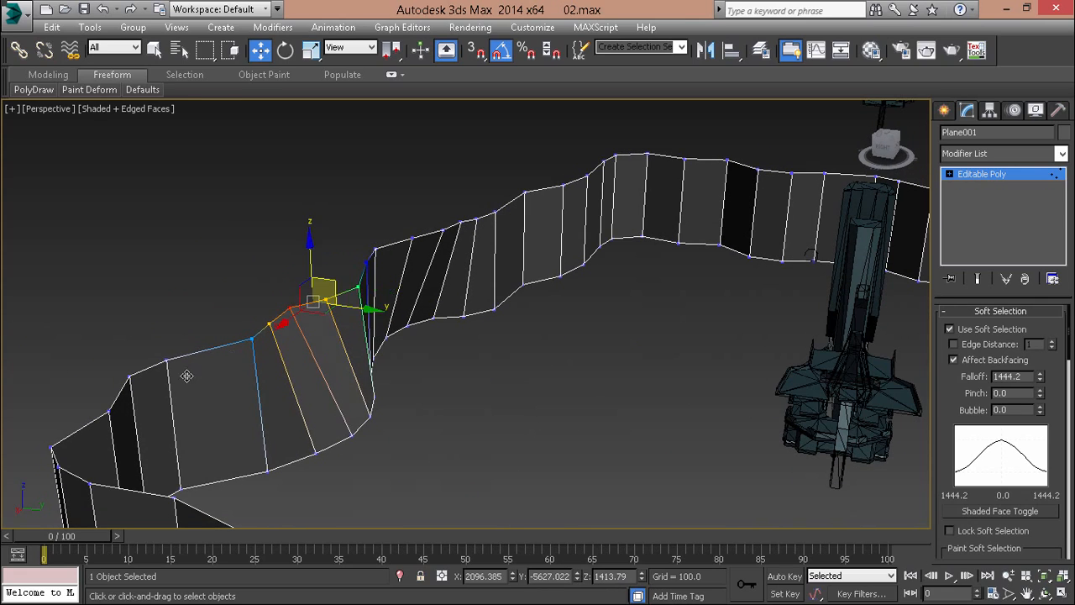
Lower the top-edge vertex beyond that bend and shift it sideways to about X 4372, Y -6072 and Z 655
middle_click_drag(188, 375, 472, 263, "alt")
middle_click_drag(498, 325, 494, 248, "alt")
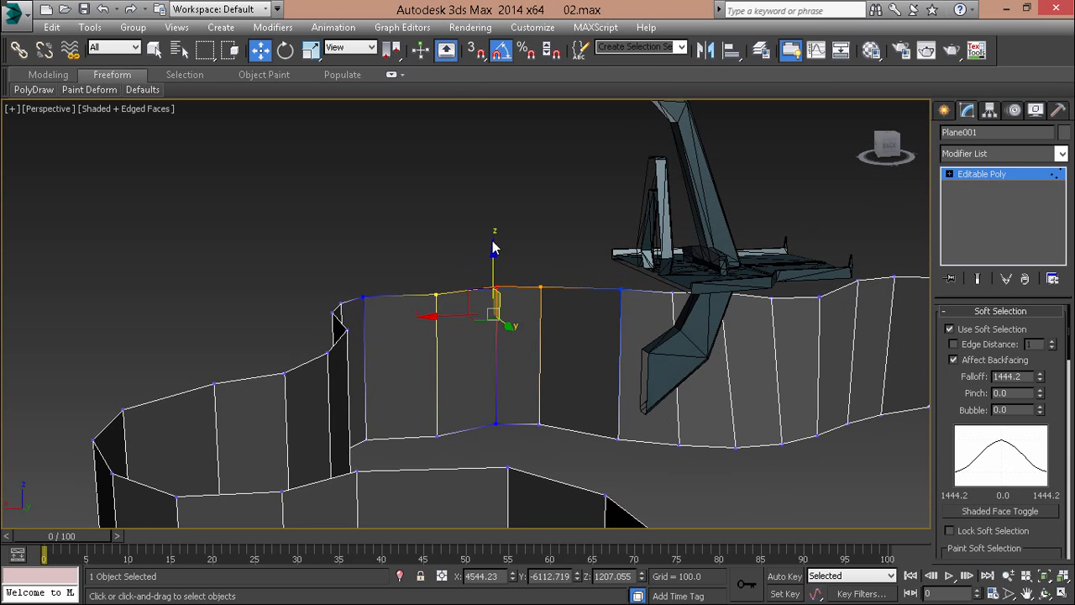
left_click_drag(494, 259, 498, 297)
middle_click_drag(498, 297, 490, 370, "alt")
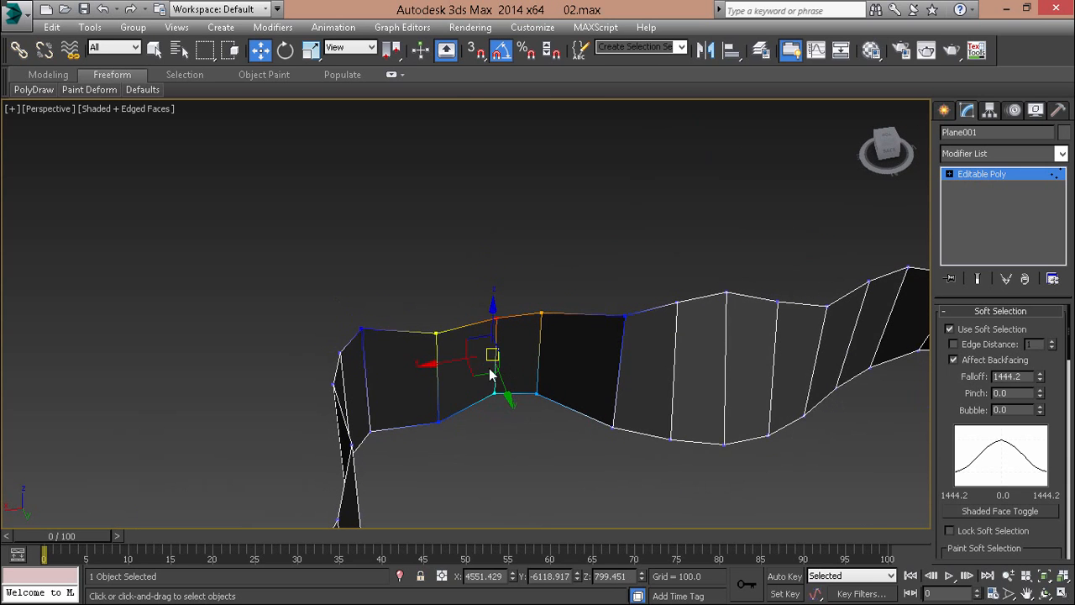
mouse_move(493, 358)
left_mouse_down()
mouse_move(492, 387)
mouse_move(511, 367)
left_mouse_up()
middle_click_drag(511, 367, 633, 313, "alt")
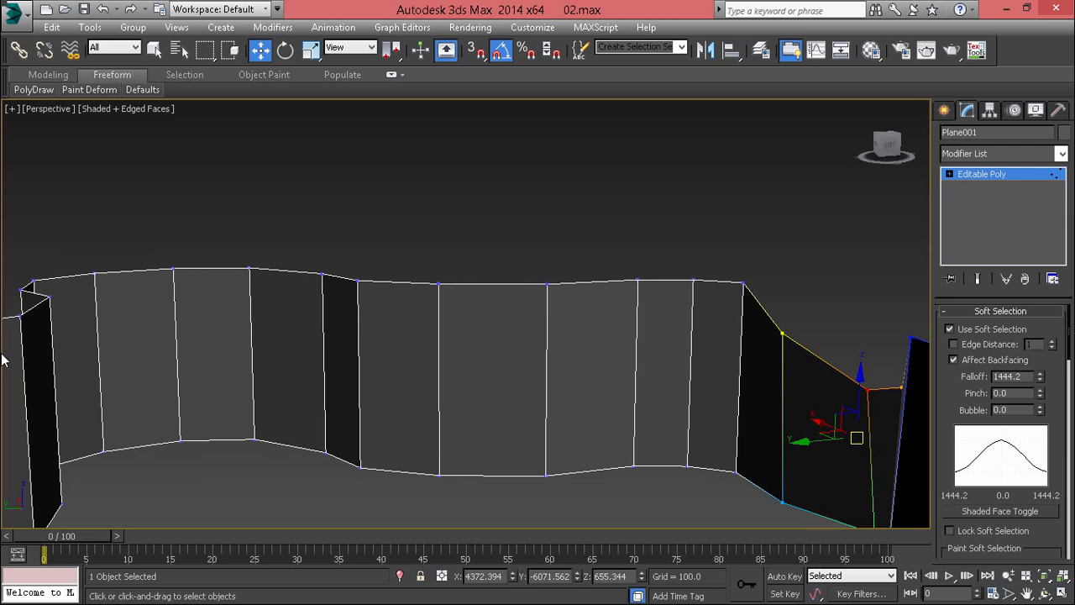
Lower a top-edge vertex on the adjoining side wall to a Z of about 877 and slightly raise another one farther along
left_click_drag(600, 333, 524, 281)
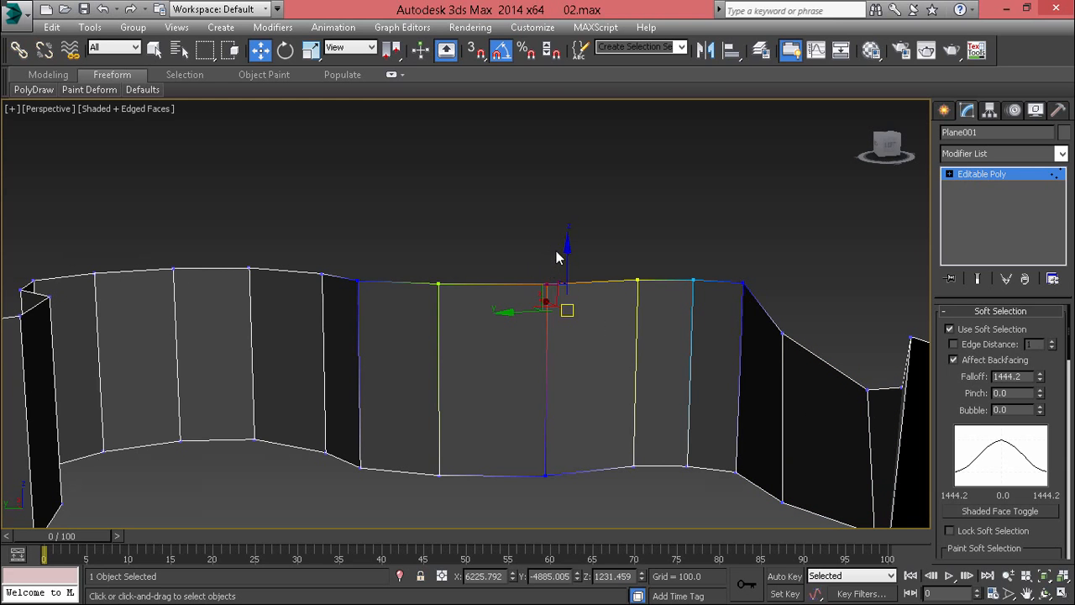
middle_click_drag(582, 212, 765, 284, "alt")
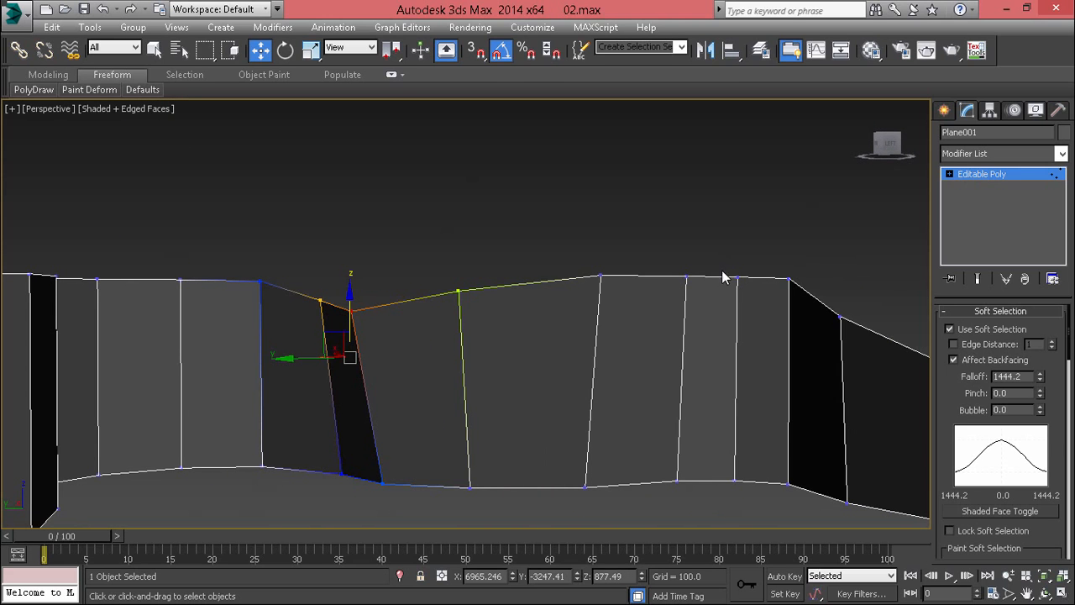
left_click(736, 278)
left_click_drag(733, 225, 734, 214)
Select one top-edge vertex on each of two neighbouring side wall curves and lower both together with soft selection
scroll(379, 305, "down", 3)
middle_click_drag(379, 305, 530, 297)
scroll(530, 297, "up", 4)
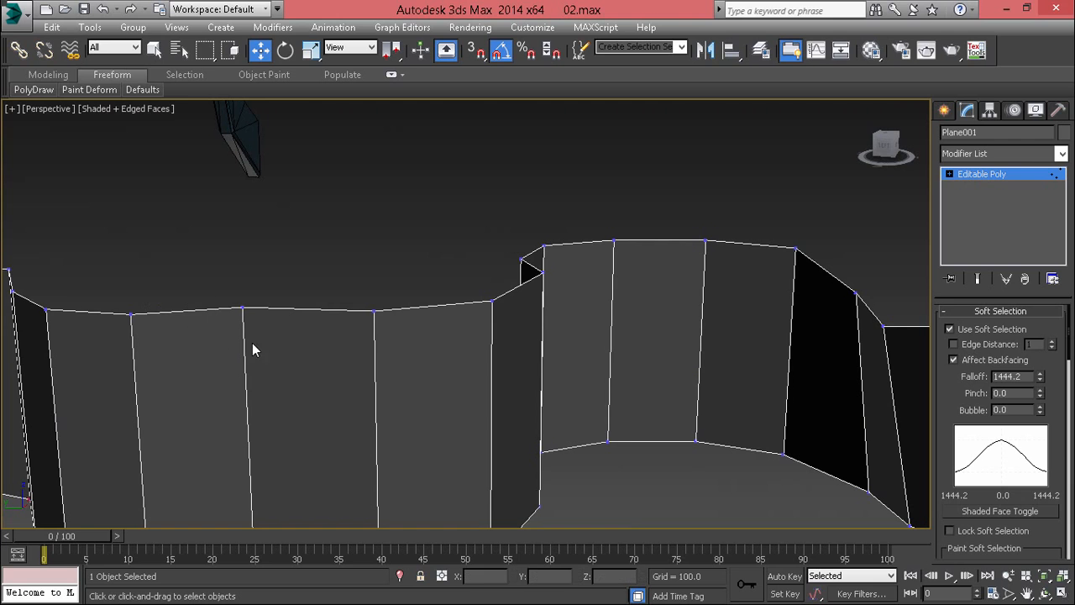
left_click(243, 309)
left_click(615, 240, "ctrl")
scroll(647, 279, "down", 2)
middle_click_drag(648, 279, 559, 253, "alt")
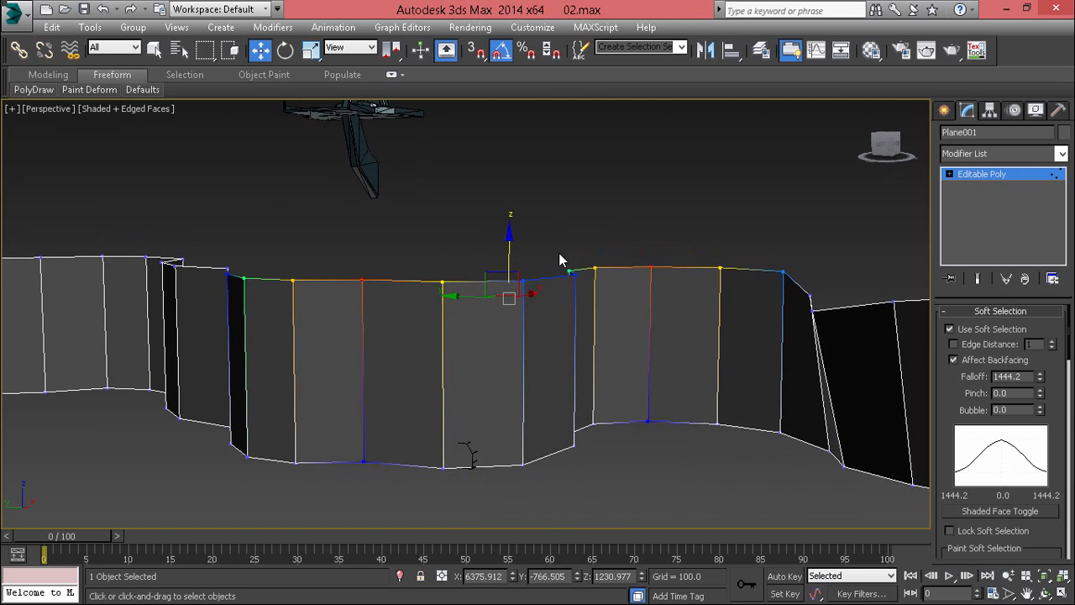
mouse_move(509, 228)
left_mouse_down()
mouse_move(509, 189)
mouse_move(509, 244)
left_mouse_up()
Raise the top edge of the protruding side wall bend, bringing its peak to a Z of about 1566
middle_click_drag(509, 244, 477, 336, "alt")
left_click_drag(483, 333, 485, 335)
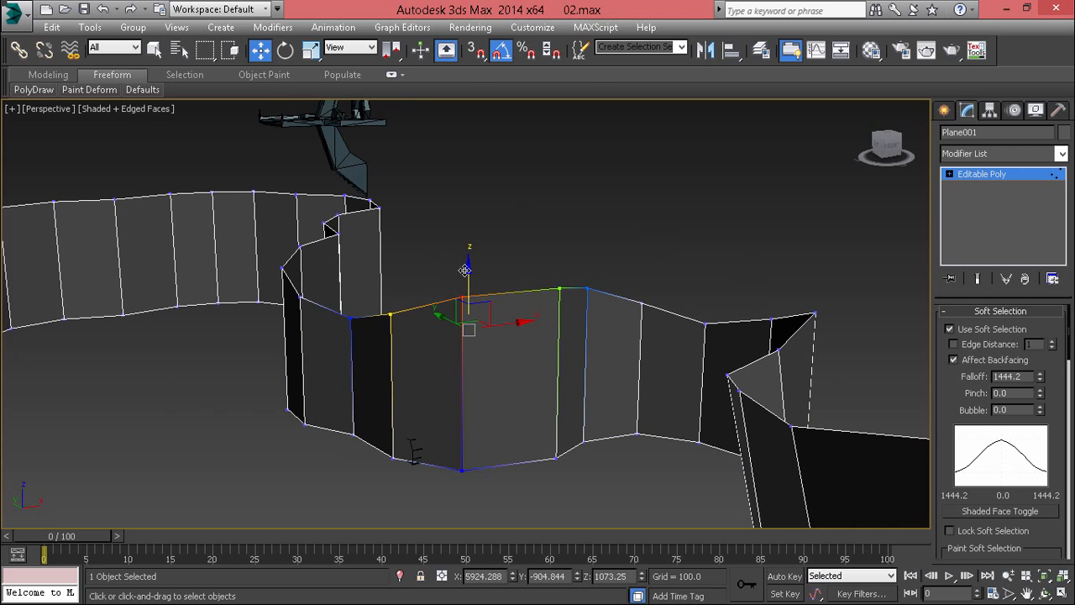
mouse_move(467, 269)
left_mouse_down()
mouse_move(476, 235)
mouse_move(472, 249)
left_mouse_up()
scroll(262, 360, "down", 2)
middle_click_drag(269, 368, 410, 303, "alt")
left_click_drag(404, 330, 446, 246)
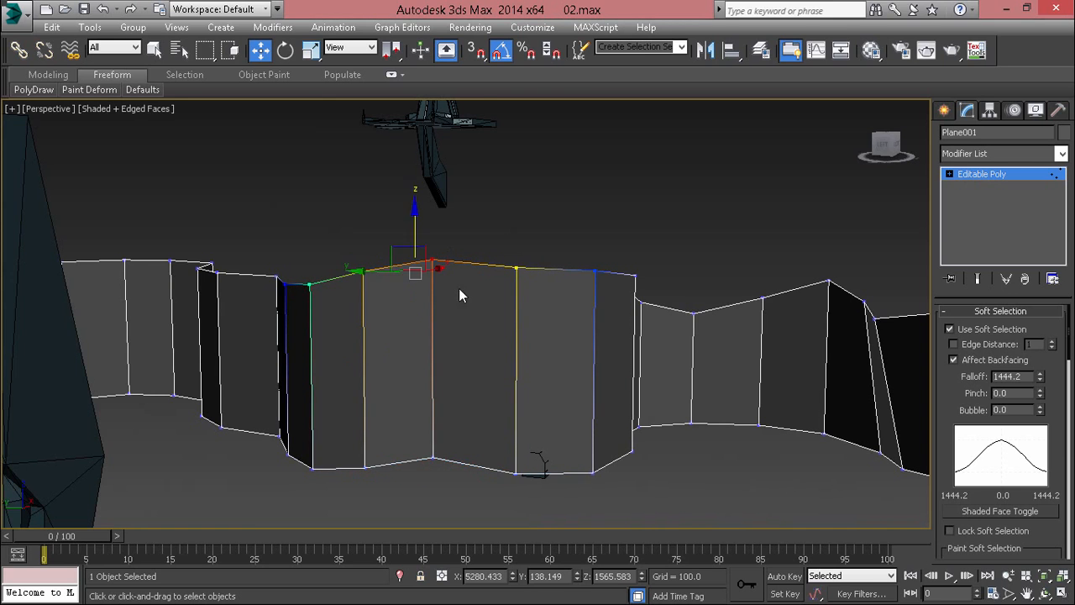
Select the vertex next to the protruding bend's peak and lower it with soft selection
middle_click_drag(459, 288, 434, 315, "alt")
left_click(479, 276)
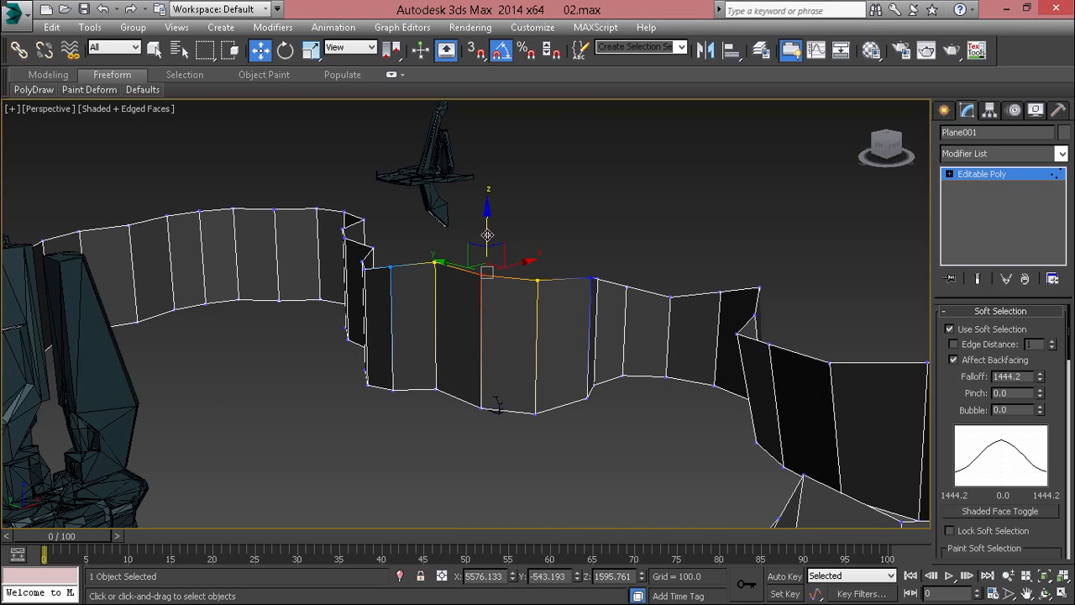
left_click_drag(488, 236, 492, 268)
Select two top-edge vertices on adjacent curves farther along the side wall and raise them to a Z of about 1665
middle_click_drag(492, 268, 646, 314, "alt")
middle_click_drag(647, 314, 622, 284)
scroll(466, 256, "up", 2)
left_click_drag(417, 271, 504, 364)
middle_click_drag(504, 364, 448, 332, "alt")
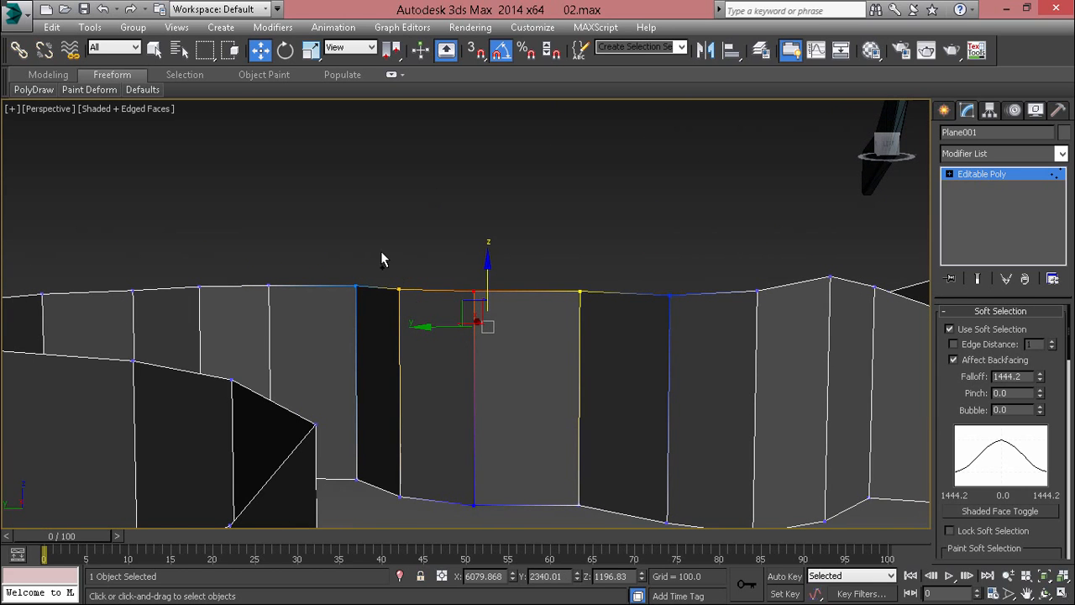
left_click(356, 288)
middle_click_drag(302, 331, 354, 286, "alt")
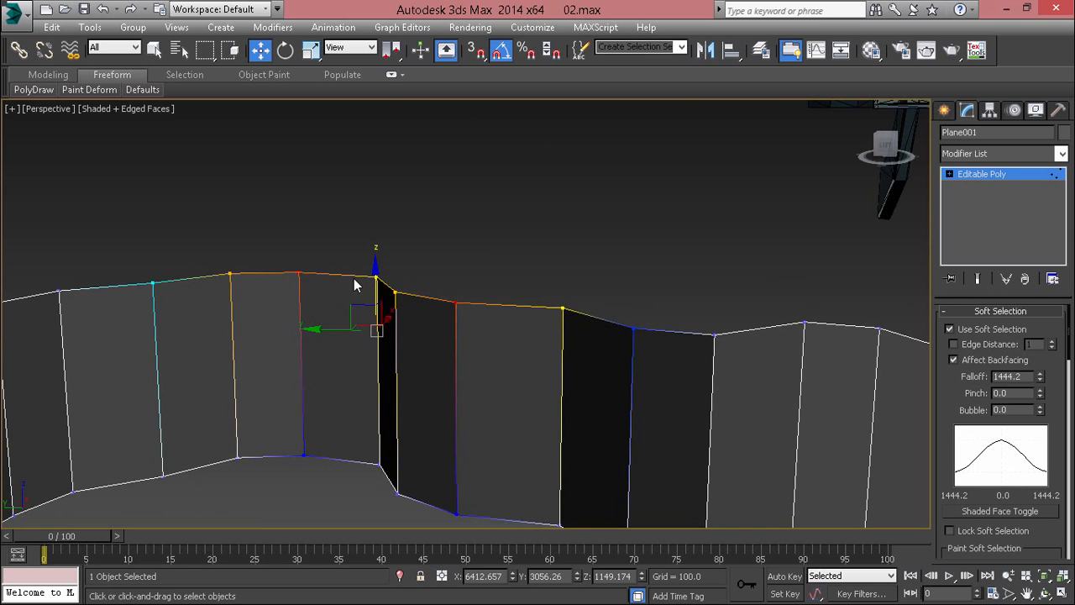
left_click_drag(378, 277, 436, 220)
scroll(437, 222, "down", 6)
middle_click_drag(461, 367, 437, 366, "alt")
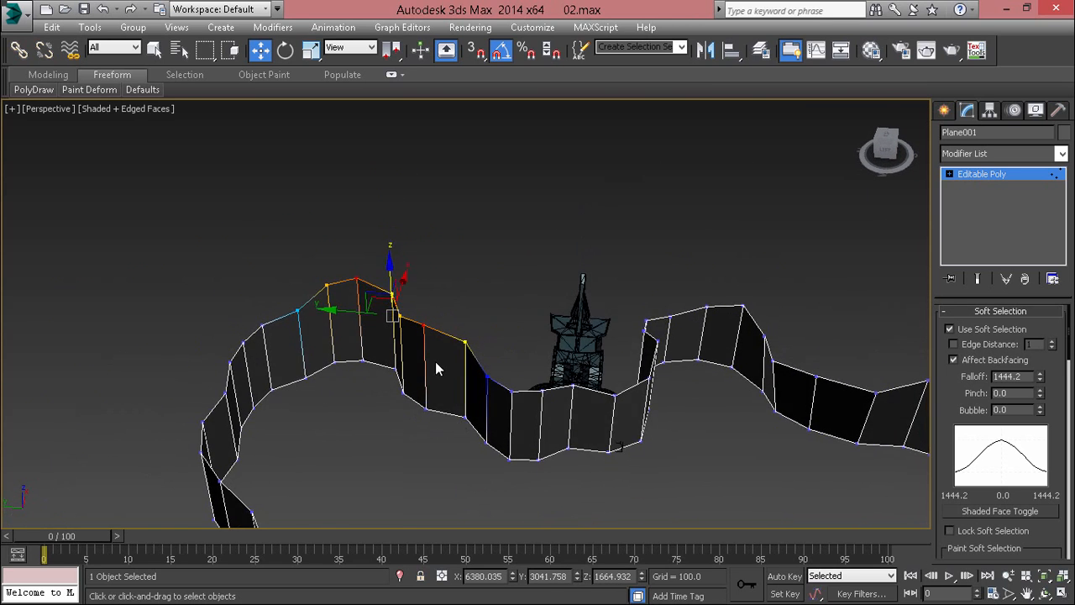
Select two adjacent top-edge vertices on the protruding bend and shift them along X to about 5589
scroll(437, 367, "up", 5)
middle_click_drag(315, 227, 418, 320, "alt")
middle_click_drag(577, 442, 596, 340, "alt")
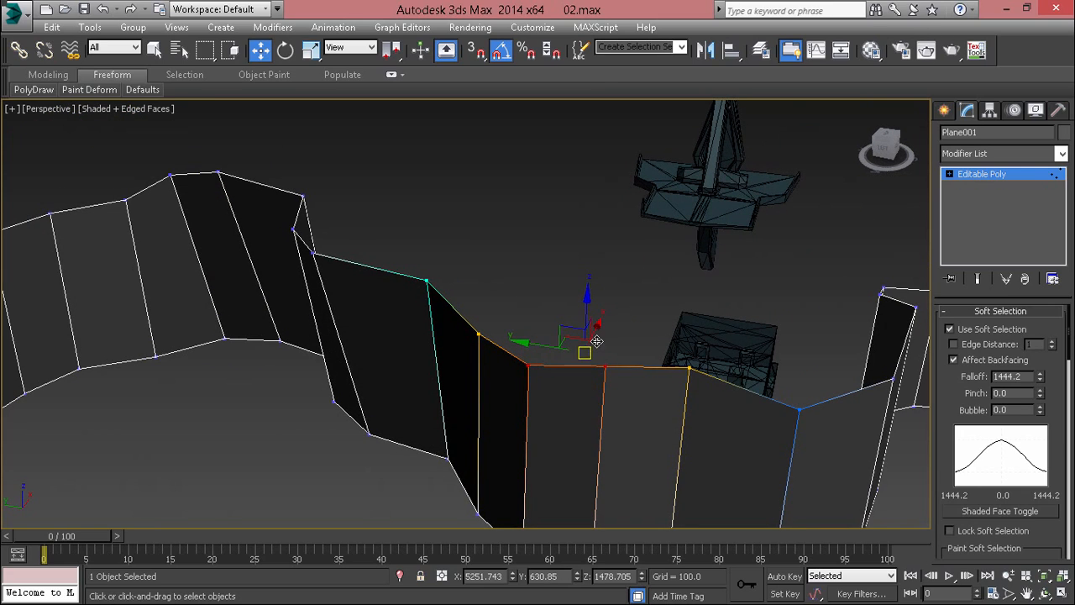
left_click(597, 334)
key("ctrl+z")
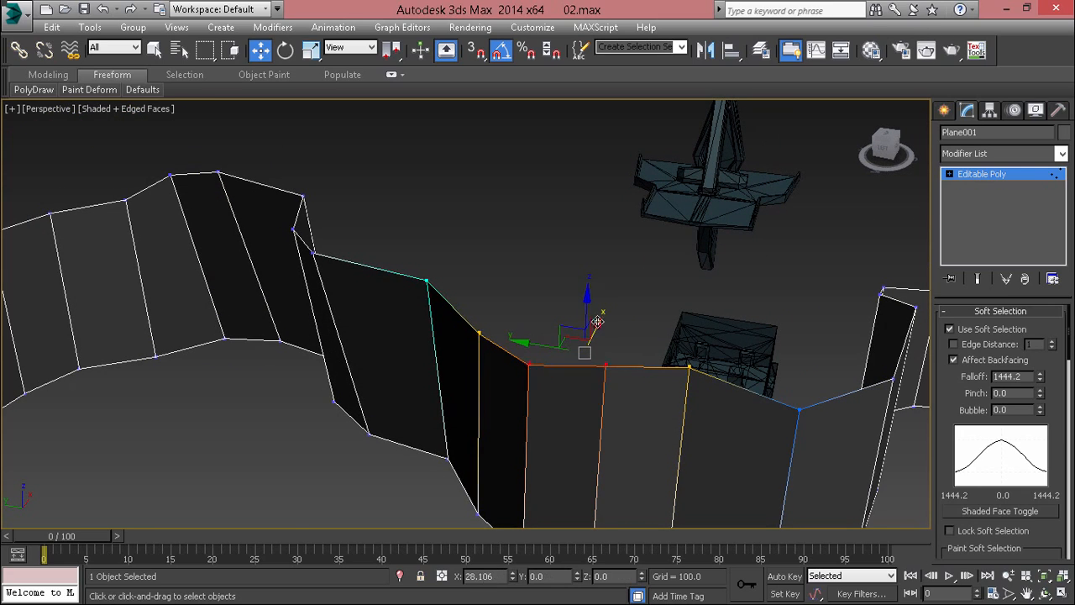
left_click_drag(597, 322, 614, 291)
scroll(614, 290, "down", 5)
Move a top-edge vertex at the end of the large curve sideways and down, and slightly lower the curve's upper edge
middle_click_drag(576, 340, 462, 290, "alt")
middle_click_drag(462, 289, 726, 269)
scroll(538, 313, "up", 5)
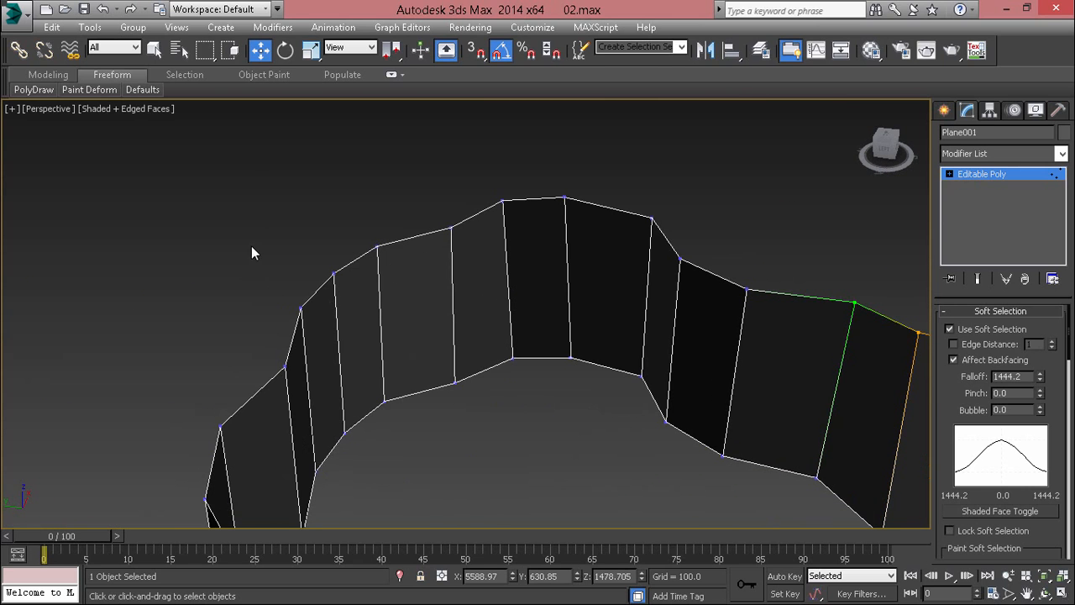
middle_click_drag(251, 252, 305, 320, "alt")
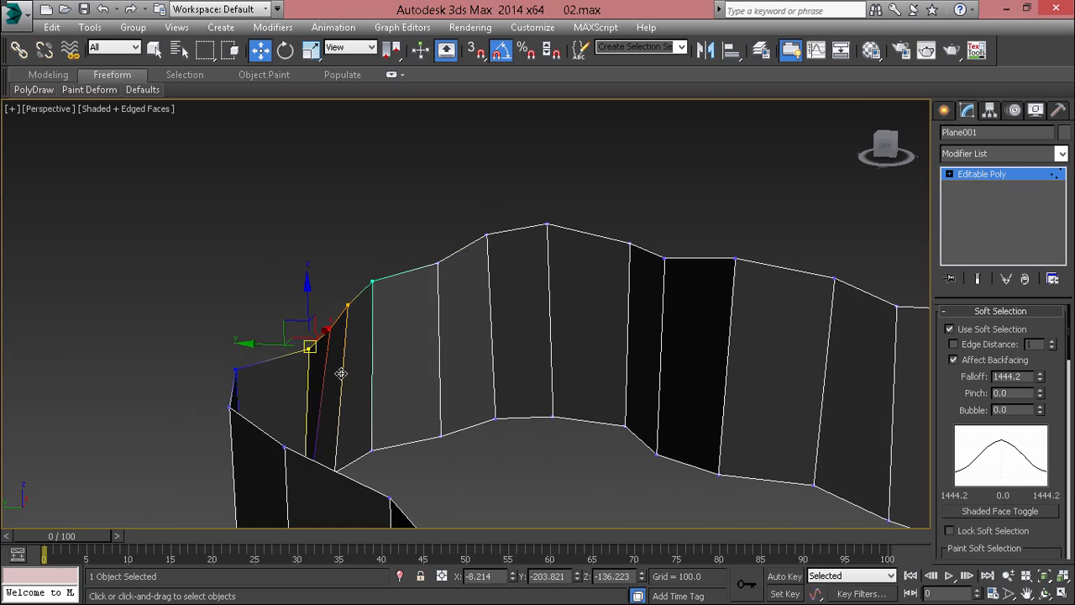
left_click_drag(428, 210, 504, 293)
middle_click_drag(504, 294, 467, 205, "alt")
left_click_drag(489, 181, 489, 192)
Reposition the next top-edge vertices past the curve, placing the last one at about X 3810, Y 5090 and Z 1464
middle_click_drag(489, 191, 332, 268, "alt")
scroll(332, 262, "up", 3)
left_click_drag(334, 256, 360, 237)
middle_click_drag(359, 237, 401, 245, "alt")
left_click_drag(378, 252, 394, 272)
middle_click_drag(394, 271, 515, 225)
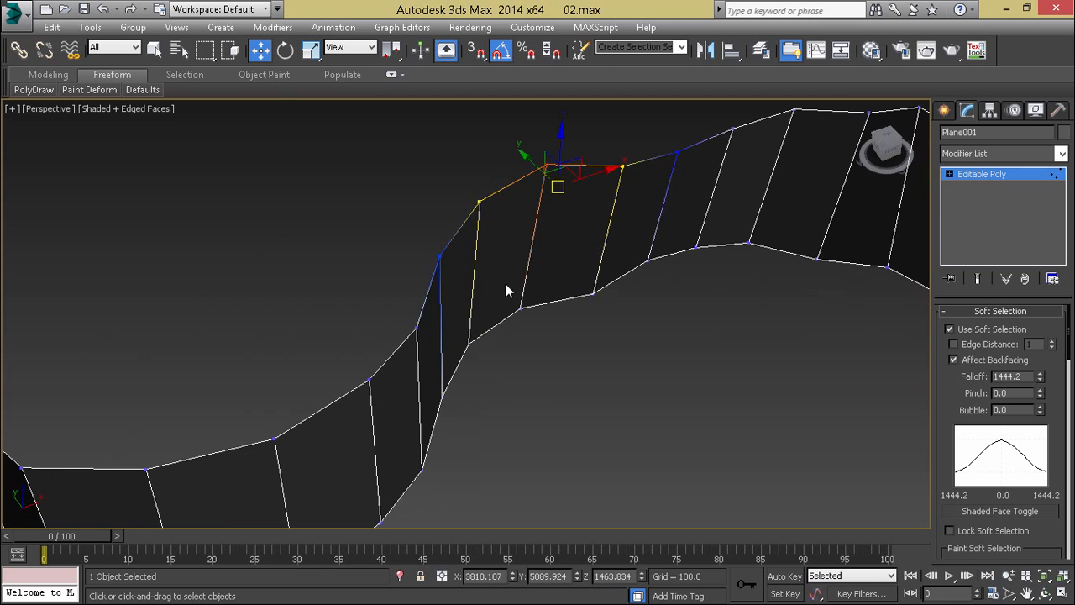
Shift the top-edge vertex at the foot of the steep bend and lower it with soft selection
left_click_drag(395, 295, 389, 319)
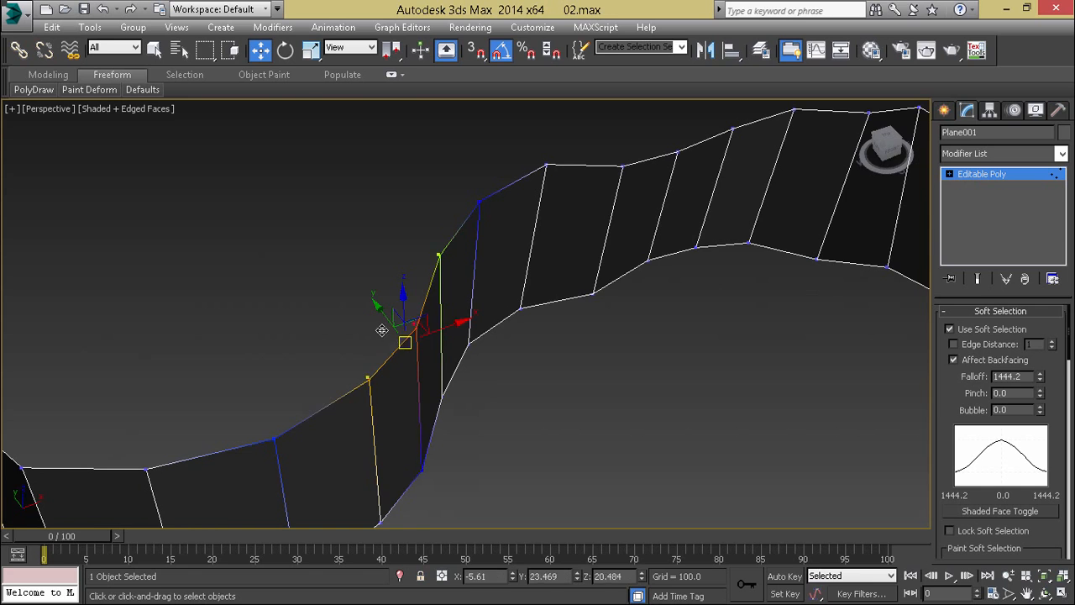
middle_click_drag(381, 330, 387, 251, "alt")
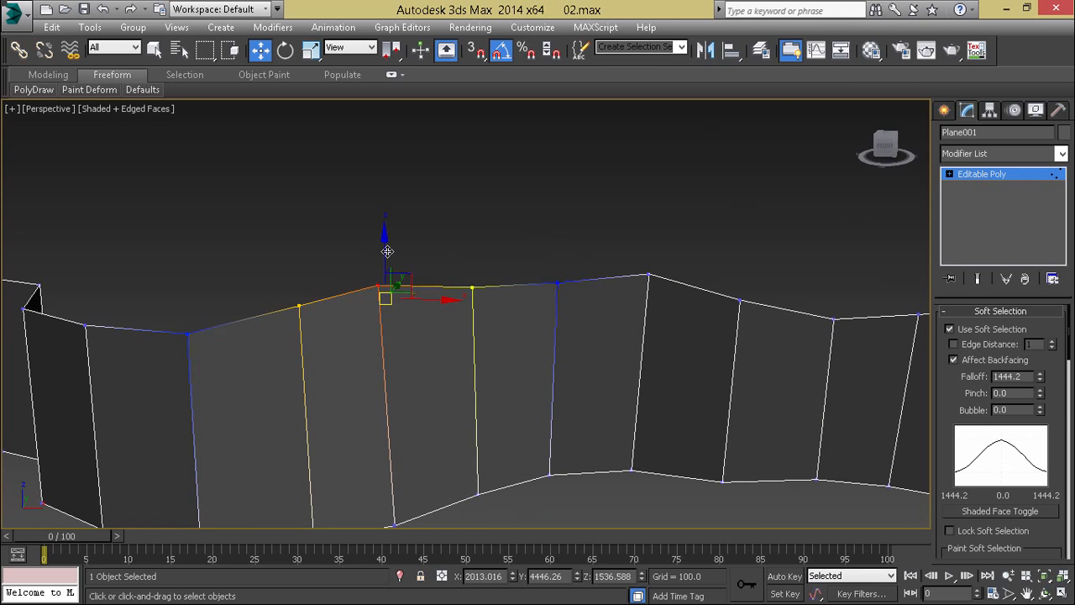
left_click_drag(388, 251, 388, 311)
Select the top-edge vertex on the following stretch and adjust its height to a Z of about 1623
middle_click_drag(340, 319, 461, 310, "alt")
left_click(468, 323)
left_click_drag(478, 247, 478, 254)
middle_click_drag(479, 254, 426, 255, "alt")
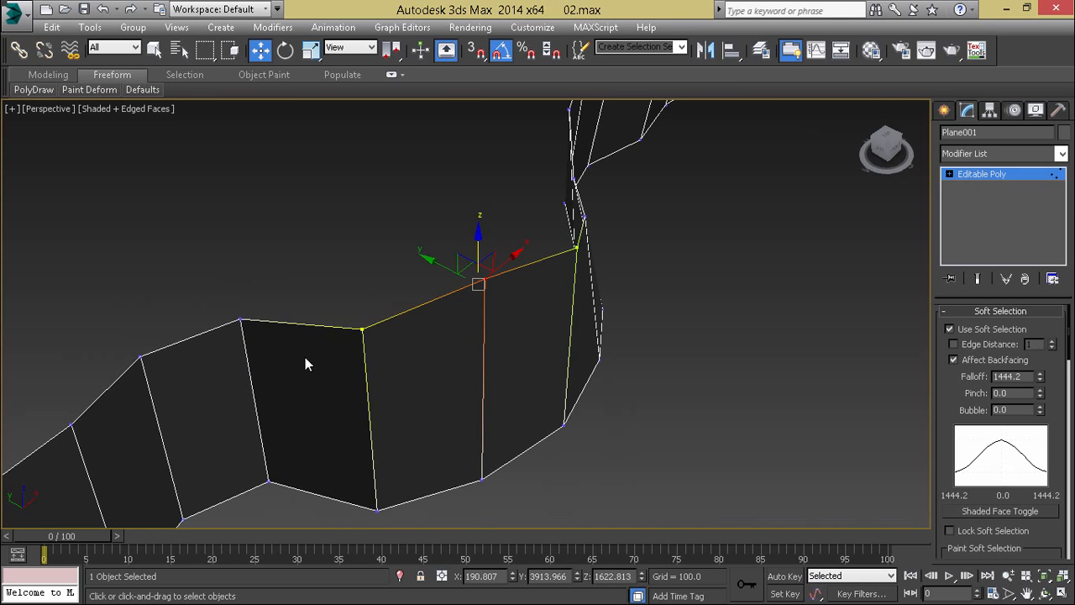
Raise the top-edge vertex at the next bend's corner to a Z of about 1627 and shift it along Y
left_click(230, 297)
left_click(240, 316)
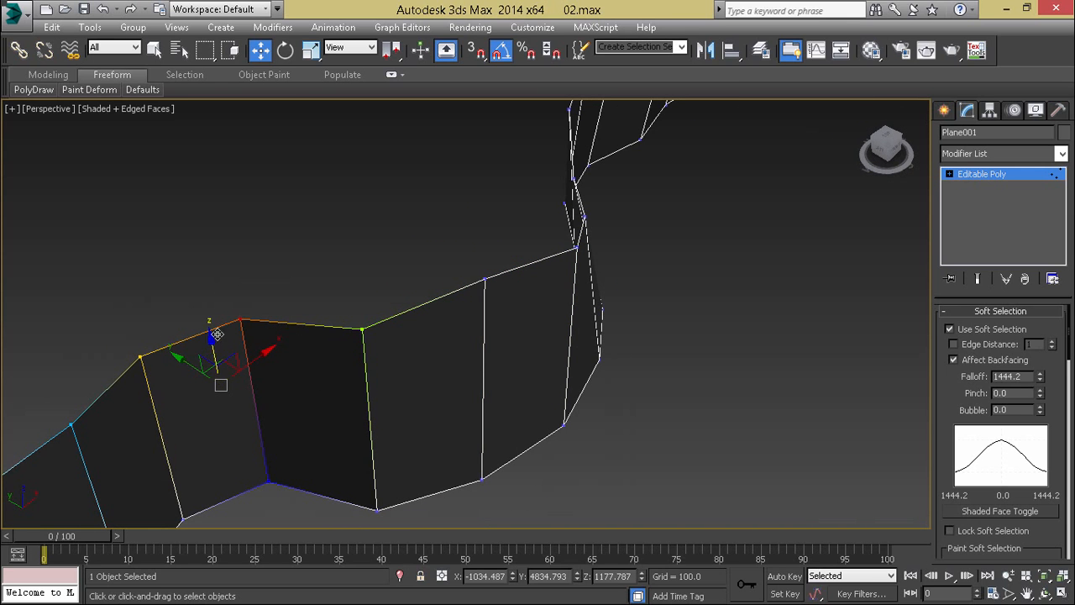
left_click_drag(216, 334, 215, 302)
scroll(228, 312, "down", 4)
middle_click_drag(408, 251, 350, 306, "alt")
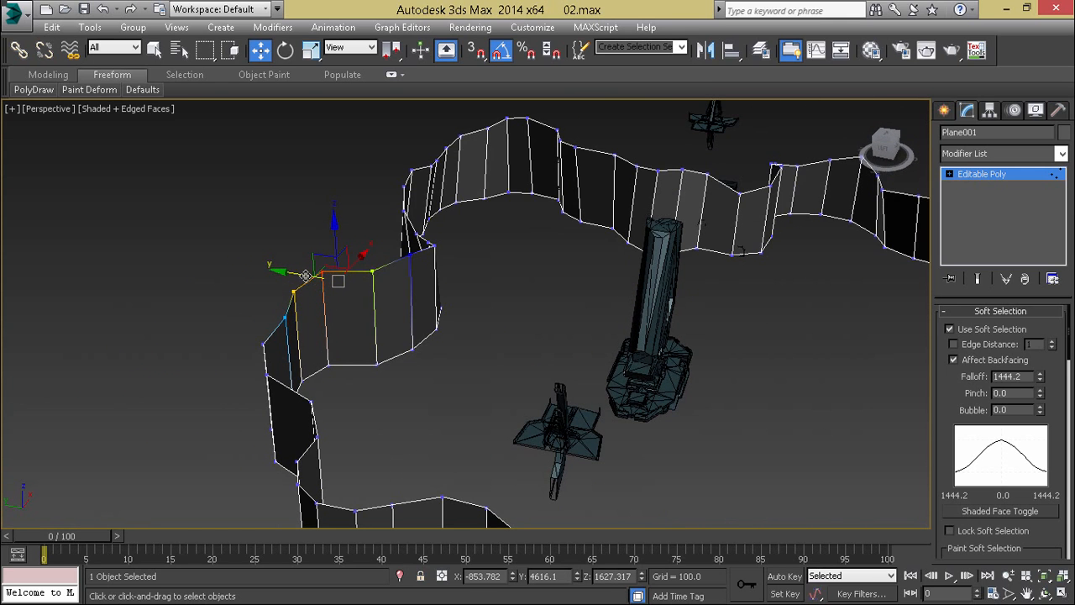
left_click_drag(305, 275, 348, 306)
Move a top-edge vertex on the neighbouring curve and lower the wall's upper edge there by about 347 in Z
middle_click_drag(348, 307, 220, 355, "alt")
left_click(216, 371)
left_click_drag(200, 366, 162, 335)
middle_click_drag(290, 346, 404, 271)
left_click_drag(433, 247, 426, 278)
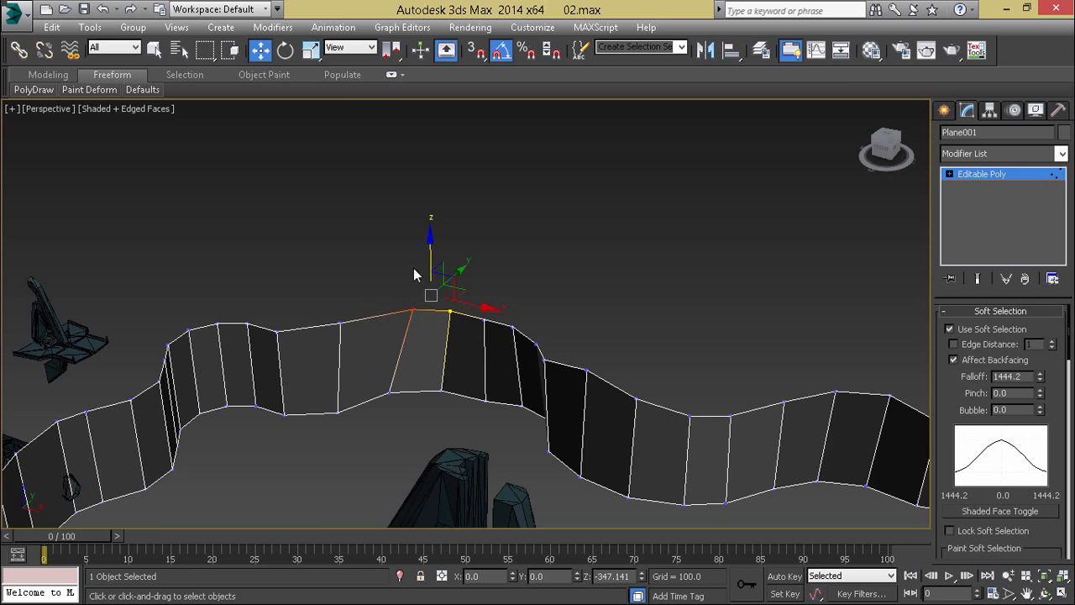
Select several top-edge vertices spread along the opposite side wall's curves and raise them together with soft selection
middle_click_drag(414, 271, 449, 282, "alt")
left_click(495, 303)
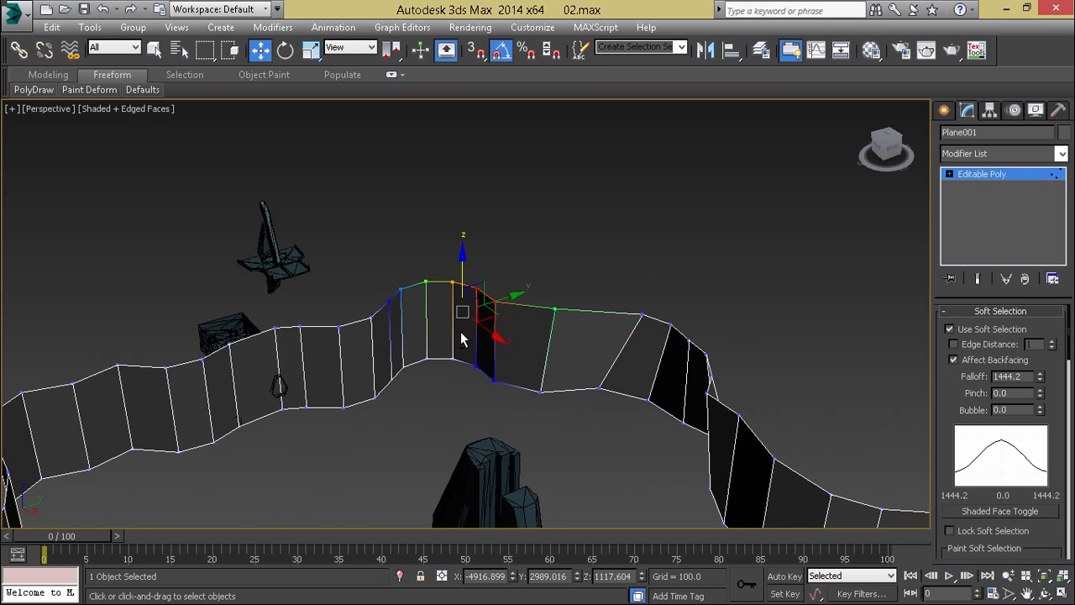
middle_click_drag(461, 333, 437, 321, "alt")
middle_click_drag(437, 321, 481, 328)
left_click(329, 334, "ctrl")
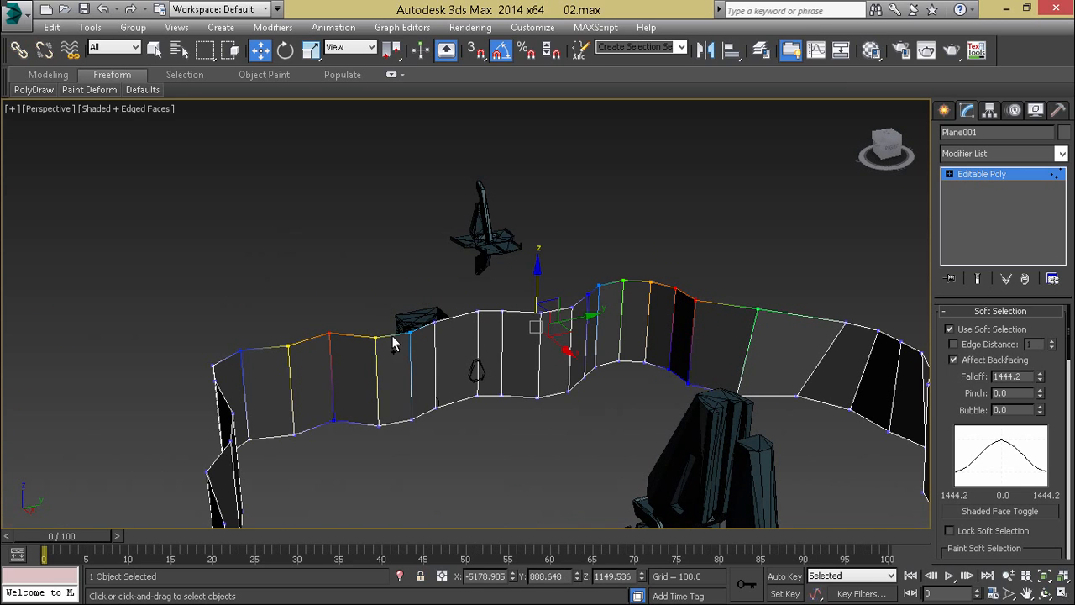
left_click(502, 311, "ctrl")
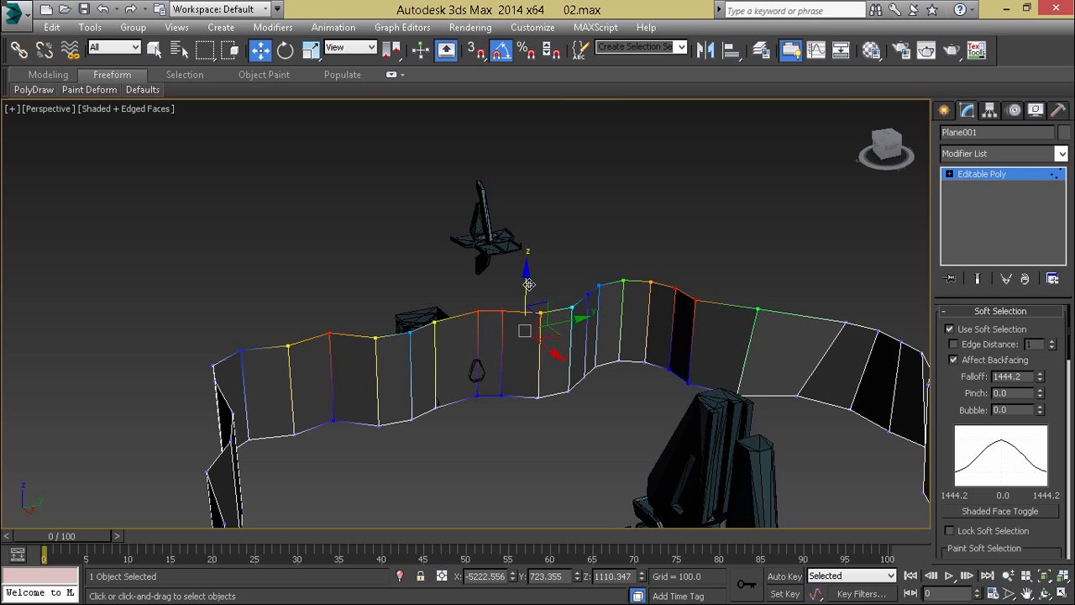
mouse_move(528, 284)
left_mouse_down()
mouse_move(529, 262)
mouse_move(532, 271)
left_mouse_up()
Scale the selected top-edge vertices of the opposite side wall with soft selection
key("r")
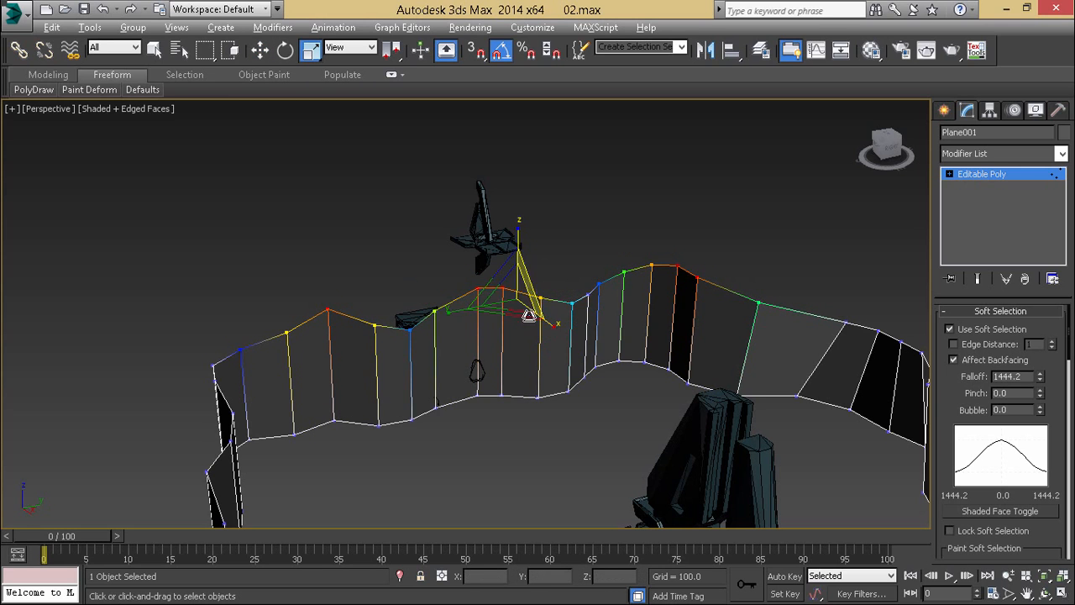
middle_click_drag(528, 315, 522, 326, "alt")
left_click_drag(507, 314, 549, 370)
middle_click_drag(534, 342, 532, 385, "alt")
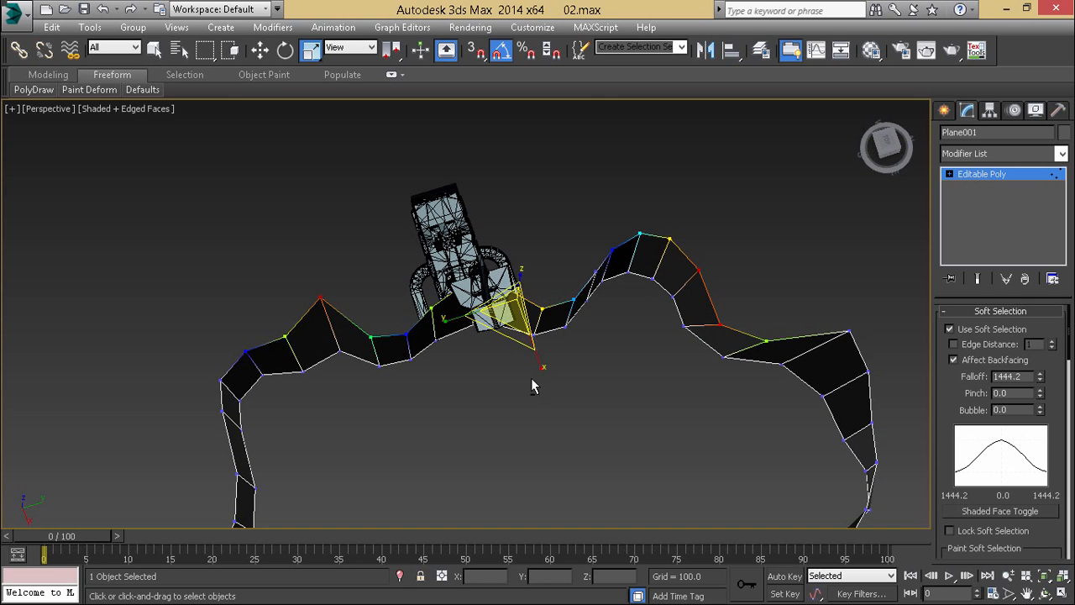
Select the top-edge vertex in the dip between two curves and raise it with the Move tool
left_click(613, 263)
middle_click_drag(614, 265, 552, 199, "alt")
key("w")
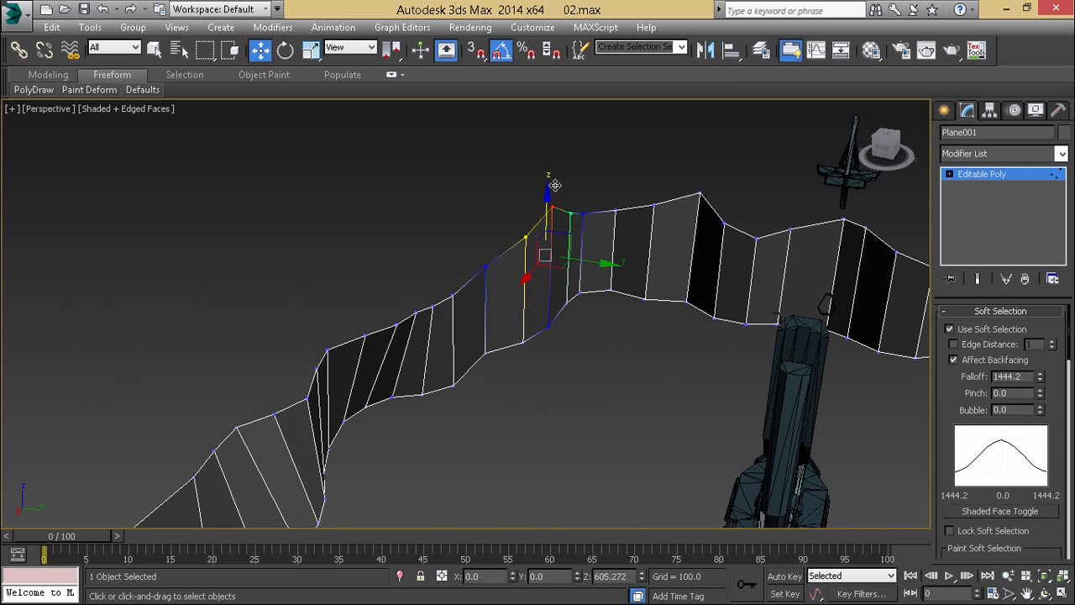
left_click_drag(555, 185, 553, 194)
Raise a top-edge vertex on the far curve with soft selection and slightly lower the neighbouring peak vertex
scroll(593, 202, "up", 4)
left_click(564, 239)
left_click_drag(595, 235, 624, 173)
scroll(628, 252, "down", 3)
middle_click_drag(629, 265, 584, 247)
left_click_drag(787, 252, 788, 253)
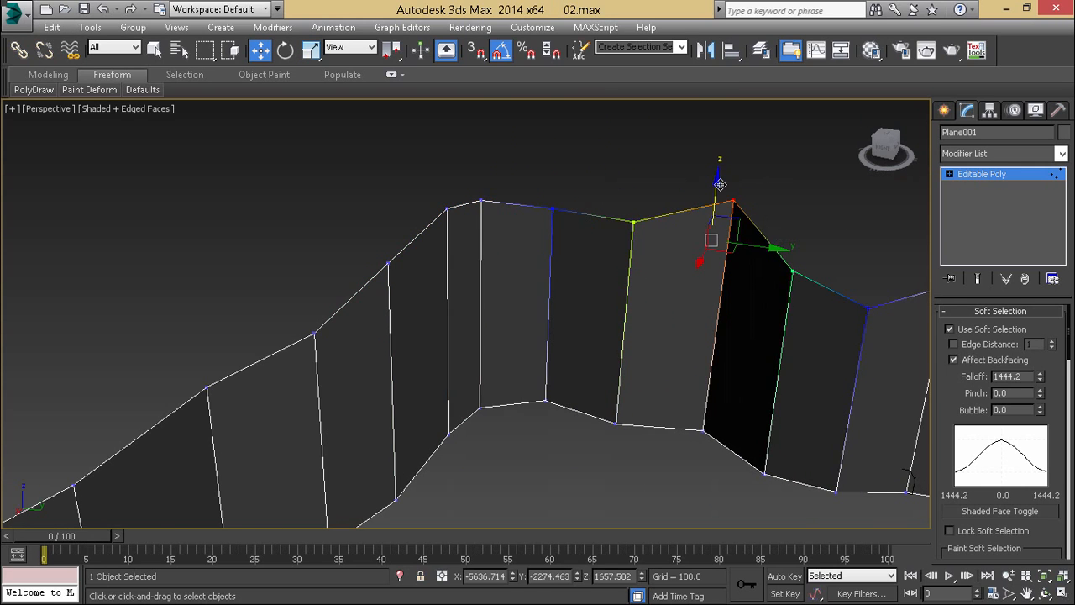
left_click_drag(719, 193, 714, 220)
scroll(714, 220, "down", 3)
Raise one top-edge vertex on the adjoining wall into a sharp peak and lower the crest beside it
middle_click_drag(714, 220, 539, 292, "alt")
left_click(607, 249)
left_click_drag(627, 230, 597, 190)
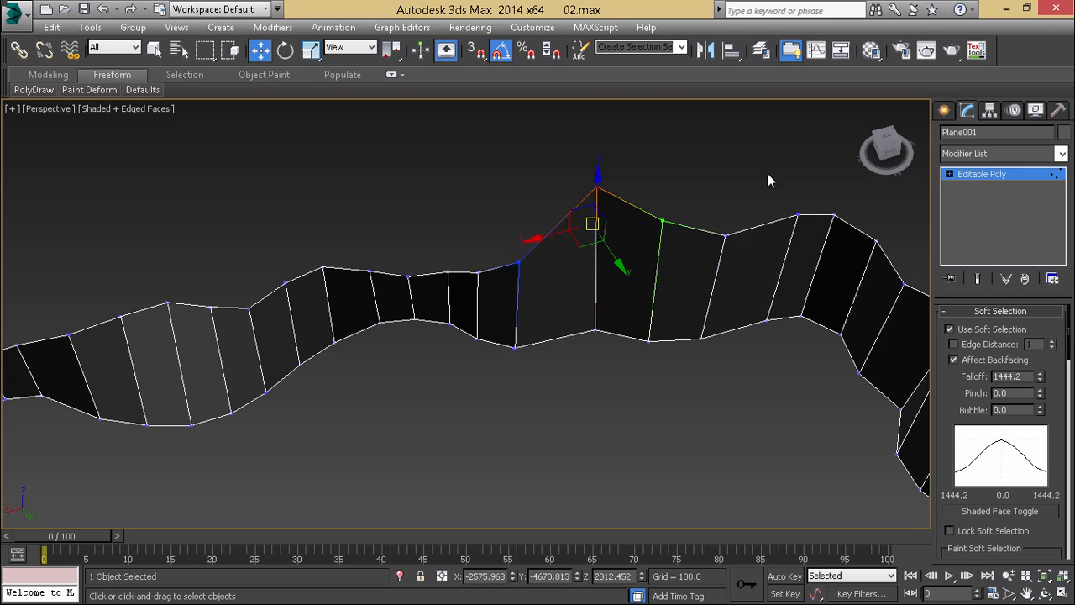
left_click(834, 216)
left_click_drag(833, 251, 821, 280)
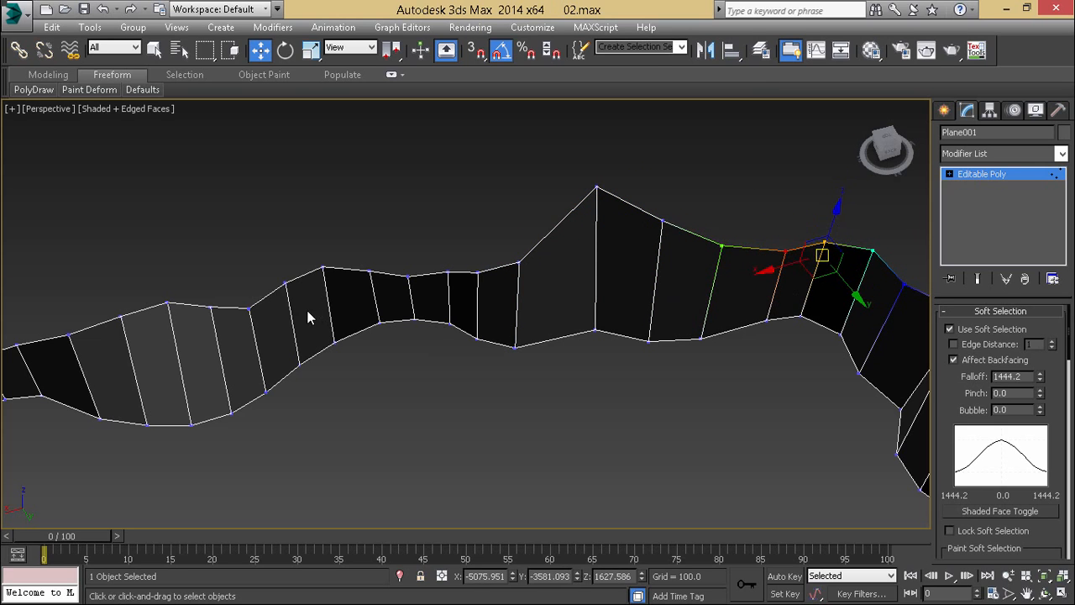
Raise the crest vertex on the other side of the dip, then raise the top-edge vertices inside the dip
left_click_drag(357, 300, 349, 289)
left_click_drag(306, 249, 307, 202)
left_click_drag(455, 279, 498, 291)
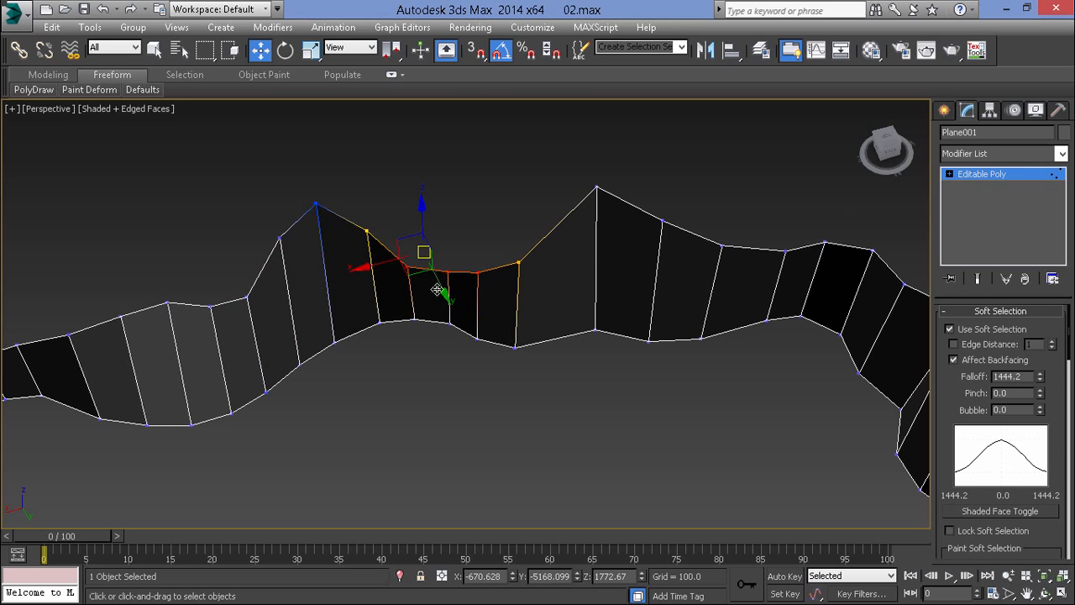
left_click_drag(418, 267, 429, 207)
Select the top-edge vertex in the middle of the opposite wall's bulge and raise it with soft selection
scroll(429, 207, "down", 4)
middle_click_drag(472, 182, 645, 286, "alt")
left_click(603, 313)
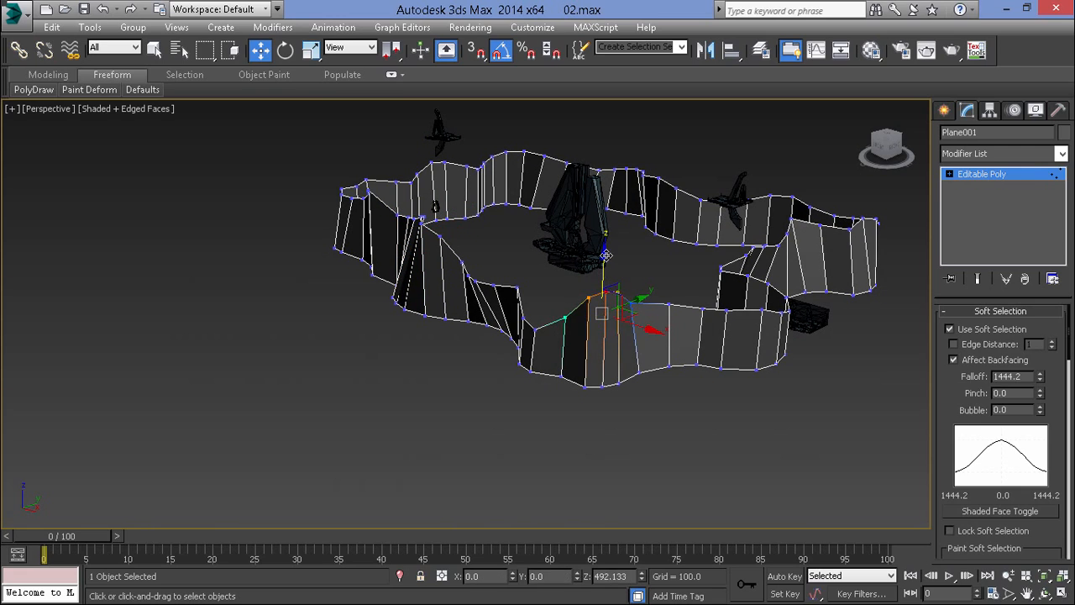
left_click_drag(606, 256, 606, 252)
Try to raise the bottom-edge vertices below the low stretch of the far wall with soft selection
scroll(606, 254, "down", 4)
middle_click_drag(593, 296, 408, 319, "alt")
scroll(529, 320, "up", 3)
middle_click_drag(537, 323, 328, 321)
middle_click_drag(328, 321, 415, 308, "alt")
scroll(392, 283, "up", 4)
scroll(403, 286, "down", 4)
scroll(364, 281, "up", 3)
left_click_drag(417, 375, 515, 430)
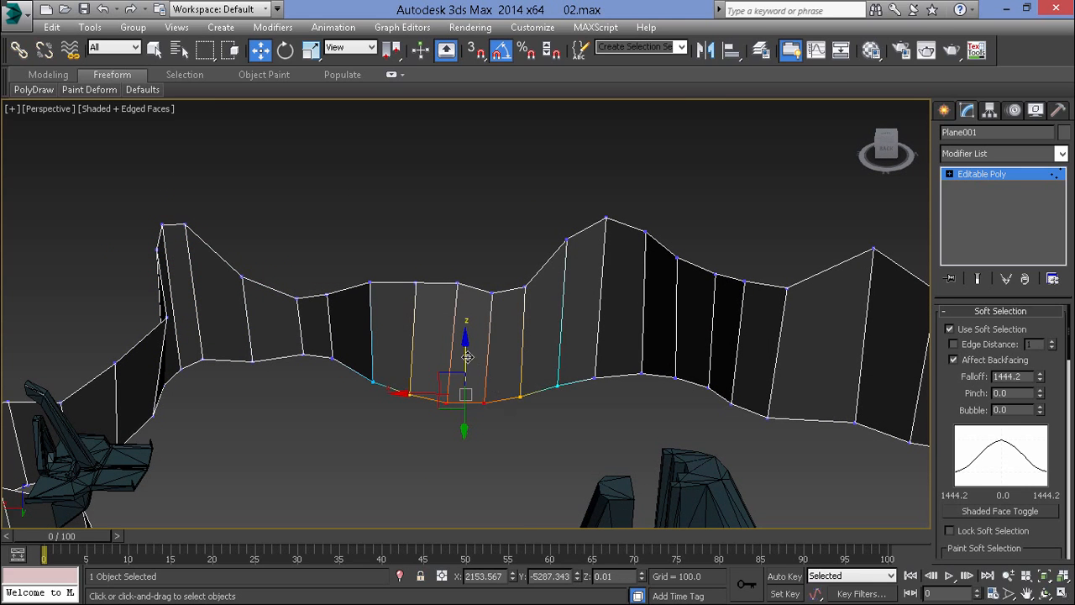
left_click_drag(467, 357, 474, 319)
Try to vary the bottom edge further along the far wall by moving two more groups of vertices in height
left_click_drag(633, 349, 668, 399)
middle_click_drag(668, 399, 317, 342, "alt")
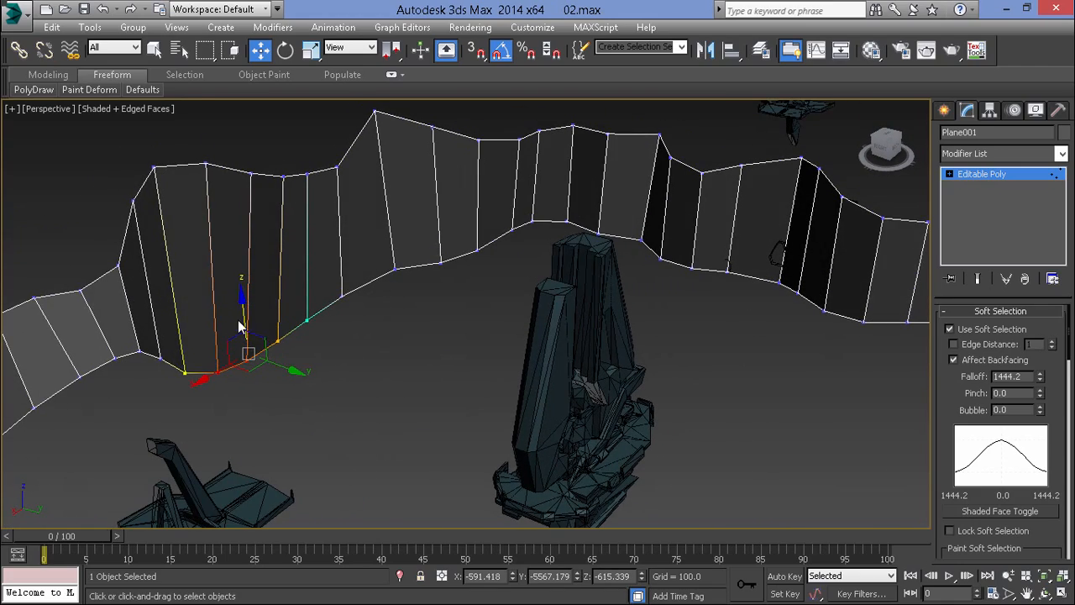
mouse_move(235, 271)
left_mouse_down()
mouse_move(241, 219)
mouse_move(231, 245)
left_mouse_up()
mouse_move(381, 307)
middle_mouse_down("alt")
mouse_move(240, 310)
mouse_move(242, 299)
middle_mouse_up("alt")
left_click_drag(374, 300, 417, 361)
left_click_drag(438, 360, 431, 300)
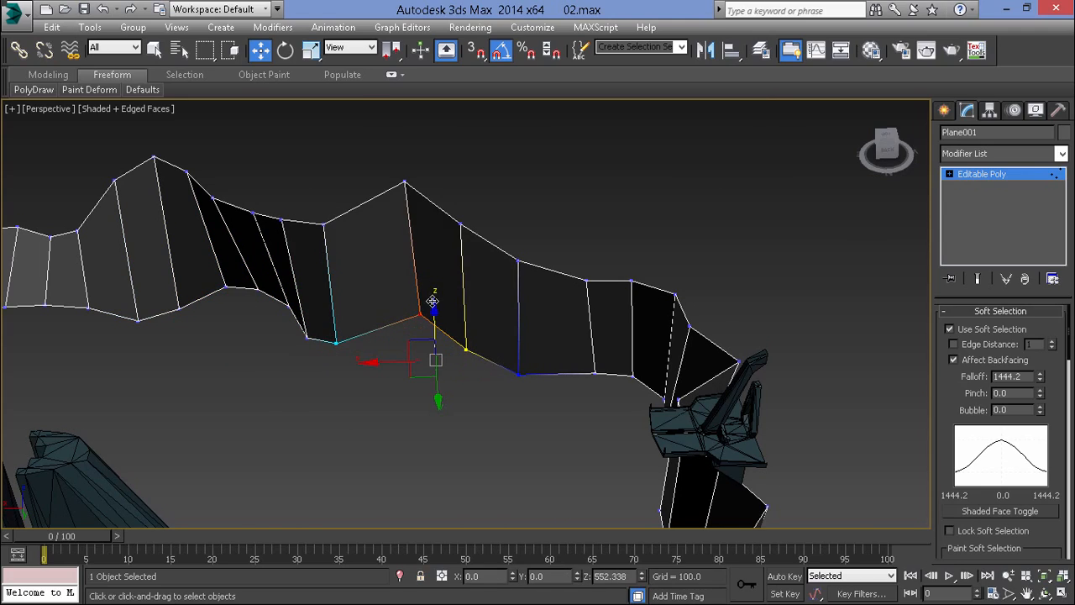
Undo the bottom-edge height changes on the far wall
middle_click_drag(431, 304, 555, 290, "alt")
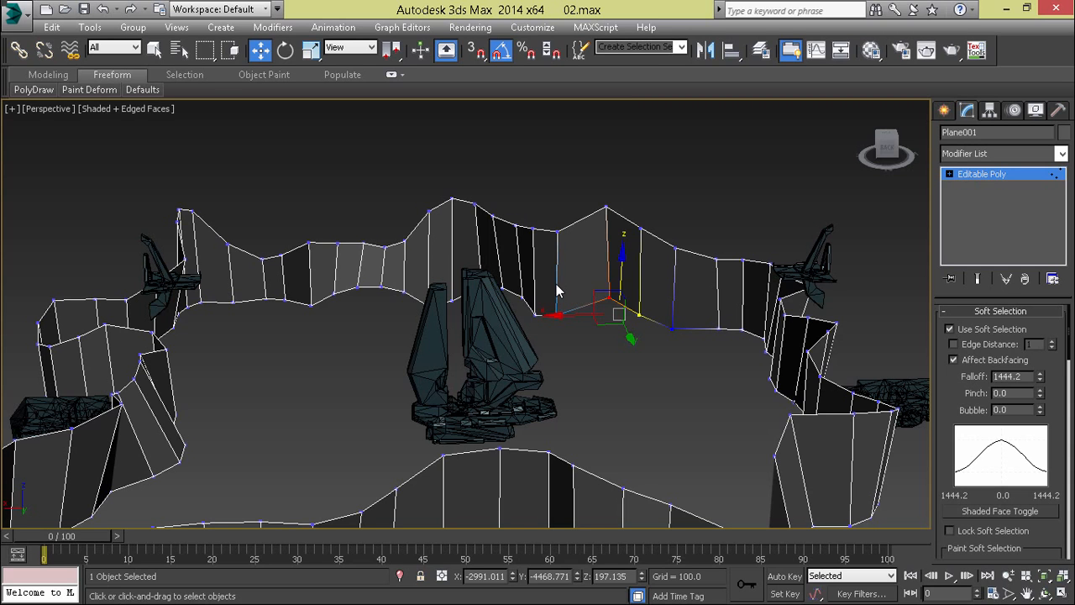
middle_click_drag(602, 317, 612, 354, "alt")
key("ctrl+z")
key("ctrl+z")
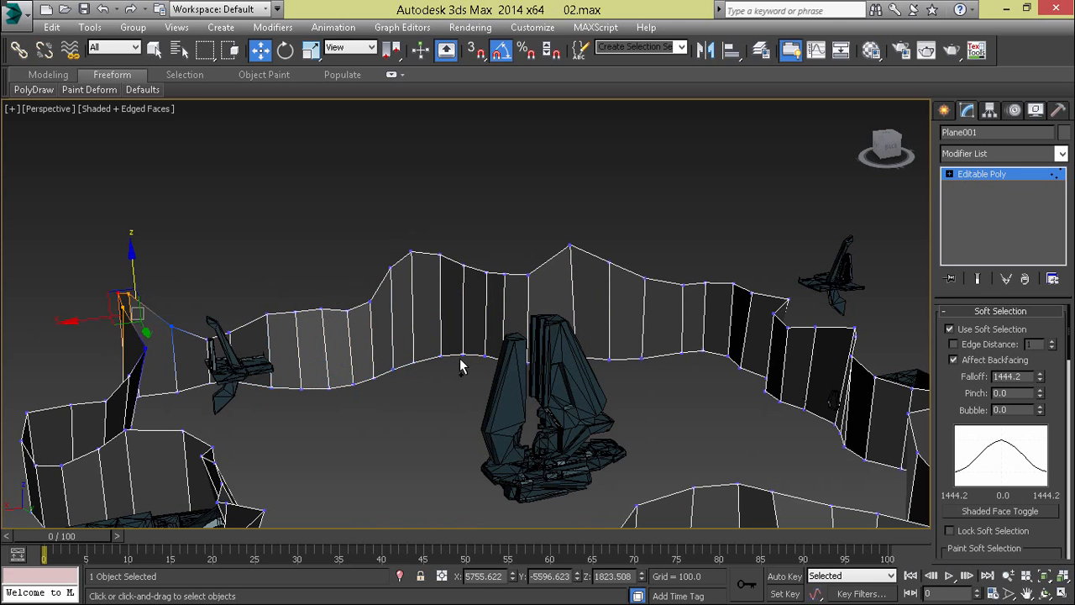
Try again to raise the two bottom-edge vertices below the far wall's low stretch
middle_click_drag(381, 370, 338, 418, "alt")
scroll(338, 417, "up", 3)
left_click_drag(290, 424, 353, 461)
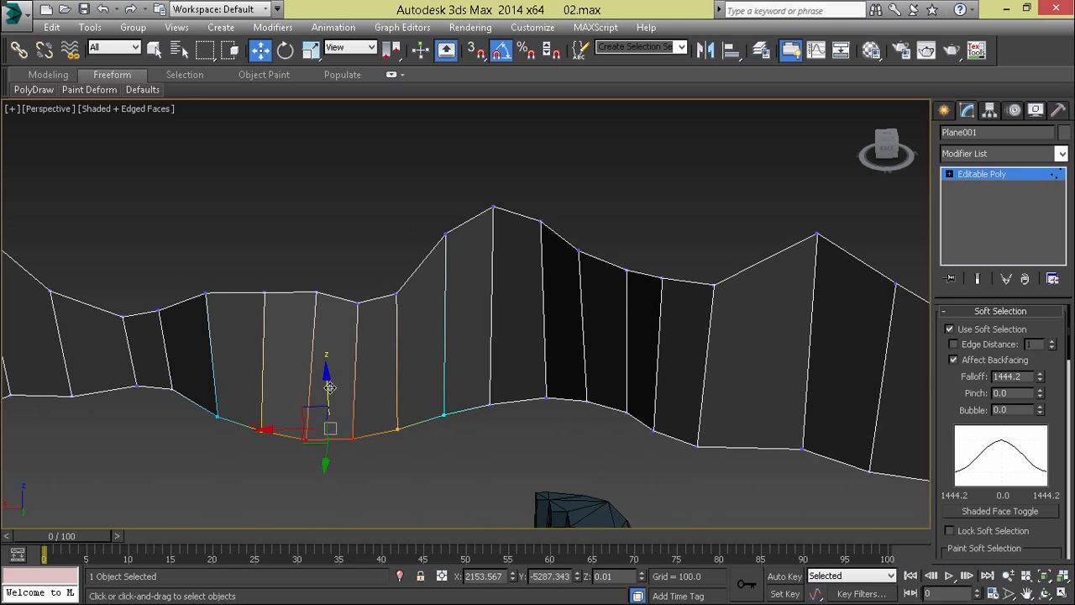
left_click_drag(330, 383, 336, 352)
scroll(338, 361, "down", 3)
middle_click_drag(338, 363, 357, 427, "alt")
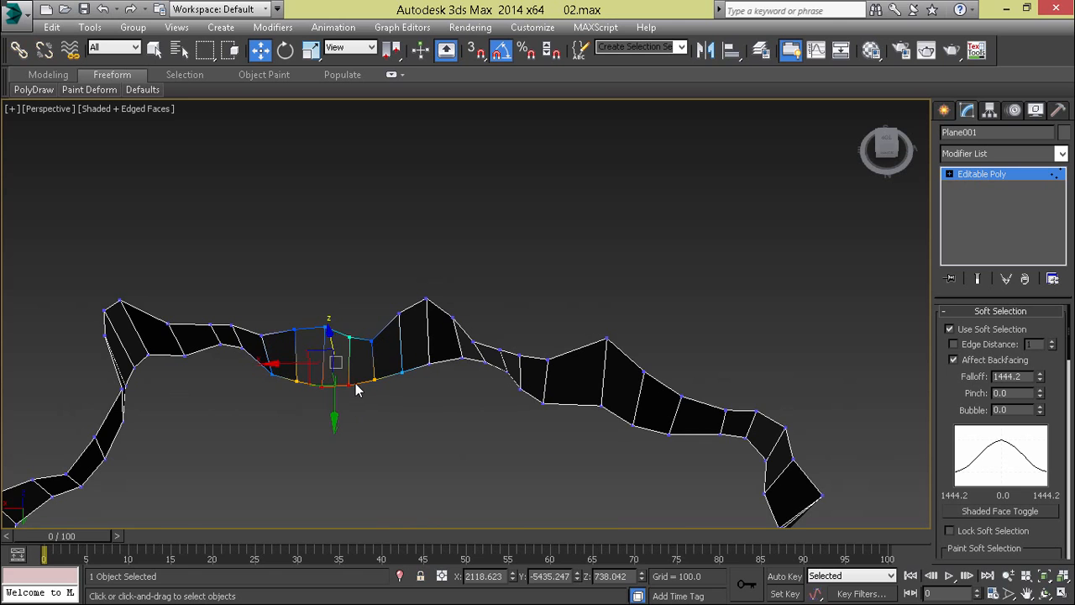
Undo the last raise of the bottom-edge vertices
scroll(359, 369, "down", 4)
scroll(420, 420, "up", 4)
middle_click_drag(422, 374, 295, 252, "alt")
middle_click_drag(273, 176, 323, 296)
scroll(323, 295, "up", 4)
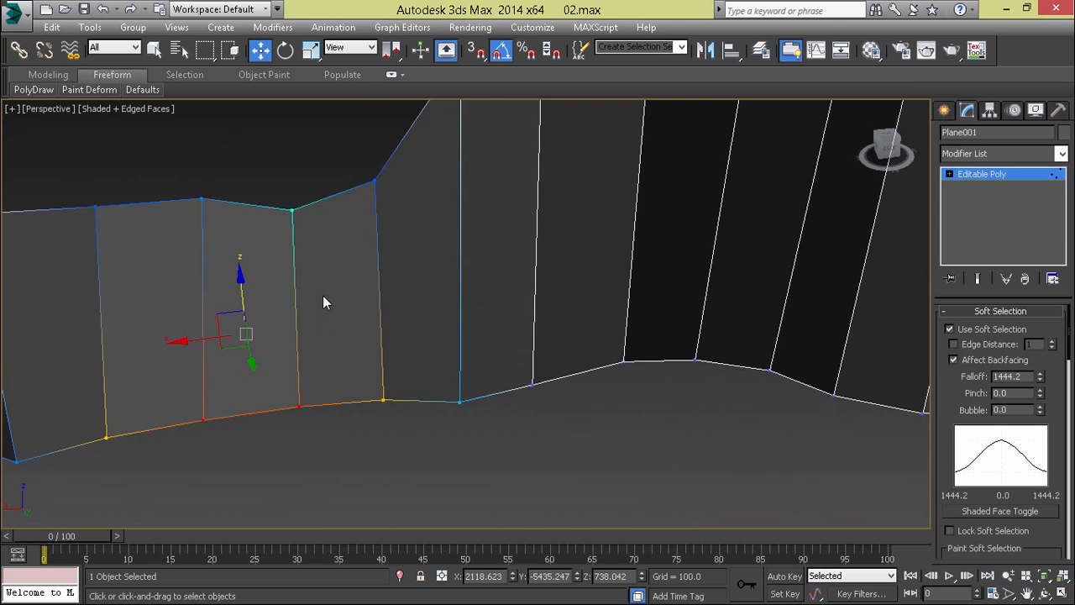
key("ctrl+z")
Raise the selected bottom-edge vertices by about 185 in Z and the neighbouring bottom-edge vertex by about 205
middle_click_drag(254, 467, 290, 421)
left_click_drag(319, 351, 331, 320)
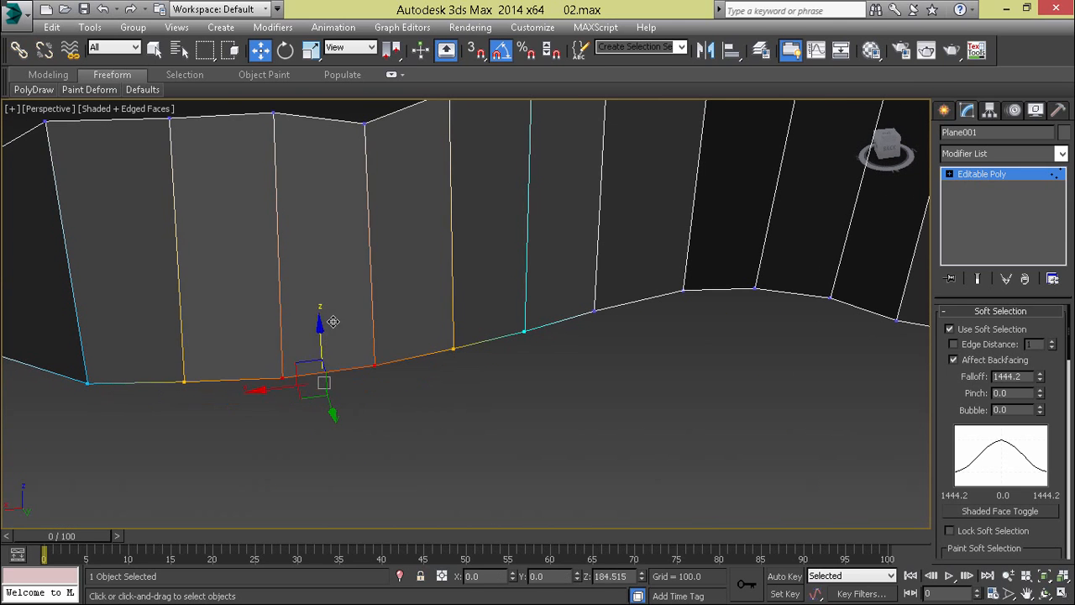
left_click_drag(624, 326, 652, 251)
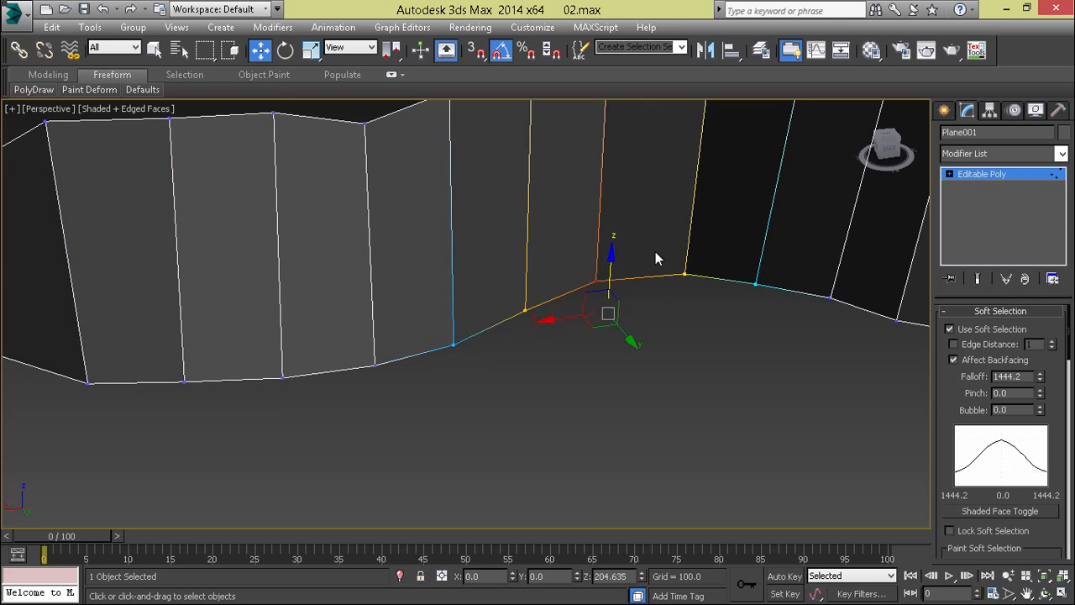
Lower the bottom edge just before the far wall's sharp peak and slightly raise the bottom edge beyond it
scroll(655, 253, "down", 4)
middle_click_drag(655, 254, 501, 336)
scroll(501, 336, "up", 3)
left_click(272, 316)
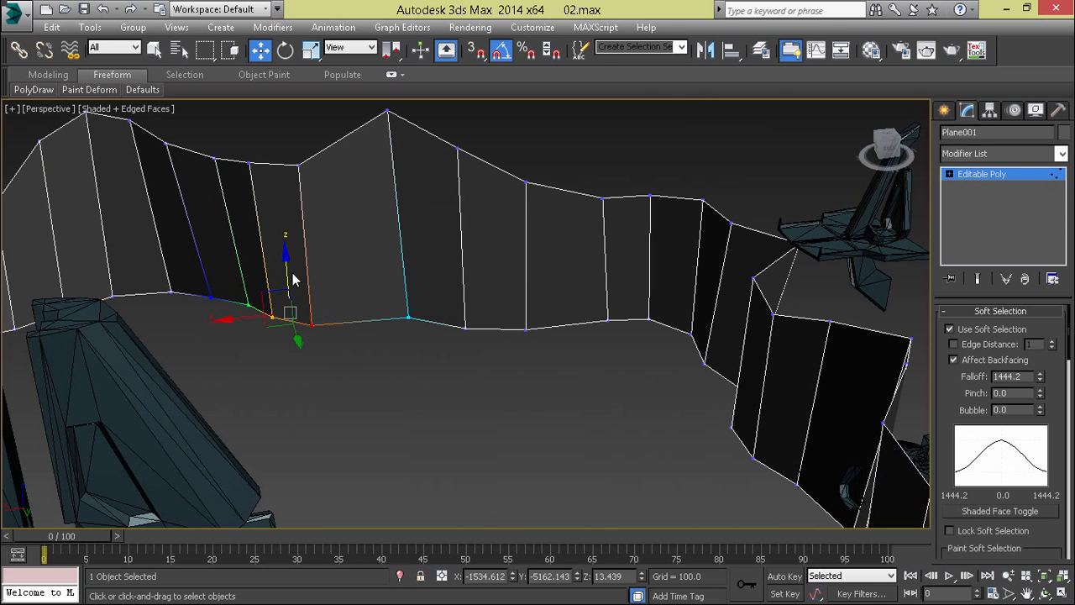
left_click_drag(290, 274, 288, 289)
left_click(525, 326)
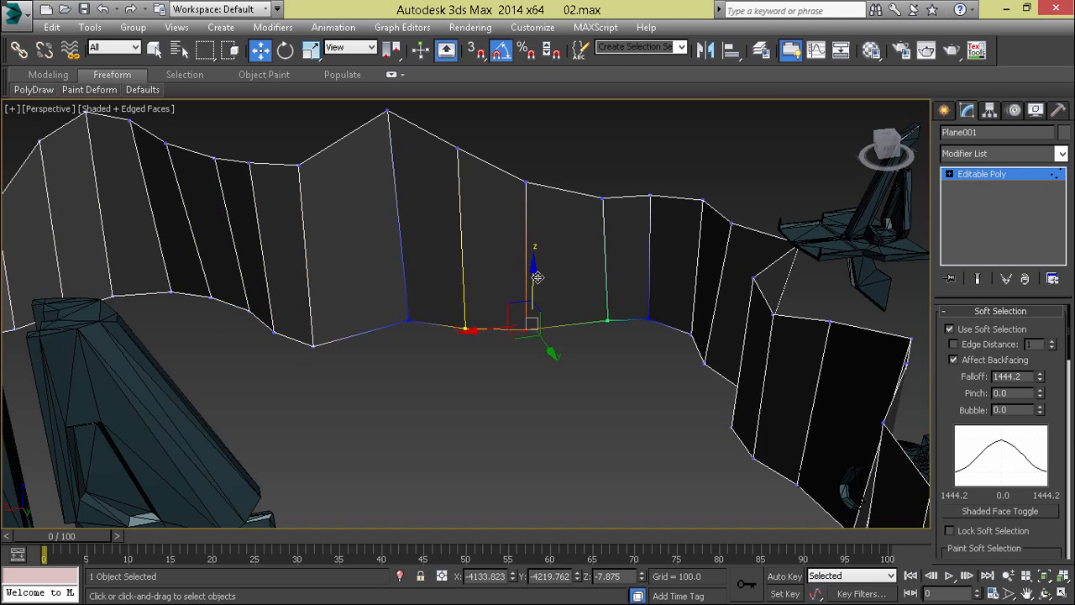
left_click_drag(537, 277, 547, 264)
Select the bottom-edge vertex in the wall's recessed corner and lower it by about 652 in Z
middle_click_drag(547, 263, 497, 356, "alt")
left_click(494, 315)
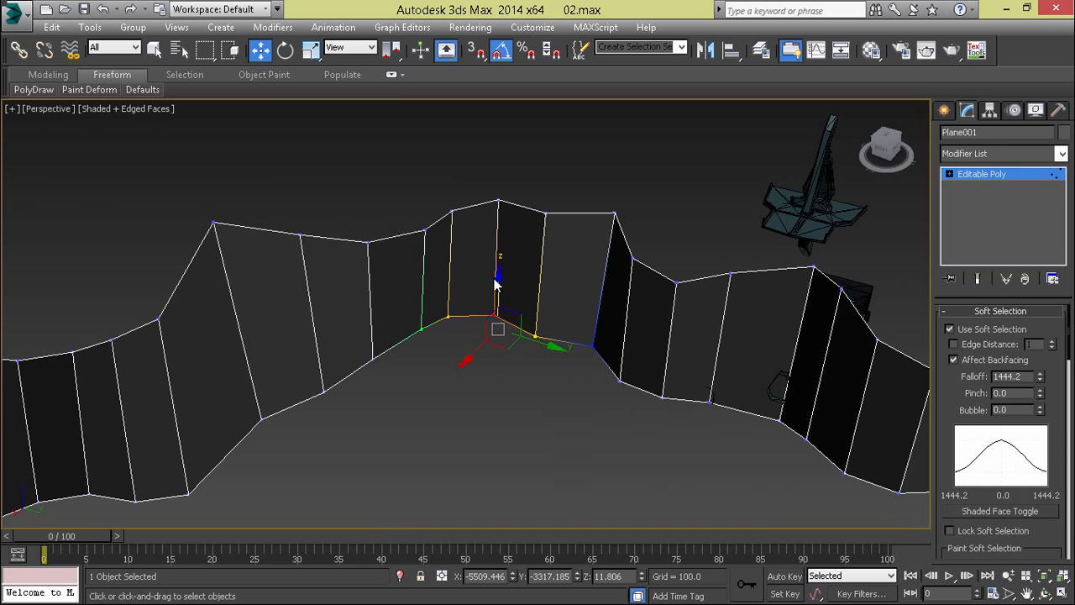
left_click(497, 294)
key("ctrl+z")
left_click_drag(497, 300, 496, 330)
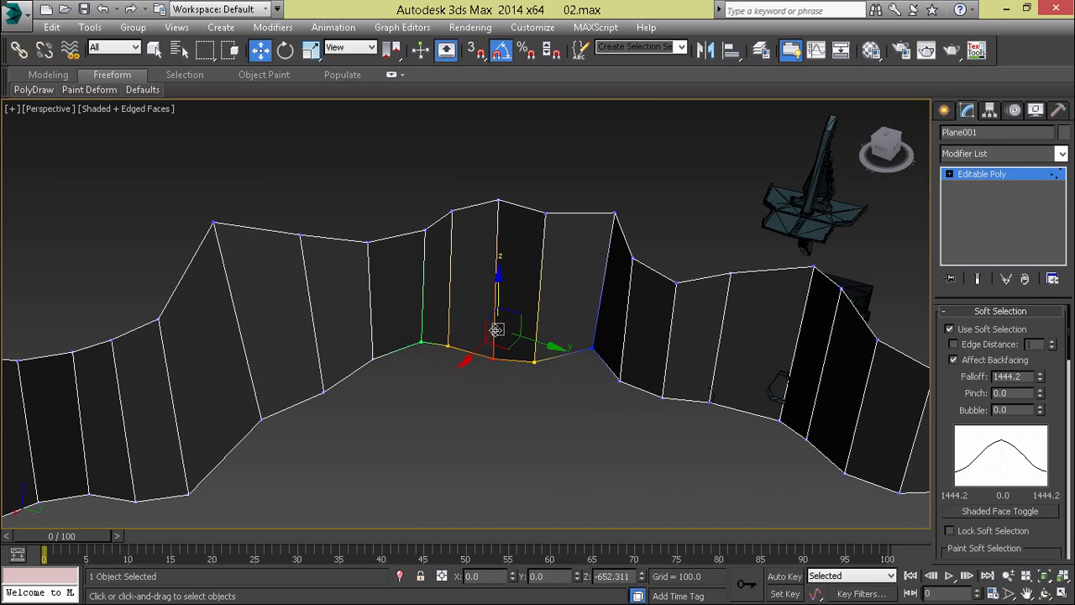
Raise the next low bottom-edge vertex to about 286 in Z and lower the following curve's bottom vertex to about -168
left_click(666, 395)
left_click_drag(678, 337, 681, 288)
middle_click_drag(681, 288, 333, 467)
scroll(376, 393, "up", 5)
scroll(376, 392, "down", 6)
middle_click_drag(390, 405, 410, 393, "alt")
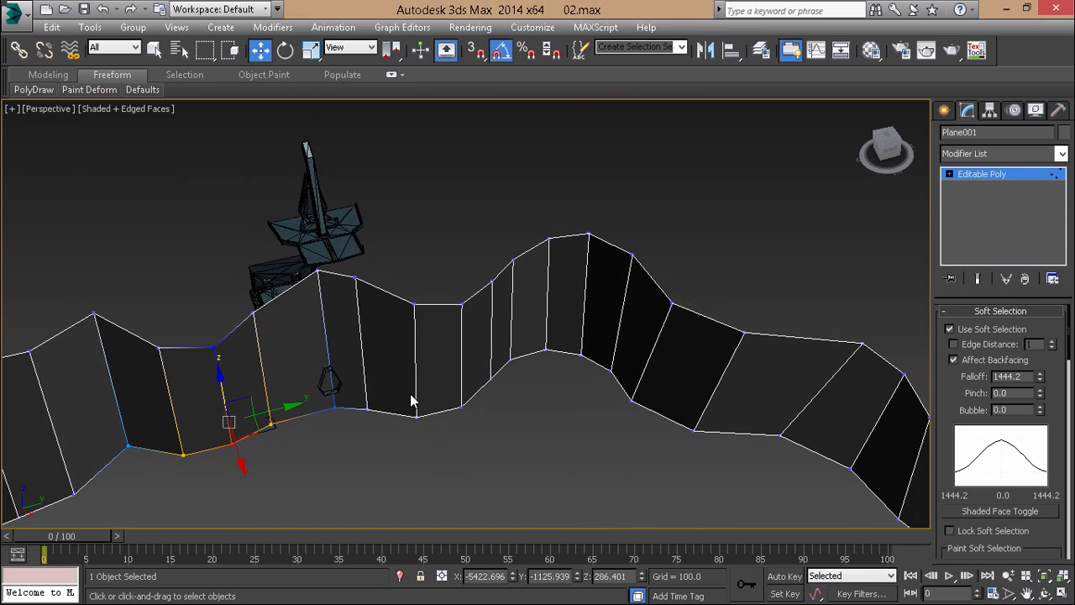
left_click(417, 416)
middle_click_drag(430, 436, 478, 399, "alt")
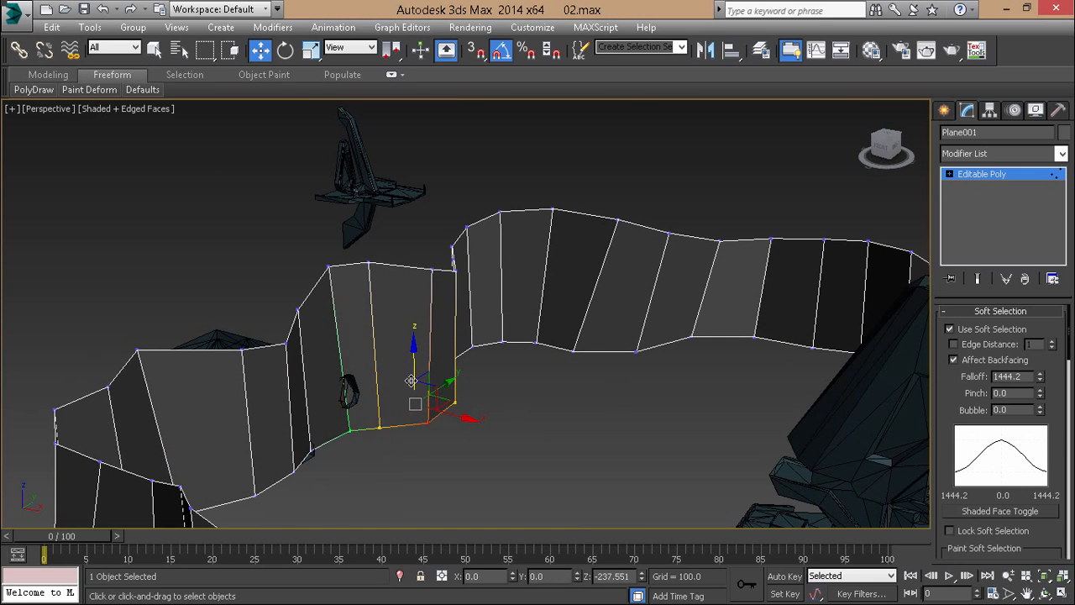
left_click_drag(410, 383, 411, 386)
Select the bottom-edge vertex in the next recess and lower it to about -65 in Z
middle_click_drag(612, 385, 463, 380, "alt")
scroll(457, 367, "up", 4)
scroll(462, 384, "up", 4)
scroll(367, 377, "down", 5)
middle_click_drag(367, 377, 444, 405, "alt")
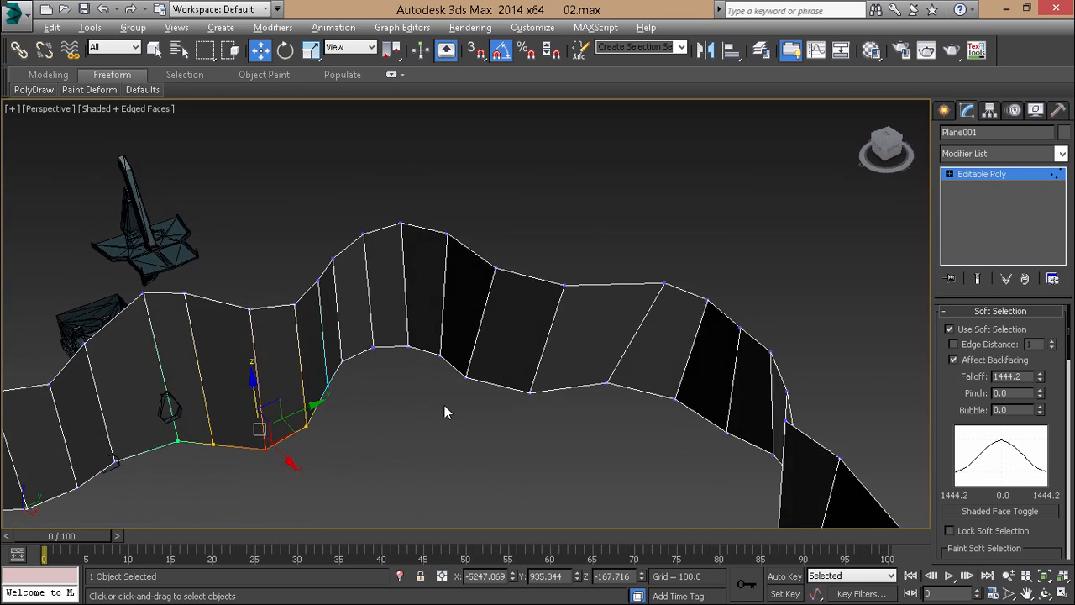
scroll(377, 306, "up", 3)
left_click(393, 331)
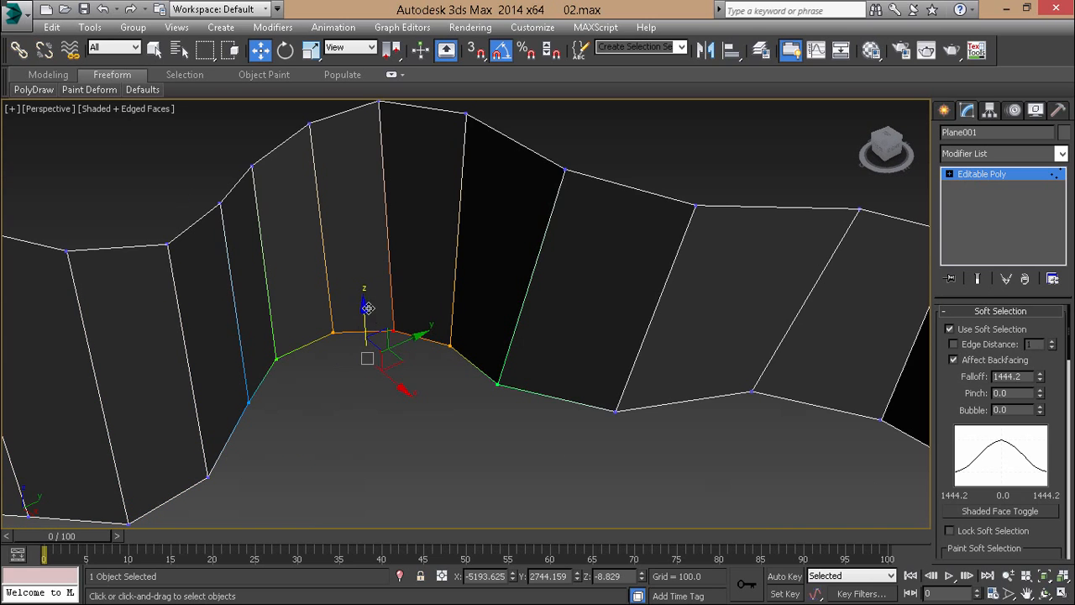
left_click(373, 317)
key("ctrl+z")
mouse_move(365, 316)
left_mouse_down()
mouse_move(366, 349)
mouse_move(370, 326)
left_mouse_up()
Select bottom-edge vertices along the opposite side wall's curves and adjust their height with soft selection
scroll(601, 390, "down", 4)
middle_click_drag(604, 391, 396, 374)
middle_click_drag(444, 333, 549, 351, "alt")
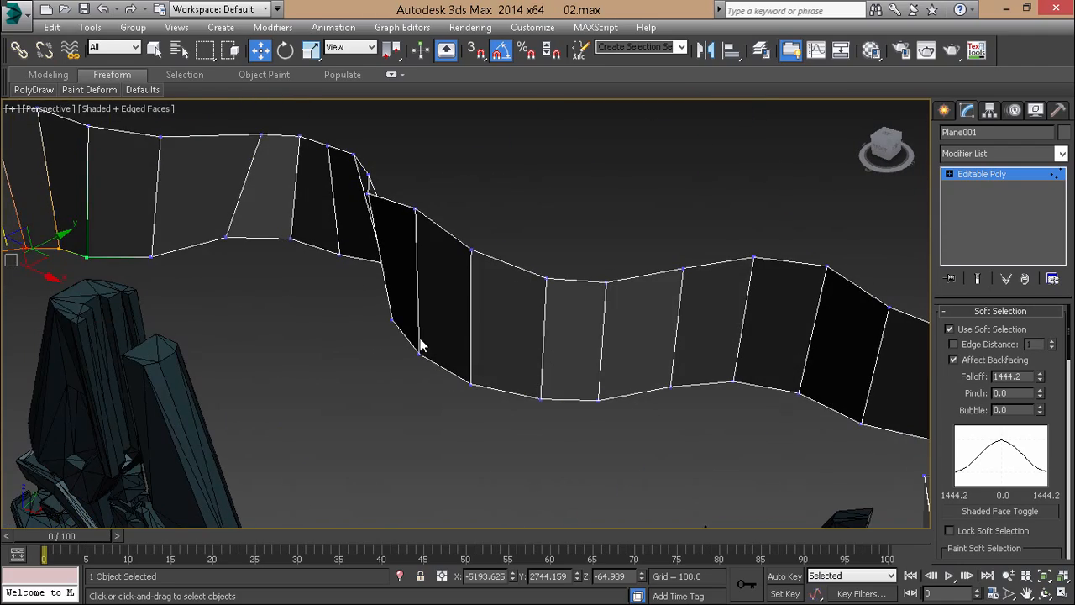
left_click(419, 358)
scroll(407, 379, "up", 3)
scroll(406, 380, "down", 3)
middle_click_drag(407, 381, 565, 353, "alt")
left_click_drag(579, 370, 579, 370)
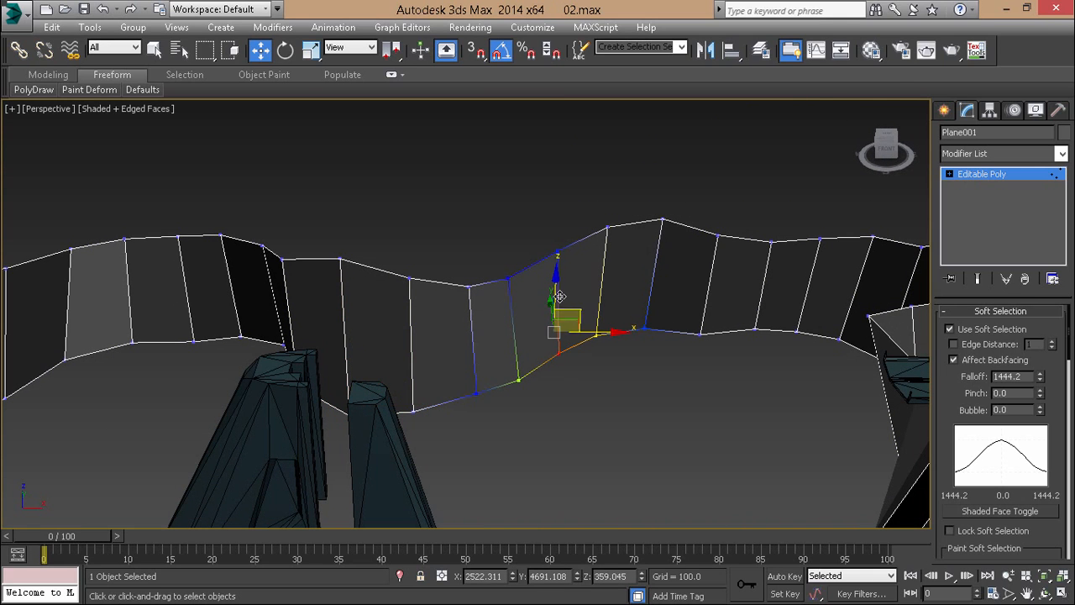
middle_click_drag(558, 288, 414, 291, "alt")
mouse_move(433, 263)
left_mouse_down()
mouse_move(488, 312)
mouse_move(428, 273)
mouse_move(444, 268)
left_mouse_up()
Add bottom-edge vertices from the adjoining curves to the selection and raise them all together slightly
middle_click_drag(445, 267, 444, 381, "alt")
left_click_drag(556, 298, 602, 356)
middle_click_drag(601, 356, 540, 338, "alt")
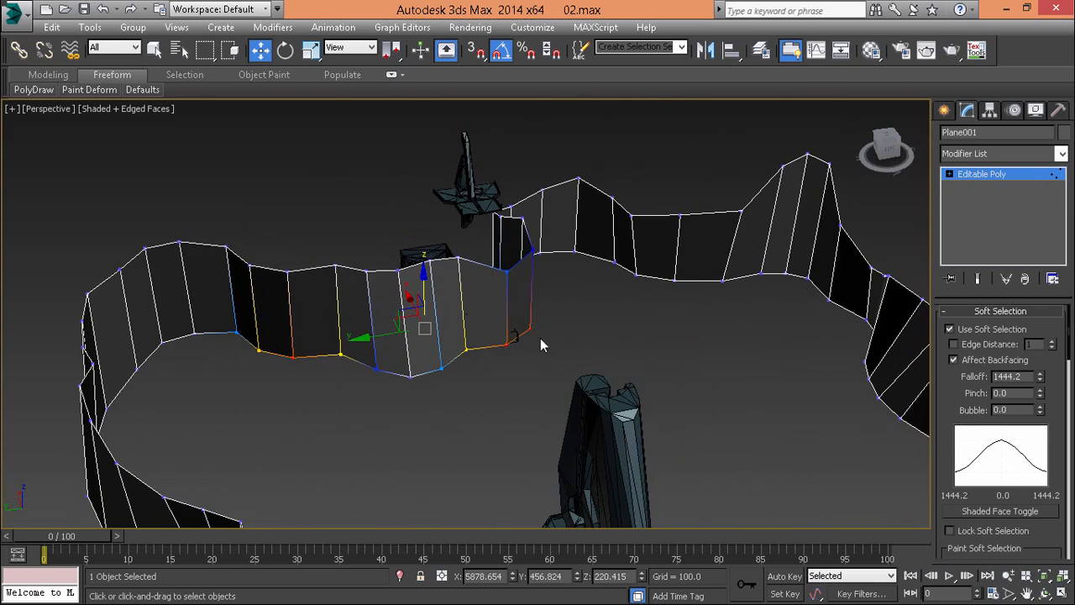
left_click_drag(621, 267, 651, 296)
left_click_drag(508, 250, 543, 234)
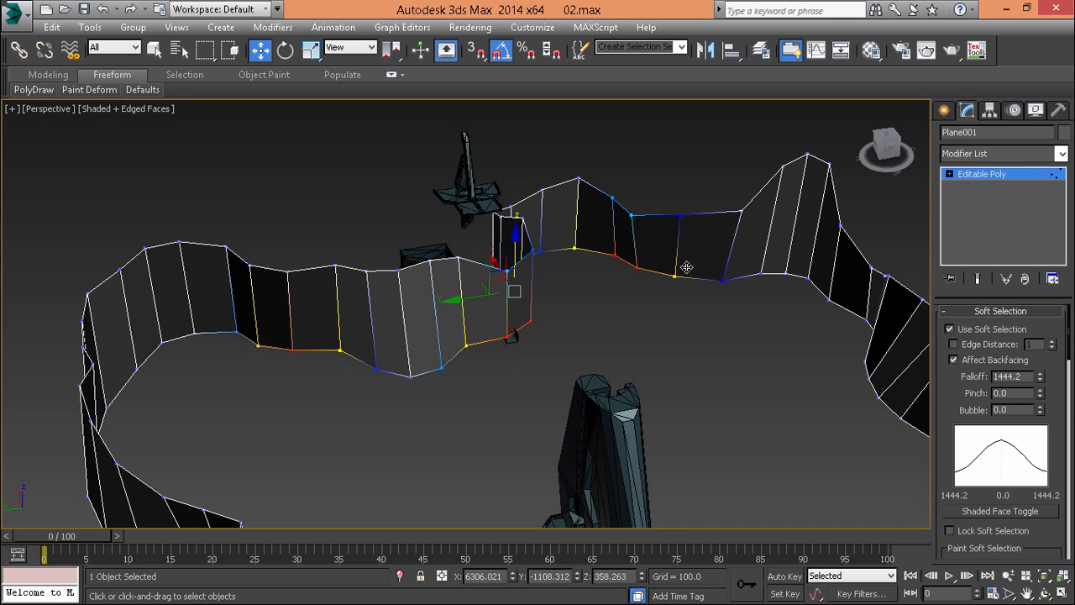
Lower the bottom edge at the outer corner to about -402 in Z and raise the adjoining low wall's bottom vertices
left_click(792, 271)
left_click_drag(788, 232, 793, 259)
middle_click_drag(733, 287, 700, 334, "alt")
middle_click_drag(701, 334, 404, 333)
middle_click_drag(403, 333, 566, 337, "alt")
middle_click_drag(566, 338, 375, 288)
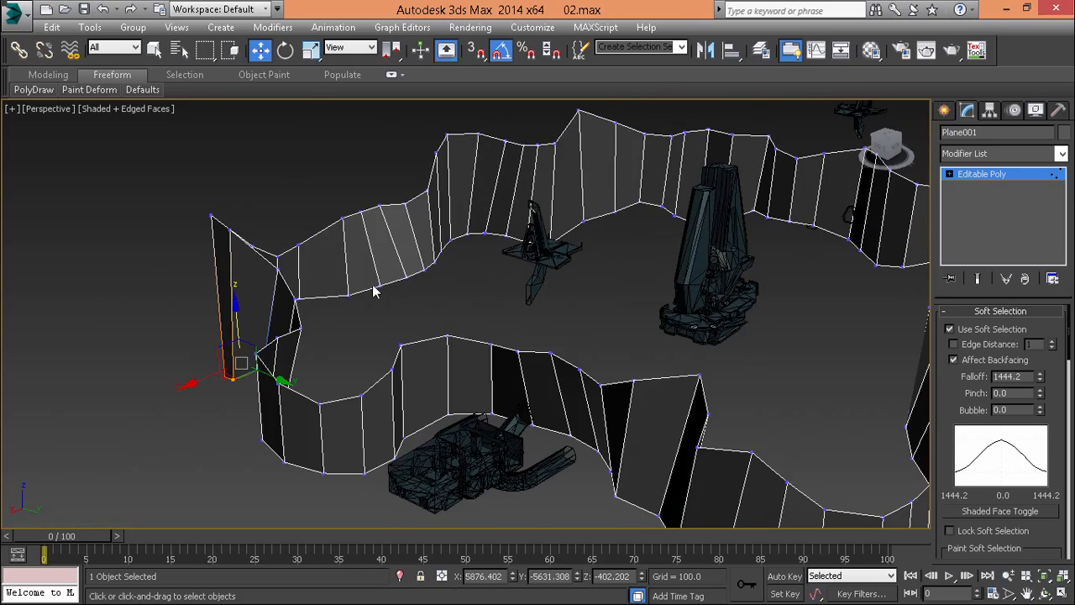
left_click_drag(382, 216, 412, 200)
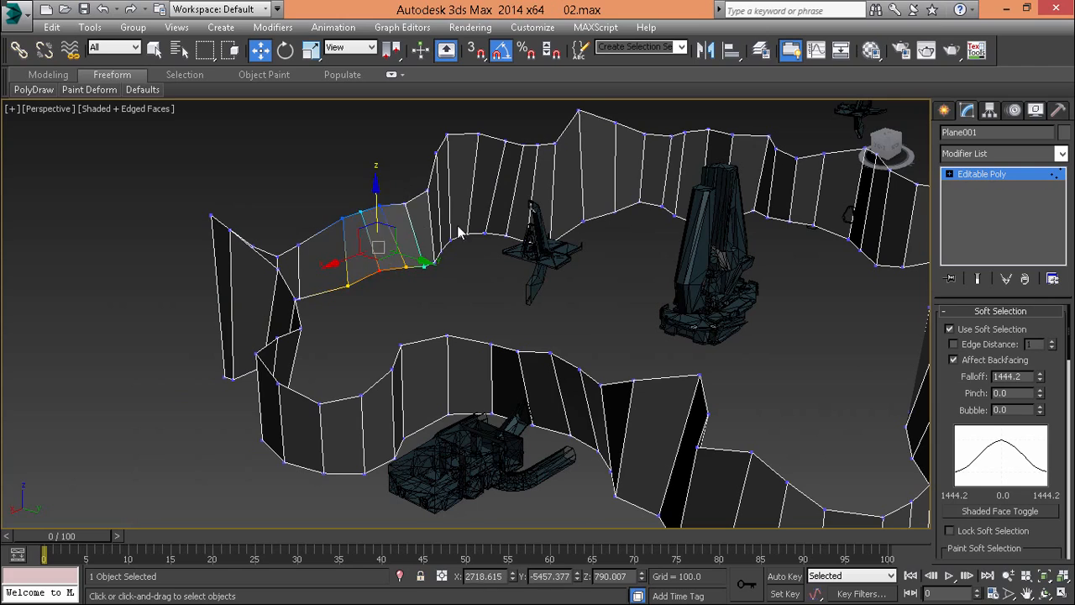
left_click(465, 237)
Select the wall's entire upper border at Border level and turn off soft selection
scroll(557, 353, "down", 4)
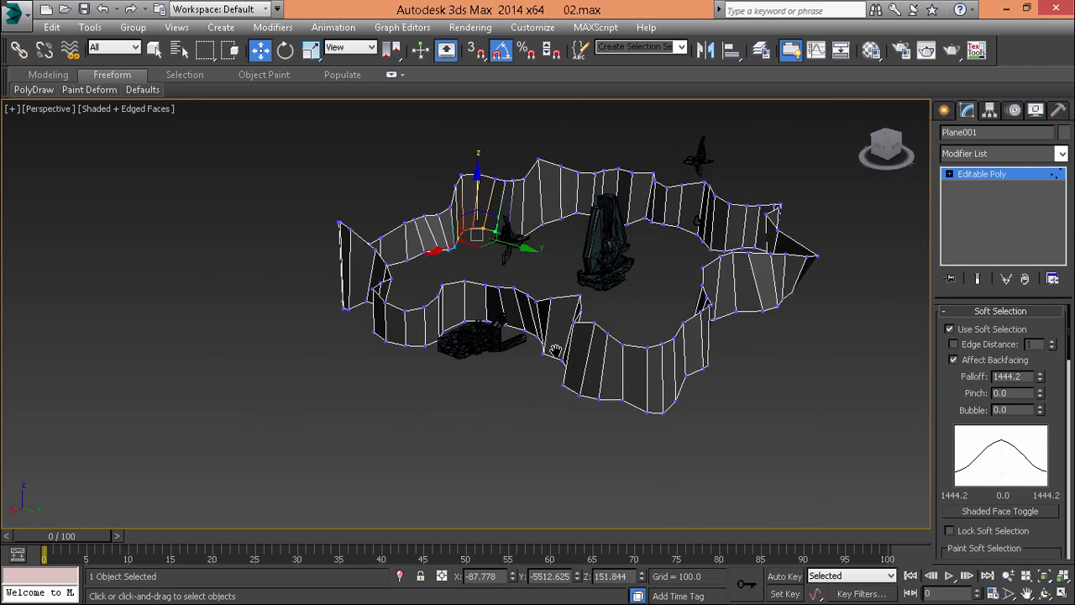
middle_click_drag(557, 353, 494, 530, "alt")
scroll(509, 401, "up", 3)
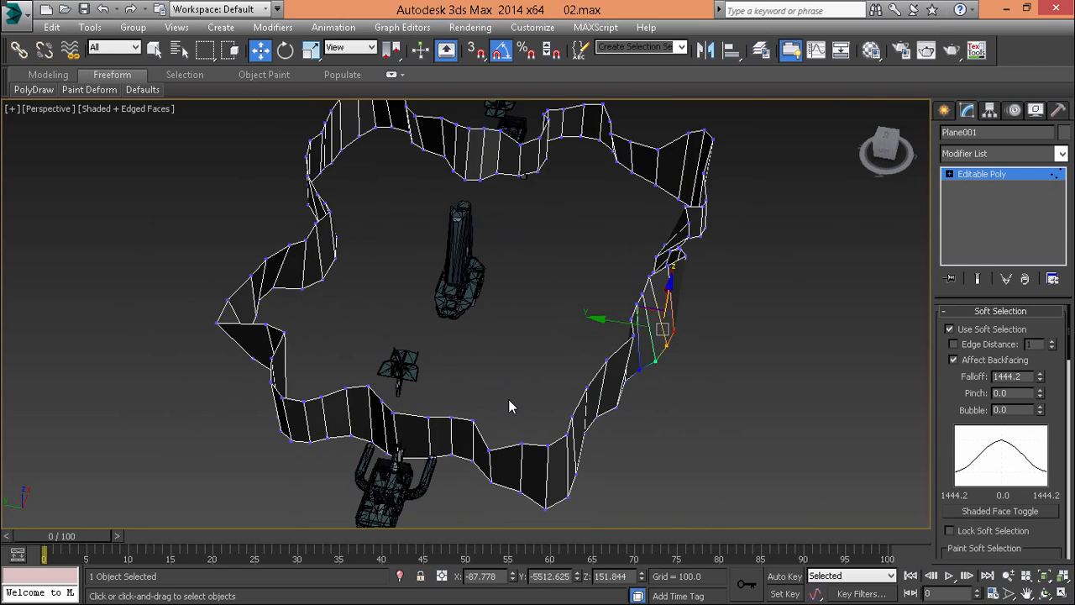
middle_click_drag(525, 410, 729, 346)
key("3")
left_click(582, 445)
scroll(583, 444, "down", 3)
scroll(729, 346, "up", 3)
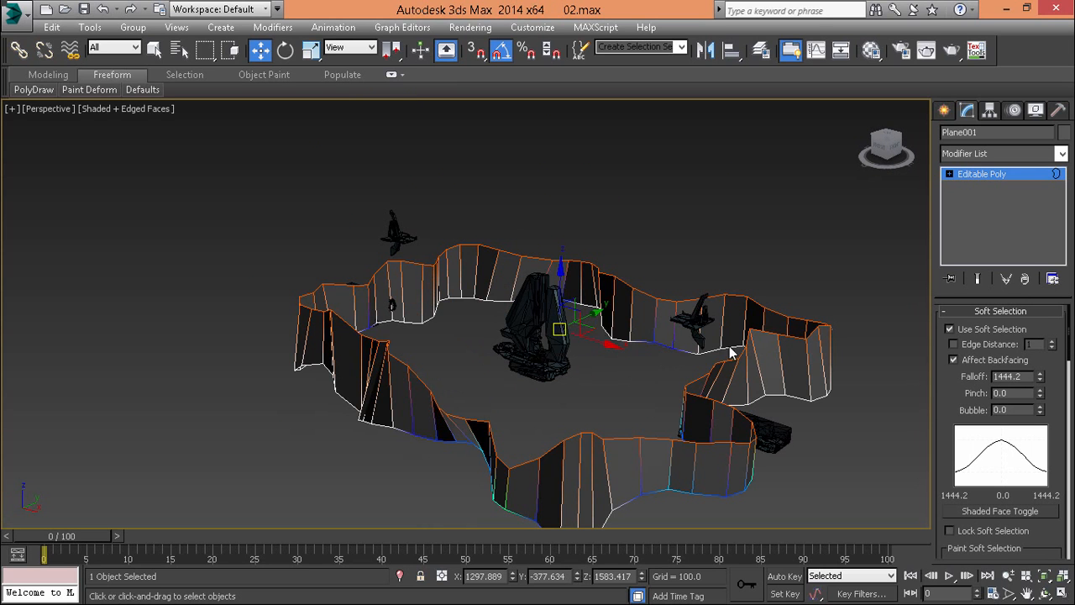
left_click(985, 332)
left_click(968, 315)
Extrude the selected upper border straight up to about 3147 in Z, adding a second row of wall faces
middle_click_drag(449, 363, 492, 347, "alt")
scroll(492, 347, "up", 1)
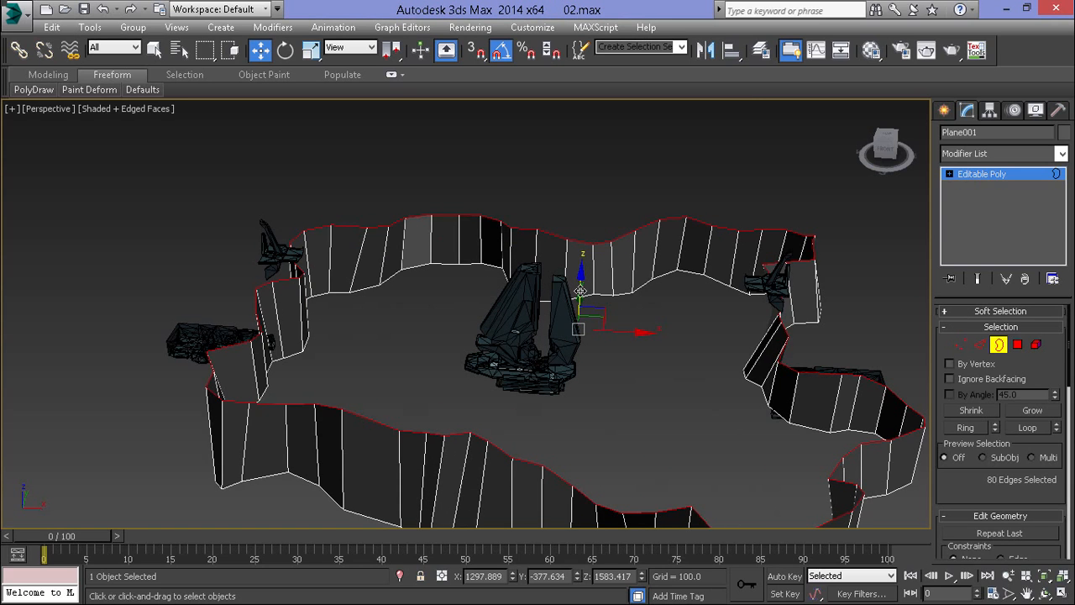
left_click_drag(580, 291, 579, 280)
left_click_drag(587, 252, 587, 189)
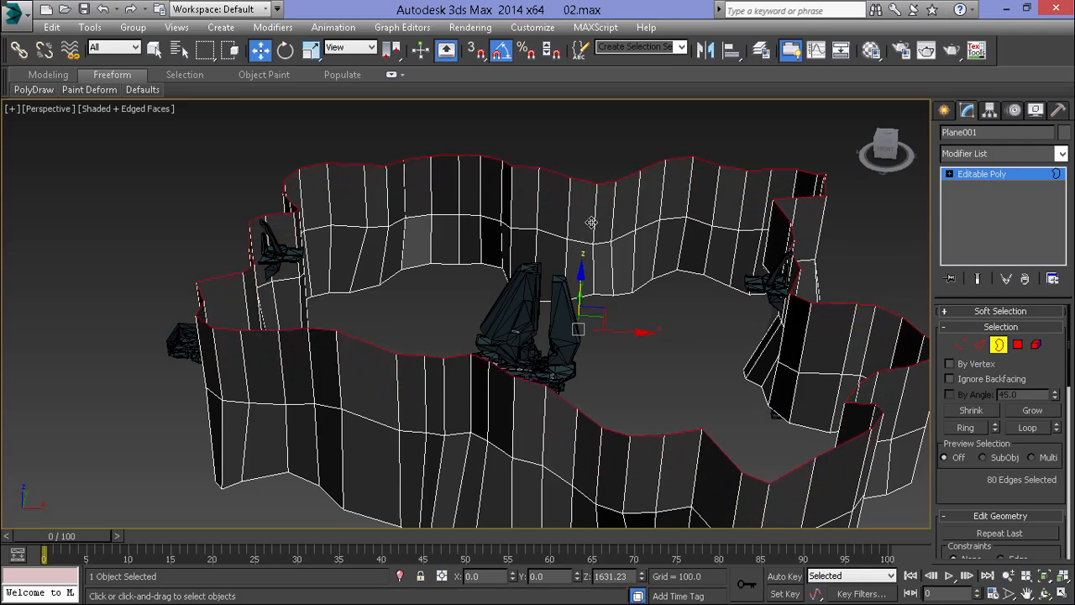
middle_click_drag(600, 293, 412, 286, "alt")
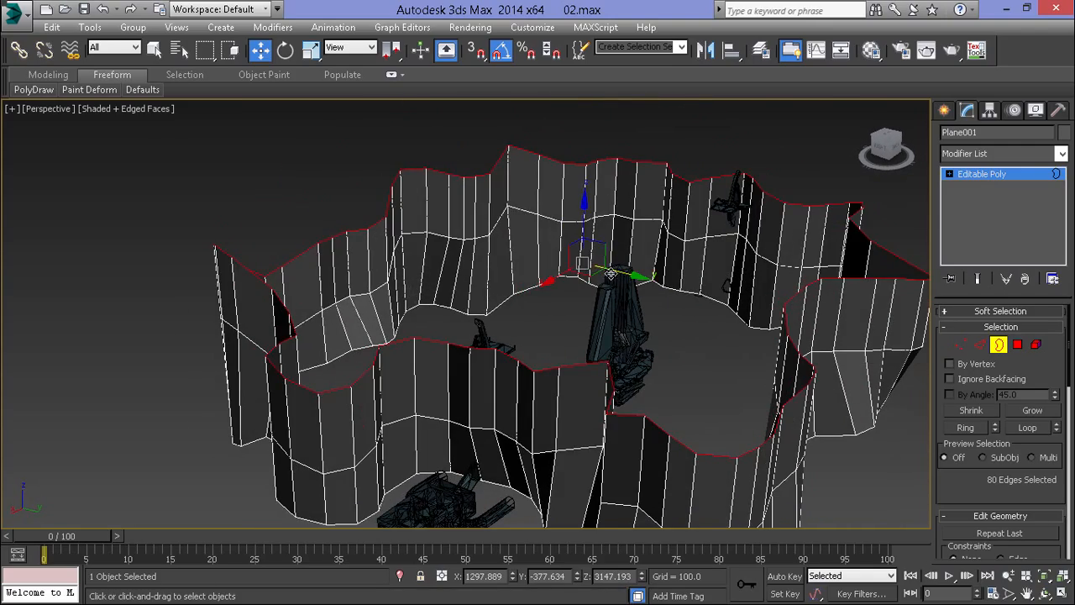
Try uniform, non-uniform and squash scaling on the wall's selected upper border
middle_click_drag(611, 273, 573, 304, "alt")
key("r")
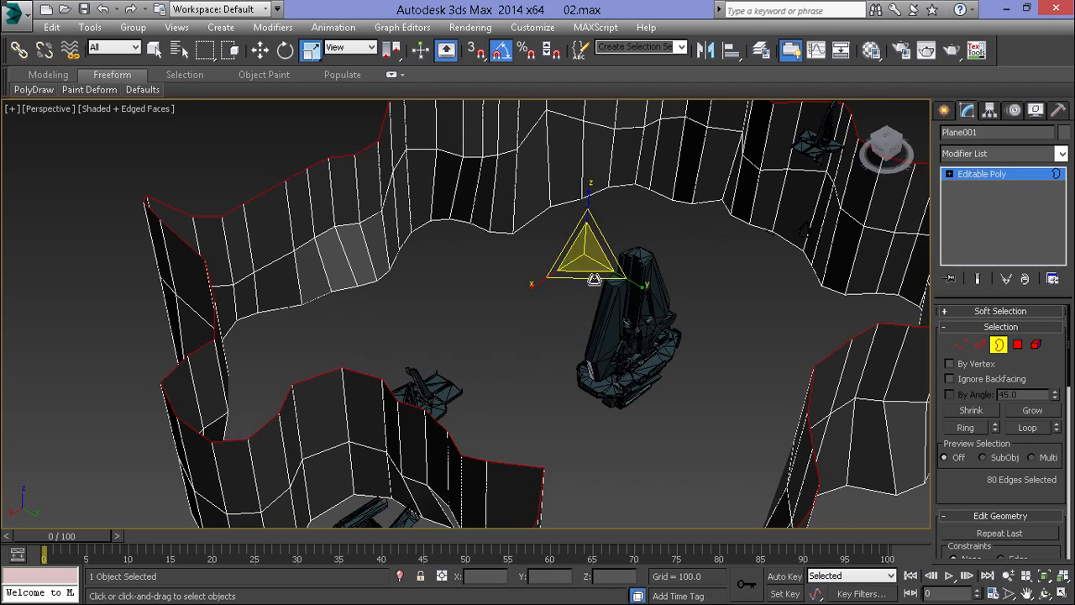
mouse_move(581, 249)
left_mouse_down()
mouse_move(582, 240)
mouse_move(572, 269)
mouse_move(573, 249)
mouse_move(569, 261)
left_mouse_up()
key("ctrl+z")
middle_click_drag(568, 284, 555, 322, "alt")
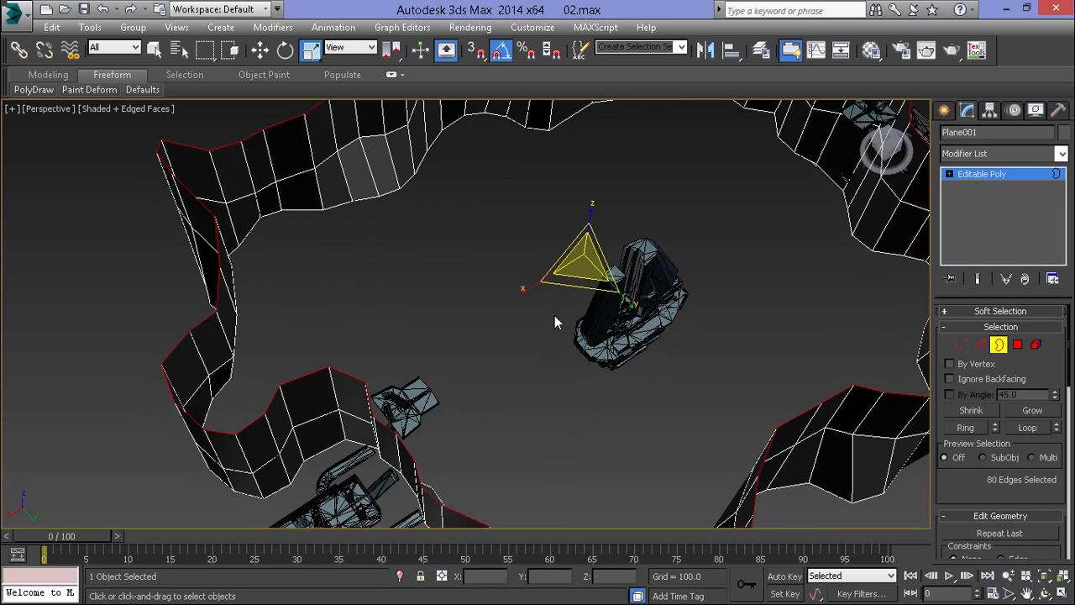
left_click_drag(318, 52, 311, 100)
left_click_drag(576, 273, 583, 250)
key("ctrl+z")
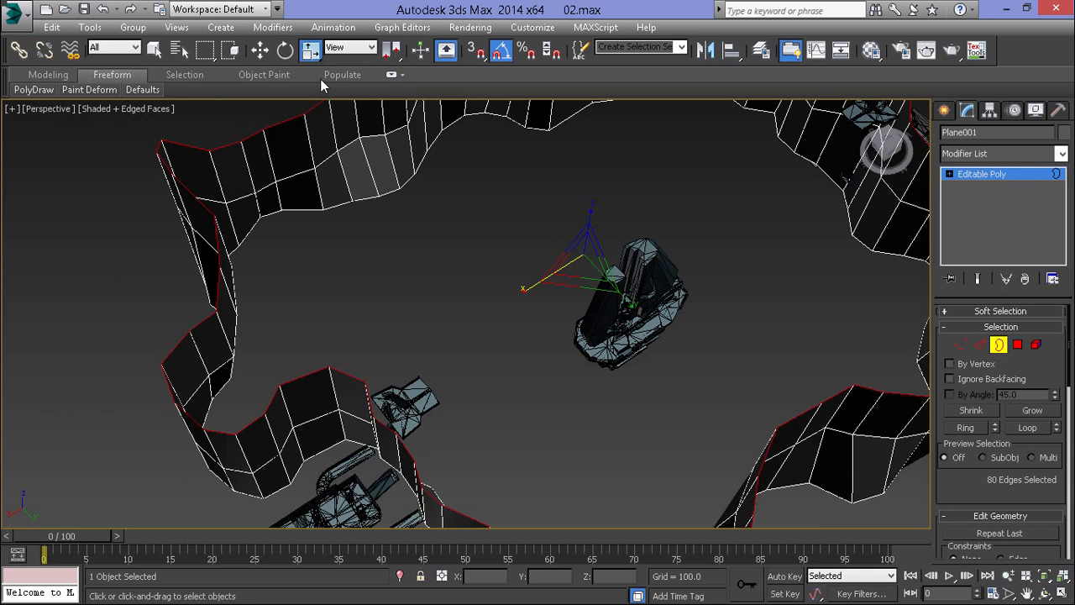
left_click_drag(310, 50, 313, 126)
left_click_drag(590, 256, 592, 291)
Examine the shape of the curved wall around the ships from different angles
middle_click_drag(319, 330, 680, 88, "alt")
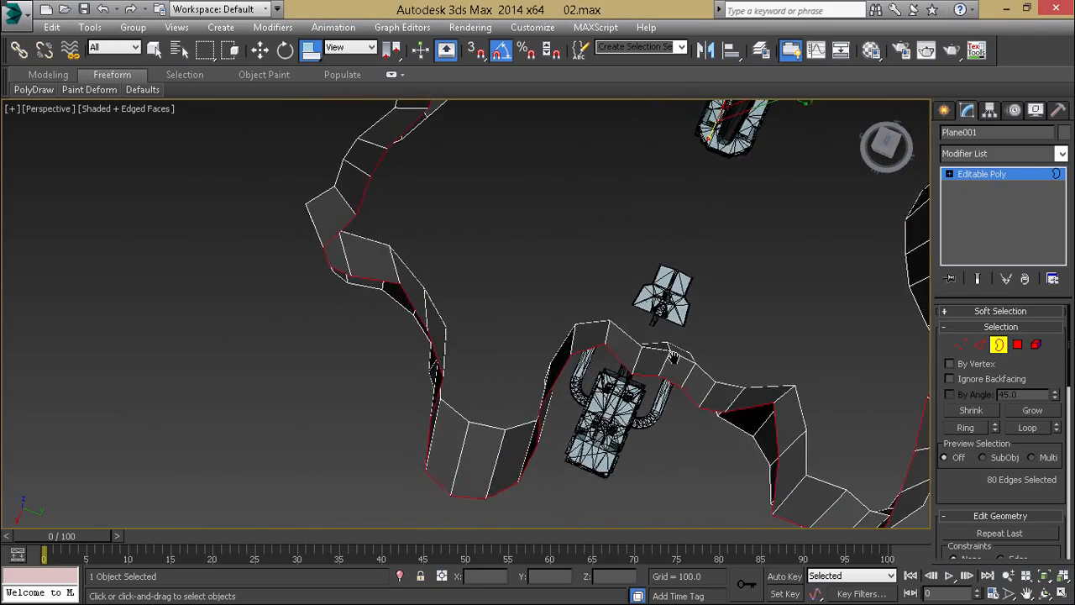
middle_click_drag(675, 359, 991, 221)
scroll(682, 360, "down", 4)
scroll(682, 360, "down", 3)
middle_click_drag(682, 360, 655, 391, "alt")
scroll(795, 363, "up", 6)
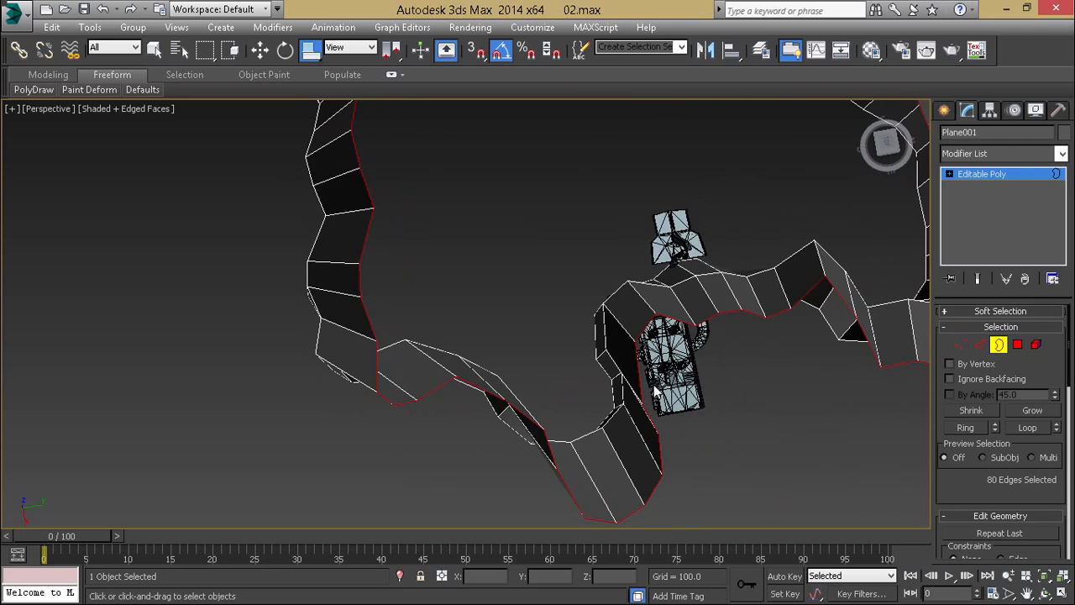
scroll(640, 426, "down", 4)
middle_click_drag(582, 453, 544, 370)
Scale the wall's upper border uniformly outward and lower it to about 2763 in Z
left_click_drag(310, 50, 319, 79)
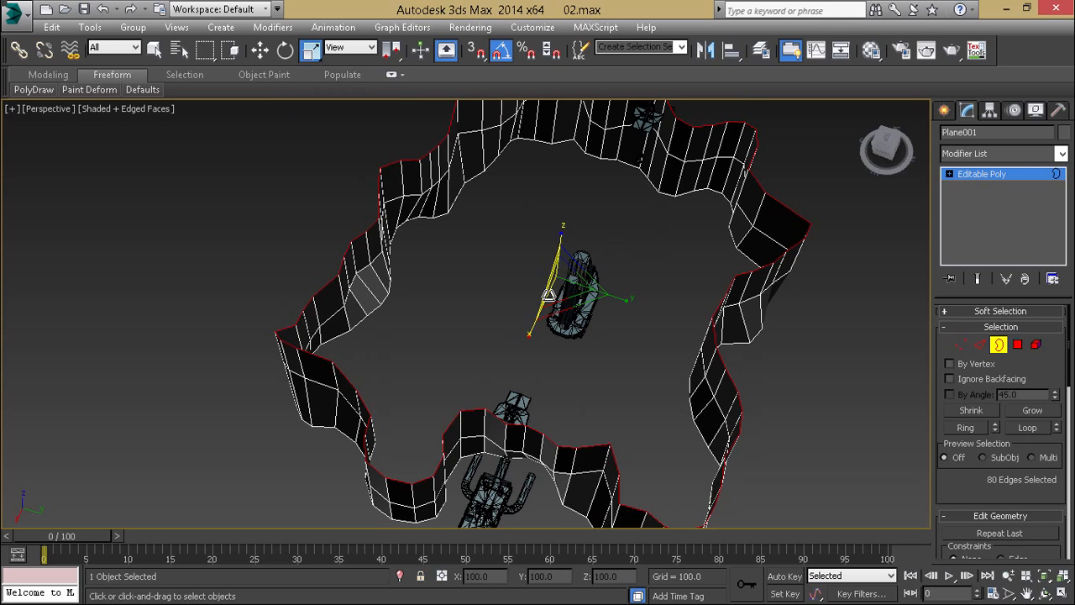
left_click_drag(567, 291, 570, 285)
middle_click_drag(570, 284, 561, 255, "alt")
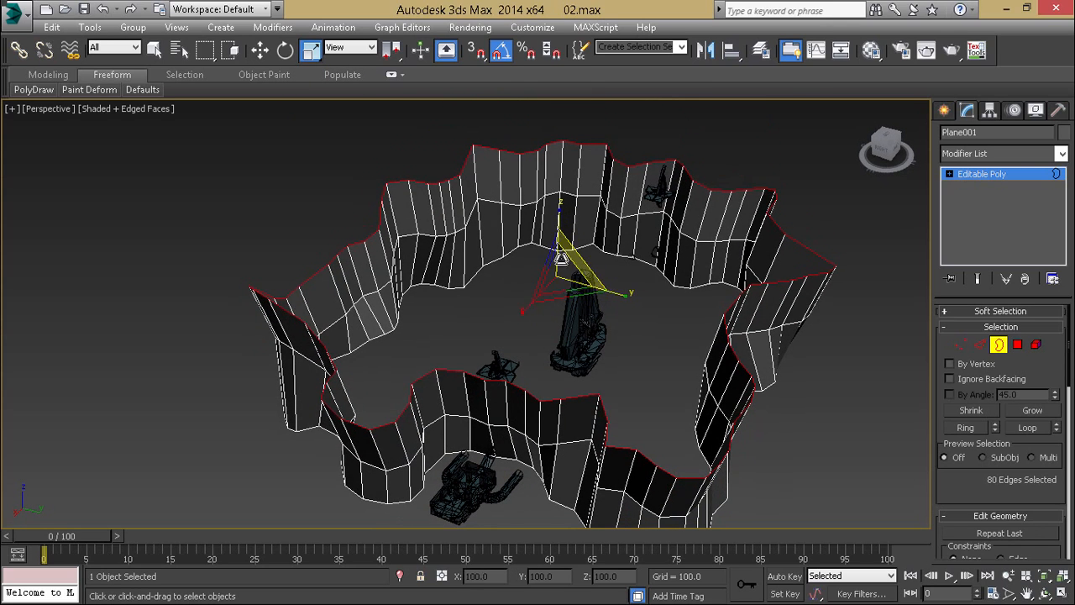
key("w")
left_click_drag(557, 233, 557, 246)
middle_click_drag(558, 246, 439, 290, "alt")
Select the middle edge loop between the two wall rows at Edge level and lower it slightly
scroll(439, 292, "up", 4)
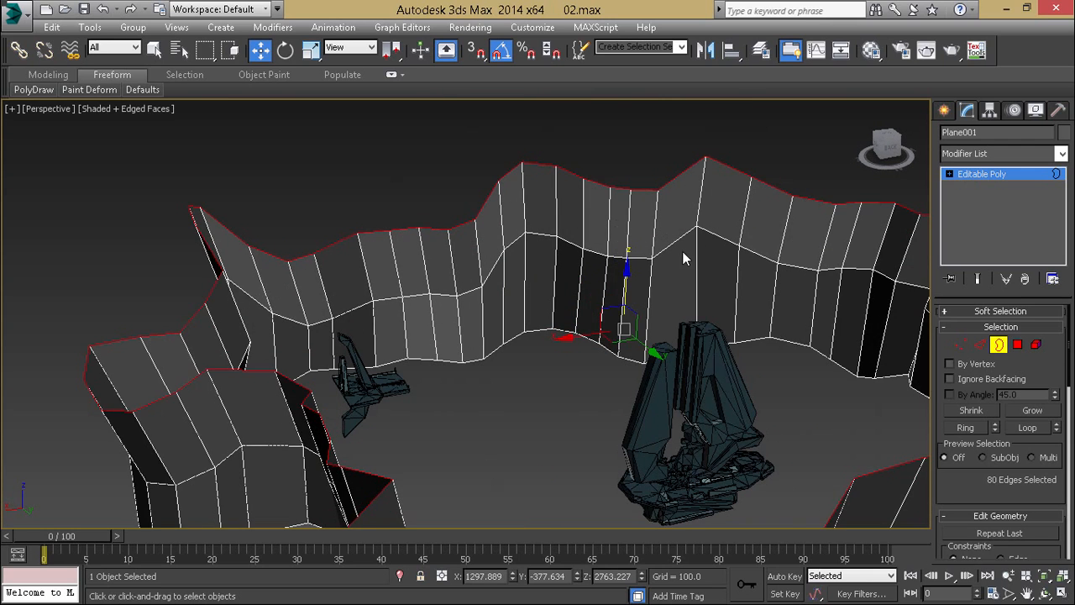
scroll(683, 258, "down", 2)
key("2")
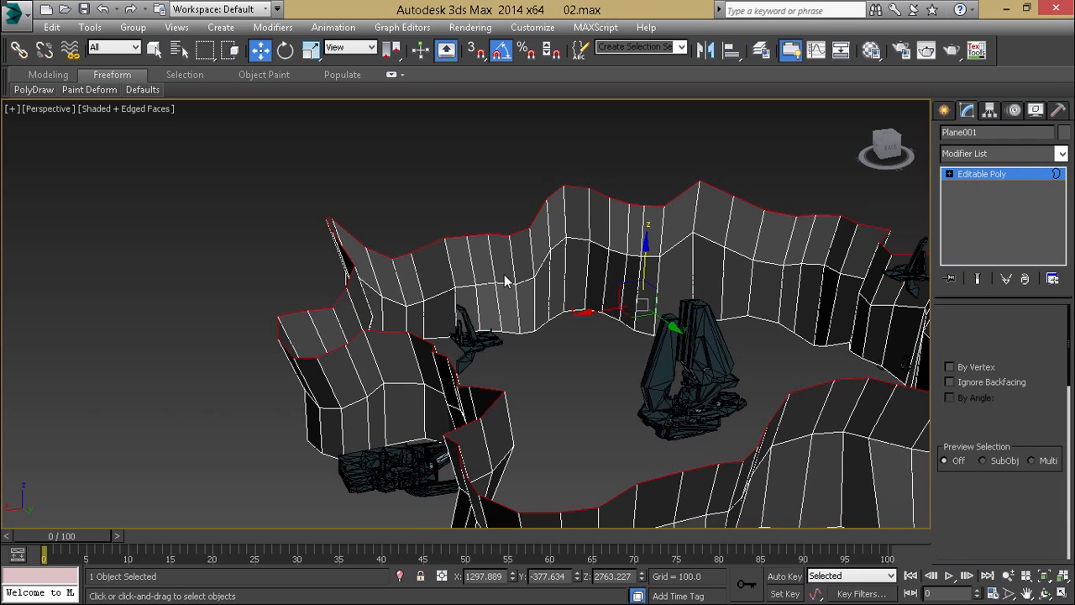
double_click(500, 284)
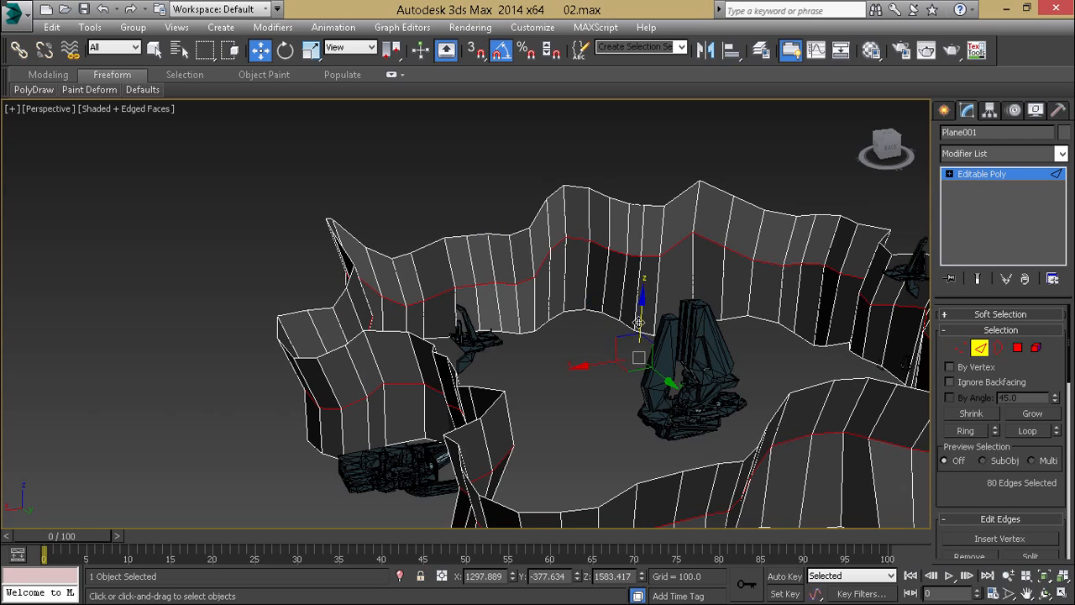
left_click_drag(640, 328, 639, 336)
middle_click_drag(636, 337, 613, 348, "alt")
Scale the middle edge loop uniformly inward to about 91% and again to about 96%
key("r")
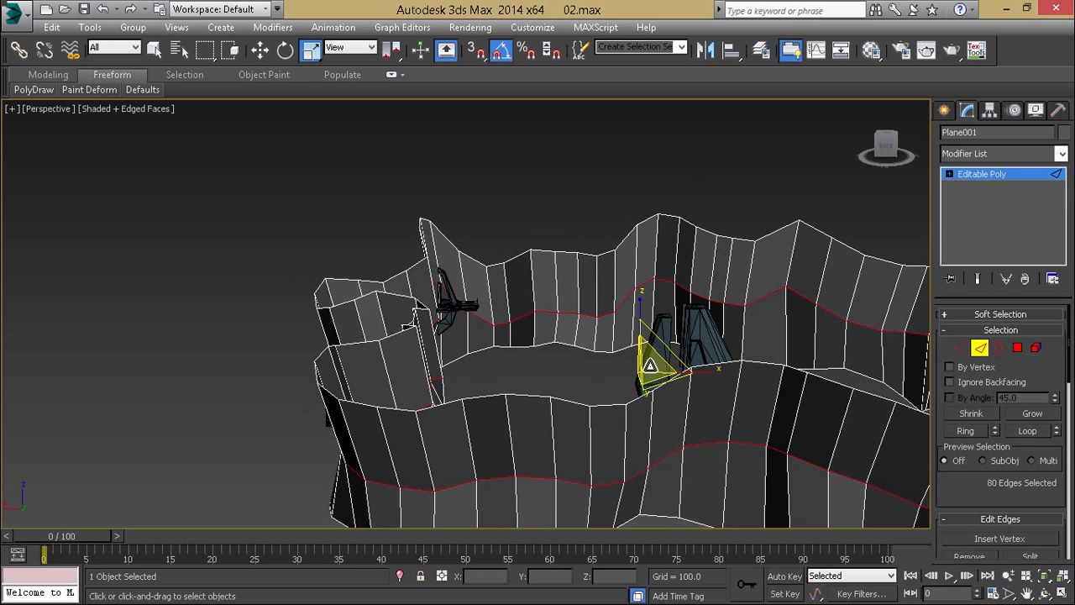
left_click_drag(650, 366, 650, 374)
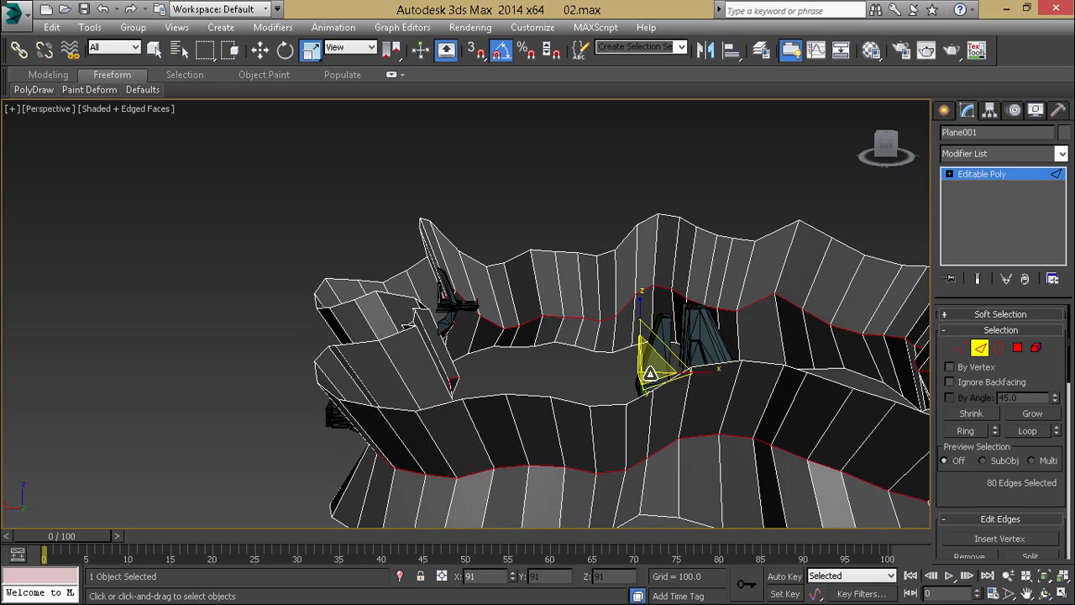
middle_click_drag(650, 373, 585, 355, "alt")
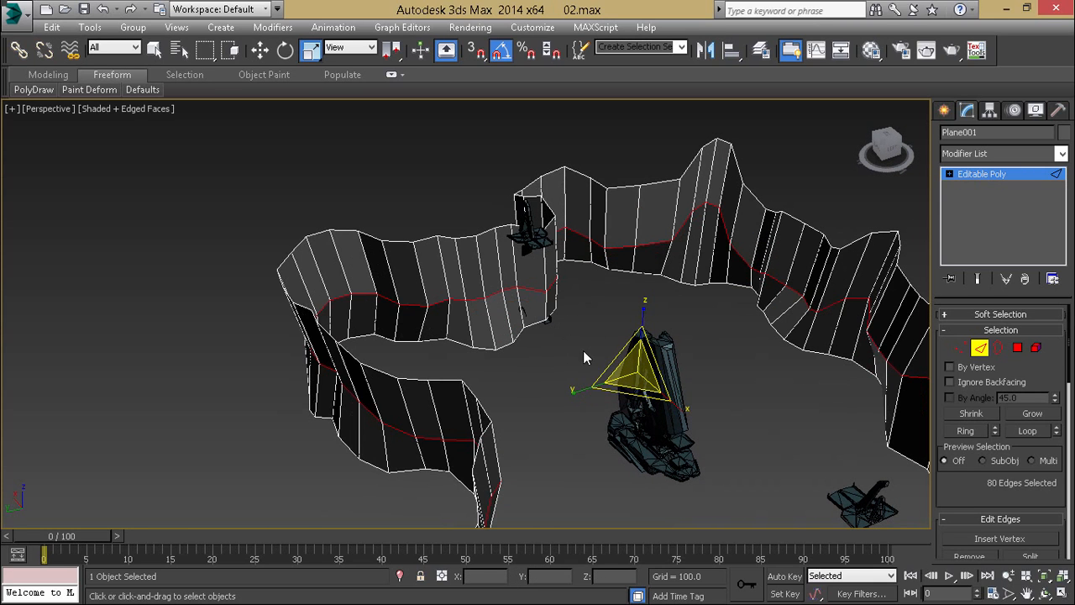
left_click_drag(636, 368, 636, 371)
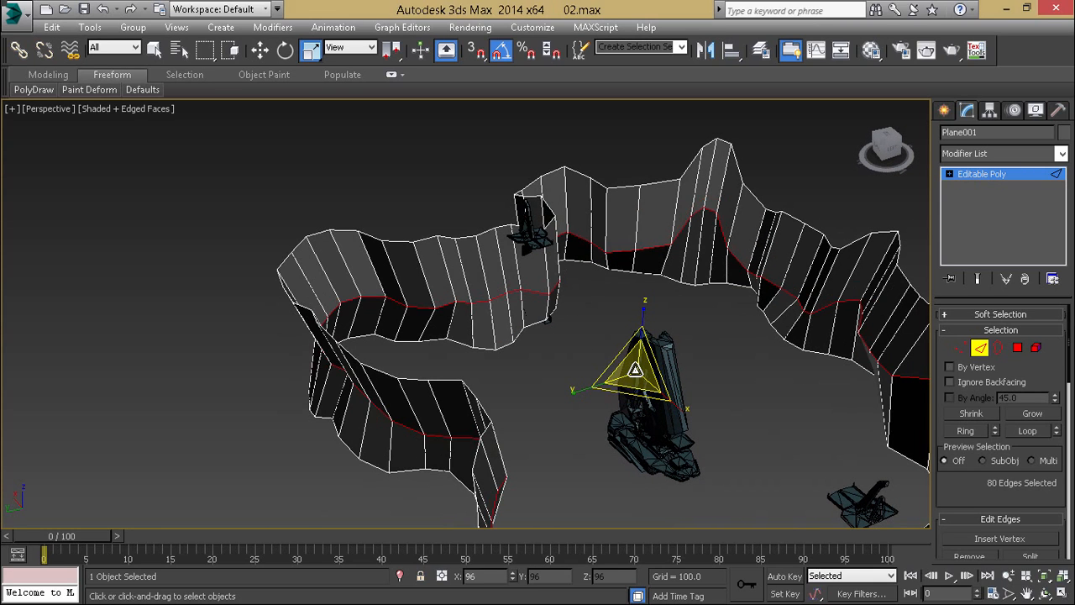
Select the wall's top edge loop and extrude it straight up by about 1296 units
double_click(427, 240)
key("w")
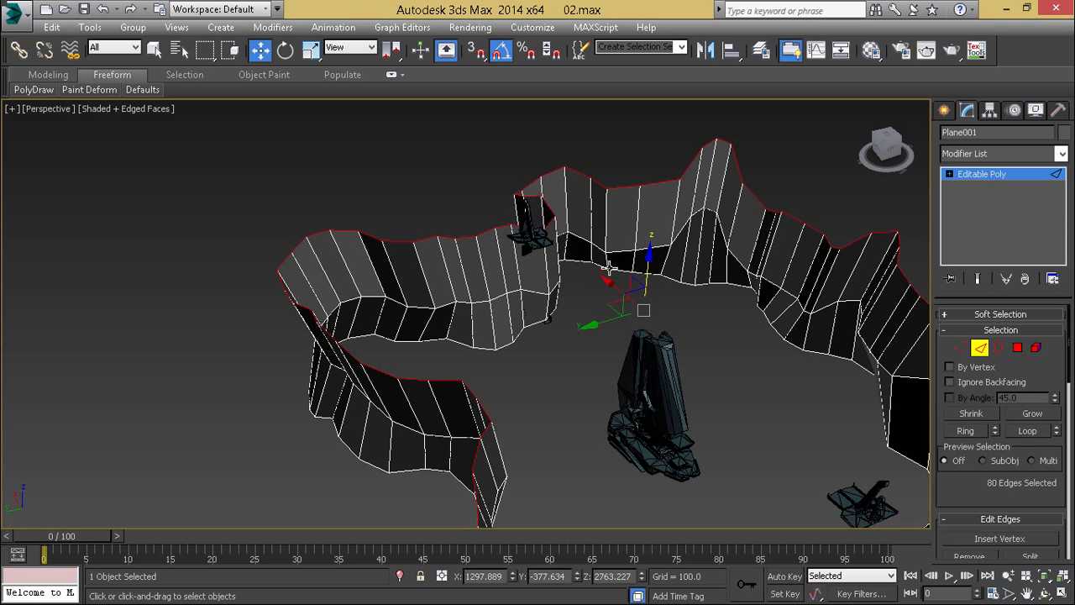
left_click_drag(642, 268, 648, 236)
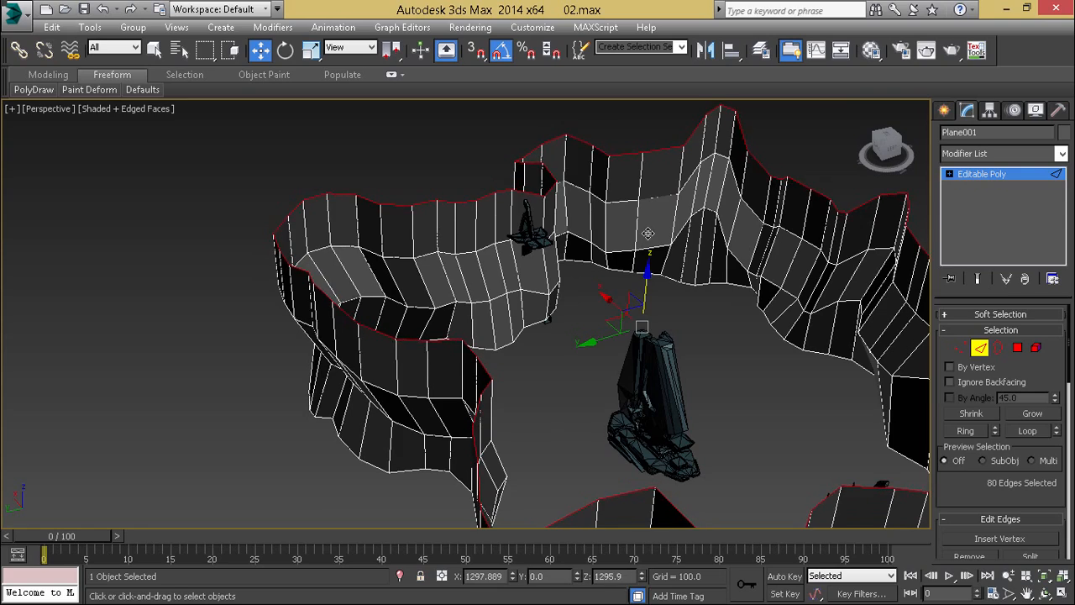
Scale the new top edge loop uniformly inward to about 93% and again to about 91%
middle_click_drag(625, 309, 602, 319)
key("r")
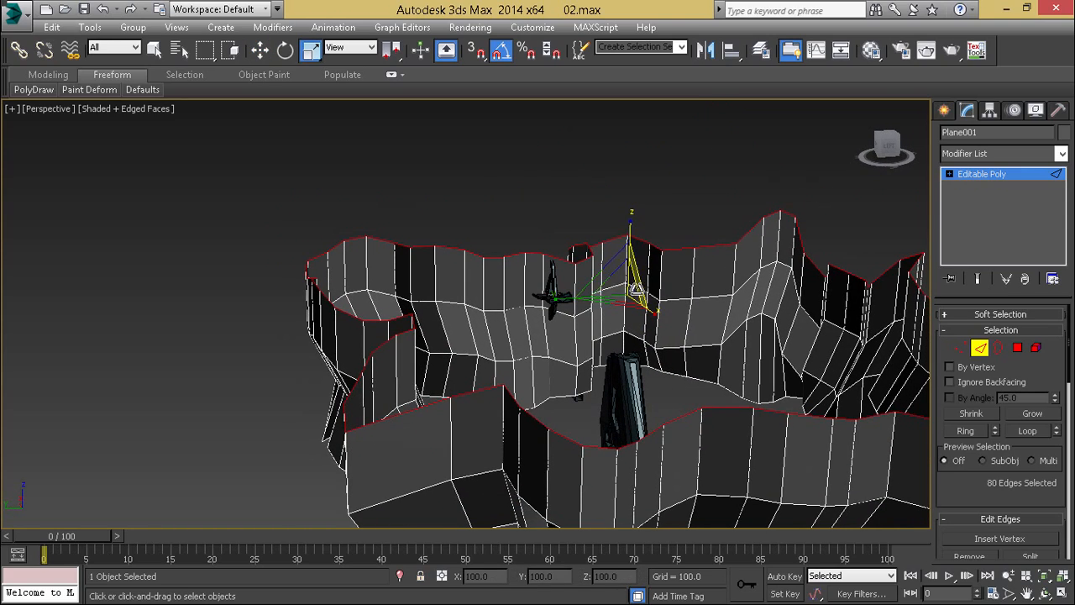
left_click_drag(616, 289, 617, 294)
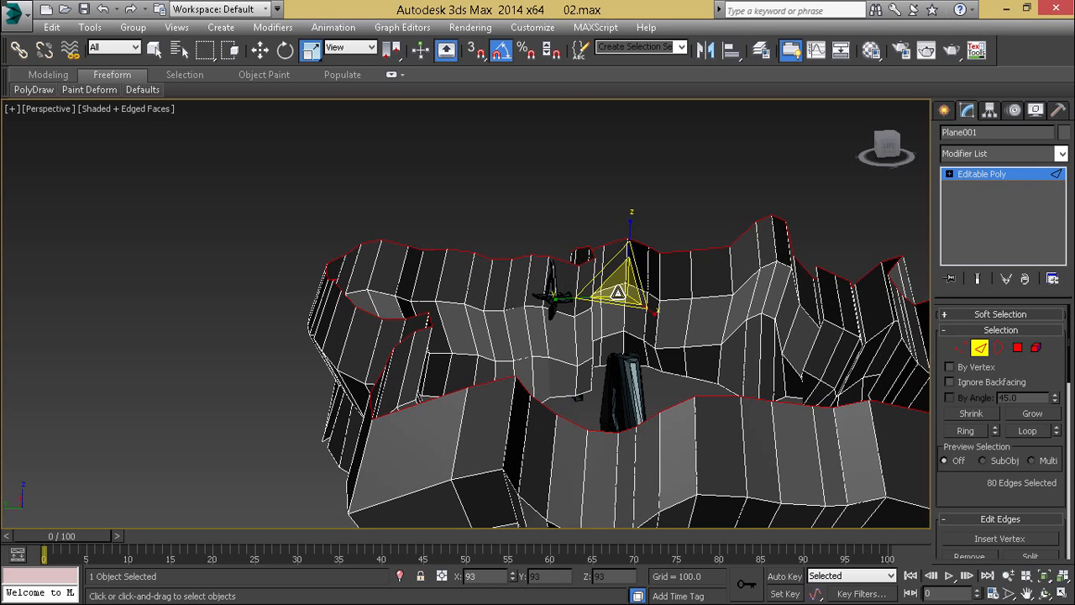
key("w")
key("r")
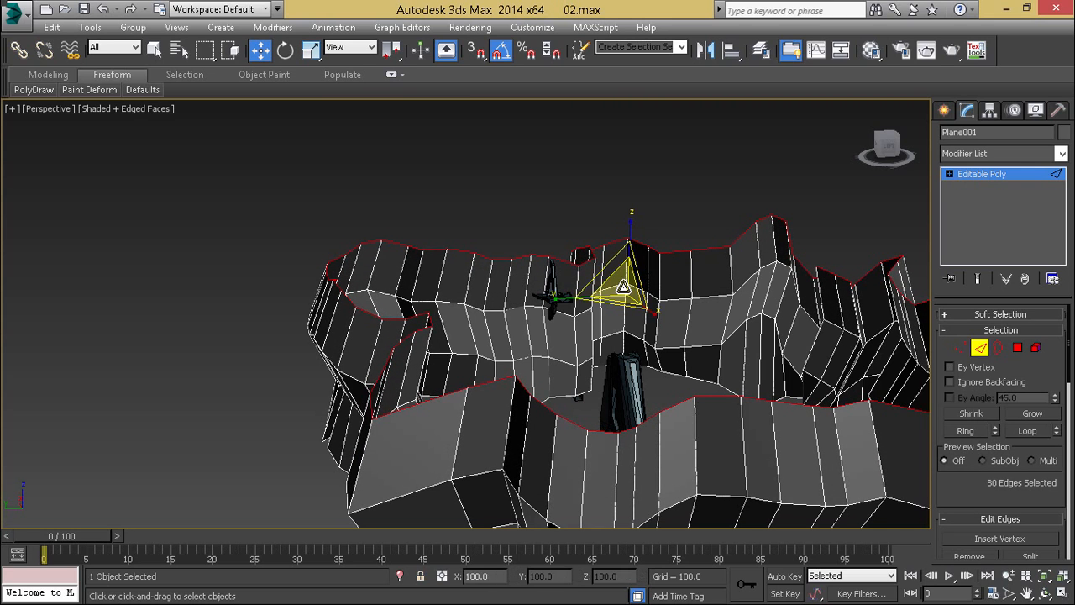
left_click_drag(624, 287, 623, 294)
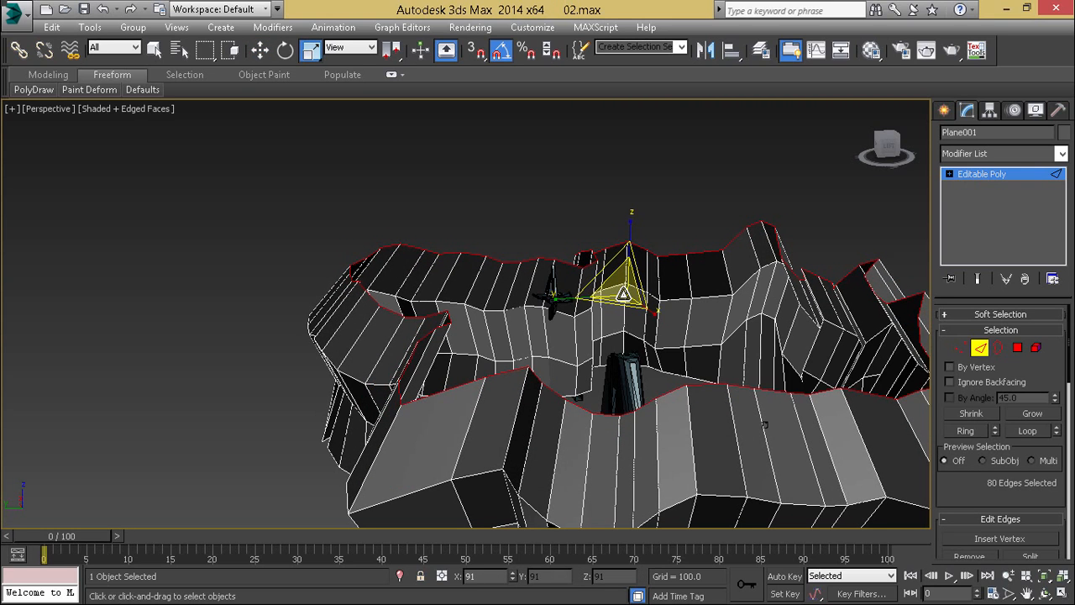
Extrude the top edge loop straight up by about 1062 units and scale the new loop slightly outward
key("w")
left_click_drag(630, 247, 626, 197, "shift")
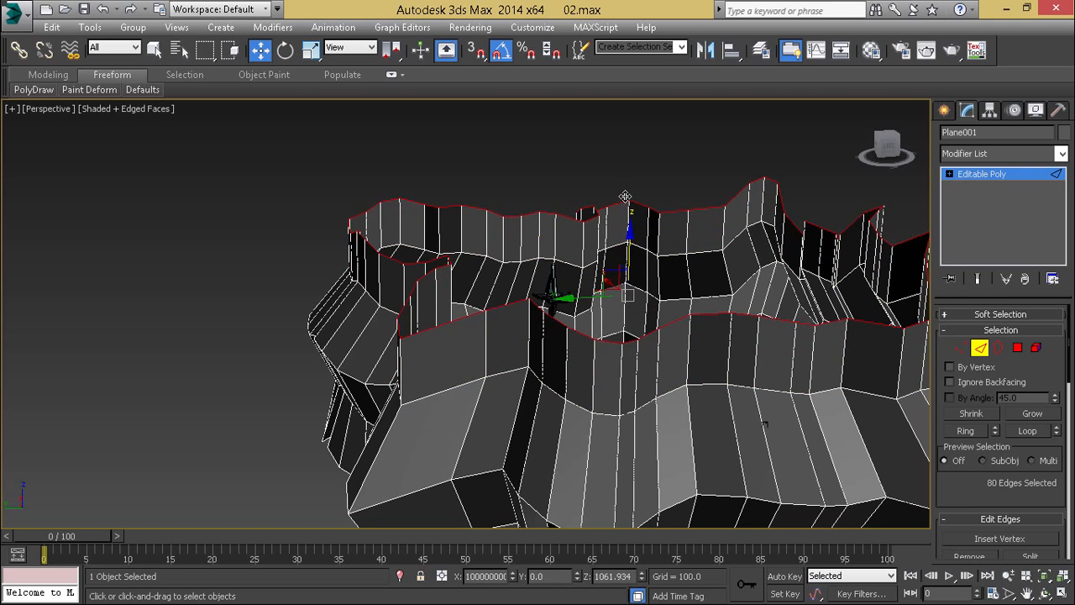
middle_click_drag(622, 204, 602, 255, "alt")
key("r")
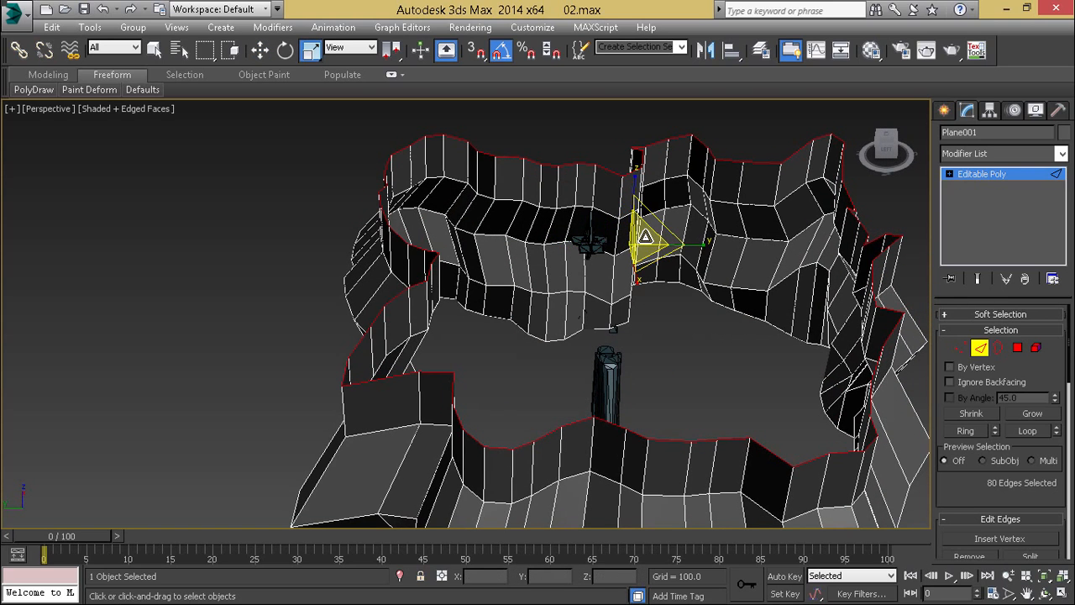
left_click_drag(645, 237, 644, 234)
Extrude two further wall rows upward, raising the last by about 1573 units, and scale its top loop outward
mouse_move(617, 282)
middle_mouse_down("alt")
mouse_move(588, 306)
mouse_move(598, 285)
middle_mouse_up("alt")
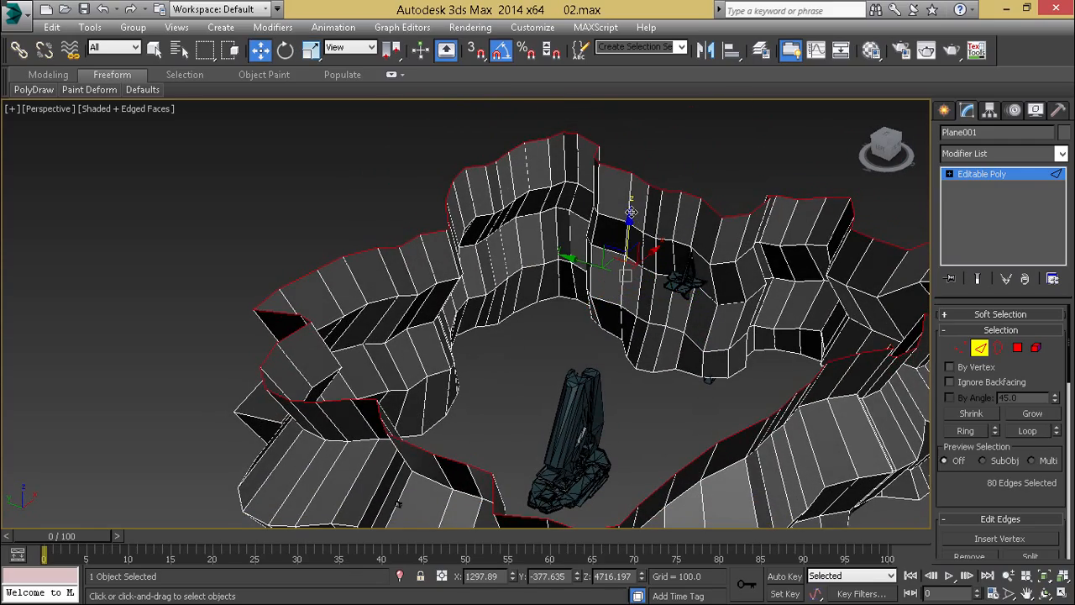
middle_click_drag(630, 212, 585, 326, "alt")
key("r")
left_click_drag(610, 243, 609, 192, "shift")
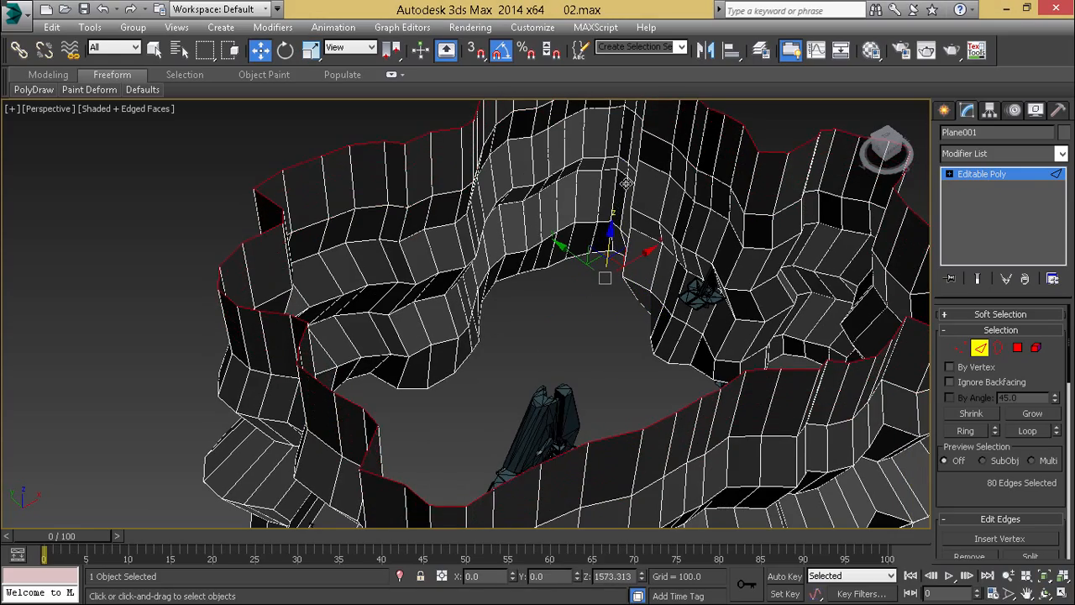
middle_click_drag(592, 356, 592, 329, "alt")
key("r")
left_click_drag(604, 276, 607, 267)
key("w")
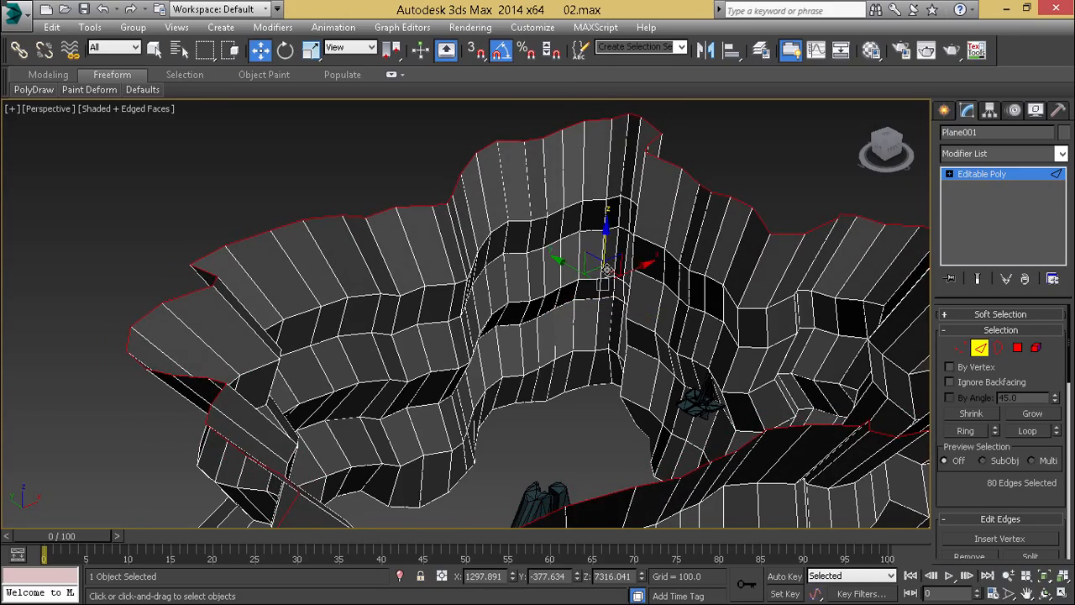
Lower the flared top loop to about 6543 in Z and extrude another row up to about 8301
middle_click_drag(588, 277, 556, 242, "alt")
left_click_drag(602, 239, 601, 289)
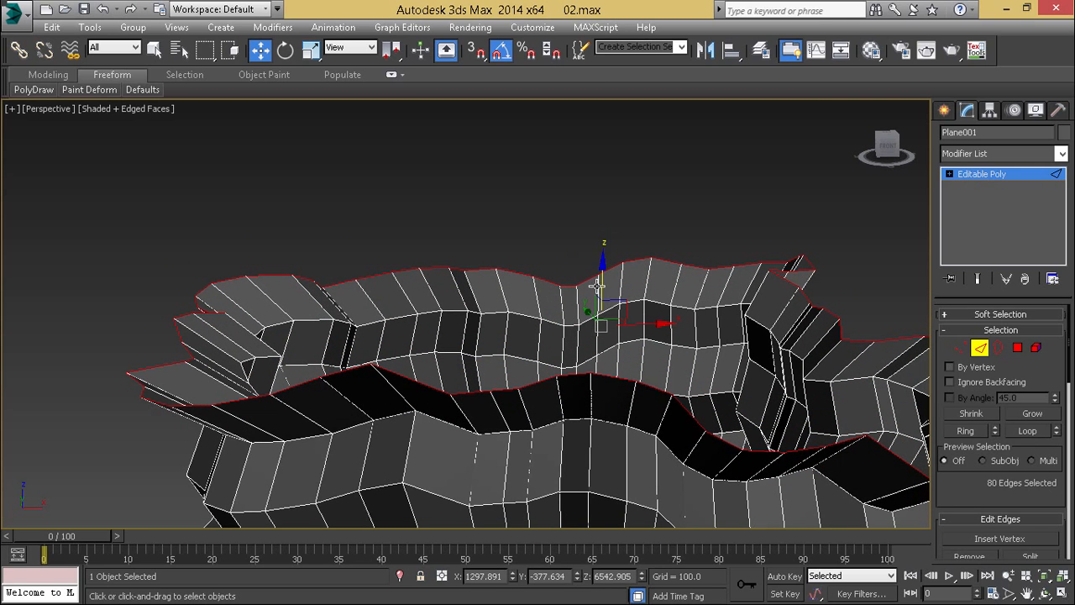
middle_click_drag(596, 286, 350, 245, "alt")
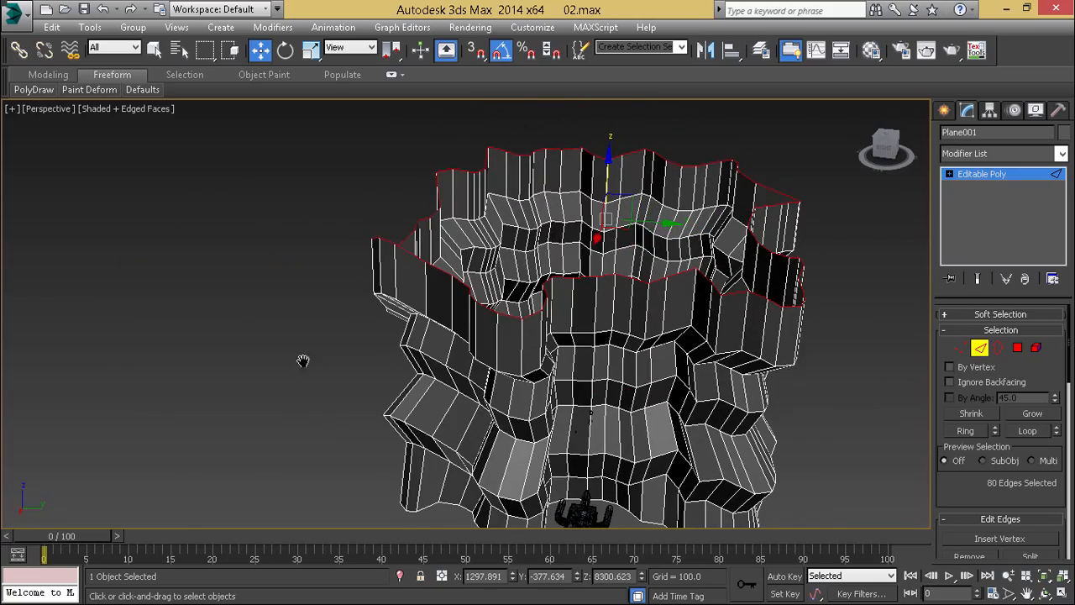
Select the wall's entire top row of polygons at Polygon level and delete it
middle_click_drag(303, 362, 557, 355, "alt")
scroll(523, 286, "up", 2)
key("4")
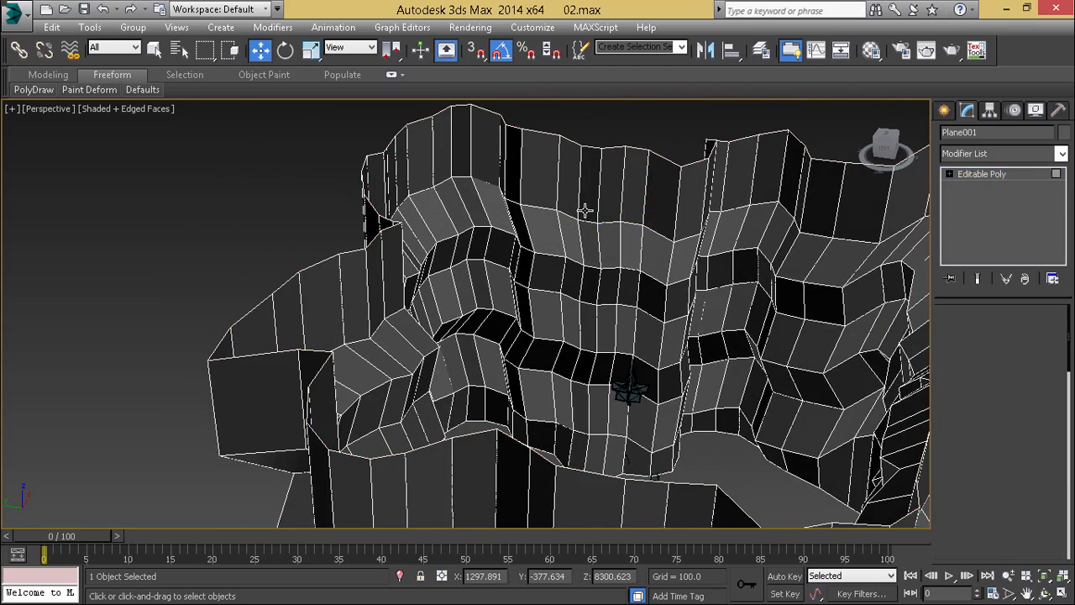
left_click(586, 210)
left_click(617, 201, "shift")
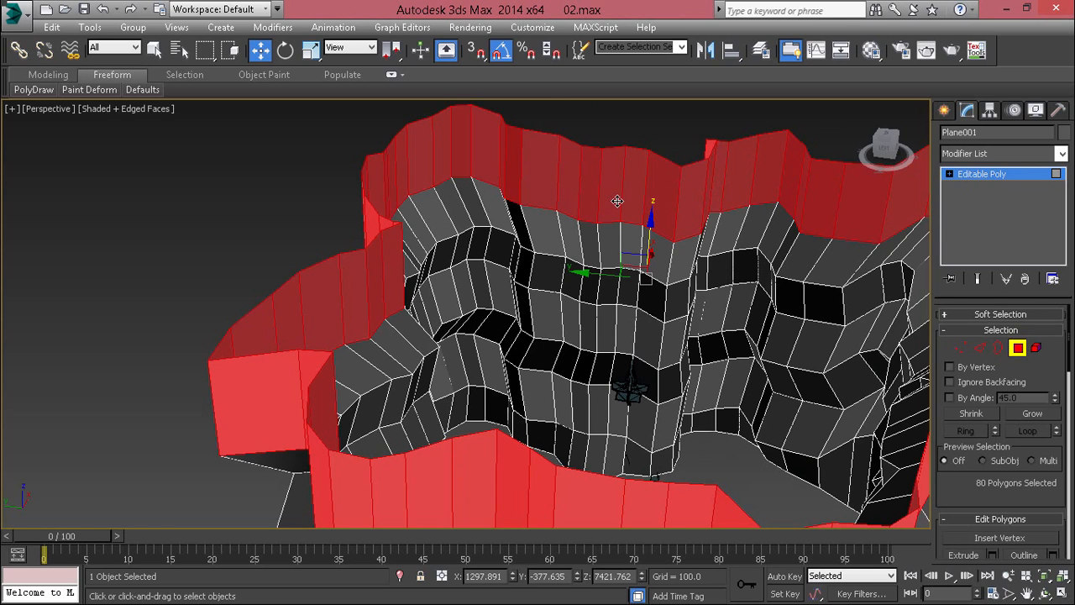
left_click(582, 190)
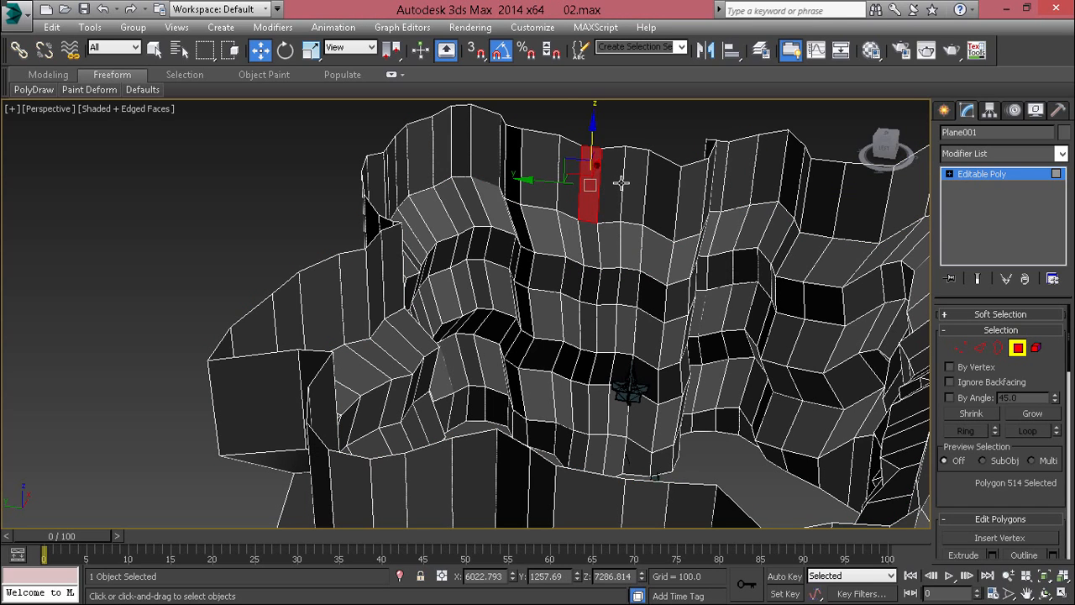
left_click(618, 184, "shift")
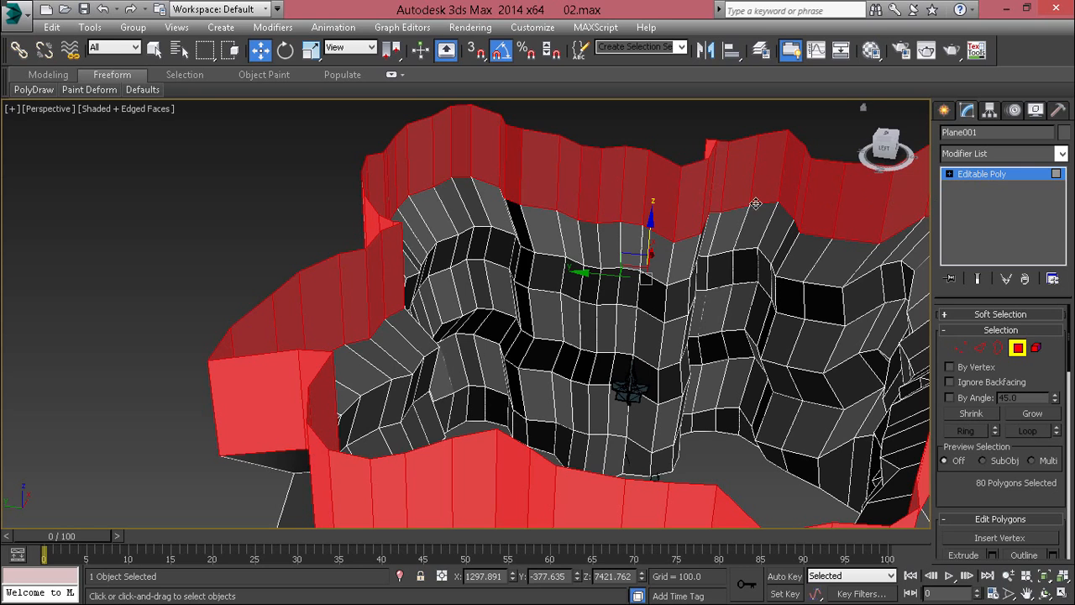
key("Delete")
Delete two more complete rows of polygons from the wall's top, one row at a time
left_click(628, 252)
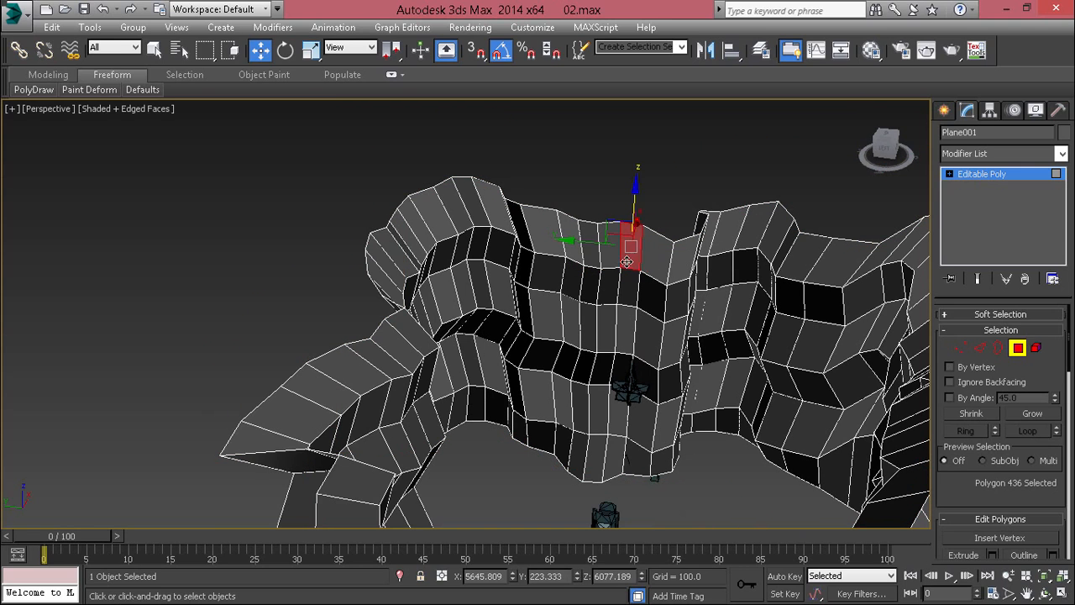
left_click(652, 251, "shift")
key("Delete")
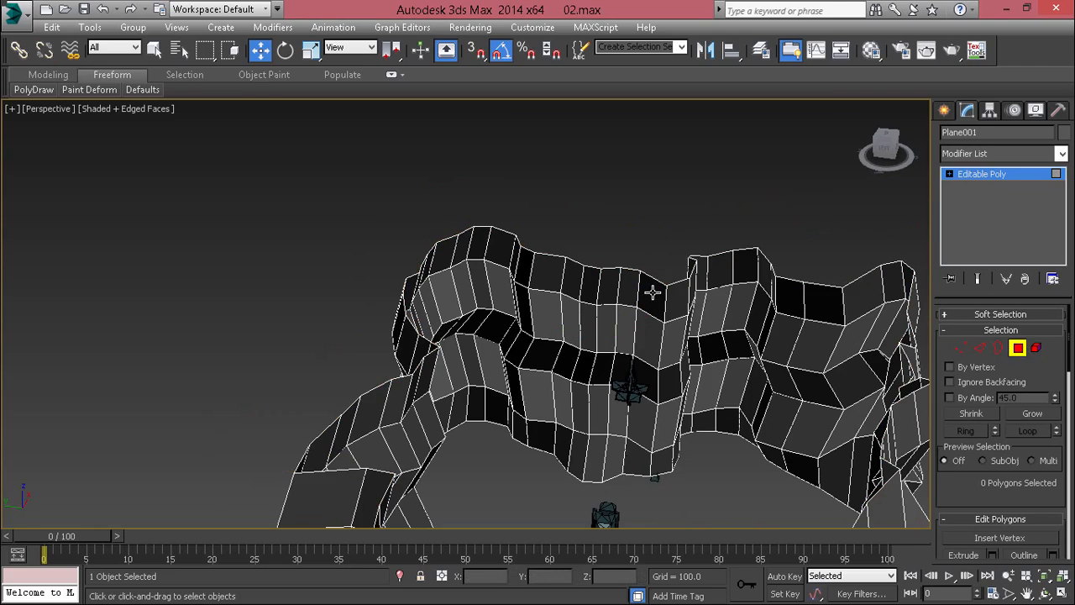
left_click(652, 294)
mouse_move(651, 294)
middle_mouse_down("alt")
mouse_move(739, 298)
mouse_move(660, 290)
middle_mouse_up("alt")
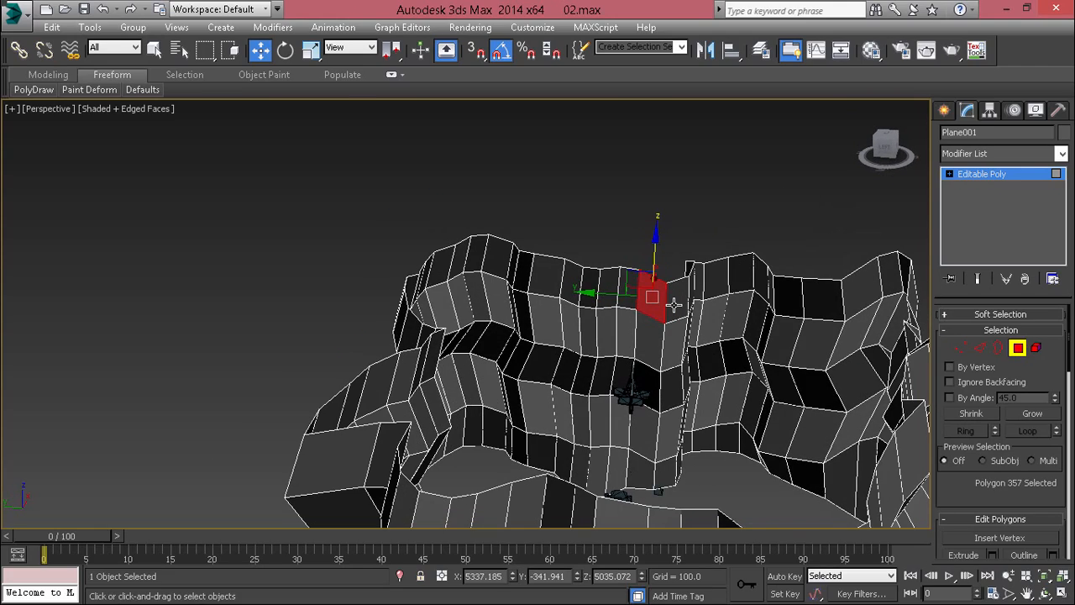
left_click(674, 305, "shift")
key("Delete")
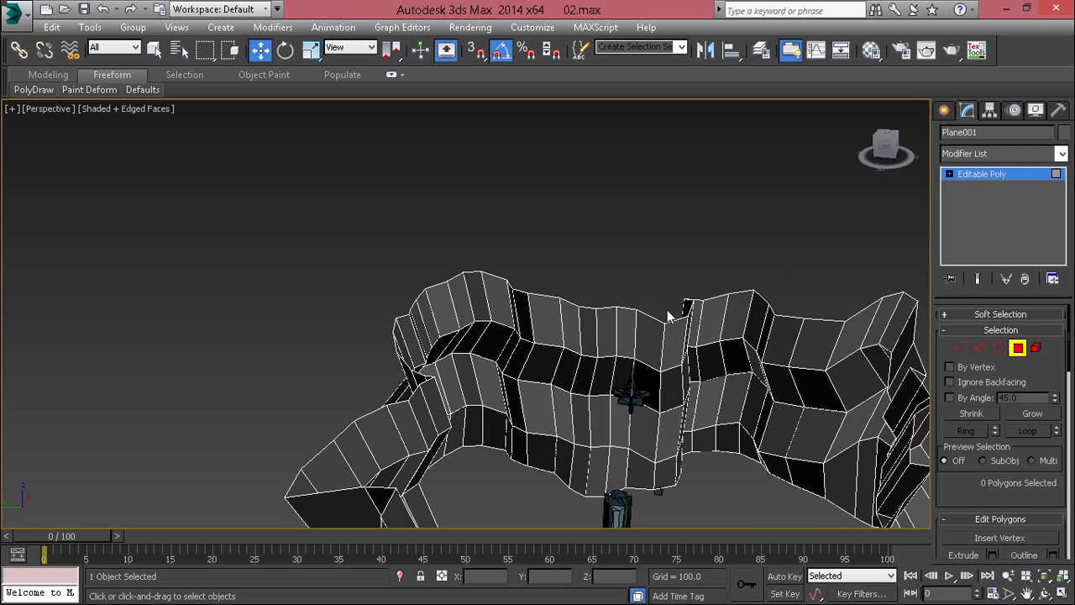
Select the wall's open top border at Border level, raise it to about 5047 in Z, and clear the selection
key("3")
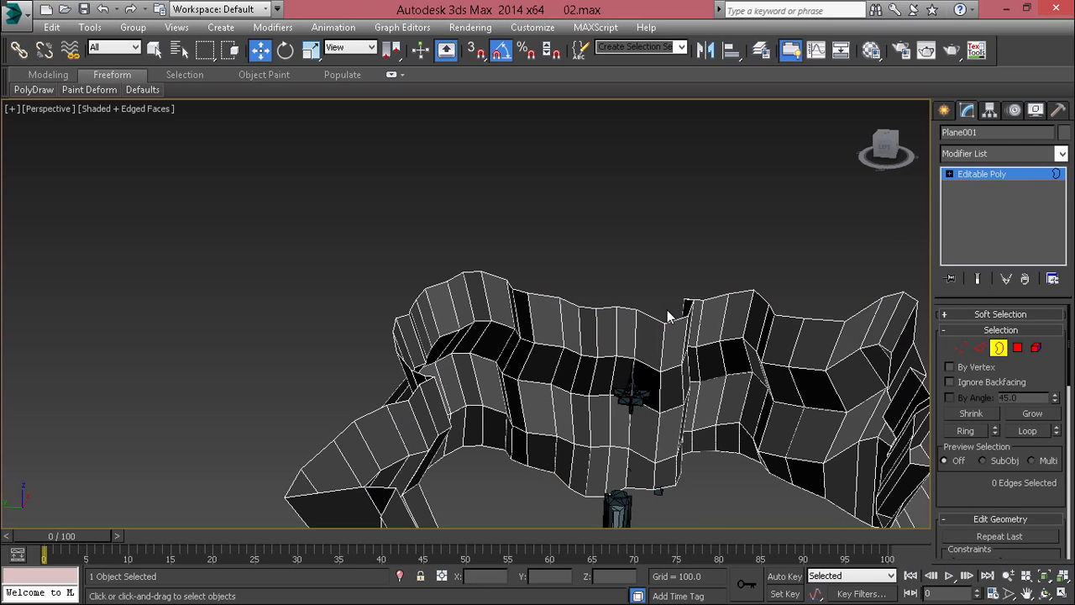
middle_click_drag(668, 316, 655, 278, "alt")
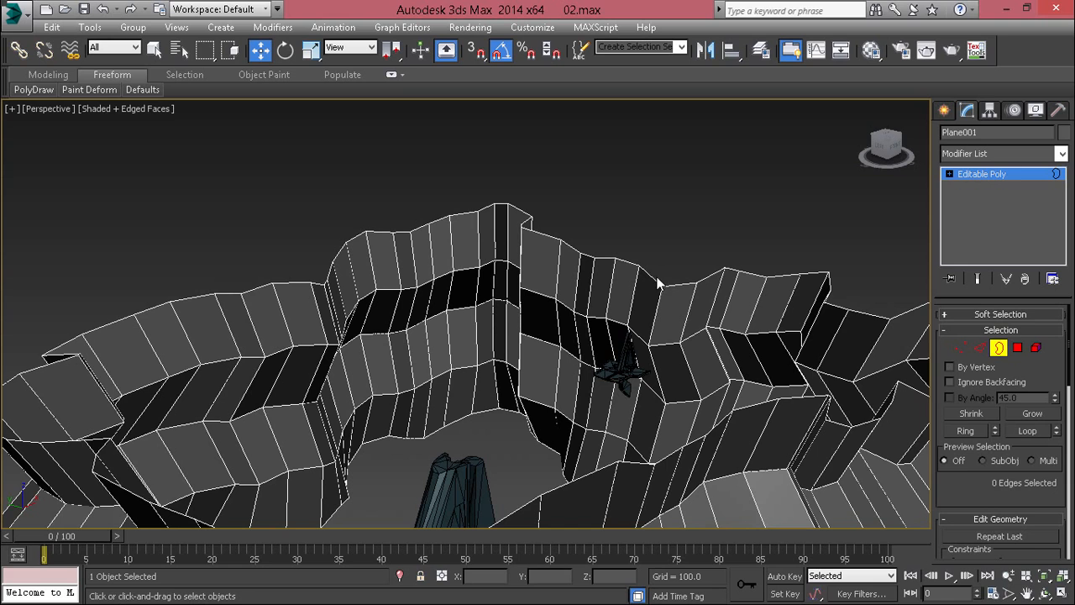
left_click(656, 283)
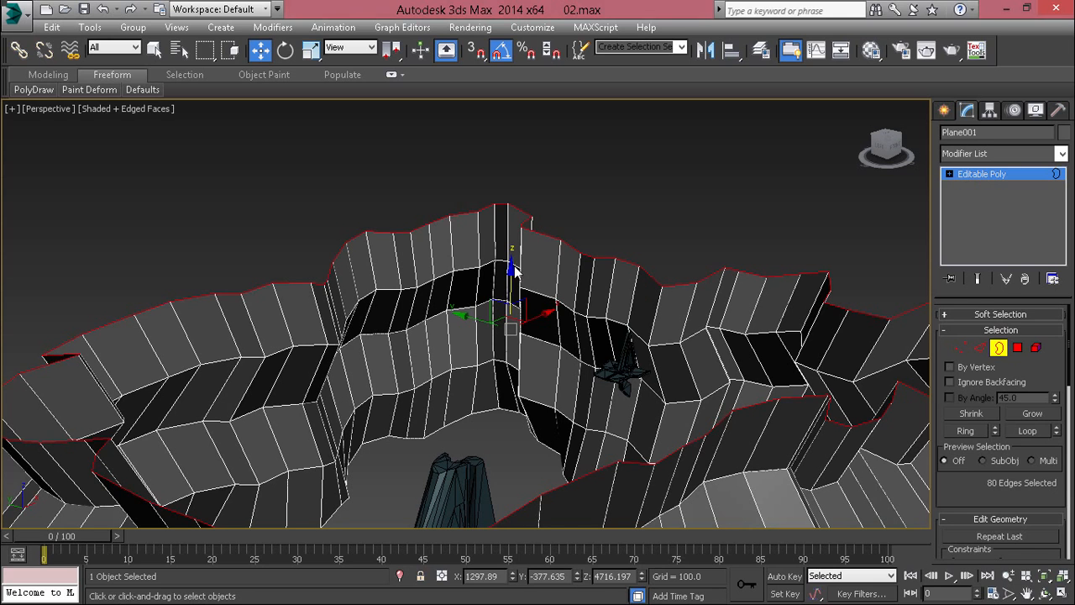
mouse_move(512, 268)
left_mouse_down()
mouse_move(510, 315)
mouse_move(512, 256)
left_mouse_up()
middle_click_drag(603, 269, 417, 300, "alt")
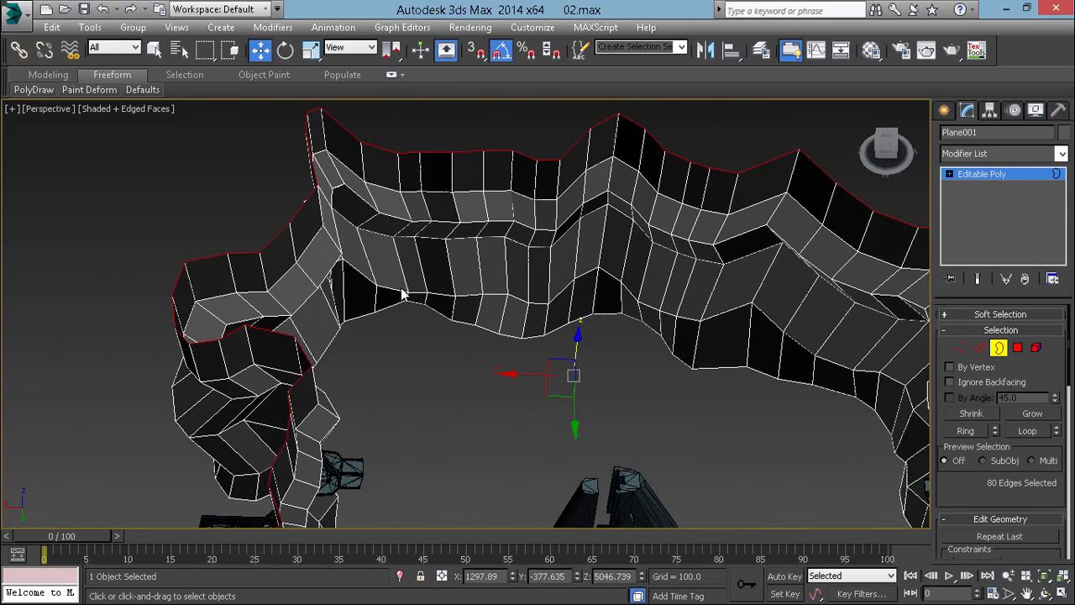
left_click(402, 294)
Select the full vertical edge loop beside the wall's deep corner recess at Edge level
key("2")
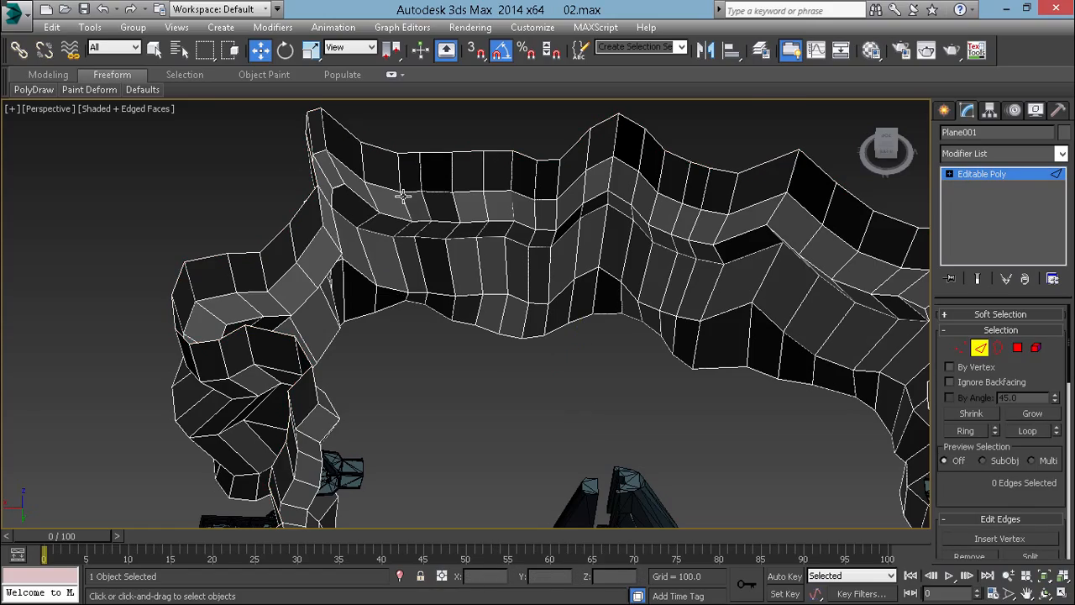
left_click(403, 196)
key("z")
scroll(404, 204, "down", 12)
scroll(422, 262, "up", 4)
middle_click_drag(417, 282, 529, 300, "alt")
scroll(527, 256, "down", 5)
middle_click_drag(527, 255, 525, 215)
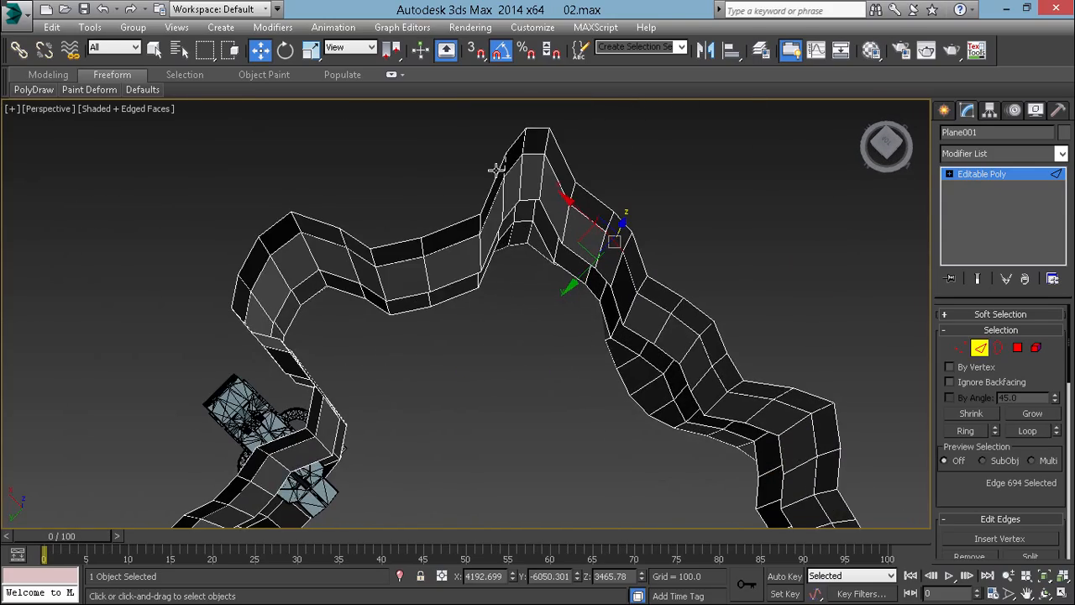
scroll(495, 169, "up", 5)
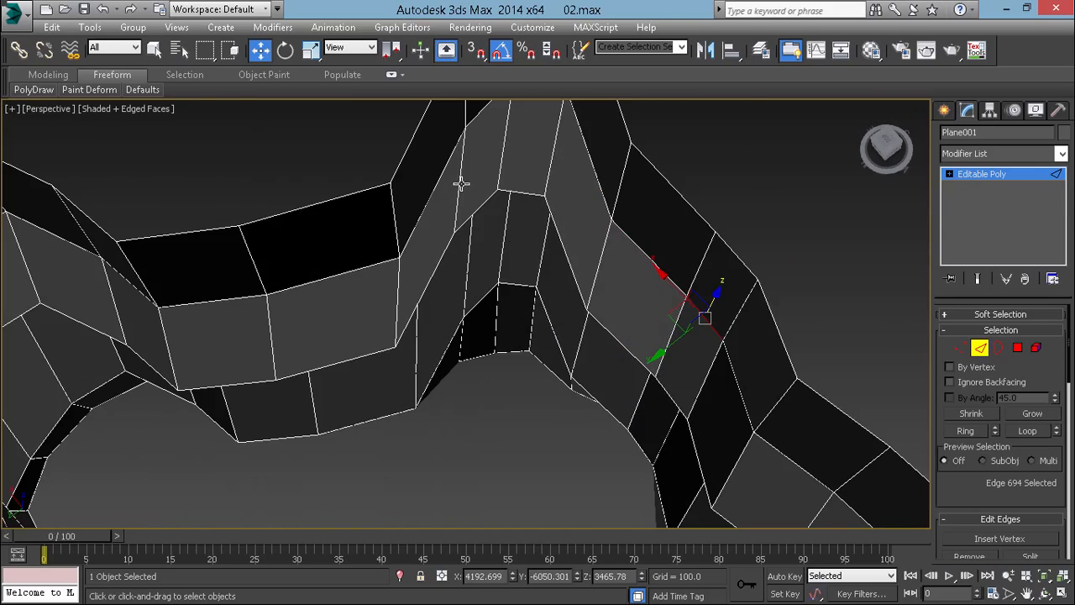
double_click(461, 183)
scroll(461, 183, "down", 4)
middle_click_drag(461, 184, 496, 221)
middle_click_drag(495, 222, 505, 271, "alt")
scroll(505, 272, "up", 2)
scroll(504, 272, "down", 2)
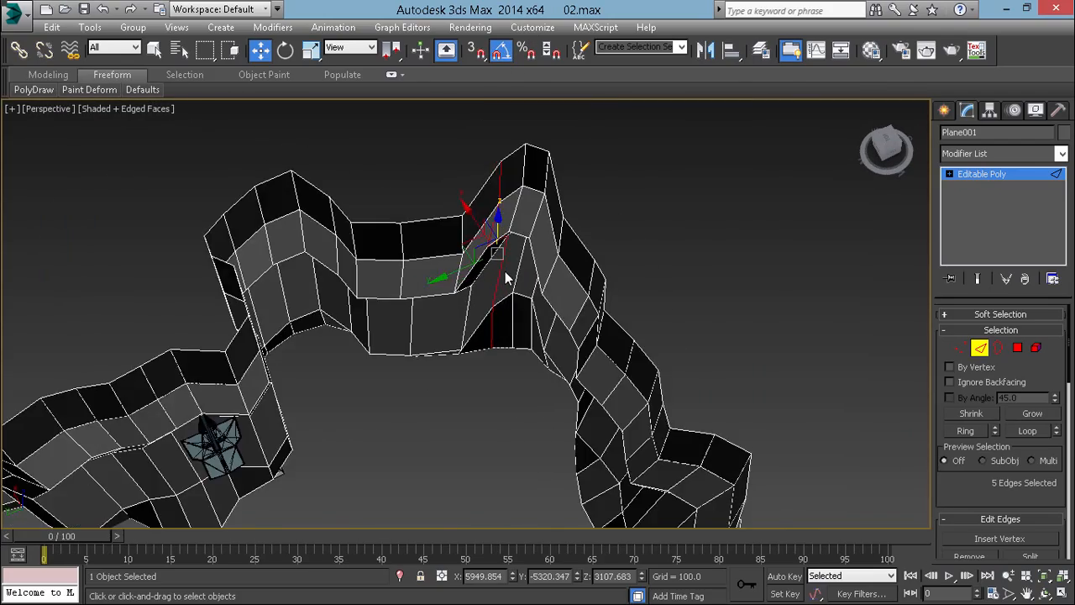
scroll(496, 273, "down", 2)
scroll(486, 275, "up", 5)
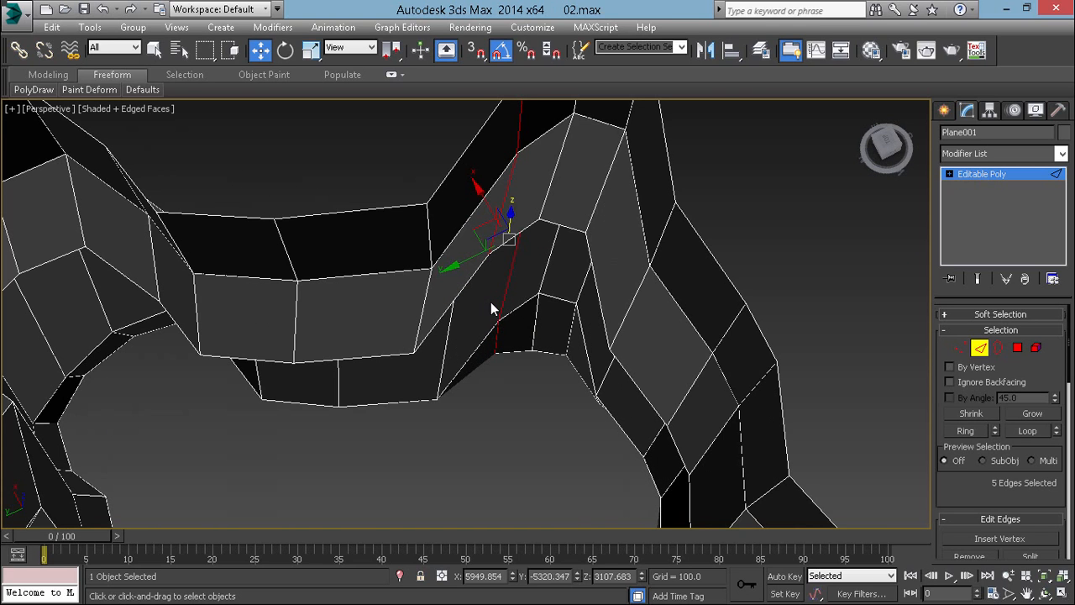
Try removing the selected loop with its vertices and moving, rotating and scaling the neighbouring loop in its place
key("ctrl+BackSpace")
left_click(552, 184)
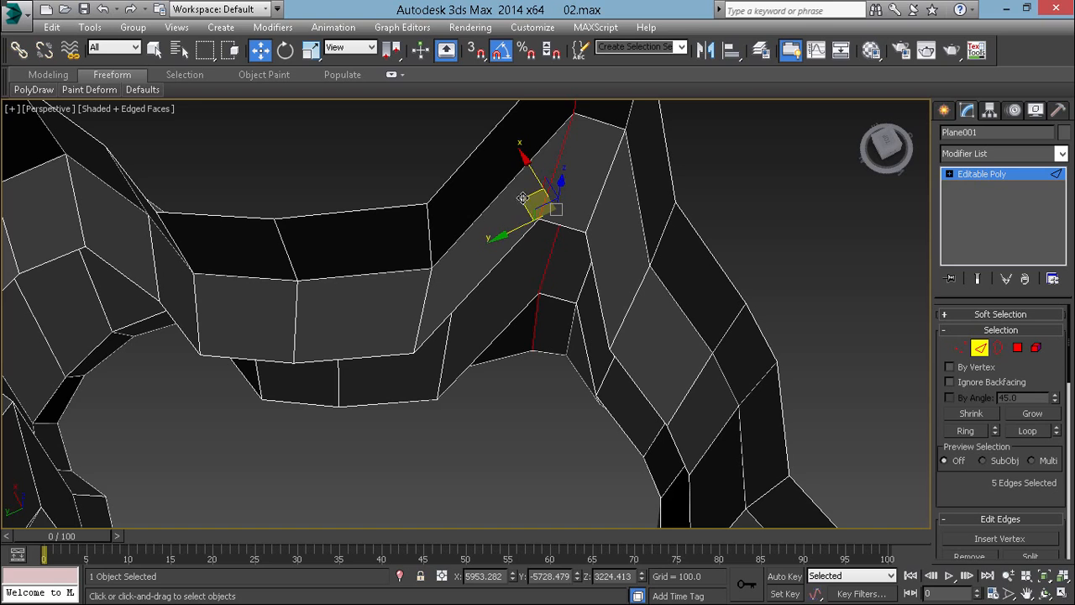
left_click_drag(523, 199, 483, 233)
key("e")
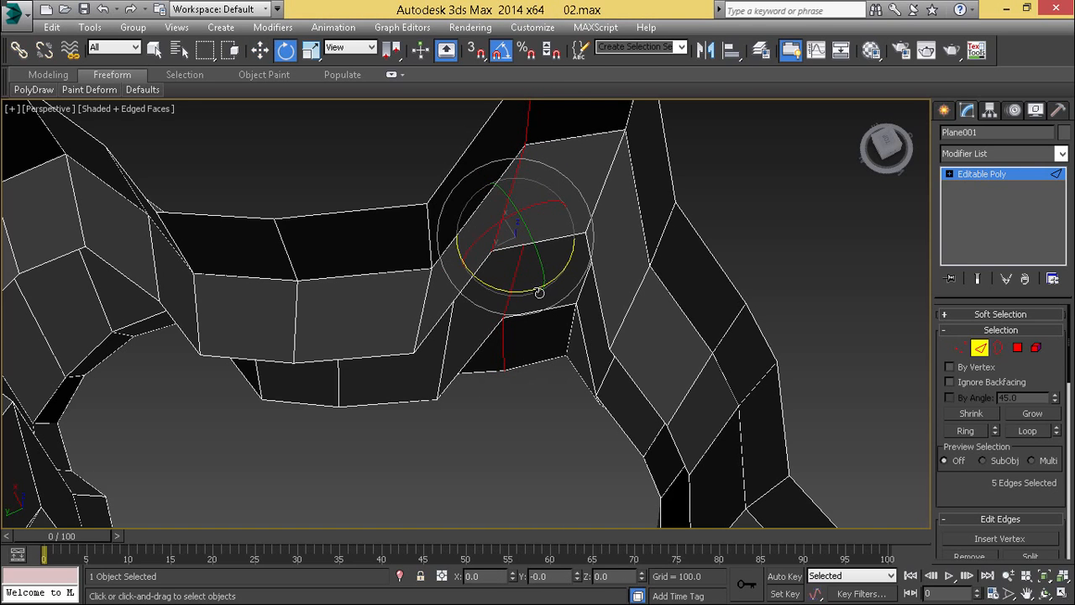
left_click_drag(518, 289, 517, 241)
key("r")
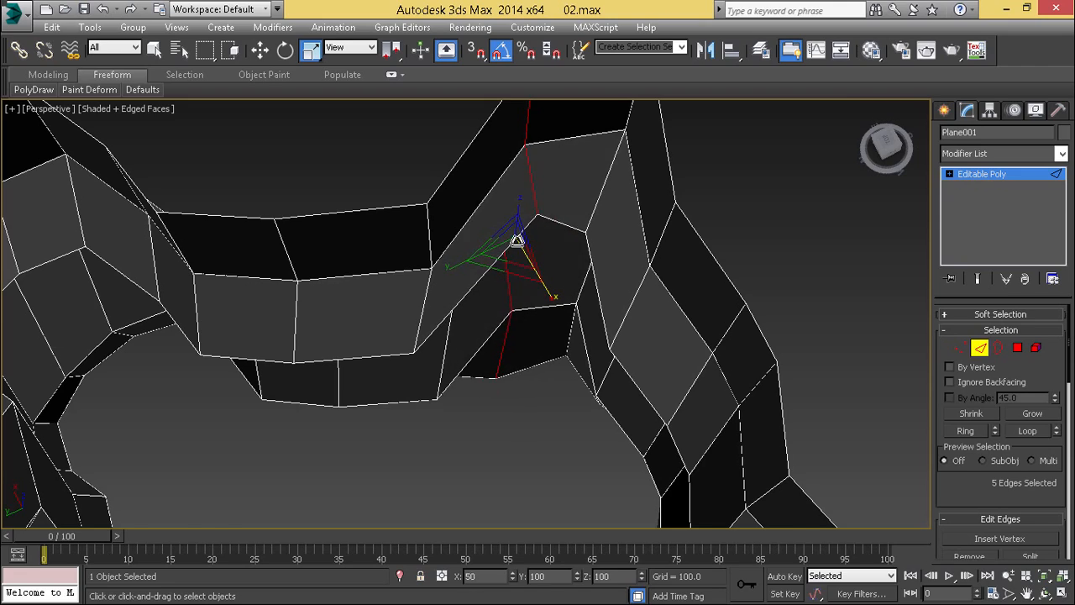
scroll(521, 261, "down", 3)
middle_click_drag(530, 283, 542, 214, "alt")
Undo the scaling, rotation, move and removal of the corner's vertical edge loops
key("ctrl+z")
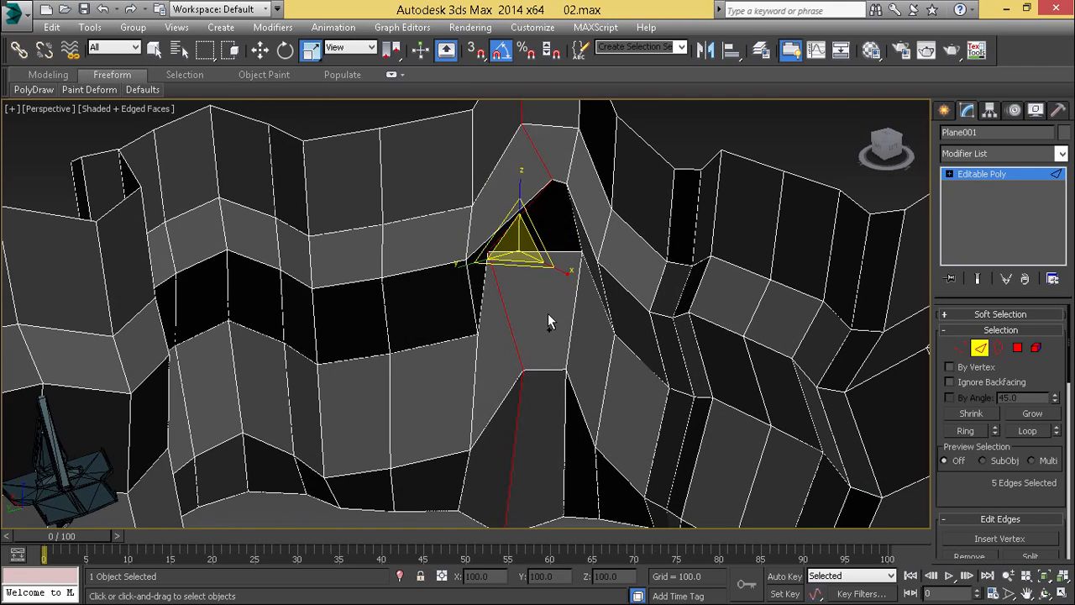
key("ctrl+z")
key("ctrl+z")
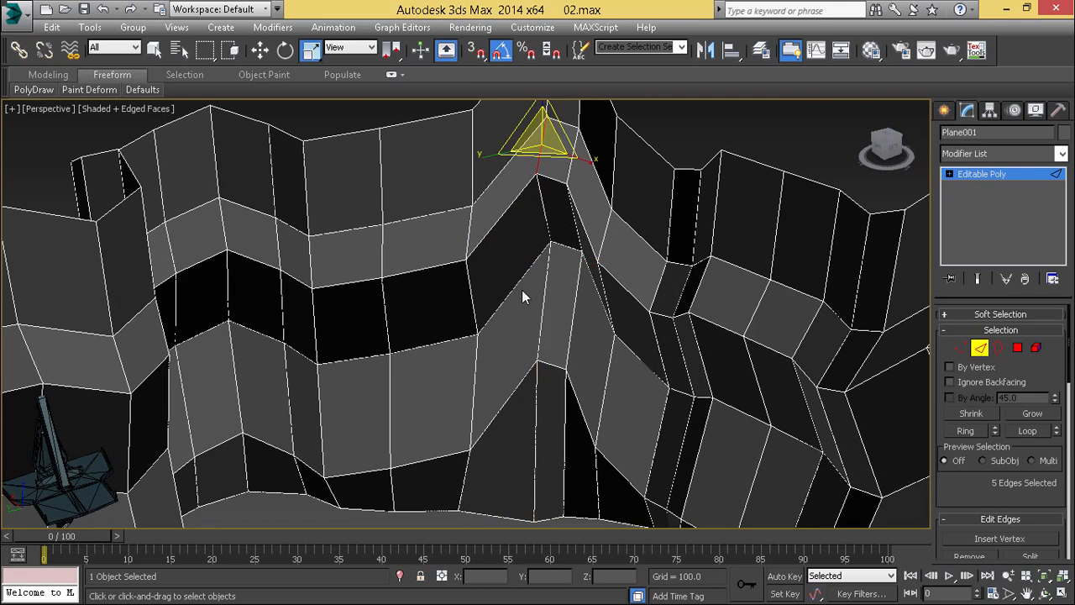
key("ctrl+z")
Rotate the selected corner loop 40 degrees around Z and move it away from the neighbouring loop
middle_click_drag(521, 290, 516, 294, "alt")
scroll(516, 294, "up", 2)
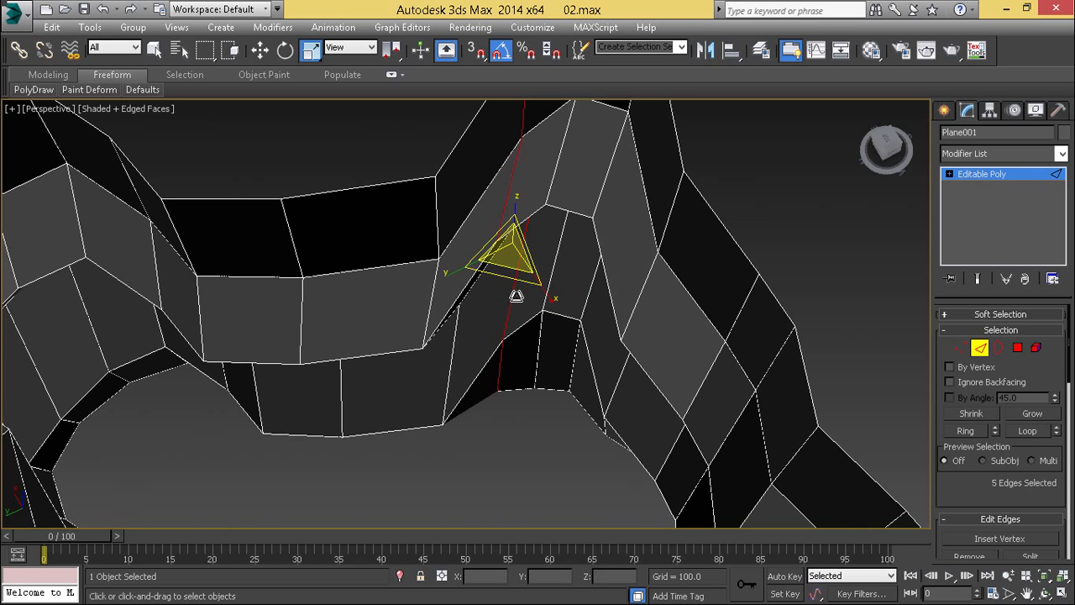
key("e")
left_click_drag(536, 287, 556, 267)
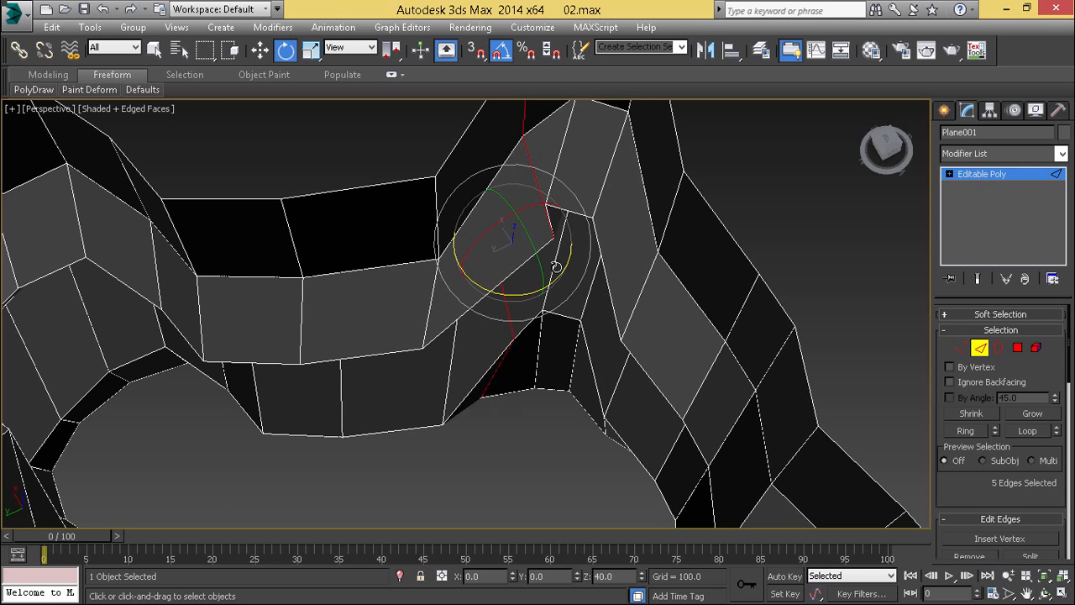
key("w")
left_click_drag(478, 240, 452, 241)
Select the vertical edge loop at the near edge of the corner recess and rotate it around Z
double_click(438, 221)
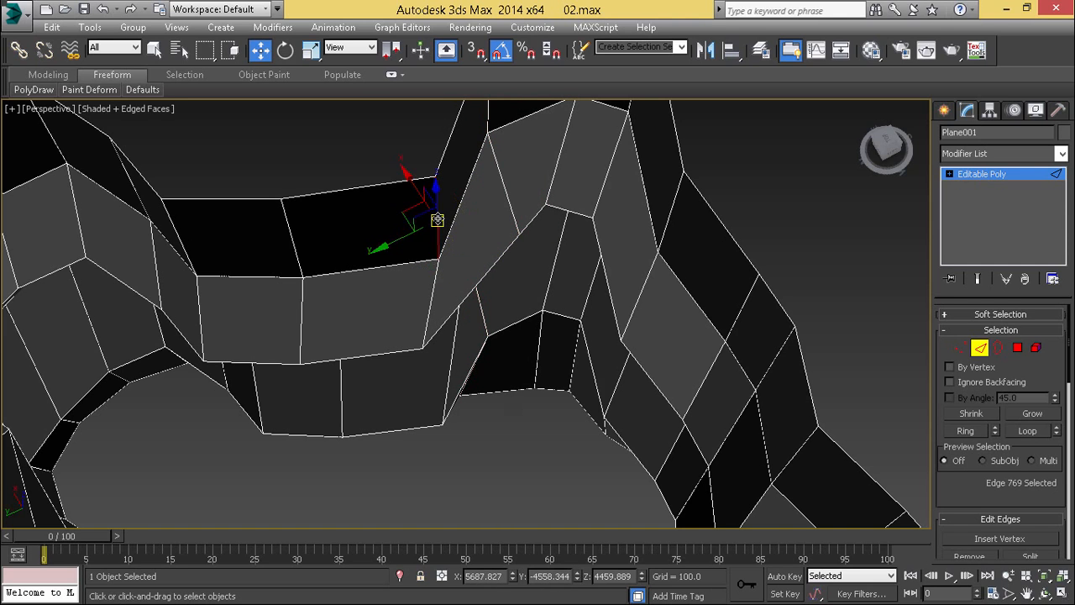
key("e")
left_click_drag(494, 366, 502, 338)
Select the vertical edge loop at the back of the corner recess, rotate it and shift its position along the wall
scroll(501, 343, "down", 3)
middle_click_drag(507, 360, 542, 244, "alt")
scroll(542, 240, "up", 2)
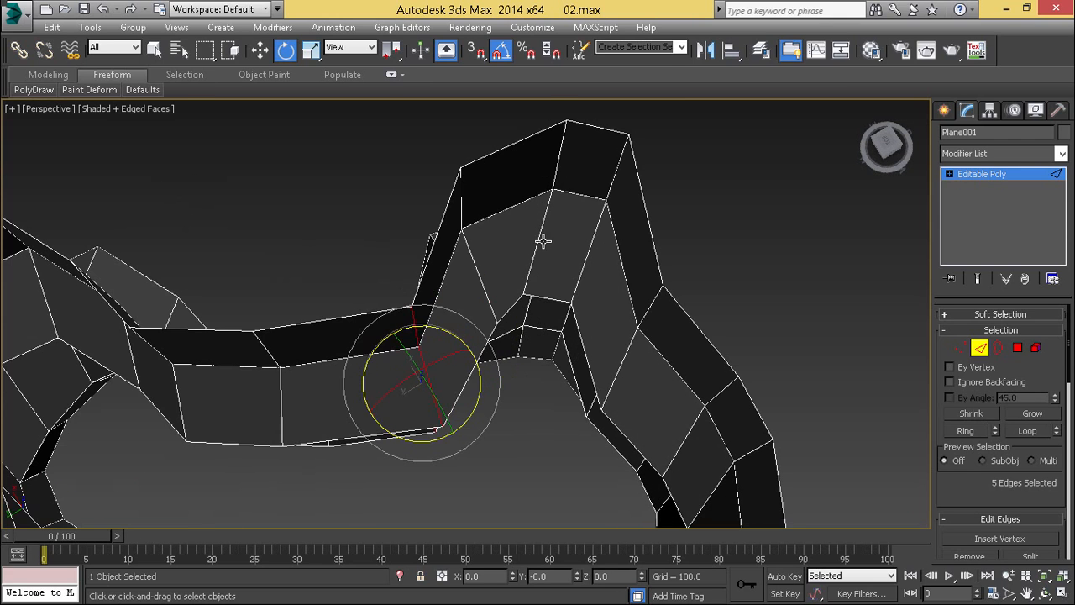
double_click(543, 240)
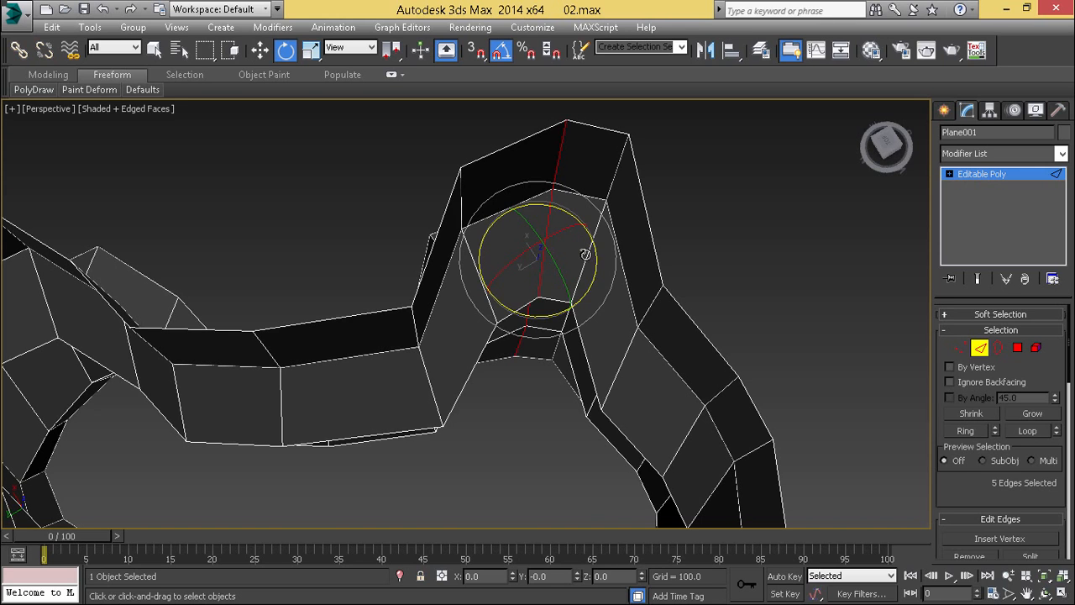
double_click(586, 255)
key("w")
left_click_drag(549, 259, 567, 274)
Select a vertical edge loop on the adjoining curved bend, rotate it around Z and move it slightly along the wall
scroll(601, 294, "down", 5)
middle_click_drag(612, 300, 774, 269)
scroll(550, 298, "up", 5)
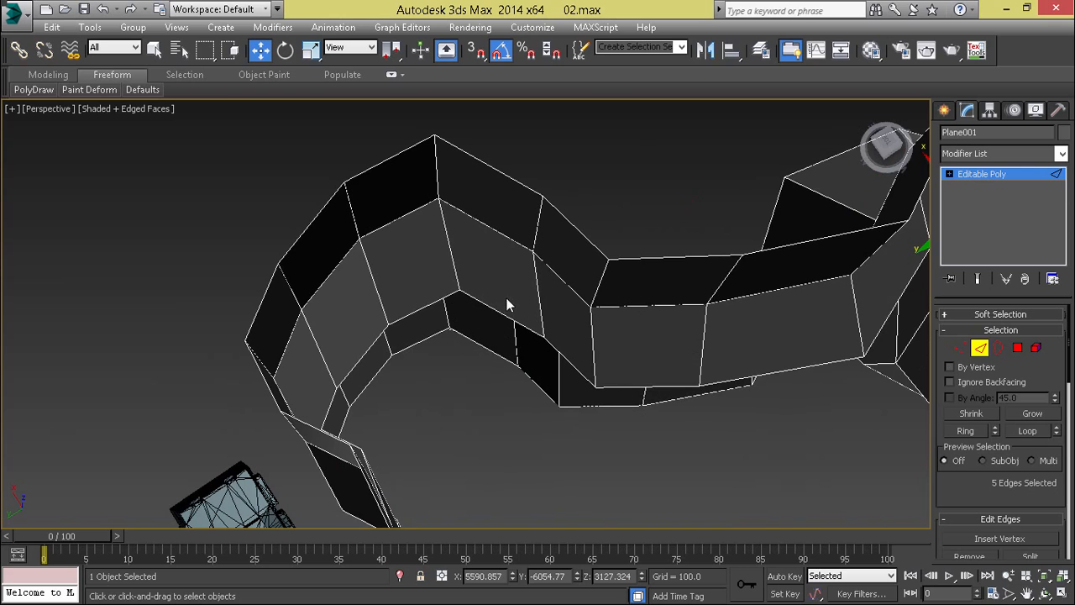
double_click(539, 296)
key("e")
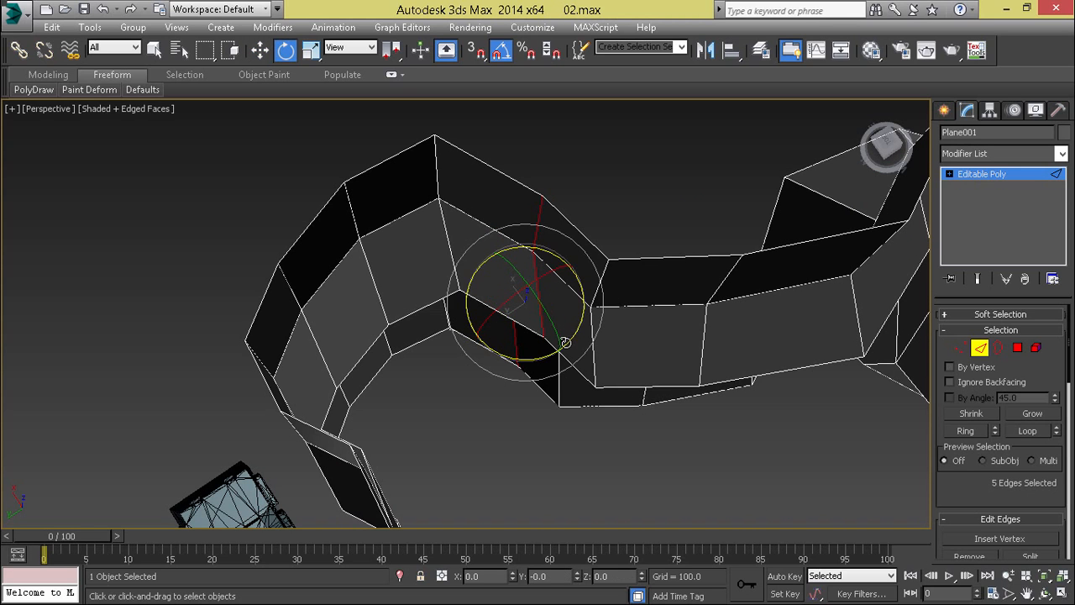
key("w")
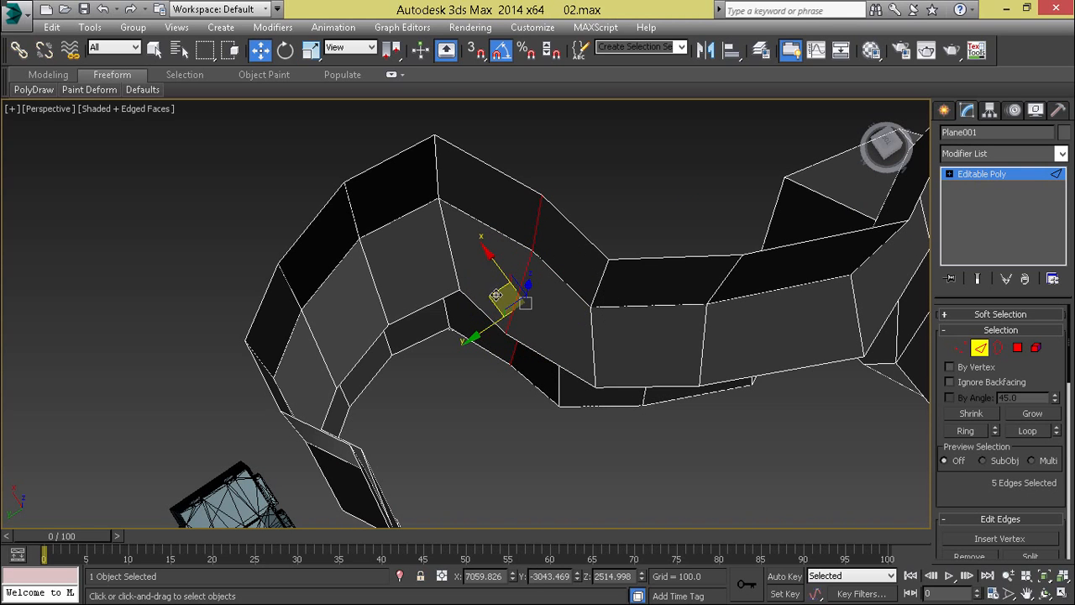
mouse_move(497, 295)
left_mouse_down()
mouse_move(502, 312)
mouse_move(453, 262)
mouse_move(493, 293)
left_mouse_up()
Select the next vertical edge loop at the middle of the curved bend for rotating
double_click(453, 263)
key("e")
middle_click_drag(521, 339, 459, 295, "alt")
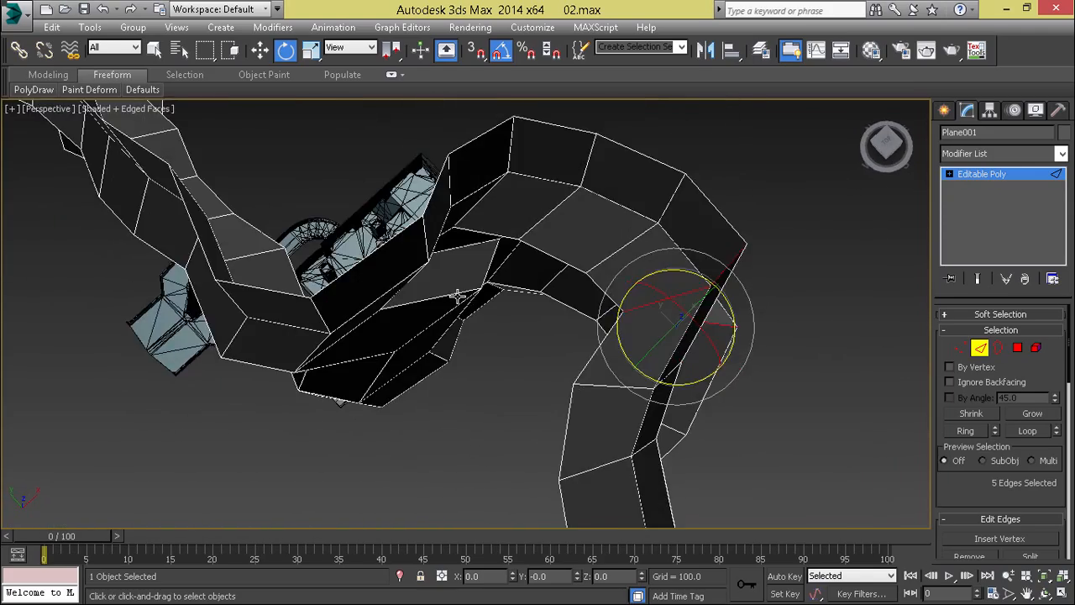
Select the vertical edge loop beside the wall's narrow fold and clear the selection again
scroll(454, 277, "up", 4)
left_click(459, 218)
scroll(459, 219, "down", 4)
middle_click_drag(459, 219, 483, 266, "alt")
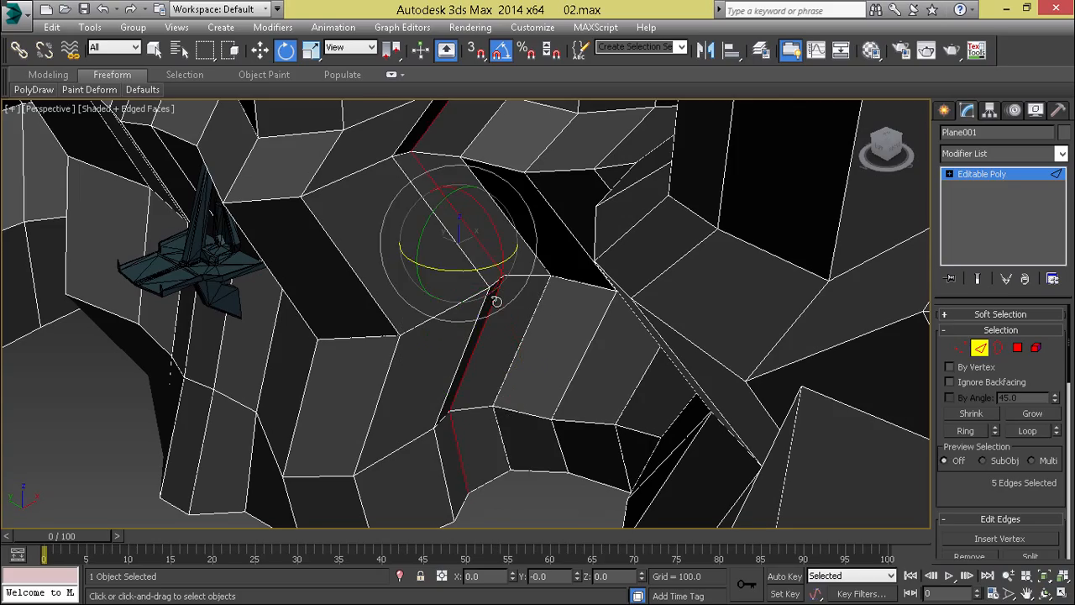
left_click(495, 301)
scroll(492, 319, "down", 4)
middle_click_drag(490, 333, 501, 378, "alt")
scroll(502, 336, "down", 3)
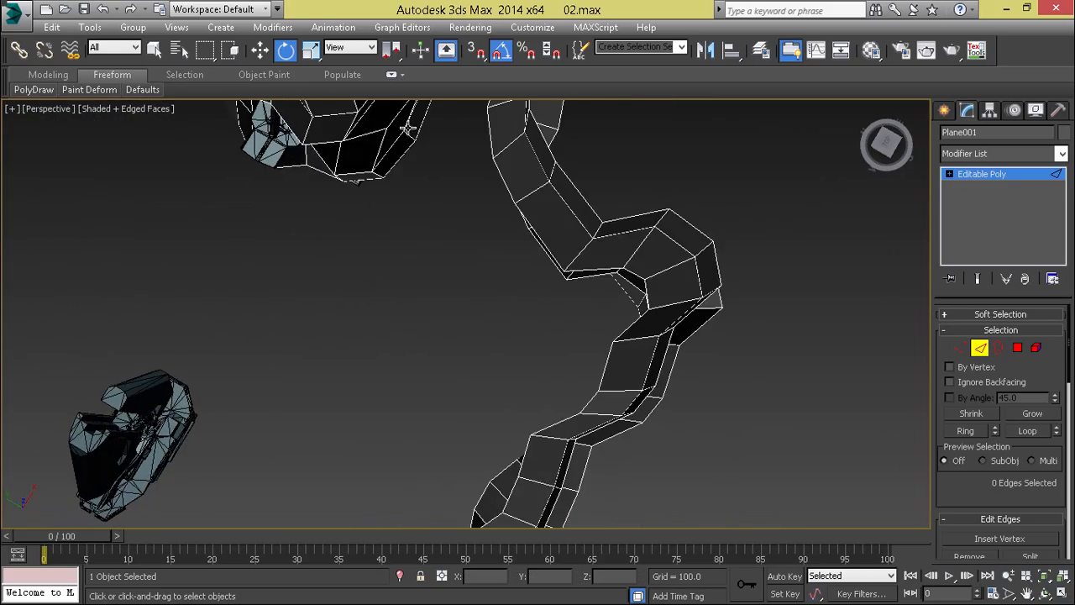
Select the twisted vertical loop between the two bends, rotate it straight and move it about 14 in X and 166 in Y
scroll(495, 344, "up", 3)
middle_click_drag(470, 243, 497, 336)
double_click(498, 369)
scroll(498, 336, "down", 5)
scroll(501, 361, "up", 5)
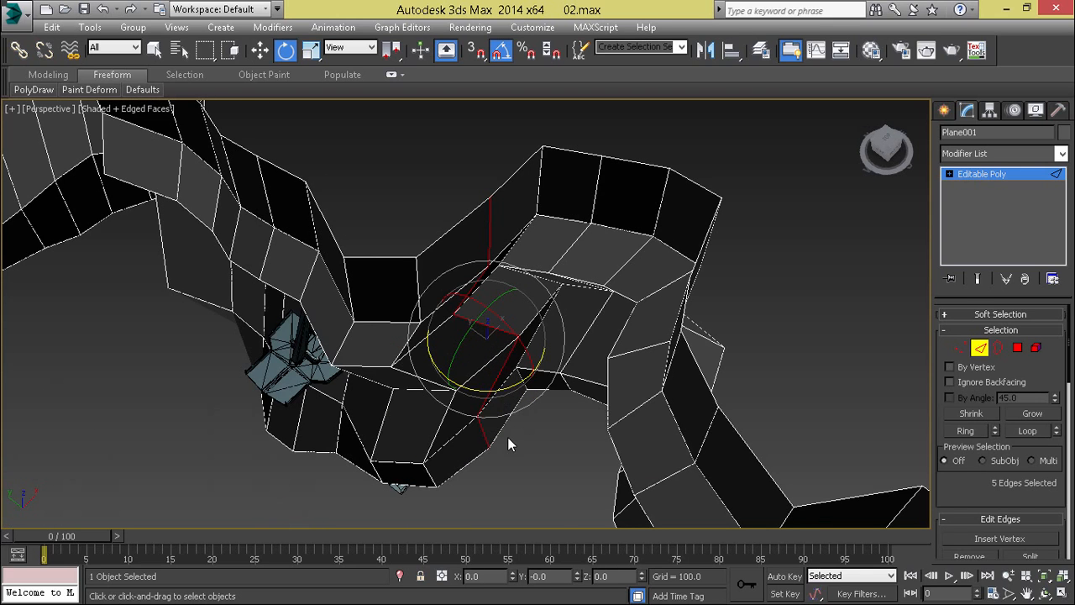
left_click_drag(488, 397, 500, 365)
key("w")
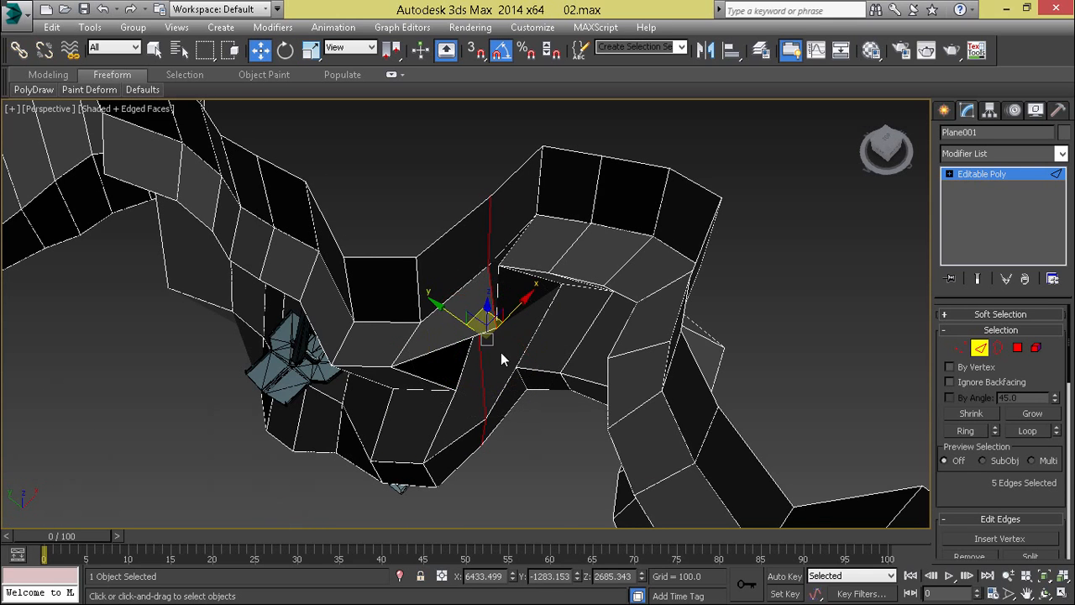
left_click_drag(477, 316, 464, 311)
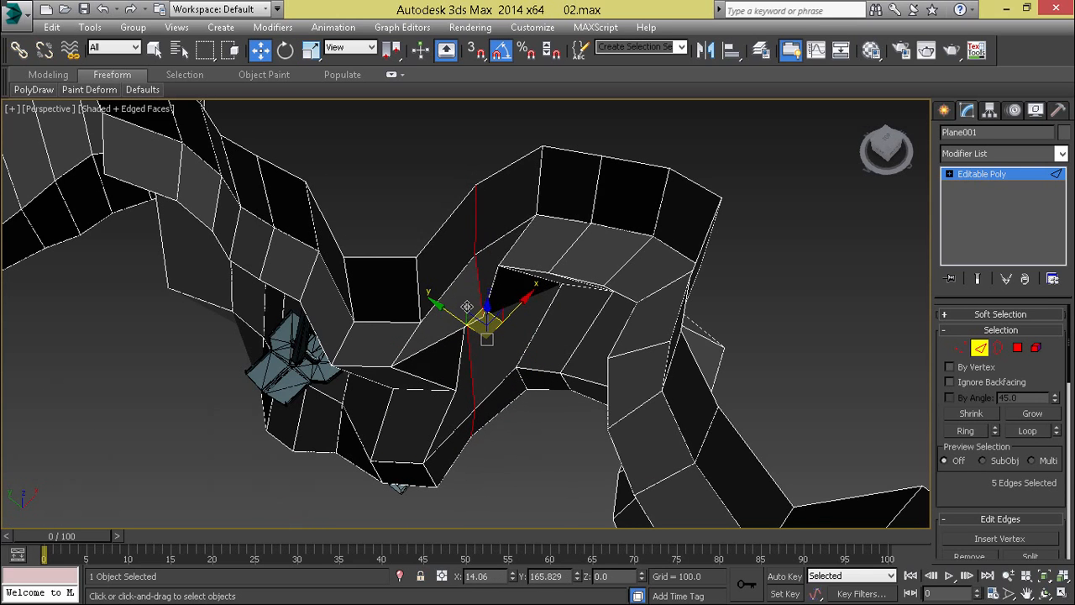
Select the vertical edge loop next to the straightened one and remove it together with its vertices
left_click(507, 252)
key("ctrl+z")
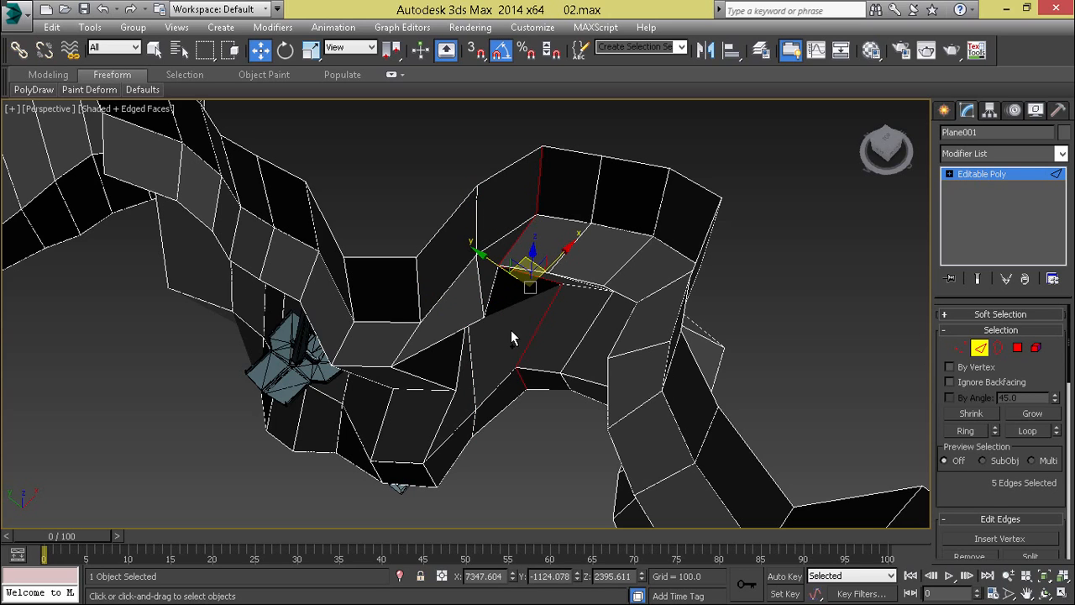
key("ctrl+BackSpace")
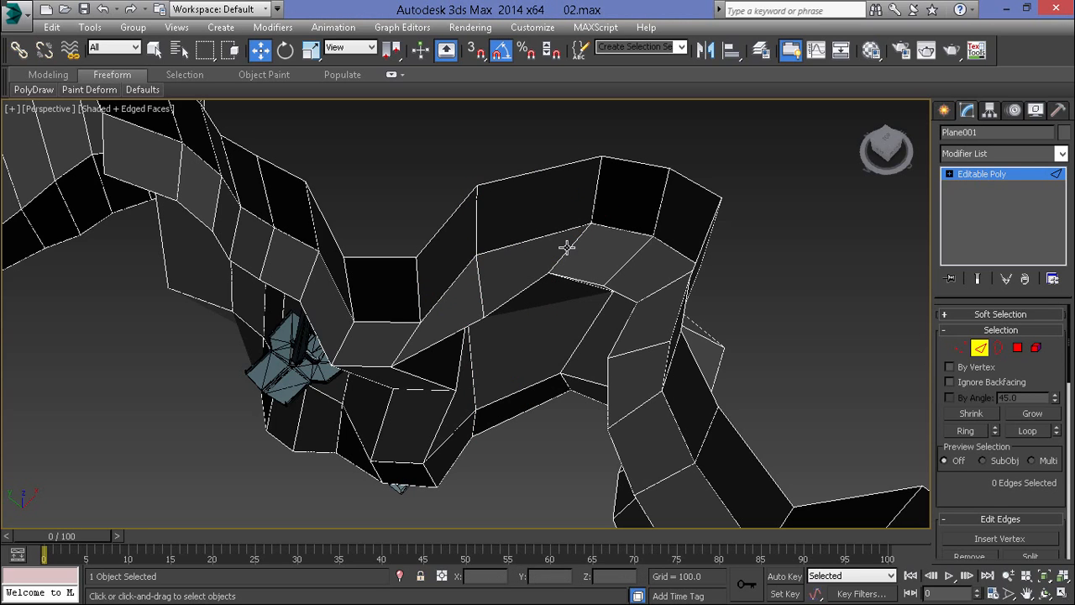
Rotate the next vertical loop around Z and reposition it and its neighbour to even out the spacing on the bend
double_click(567, 246)
key("e")
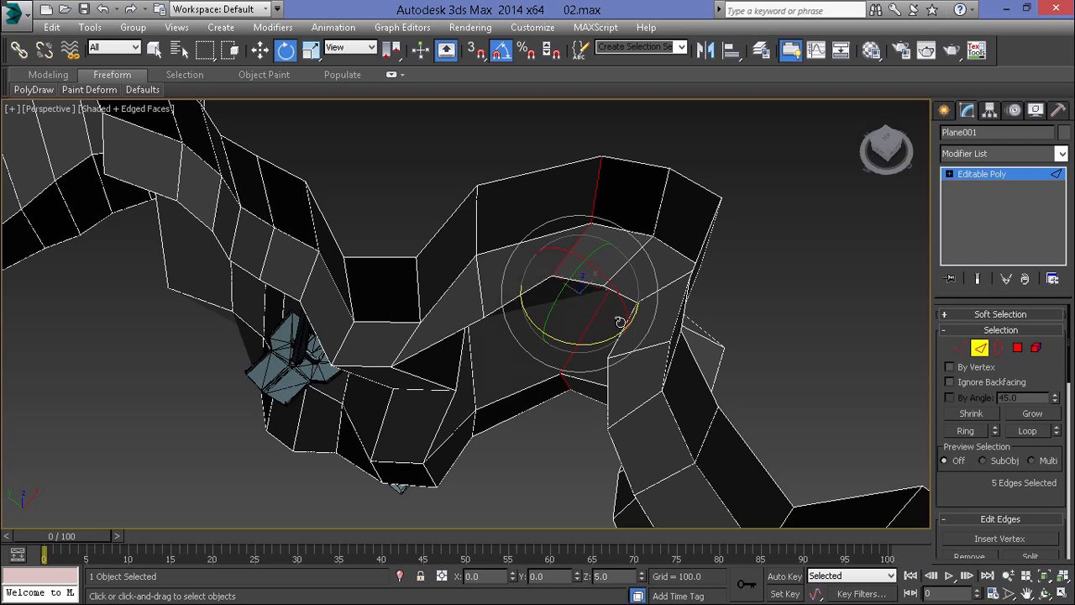
left_click_drag(619, 322, 628, 307)
key("w")
left_click_drag(579, 267, 509, 279)
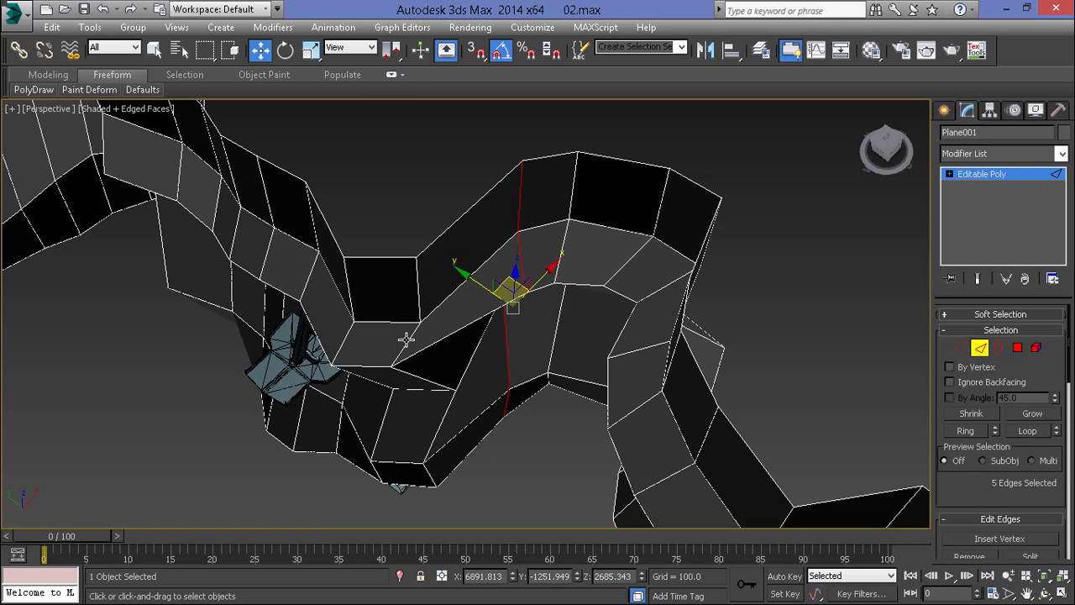
Select the vertical edge loop at the inward corner nearest the ship and rotate it 55 degrees around Z
double_click(407, 339)
key("e")
left_click_drag(461, 438, 488, 403)
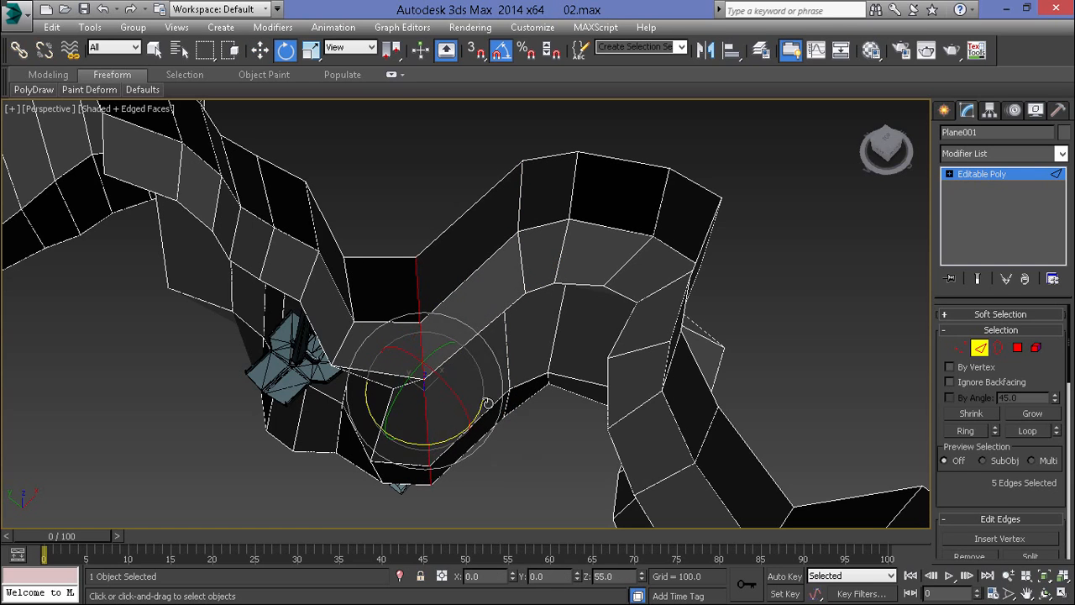
key("ctrl+z")
key("w")
key("e")
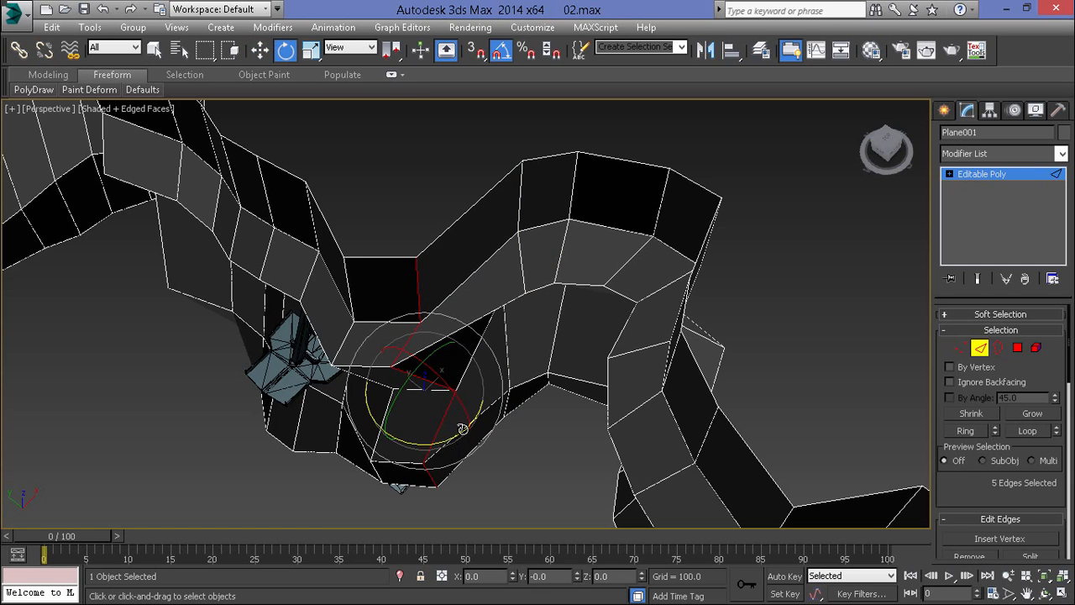
key("ctrl+z")
key("w")
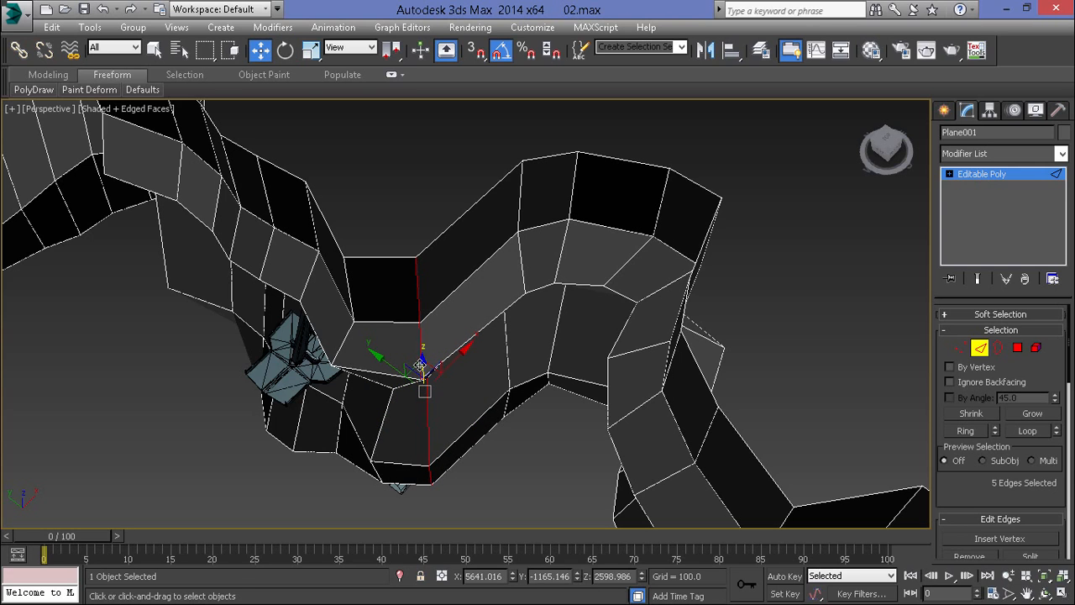
Move the rotated corner loop about 161 in X and -174 in Y, then shift the adjacent vertical loop closer to it
left_click_drag(415, 365, 440, 362)
middle_click_drag(440, 362, 473, 337, "alt")
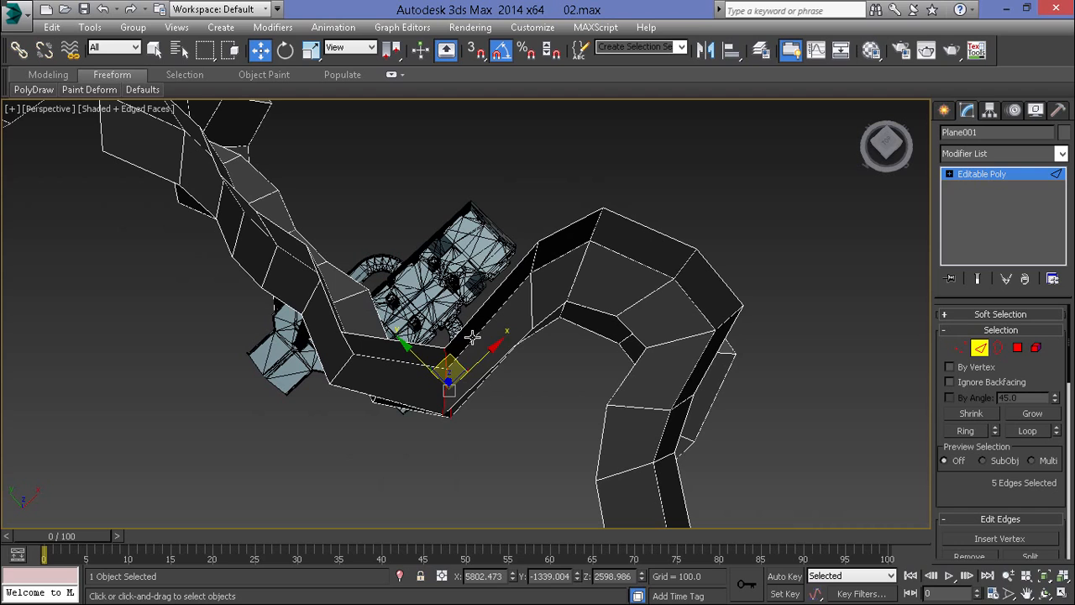
double_click(534, 300)
left_click_drag(527, 273, 503, 303)
Select the vertical loop in the middle of the outer bend, rotate it around Z and move it about 26 in X and 205 in Y
double_click(641, 299)
key("e")
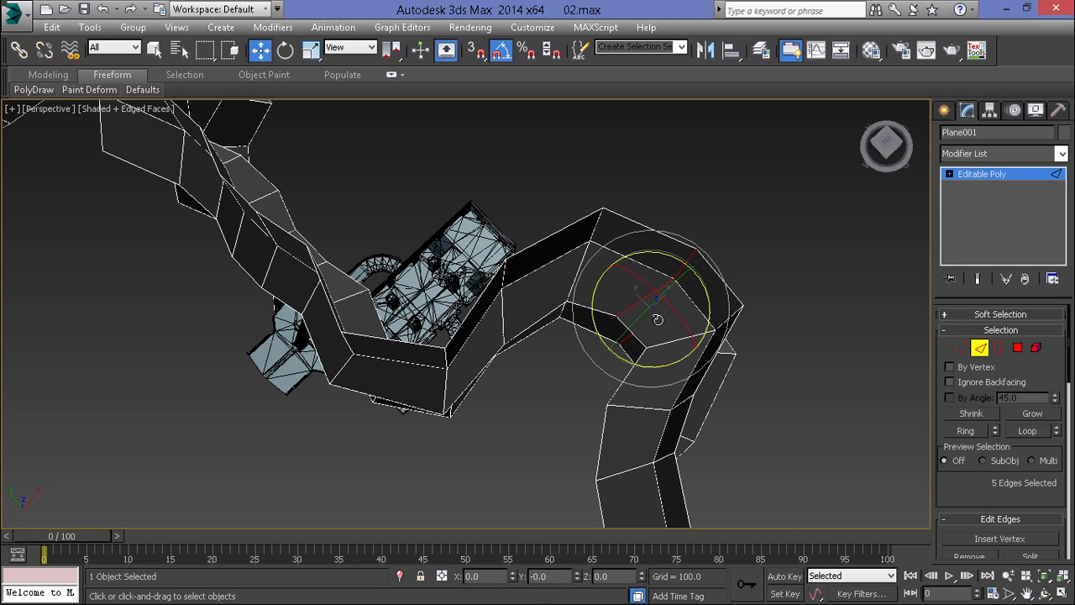
key("w")
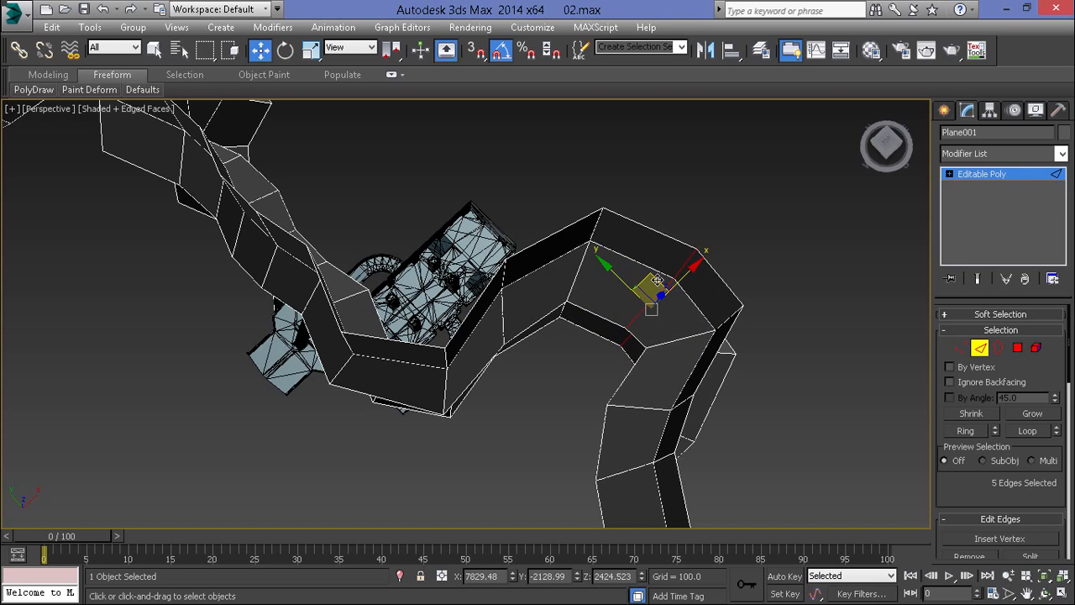
left_click_drag(647, 276, 635, 264)
middle_click_drag(626, 281, 645, 245, "alt")
scroll(645, 245, "down", 4)
scroll(472, 354, "up", 3)
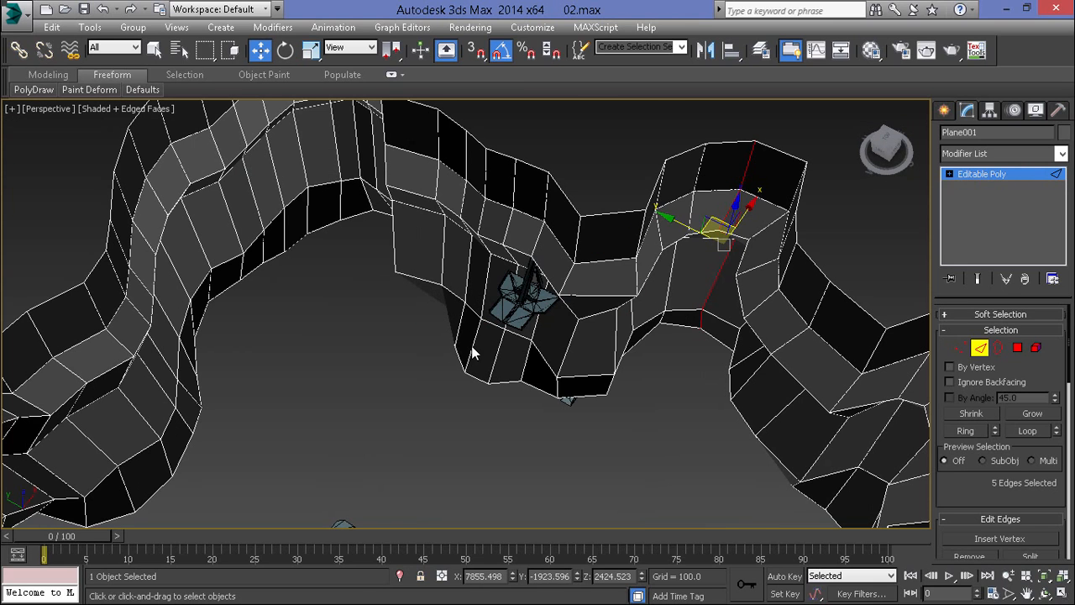
Rotate the vertical loop between the inward corner and the small ship around Z and move it about 44 in X and -120 in Y
double_click(568, 346)
scroll(569, 351, "up", 3)
key("e")
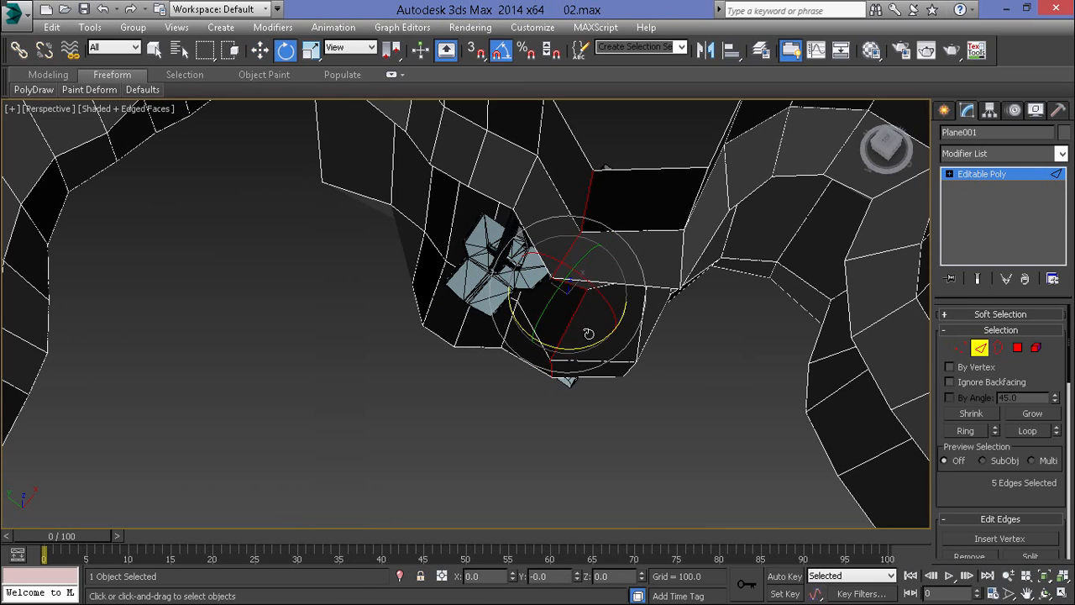
key("w")
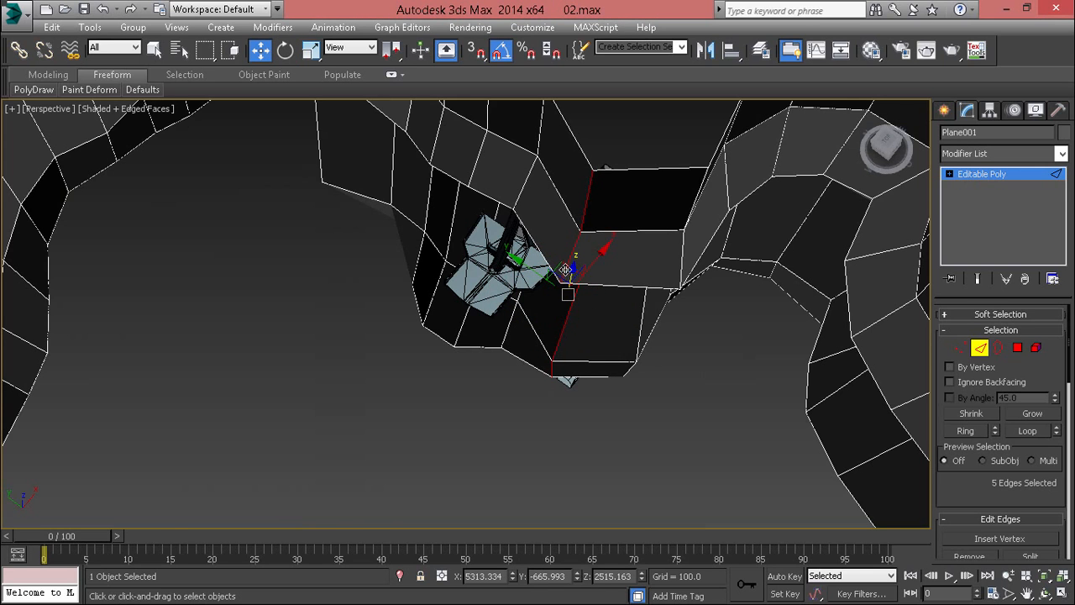
left_click_drag(565, 270, 585, 271)
scroll(571, 267, "down", 3)
middle_click_drag(506, 255, 537, 251, "alt")
scroll(536, 250, "up", 3)
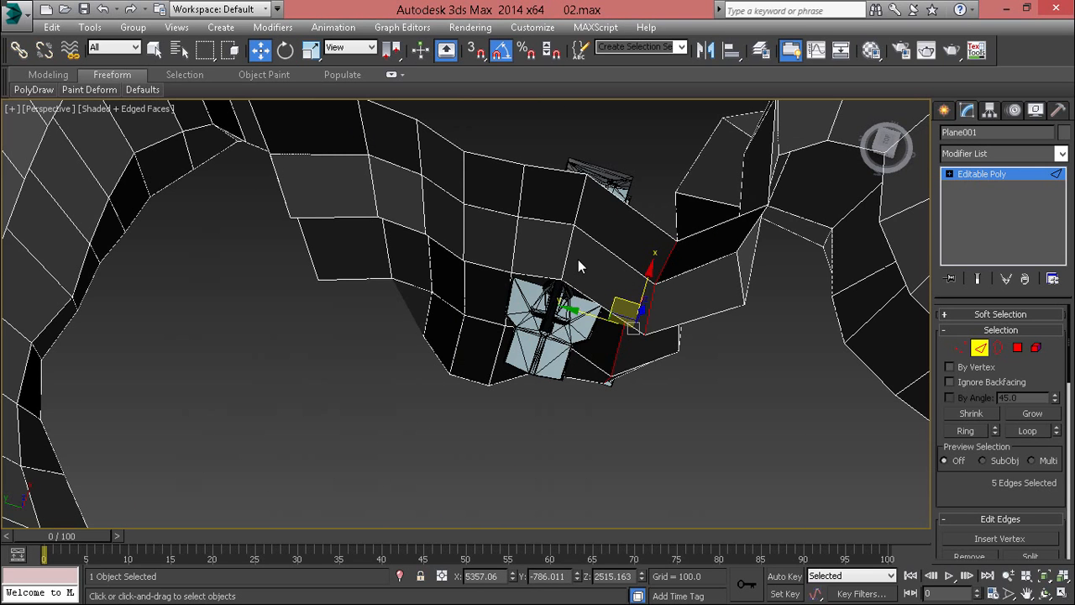
Shift the vertical loop behind the small ship toward the corner and remove the neighbouring loop together with its vertices
key("ctrl+z")
mouse_move(555, 252)
left_mouse_down()
mouse_move(591, 249)
mouse_move(573, 258)
left_mouse_up()
double_click(517, 248)
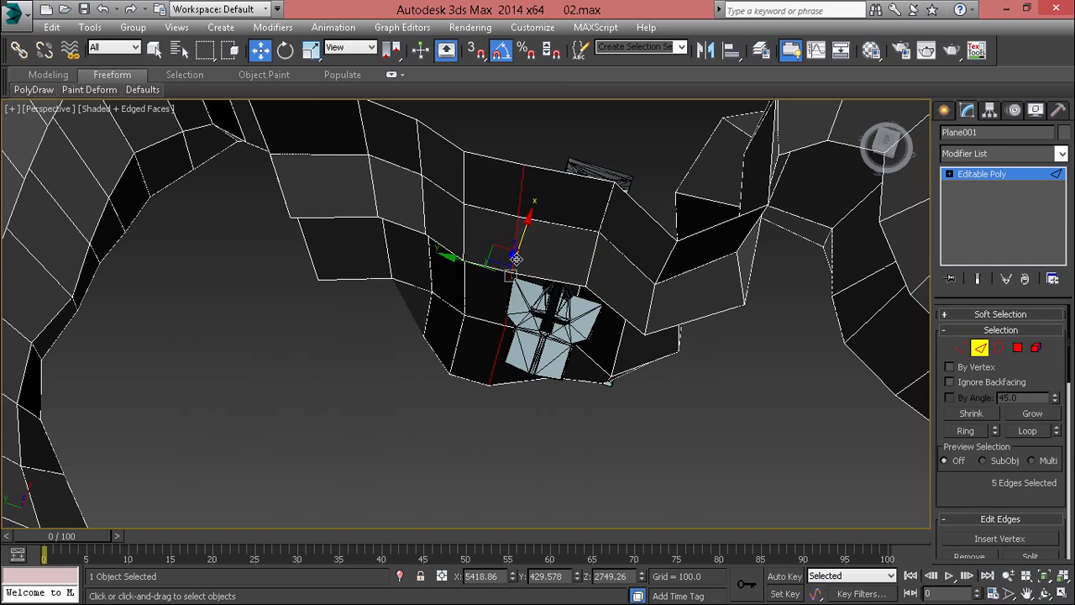
left_click(517, 259)
Select the vertical loop on the far side of the removed one and move it toward the ship to narrow the gap
double_click(464, 216)
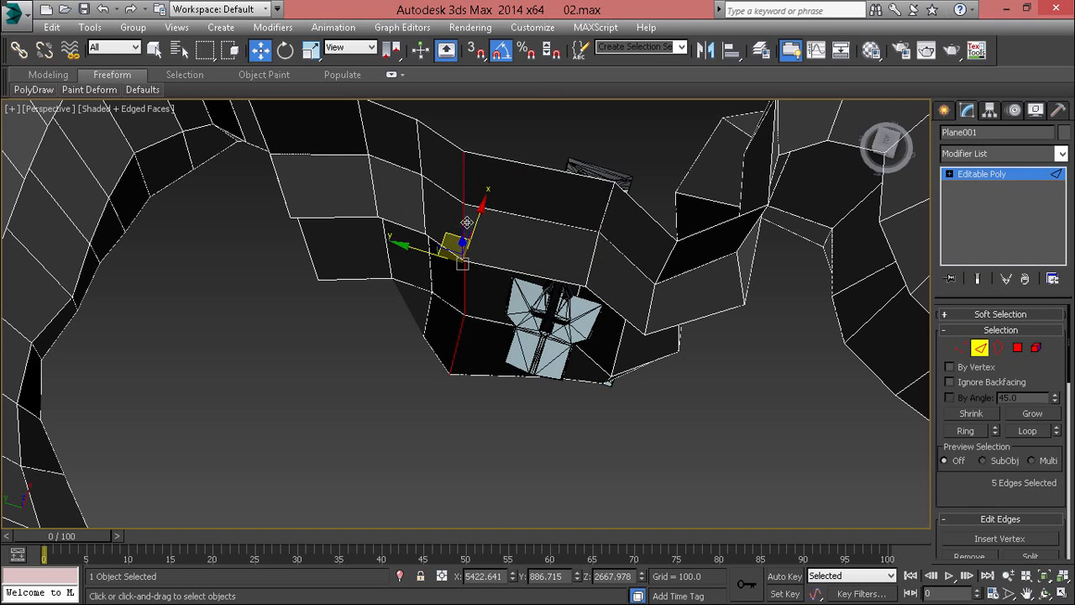
left_click_drag(446, 236, 485, 252)
left_click(427, 201)
left_click(423, 202)
Rotate the next vertical loop away from the ship around Z and move it about 83 in X and -208 in Y
scroll(423, 203, "down", 3)
middle_click_drag(423, 203, 538, 275, "alt")
scroll(538, 275, "up", 3)
double_click(487, 334)
key("e")
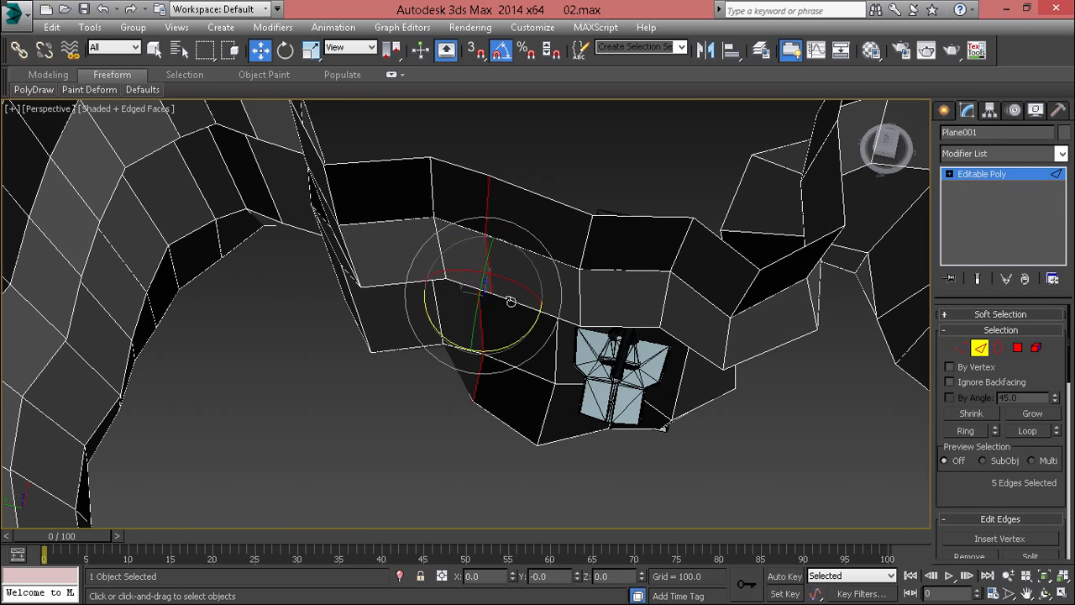
key("w")
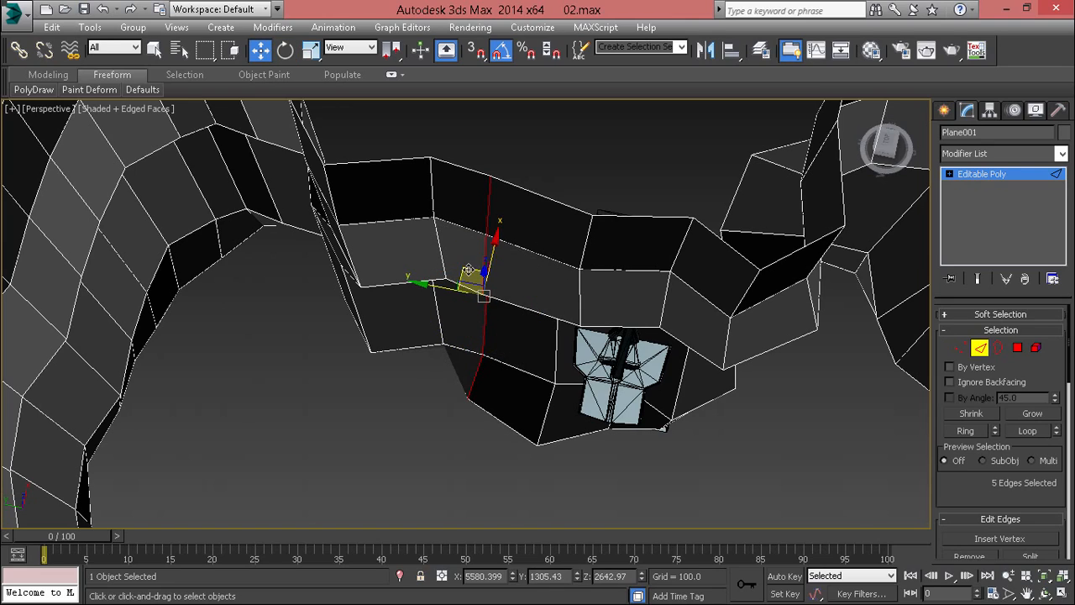
left_click_drag(472, 279, 491, 265)
scroll(492, 266, "down", 3)
middle_click_drag(493, 266, 484, 285, "alt")
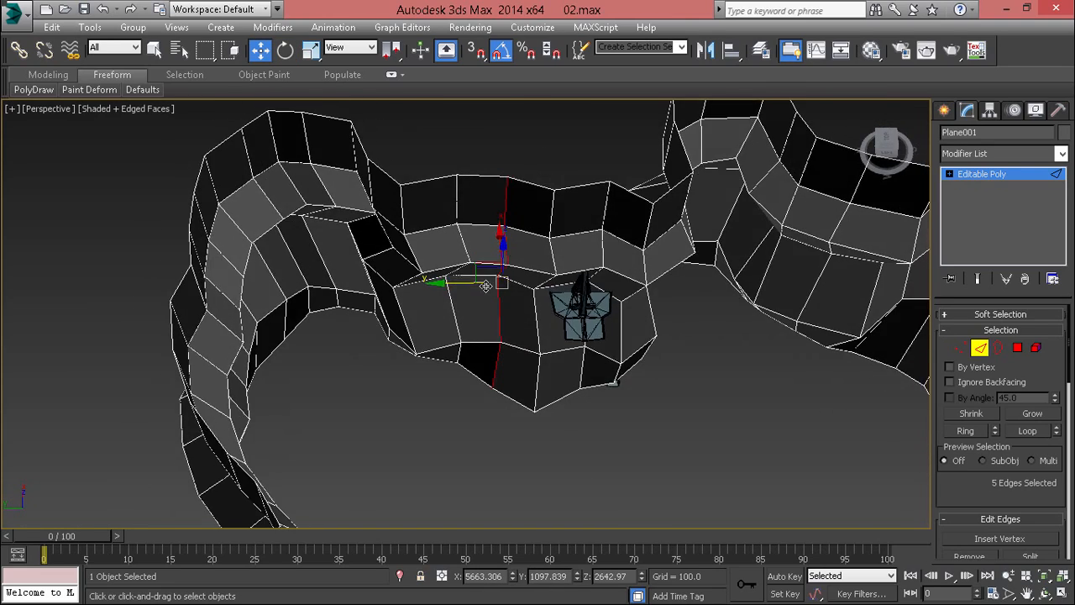
Straighten the following twisted vertical loop by rotating it around Z, then move it about -368 along X
scroll(485, 286, "up", 3)
double_click(434, 328)
middle_click_drag(412, 317, 497, 396, "alt")
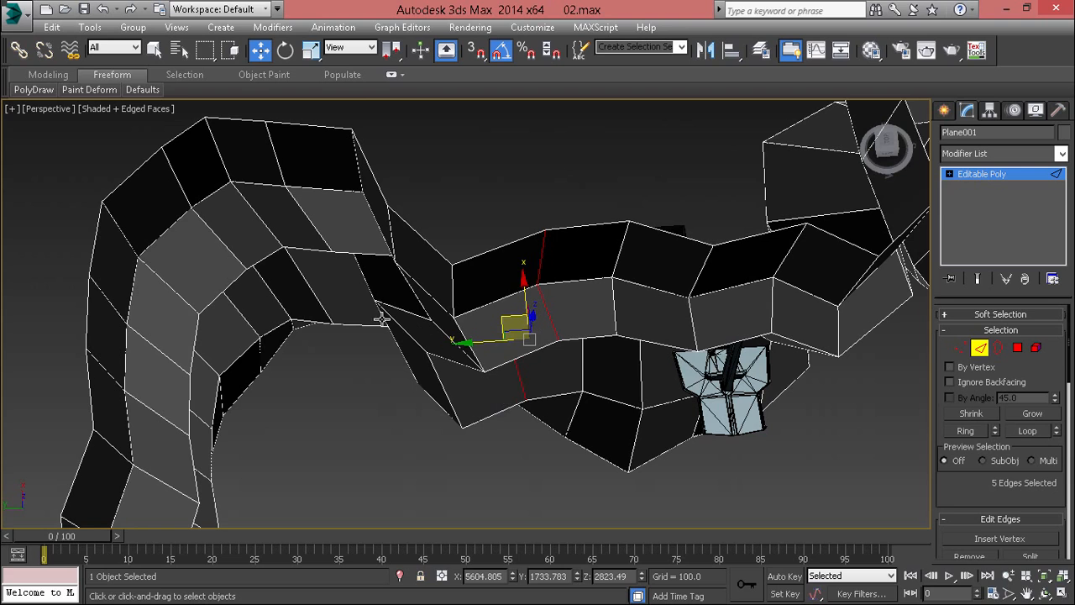
key("e")
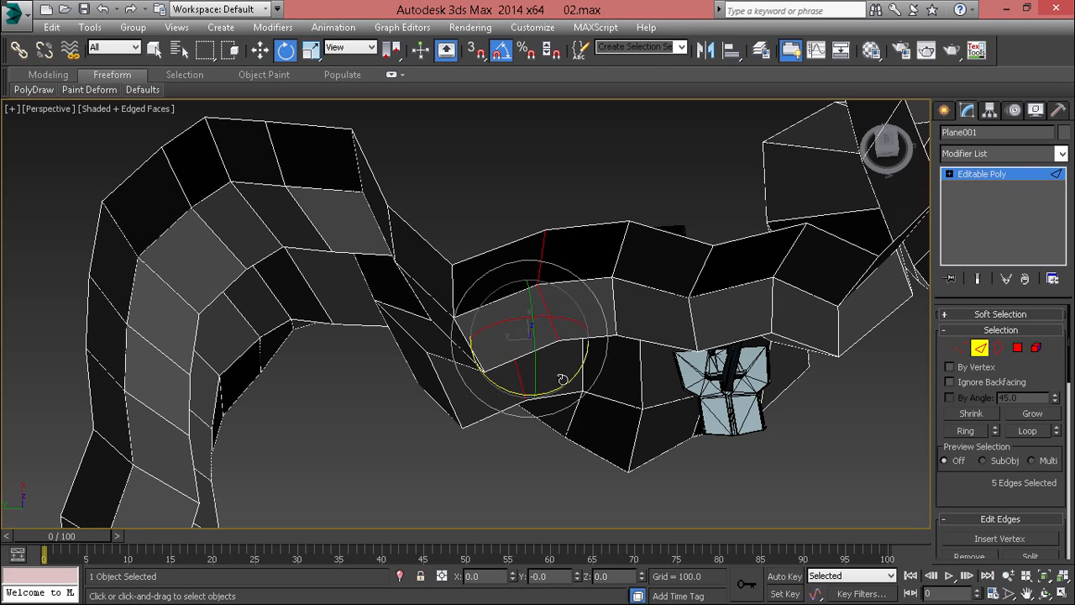
key("w")
middle_click_drag(547, 377, 516, 382, "alt")
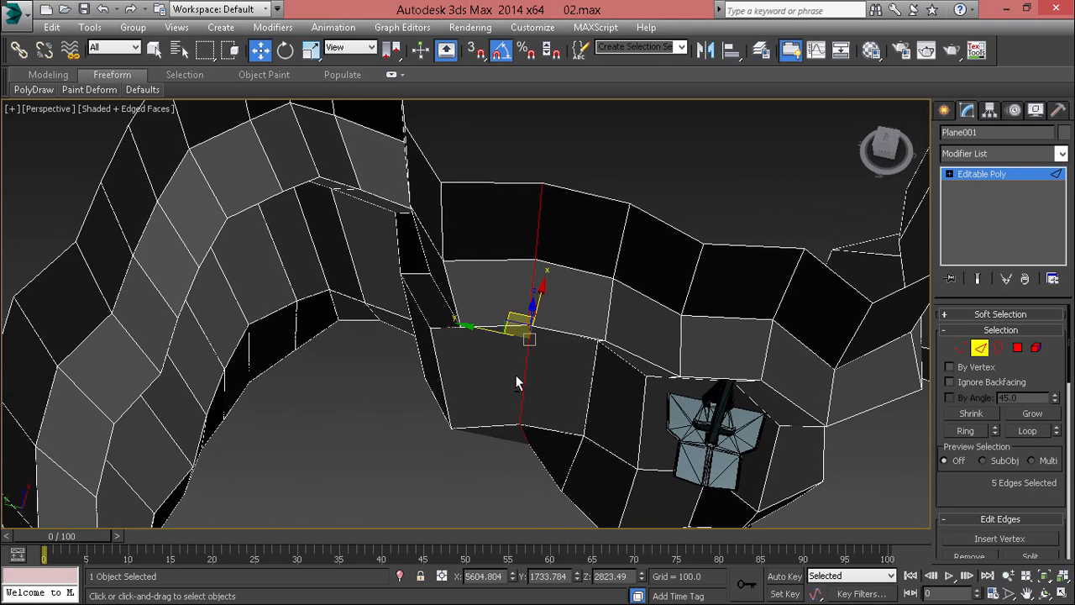
left_click_drag(544, 290, 531, 325)
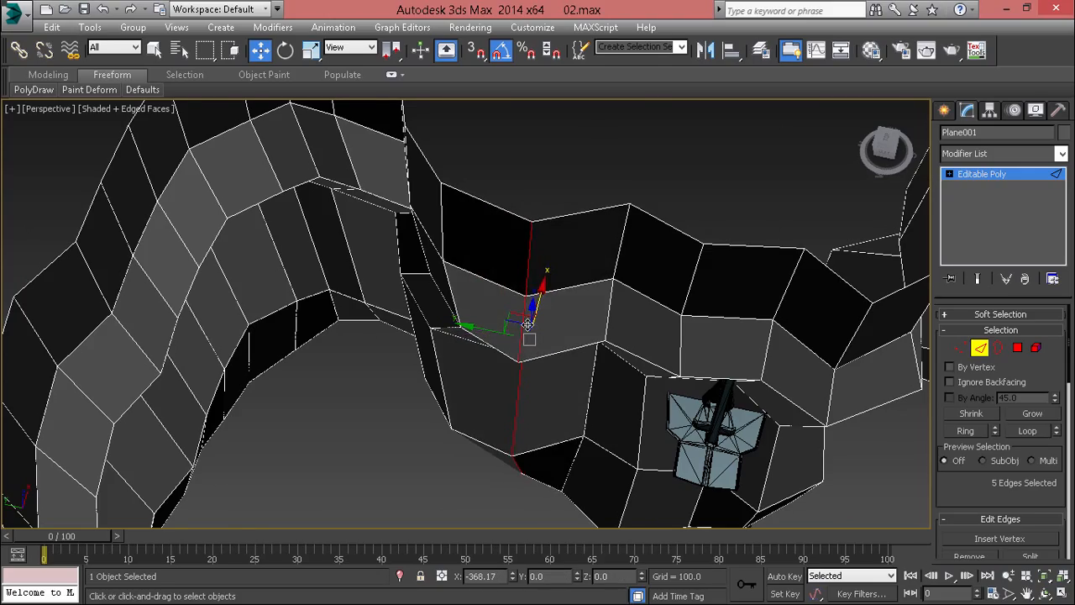
middle_click_drag(531, 324, 437, 354, "alt")
Select the twisted vertical loop where the wall folds into the large bend and rotate it straight around Z
left_click(495, 353)
double_click(496, 353)
key("e")
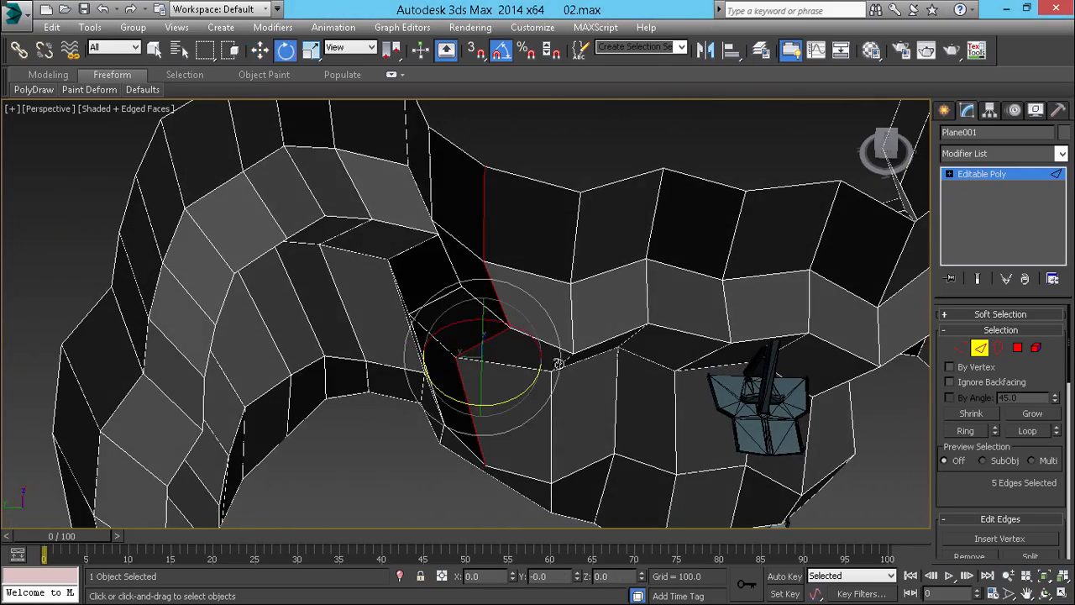
key("w")
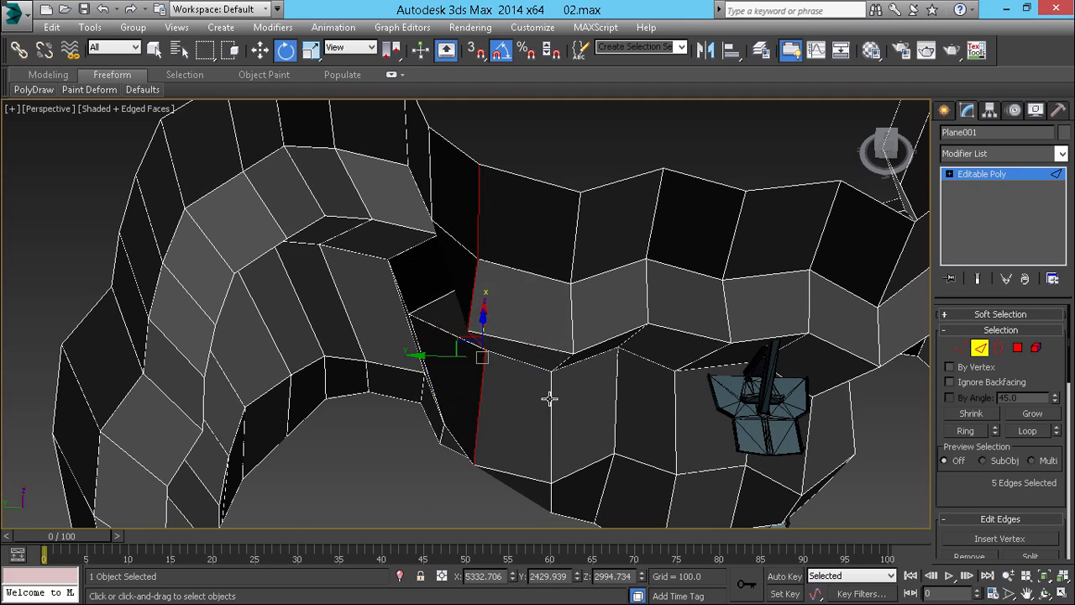
middle_click_drag(550, 396, 588, 395, "alt")
middle_click_drag(516, 301, 516, 304, "alt")
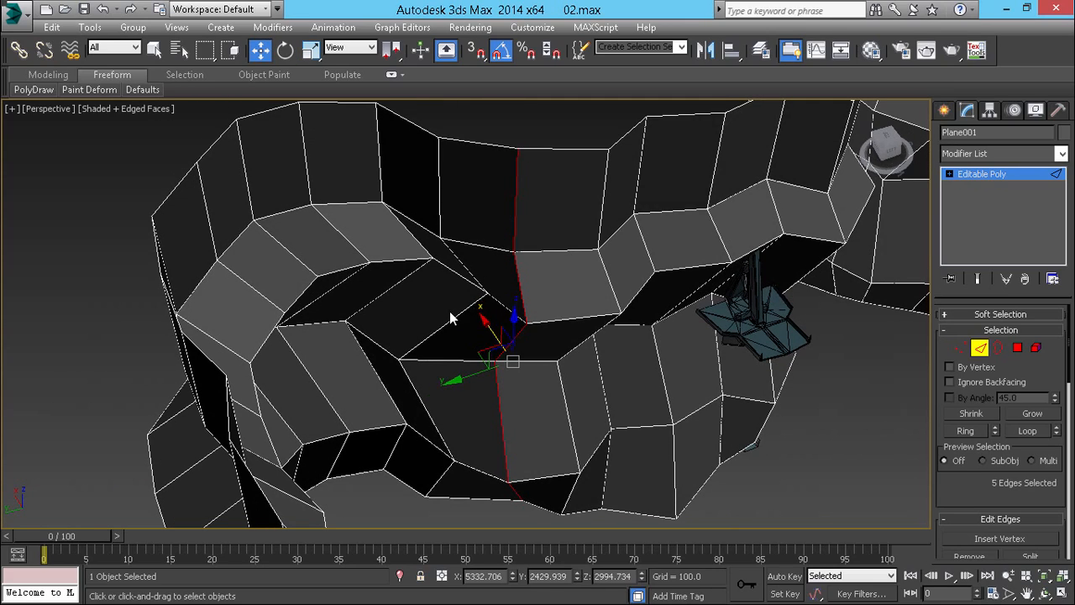
Remove the overlapping vertical loop on the large-bend side of the straightened one, including its vertices
left_click(450, 319)
double_click(450, 326)
key("ctrl+BackSpace")
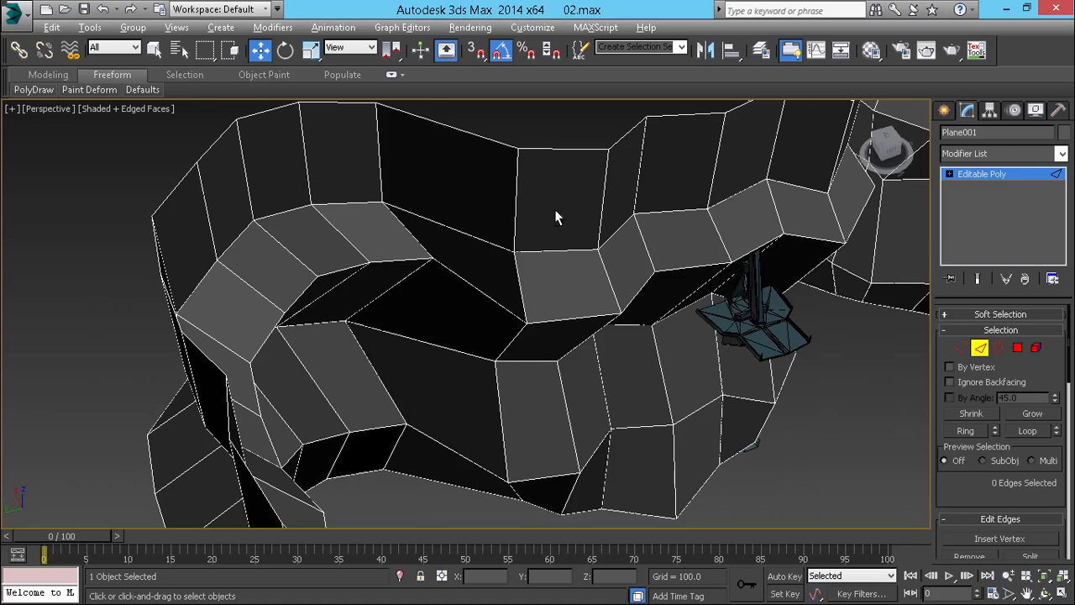
Select the slanted vertical loop at the start of the large bend, rotate it straight and move it about -244 in X and 12 in Y
middle_click_drag(522, 358, 516, 246, "alt")
double_click(517, 199)
middle_click_drag(517, 198, 546, 254, "alt")
scroll(506, 221, "down", 5)
scroll(534, 178, "up", 5)
scroll(562, 193, "up", 5)
scroll(571, 227, "down", 6)
scroll(531, 267, "up", 5)
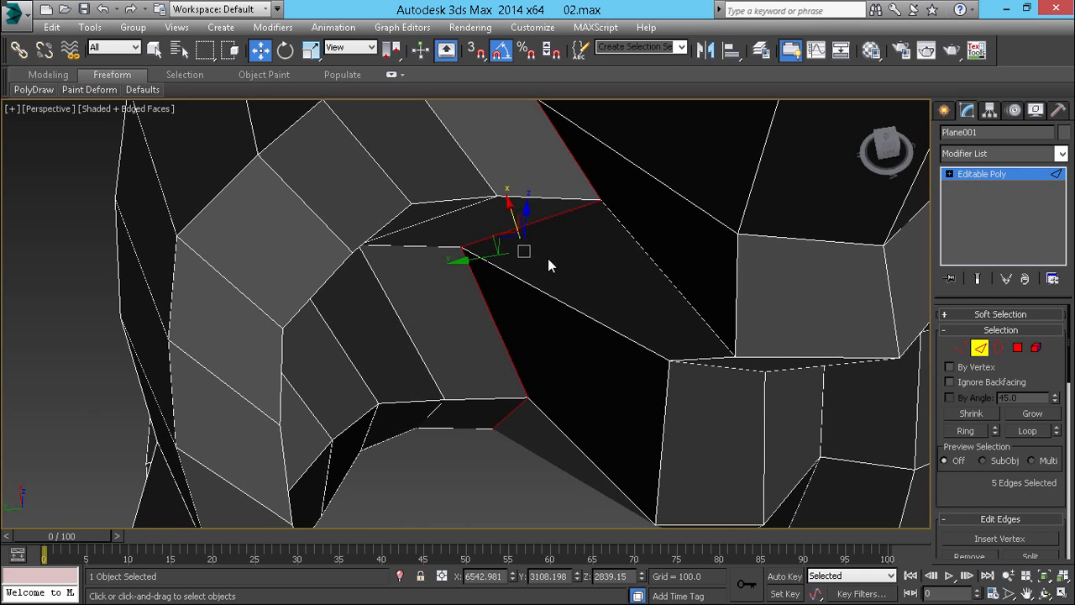
key("e")
left_click_drag(559, 287, 529, 284)
scroll(527, 300, "down", 2)
key("w")
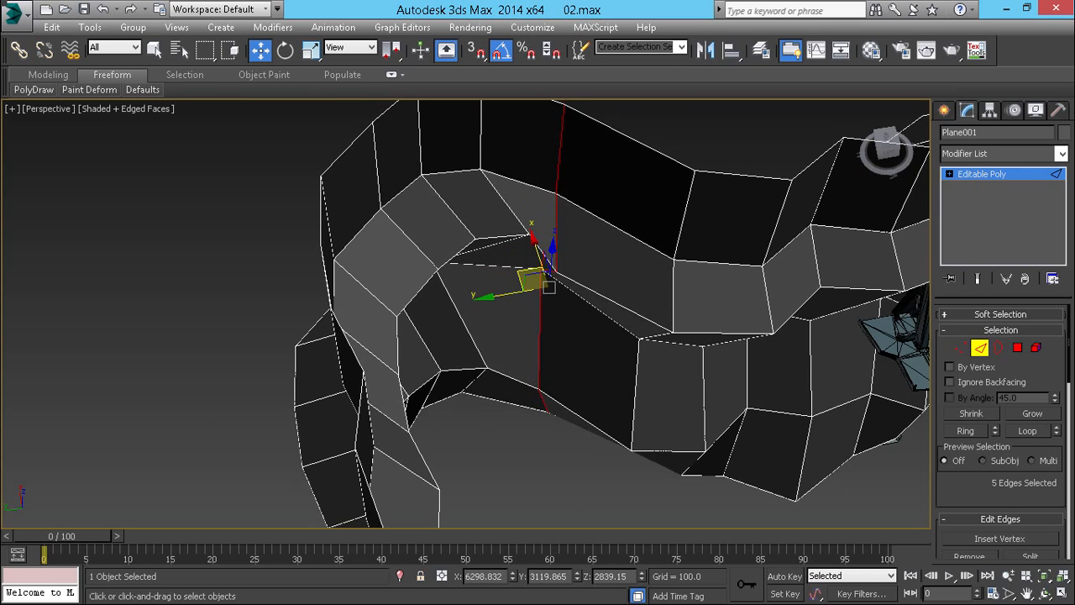
Apply an Edit Normals modifier to the canyon wall and look through its parameters
left_click(987, 154)
key("e")
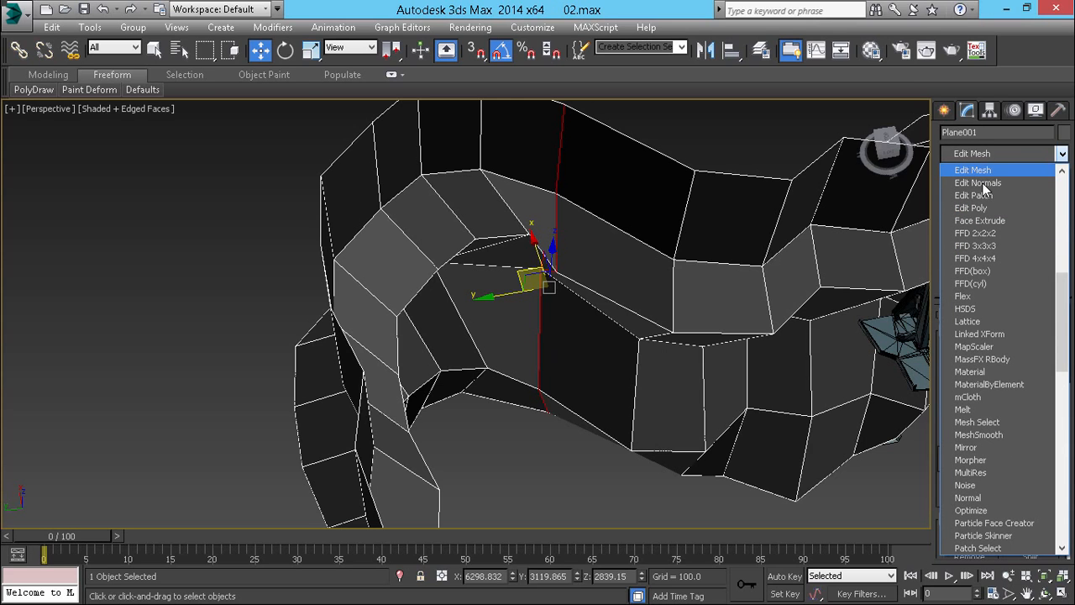
left_click(982, 183)
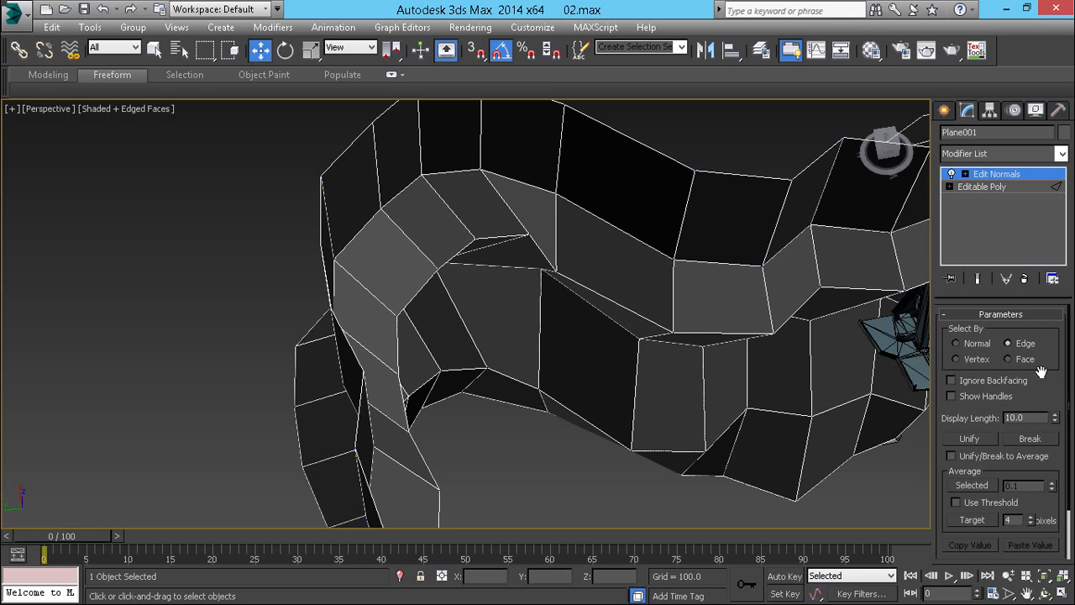
left_click_drag(1041, 371, 1026, 238)
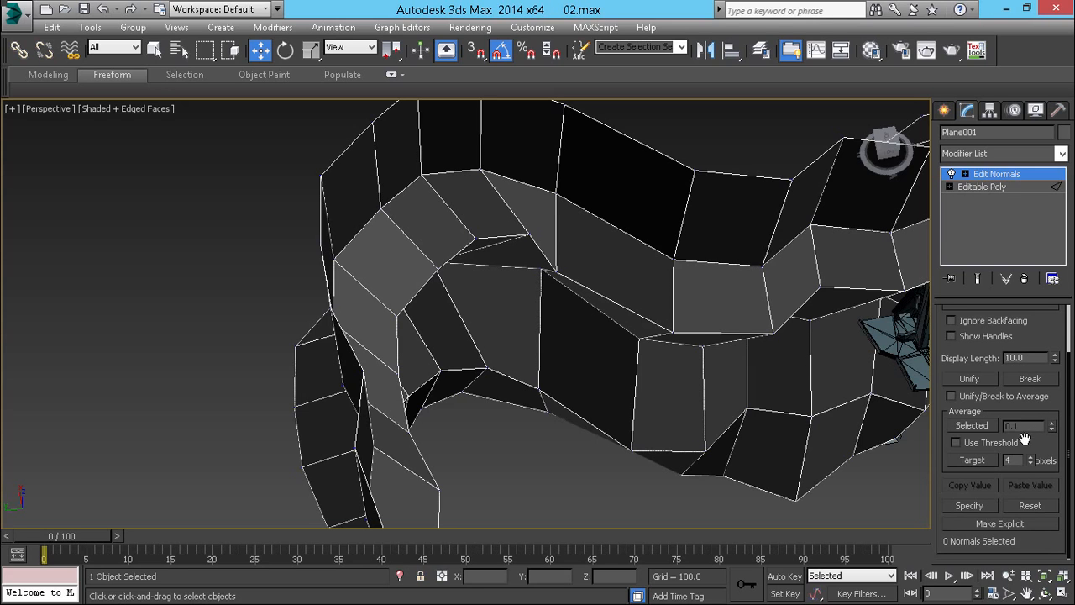
left_click_drag(1003, 453, 981, 504)
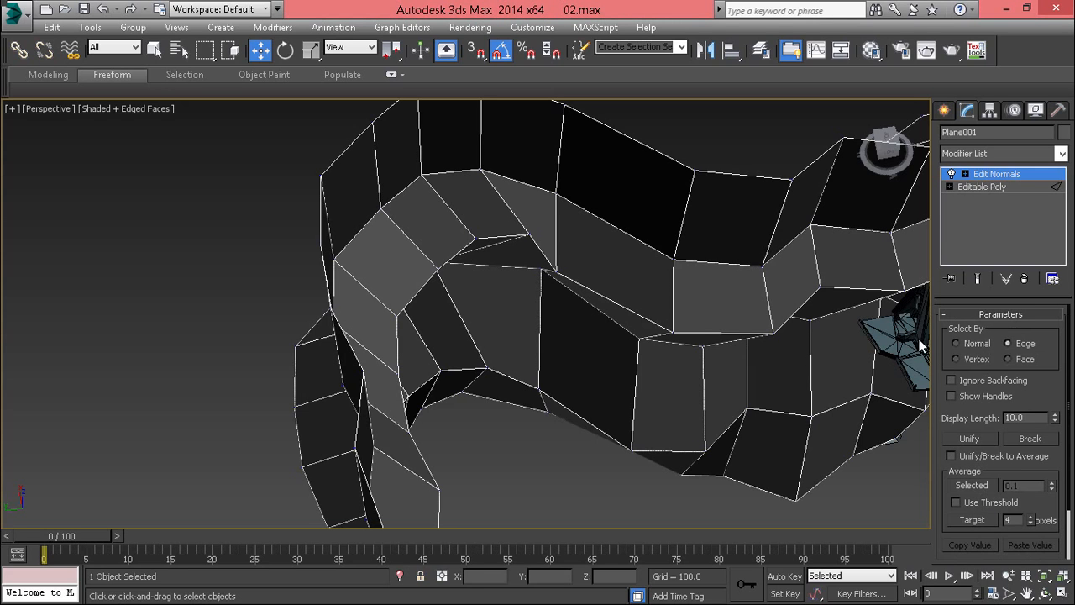
Try adjusting the normals of a vertical edge in the wall's upper row, then undo the change
left_click(672, 251)
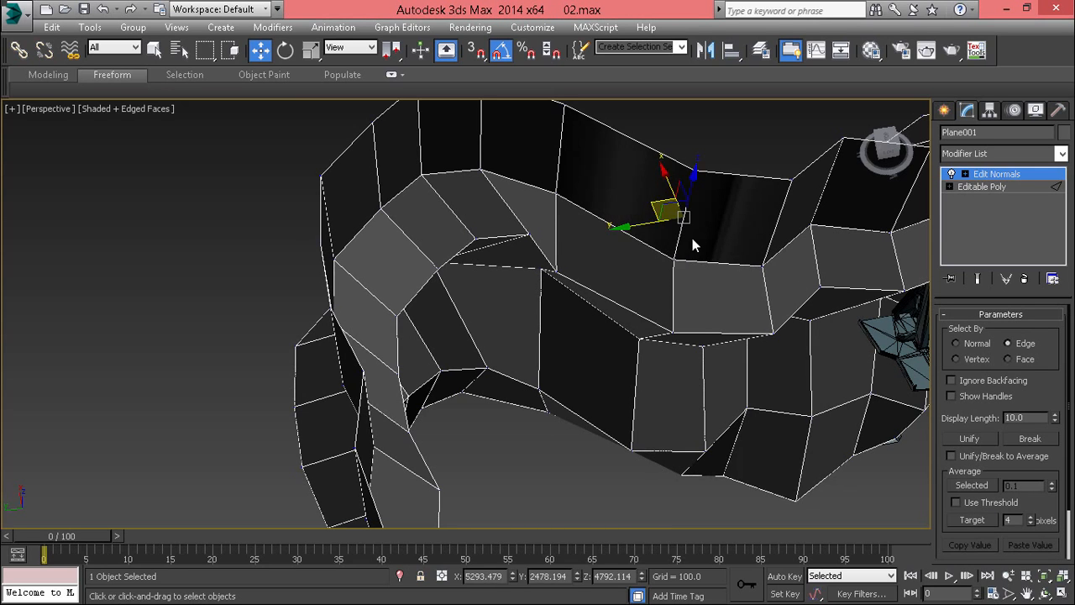
scroll(693, 246, "down", 4)
mouse_move(694, 245)
middle_mouse_down()
mouse_move(644, 262)
mouse_move(624, 206)
middle_mouse_up()
scroll(675, 246, "up", 5)
key("ctrl+z")
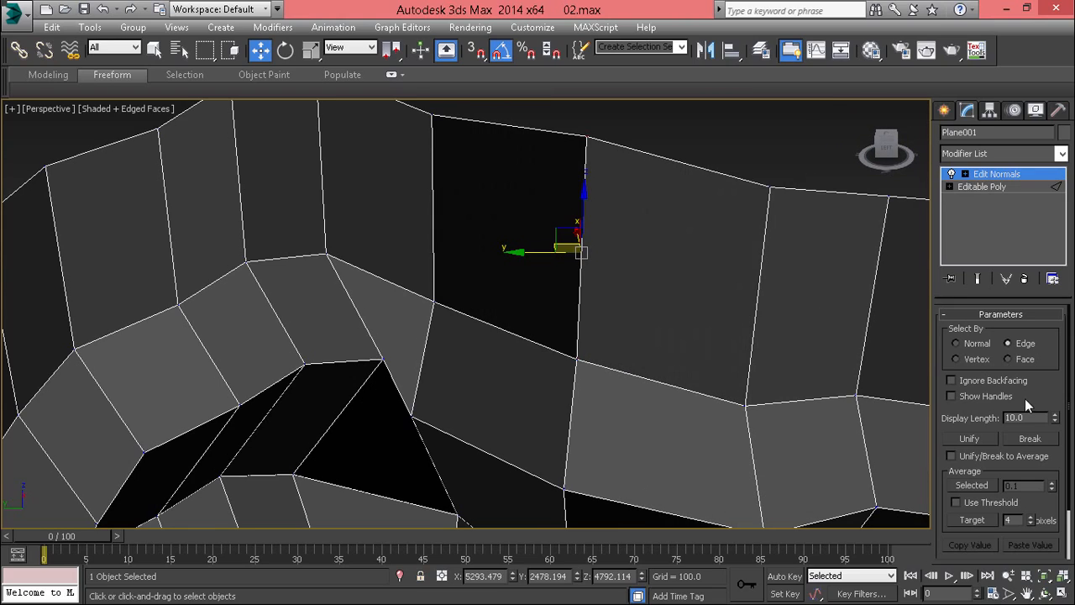
Show the normal handles and select the normals by face on the wall's middle row
left_click(999, 399)
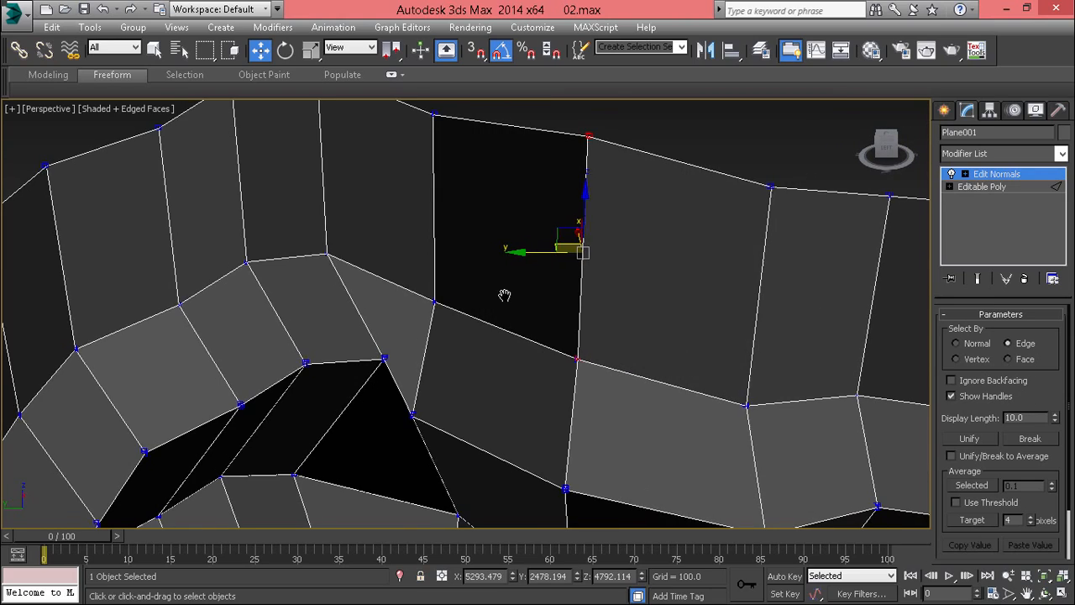
middle_click_drag(504, 295, 557, 314, "alt")
scroll(511, 214, "up", 4)
scroll(512, 208, "down", 3)
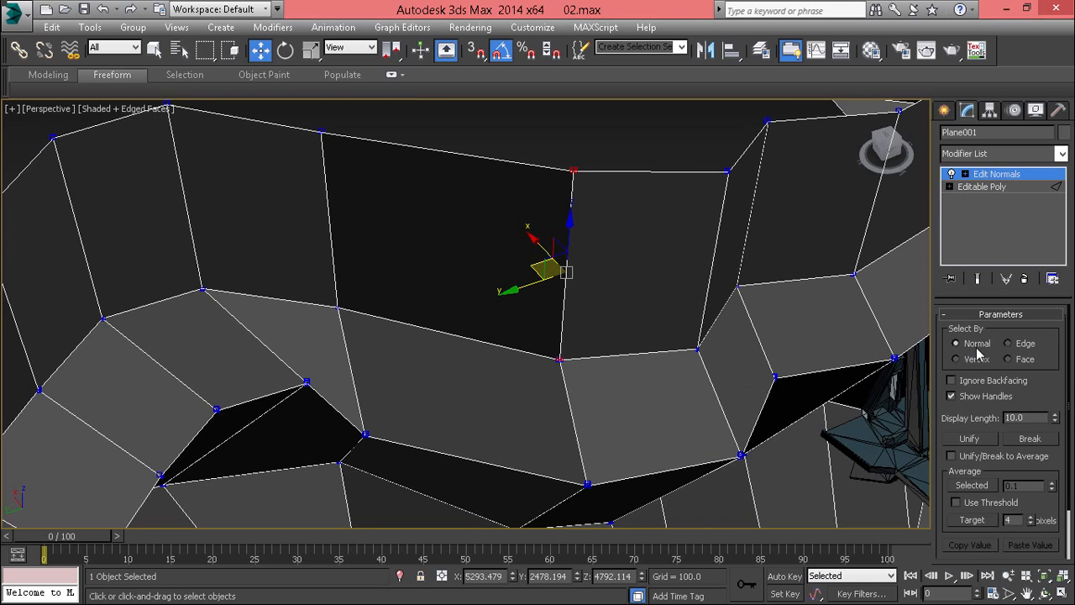
left_click(780, 302)
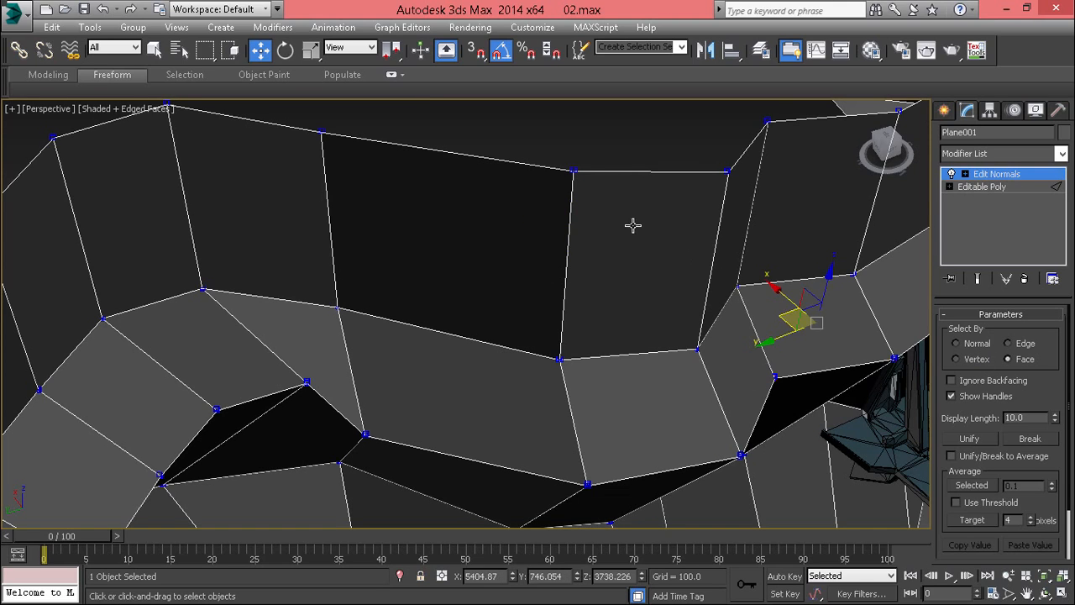
Delete the Edit Normals modifier from the canyon wall
left_click(965, 174)
left_click(991, 187)
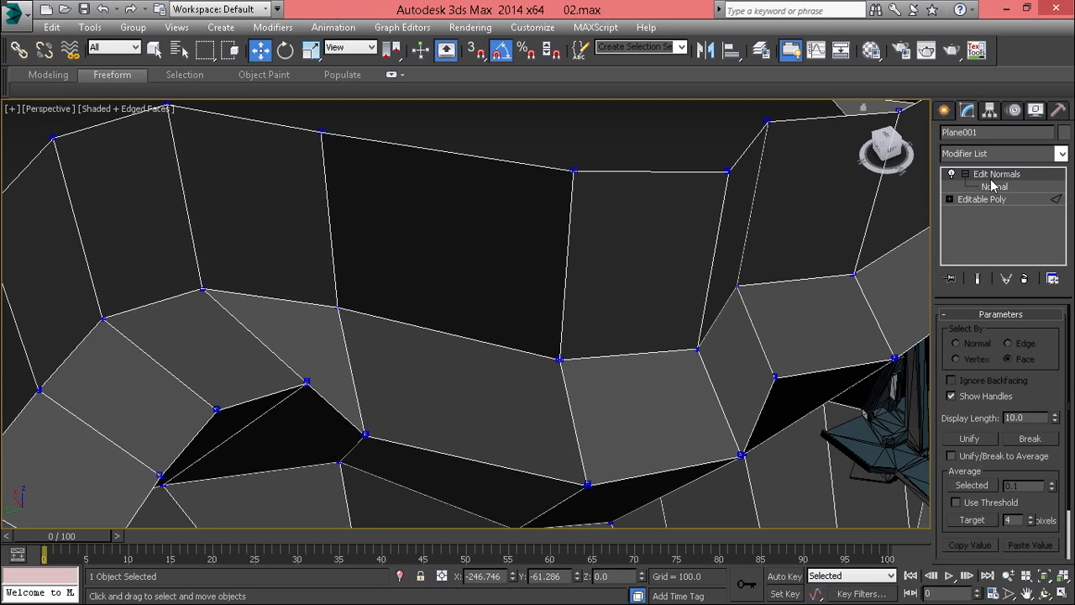
left_click(996, 175)
right_click(996, 176)
left_click(952, 208)
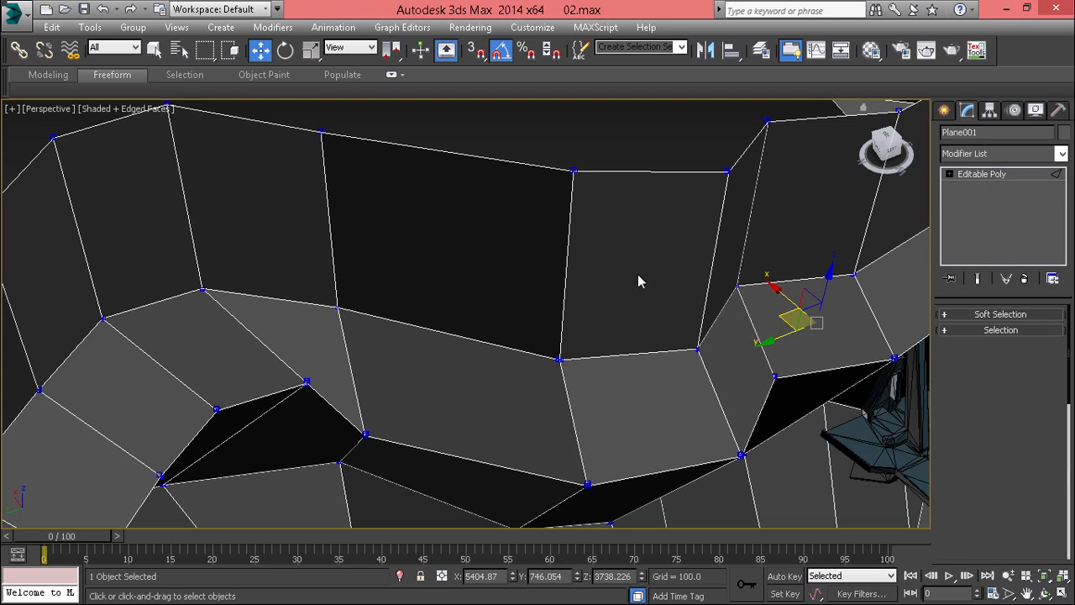
Select a vertical edge loop at the canyon wall's bend, rotate it upright and slide it along the wall to even the spacing
key("2")
middle_click_drag(637, 274, 536, 263, "alt")
left_click(533, 233)
double_click(532, 236)
key("e")
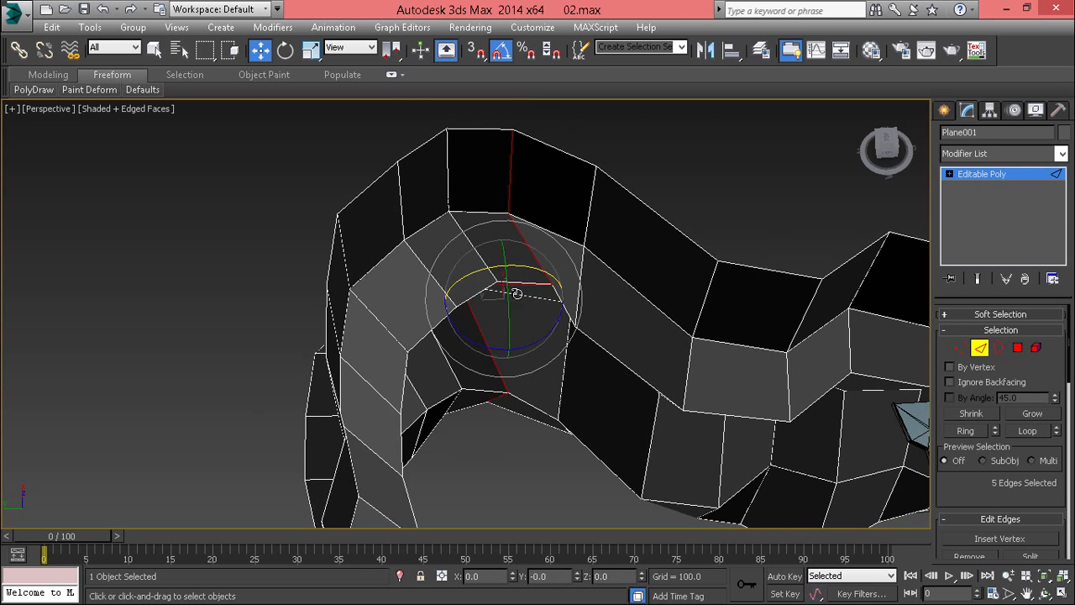
key("w")
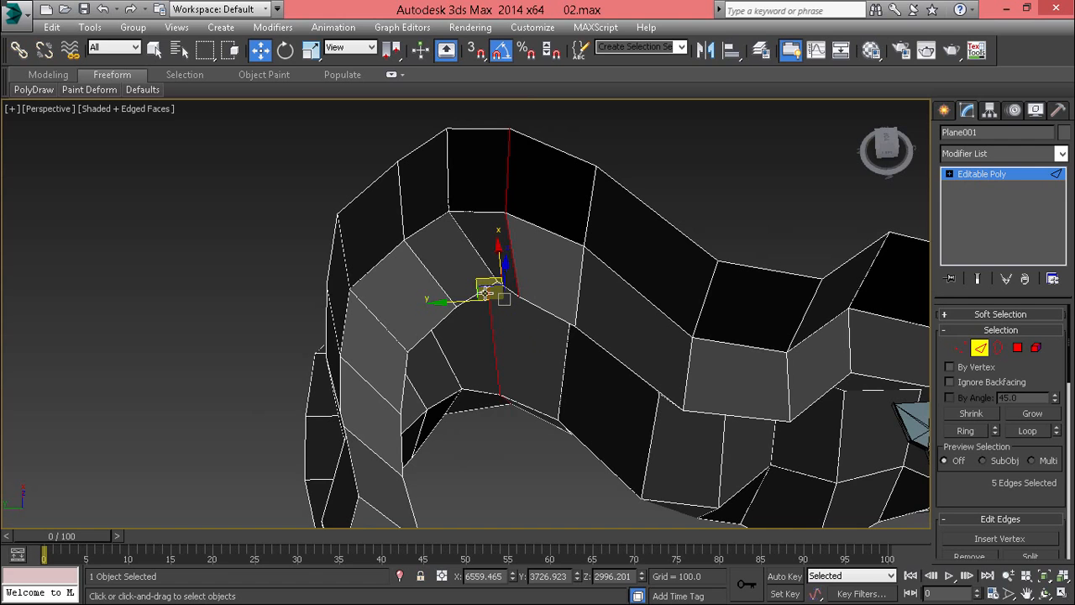
mouse_move(491, 277)
left_mouse_down()
mouse_move(506, 278)
mouse_move(497, 282)
left_mouse_up()
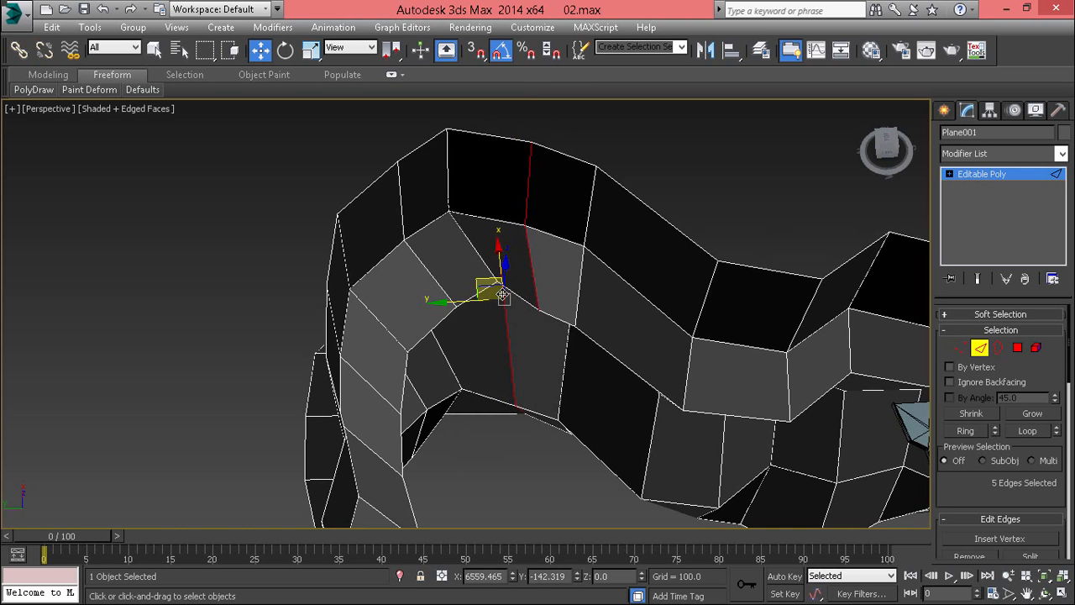
Remove the crowded vertical edge loop at the bend together with its vertices
middle_click_drag(497, 282, 461, 341, "alt")
scroll(483, 285, "up", 4)
double_click(460, 346)
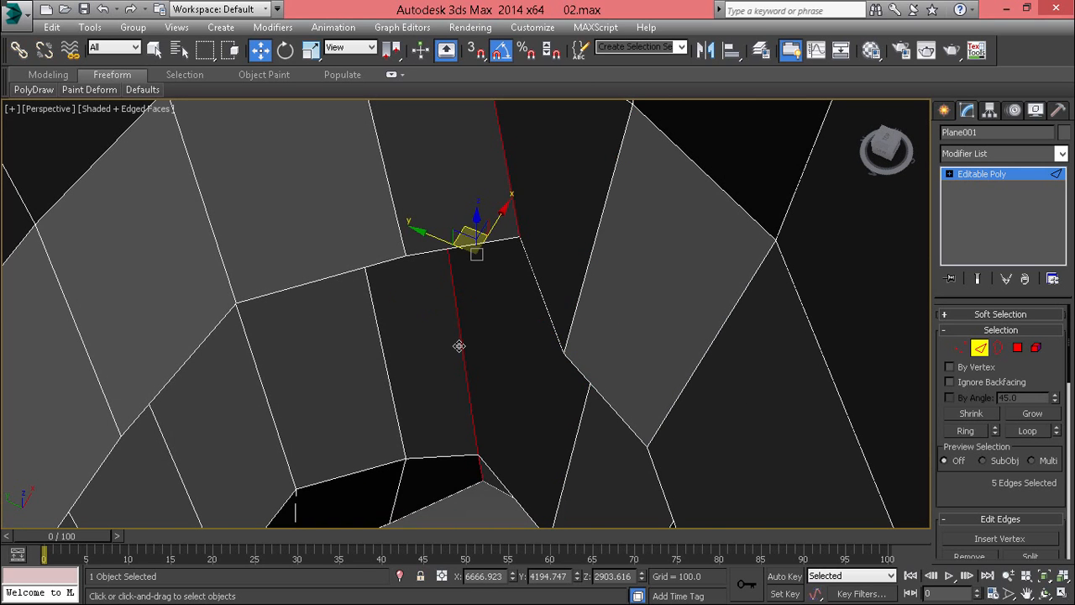
scroll(459, 346, "down", 4)
key("ctrl+BackSpace")
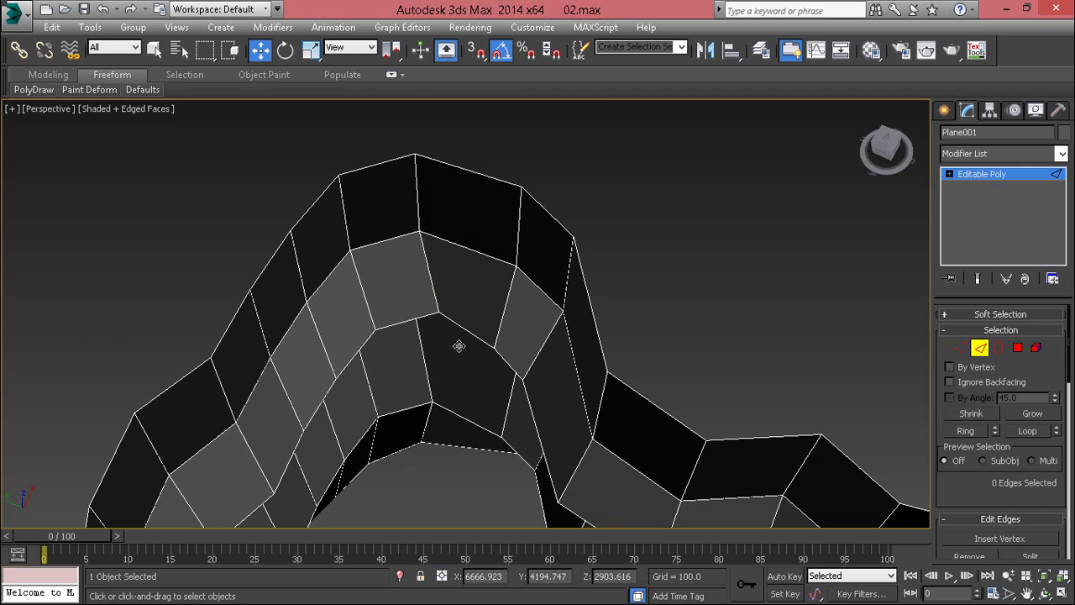
Rotate the vertical edge loop at the bend's peak about 25 degrees around Z and shift it to round the bend
double_click(430, 280)
scroll(429, 290, "up", 3)
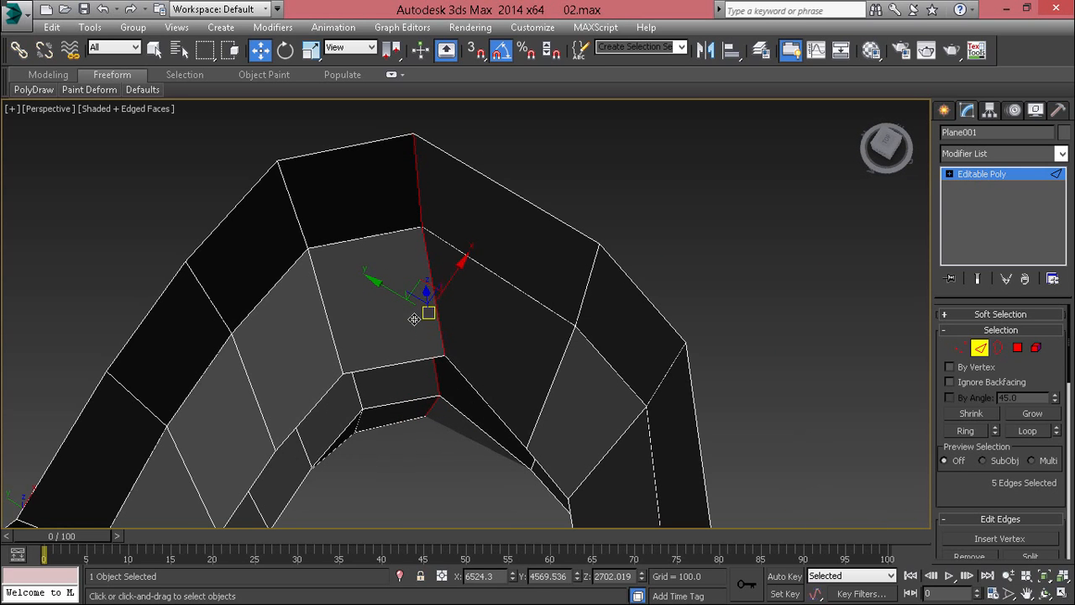
key("e")
mouse_move(462, 373)
left_mouse_down()
mouse_move(441, 374)
mouse_move(447, 367)
left_mouse_up()
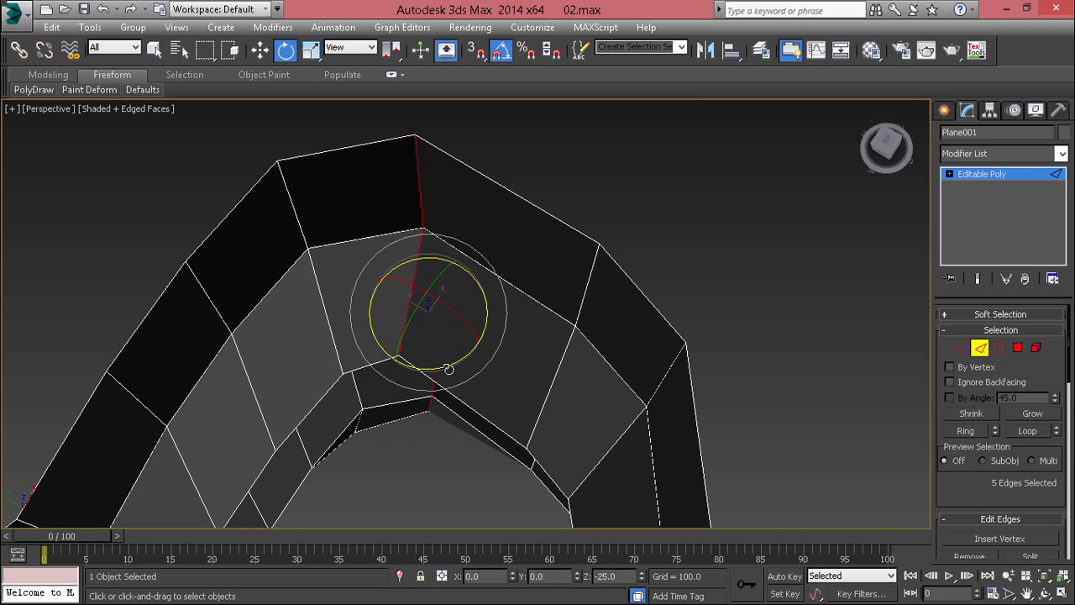
key("w")
left_click_drag(425, 280, 461, 278)
Remove a closely spaced vertical edge loop from the straighter stretch of wall leading into the bend, including its vertices
mouse_move(460, 278)
middle_mouse_down("alt")
mouse_move(559, 223)
mouse_move(454, 266)
middle_mouse_up("alt")
scroll(437, 291, "down", 3)
middle_click_drag(574, 273, 726, 212)
middle_click_drag(636, 233, 489, 309, "alt")
left_click(503, 284)
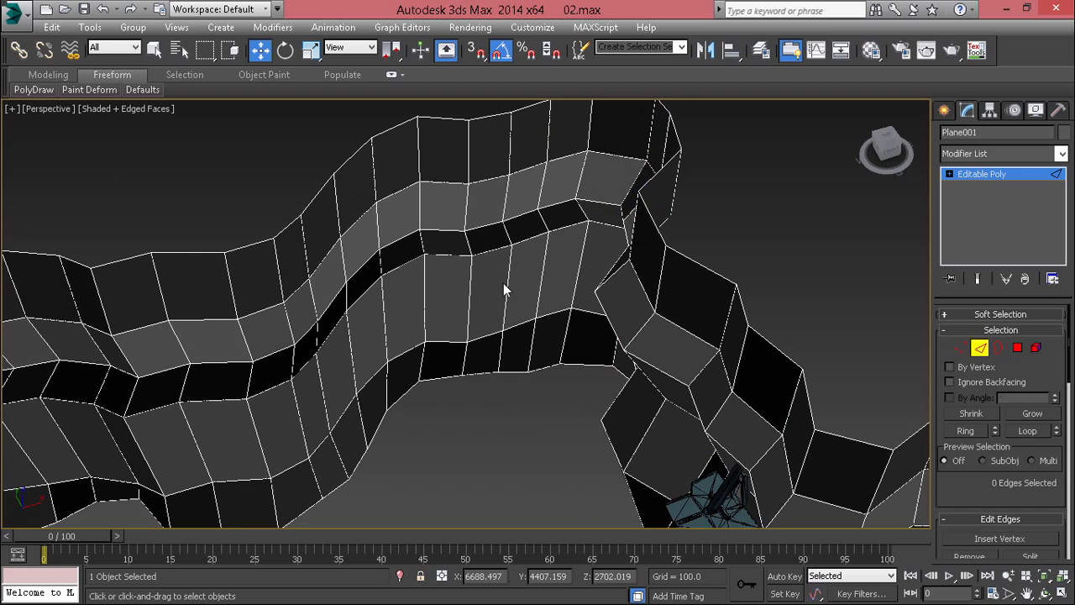
double_click(504, 291)
key("ctrl+BackSpace")
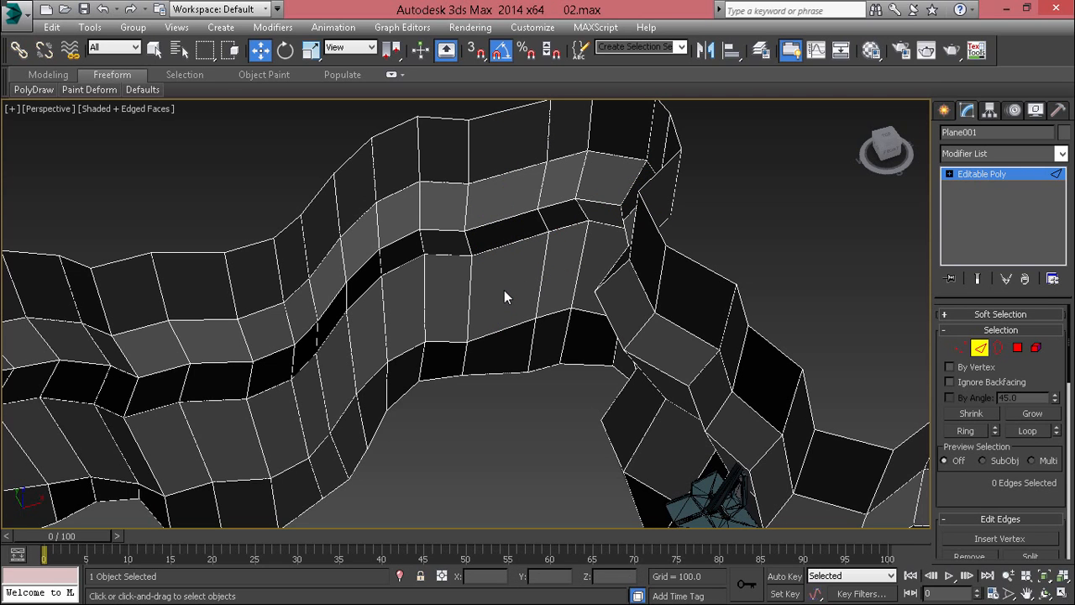
Rotate the vertical edge loop just before the sharp bend square to the wall and move it outward to round the curve
double_click(546, 259)
scroll(530, 260, "down", 3)
middle_click_drag(531, 217, 528, 257, "alt")
scroll(538, 243, "up", 3)
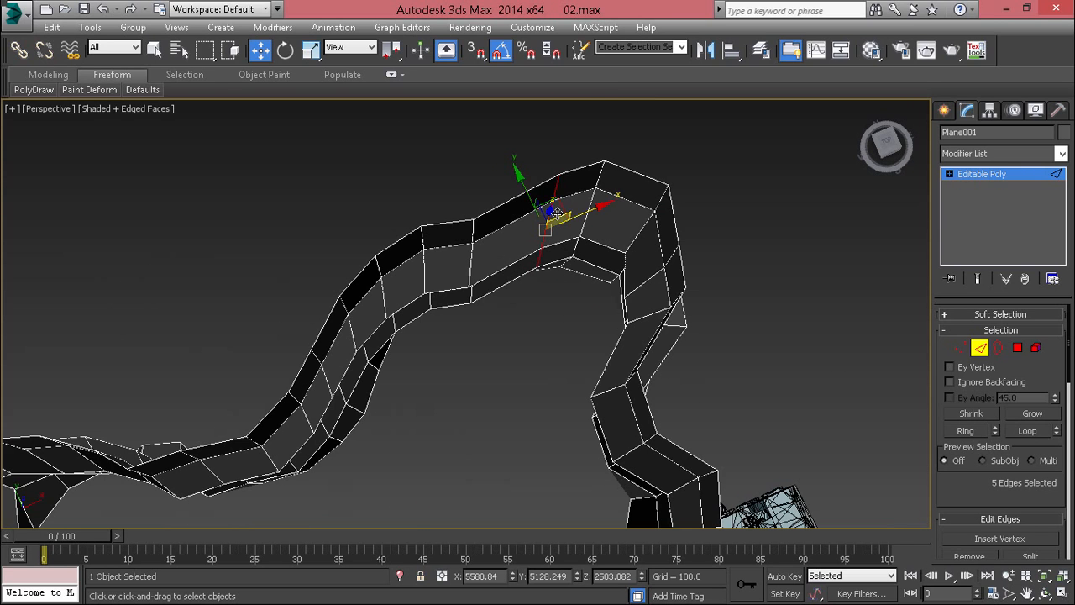
key("e")
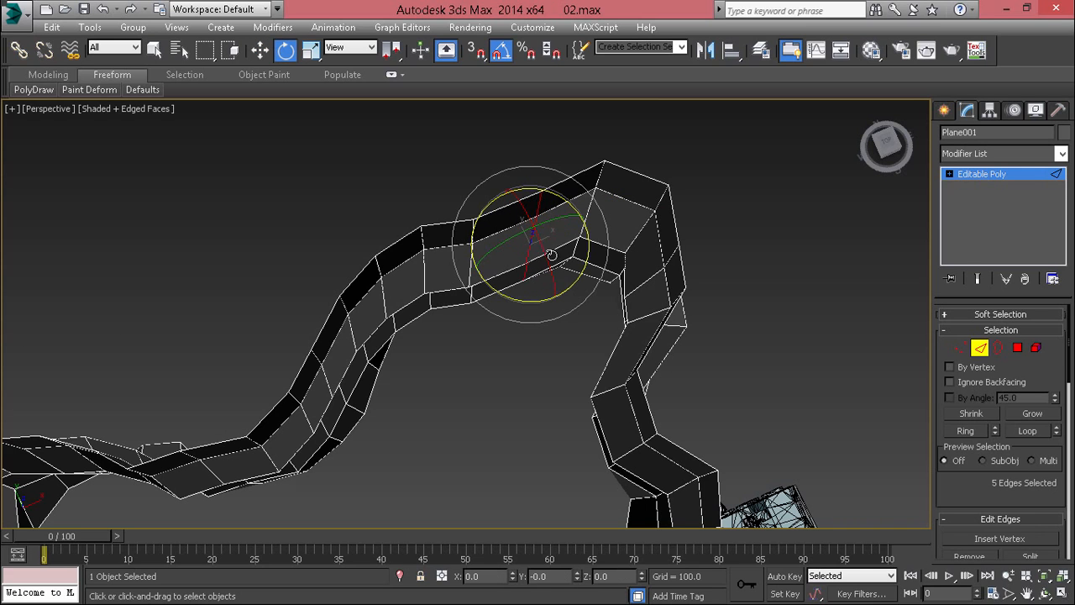
key("w")
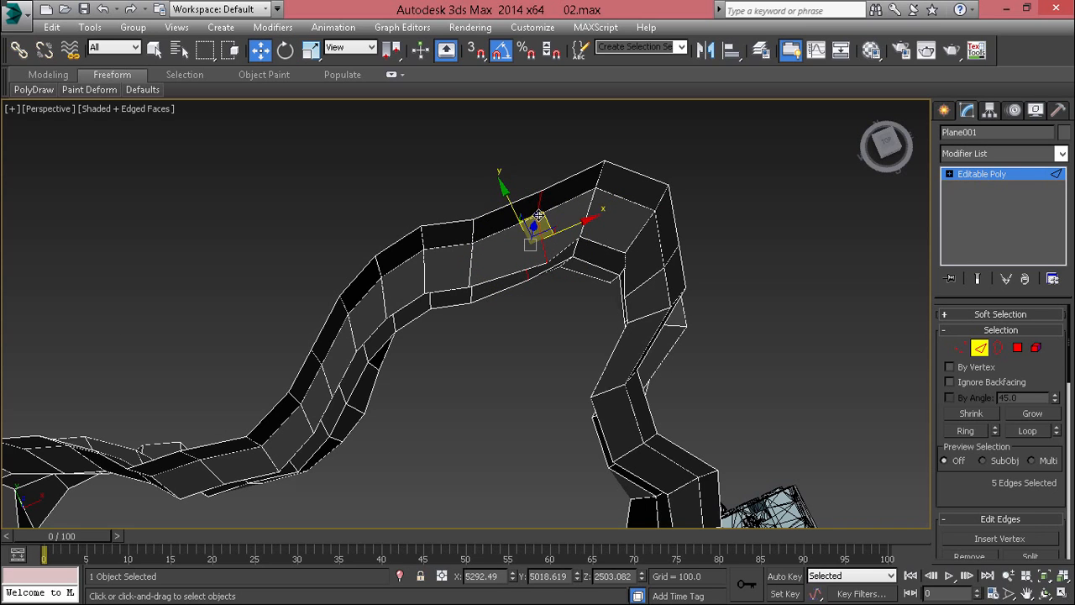
left_click_drag(539, 216, 523, 210)
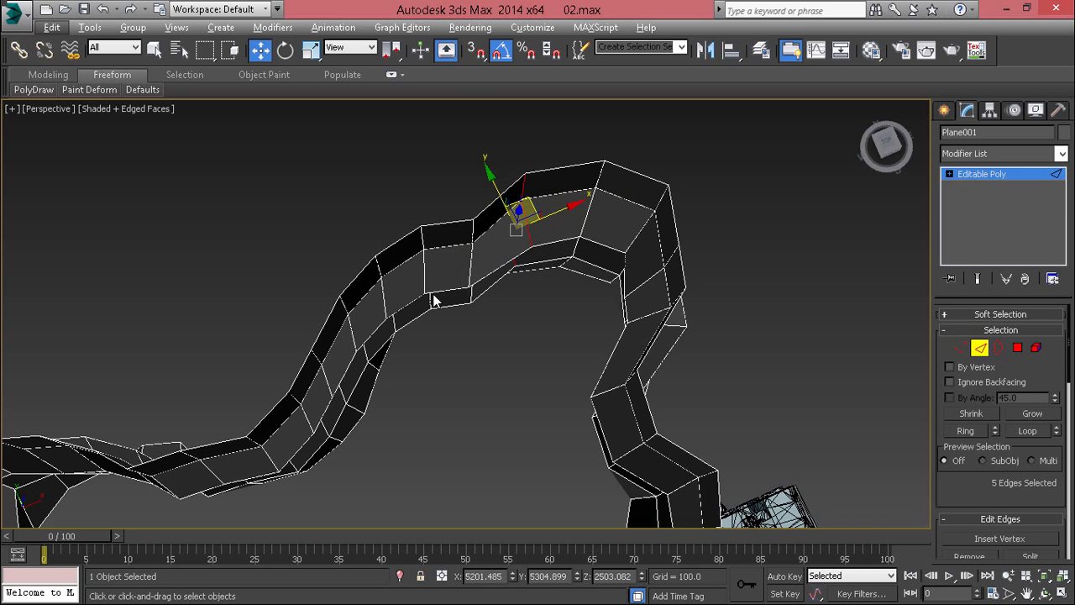
Remove the surplus vertical edge loop with its vertices on the sloping stretch between two curves of the wall
middle_click_drag(433, 296, 467, 239, "alt")
middle_click_drag(467, 238, 399, 299, "alt")
double_click(386, 284)
key("ctrl+BackSpace")
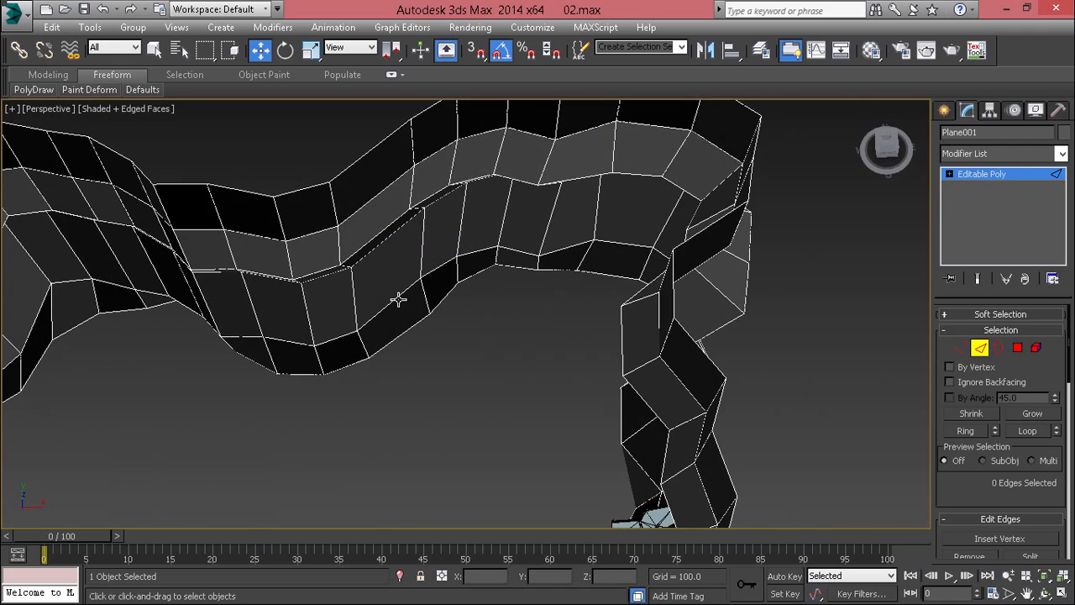
Move the vertical edge loop next to the widened gap down the slope and rotate it around Z to follow the wall
double_click(424, 242)
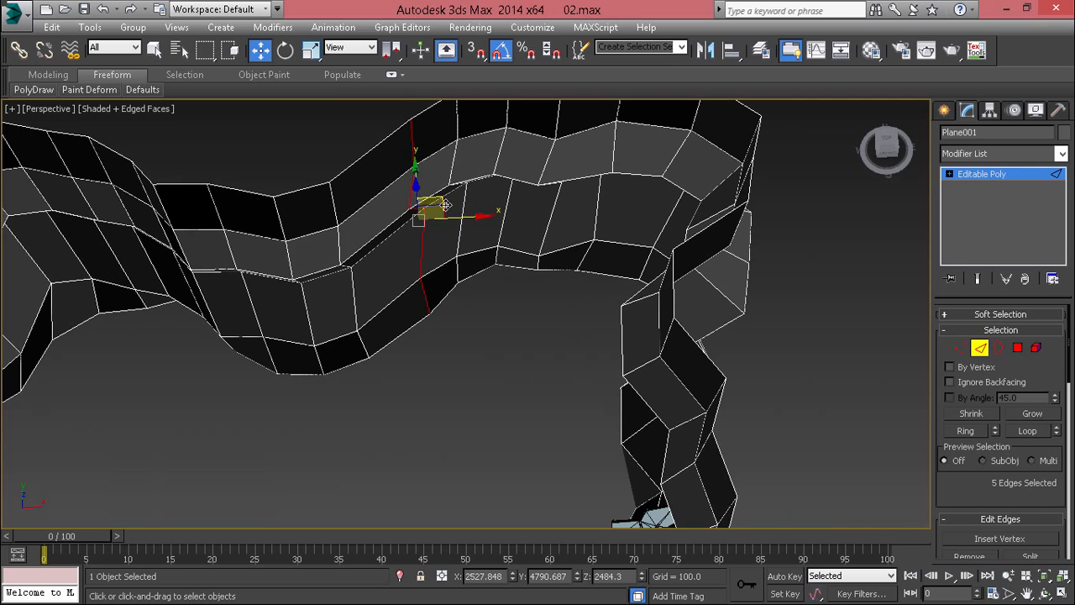
left_click_drag(445, 205, 428, 221)
key("e")
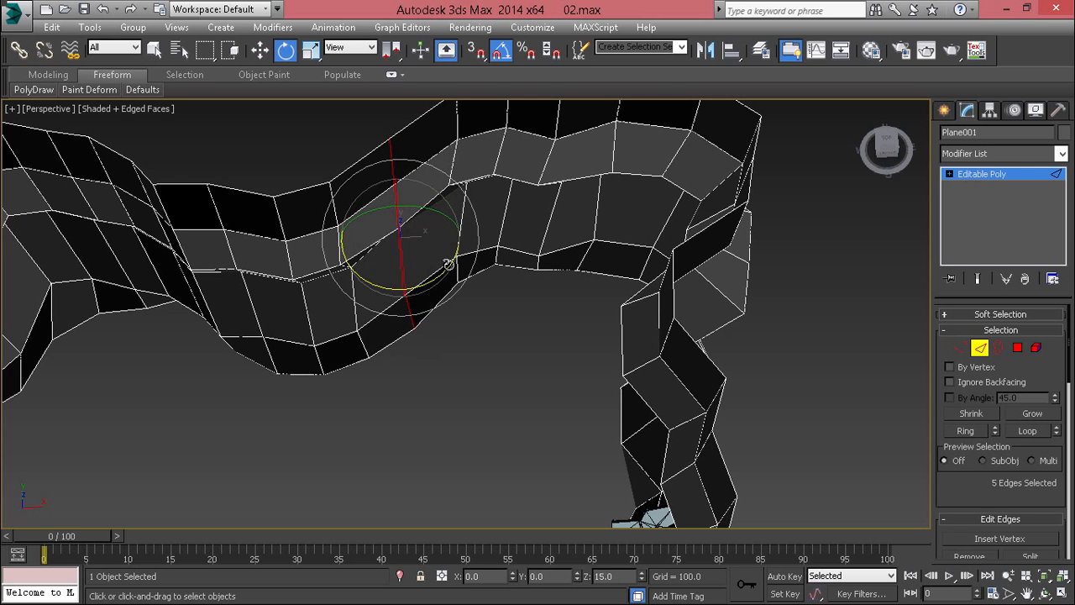
key("w")
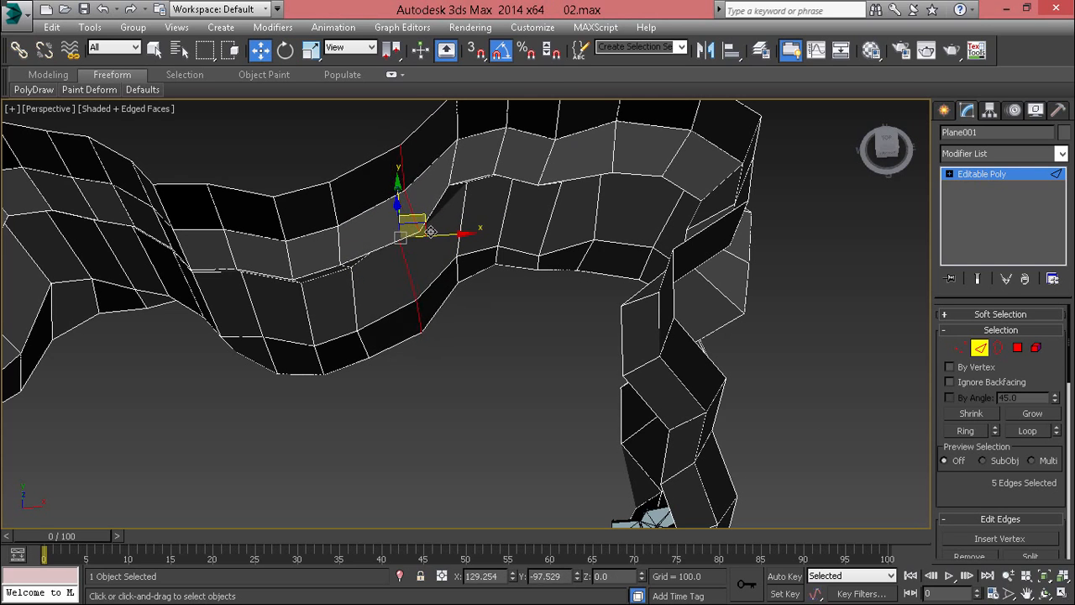
Remove the vertical edge loop with its vertices just before the wall's inward dip
middle_click_drag(348, 271, 424, 330)
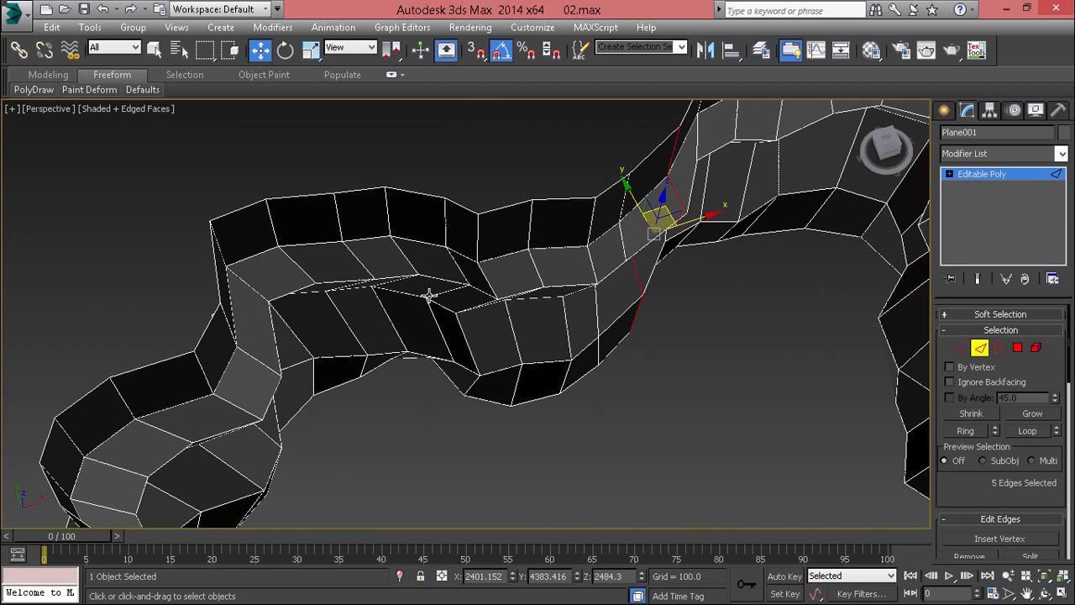
left_click(444, 291)
key("BackSpace")
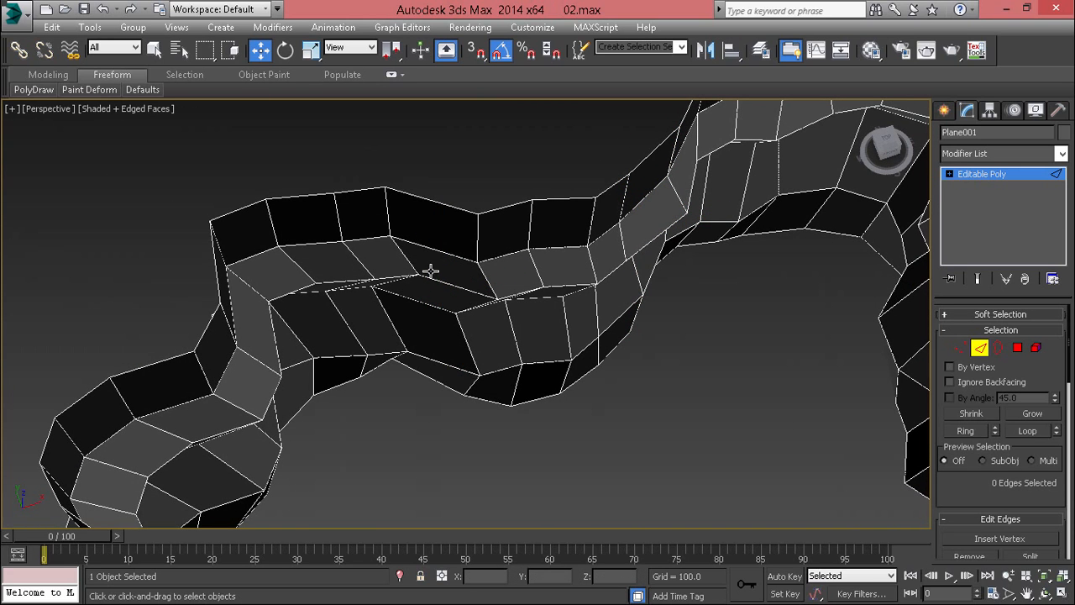
Select the two neighbouring slanted edge loops before the dip, rotate them upright together and shift them toward the dip
left_click(399, 253)
left_click(351, 258, "shift")
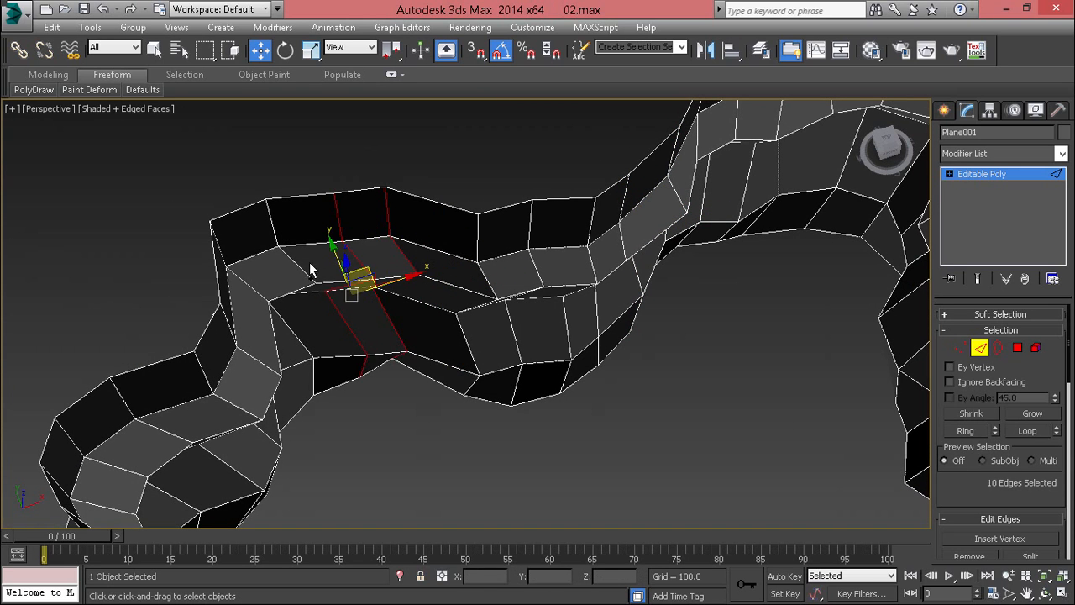
key("e")
left_click_drag(404, 313, 380, 345)
key("w")
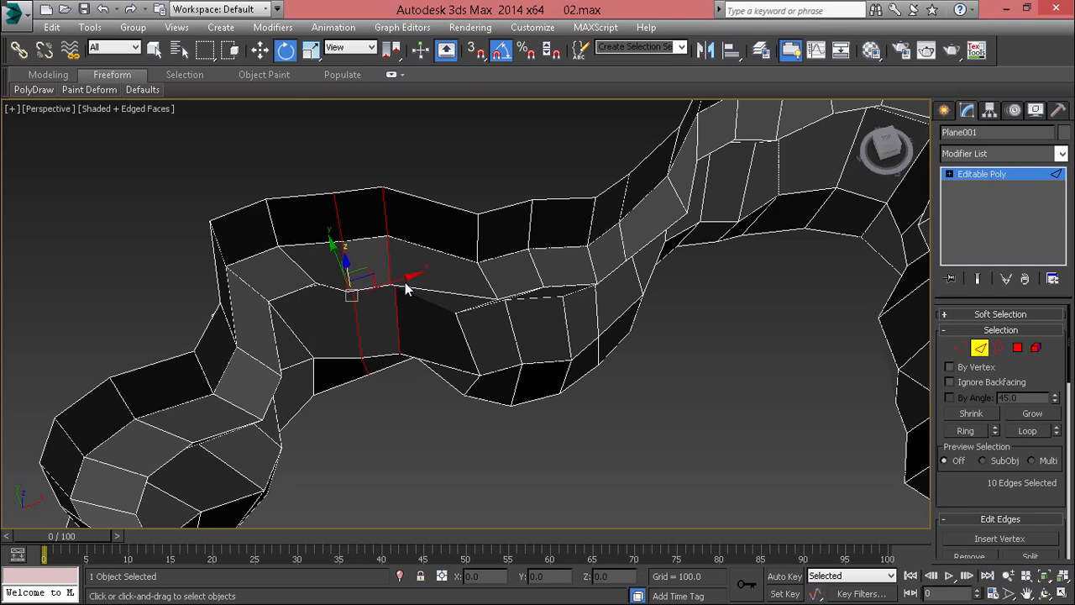
left_click_drag(366, 270, 388, 268)
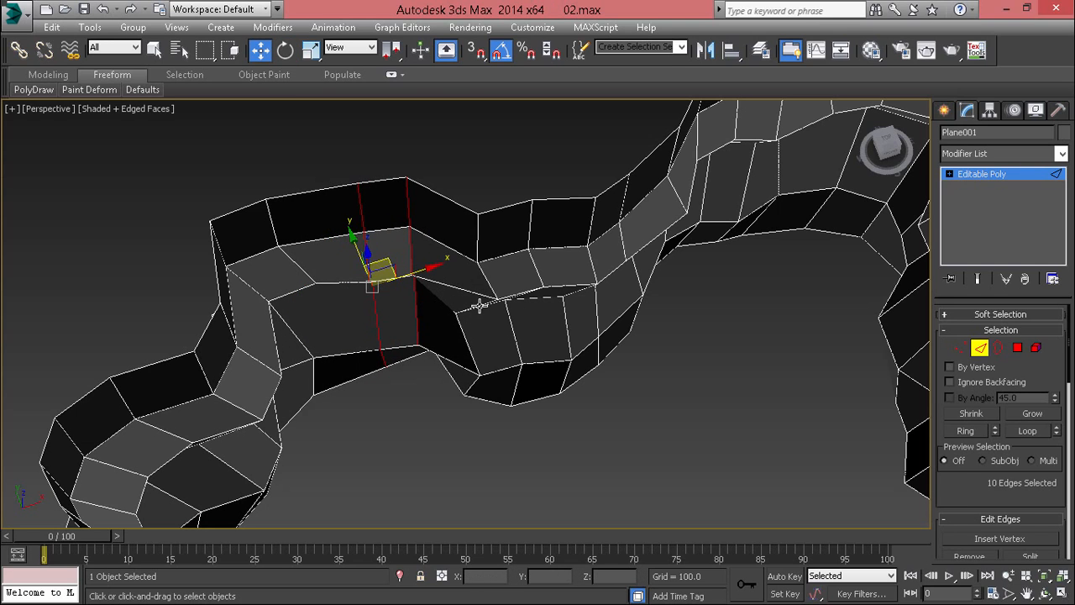
Straighten the vertical edge loop at the dip's inner corner by rotating it around Z, and nudge it into the corner
double_click(478, 306)
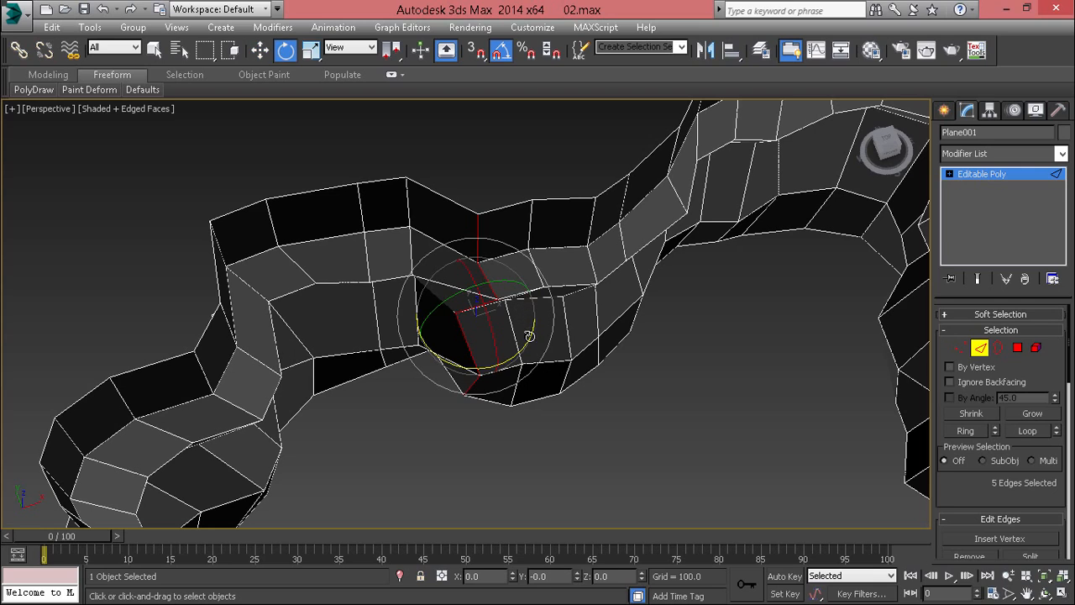
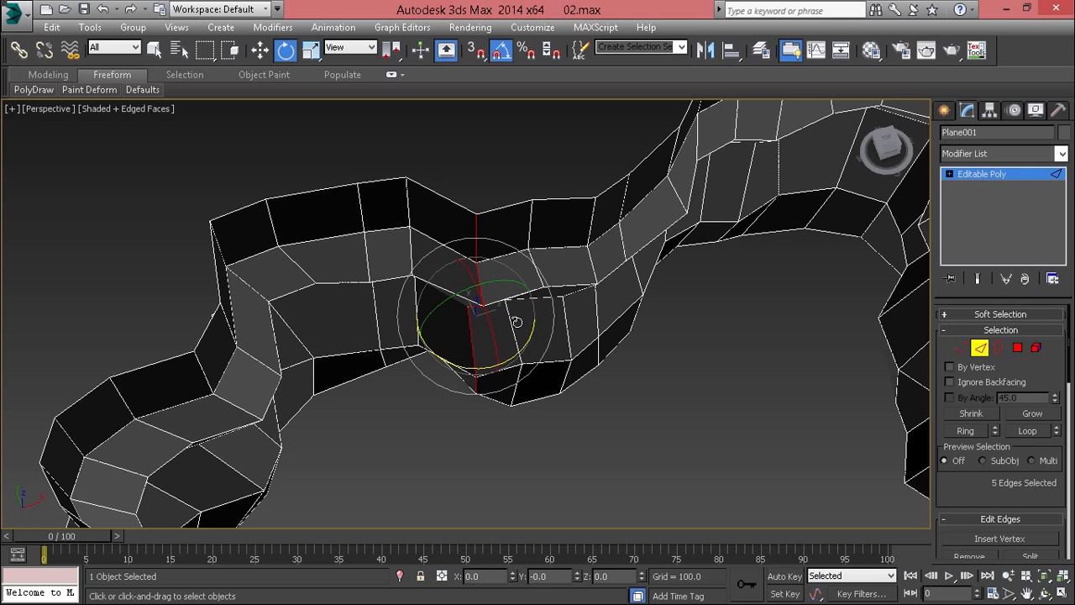
key("w")
left_click_drag(491, 296, 485, 299)
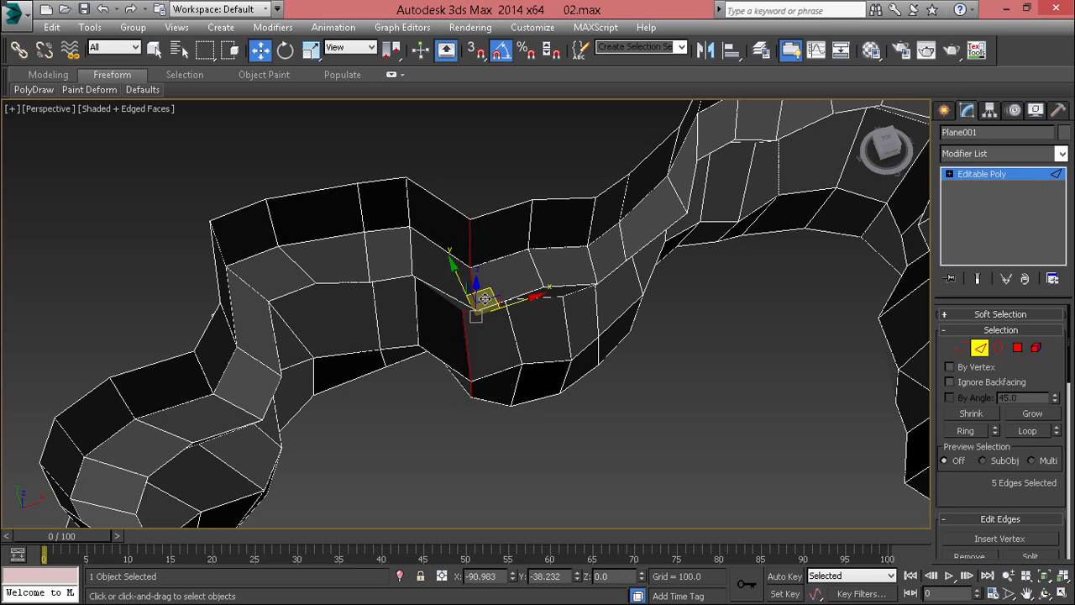
Move the middle vertical edge loop of the outward bend outward so the wall curves more smoothly
left_click(368, 258)
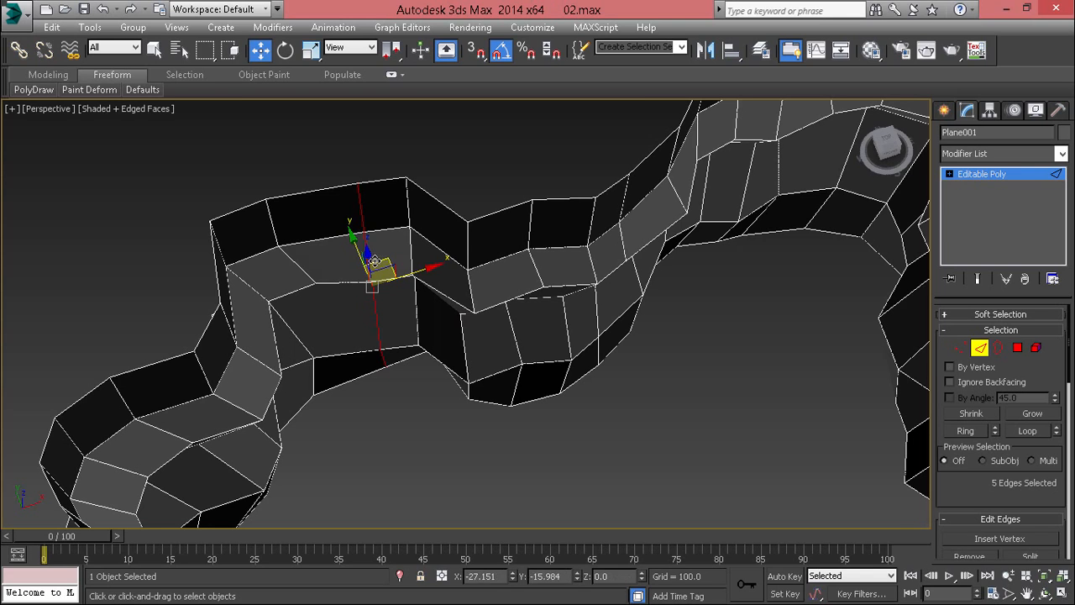
middle_click_drag(374, 263, 515, 287, "alt")
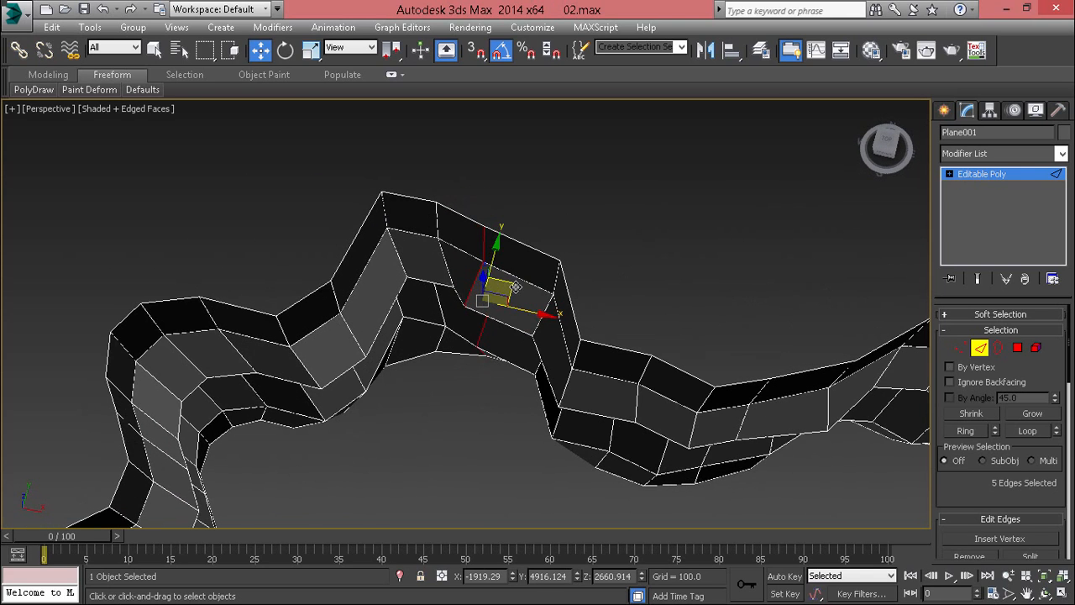
left_click_drag(524, 294, 538, 300)
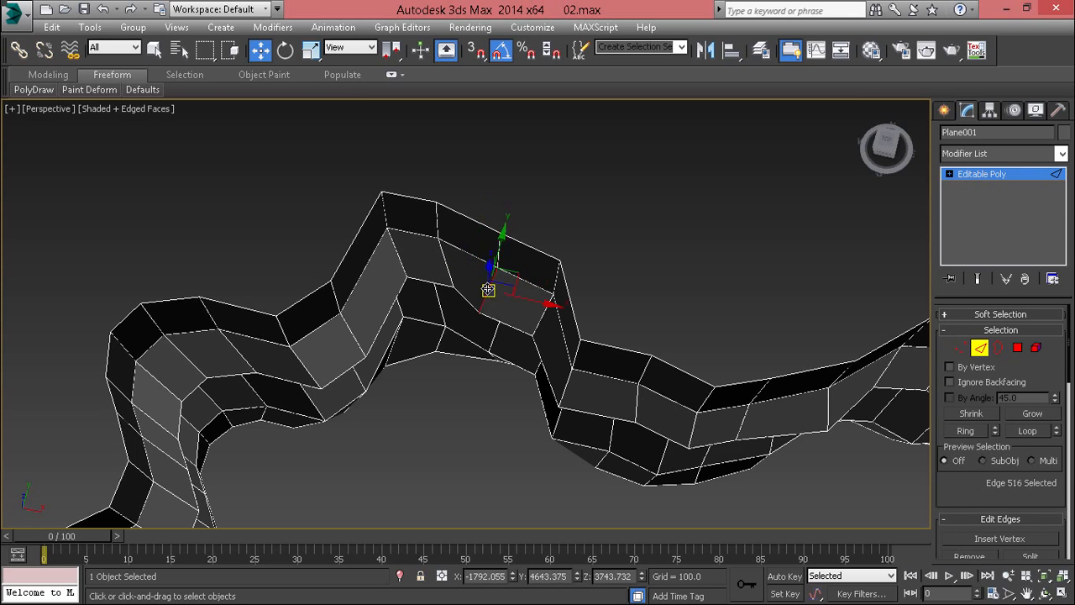
Remove the edge loop at the sharp outer corner and shift the adjacent loop into the gap to soften the bend
left_click_drag(462, 270, 458, 280)
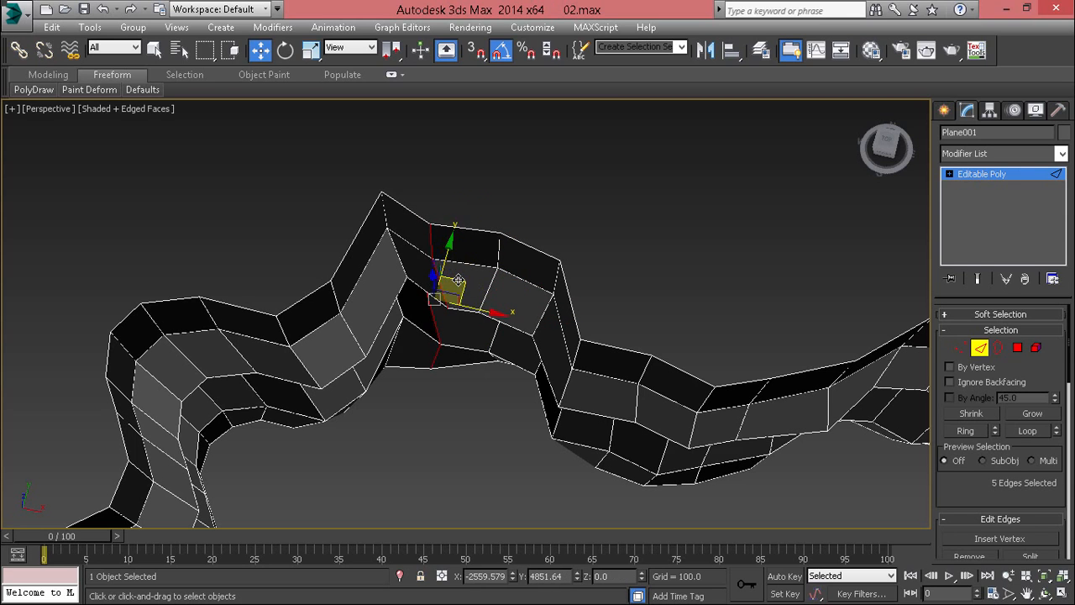
left_click(405, 267)
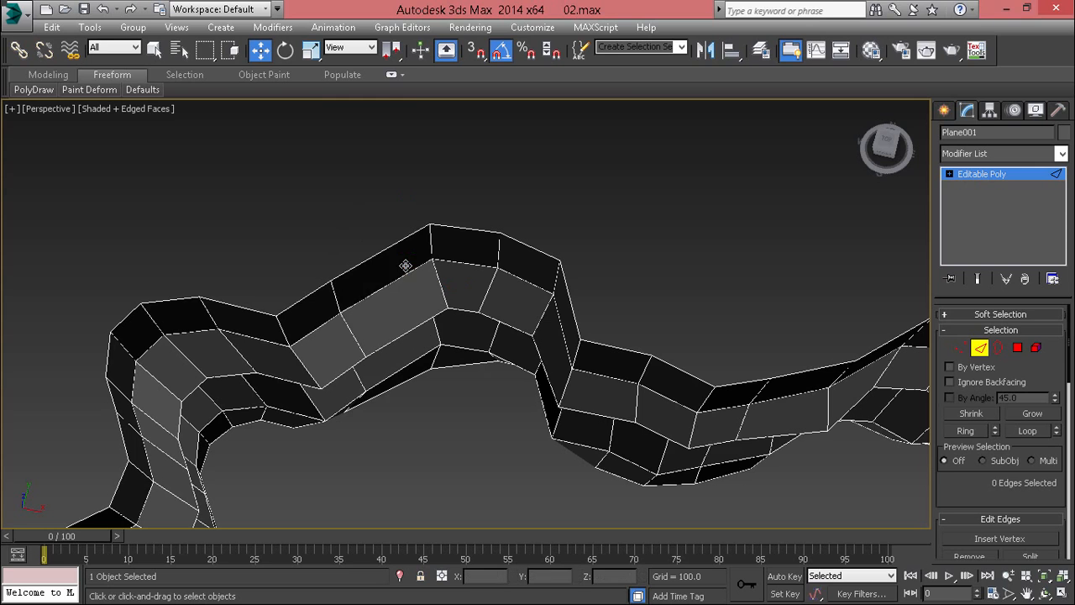
middle_click_drag(404, 259, 385, 277, "alt")
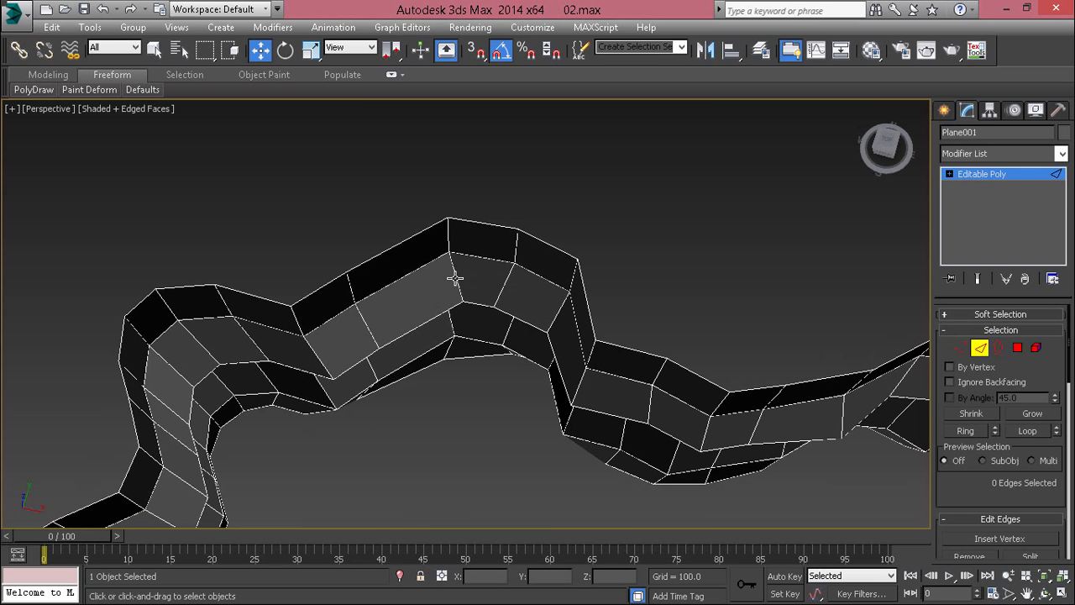
left_click_drag(477, 275, 442, 290)
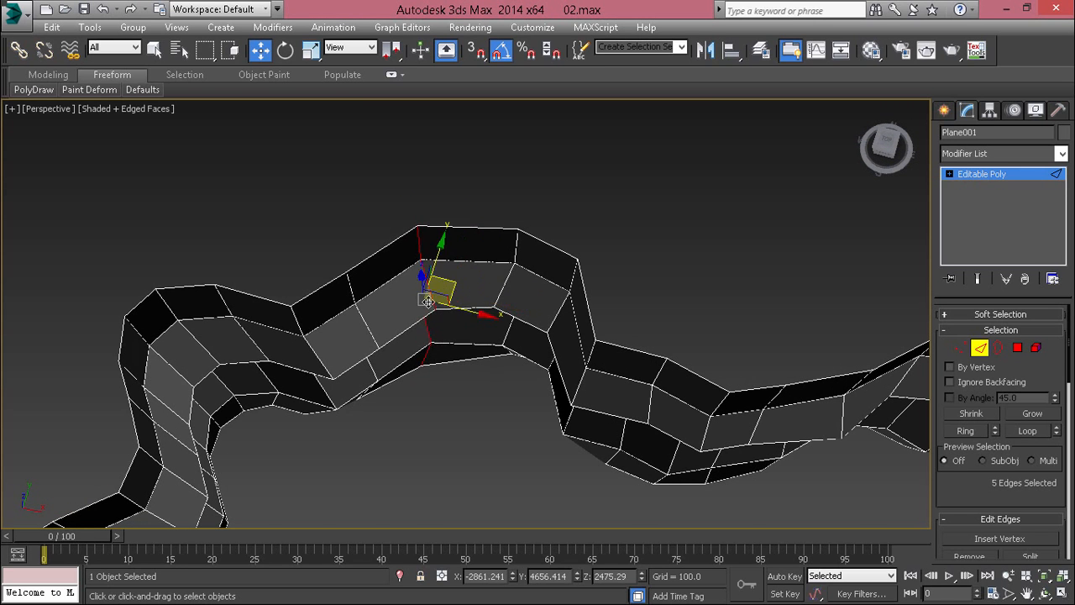
Remove the vertical edge loop with its vertices from the long straight stretch between the next two bends
scroll(420, 288, "down", 5)
scroll(399, 288, "up", 10)
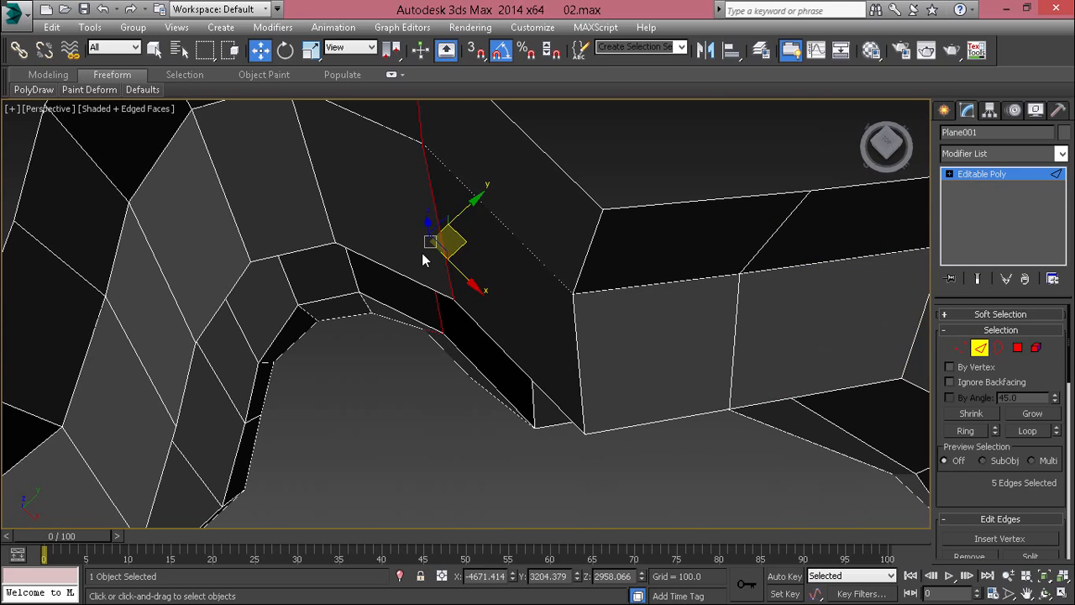
left_click(422, 253)
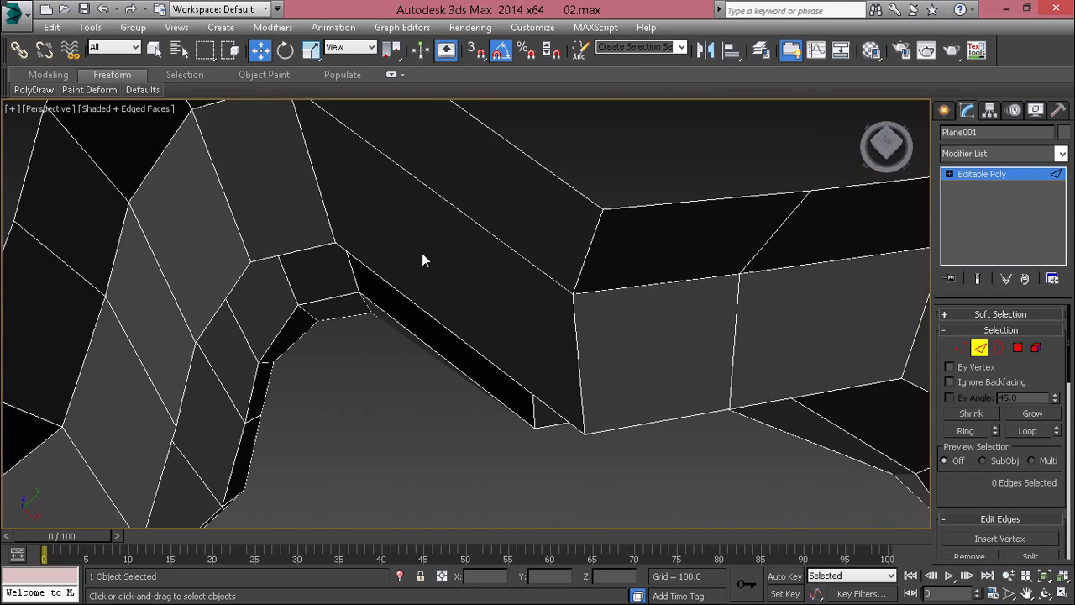
middle_click_drag(422, 253, 403, 296, "alt")
double_click(415, 278)
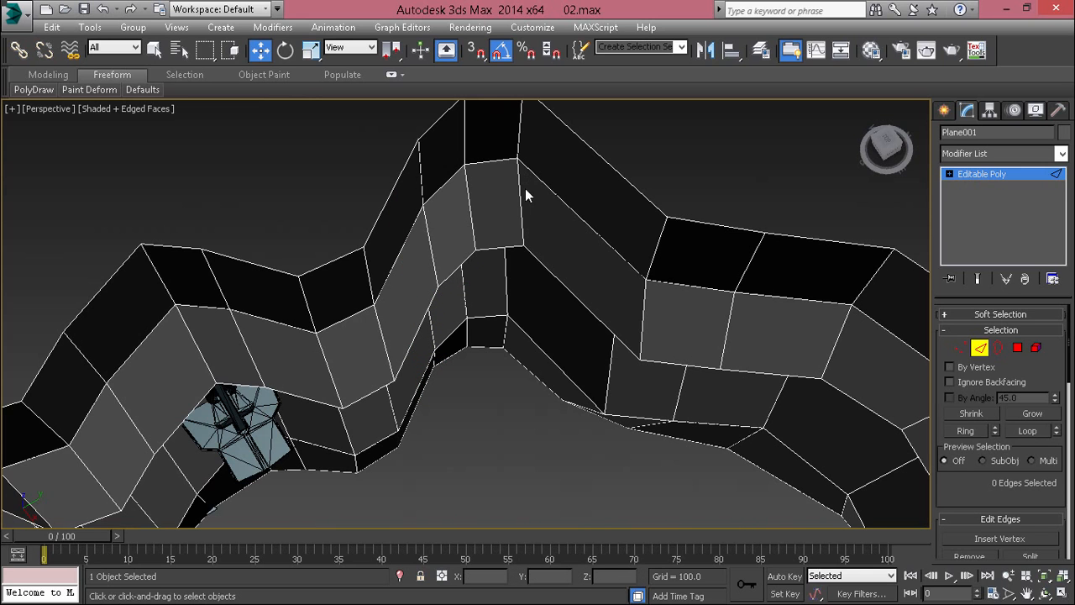
Shift the vertical edge loop at the outer bend's corner along the long straight stretch to even out the spacing
left_click_drag(549, 244, 585, 275)
scroll(562, 290, "down", 5)
middle_click_drag(557, 293, 492, 300, "alt")
middle_click_drag(301, 301, 527, 352)
scroll(467, 245, "up", 4)
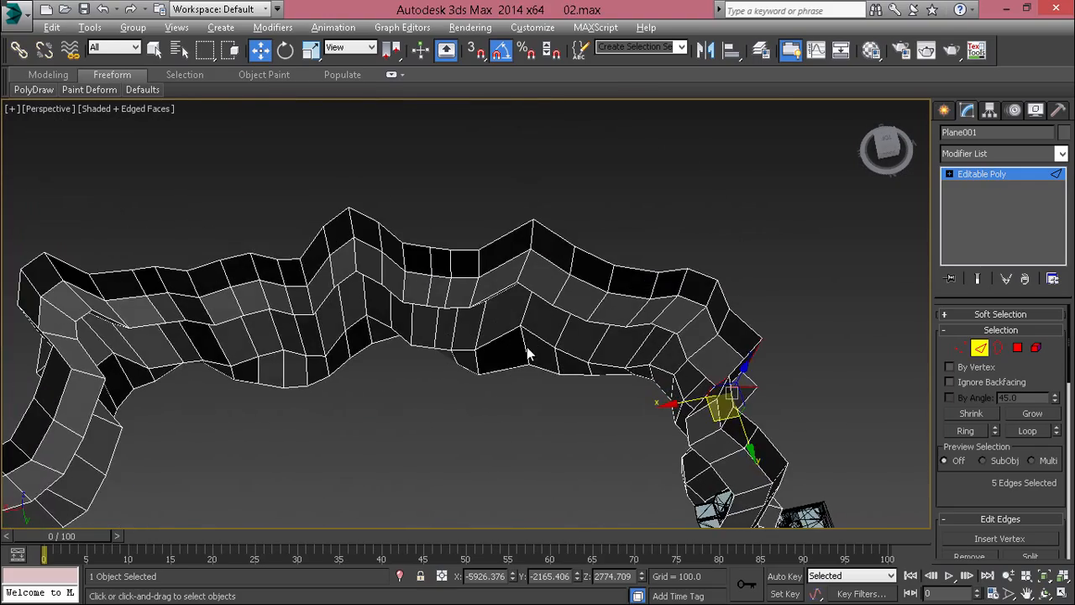
Examine the vertical edge loops along the remaining bends of the canyon wall for uneven spacing or overlaps
scroll(437, 307, "up", 3)
left_click(437, 307)
double_click(437, 307)
scroll(438, 307, "down", 3)
middle_click_drag(438, 307, 710, 323)
middle_click_drag(709, 323, 376, 454, "alt")
scroll(377, 301, "up", 3)
scroll(376, 300, "down", 3)
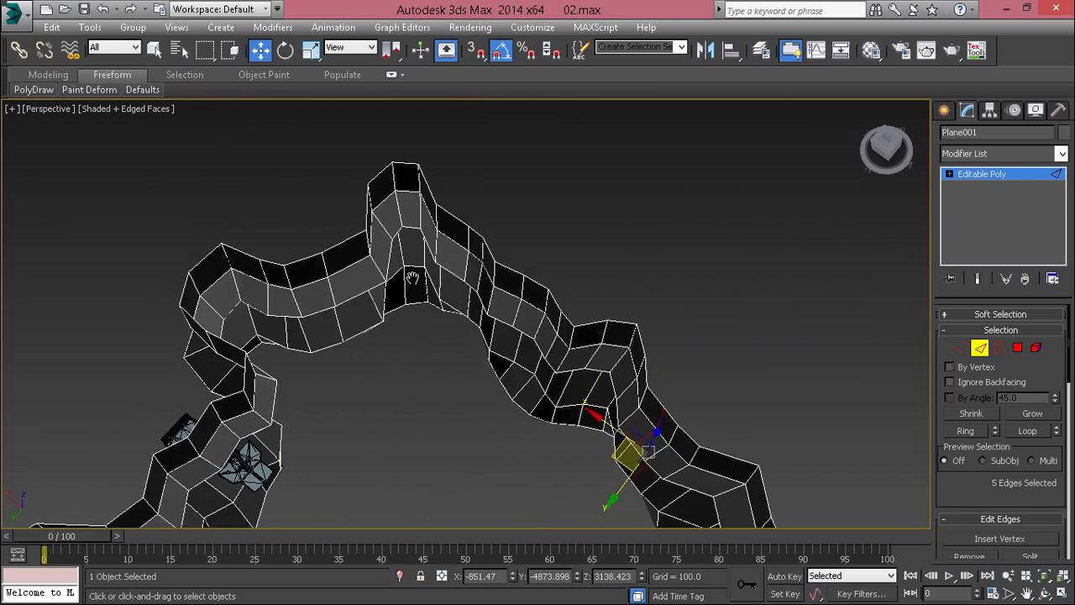
mouse_move(413, 280)
middle_mouse_down("alt")
mouse_move(367, 254)
mouse_move(339, 259)
mouse_move(368, 252)
mouse_move(293, 117)
mouse_move(159, 119)
mouse_move(293, 168)
mouse_move(326, 204)
mouse_move(409, 204)
mouse_move(420, 220)
mouse_move(334, 196)
mouse_move(353, 211)
mouse_move(312, 244)
mouse_move(365, 317)
mouse_move(313, 310)
mouse_move(317, 329)
mouse_move(283, 291)
mouse_move(246, 202)
middle_mouse_up("alt")
scroll(271, 147, "up", 3)
scroll(326, 205, "up", 3)
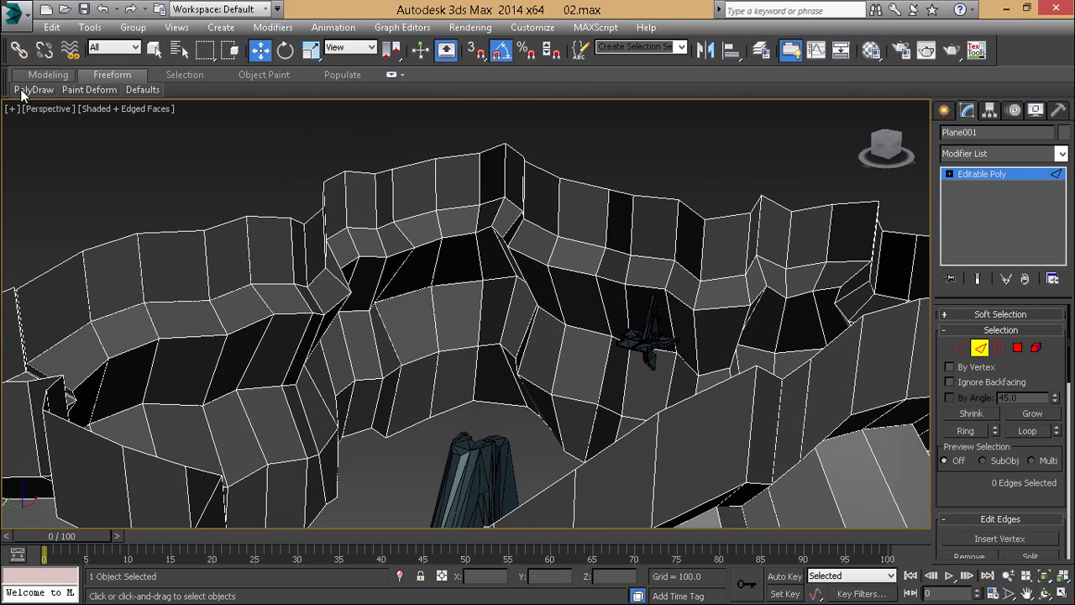
left_click(46, 75)
mouse_move(185, 91)
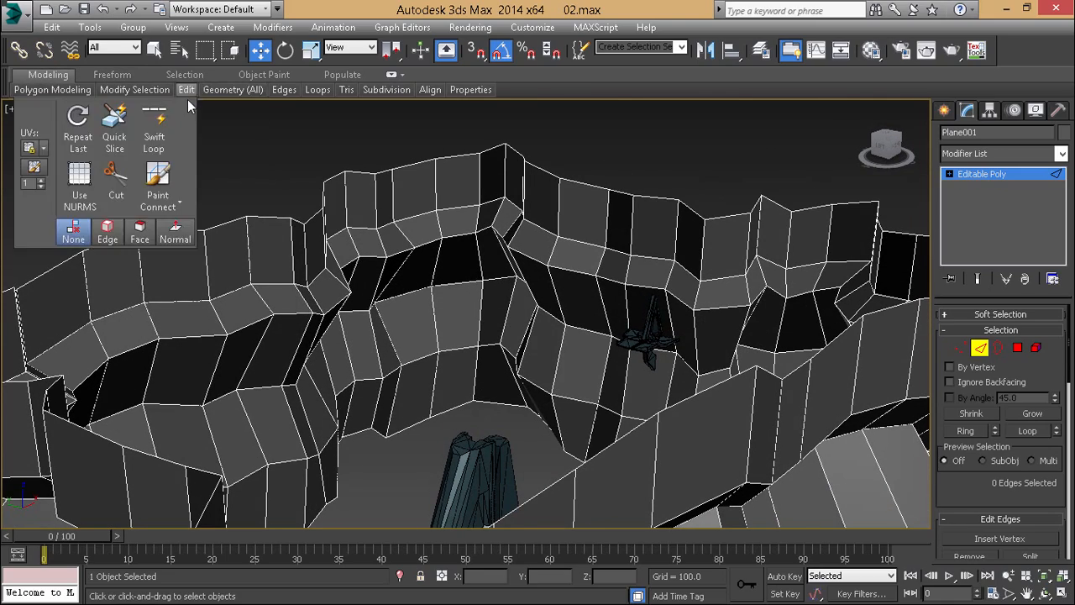
left_click(160, 137)
middle_click_drag(353, 235, 484, 390, "alt")
scroll(468, 339, "down", 3)
scroll(467, 264, "down", 3)
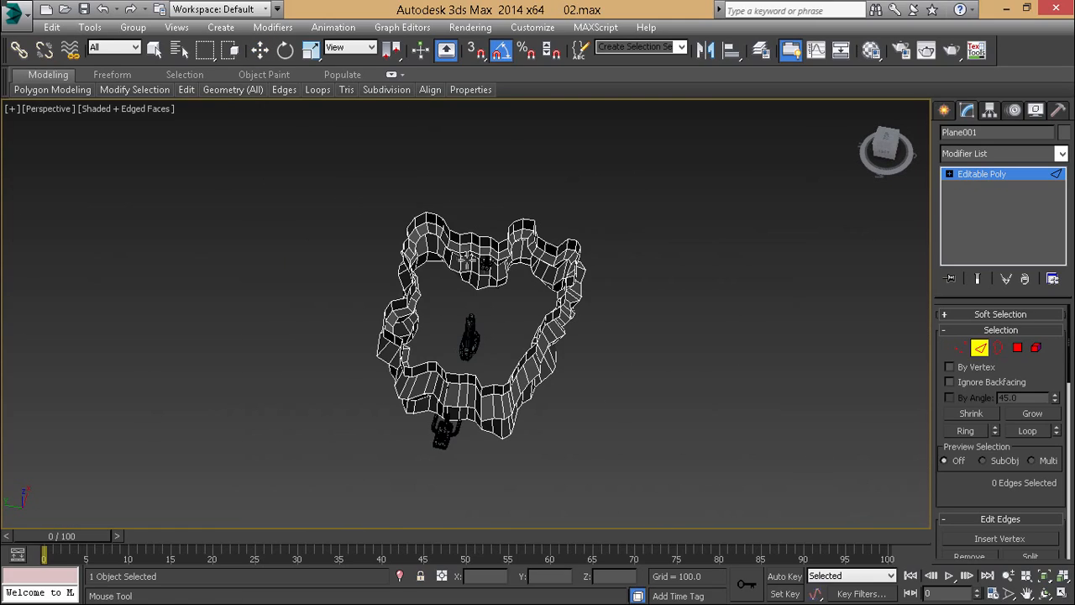
scroll(475, 263, "up", 10)
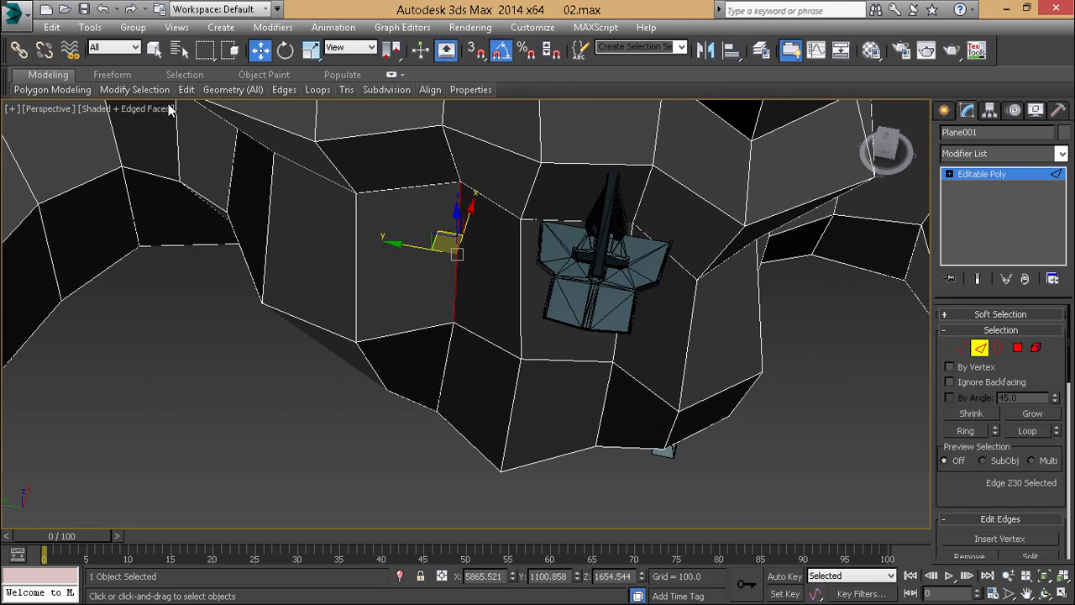
mouse_move(135, 89)
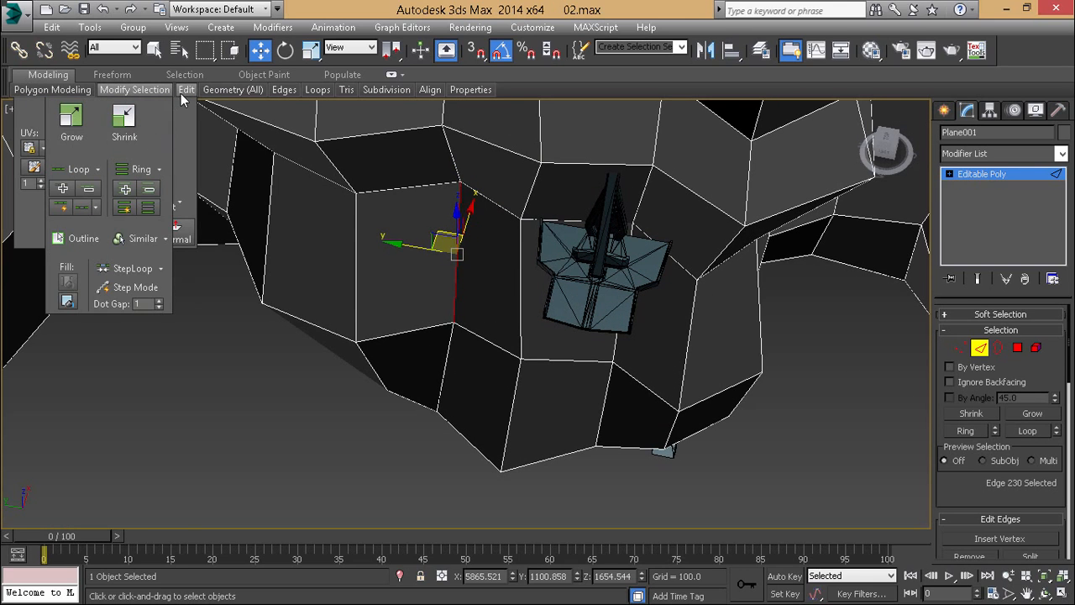
mouse_move(186, 89)
left_click(154, 128)
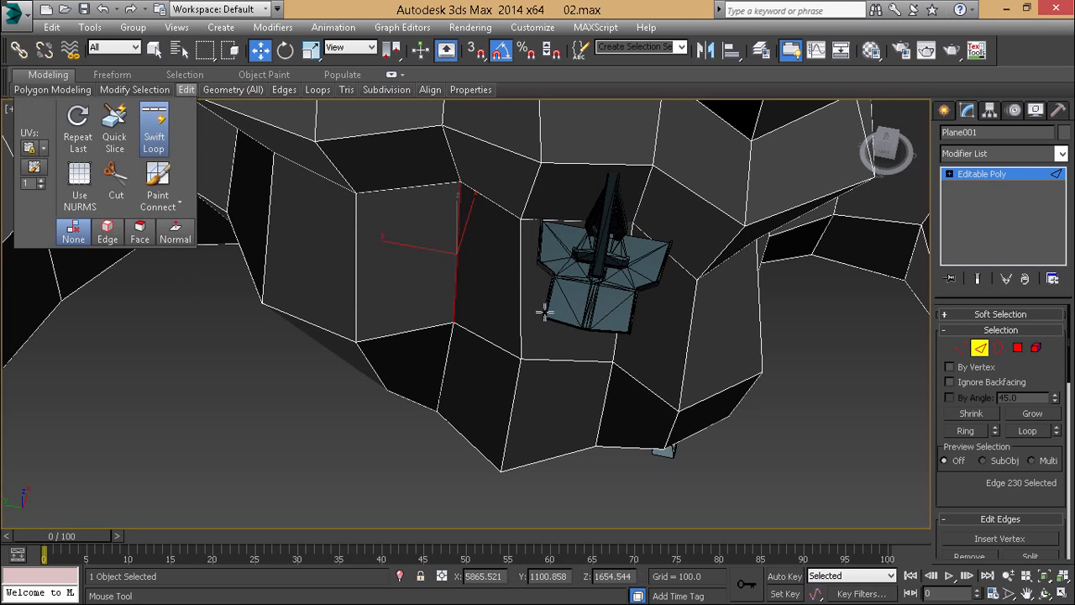
scroll(492, 275, "down", 15)
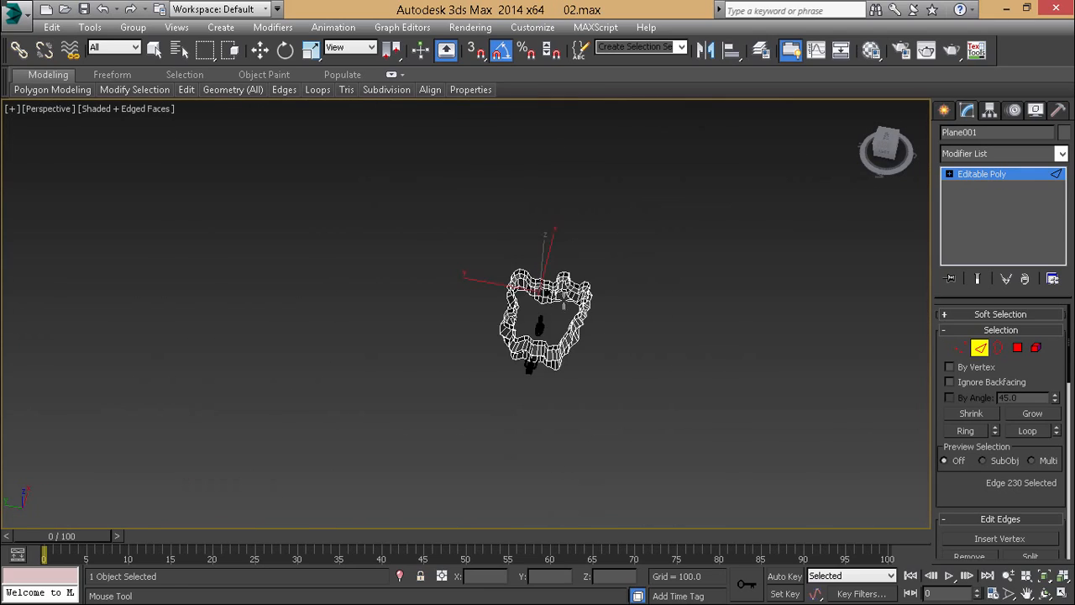
scroll(569, 292, "up", 10)
scroll(545, 353, "down", 6)
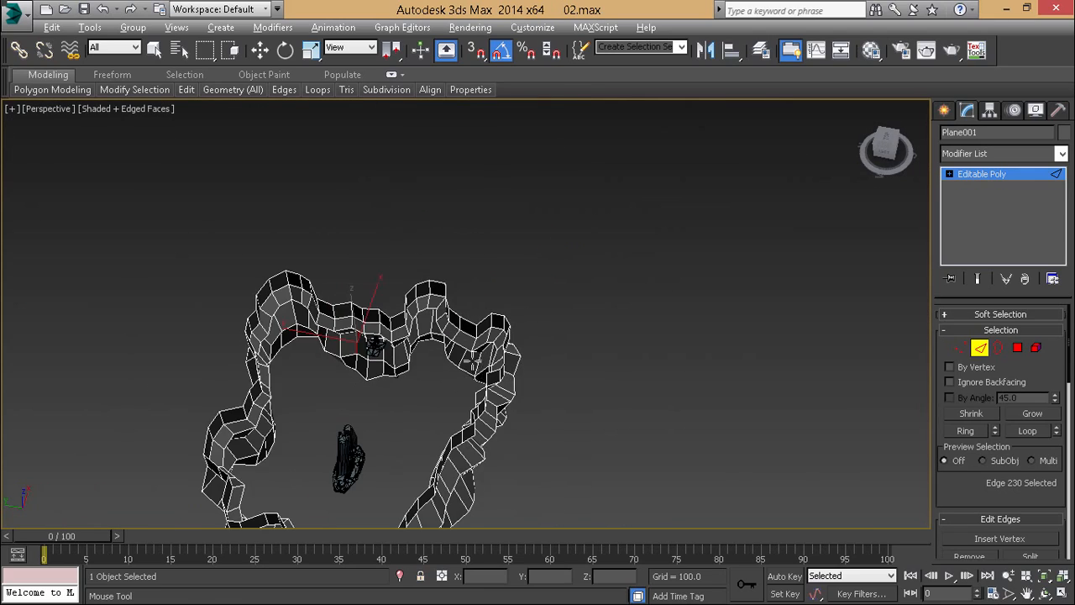
Select all polygons of the canyon wall and flip their normals to face inward
key("4")
key("ctrl+a")
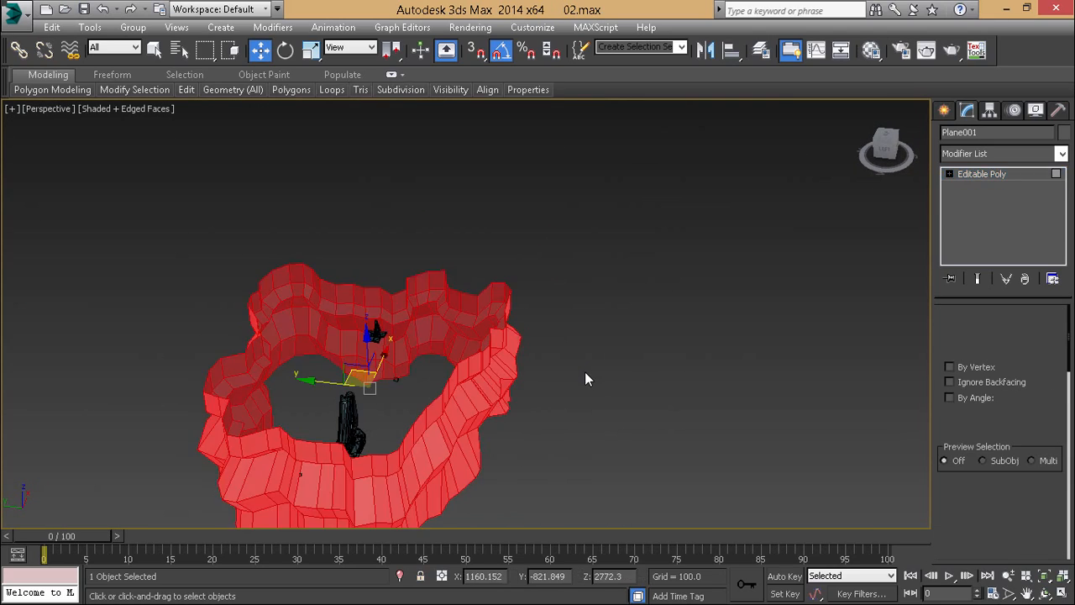
middle_click_drag(584, 371, 633, 322)
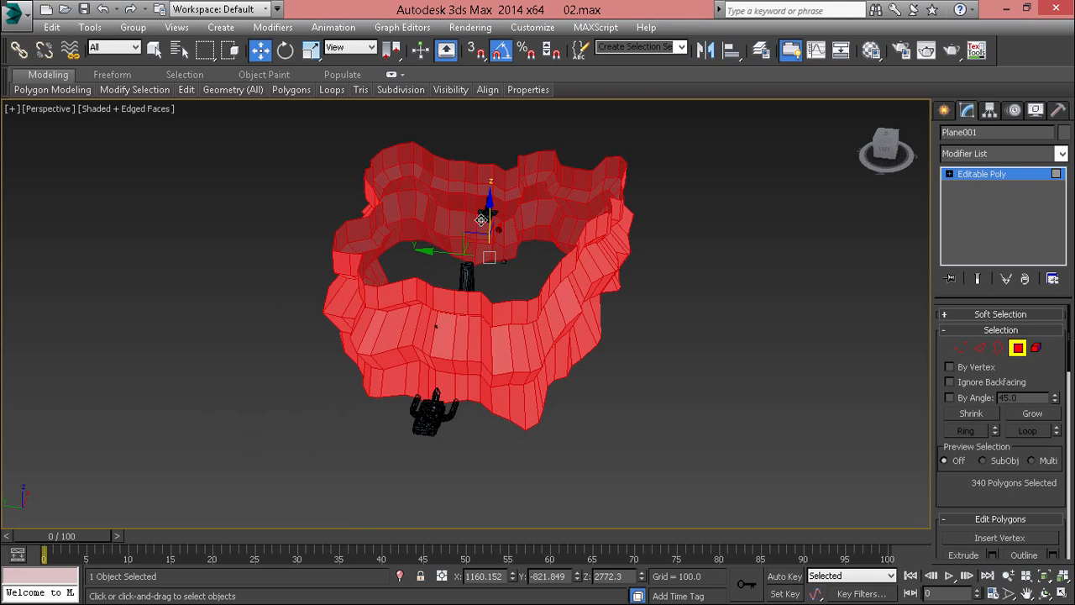
left_click_drag(1006, 487, 1001, 324)
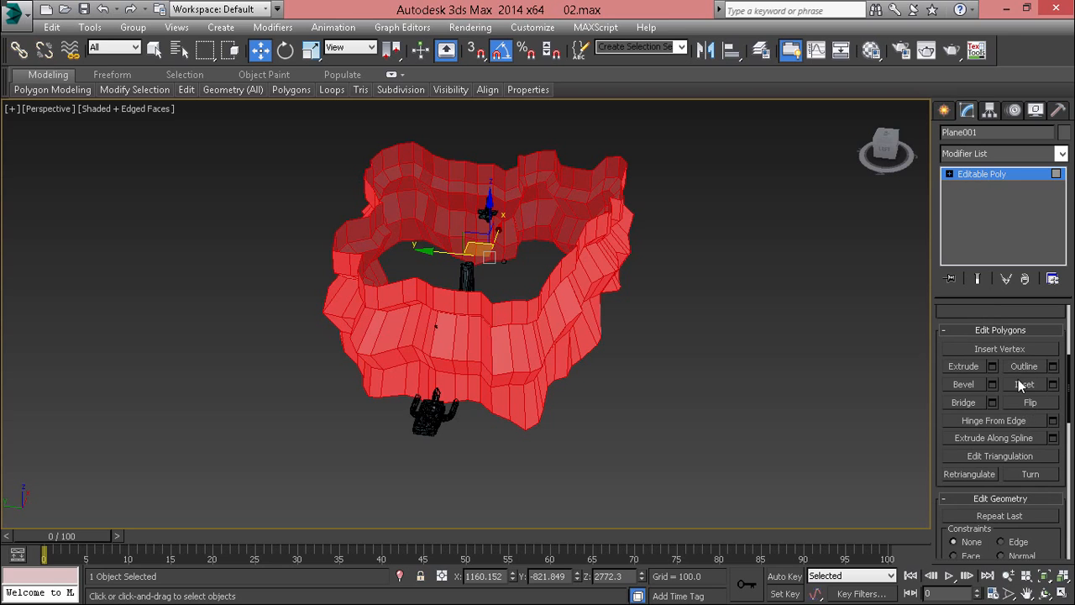
scroll(1018, 412, "down", 5)
scroll(1020, 421, "down", 5)
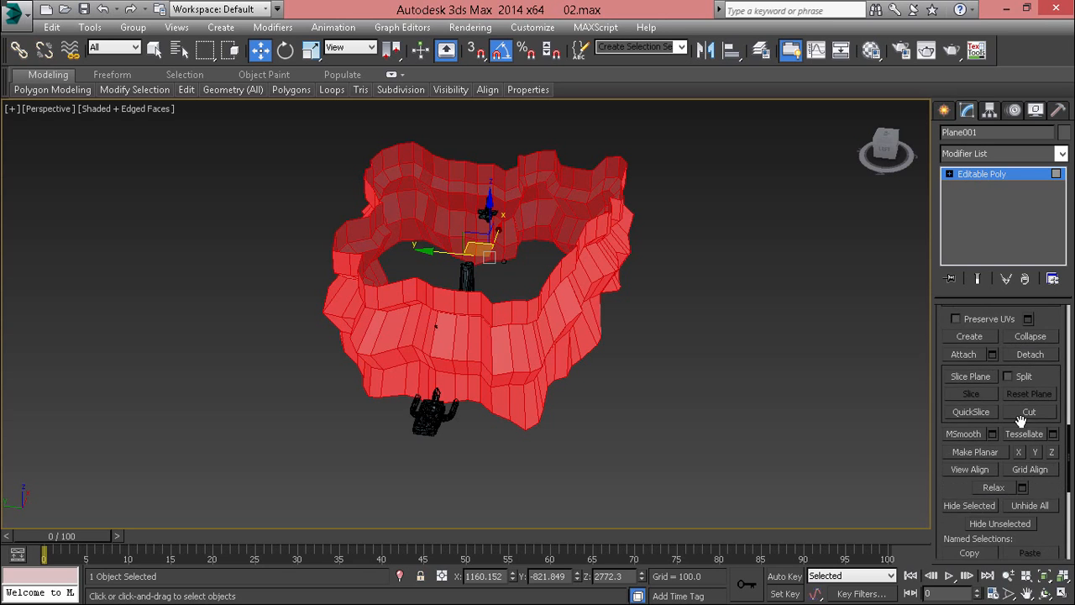
scroll(1021, 425, "up", 4)
scroll(1021, 427, "up", 5)
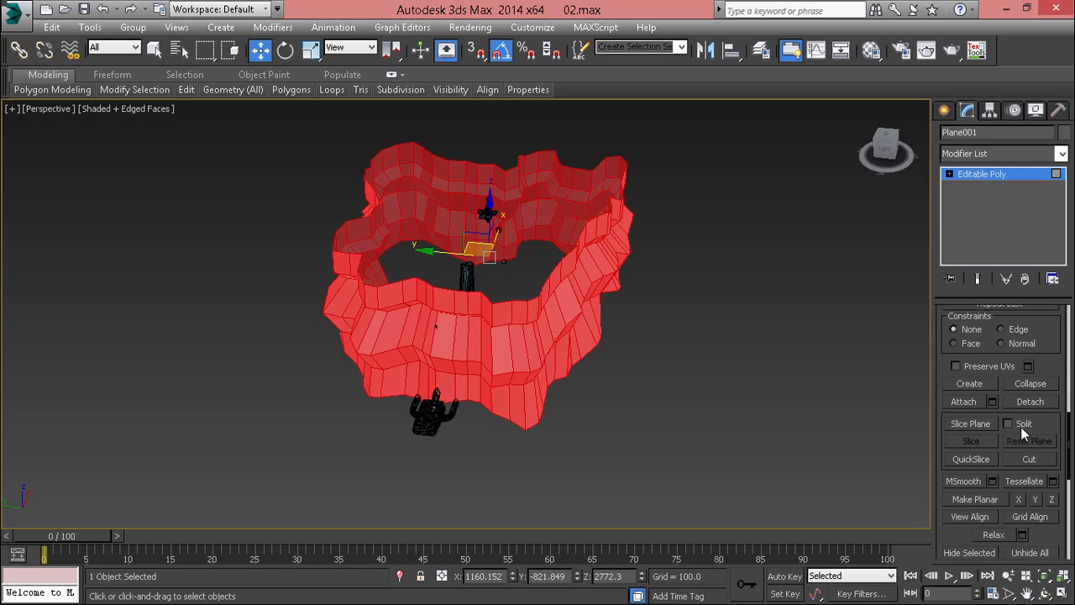
left_click(1032, 404)
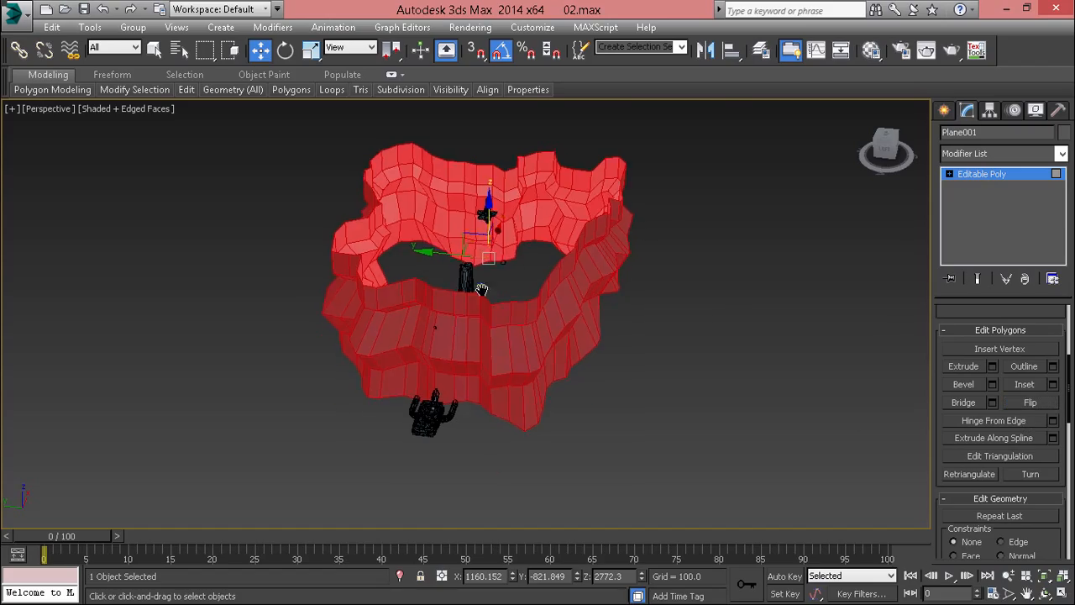
Clear the polygon selection and examine the flipped wall faces from inside and above the canyon
scroll(706, 286, "up", 4)
left_click(735, 347)
scroll(655, 336, "down", 3)
middle_click_drag(542, 273, 567, 338, "alt")
scroll(514, 262, "up", 3)
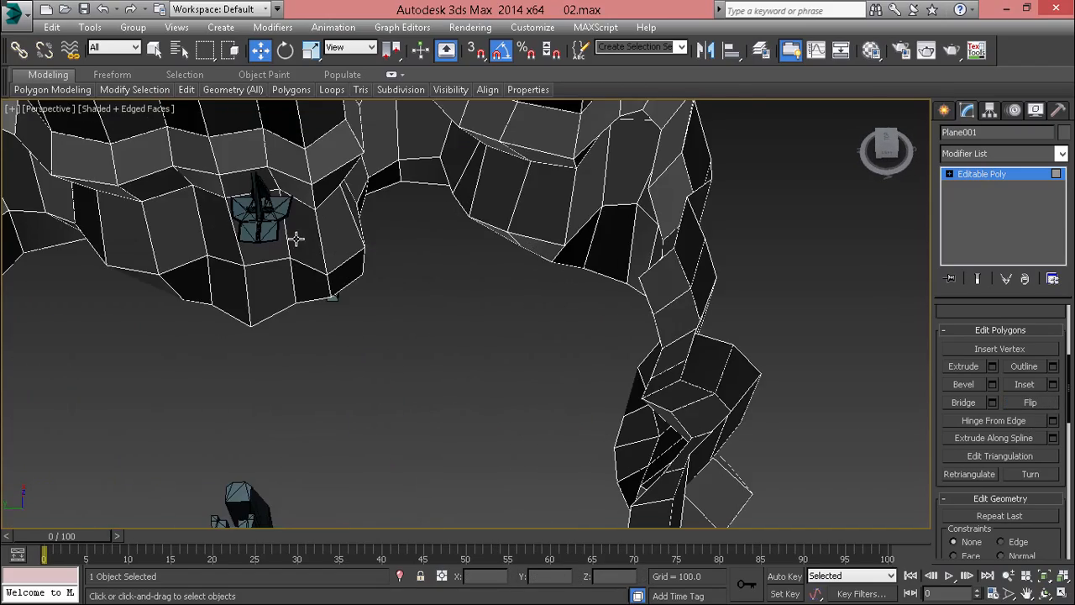
left_click(295, 238)
key("z")
scroll(295, 240, "down", 4)
middle_click_drag(295, 240, 332, 230, "alt")
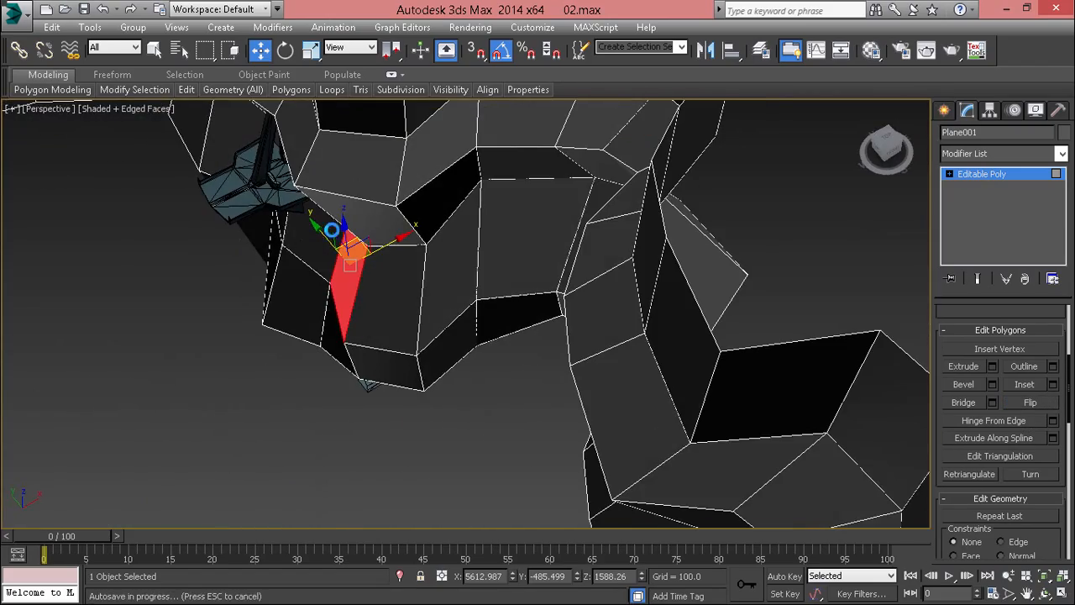
middle_click_drag(245, 330, 315, 319, "alt")
scroll(312, 318, "down", 5)
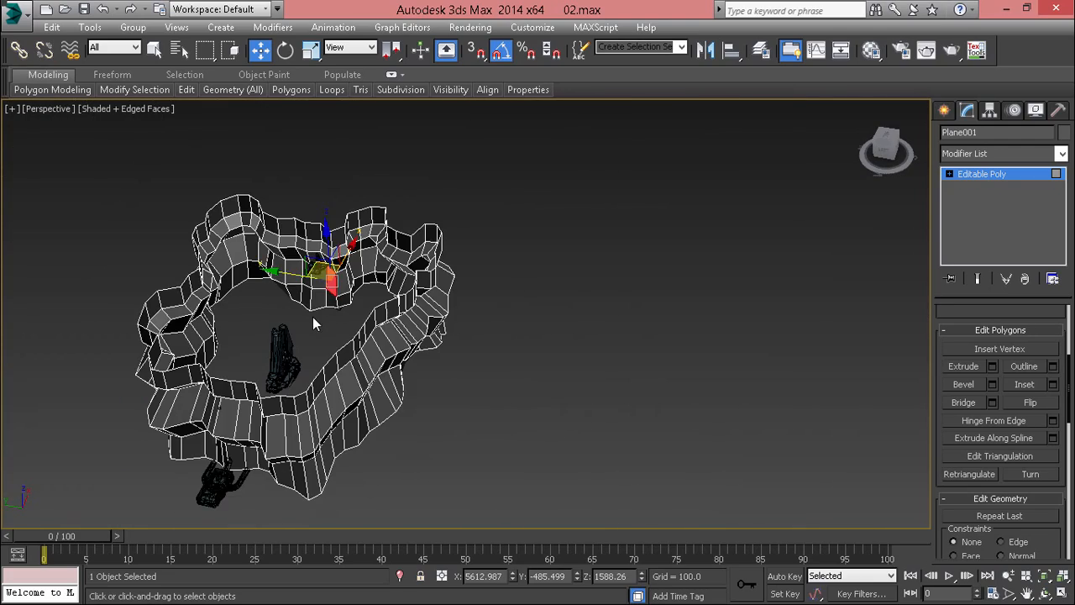
left_click(312, 318)
Insert a horizontal edge loop with Swift Loop through the tall band of faces above the wall's bottom row
scroll(216, 212, "up", 5)
mouse_move(181, 94)
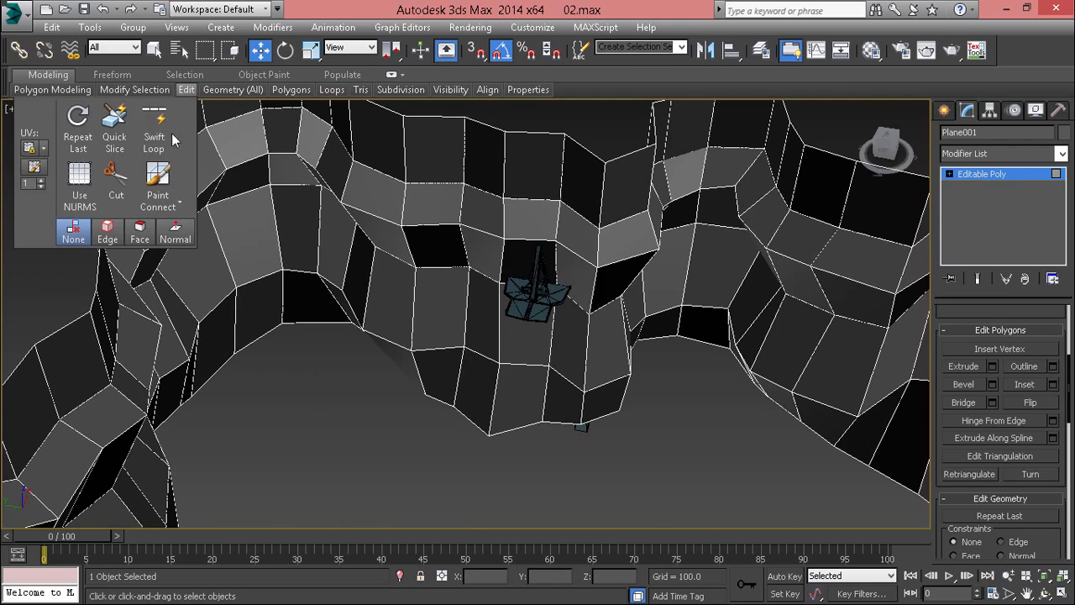
left_click(154, 128)
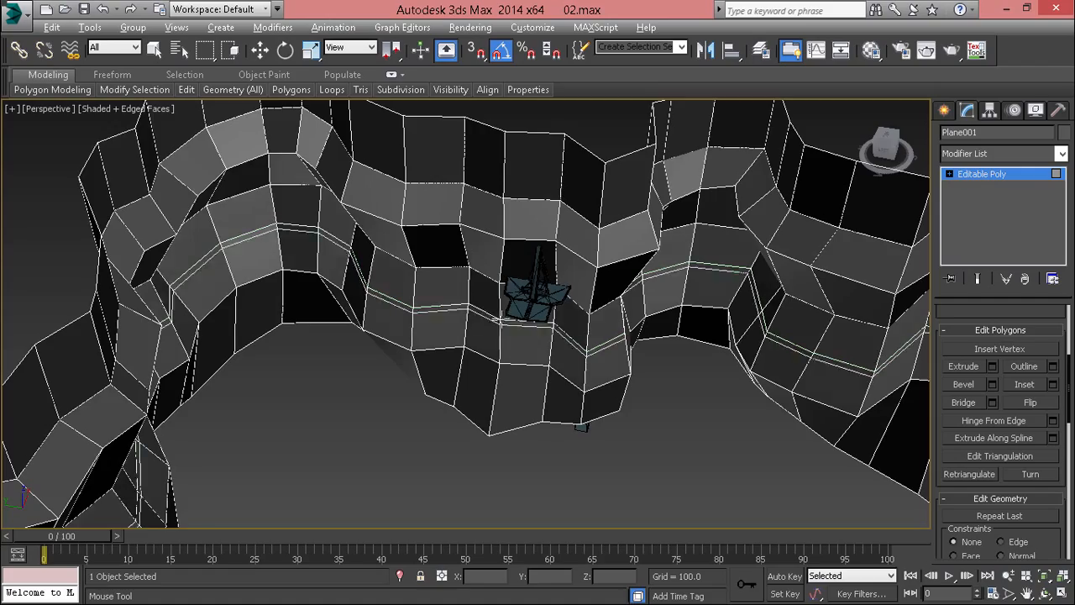
middle_click_drag(500, 308, 481, 294, "alt")
scroll(568, 357, "down", 5)
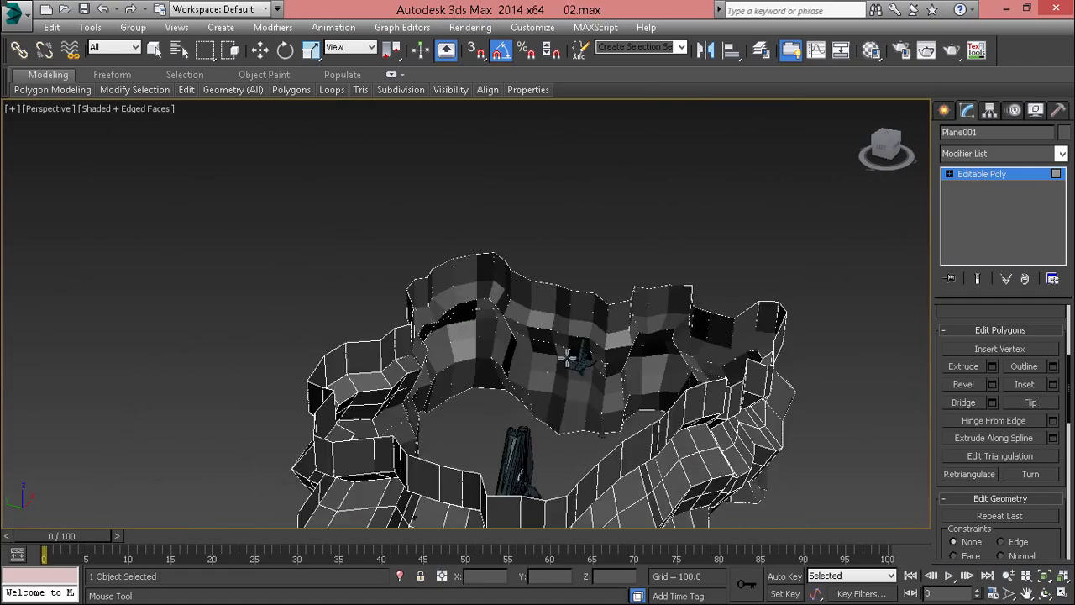
middle_click_drag(569, 357, 714, 247, "alt")
scroll(616, 384, "up", 5)
scroll(616, 384, "down", 5)
scroll(571, 373, "up", 5)
key("w")
key("2")
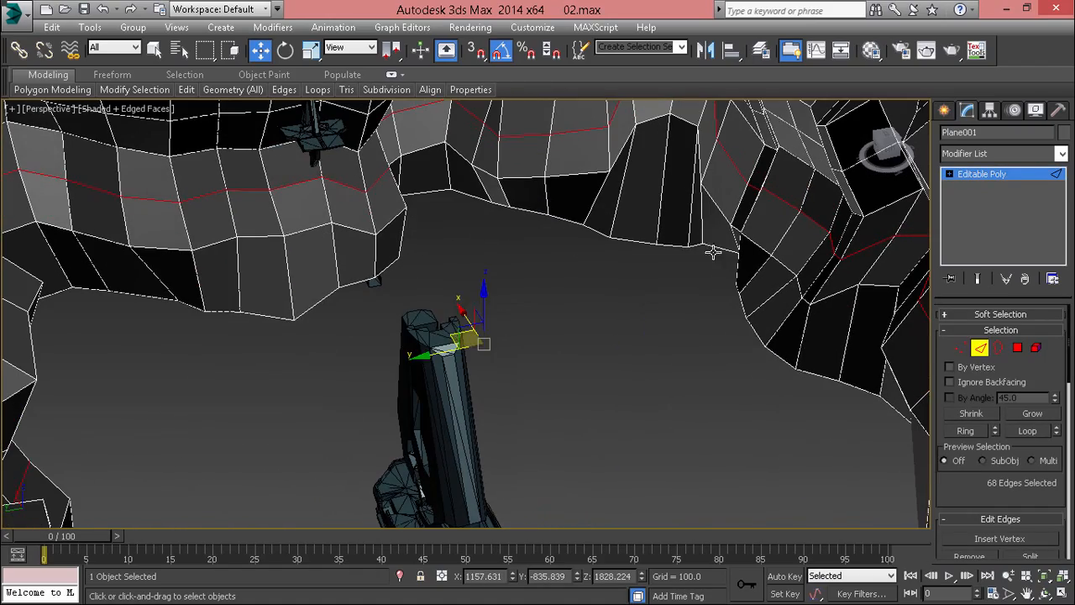
Scale the new horizontal edge loop slightly inward so the lower band bulges into the canyon
key("e")
key("r")
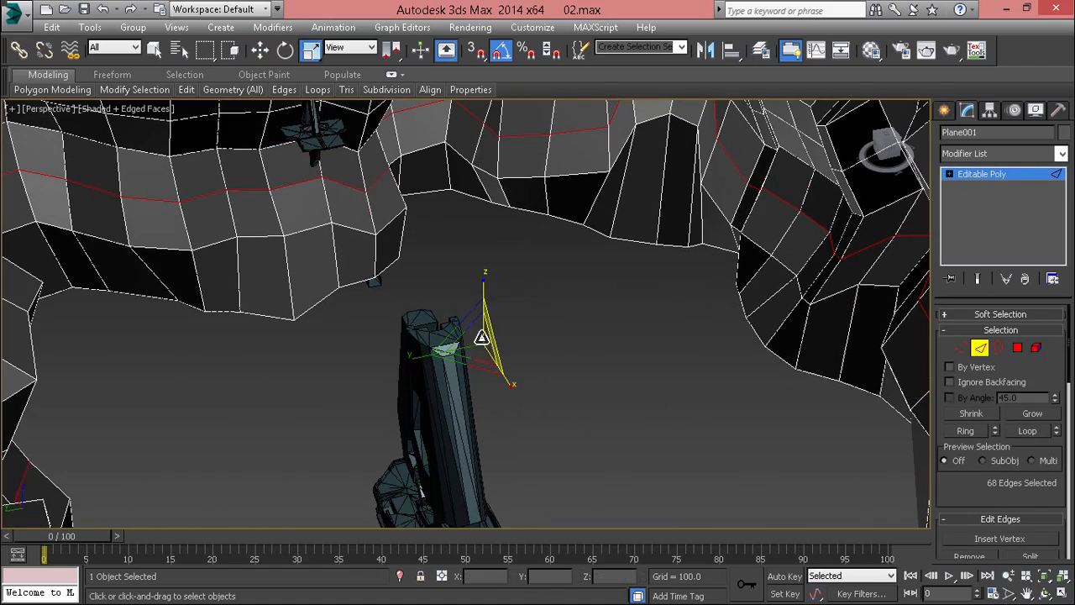
left_click_drag(482, 338, 479, 347)
Select the horizontal edge loop in the recessed band behind the ship and scale it outward to deepen the recess
middle_click_drag(364, 314, 436, 555)
double_click(286, 287)
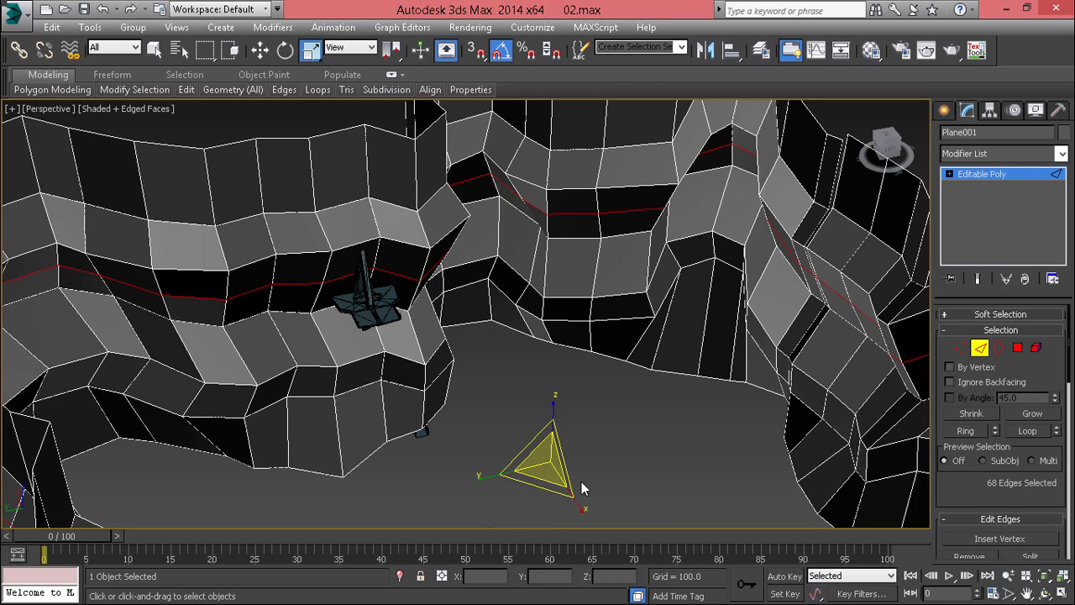
left_click_drag(541, 458, 540, 454)
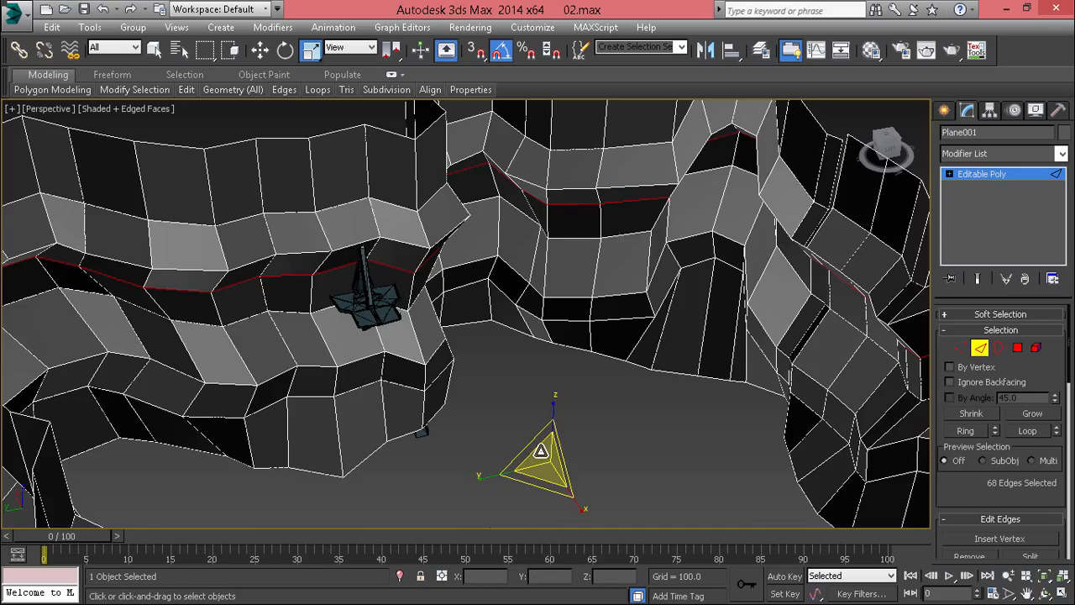
scroll(541, 452, "down", 4)
middle_click_drag(541, 452, 657, 428, "alt")
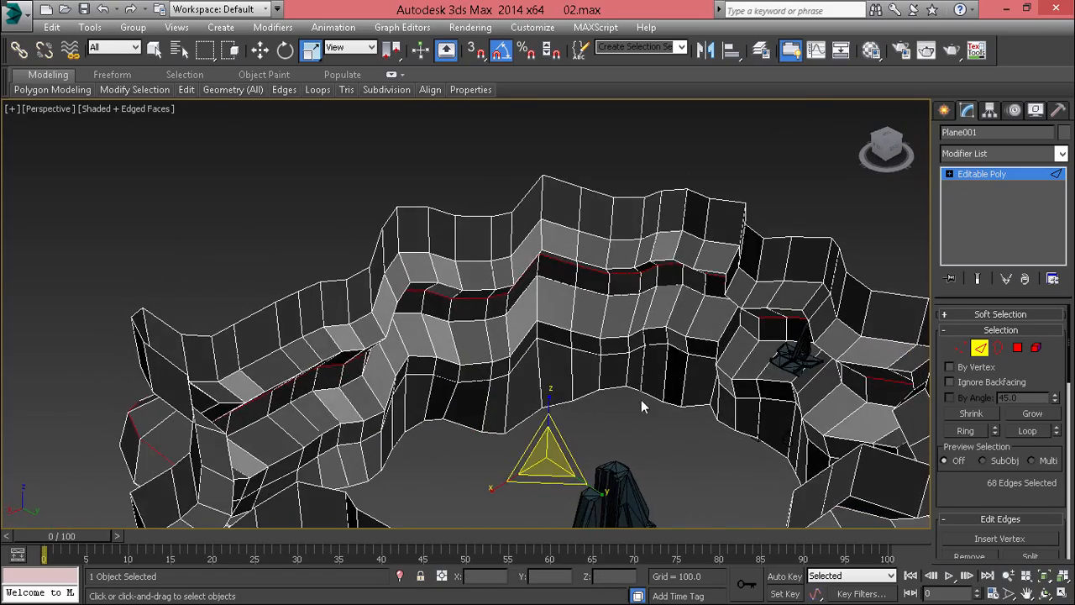
scroll(571, 379, "up", 3)
scroll(571, 379, "down", 6)
mouse_move(571, 379)
middle_mouse_down("alt")
mouse_move(658, 369)
mouse_move(555, 378)
middle_mouse_up("alt")
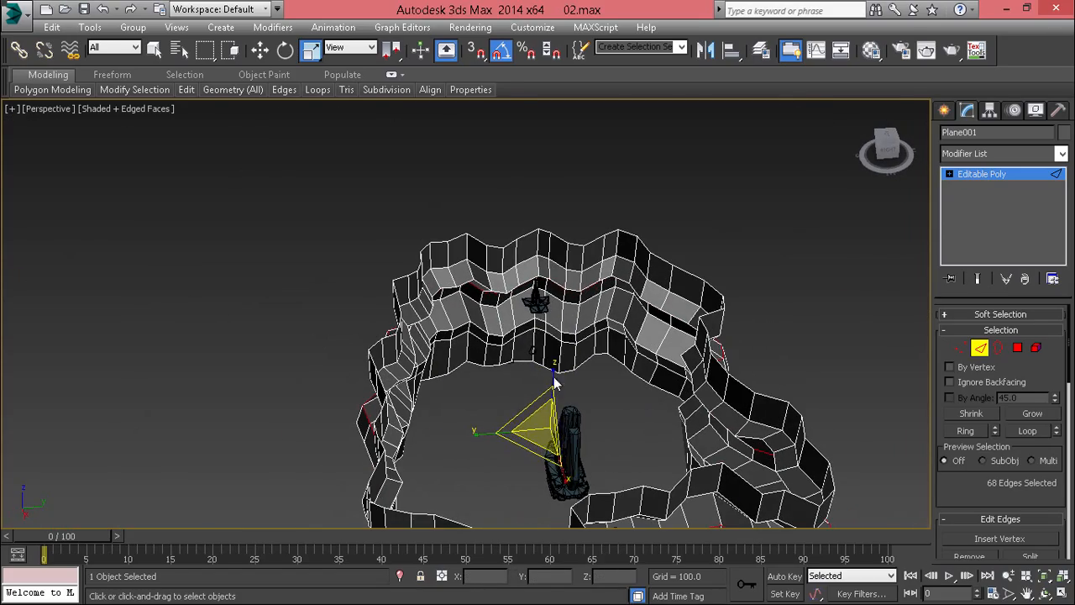
Select the horizontal edge loop above the wall's bottom row and move it slightly up along Z
double_click(522, 333)
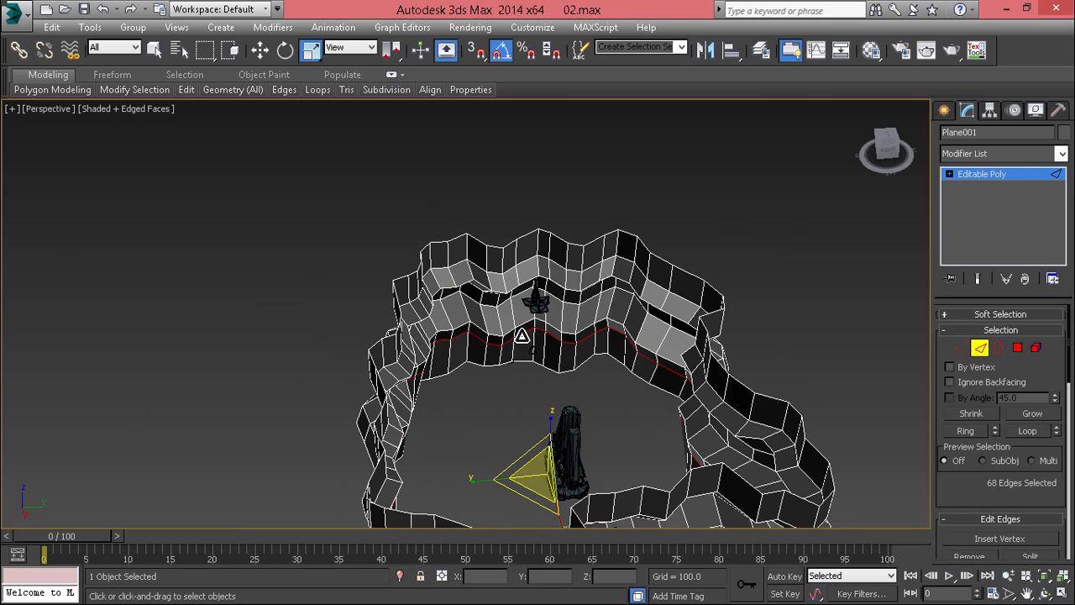
key("w")
middle_click_drag(521, 336, 605, 392, "alt")
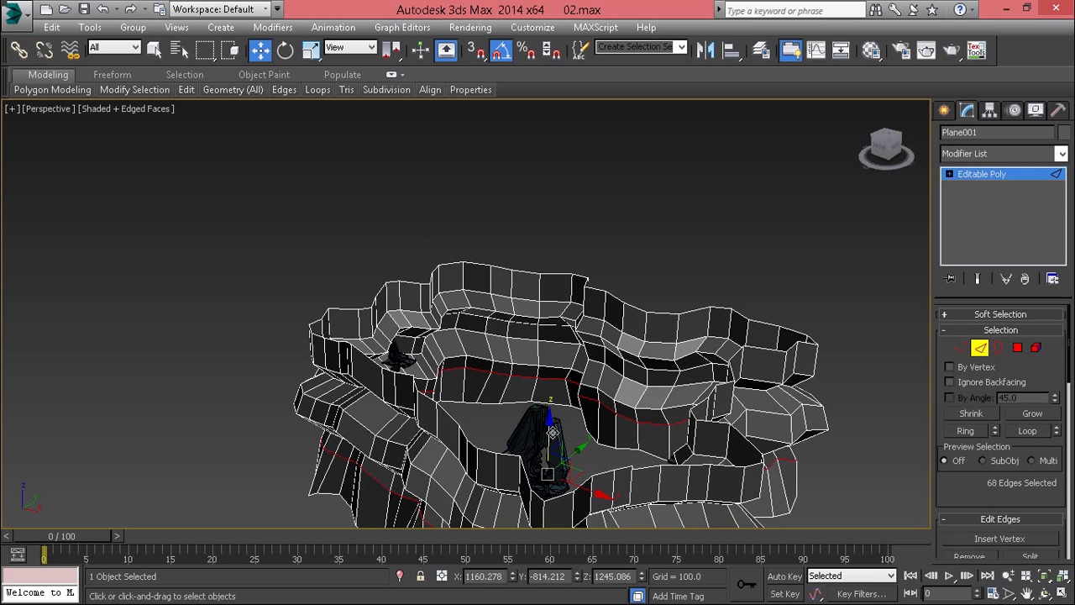
left_click_drag(551, 442, 550, 438)
scroll(518, 338, "up", 5)
mouse_move(519, 338)
middle_mouse_down("alt")
mouse_move(557, 428)
mouse_move(525, 344)
middle_mouse_up("alt")
scroll(570, 270, "down", 5)
middle_click_drag(566, 305, 506, 319, "alt")
middle_click_drag(514, 364, 600, 379, "alt")
scroll(512, 225, "up", 5)
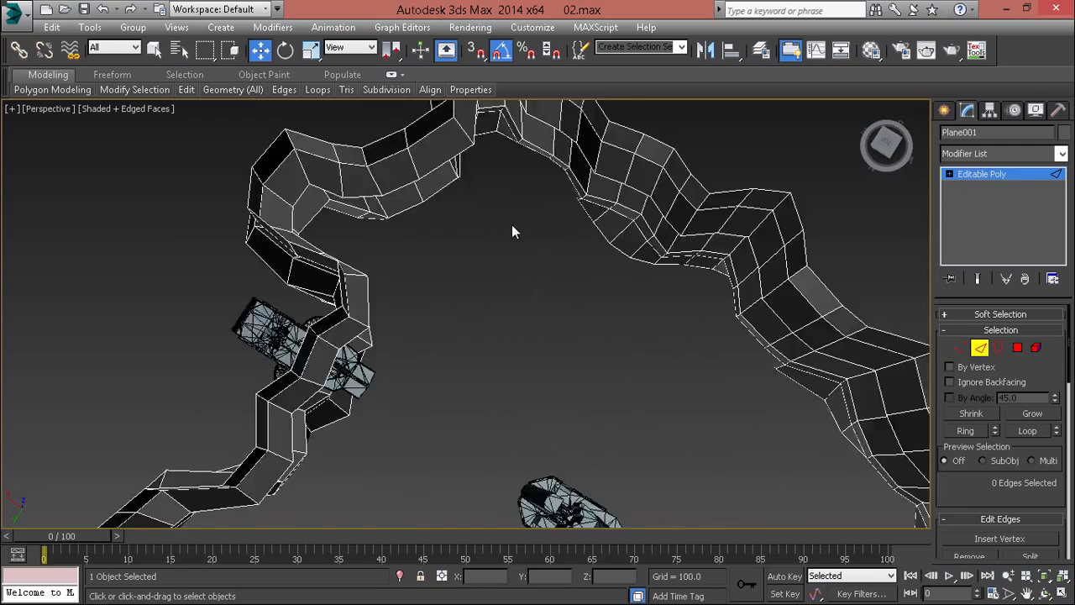
Select two open bottom edges on facing sides of the narrow recess in the canyon wall
middle_click_drag(512, 225, 513, 348)
left_click(501, 320)
key("z")
scroll(504, 316, "down", 5)
scroll(514, 347, "down", 5)
middle_click_drag(622, 307, 548, 96, "alt")
scroll(537, 269, "up", 4)
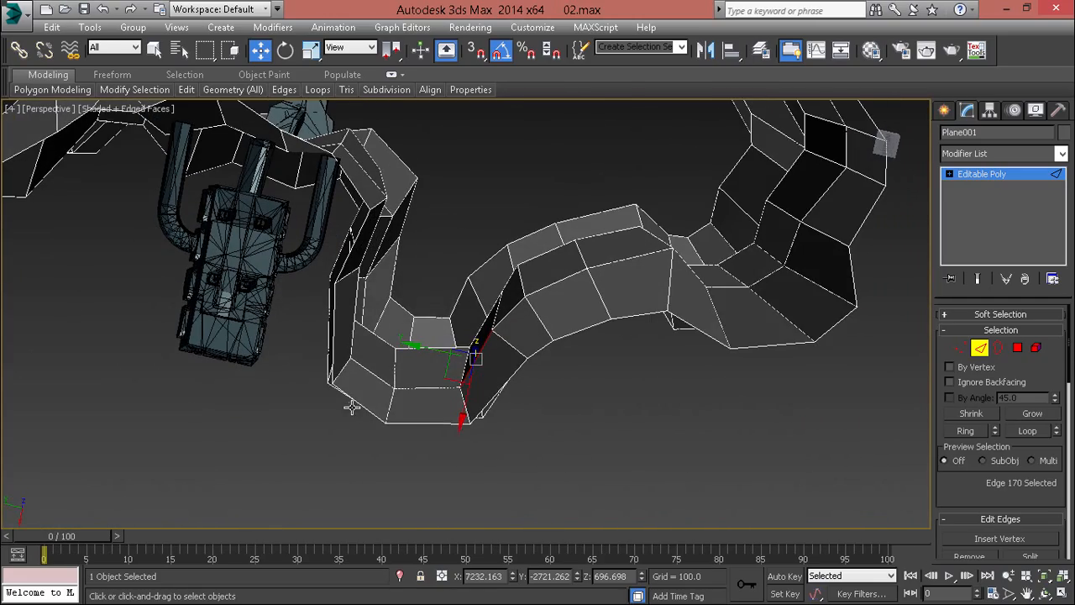
left_click(494, 396, "ctrl")
middle_click_drag(493, 398, 481, 558, "alt")
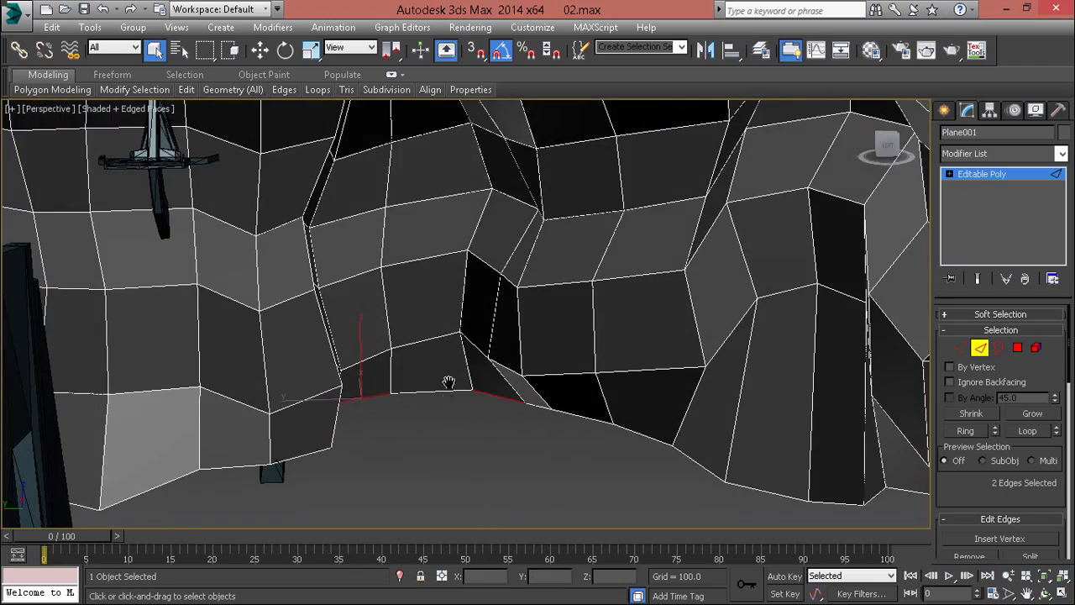
middle_click_drag(448, 383, 459, 229)
middle_click_drag(459, 230, 425, 320, "alt")
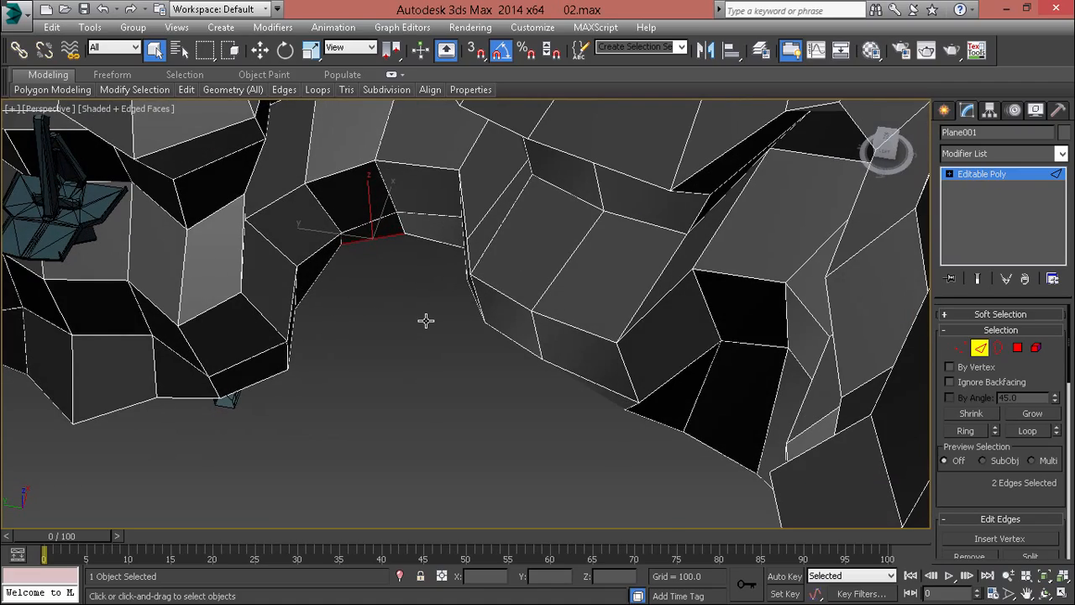
scroll(436, 343, "down", 3)
mouse_move(448, 341)
middle_mouse_down("alt")
mouse_move(456, 347)
mouse_move(447, 339)
middle_mouse_up("alt")
scroll(308, 336, "up", 3)
middle_click_drag(327, 317, 394, 232)
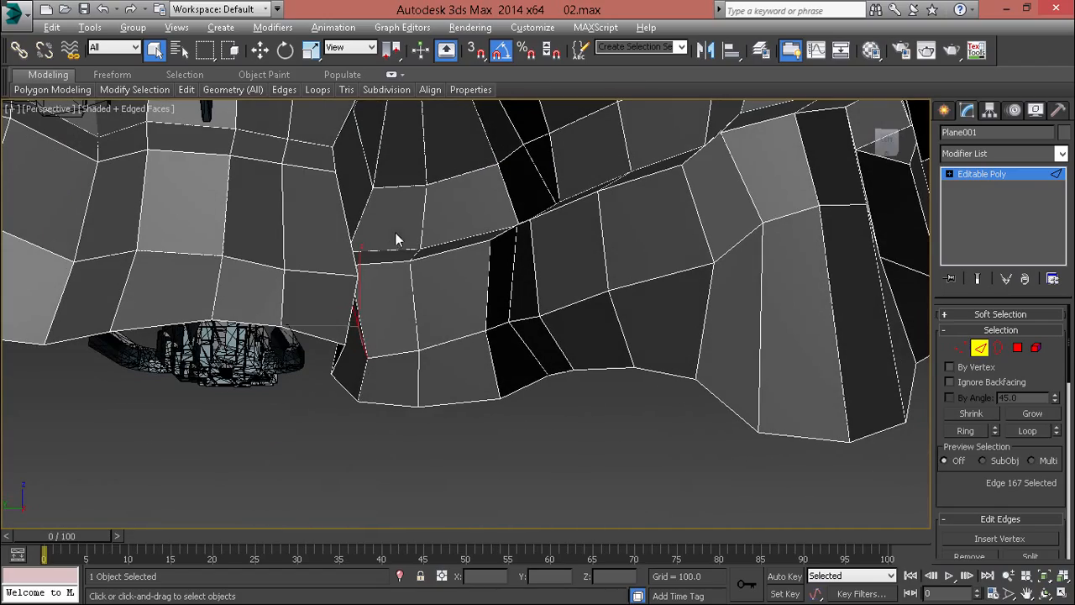
scroll(995, 497, "down", 5)
Bridge the facing open bottom edges of the narrow recess with two adjacent floor strips
left_click(964, 378)
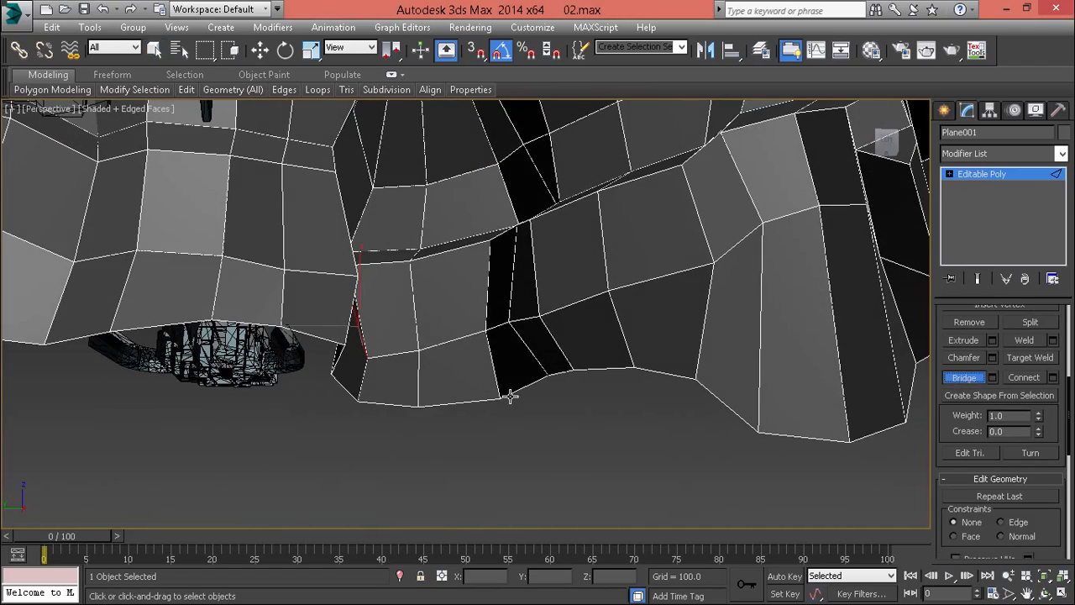
middle_click_drag(509, 396, 394, 383, "alt")
scroll(403, 378, "up", 4)
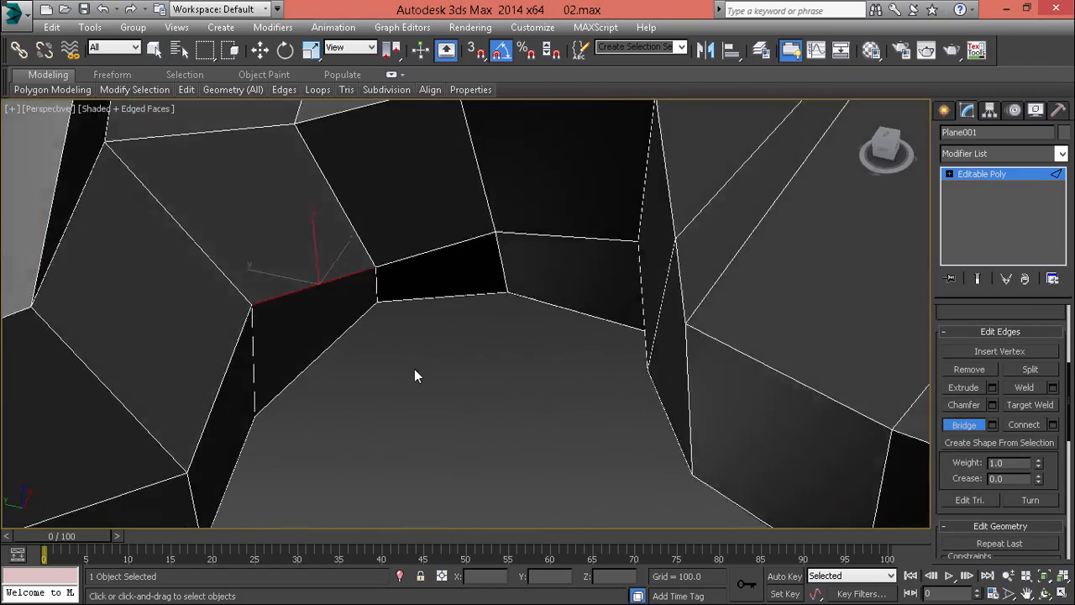
left_click(536, 291)
scroll(555, 311, "down", 4)
middle_click_drag(544, 284, 530, 347, "alt")
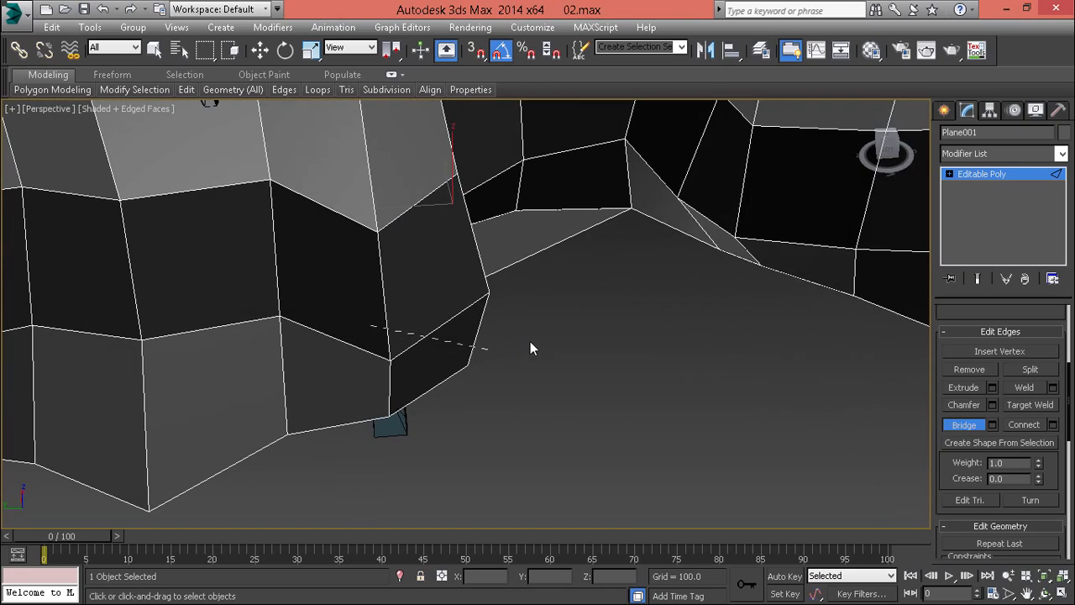
left_click(668, 222)
Try bridging further bottom edges from the recess toward the wider opening, and undo these extra strips
middle_click_drag(680, 233, 267, 373, "alt")
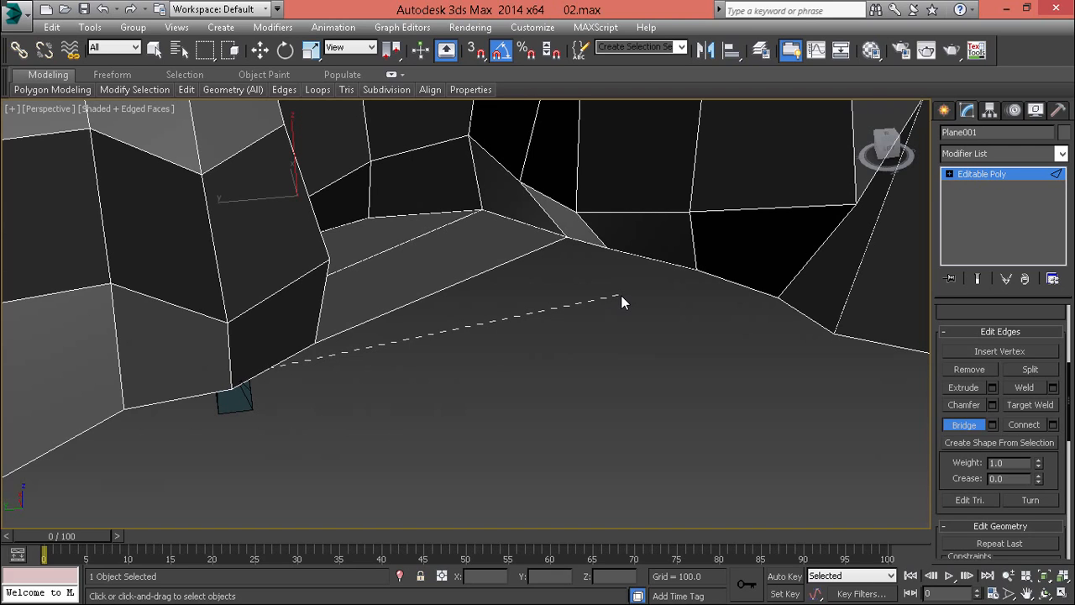
left_click(620, 249)
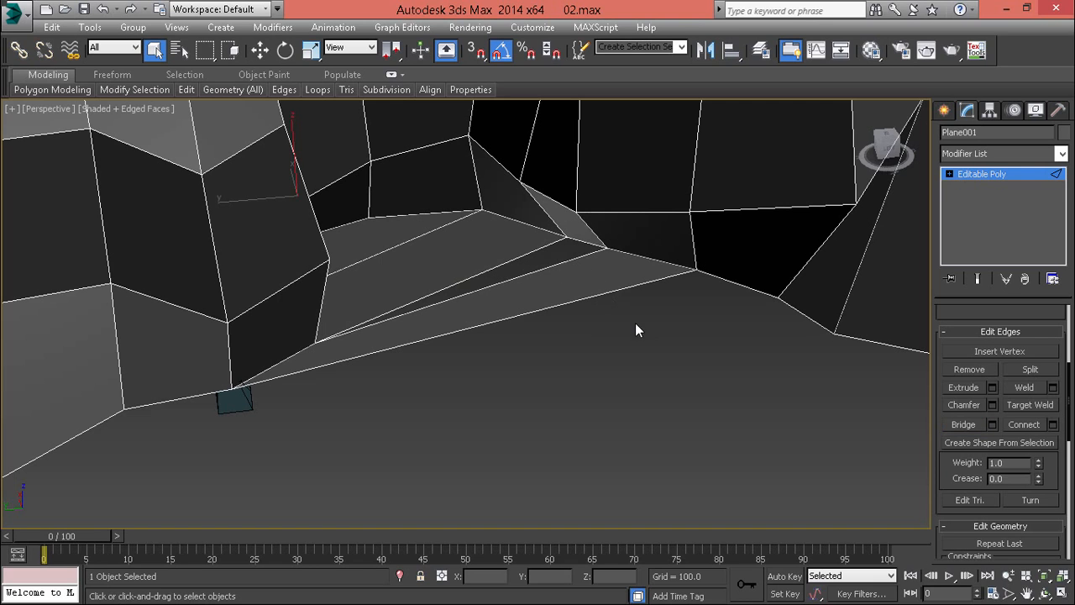
middle_click_drag(404, 370, 395, 327, "alt")
key("ctrl+z")
key("ctrl+z")
middle_click_drag(377, 273, 405, 269, "alt")
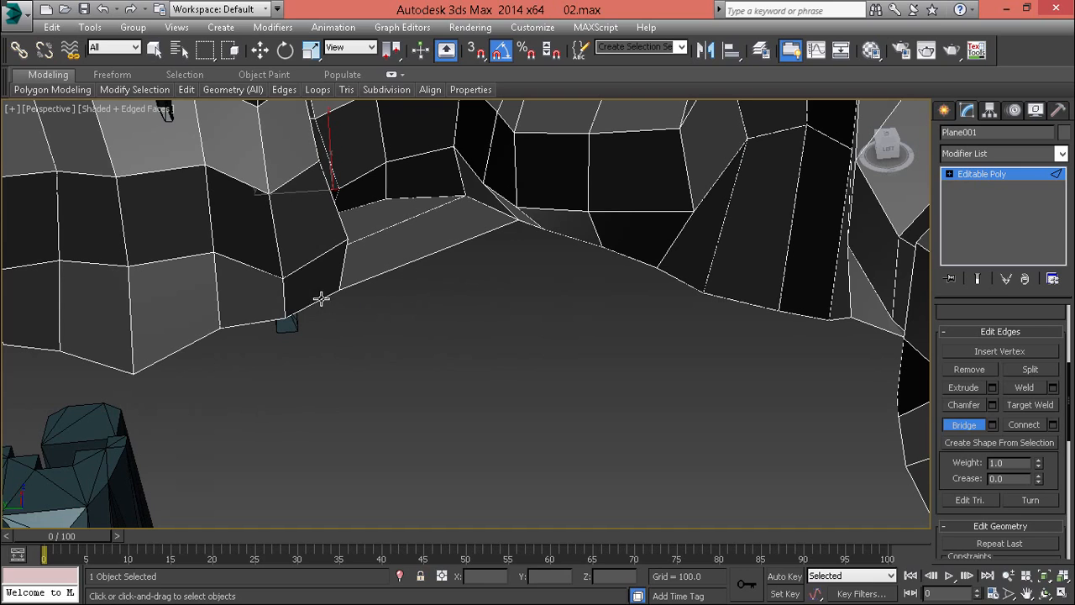
Bridge more open bottom edges past the recess, including a long floor strip across to the opposite canyon wall
left_click(269, 321)
scroll(601, 409, "down", 4)
middle_click_drag(606, 413, 579, 338, "alt")
scroll(591, 363, "up", 4)
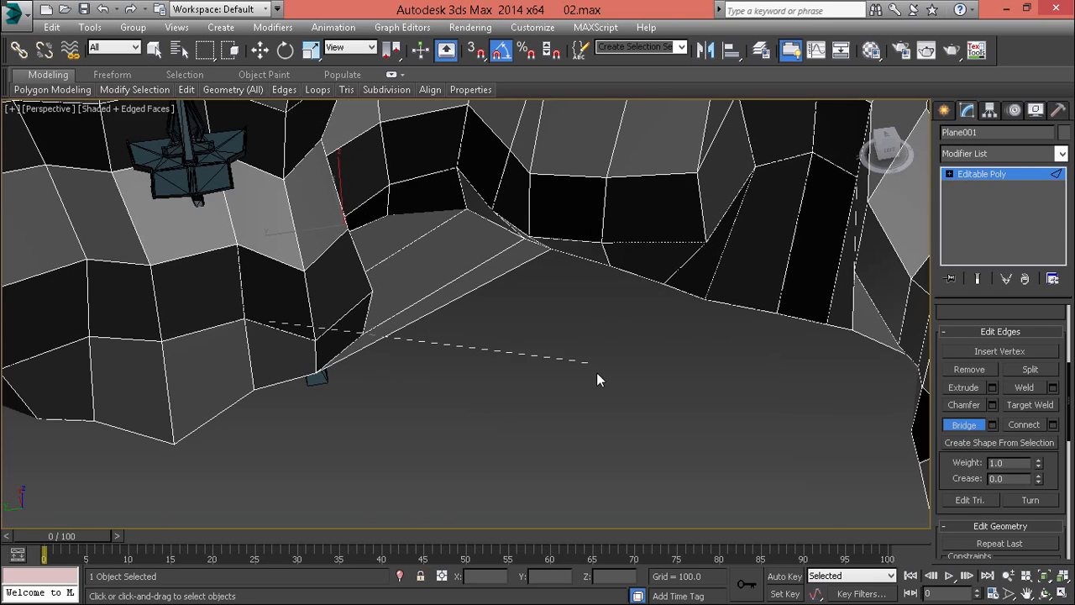
scroll(603, 380, "down", 6)
middle_click_drag(605, 383, 658, 403, "alt")
left_click(759, 393)
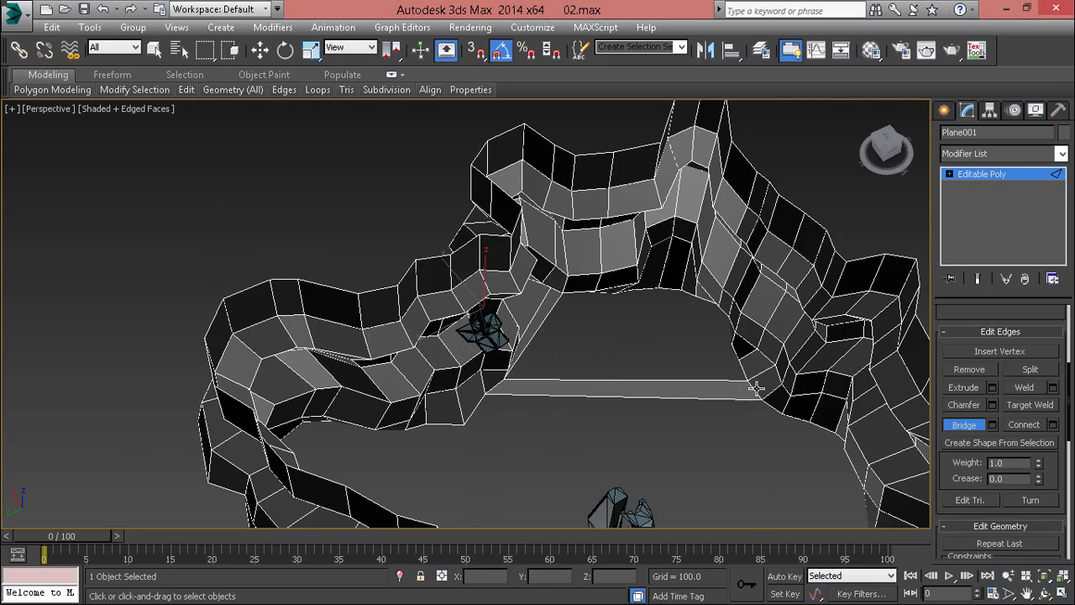
Undo the long floor strip across the canyon and the extra strip beside the recess
middle_click_drag(759, 392, 696, 382, "alt")
scroll(633, 394, "up", 3)
scroll(682, 368, "down", 10)
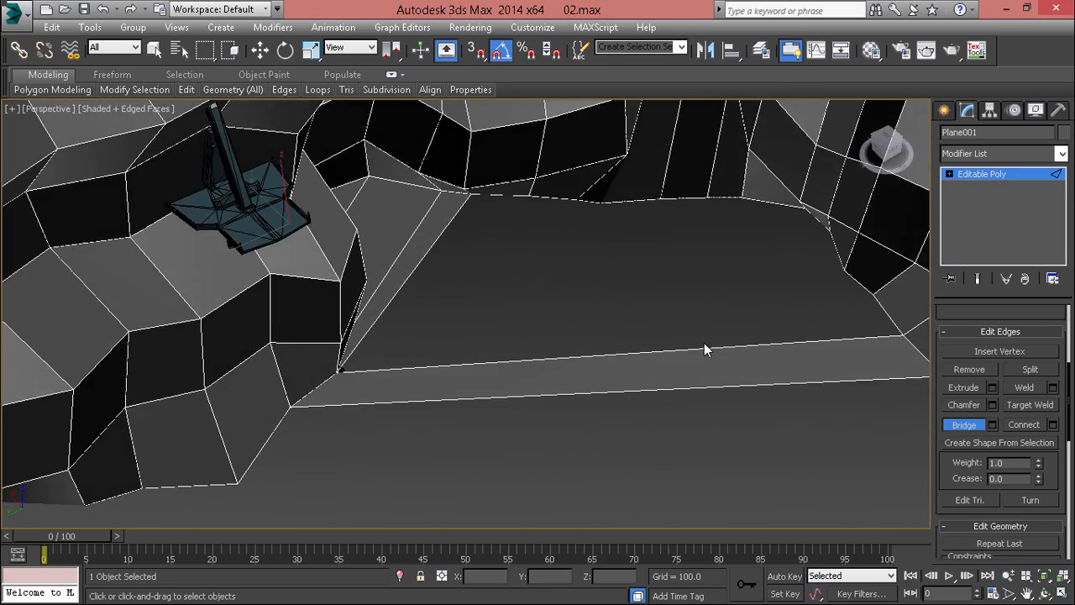
key("ctrl+z")
key("ctrl+z")
key("ctrl+z")
key("ctrl+z")
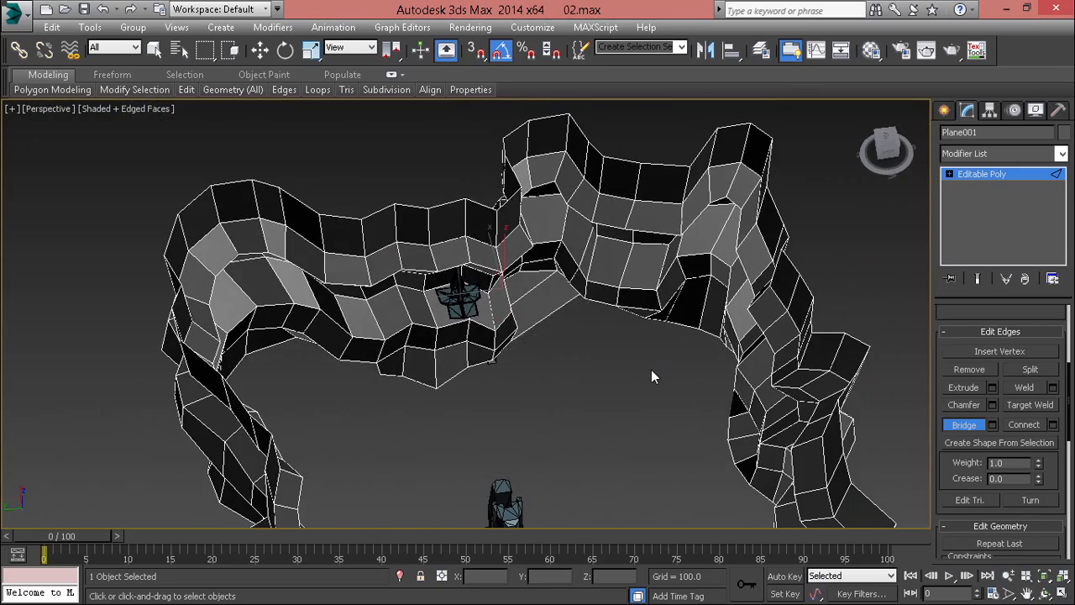
middle_click_drag(649, 370, 413, 415, "alt")
scroll(549, 364, "down", 4)
scroll(552, 350, "up", 8)
middle_click_drag(586, 322, 283, 342)
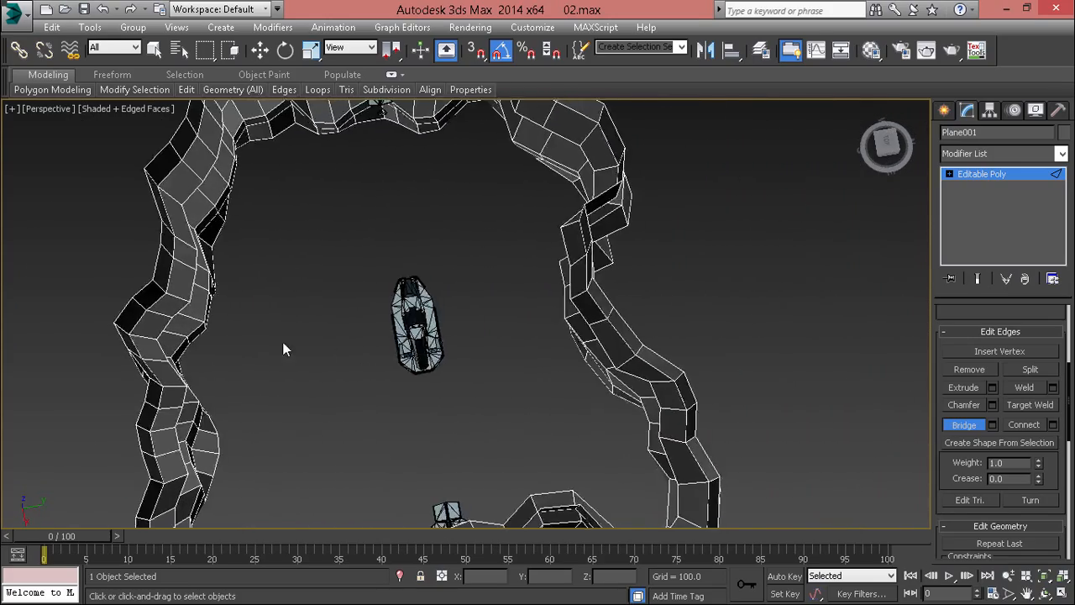
Finish bridging and select the complete lowest loop of polygons around the rock wall
scroll(228, 328, "up", 6)
right_click(205, 322)
left_click(172, 300)
middle_click_drag(172, 300, 381, 383, "alt")
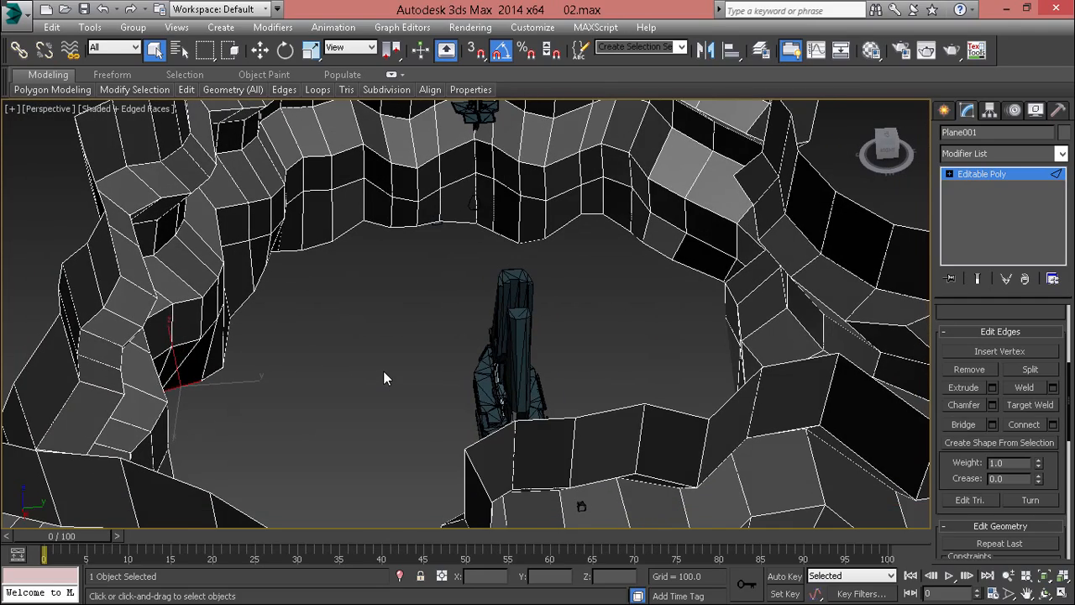
key("4")
left_click(191, 358)
middle_click_drag(192, 358, 251, 378, "alt")
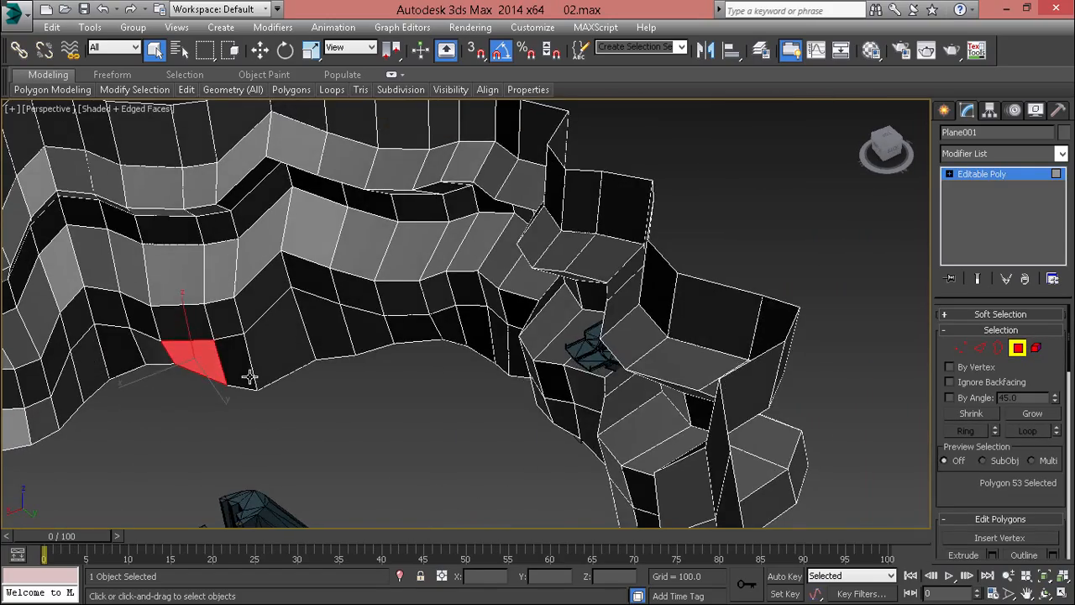
scroll(251, 378, "up", 10)
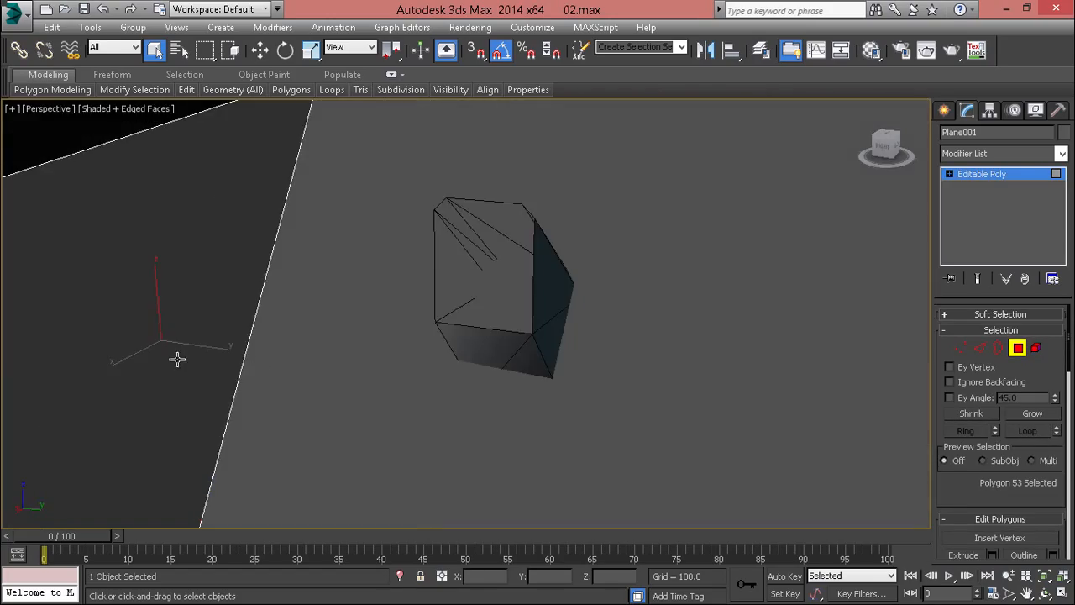
scroll(177, 359, "down", 6)
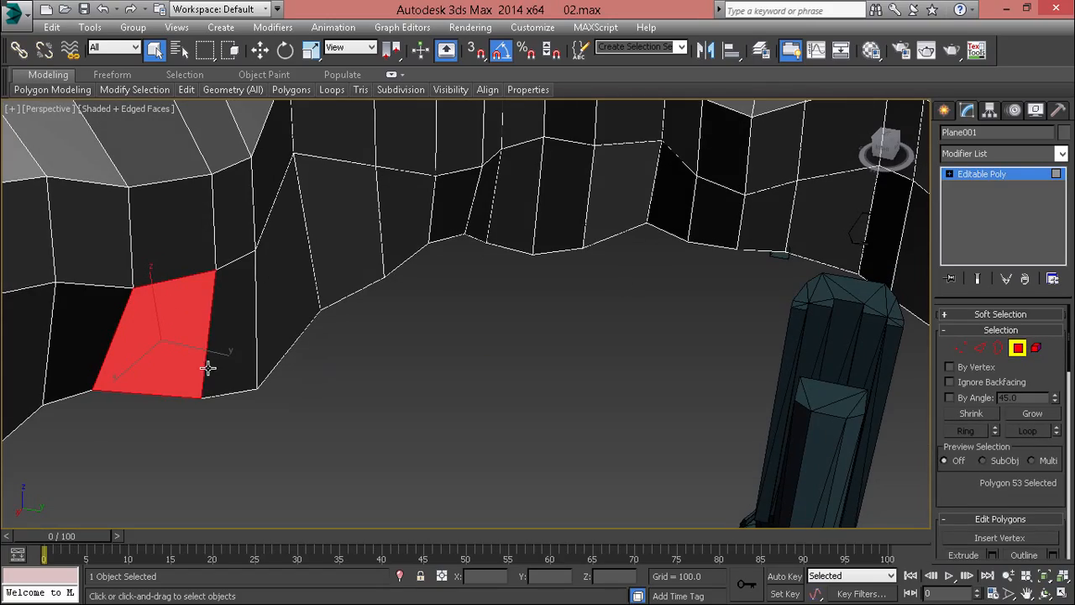
left_click(224, 317, "shift")
scroll(307, 328, "down", 5)
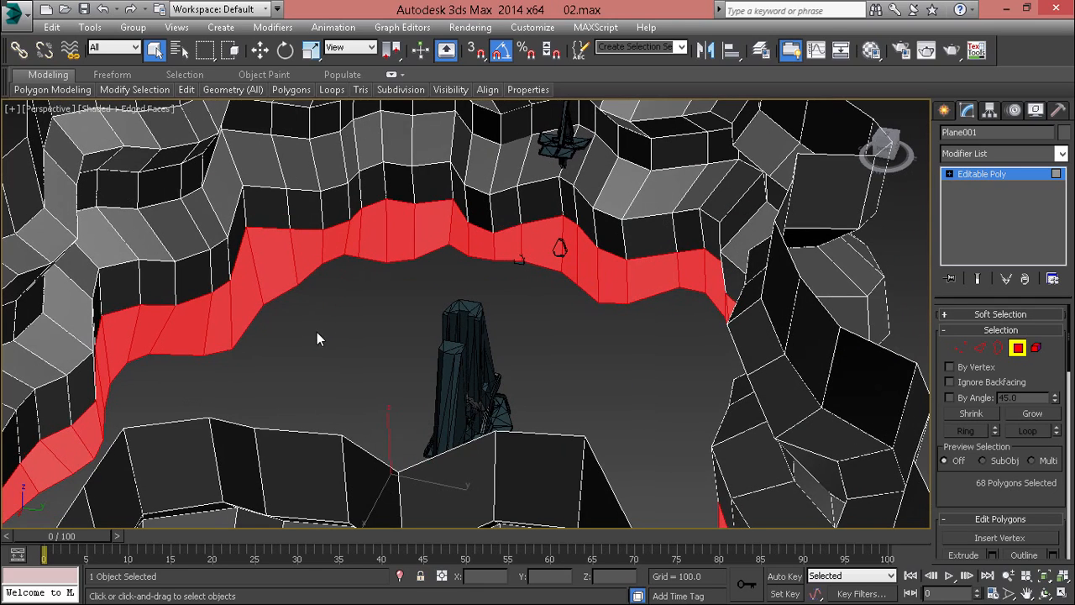
Hide all polygons except the selected bottom loop, and clear the selection
mouse_move(466, 89)
left_click(409, 128)
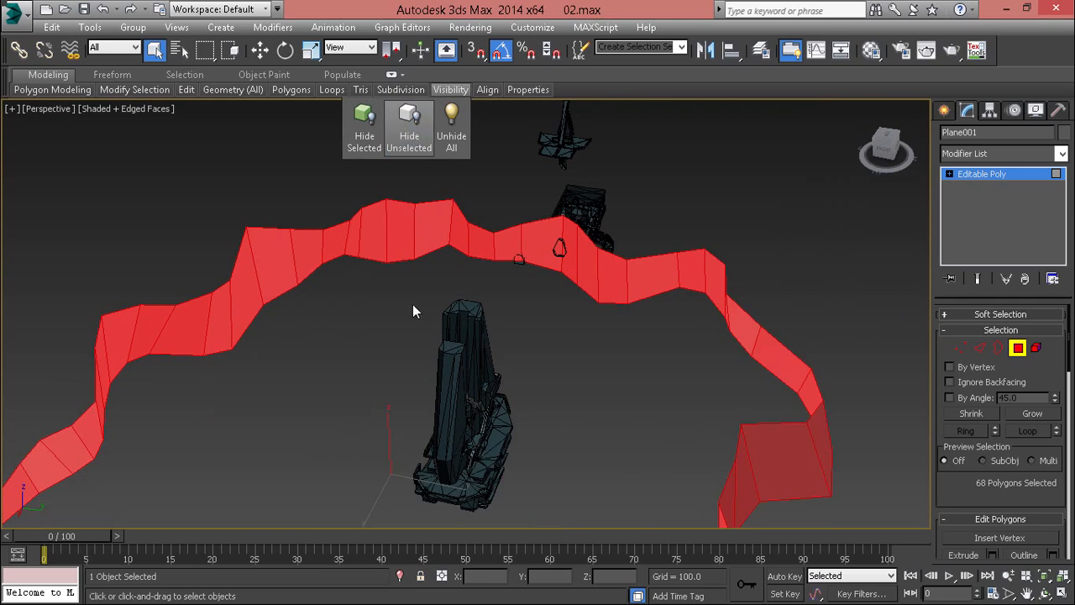
left_click(406, 393)
middle_click_drag(405, 393, 424, 363, "alt")
scroll(353, 310, "up", 5)
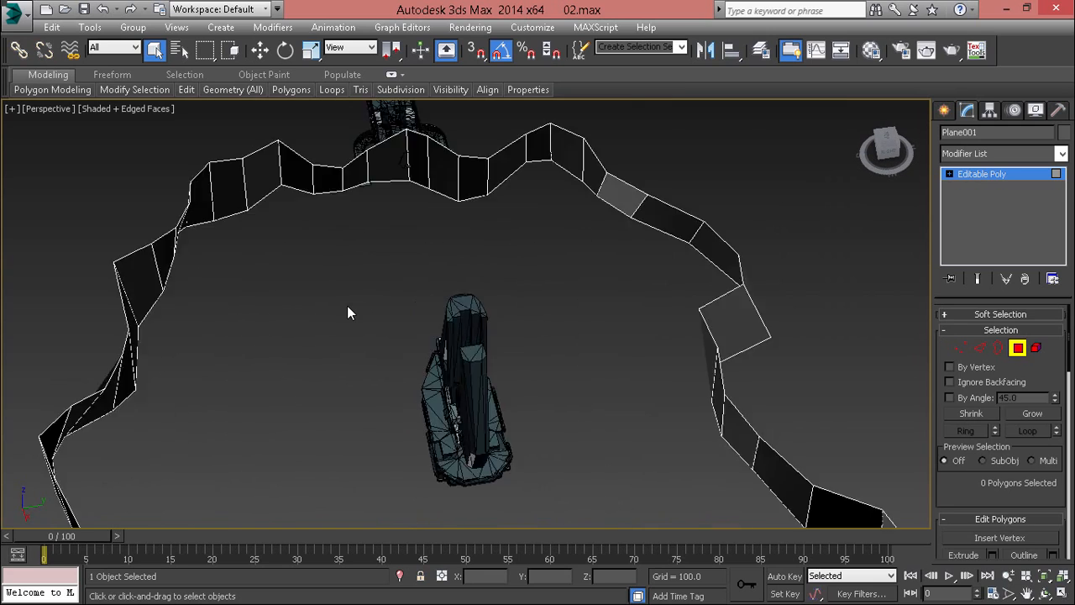
Select the lower open border of the remaining polygon ring and cap it to close the floor
key("2")
left_click(57, 315)
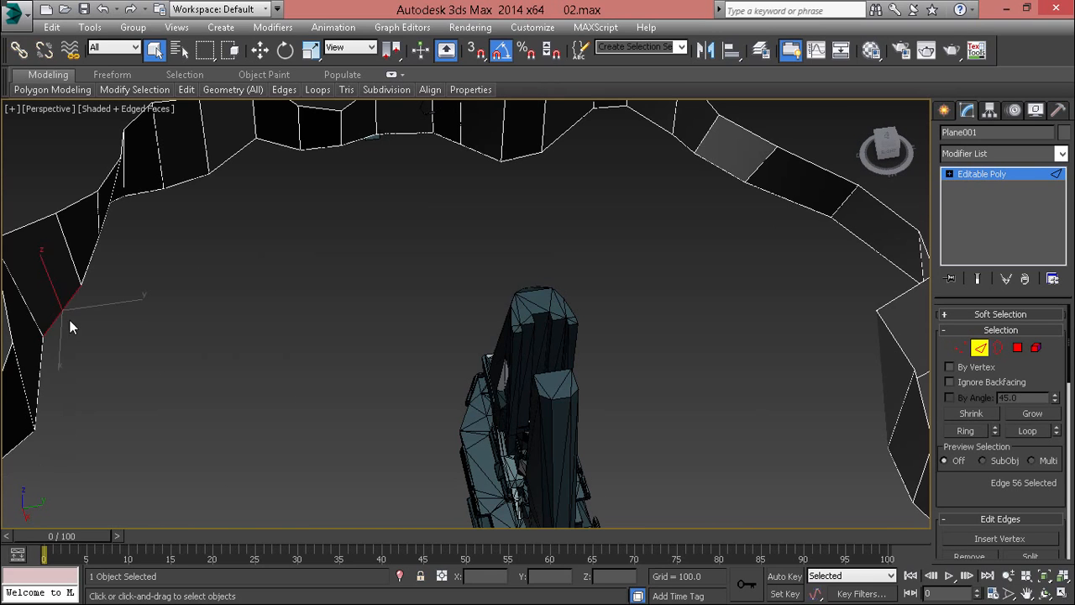
key("z")
scroll(283, 337, "down", 6)
middle_click_drag(426, 310, 364, 433, "alt")
scroll(365, 434, "down", 4)
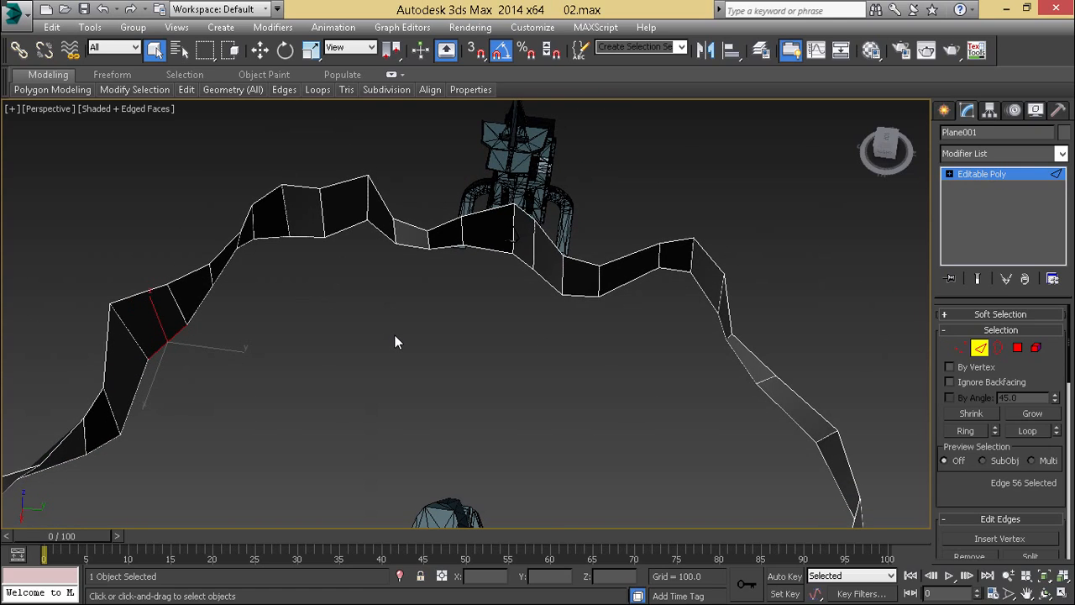
middle_click_drag(397, 340, 415, 273, "alt")
key("3")
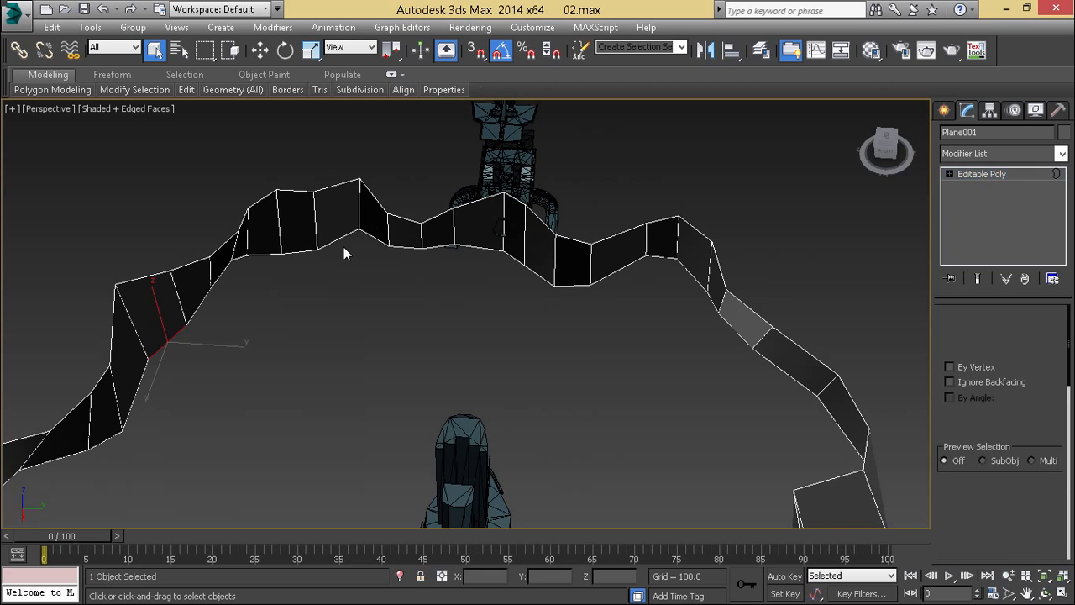
left_click(338, 237)
right_click(567, 246)
left_click(555, 289)
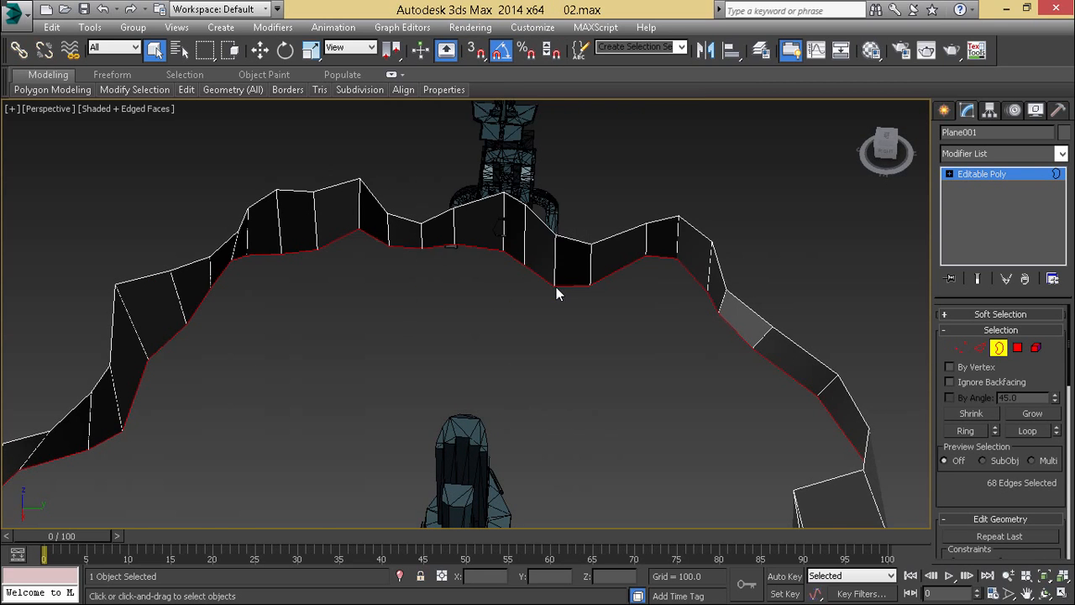
scroll(519, 356, "down", 5)
middle_click_drag(519, 357, 442, 360, "alt")
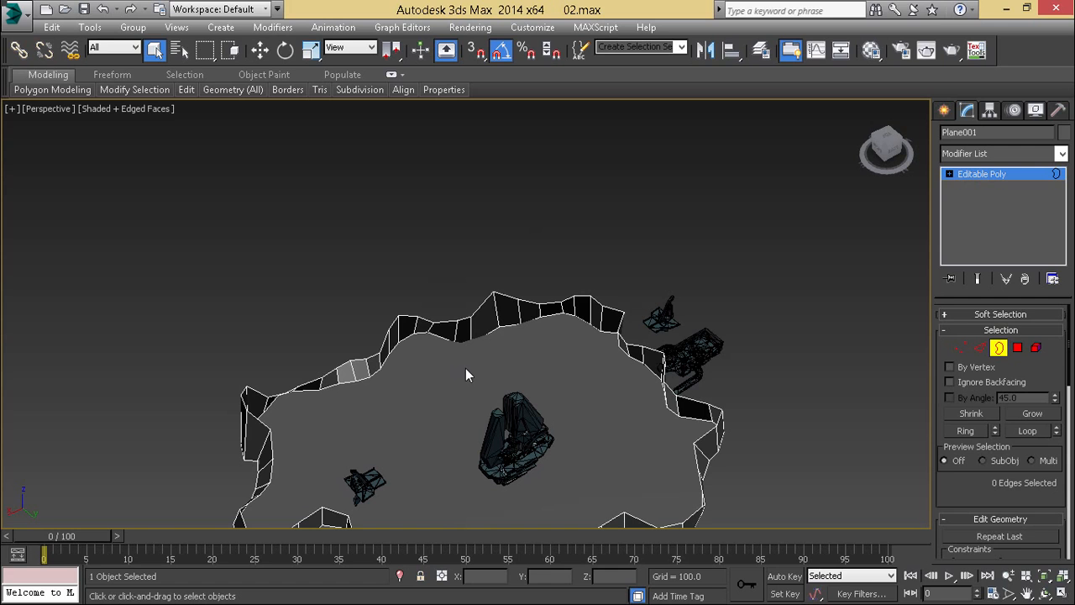
Connect vertex 58 to the opposite border vertex to cut the first edge across the cap's narrow far end
scroll(516, 335, "up", 4)
key("1")
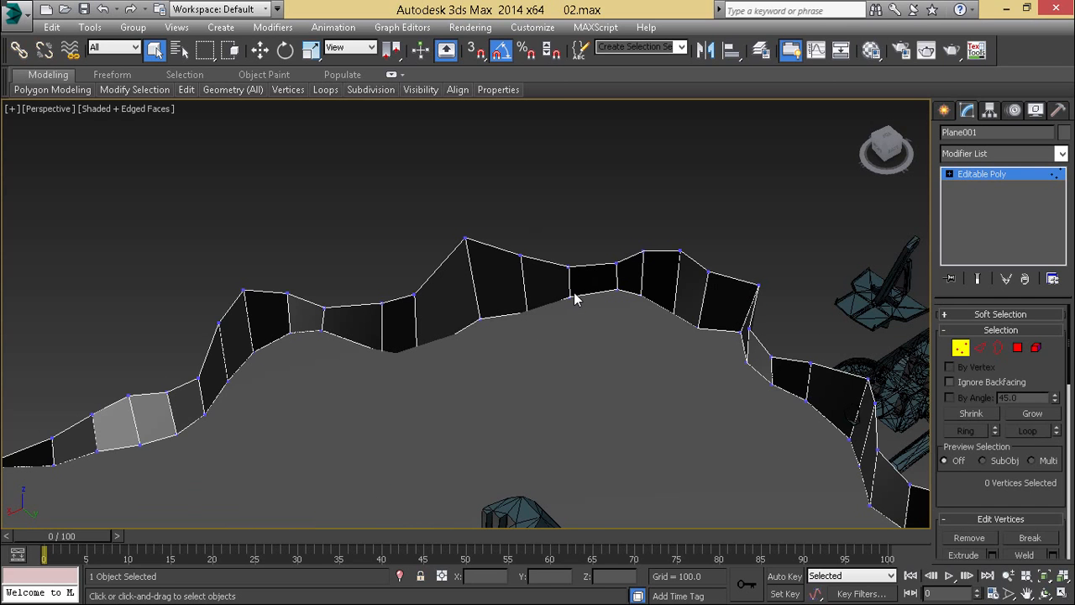
left_click(568, 297)
scroll(569, 298, "up", 5)
scroll(613, 324, "down", 4)
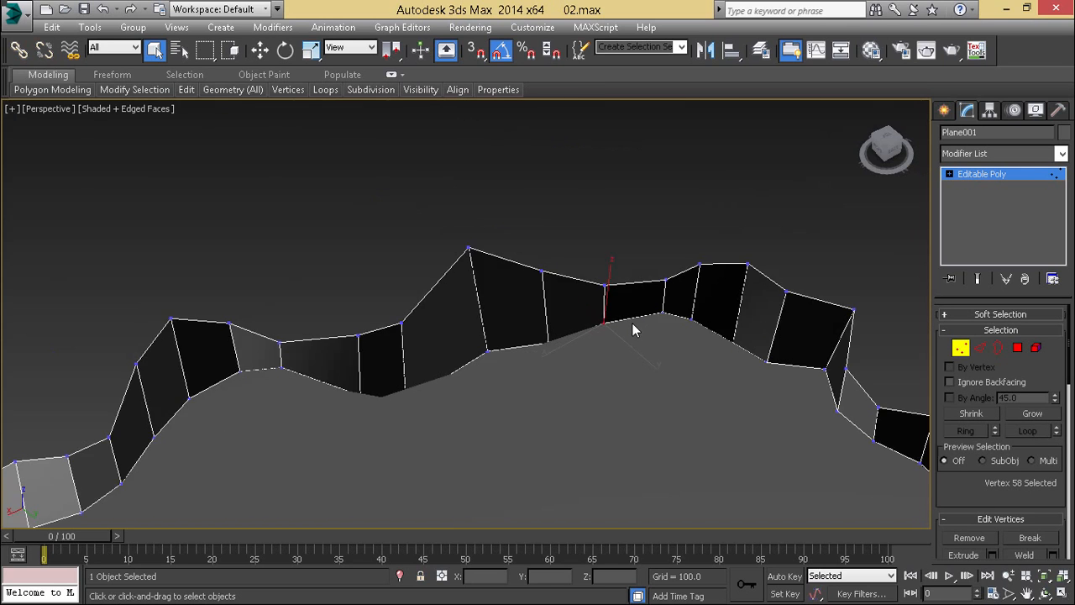
scroll(590, 326, "up", 4)
left_click(695, 300, "ctrl")
right_click(735, 243)
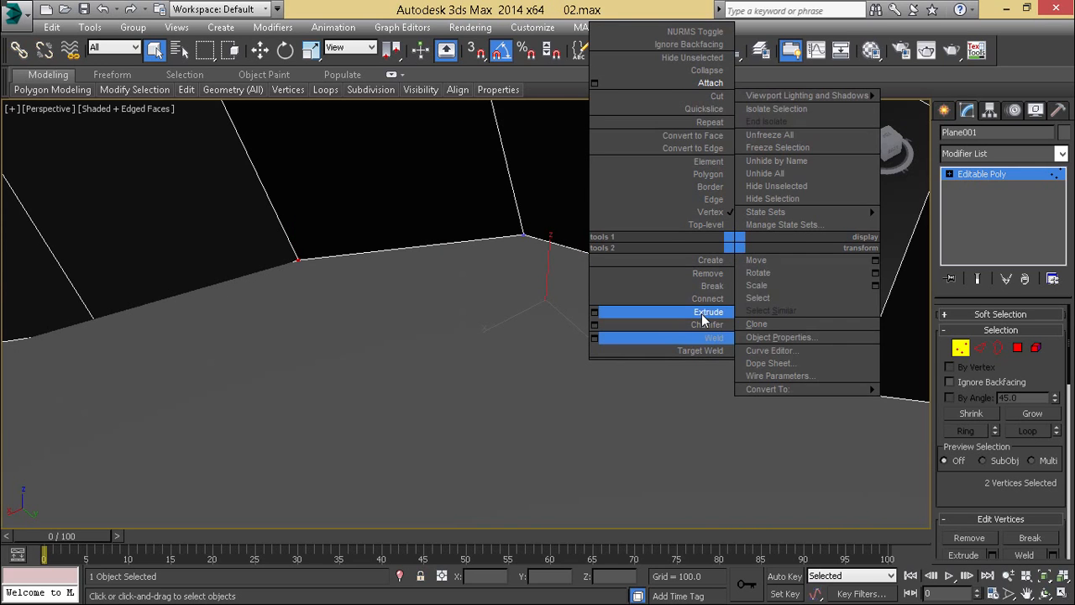
left_click(701, 304)
scroll(682, 331, "down", 5)
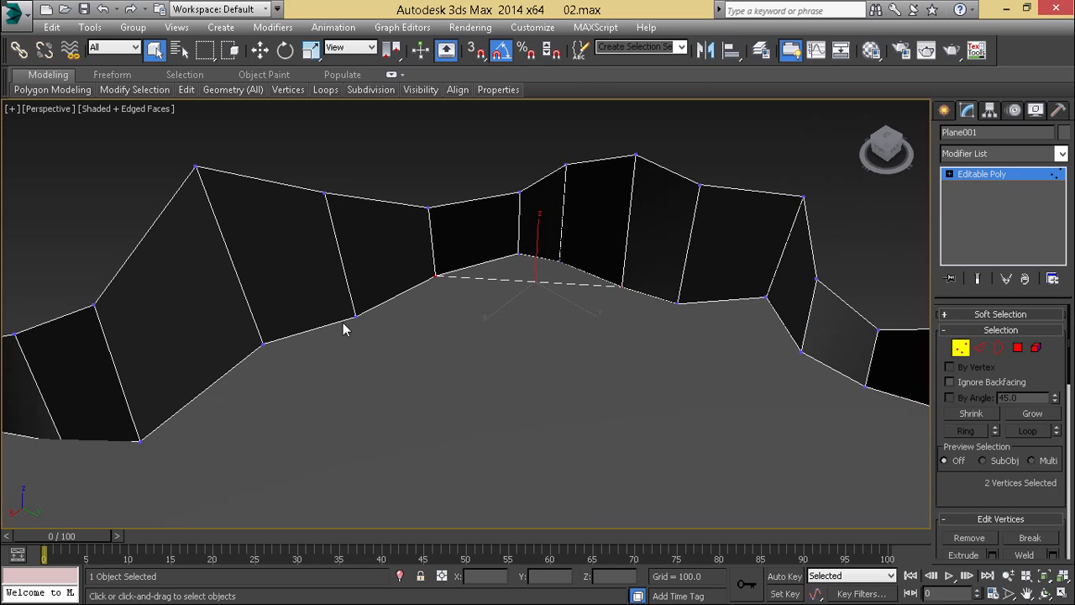
Connect the next pair of opposite floor vertices, just in front of the first crossing edge
left_click(356, 316)
left_click(677, 302, "ctrl")
right_click(670, 271)
left_click(619, 357)
Connect vertex 56 to the floor vertex at the inner corner of the opposite wall, one past the directly opposite vertex
left_click(263, 343)
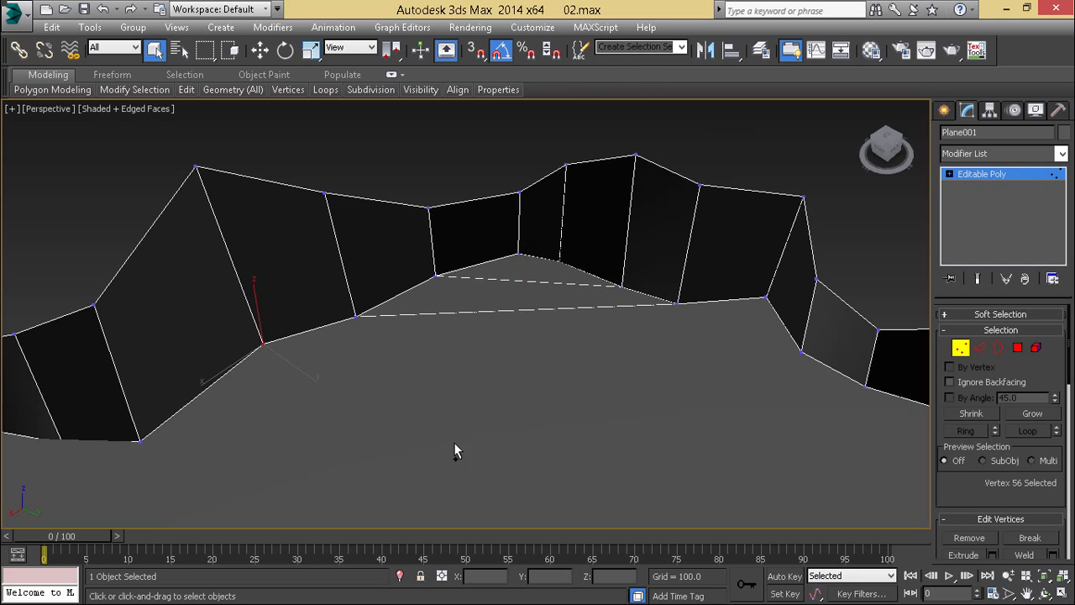
left_click(764, 297, "ctrl")
right_click(787, 312)
left_click(701, 379)
scroll(688, 399, "down", 3)
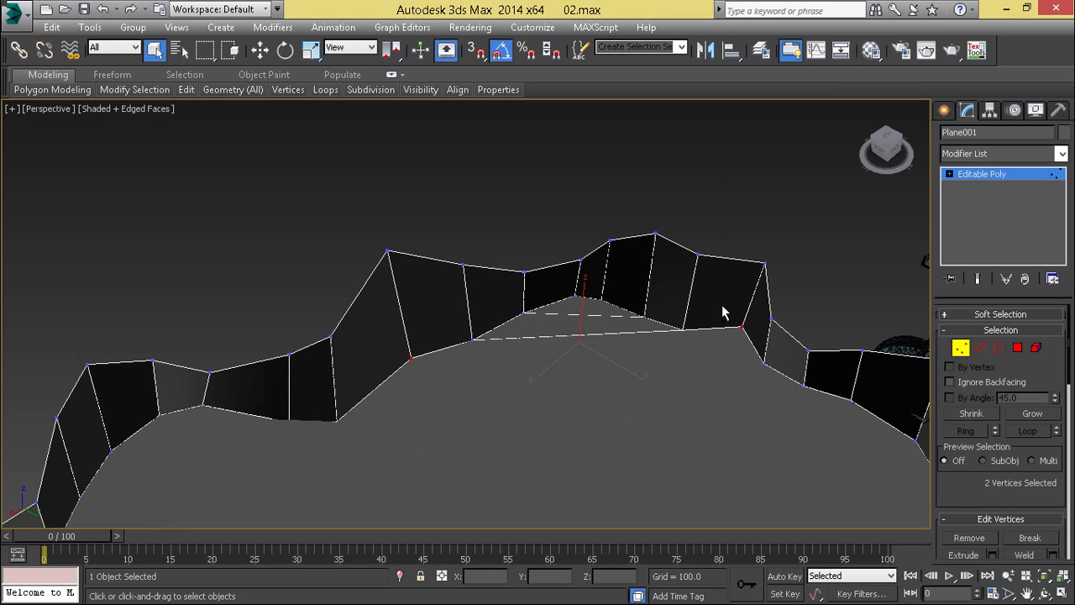
left_click(743, 327, "ctrl")
left_click(763, 363, "ctrl")
right_click(740, 359)
left_click(709, 411)
Connect vertex 55 to the next floor vertex along the opposite wall
middle_click_drag(707, 410, 233, 380, "alt")
left_click_drag(232, 366, 241, 388)
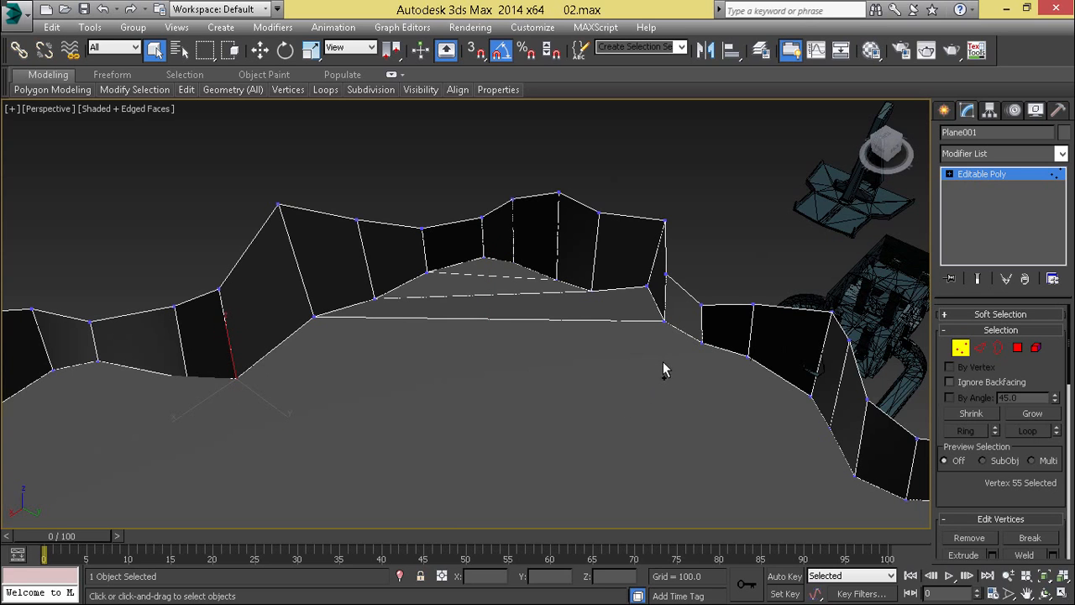
left_click_drag(716, 364, 714, 375, "ctrl")
right_click(714, 370)
left_click(693, 413)
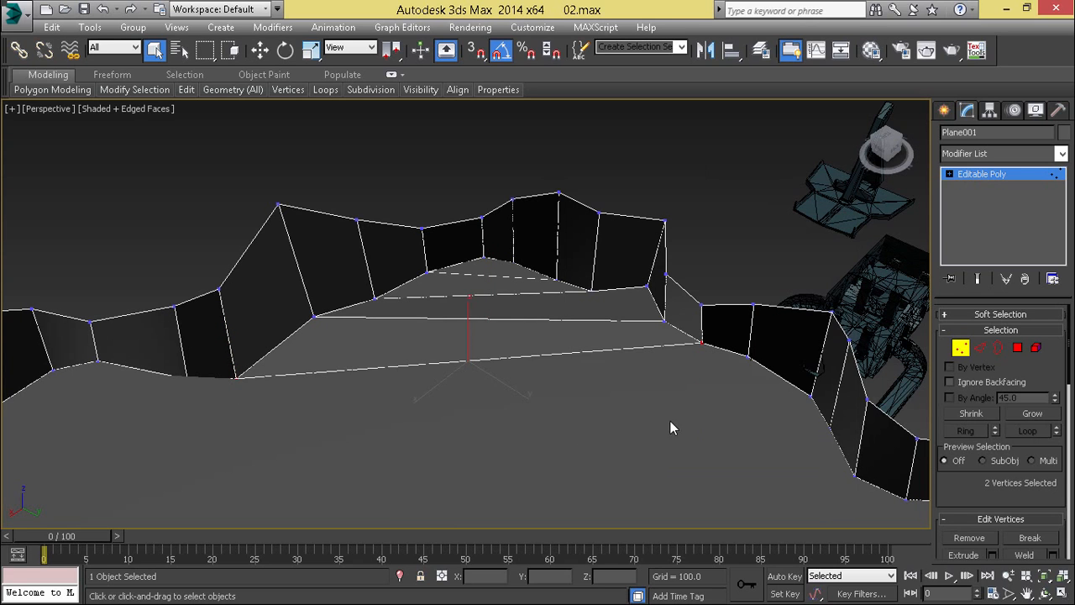
Try to connect vertex 55 to the third floor vertex beyond its existing connection on the opposite wall
middle_click_drag(671, 421, 575, 417, "alt")
left_click_drag(252, 436, 253, 437)
middle_click_drag(253, 437, 271, 415, "alt")
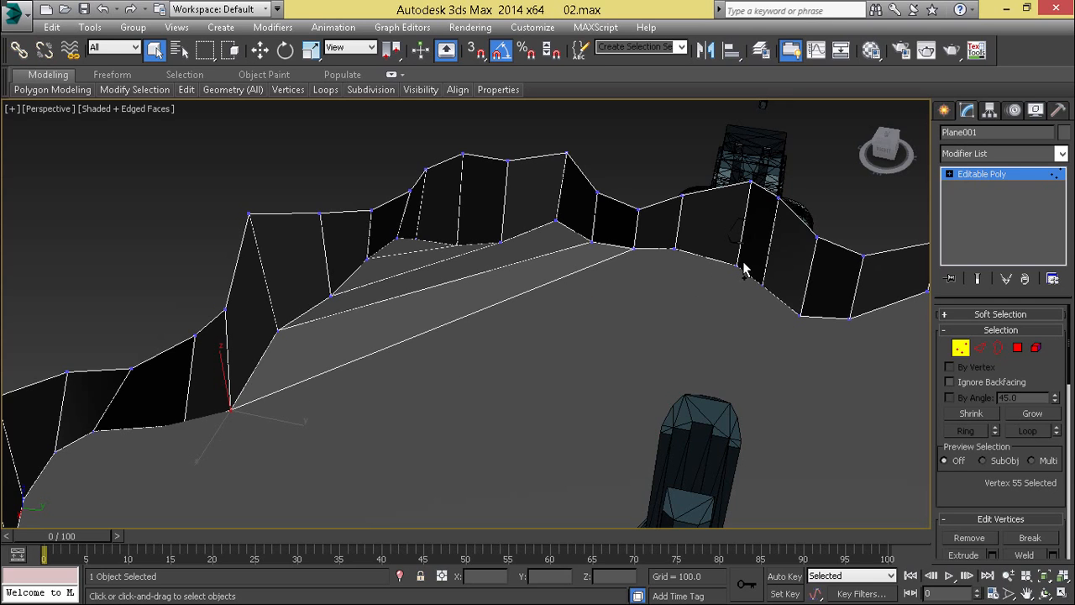
left_click(761, 286, "ctrl")
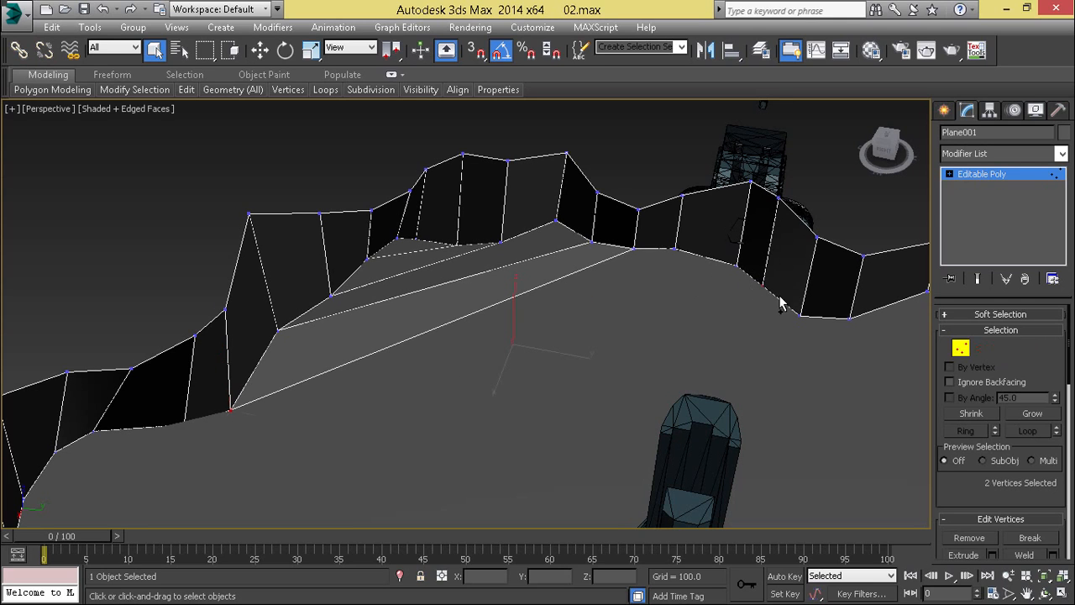
right_click(672, 289)
left_click(626, 346)
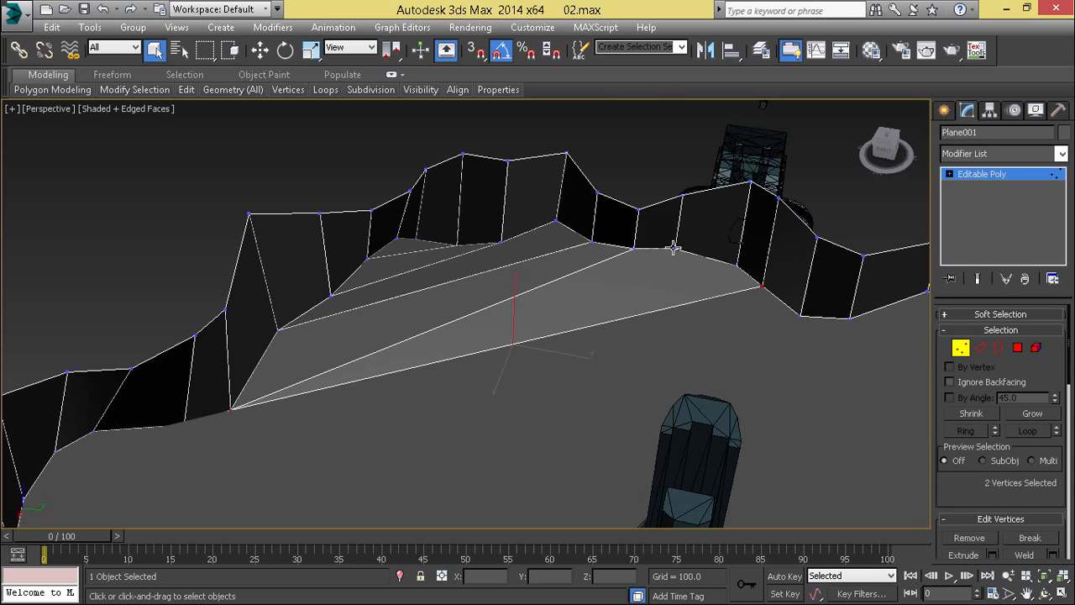
key("ctrl+z")
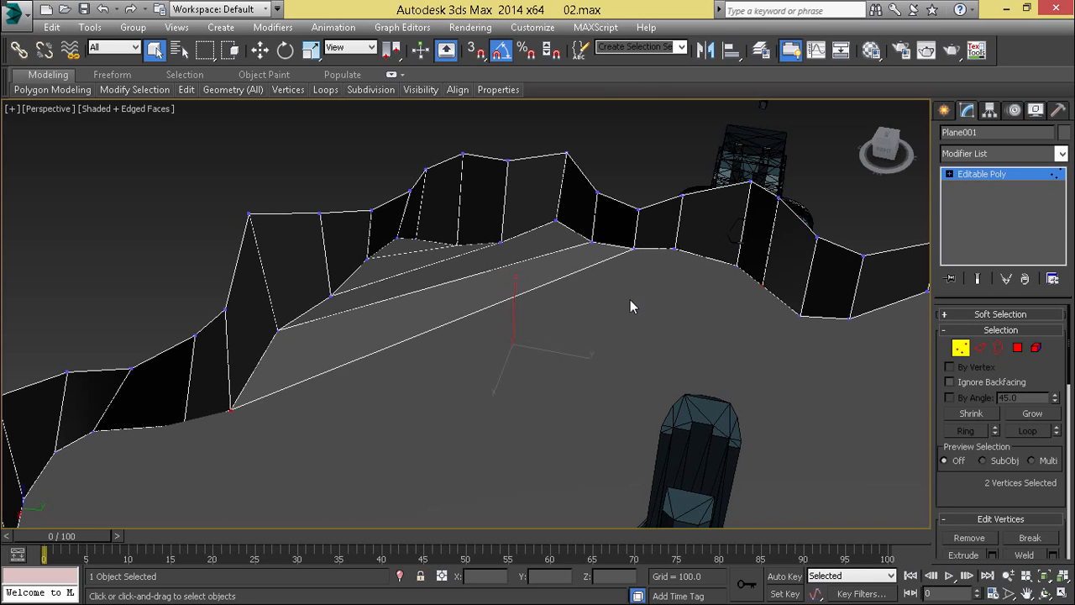
Try to connect vertex 55 to the second floor vertex beyond its existing connection on the opposite wall
left_click_drag(726, 252, 751, 273, "ctrl")
left_click(754, 285, "alt")
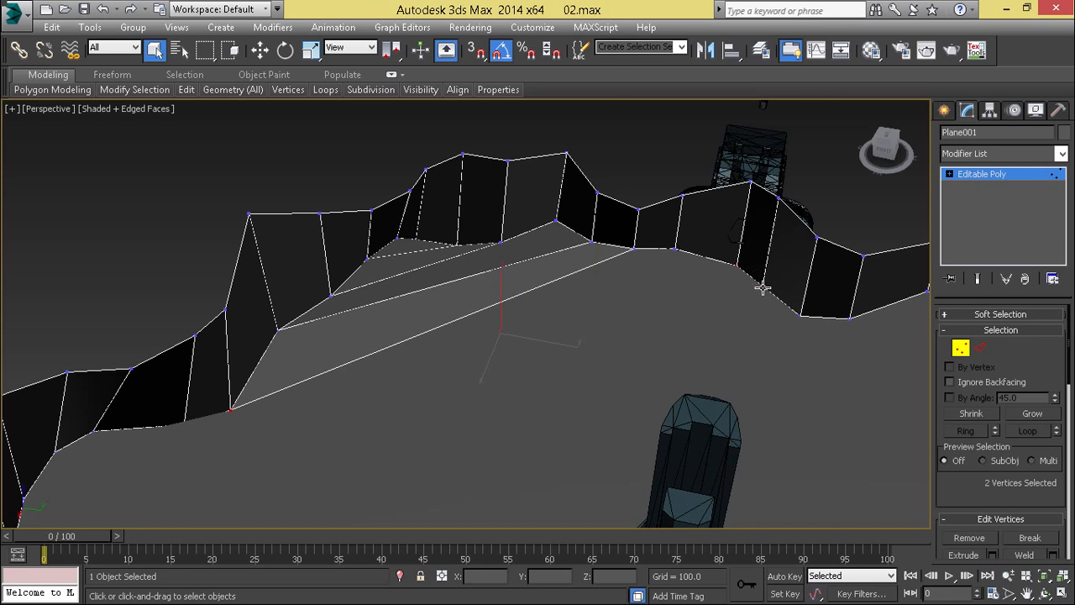
right_click(616, 268)
left_click(572, 327)
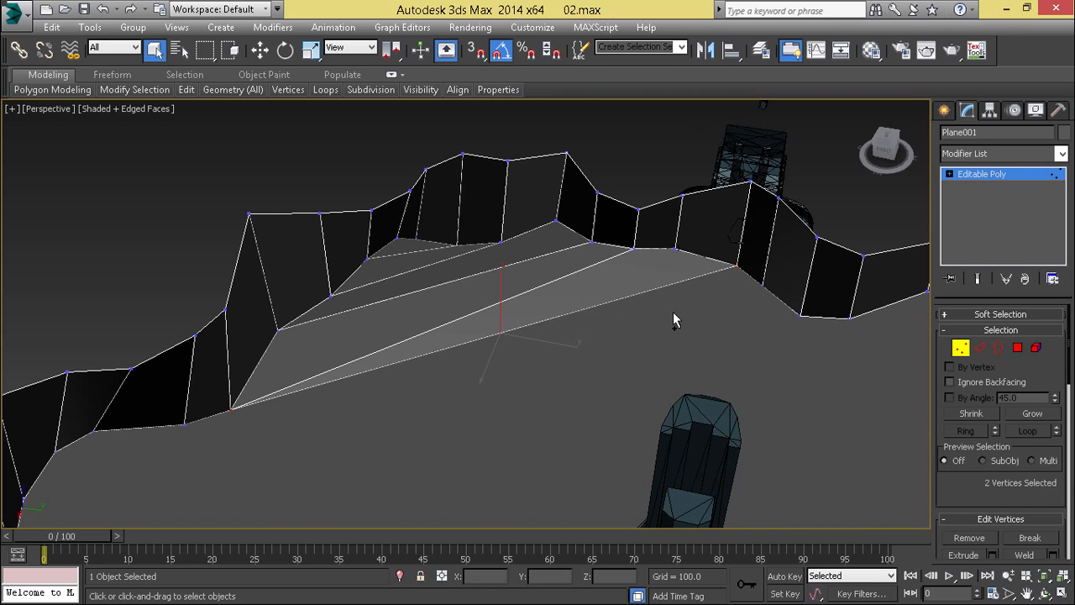
key("ctrl+z")
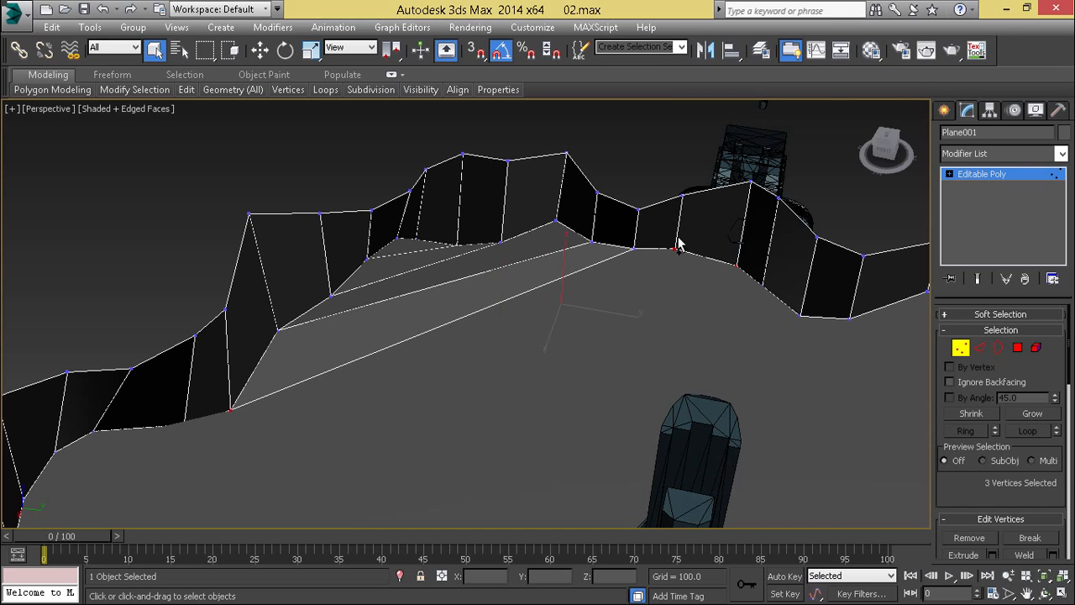
Try to connect vertex 55 to the floor vertex directly beside its existing connection on the opposite wall
left_click(739, 266, "alt")
right_click(689, 233)
left_click(603, 276)
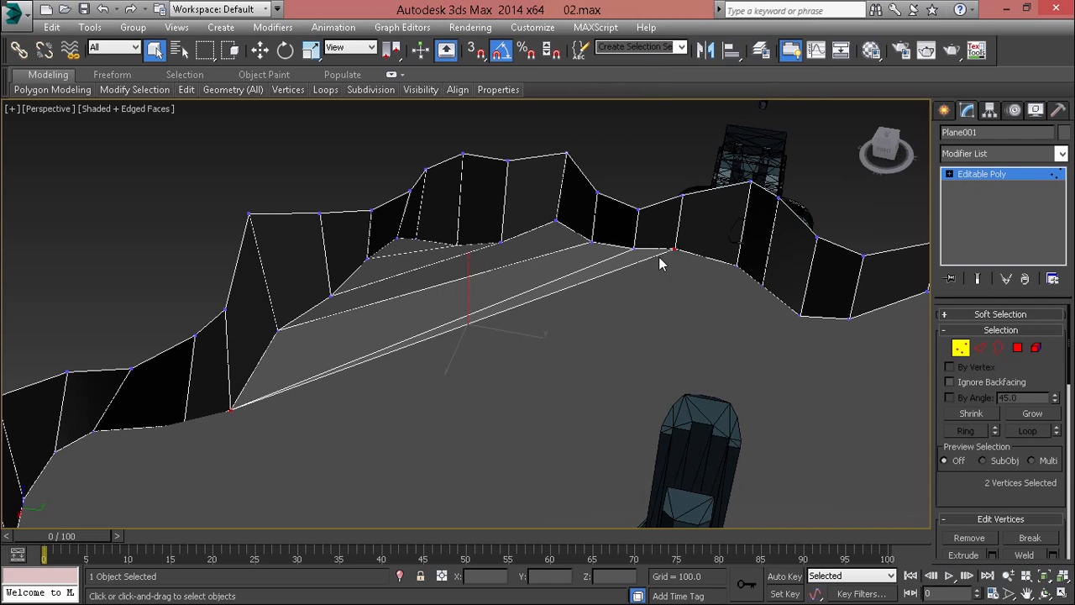
key("ctrl+z")
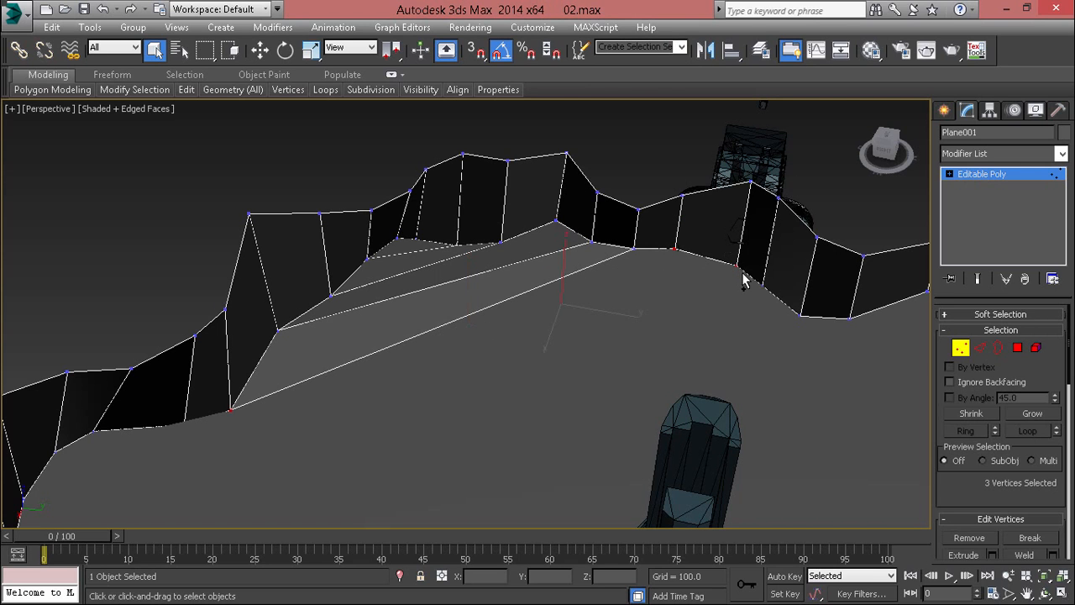
Connect vertex 55 to the opposite wall again, using the second floor vertex beyond its existing connection
right_click(710, 235)
left_click(601, 281)
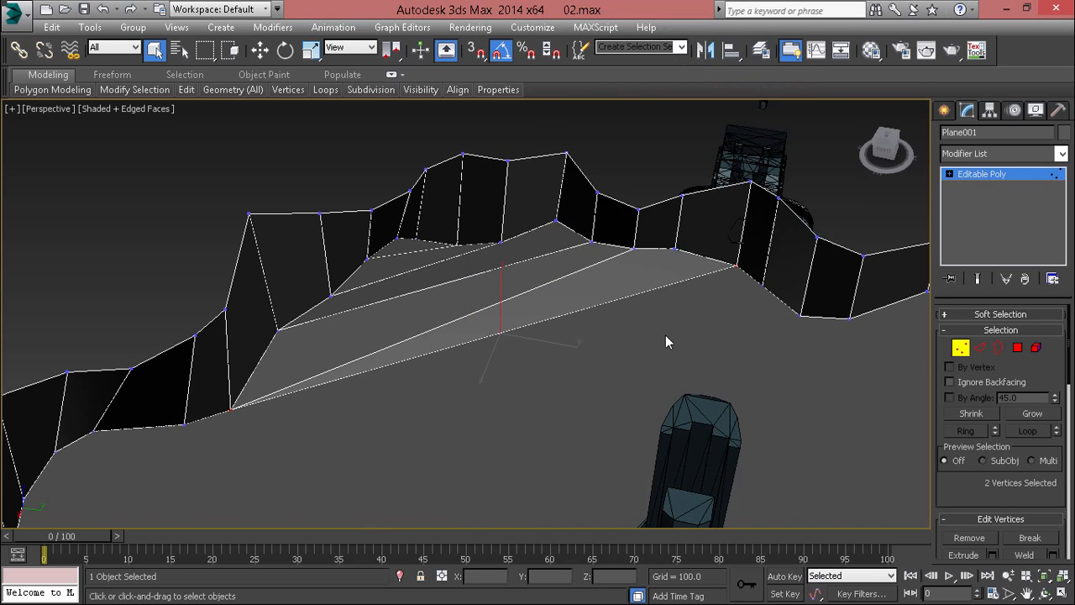
middle_click_drag(665, 335, 555, 370, "alt")
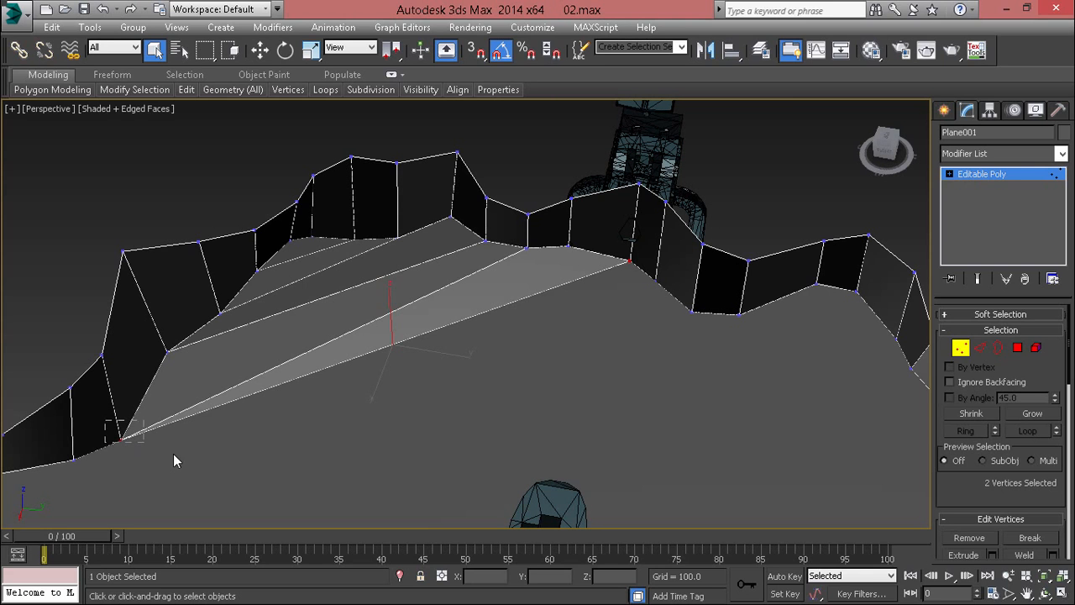
left_click_drag(105, 420, 173, 461)
left_click(692, 313, "ctrl")
middle_click_drag(668, 363, 446, 357, "alt")
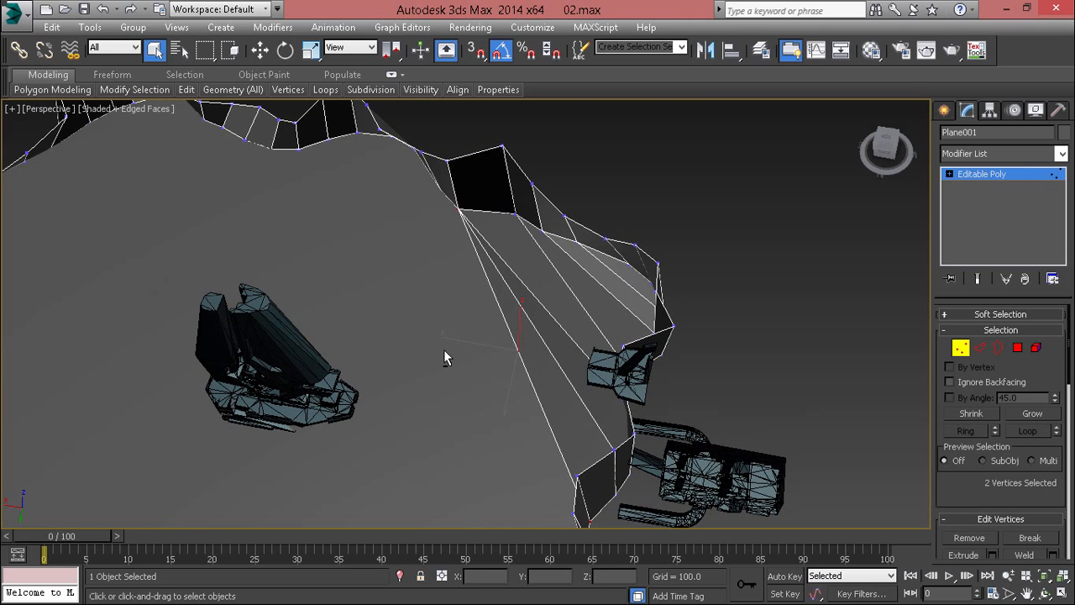
middle_click_drag(445, 357, 541, 359, "alt")
left_click(329, 343)
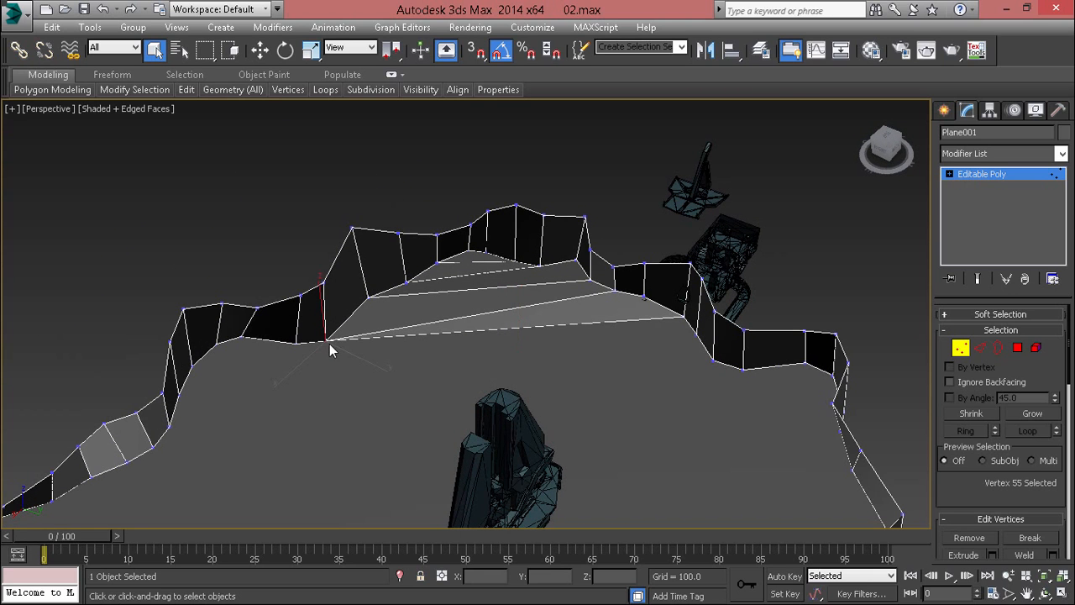
Connect vertex 54 to the opposite wall's floor vertex just past vertex 68
left_click(299, 351)
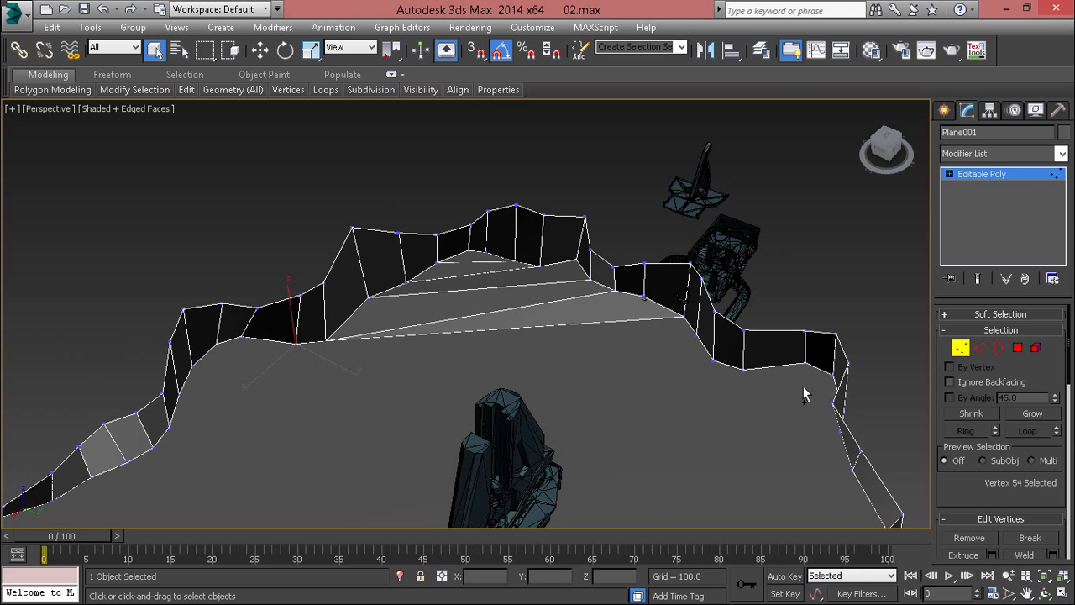
left_click(712, 363, "ctrl")
right_click(693, 336)
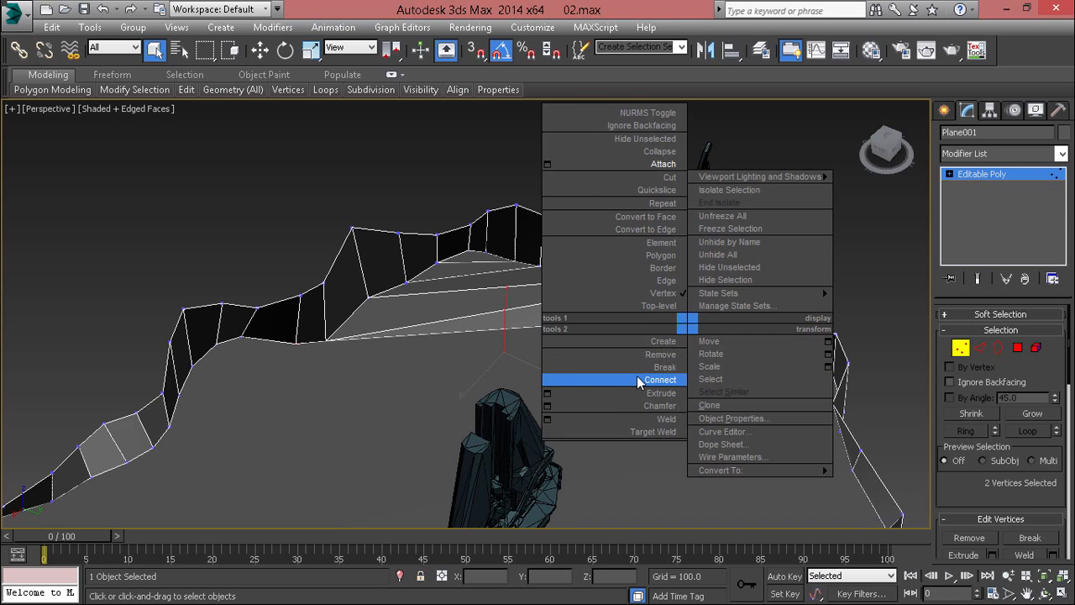
left_click(636, 377)
Connect vertex 68 to vertex 55 across the floor
left_click(707, 351)
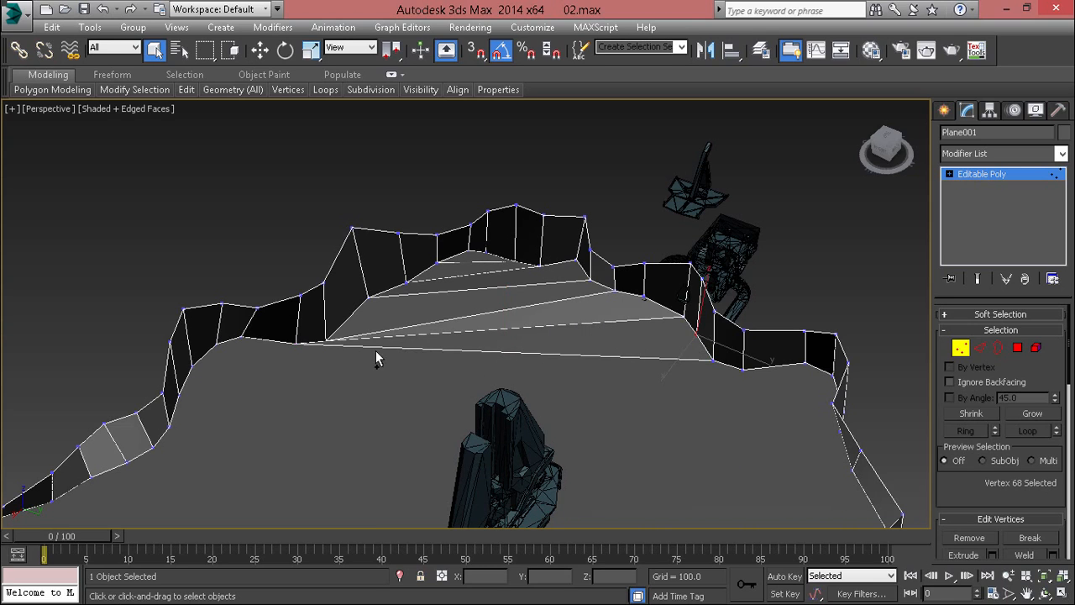
left_click(327, 341, "ctrl")
right_click(493, 357)
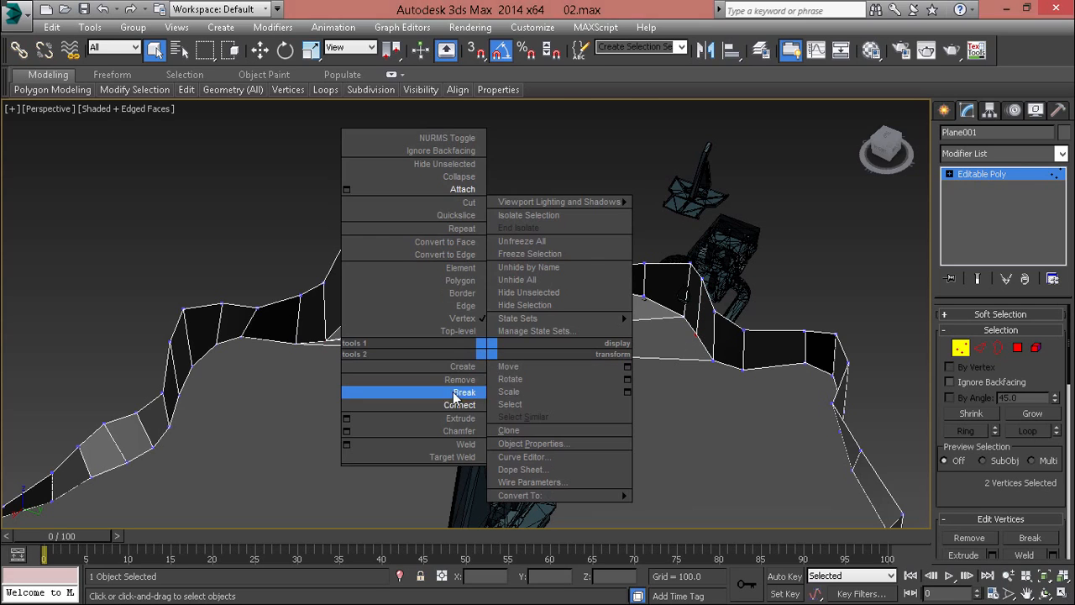
left_click(435, 392)
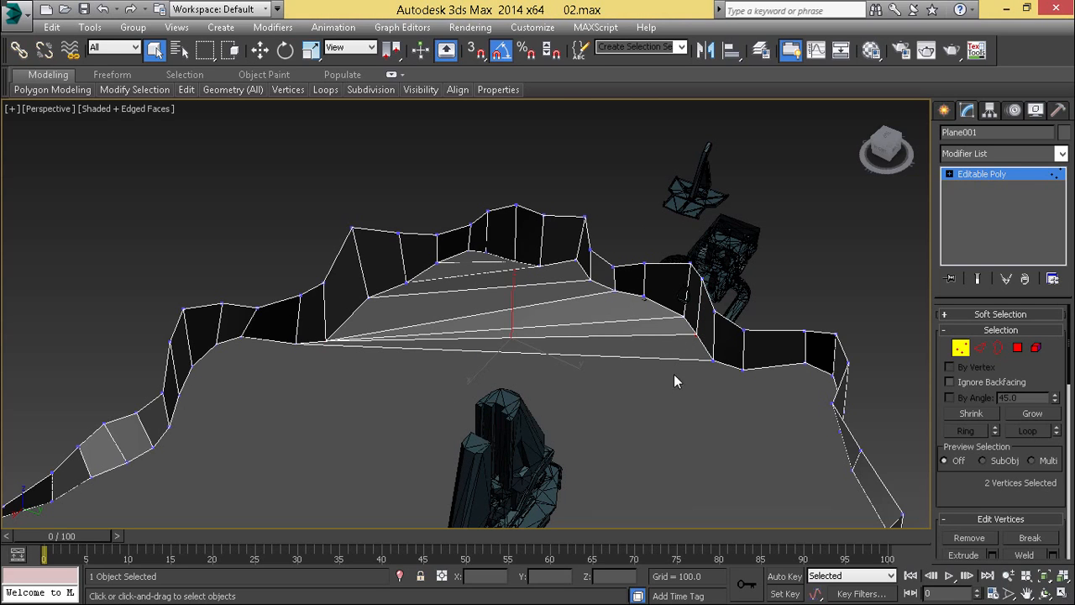
Try to connect the second floor vertex past vertex 68 to the floor vertex beyond vertex 54 on the opposite wall
left_click(743, 369)
left_click(242, 338, "ctrl")
right_click(511, 357)
left_click(474, 400)
key("ctrl+z")
key("ctrl+z")
Connect the second floor vertex past vertex 68 to vertex 54 on the opposite wall
left_click(242, 338, "alt")
left_click(311, 334, "ctrl")
right_click(473, 353)
left_click(440, 404)
Close off the wall's small alcove by connecting vertex 54's opposite endpoint to the third floor vertex farther along that same wall
middle_click_drag(439, 404, 609, 275, "alt")
left_click(575, 358)
left_click(797, 372, "ctrl")
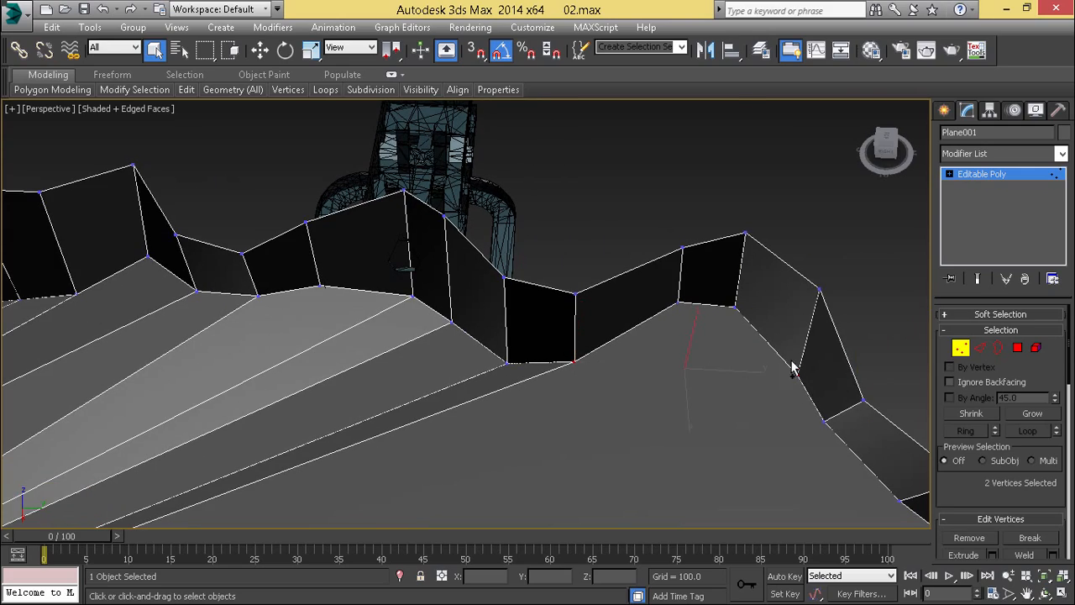
right_click(745, 324)
left_click(725, 377)
Connect the alcove's far floor vertex to the vertex beside vertex 54 on the opposite wall
left_click(813, 402)
middle_click_drag(813, 402, 786, 514, "alt")
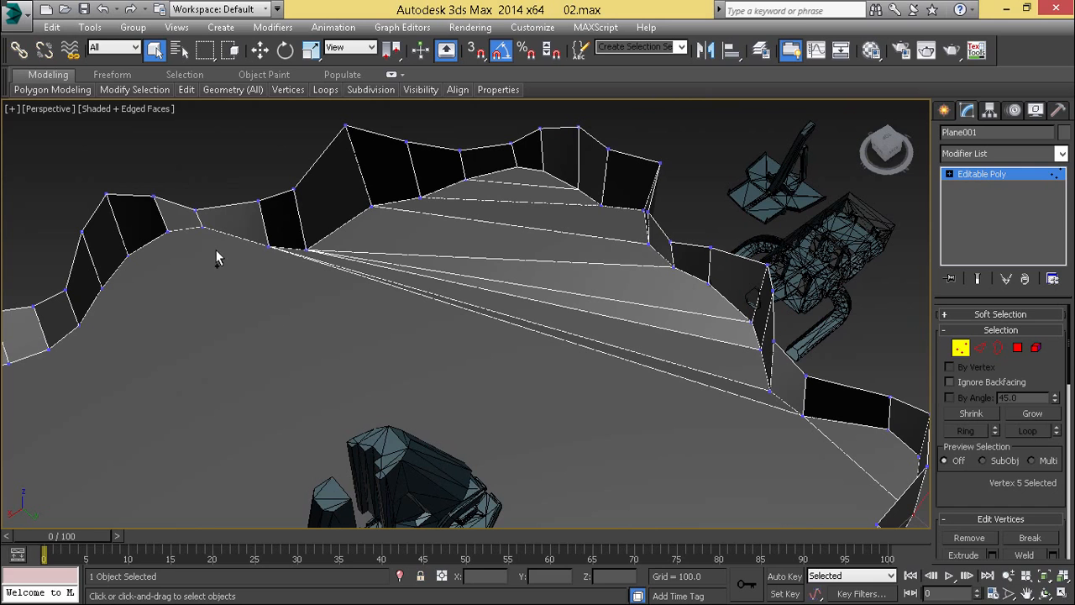
right_click(287, 224)
left_click(274, 281)
Connect vertex 52 to the next unconnected floor vertex on the opposite wall
middle_click_drag(332, 286, 420, 297)
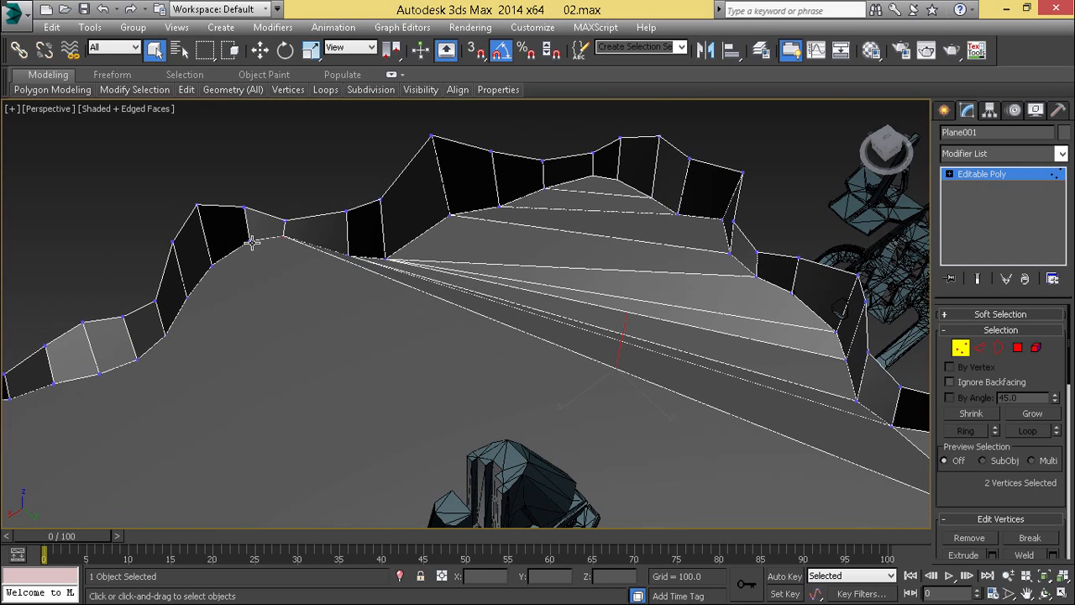
left_click(252, 243)
scroll(255, 247, "up", 6)
scroll(387, 287, "down", 6)
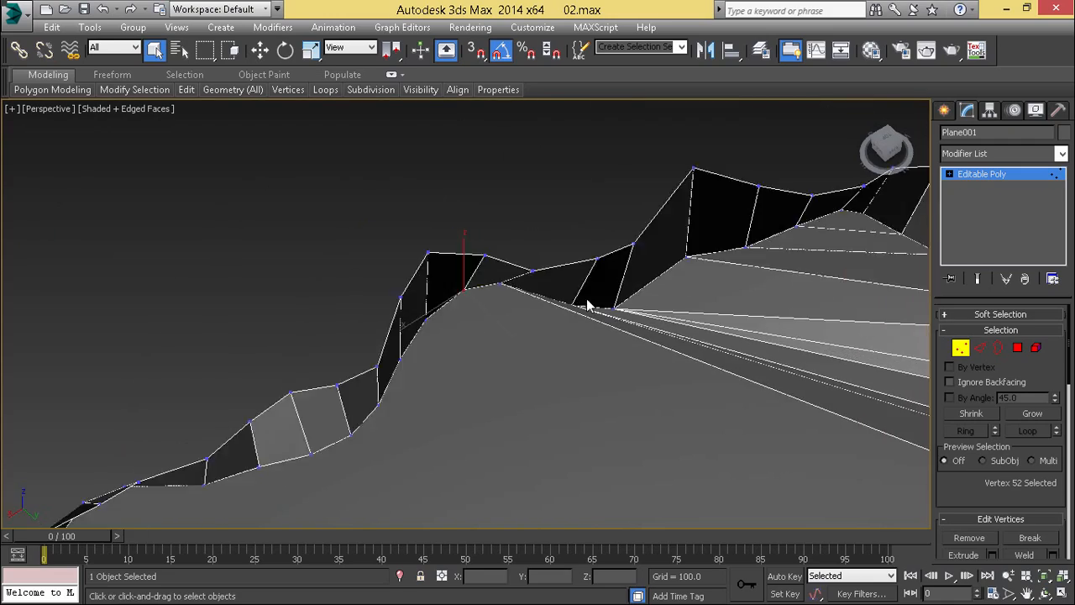
scroll(588, 305, "down", 3)
middle_click_drag(588, 305, 415, 264)
scroll(446, 280, "up", 4)
scroll(470, 293, "down", 4)
middle_click_drag(470, 293, 601, 311)
right_click(742, 242)
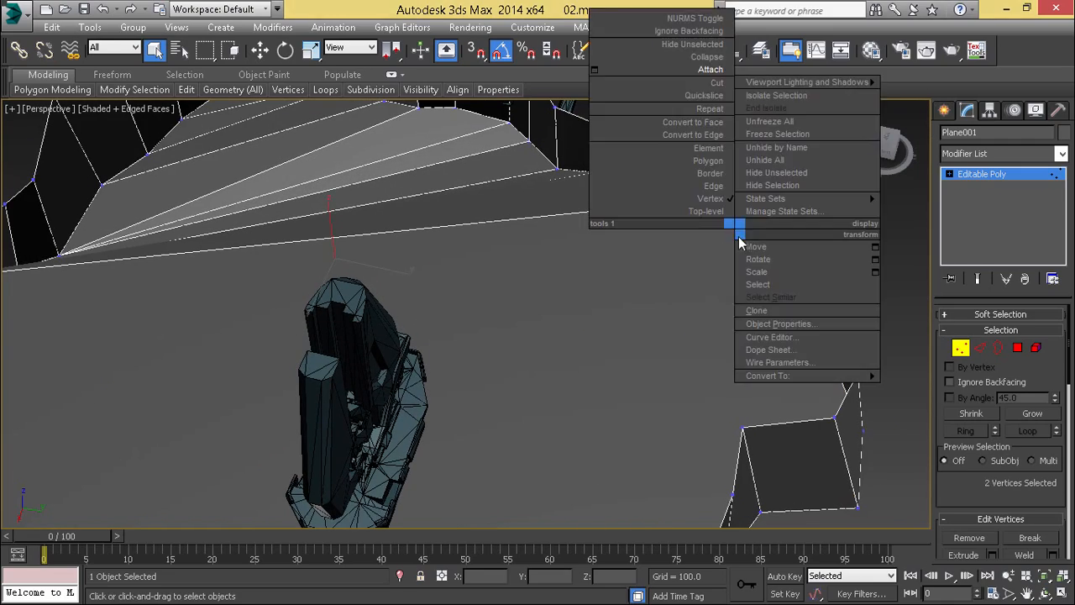
left_click(647, 283)
Remove the four floor edges fanning out from vertices 54 and 55 to the narrow end of the opposite wall
middle_click_drag(529, 288, 627, 311, "alt")
scroll(252, 252, "up", 3)
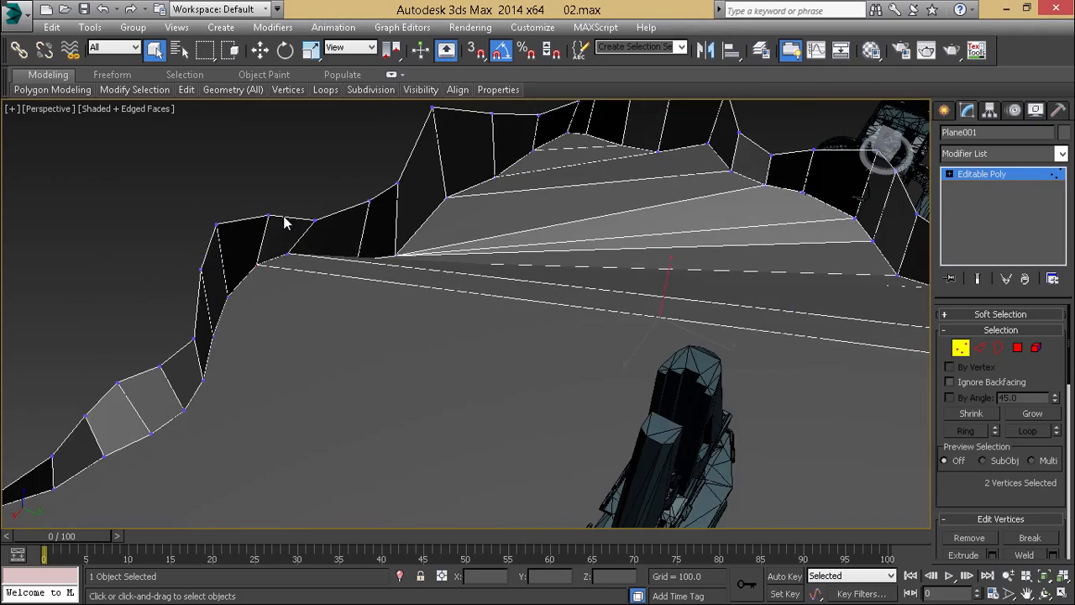
middle_click_drag(681, 279, 516, 271)
scroll(510, 236, "up", 2)
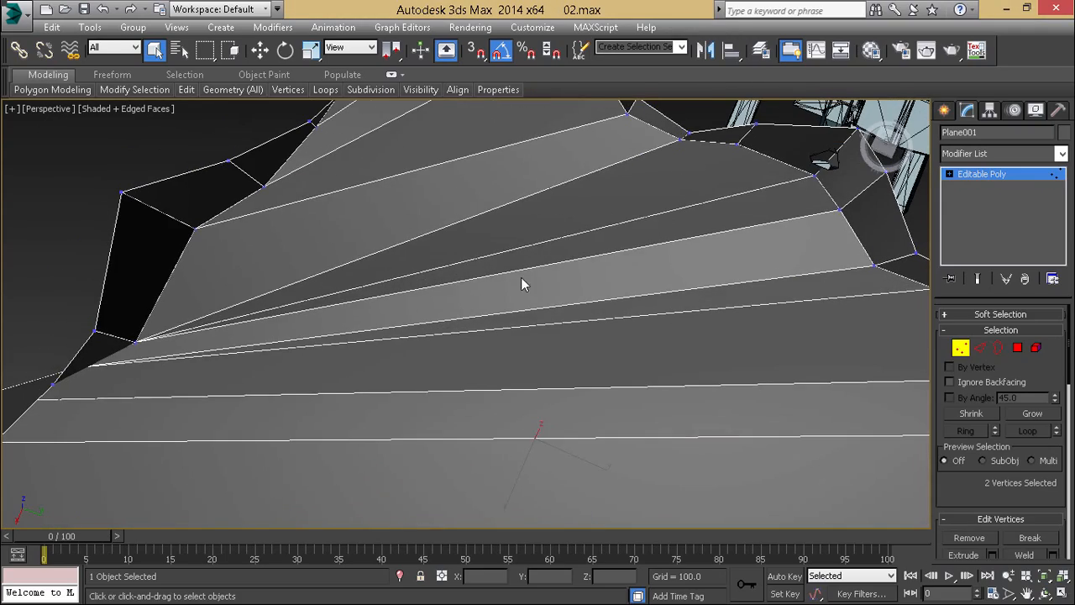
key("2")
left_click_drag(576, 309, 448, 193)
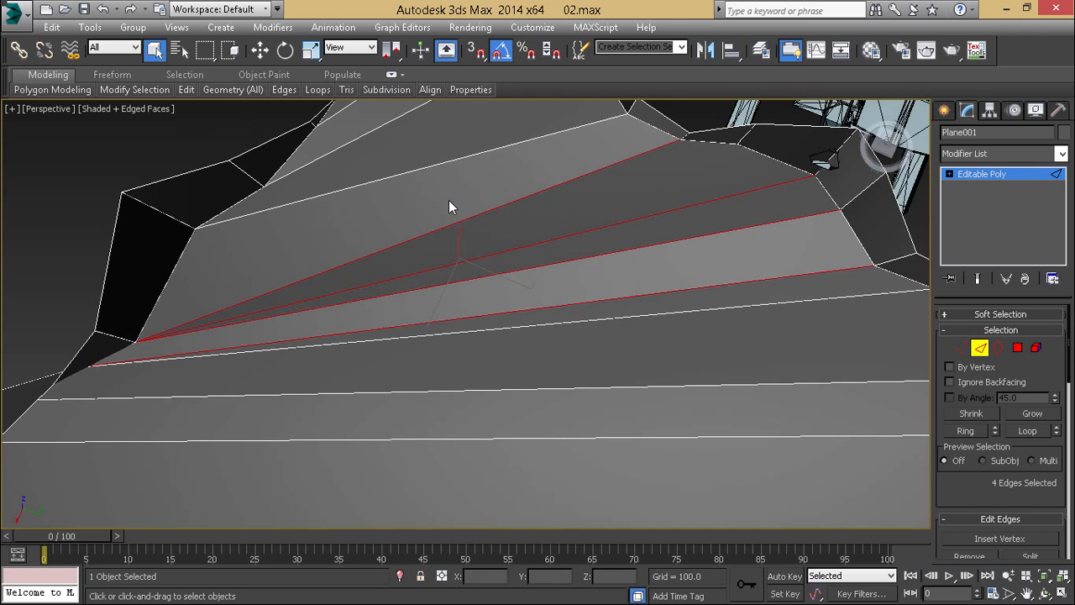
key("BackSpace")
Raise vertex 54 and vertex 55 slightly along the Z axis
key("1")
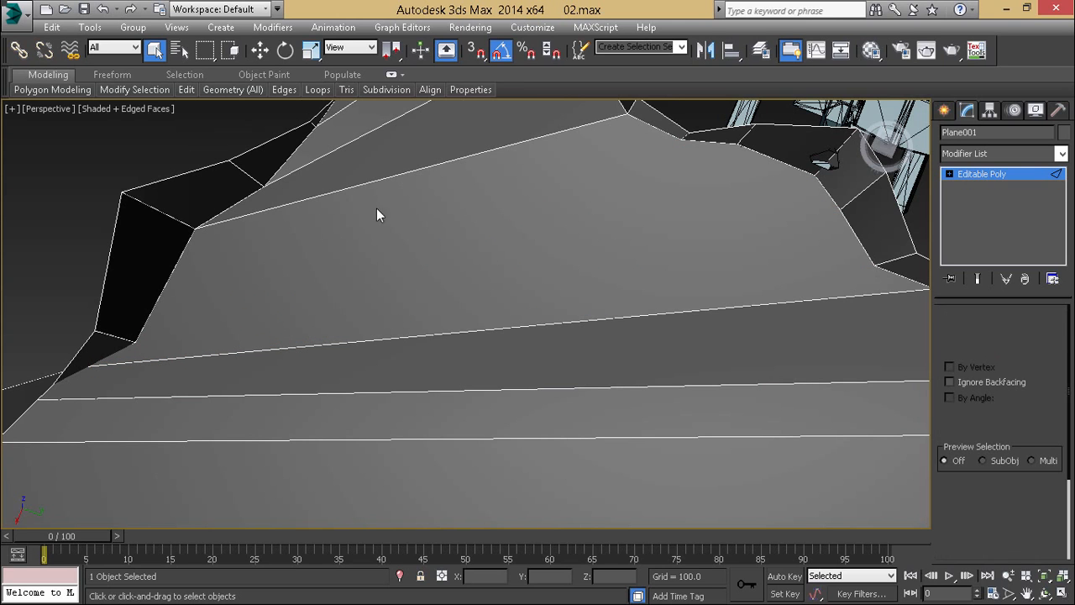
left_click_drag(111, 318, 163, 360)
key("z")
scroll(164, 360, "down", 4)
scroll(369, 315, "down", 5)
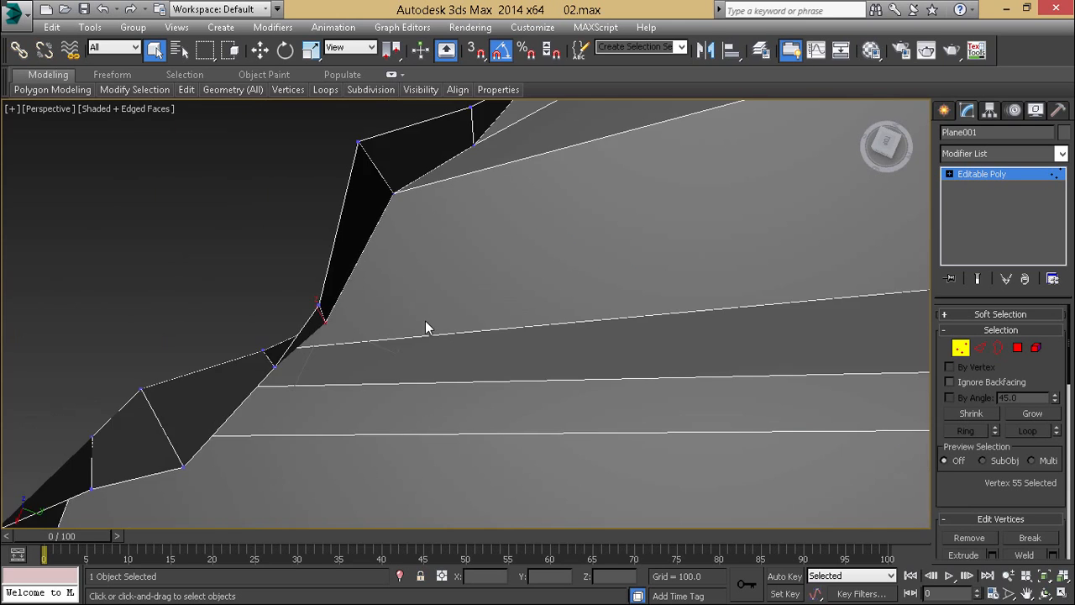
middle_click_drag(425, 322, 299, 316)
middle_click_drag(299, 316, 179, 308, "alt")
scroll(279, 325, "up", 3)
left_click(193, 324)
key("w")
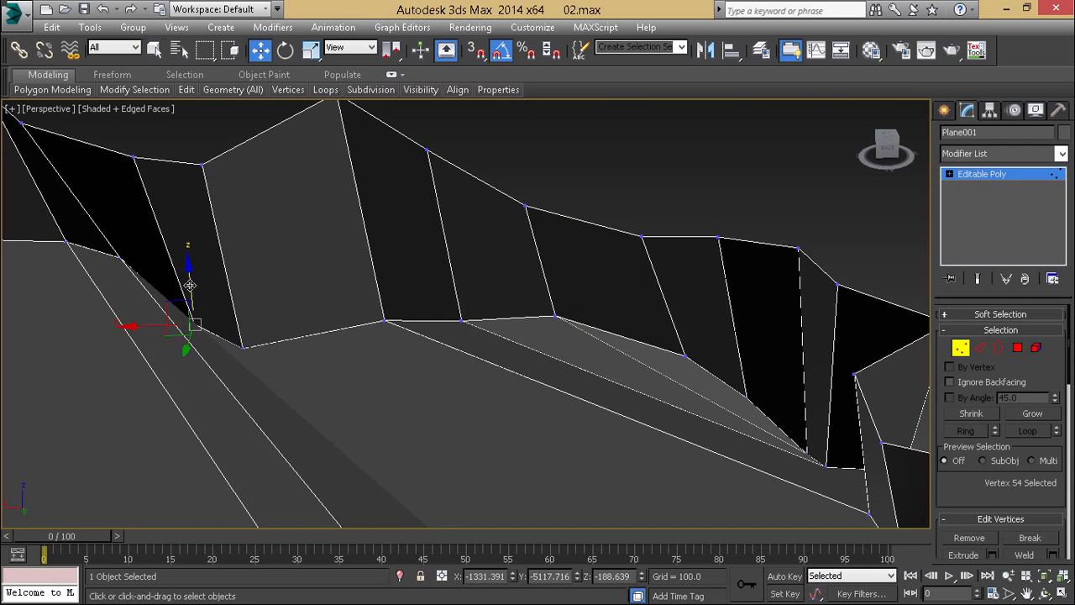
mouse_move(190, 283)
left_mouse_down()
mouse_move(195, 250)
mouse_move(192, 263)
left_mouse_up()
left_click(243, 347)
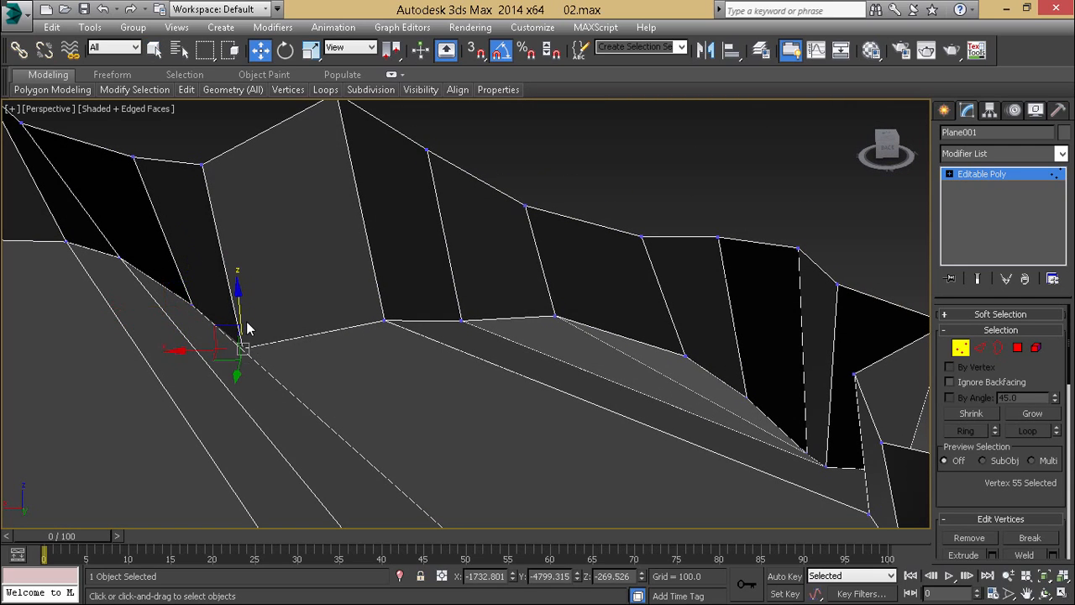
left_click_drag(240, 295, 251, 274)
Select vertices 54 and 55 together and shift them horizontally in the XY plane
middle_click_drag(250, 274, 356, 360, "alt")
left_click(187, 319, "ctrl")
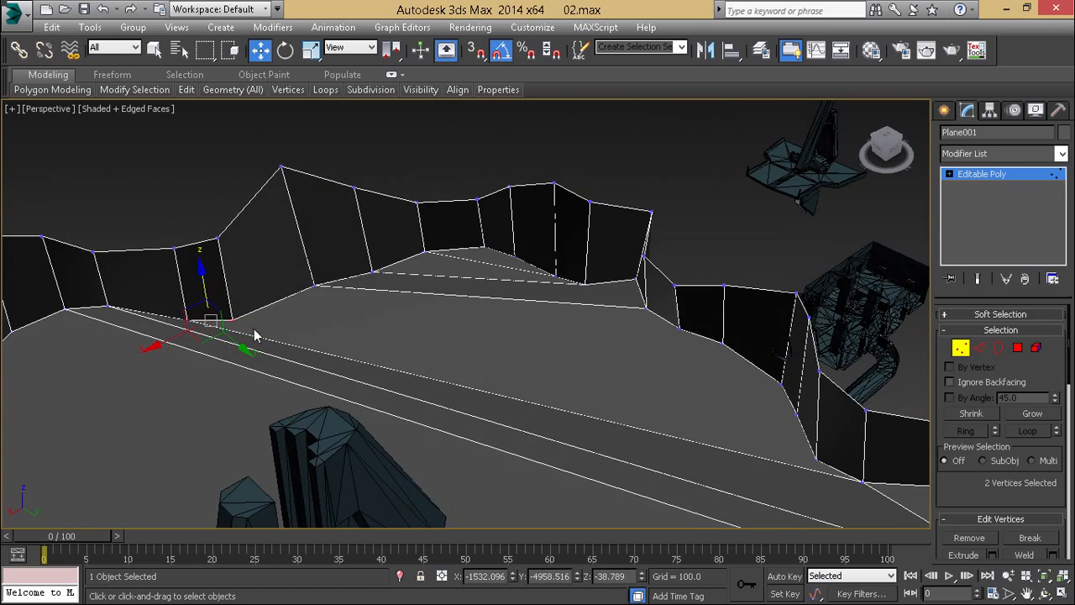
left_click_drag(198, 342, 222, 335)
middle_click_drag(222, 335, 307, 373, "alt")
left_click(217, 307)
Connect vertex 55 to the opposite wall's floor vertex directly beside vertex 54's existing connection
left_click(167, 302)
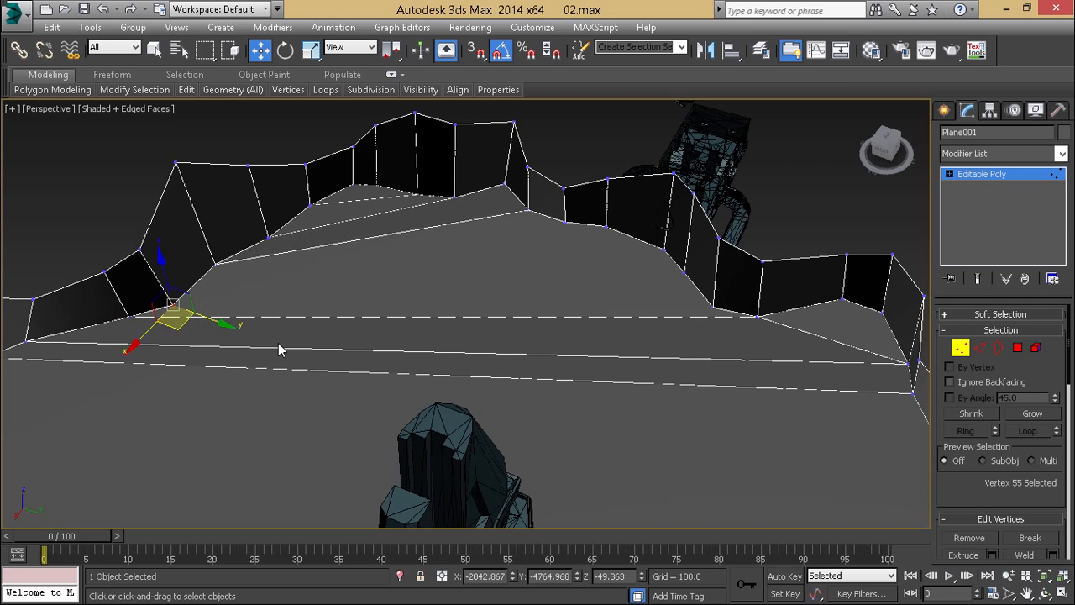
key("q")
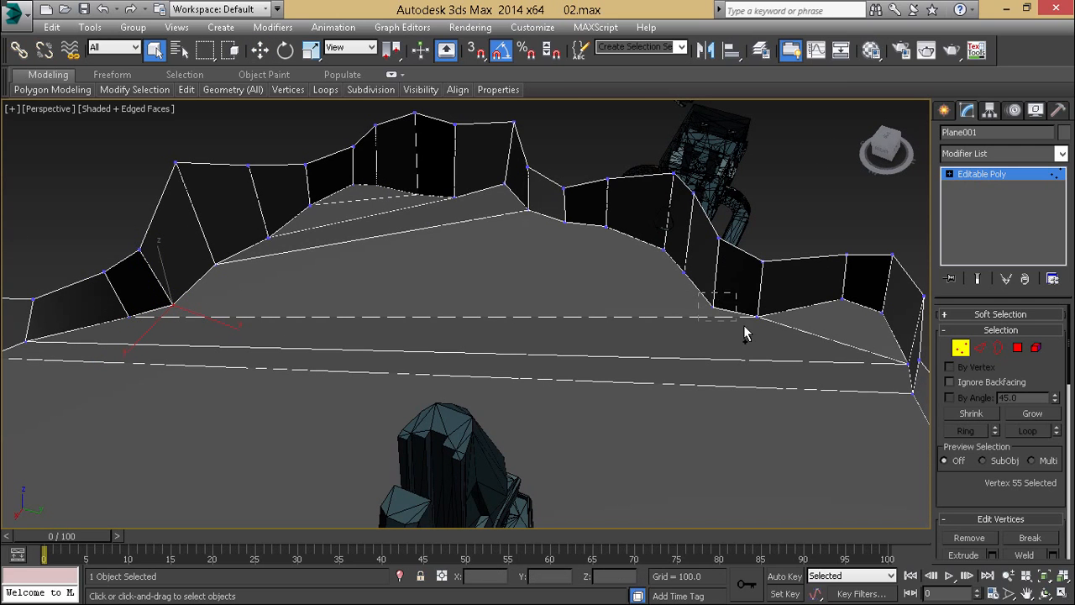
left_click_drag(745, 333, 742, 332, "ctrl")
right_click(576, 266)
left_click(532, 345)
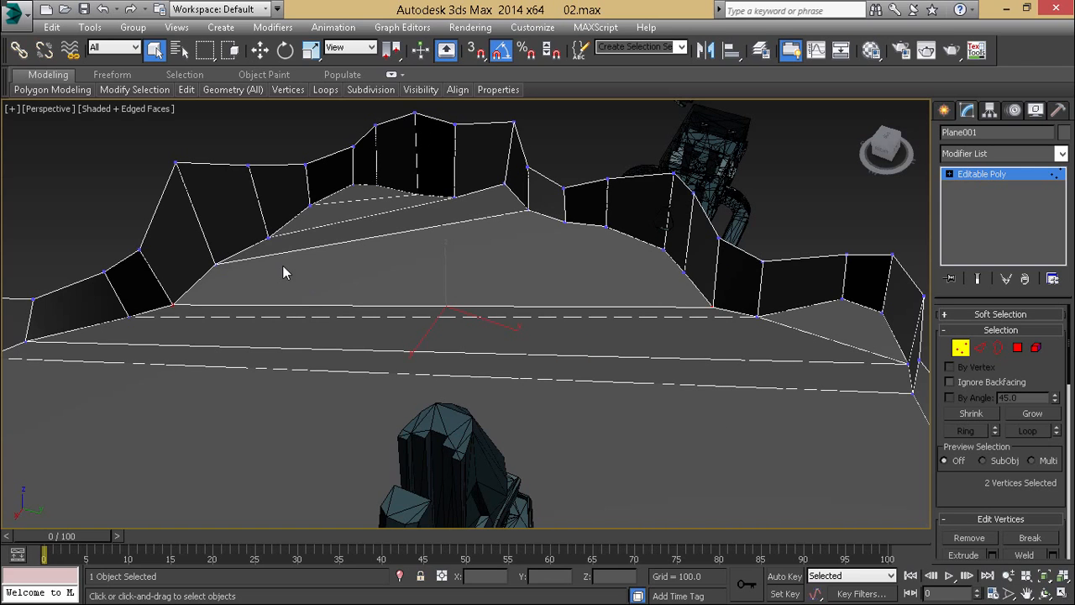
Connect the floor vertex after vertex 55 to the next vertex along the opposite wall
left_click(215, 263)
left_click(684, 272, "ctrl")
right_click(648, 250)
left_click(623, 305)
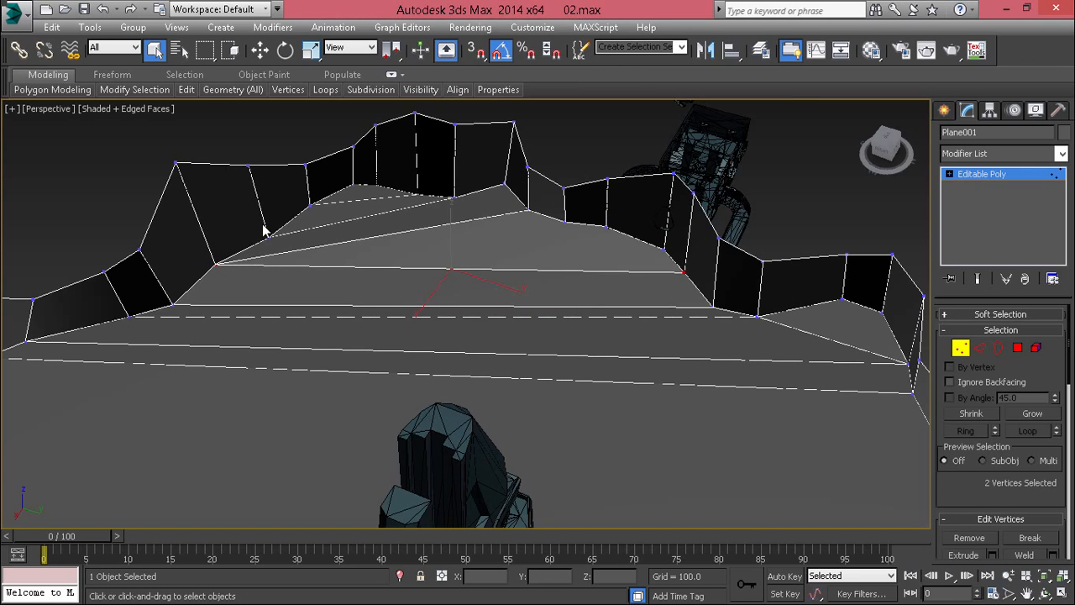
Remove the old diagonal floor edge that starts at the newly connected vertex beside vertex 55
key("2")
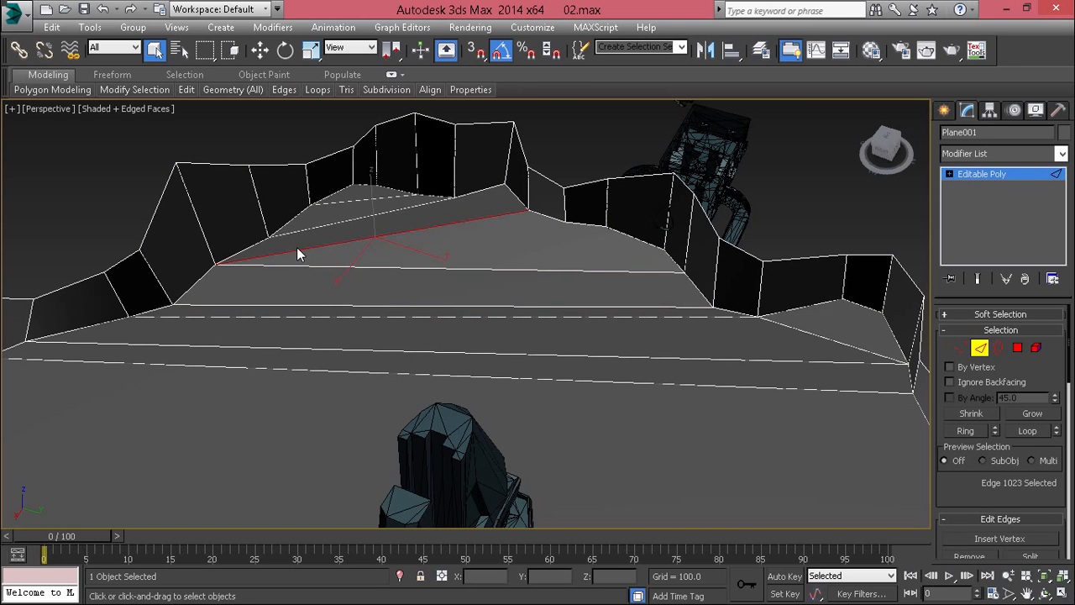
left_click(297, 251)
key("1")
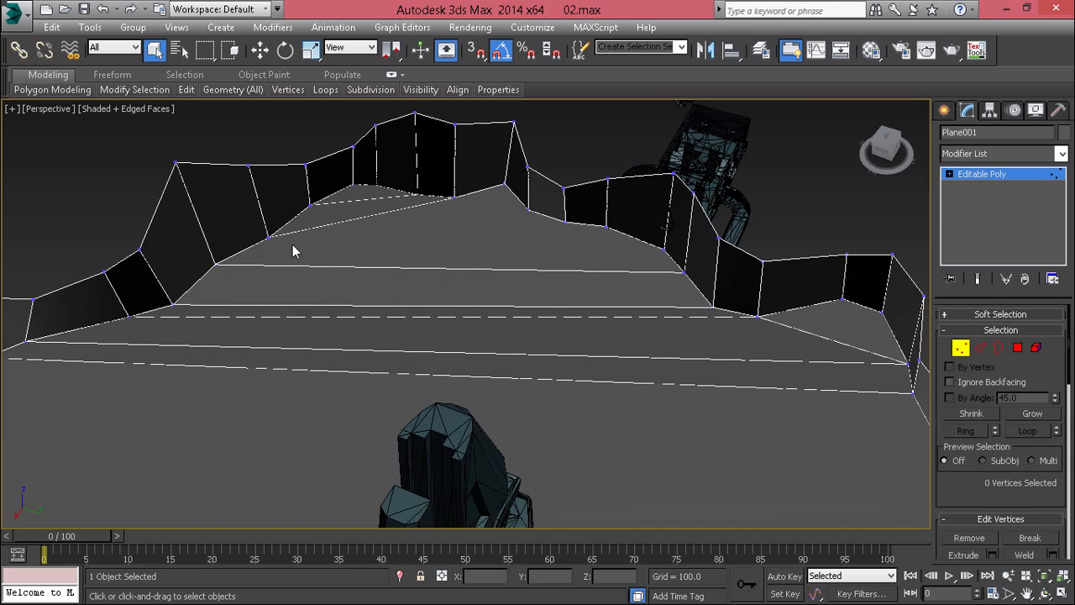
Connect the second floor vertex after vertex 55 to the next vertex along the opposite wall
left_click(268, 239)
left_click_drag(645, 238, 698, 256, "ctrl")
right_click(571, 222)
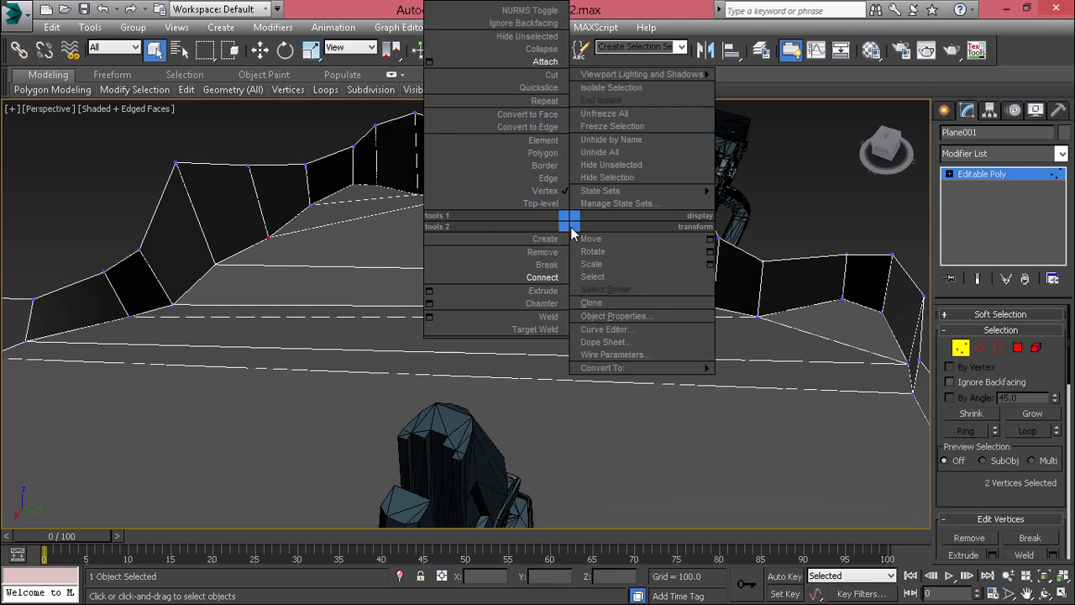
left_click(536, 280)
Connect the second floor vertex after vertex 55 to vertex 65 and to the vertex just beyond it on the opposite wall
scroll(528, 210, "up", 3)
middle_click_drag(529, 217, 481, 225, "alt")
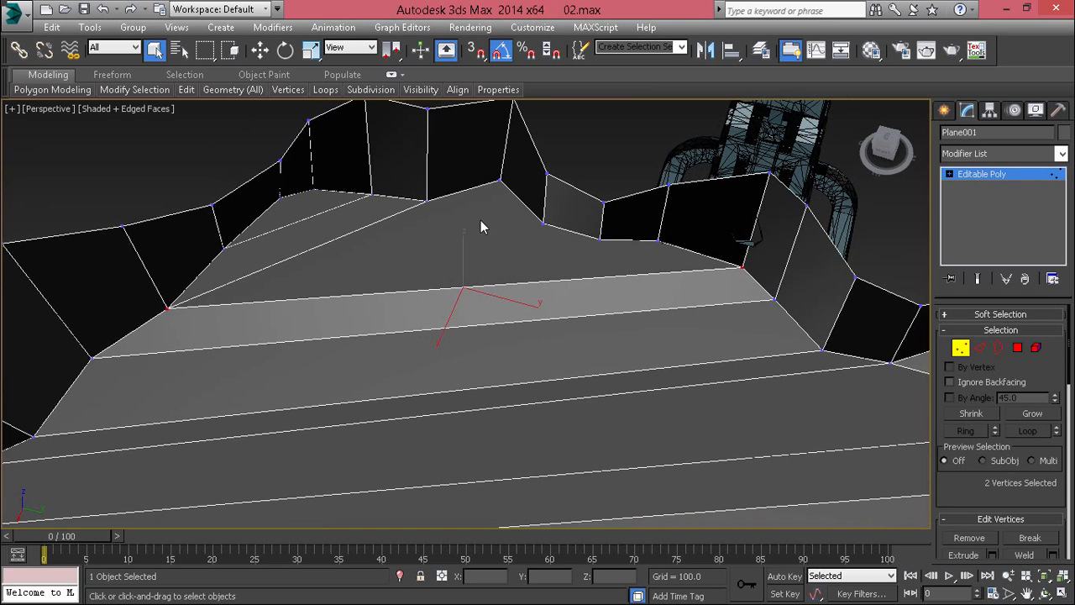
left_click(166, 307)
left_click(544, 223, "ctrl")
right_click(515, 237)
left_click(469, 294)
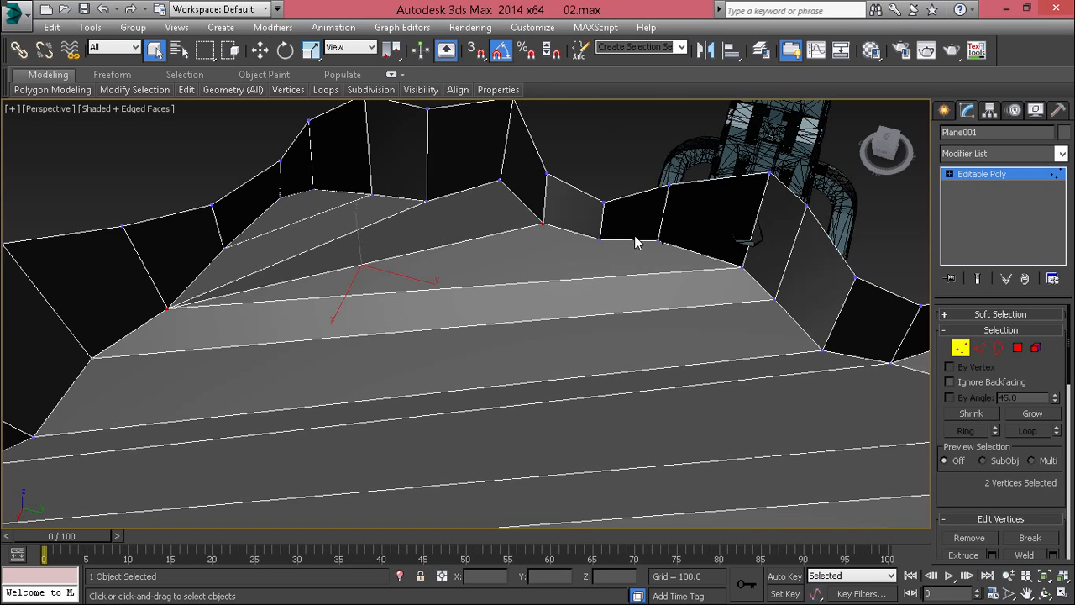
left_click(599, 239)
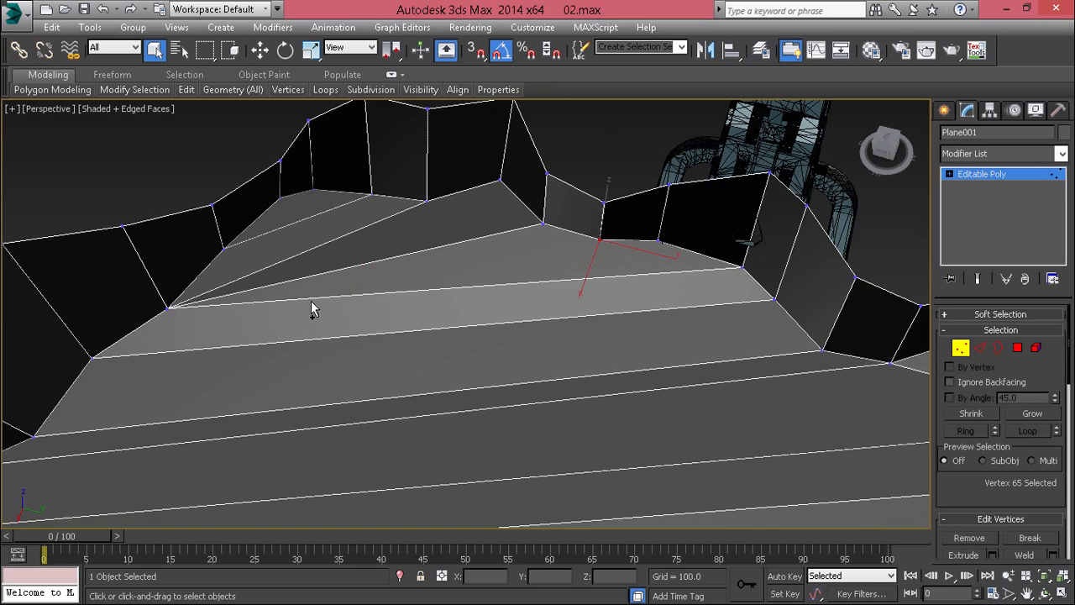
right_click(292, 304)
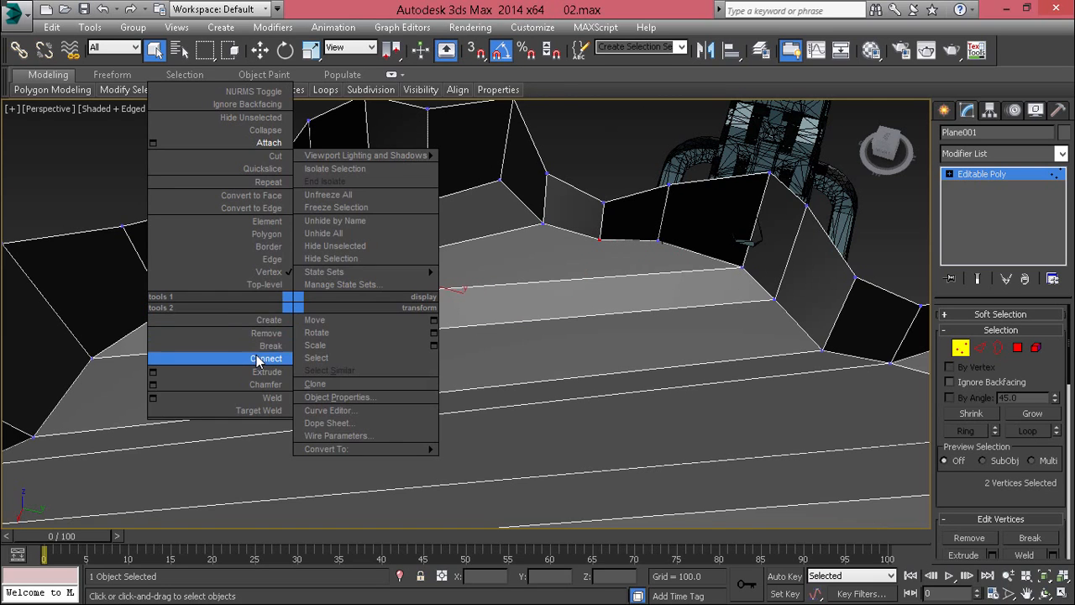
left_click(265, 357)
Connect the floor vertex beside vertex 52 to the next unconnected vertex on the opposite wall
scroll(384, 324, "down", 5)
middle_click_drag(451, 327, 370, 254)
scroll(224, 287, "up", 4)
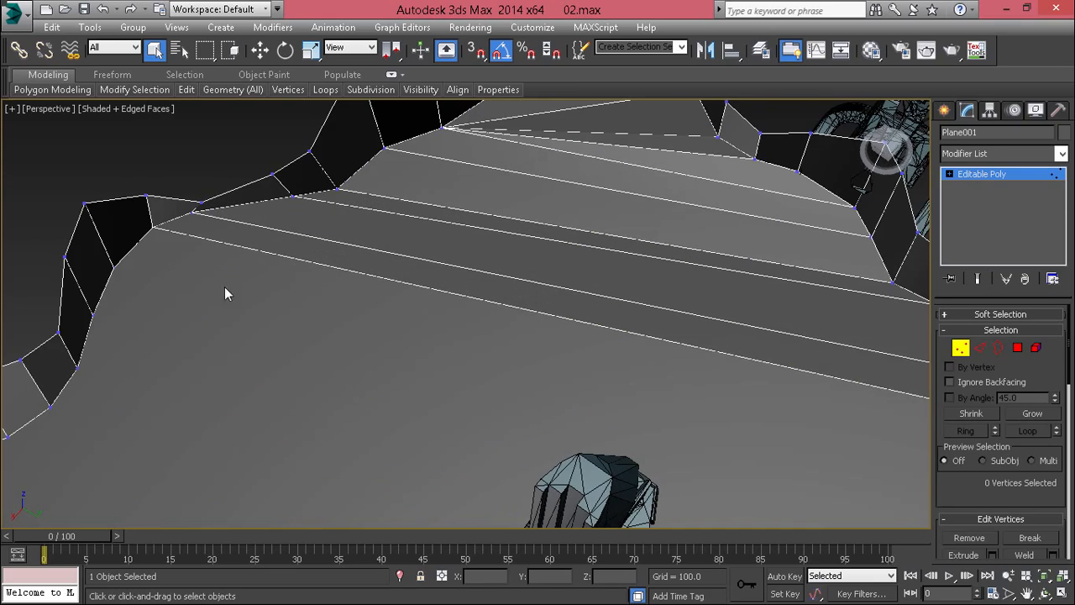
left_click(111, 264)
scroll(359, 297, "down", 6)
middle_click_drag(359, 297, 693, 185, "alt")
scroll(379, 187, "up", 5)
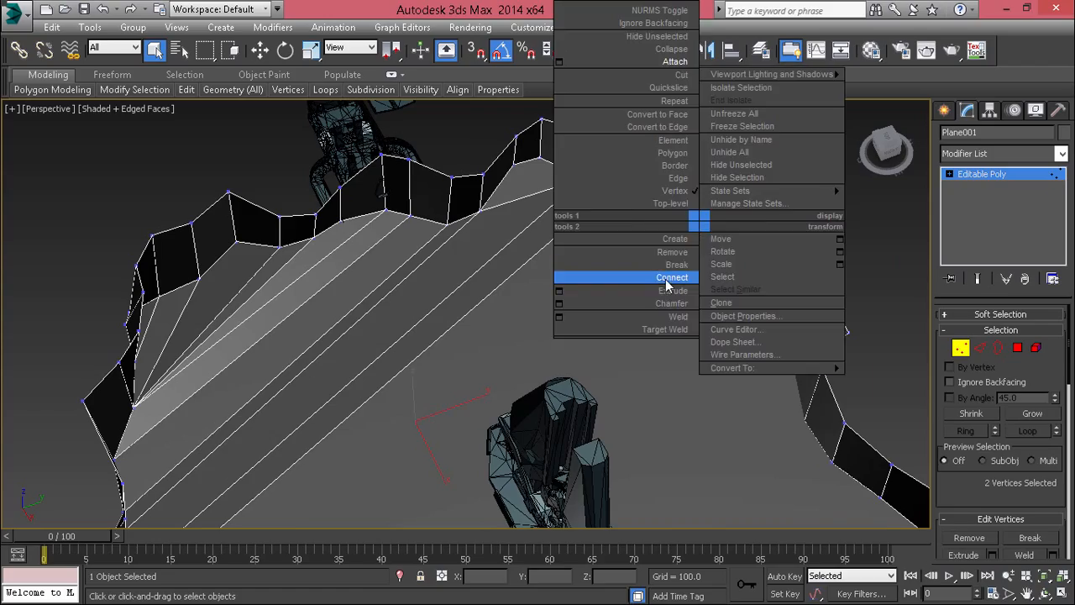
left_click(667, 282)
Connect vertex 50 to the next unconnected floor vertex on the opposite wall
scroll(638, 290, "down", 5)
middle_click_drag(605, 294, 384, 279, "alt")
scroll(386, 252, "up", 5)
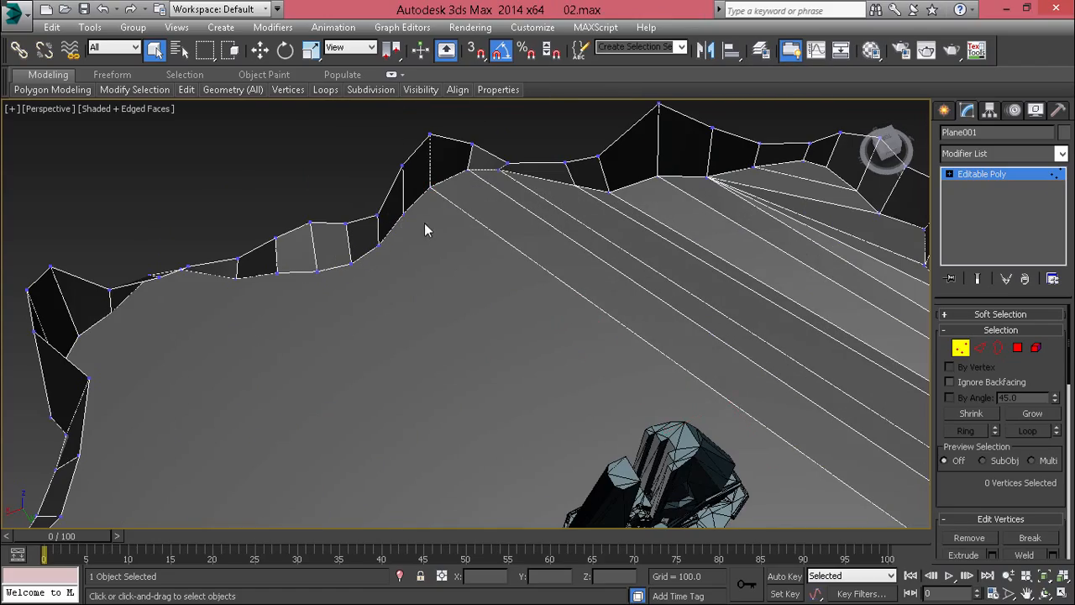
scroll(399, 196, "down", 5)
middle_click_drag(543, 236, 497, 288)
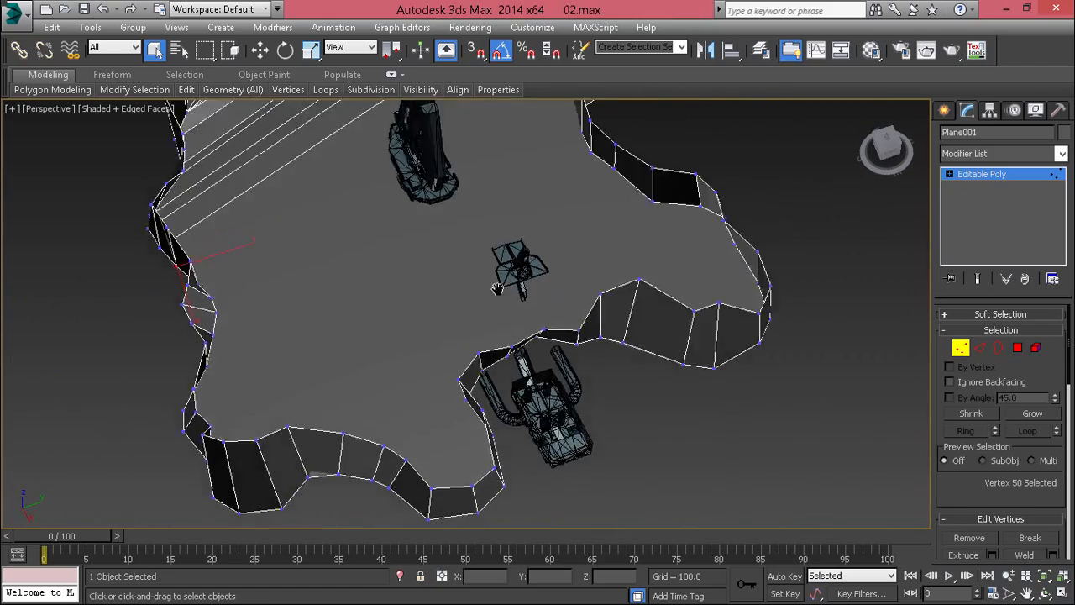
middle_click_drag(529, 113, 598, 191)
scroll(599, 192, "up", 3)
scroll(689, 248, "down", 3)
right_click(679, 236)
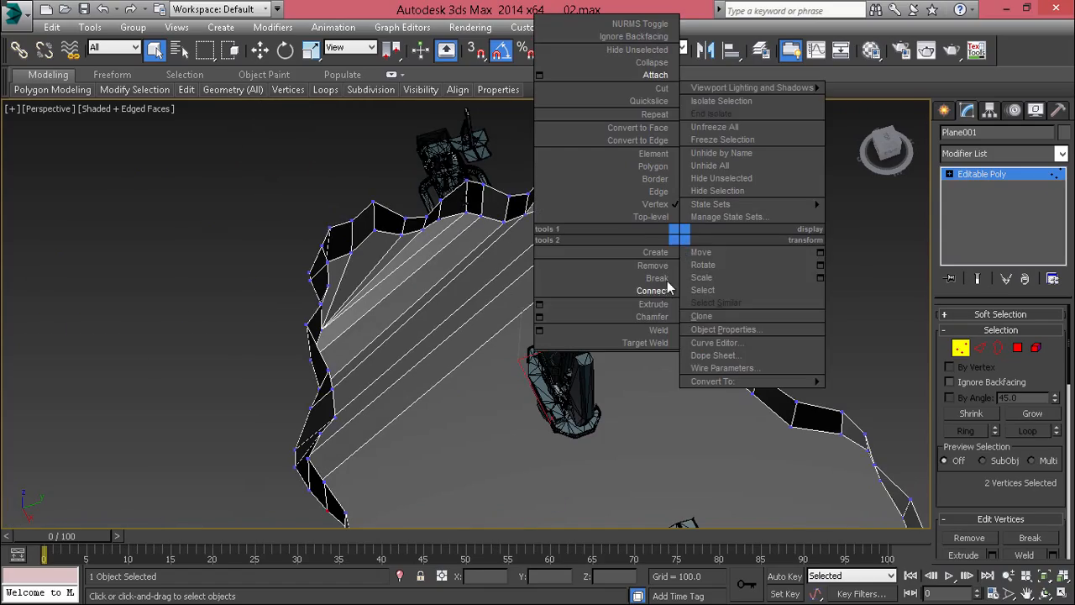
left_click(664, 289)
scroll(656, 294, "down", 4)
middle_click_drag(651, 294, 491, 282, "alt")
scroll(530, 228, "up", 5)
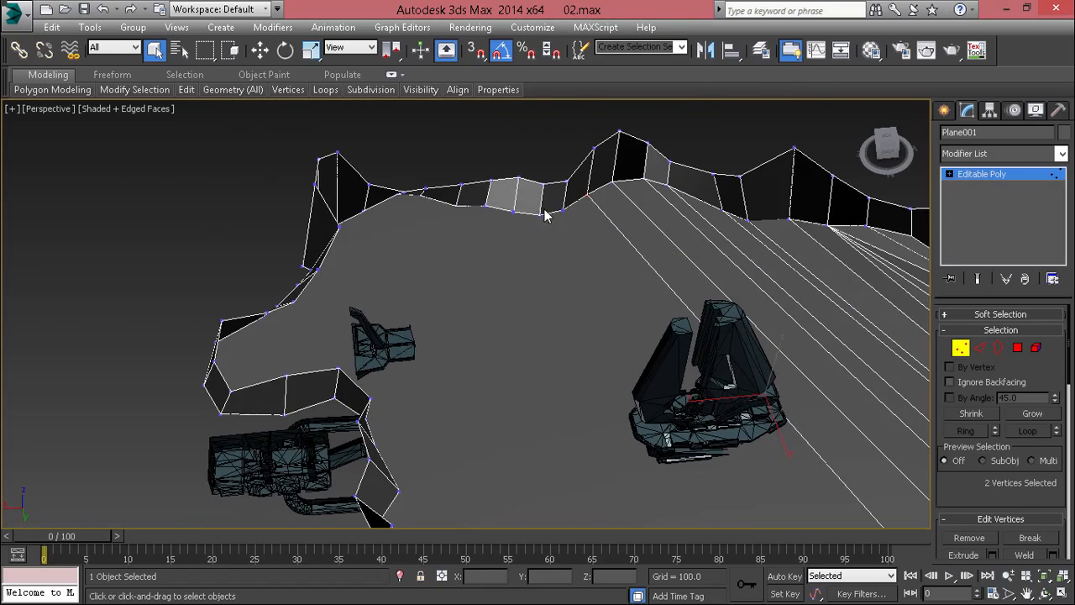
Connect vertex 49 to vertex 9, the next unconnected floor vertex on the opposite wall
left_click_drag(573, 219, 575, 221)
scroll(575, 221, "down", 4)
middle_click_drag(579, 223, 659, 267, "alt")
middle_click_drag(629, 268, 519, 271)
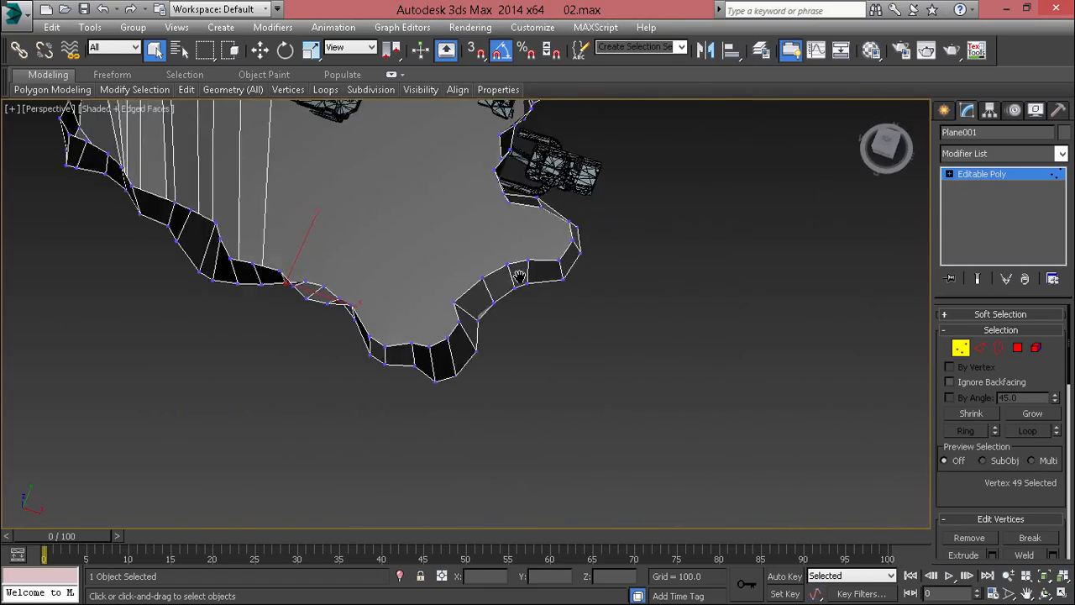
middle_click_drag(445, 138, 633, 369)
middle_click_drag(633, 369, 574, 317, "alt")
scroll(528, 252, "up", 4)
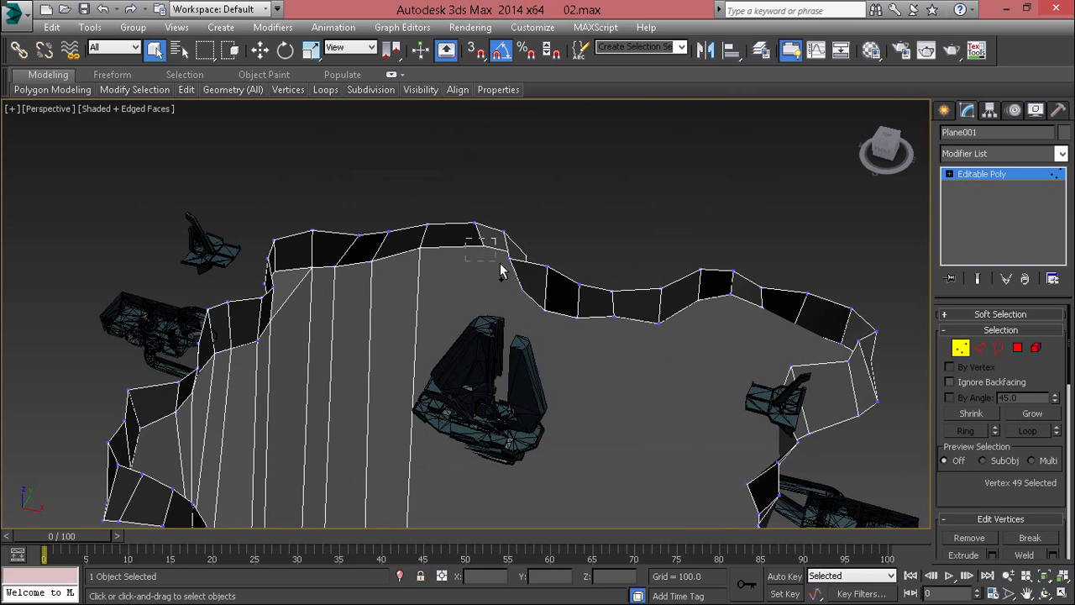
right_click(525, 226)
left_click(487, 276)
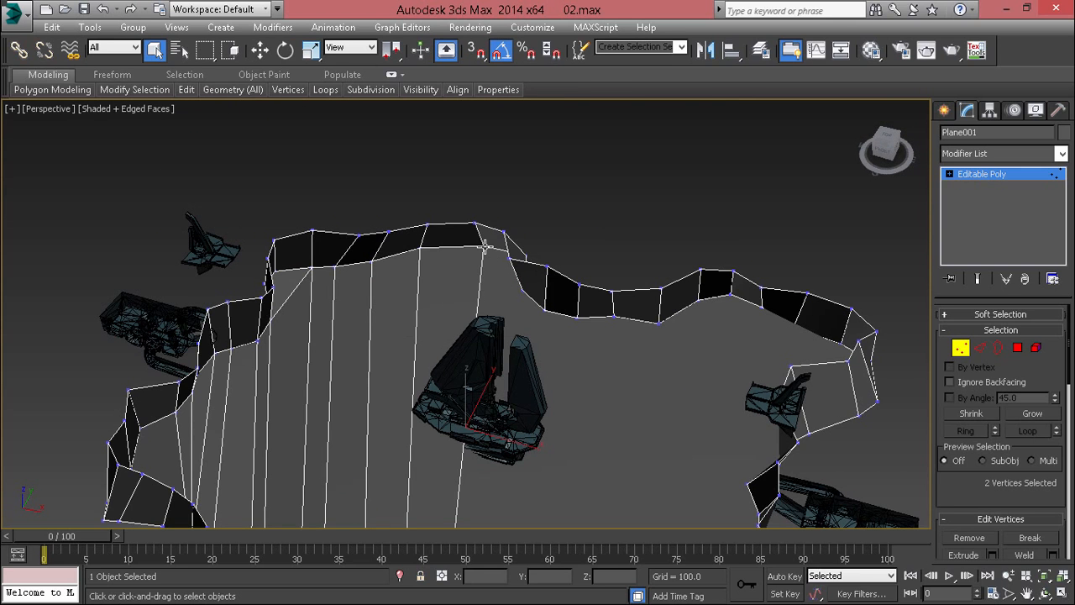
Connect vertex 9 to vertex 11 along the same wall, bypassing the recessed vertex between them
scroll(485, 245, "up", 6)
left_click(485, 244)
scroll(485, 244, "down", 5)
middle_click_drag(484, 244, 573, 281, "alt")
scroll(546, 270, "up", 3)
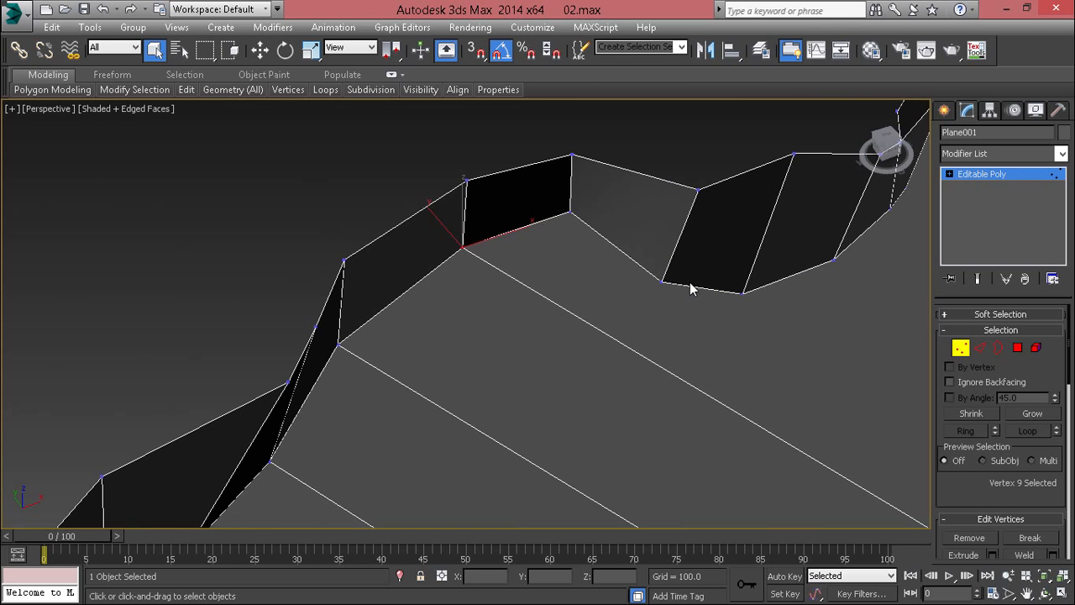
middle_click_drag(689, 285, 609, 268)
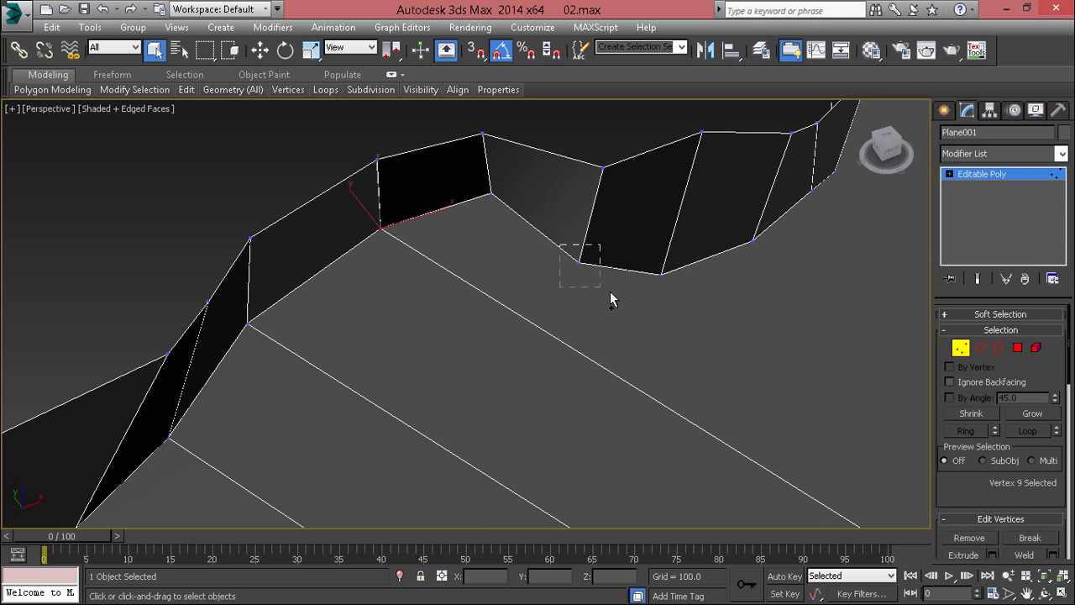
left_click_drag(611, 293, 611, 293)
right_click(627, 236)
left_click(586, 299)
Connect vertex 11 to the next unconnected floor vertex across the cap
scroll(662, 284, "down", 5)
middle_click_drag(662, 284, 246, 258, "alt")
middle_click_drag(358, 281, 454, 284, "alt")
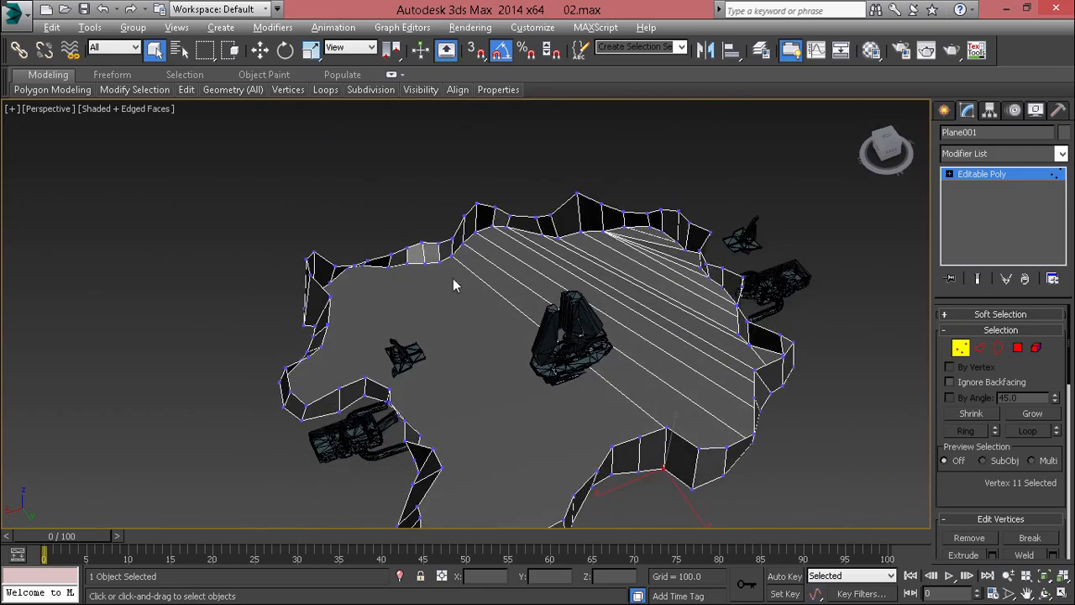
scroll(420, 283, "up", 4)
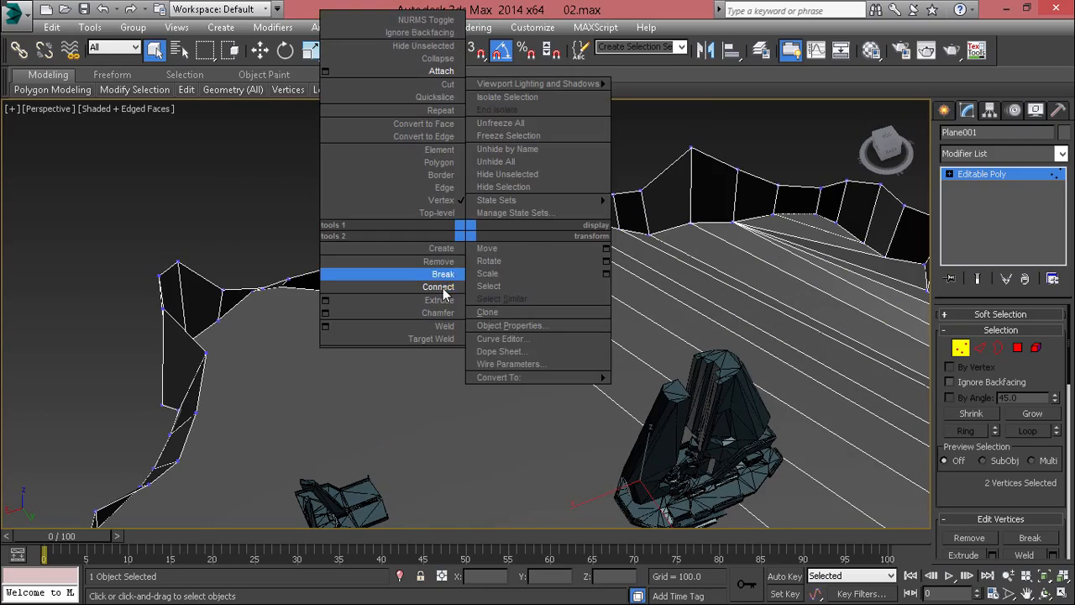
left_click(443, 287)
Connect vertex 47 to the floor vertex just beyond vertex 11 on the opposite wall
scroll(411, 300, "up", 6)
scroll(415, 303, "down", 5)
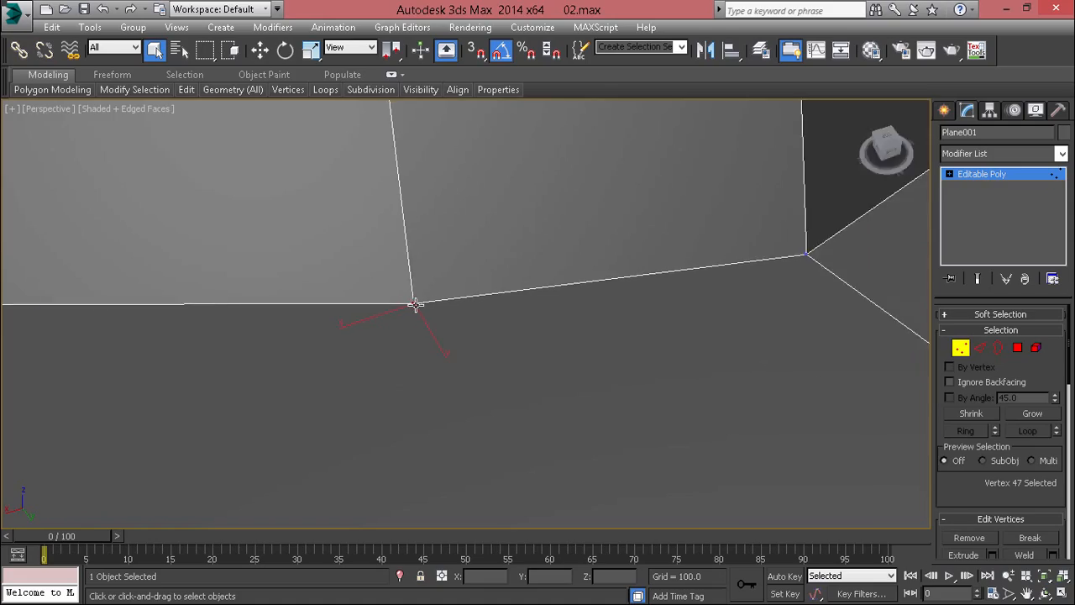
middle_click_drag(417, 308, 422, 358, "alt")
scroll(501, 269, "down", 10)
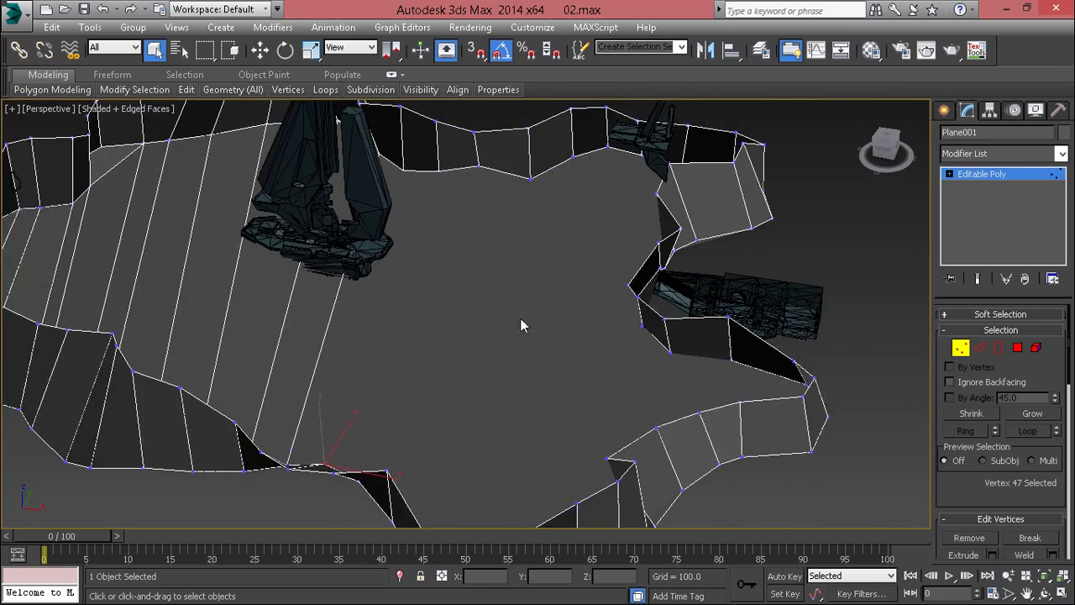
right_click(449, 209)
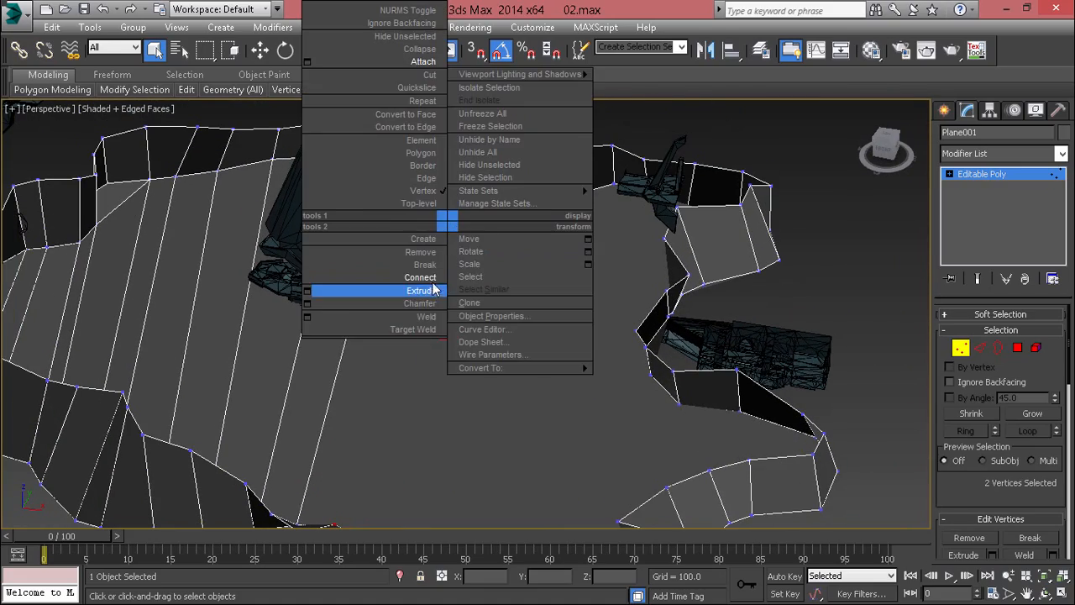
left_click(433, 277)
Connect the floor vertex beside vertex 47 to the next unconnected vertex on the opposite wall
scroll(436, 247, "down", 3)
middle_click_drag(436, 246, 527, 278, "alt")
scroll(283, 270, "up", 4)
scroll(267, 277, "down", 5)
scroll(310, 181, "up", 2)
left_click(298, 199, "ctrl")
scroll(303, 203, "down", 3)
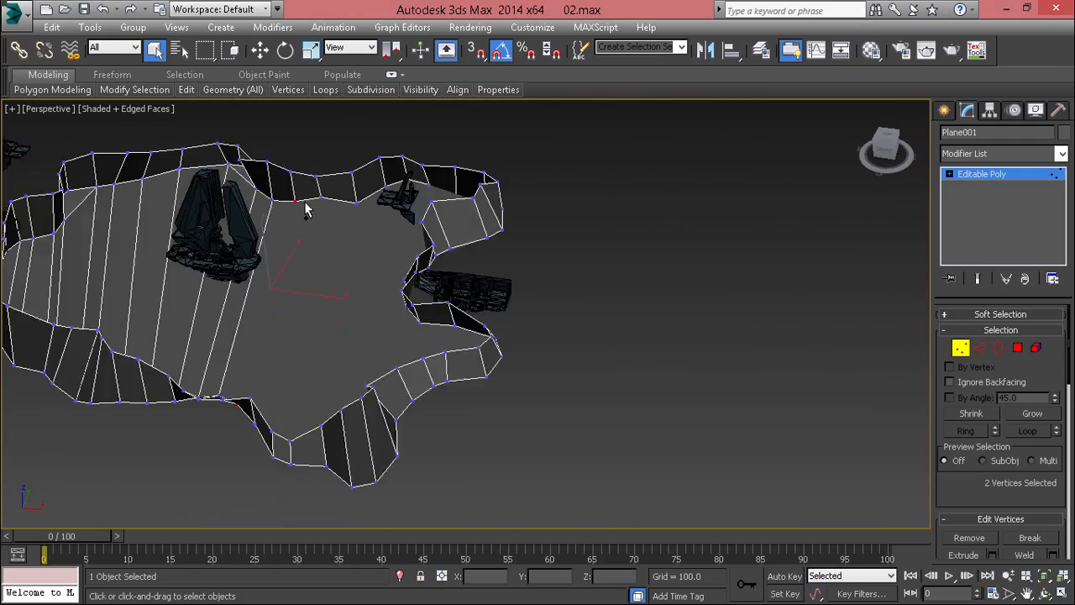
middle_click_drag(303, 202, 118, 273, "alt")
scroll(187, 309, "up", 4)
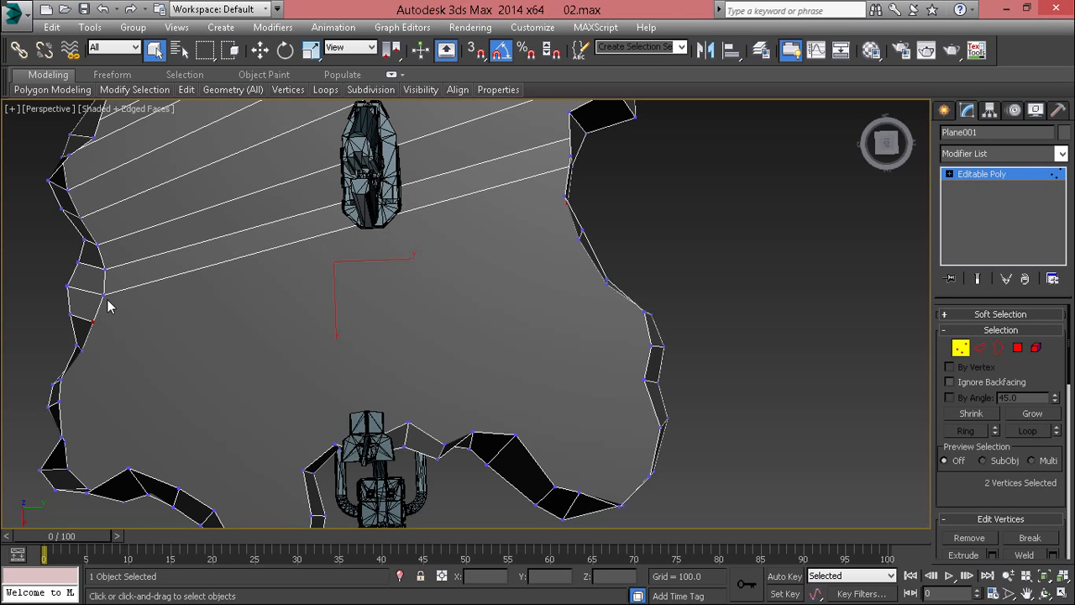
right_click(427, 243)
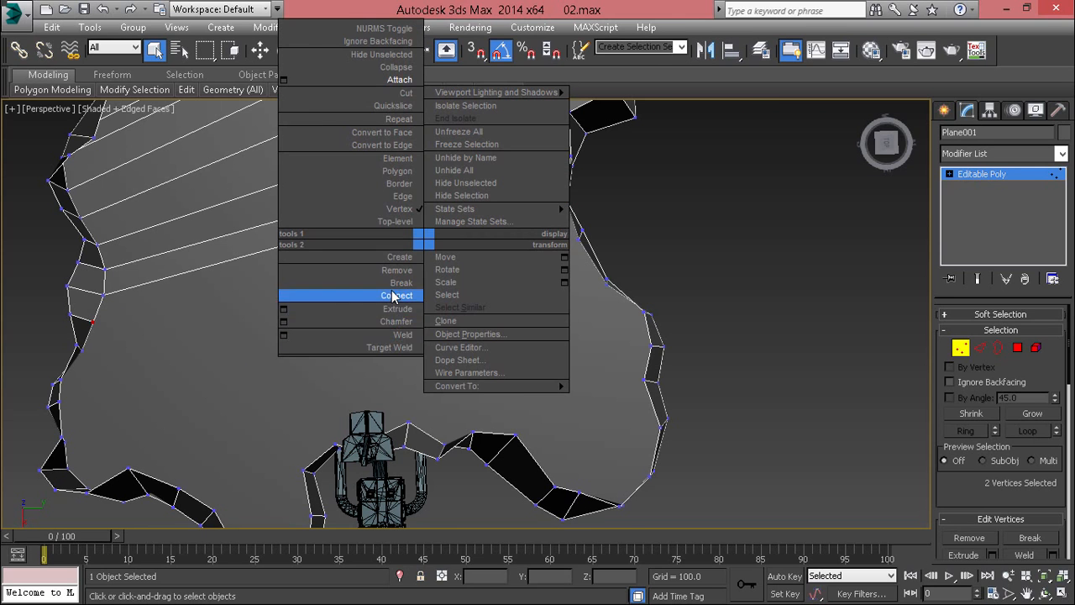
left_click(327, 293)
Connect vertex 45 to the next unconnected floor vertex on the opposite wall
middle_click_drag(249, 255, 133, 192)
scroll(133, 192, "up", 2)
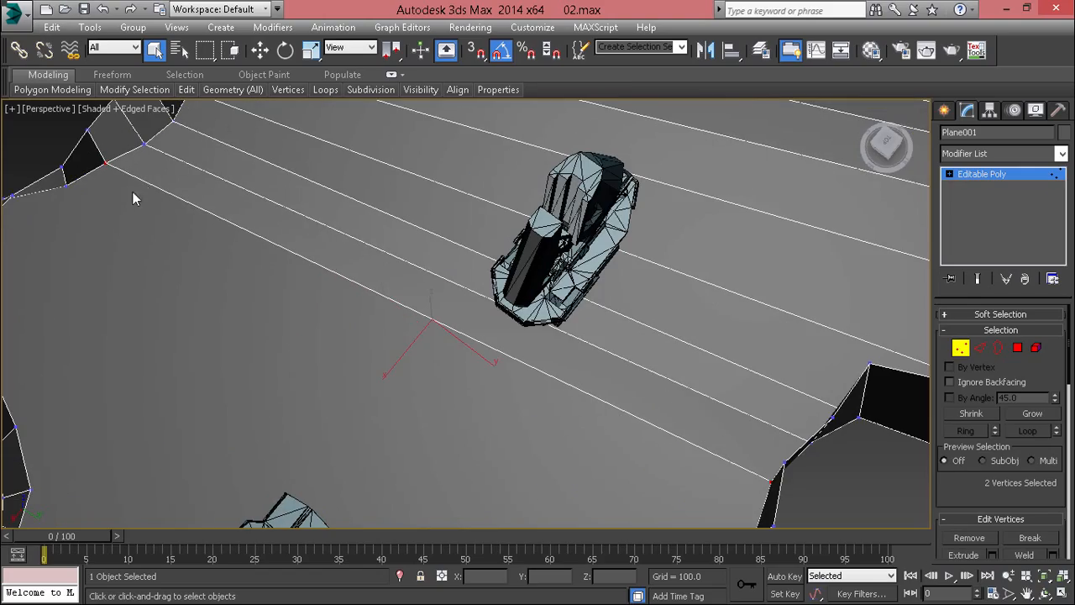
left_click_drag(89, 199, 90, 200)
scroll(90, 201, "up", 5)
middle_click_drag(96, 202, 132, 219)
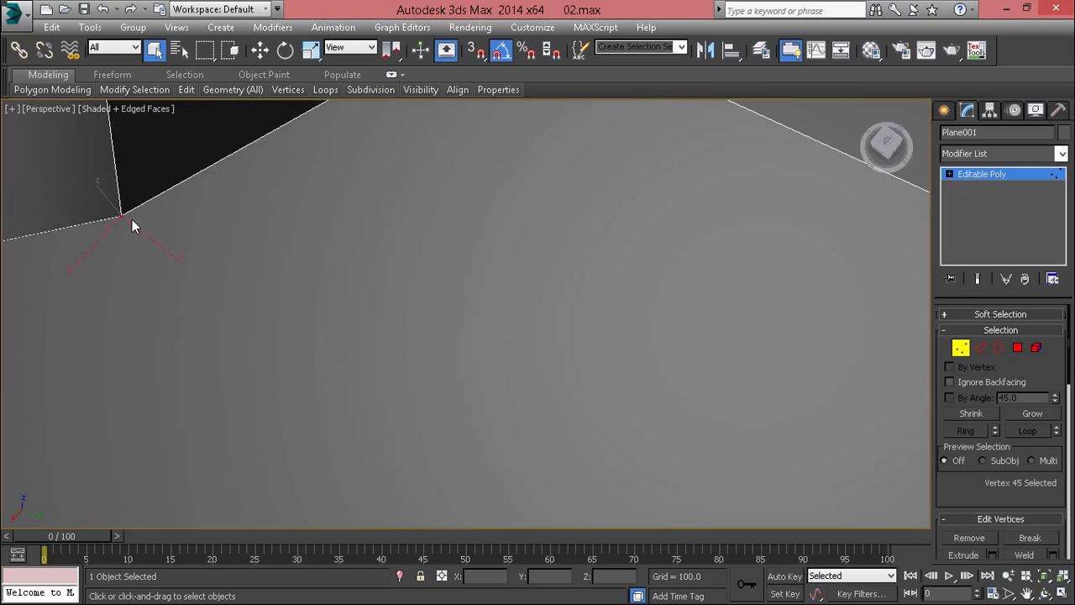
scroll(132, 220, "down", 6)
middle_click_drag(362, 212, 487, 384)
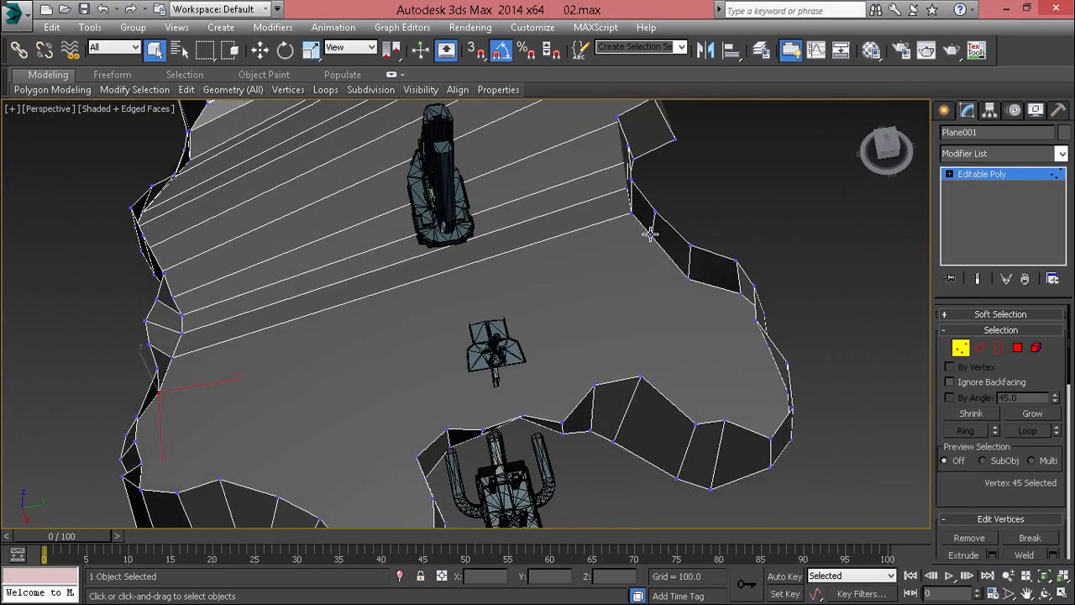
middle_click_drag(594, 242, 424, 220, "alt")
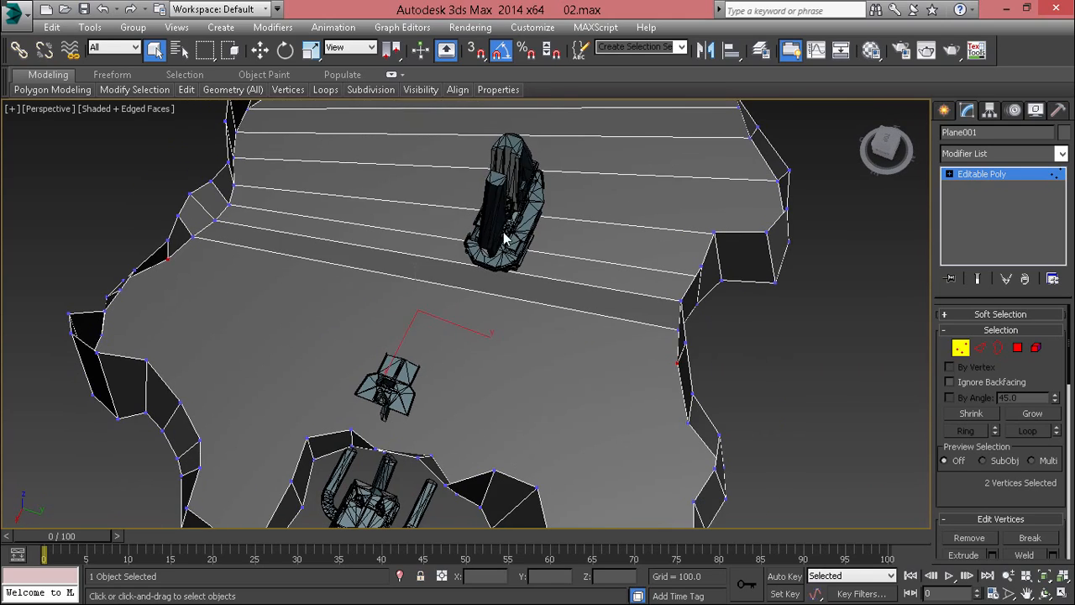
right_click(424, 220)
left_click(400, 282)
Connect the floor vertex just beyond vertex 45 to vertex 15 on the opposite wall
middle_click_drag(398, 282, 433, 336, "alt")
scroll(389, 144, "up", 3)
scroll(415, 164, "down", 4)
middle_click_drag(433, 336, 542, 370, "alt")
scroll(534, 285, "up", 3)
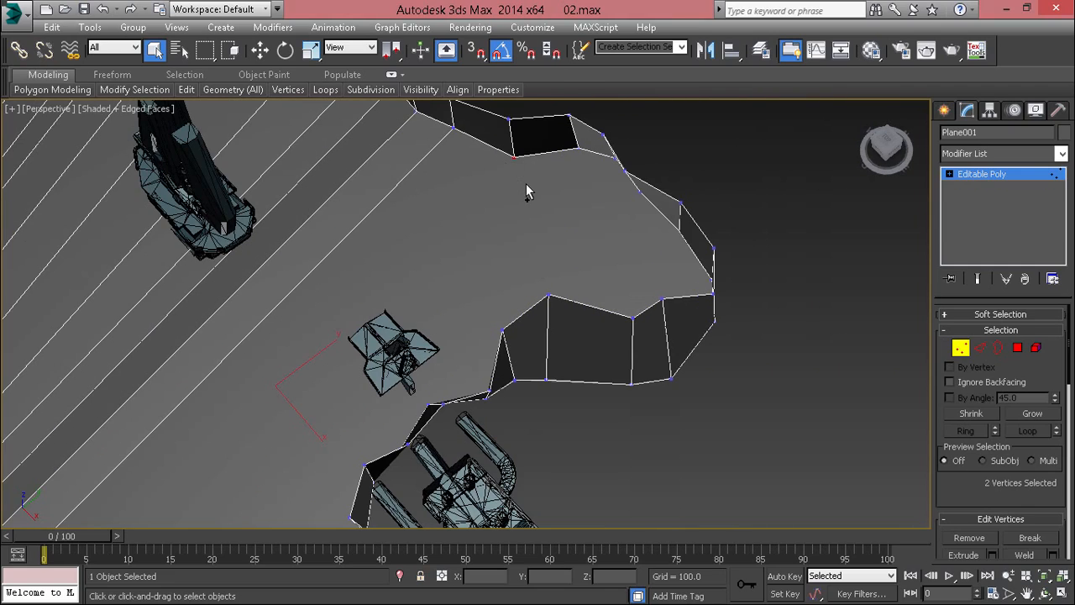
right_click(506, 221)
left_click(485, 278)
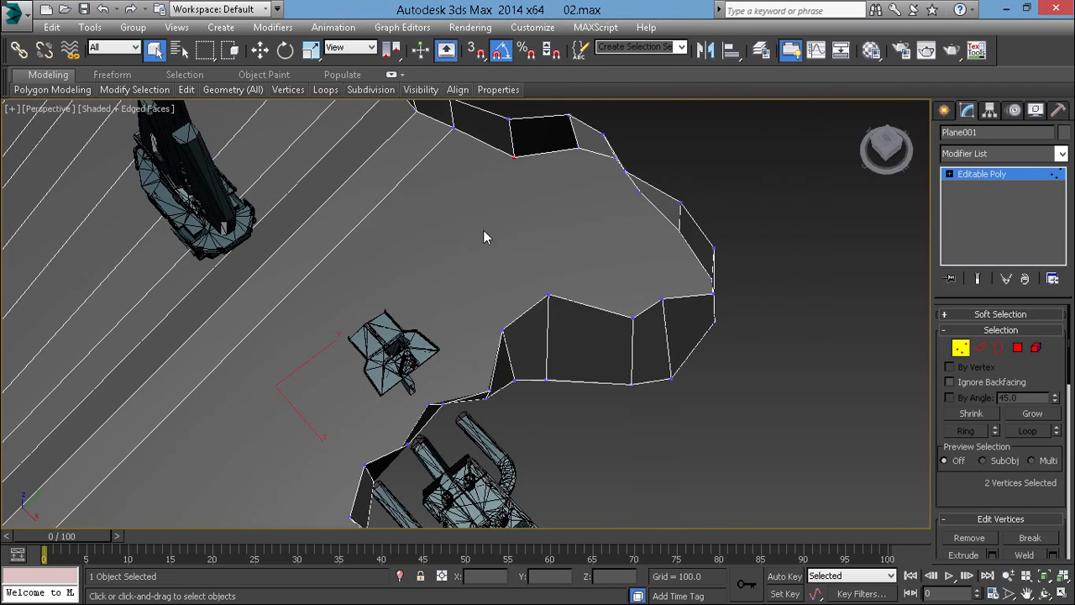
Connect vertex 15 to the floor vertex across the mouth of the side alcove, near the engine model
left_click(515, 157)
key("z")
scroll(532, 180, "down", 10)
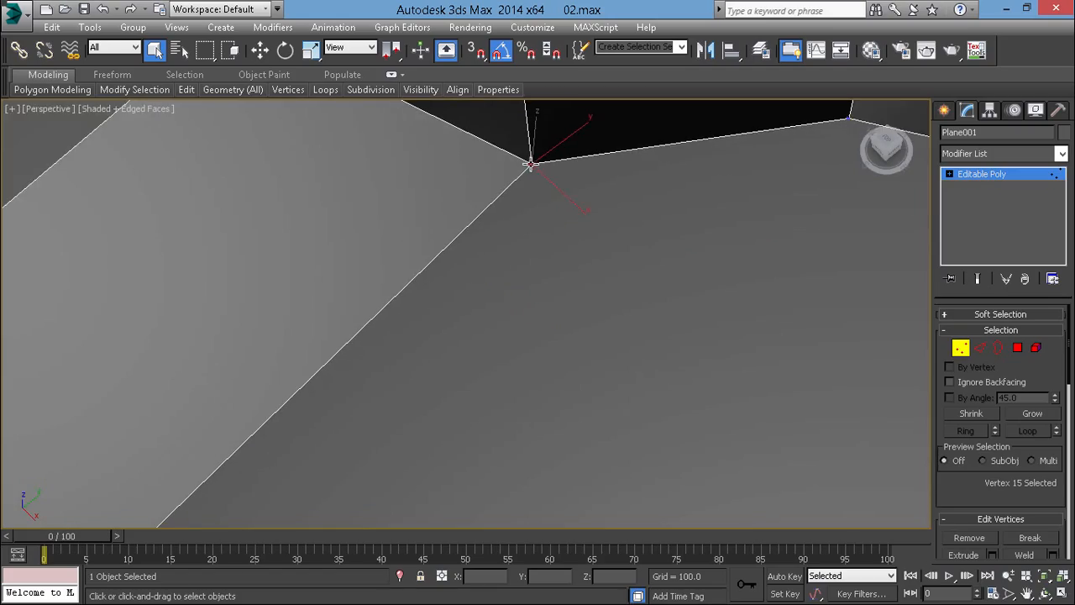
scroll(586, 193, "up", 5)
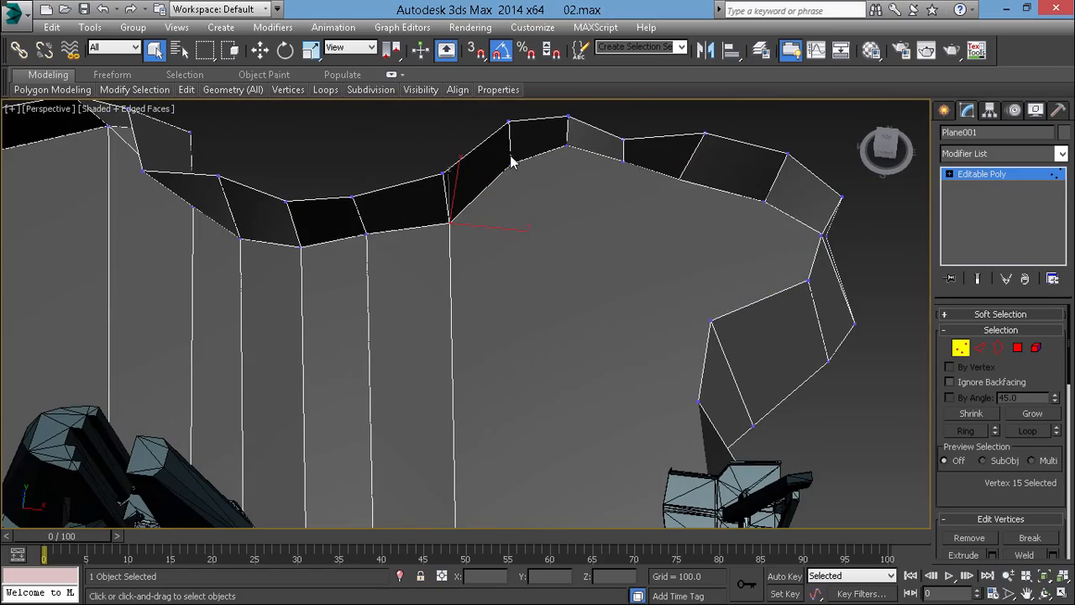
middle_click_drag(540, 194, 418, 270, "alt")
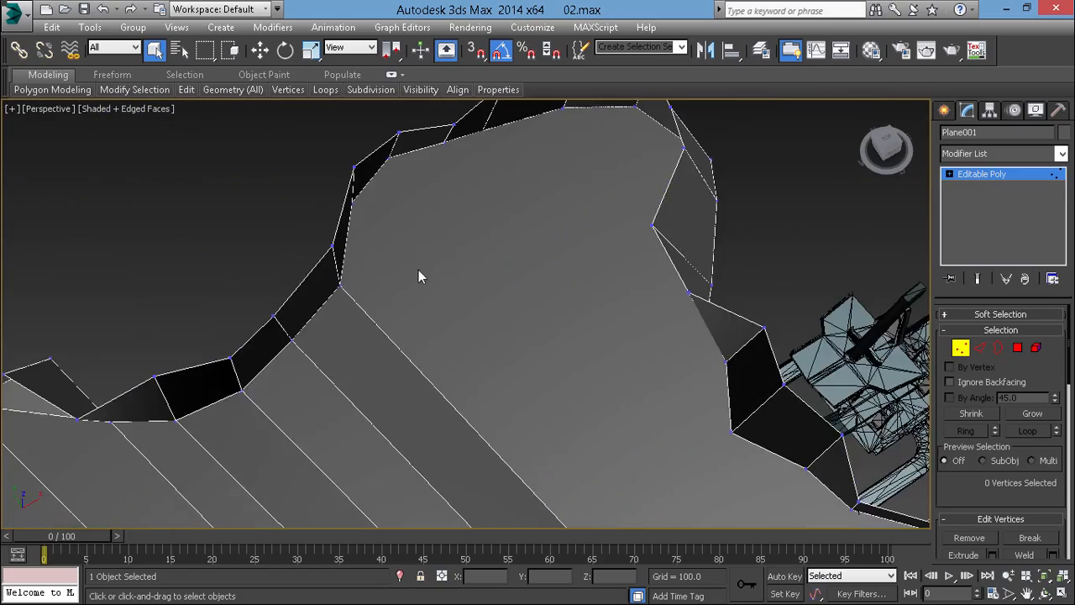
left_click(342, 287)
scroll(378, 283, "up", 5)
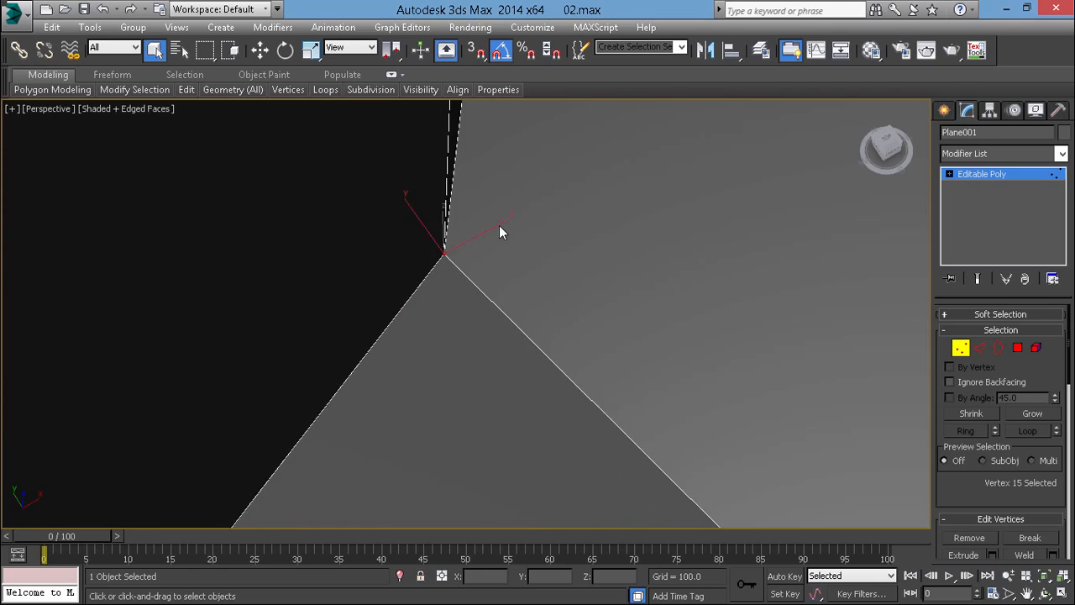
scroll(173, 362, "down", 8)
middle_click_drag(252, 324, 426, 205, "alt")
left_click_drag(484, 221, 487, 221, "ctrl")
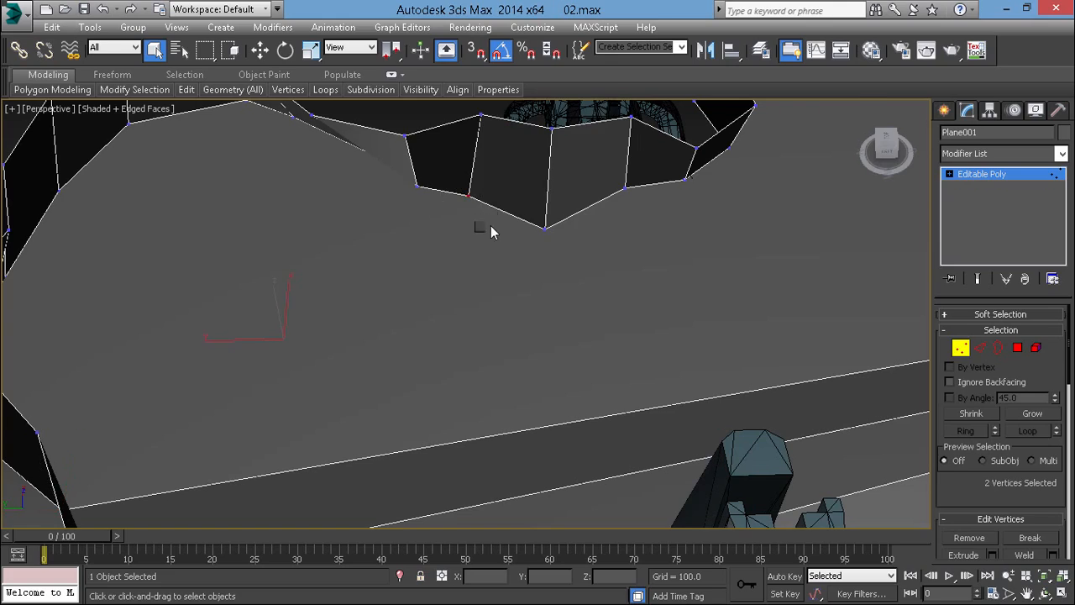
right_click(487, 222)
left_click(464, 278)
Connect vertex 16 to the next floor vertex on the opposite side of the alcove
middle_click_drag(465, 278, 333, 333, "alt")
middle_click_drag(220, 198, 286, 332)
middle_click_drag(285, 332, 218, 268, "alt")
left_click(231, 322)
middle_click_drag(247, 338, 530, 206, "alt")
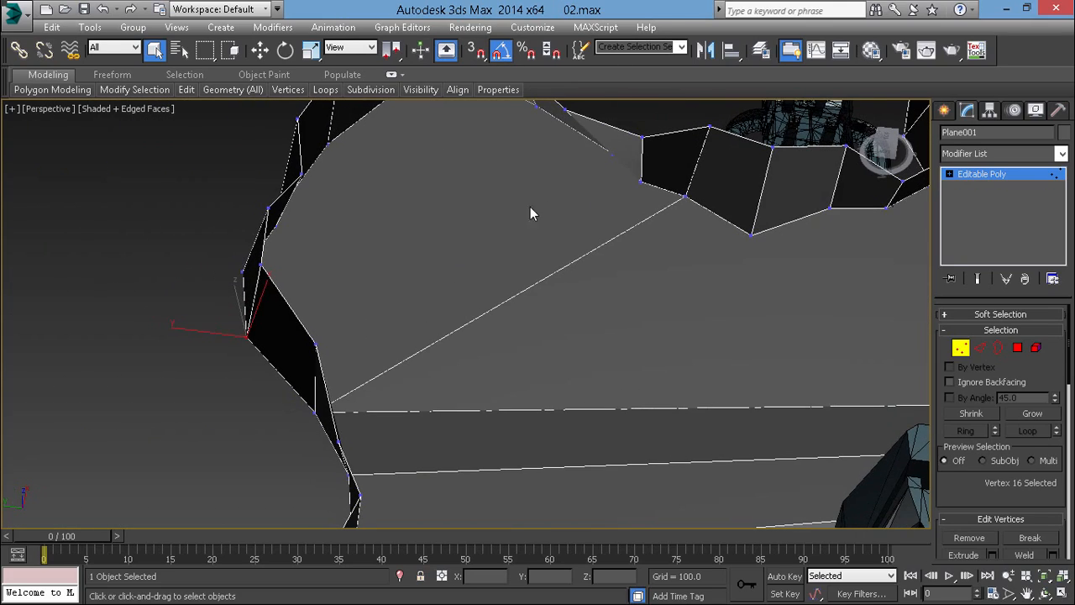
right_click(587, 220)
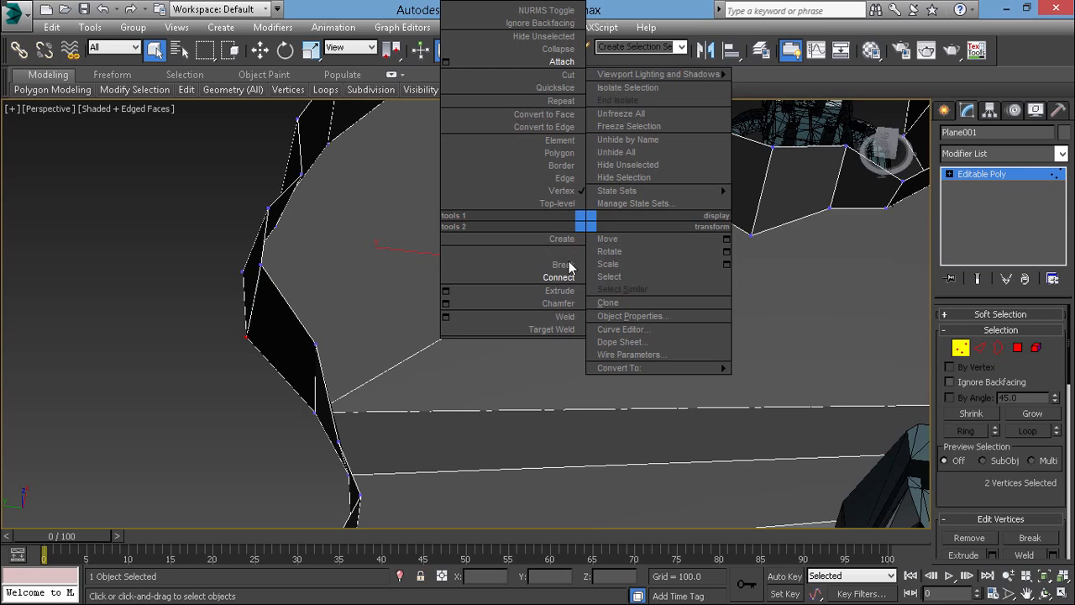
left_click(559, 277)
Connect the floor vertex just beyond vertex 16 to its counterpart across the alcove
middle_click_drag(496, 247, 390, 159, "alt")
middle_click_drag(442, 197, 568, 277, "alt")
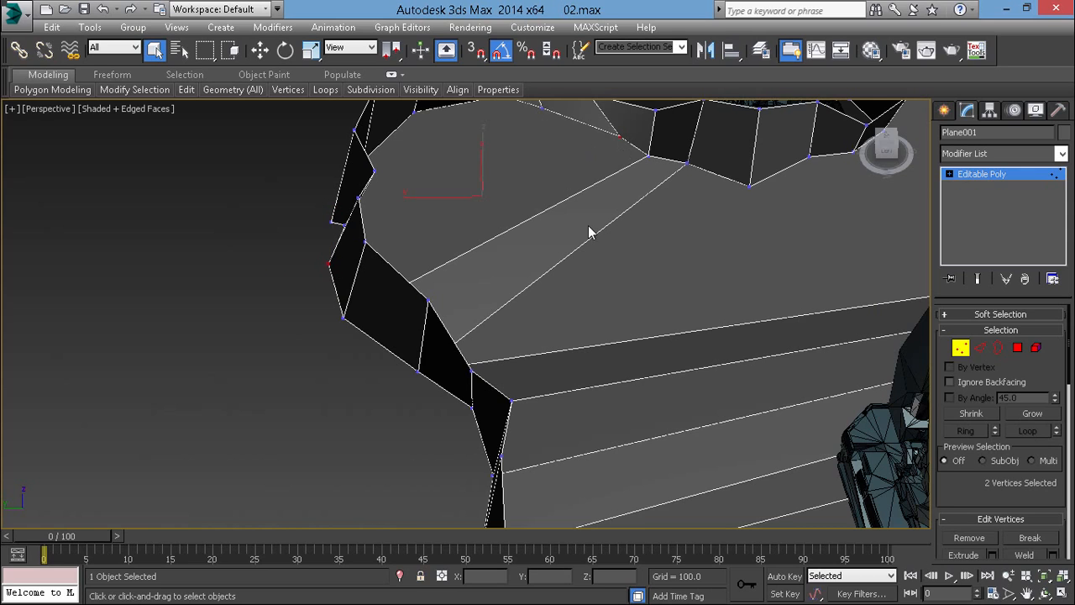
right_click(589, 226)
left_click(557, 277)
Connect the second floor vertex beyond vertex 16 to the next unconnected vertex across the alcove
middle_click_drag(542, 189, 448, 228, "alt")
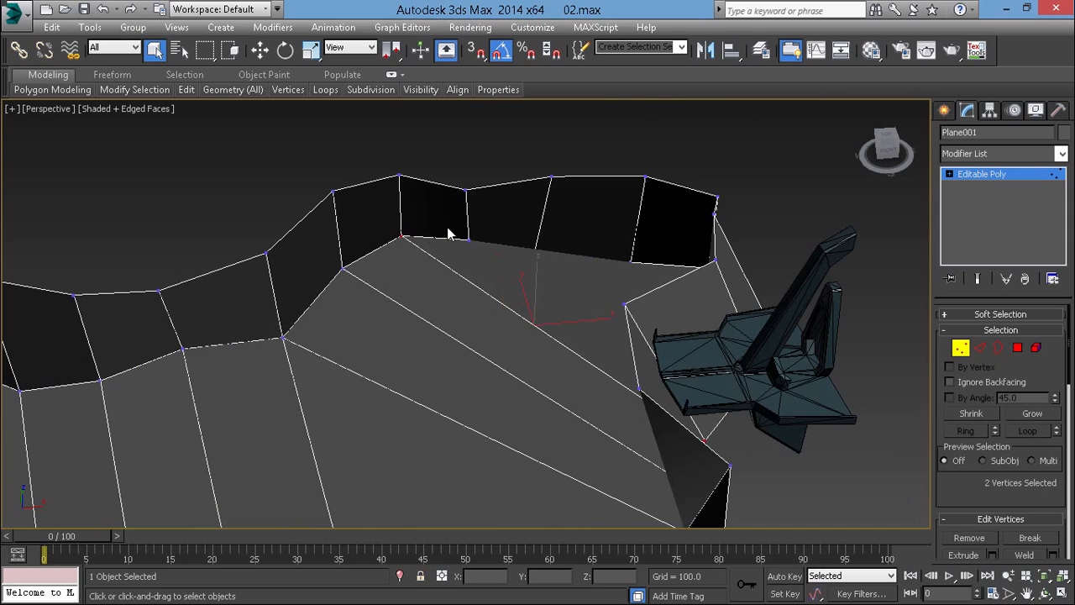
middle_click_drag(496, 261, 388, 258, "alt")
left_click(604, 182, "ctrl")
right_click(621, 210)
left_click(582, 275)
Connect vertex 19 to the opposite vertex near the alcove's end, and raise vertex 20 to a Z position of about -145.5
left_click(387, 256)
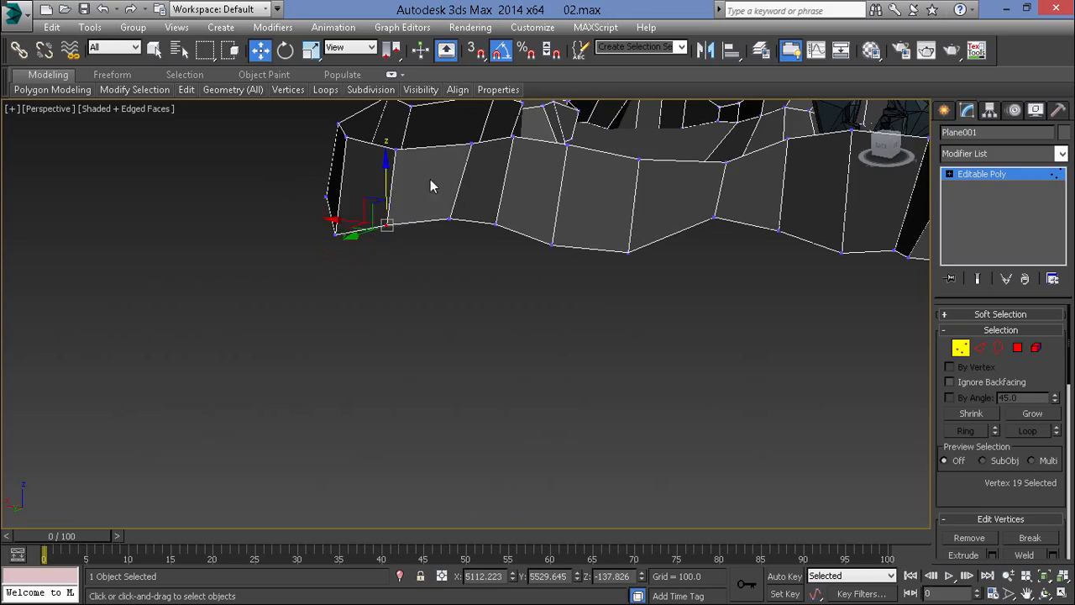
middle_click_drag(430, 186, 540, 166, "alt")
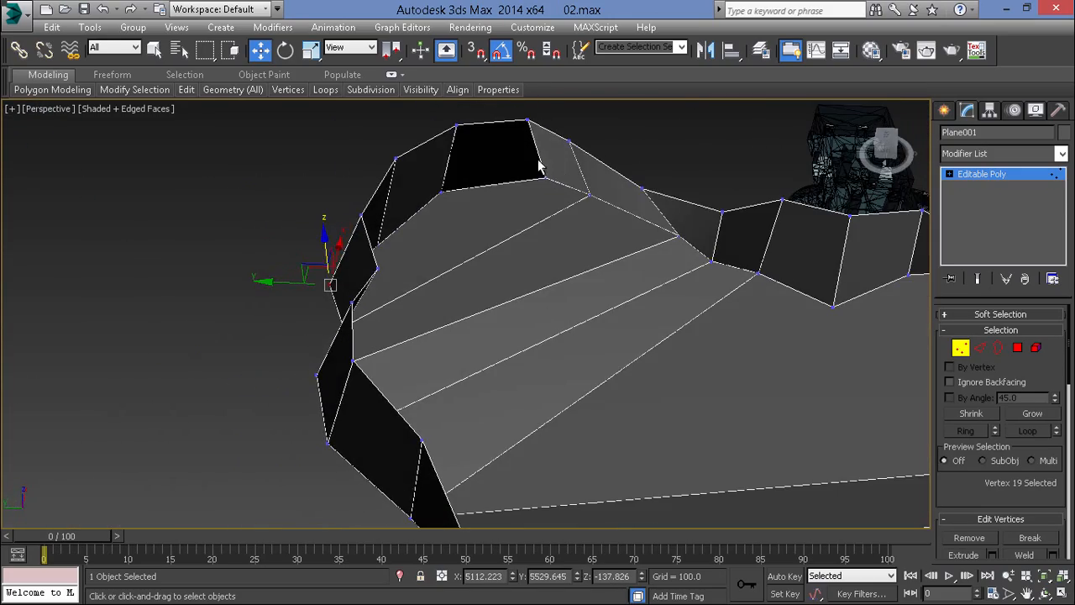
middle_click_drag(540, 247, 554, 212, "alt")
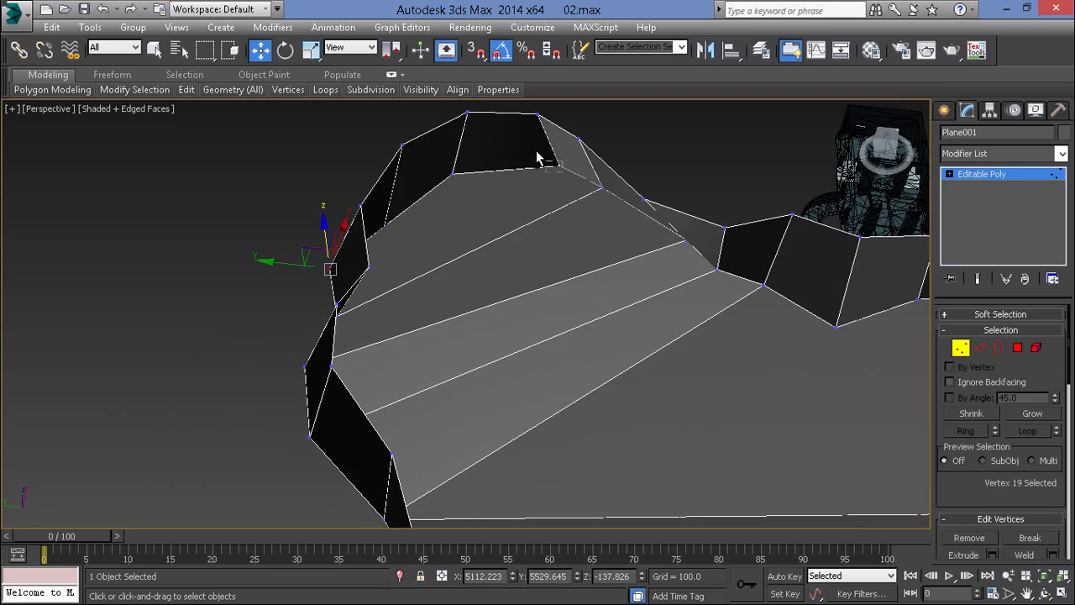
left_click_drag(536, 152, 532, 147, "ctrl")
middle_click_drag(531, 149, 480, 207, "alt")
right_click(475, 219)
left_click(467, 275)
middle_click_drag(466, 270, 487, 299, "alt")
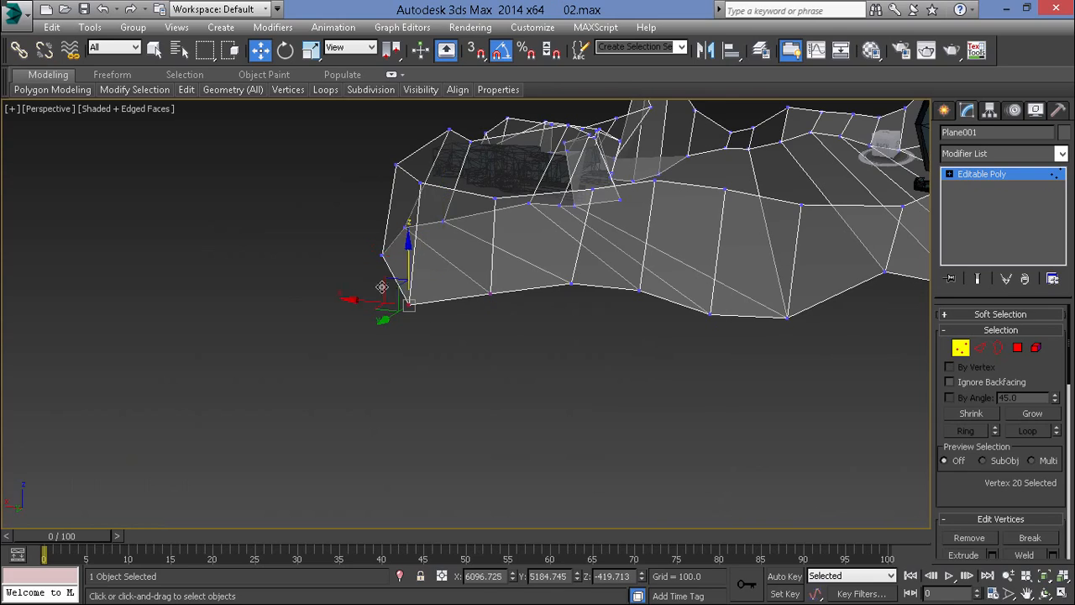
middle_click_drag(411, 237, 552, 299, "alt")
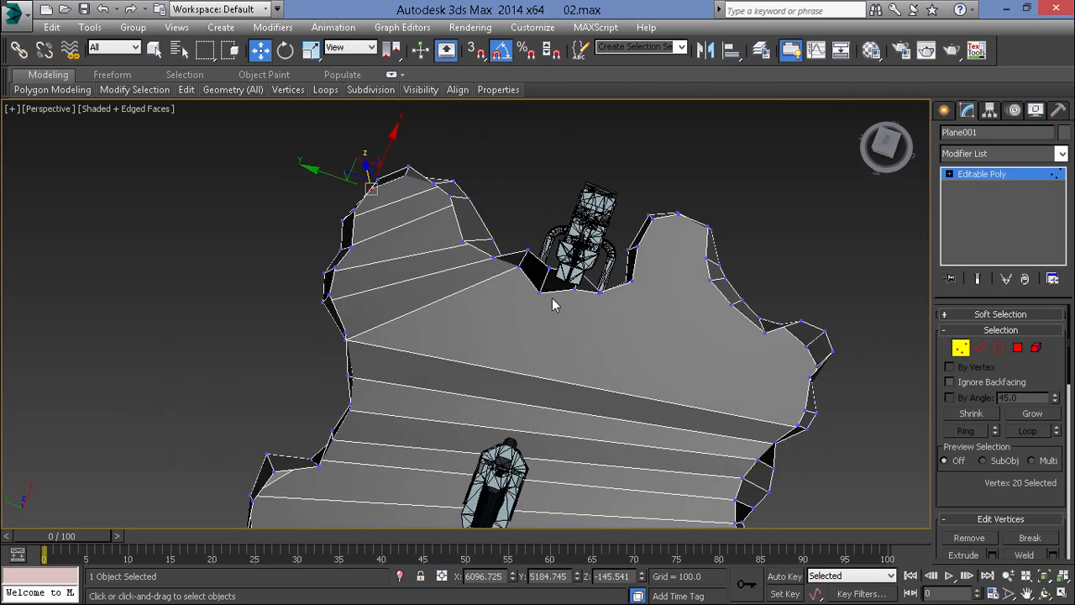
Connect vertex 28 at the notch to the floor vertex on the opposite wall where the existing long edge begins
scroll(557, 304, "up", 2)
middle_click_drag(515, 266, 447, 305, "alt")
scroll(447, 305, "up", 2)
scroll(448, 308, "down", 2)
middle_click_drag(537, 296, 384, 279, "alt")
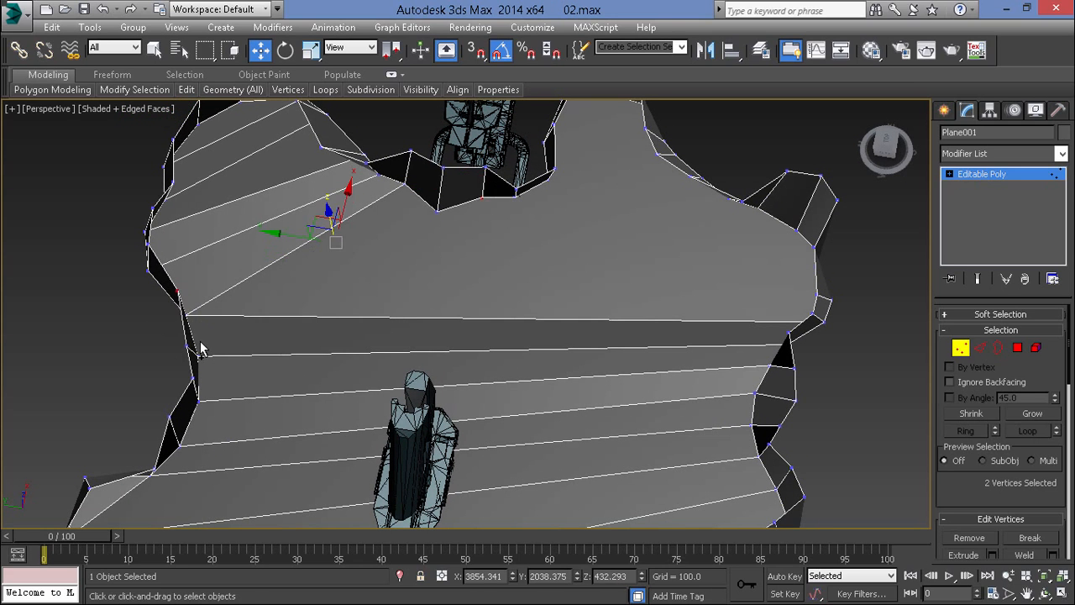
left_click(188, 319, "ctrl")
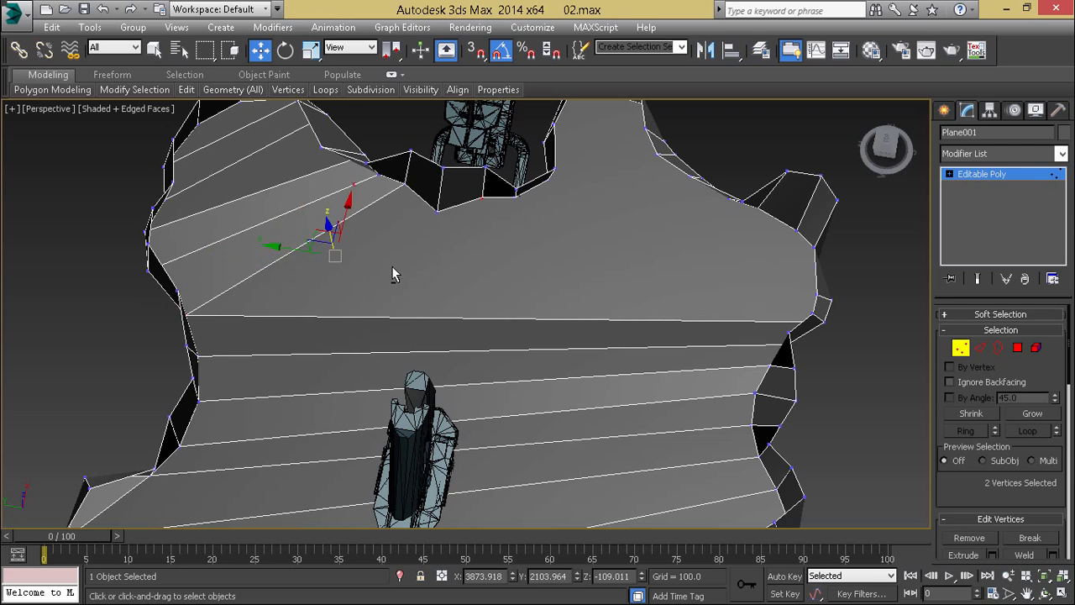
right_click(388, 265)
left_click(346, 319)
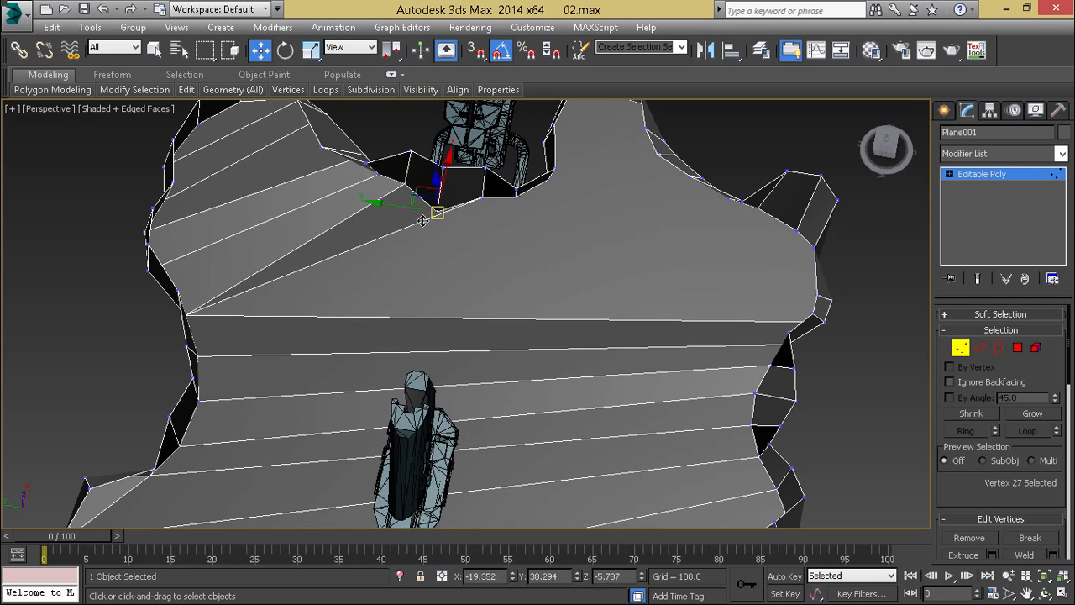
Connect vertex 28 to the floor vertex on the far wall, across the wide open floor area
middle_click_drag(424, 213, 487, 231, "alt")
left_click(338, 267)
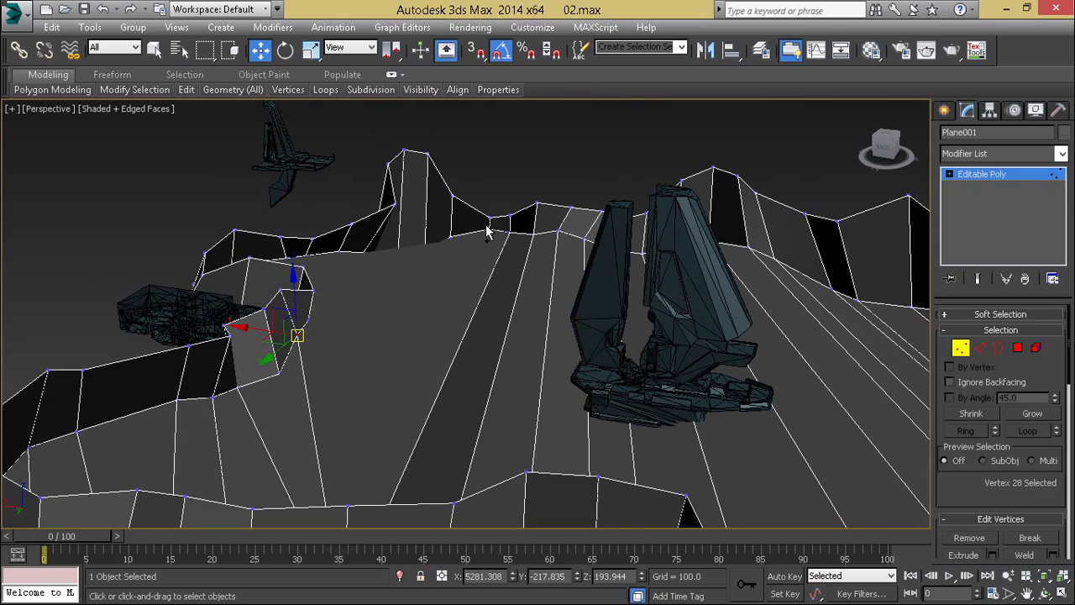
right_click(534, 300)
left_click(496, 356)
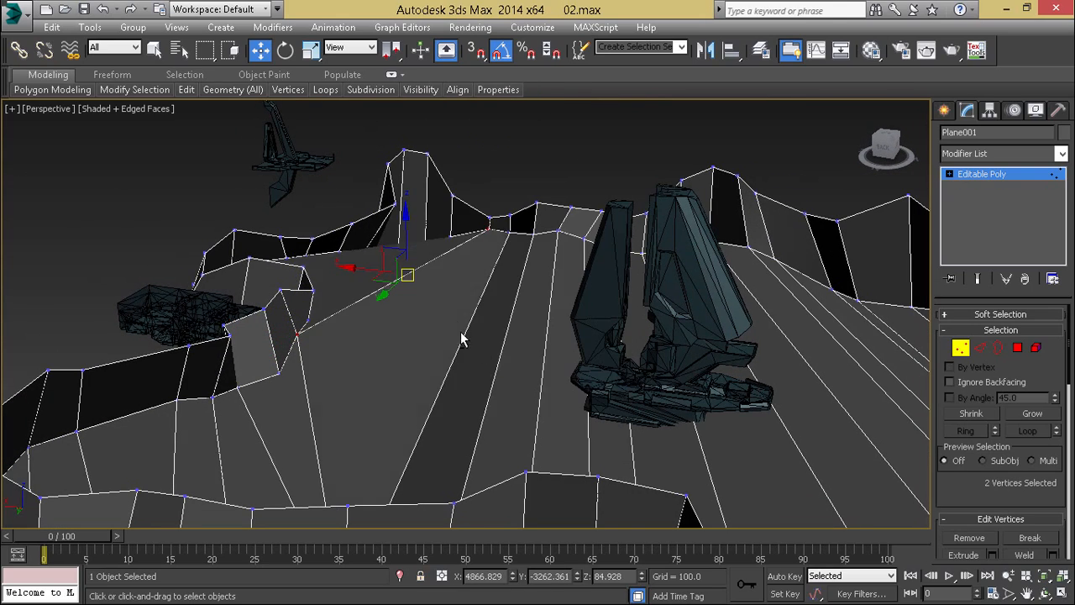
key("alt+x")
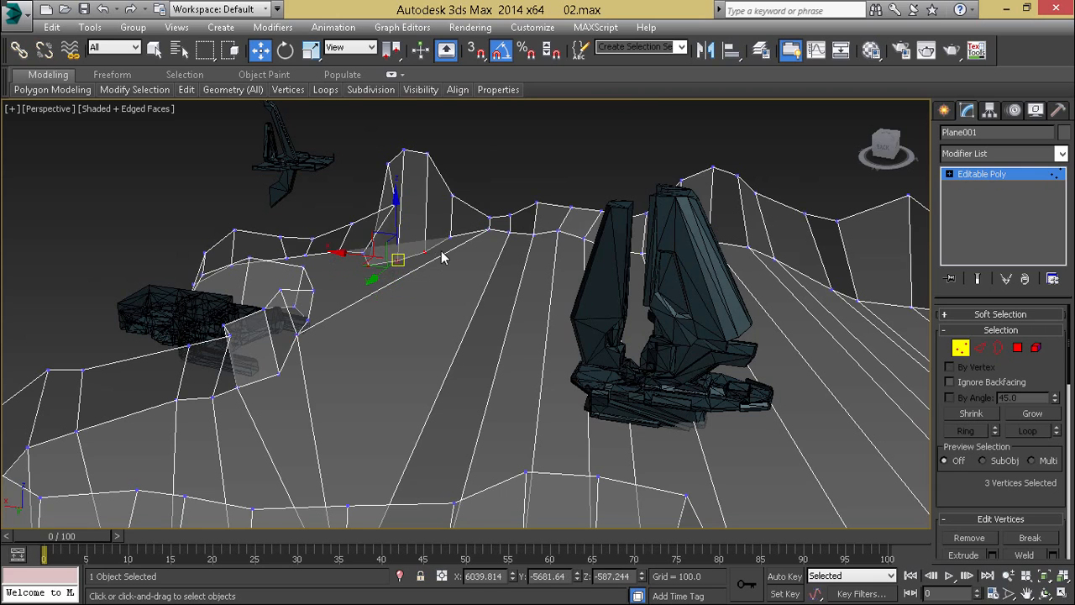
left_click_drag(407, 204, 406, 204)
middle_click_drag(406, 204, 410, 256, "alt")
scroll(327, 297, "up", 2)
left_click(361, 282)
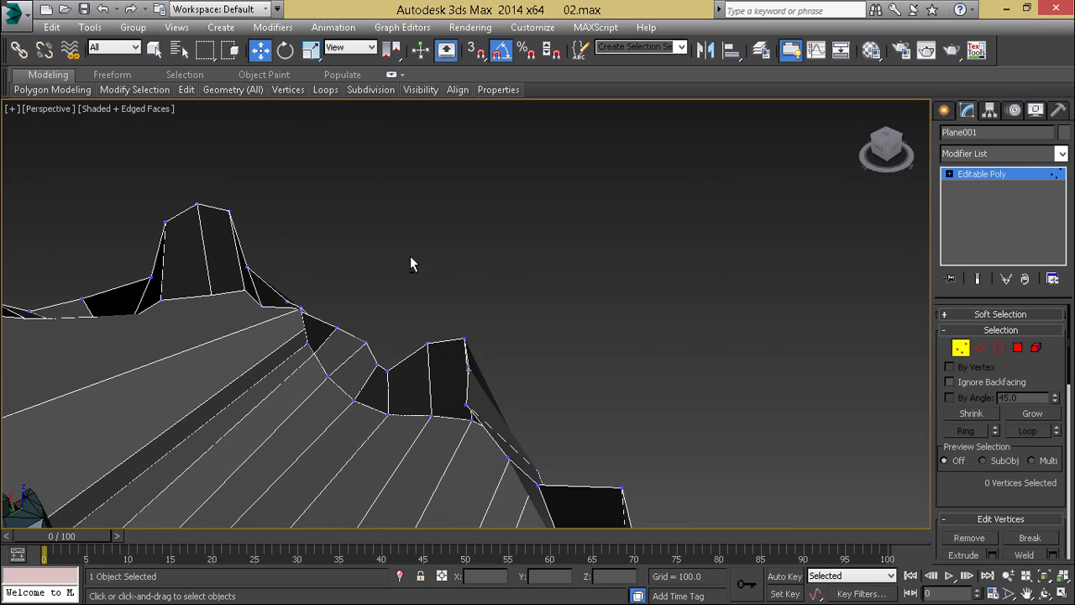
Connect vertex 38 to the floor vertex at the far base corner of the tall rock protrusion
left_click(160, 297)
key("z")
scroll(165, 282, "down", 8)
scroll(326, 272, "down", 2)
middle_click_drag(318, 291, 312, 326, "alt")
scroll(326, 272, "up", 6)
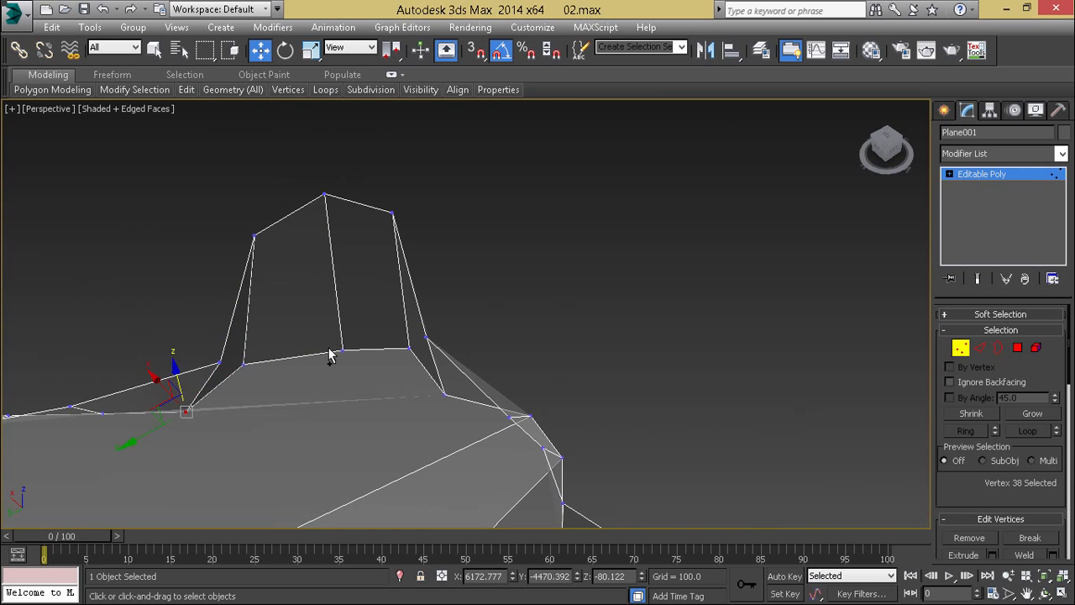
right_click(406, 359)
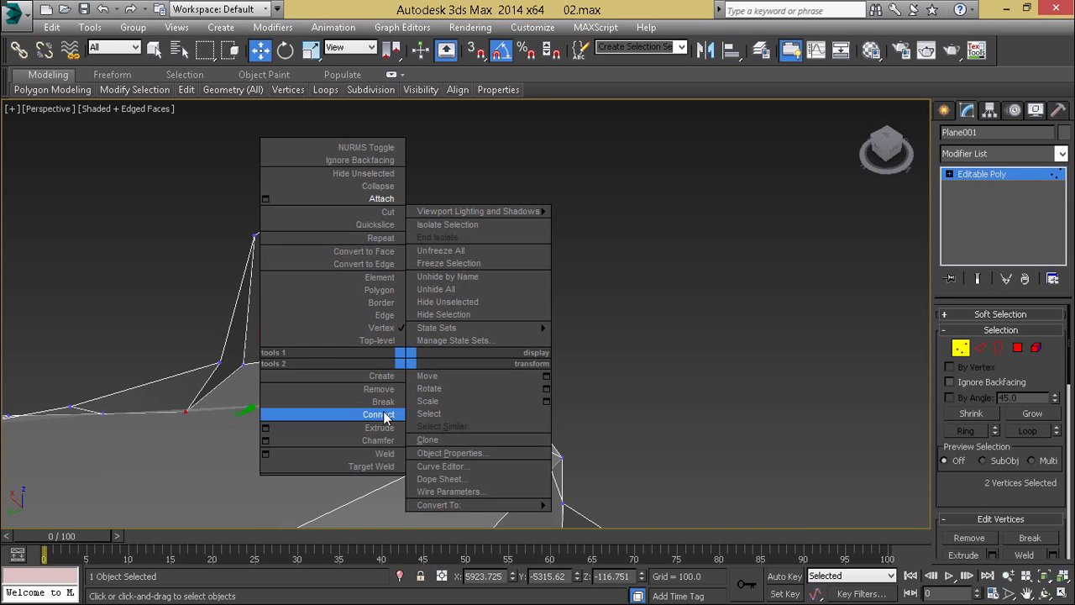
left_click(384, 417)
Connect vertex 42 to the floor vertex just before vertex 30, and vertex 30 to the protrusion's near base corner
middle_click_drag(384, 417, 482, 291, "alt")
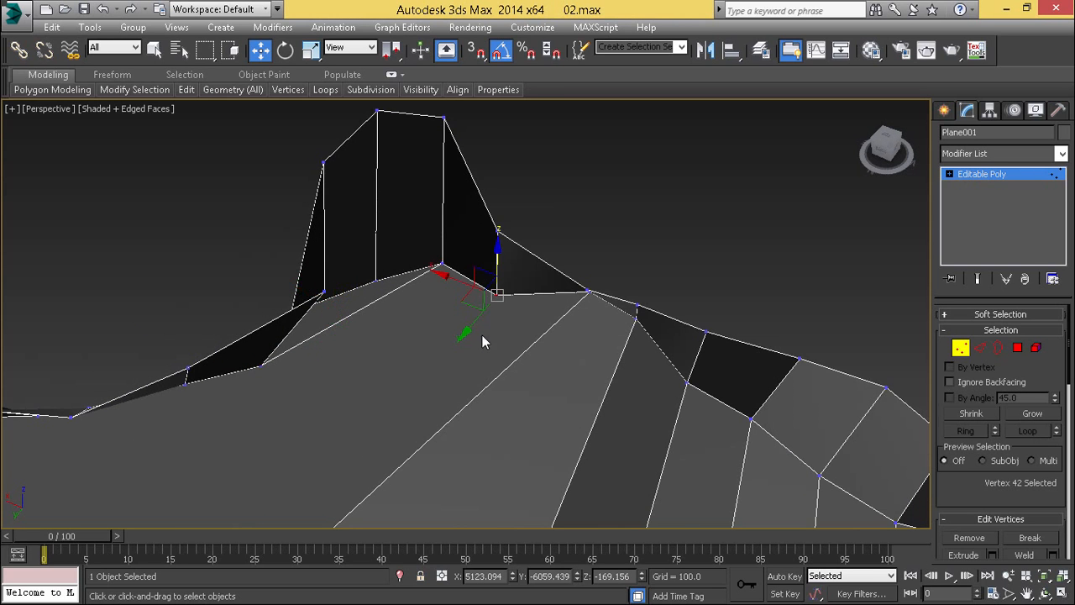
middle_click_drag(482, 341, 274, 372, "alt")
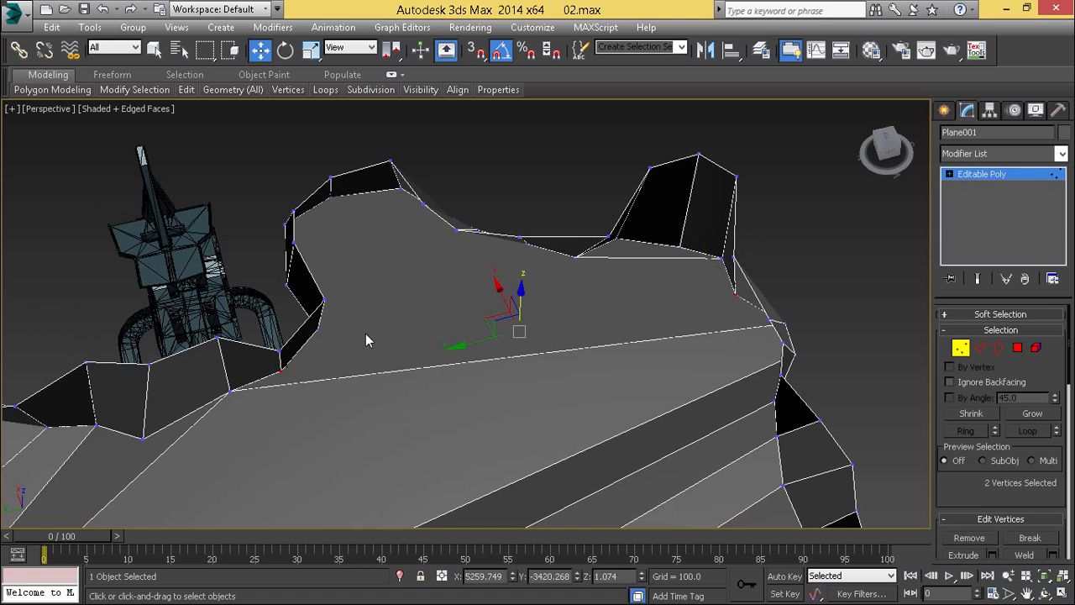
right_click(363, 330)
left_click(347, 385)
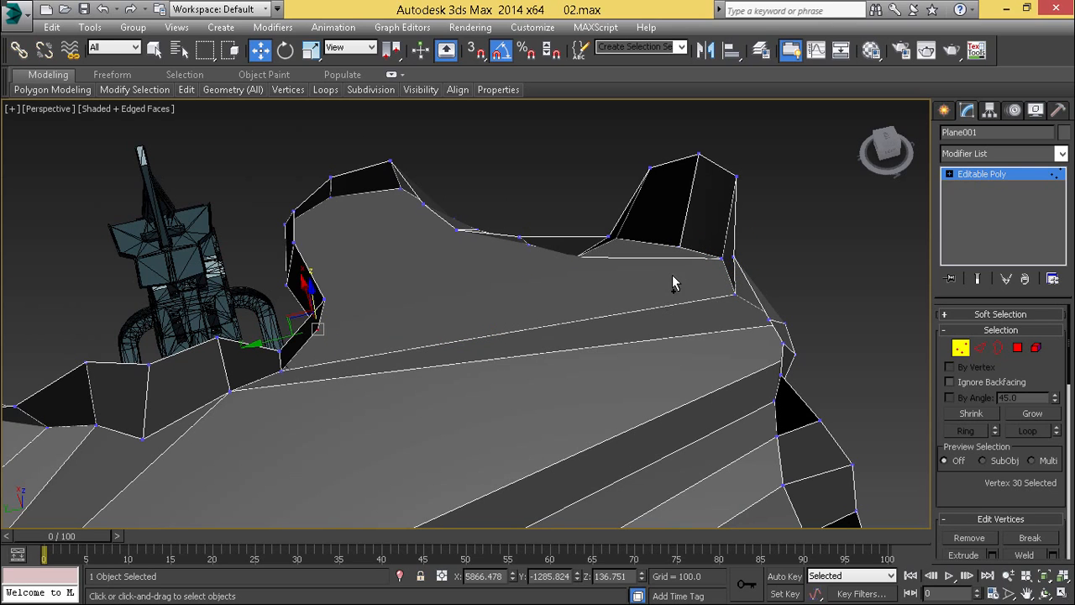
right_click(551, 286)
left_click(496, 343)
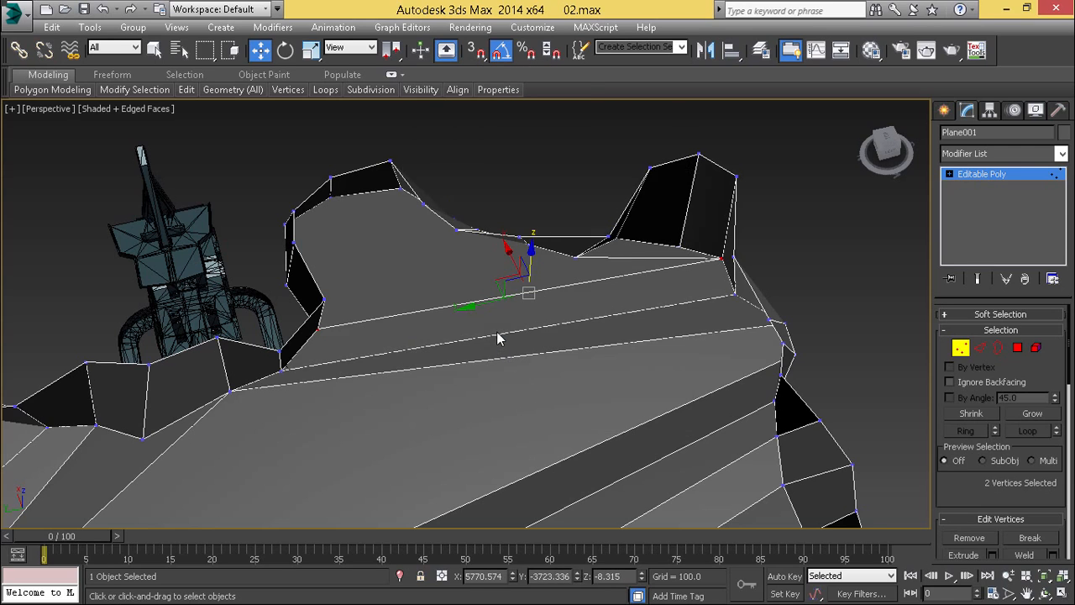
Connect vertex 38 to vertex 31 across the entrance of the end alcove
middle_click_drag(499, 338, 430, 332, "alt")
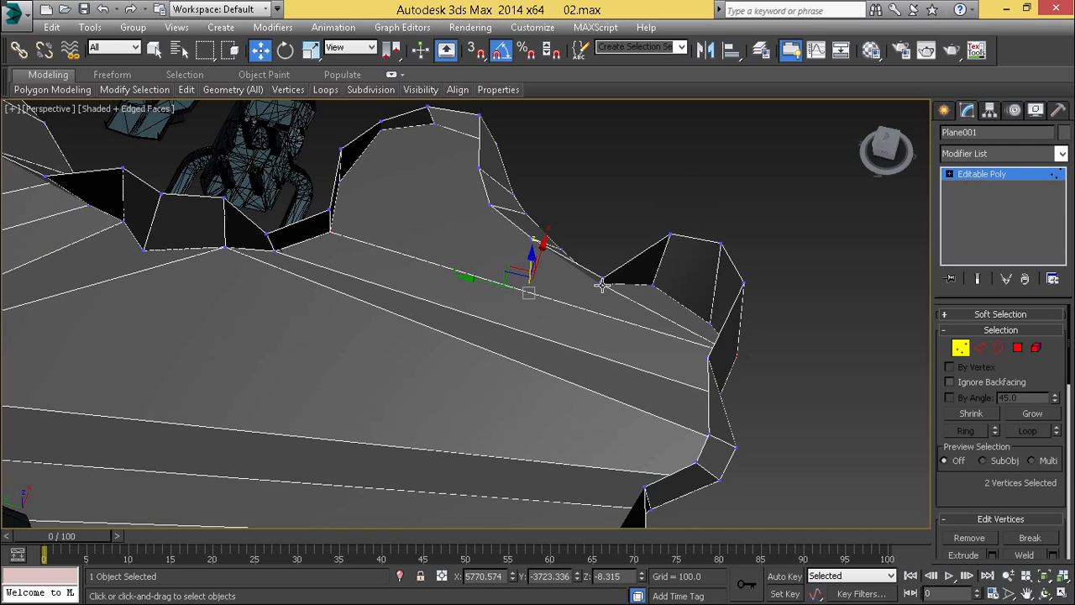
scroll(578, 282, "up", 5)
scroll(540, 283, "down", 5)
middle_click_drag(571, 291, 619, 333)
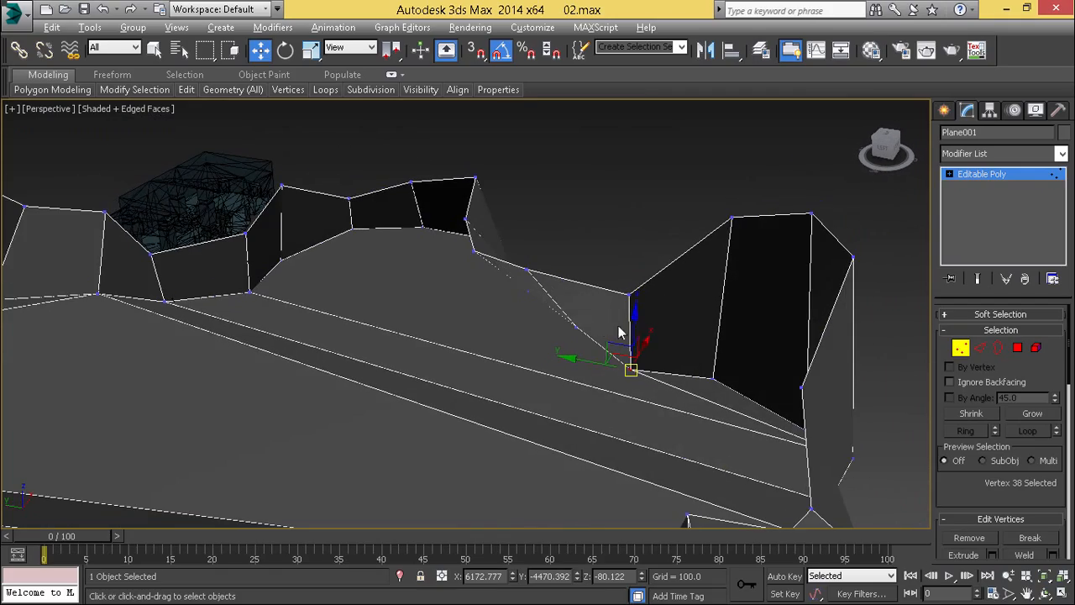
right_click(416, 227)
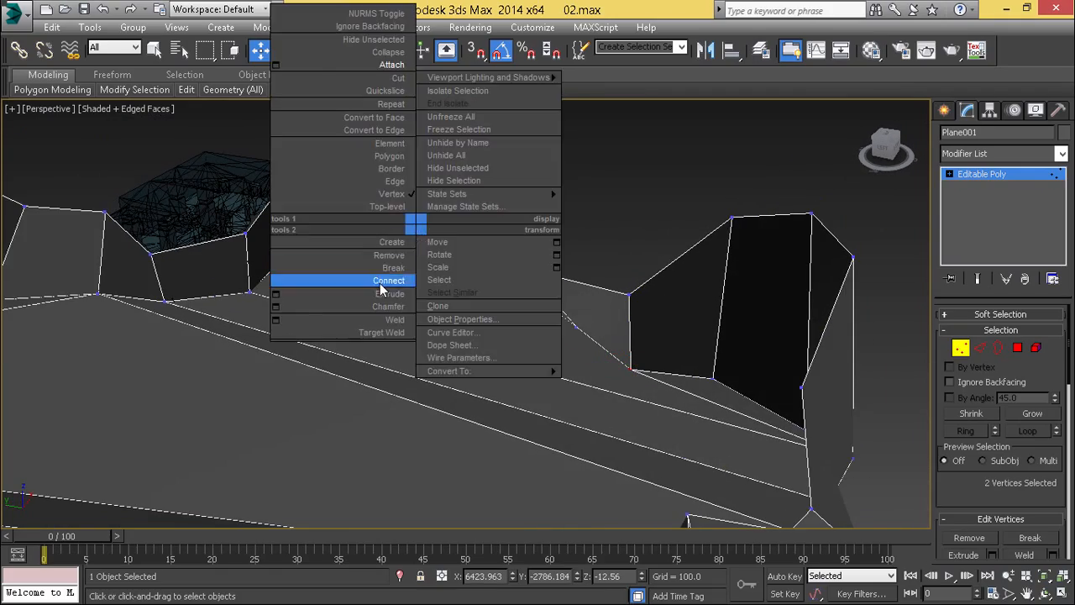
left_click(378, 282)
Connect the two opposite floor vertices deeper inside the end alcove
middle_click_drag(360, 284, 366, 405)
middle_click_drag(366, 405, 304, 350, "alt")
middle_click_drag(388, 399, 483, 376, "alt")
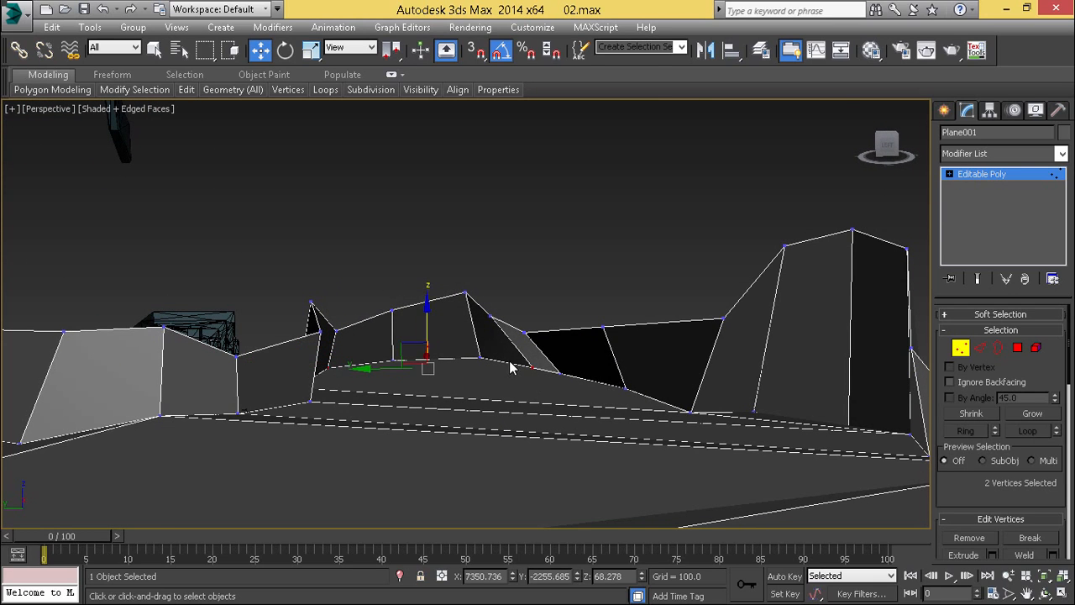
right_click(510, 368)
left_click(482, 425)
middle_click_drag(483, 426, 510, 444, "alt")
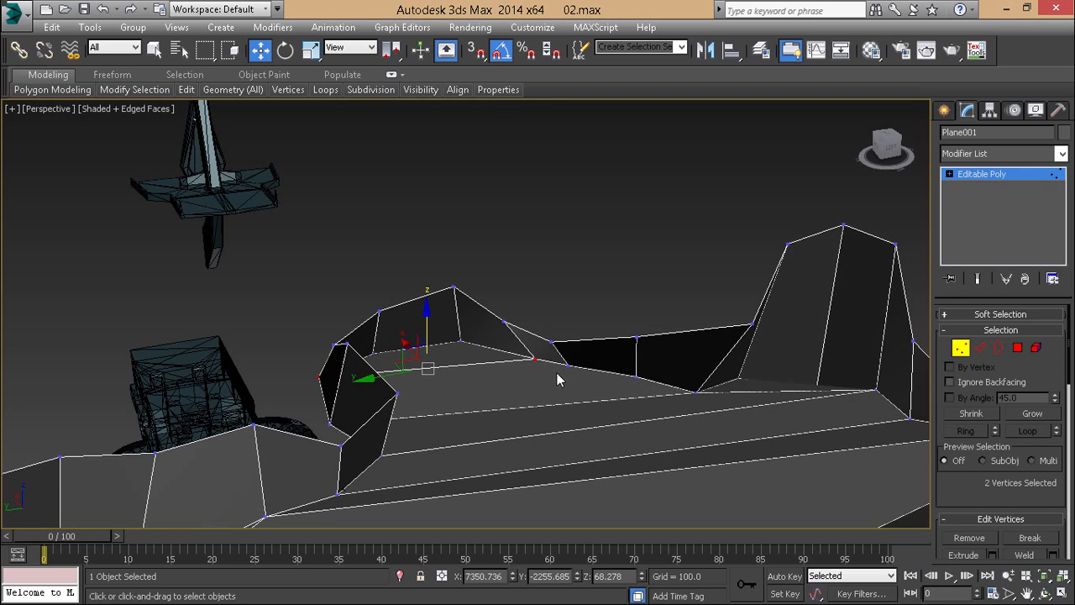
Connect vertex 31 to the next floor vertex along the opposite side of the end alcove
middle_click_drag(550, 375, 335, 359, "alt")
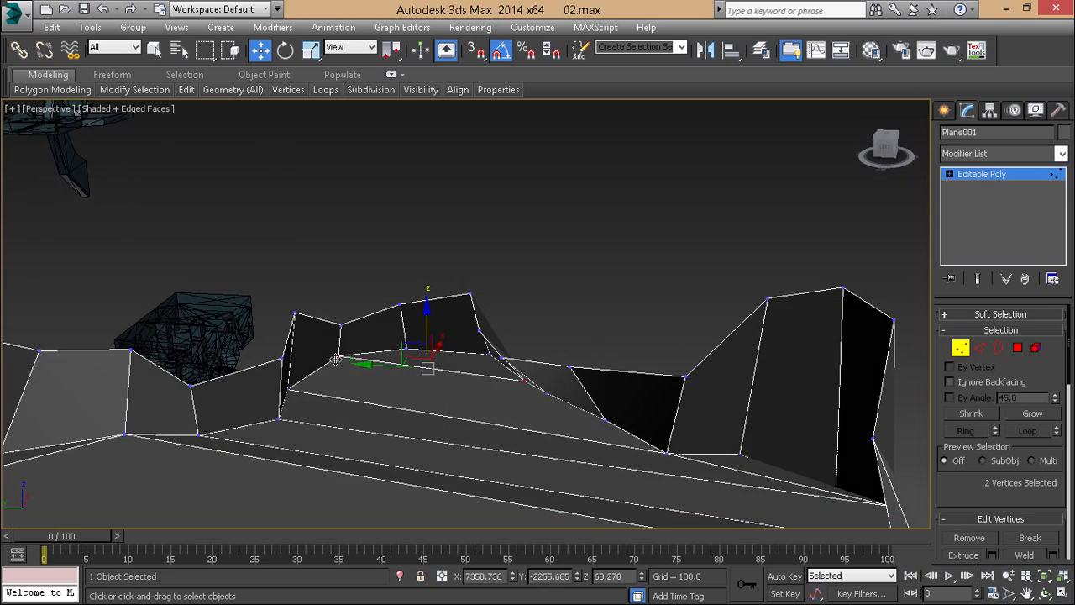
middle_click_drag(319, 403, 468, 378, "alt")
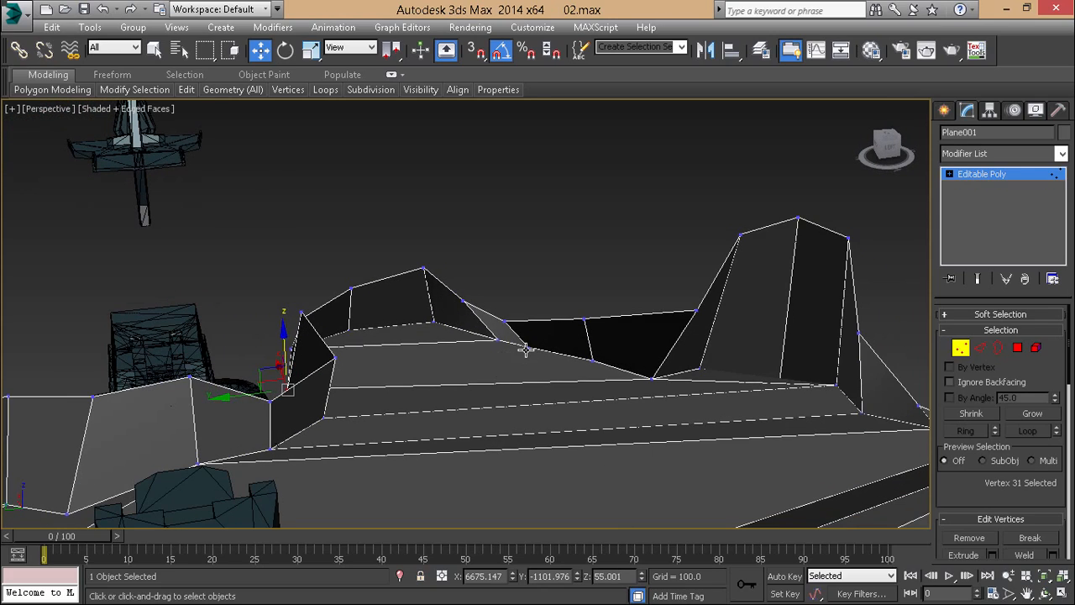
right_click(663, 350)
left_click(633, 408)
Examine the connected floor edges along the whole rock mesh from several angles
middle_click_drag(575, 413, 530, 417, "alt")
scroll(521, 410, "down", 5)
middle_click_drag(520, 410, 445, 360)
scroll(445, 359, "up", 4)
scroll(278, 342, "down", 6)
middle_click_drag(278, 343, 454, 395, "alt")
middle_click_drag(453, 395, 751, 273)
scroll(751, 274, "up", 4)
middle_click_drag(540, 176, 631, 311)
scroll(517, 304, "down", 5)
middle_click_drag(517, 303, 626, 345, "alt")
scroll(415, 279, "up", 5)
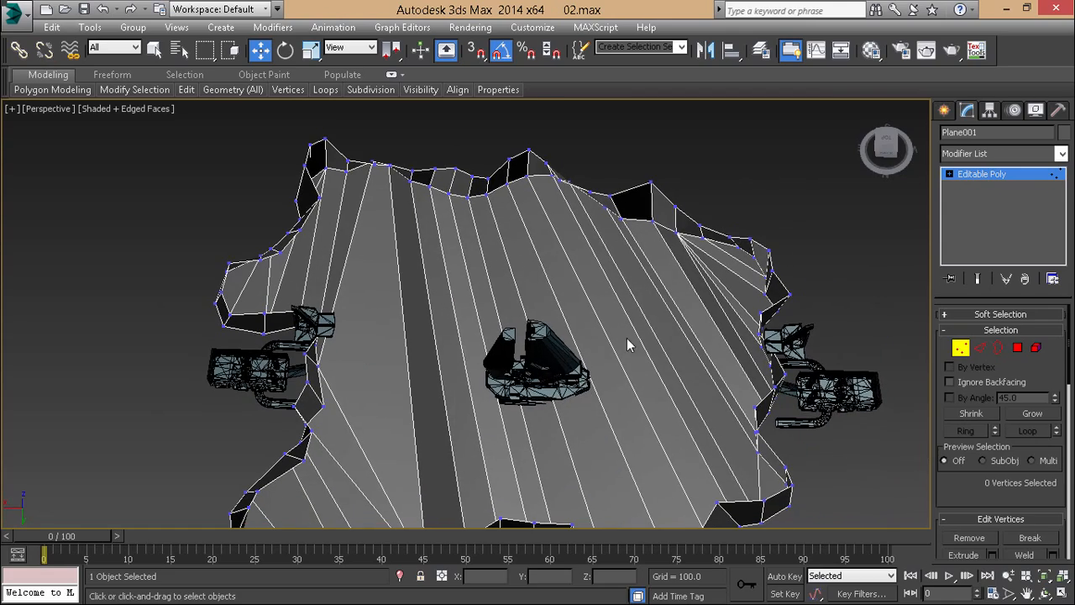
Try adding several edge loops across the main floor's long polygons with SwiftLoop
mouse_move(187, 93)
left_click(158, 127)
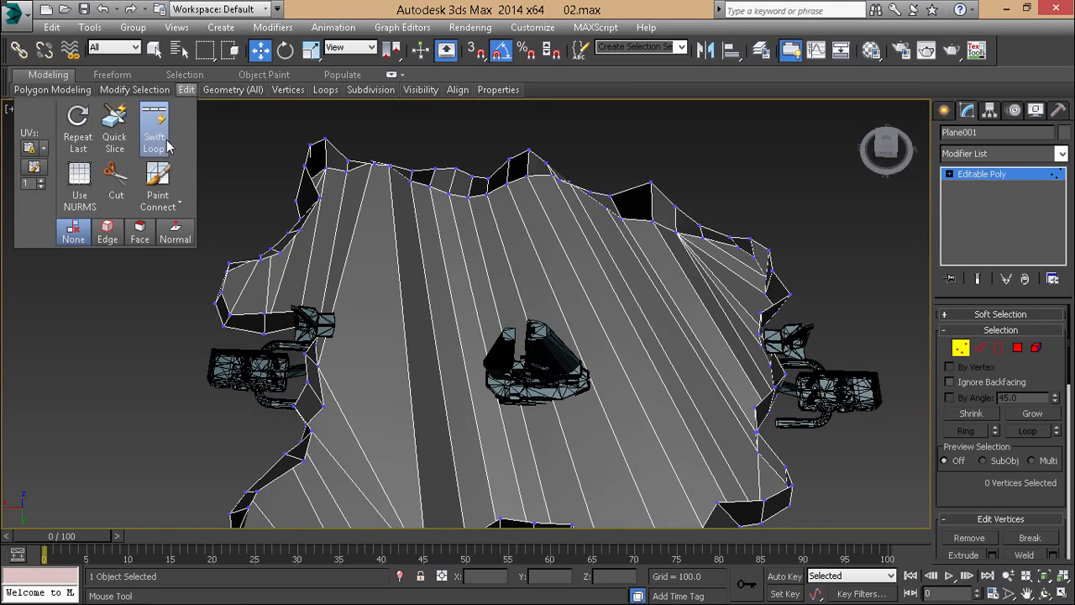
mouse_move(477, 304)
middle_mouse_down("alt")
mouse_move(454, 277)
mouse_move(481, 290)
middle_mouse_up("alt")
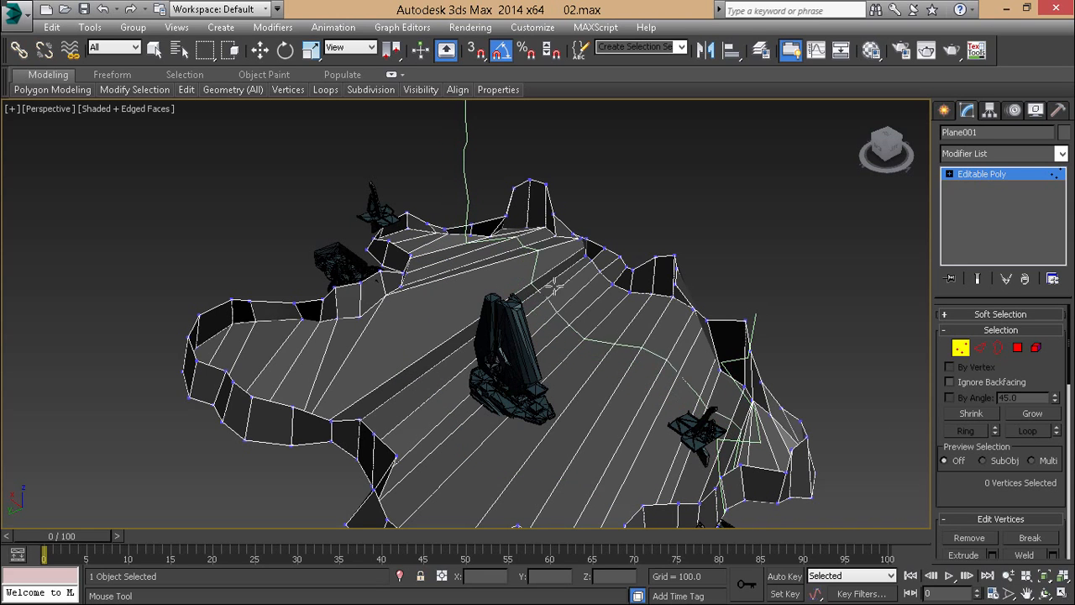
left_click(579, 295)
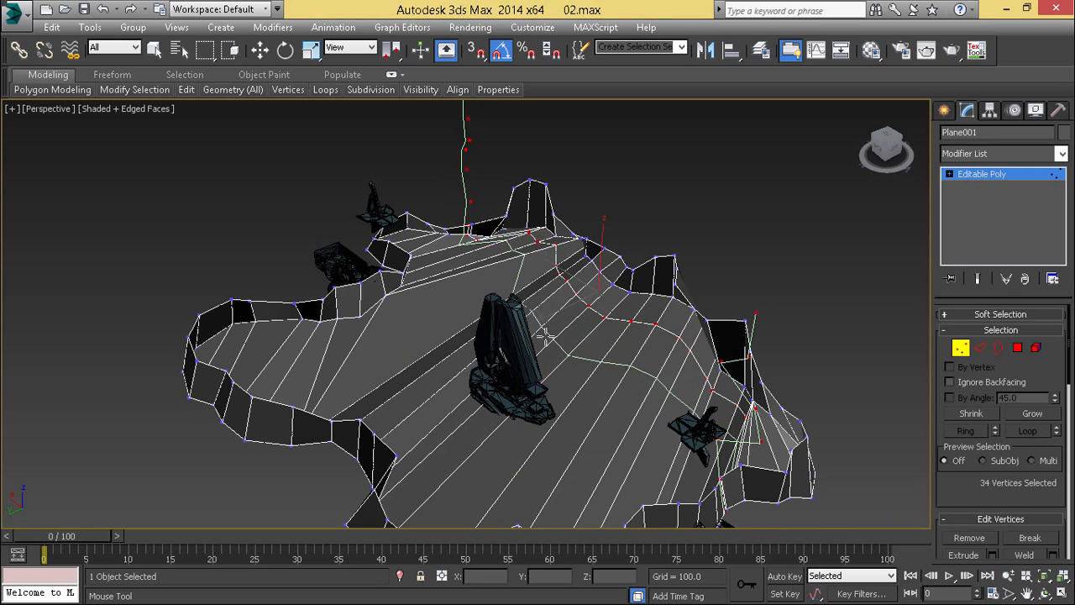
left_click(546, 336)
left_click(500, 403)
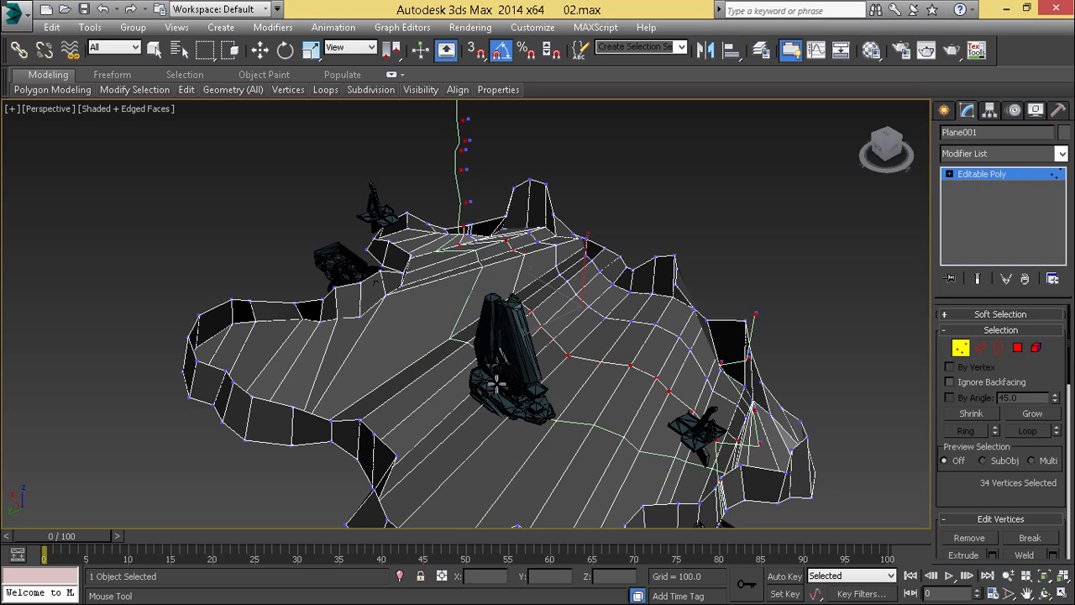
left_click(459, 456)
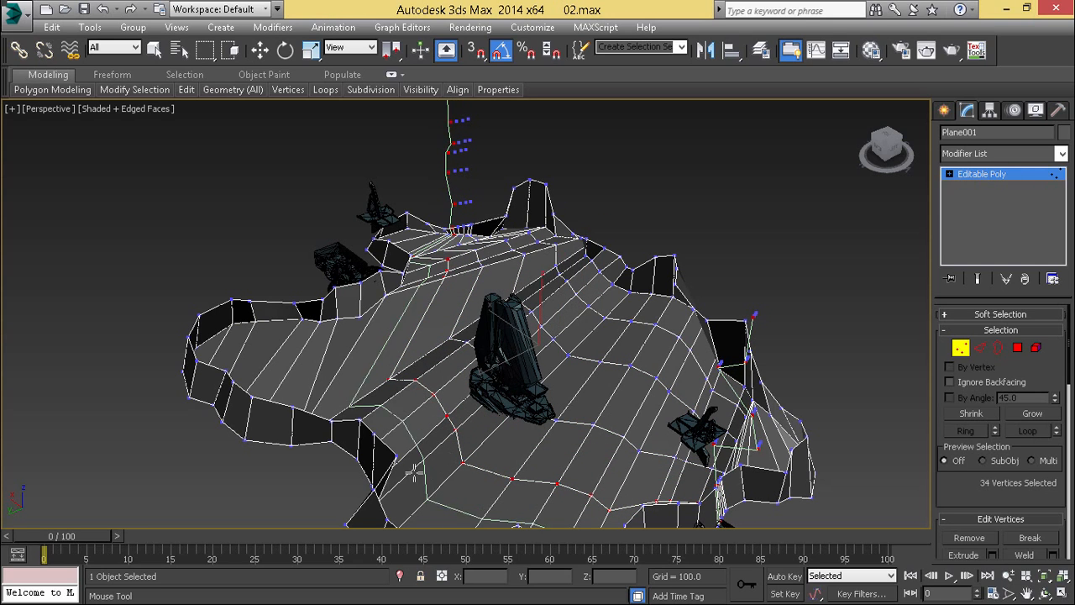
left_click(420, 471)
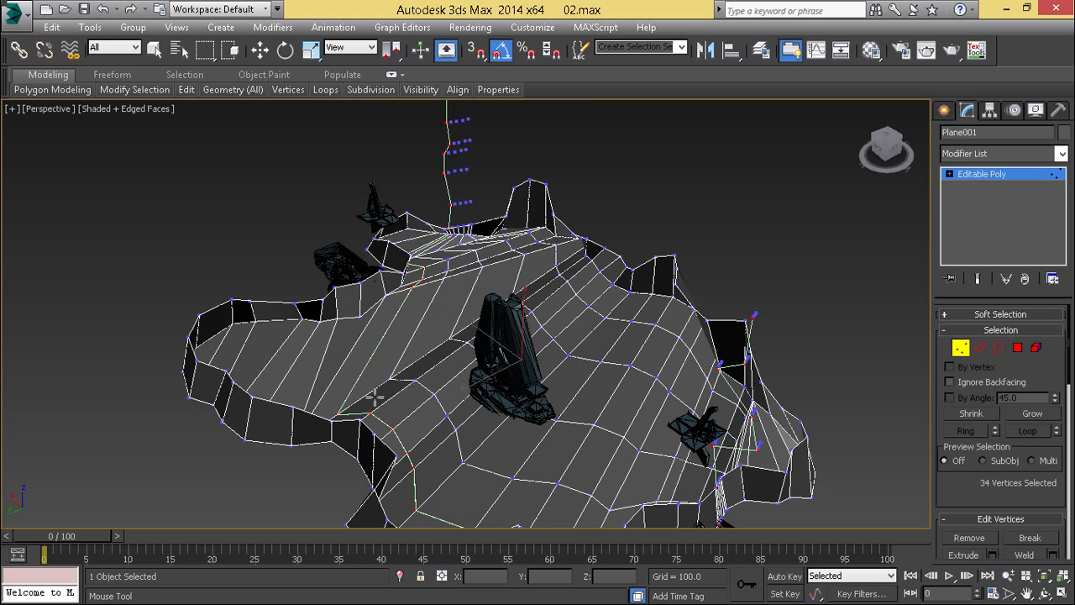
Try adding further SwiftLoop edge loops across the side alcove and the adjoining floor strip
left_click(332, 357)
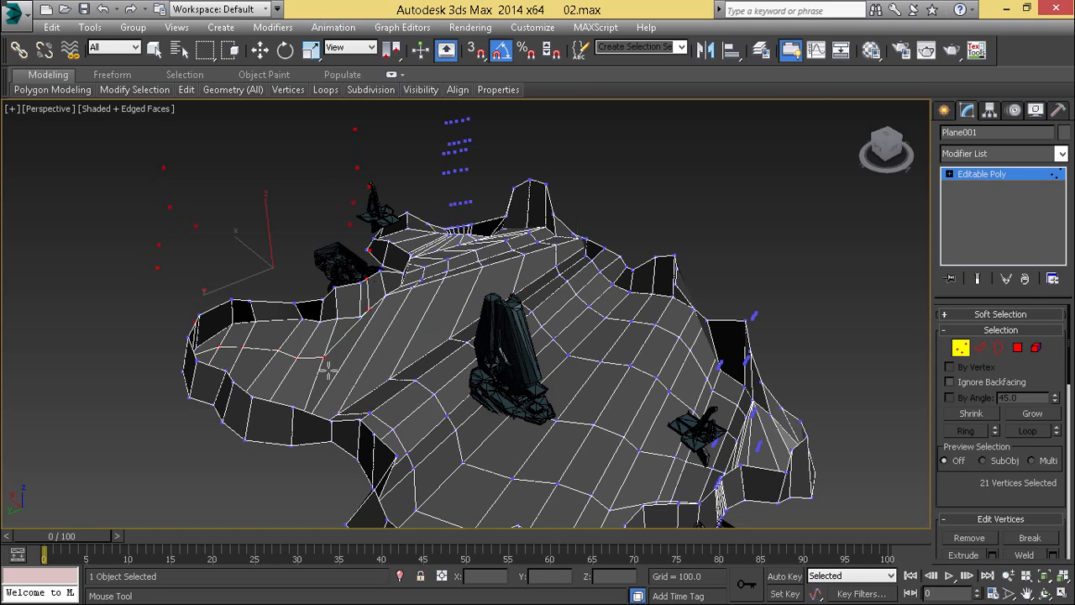
middle_click_drag(296, 397, 387, 320, "alt")
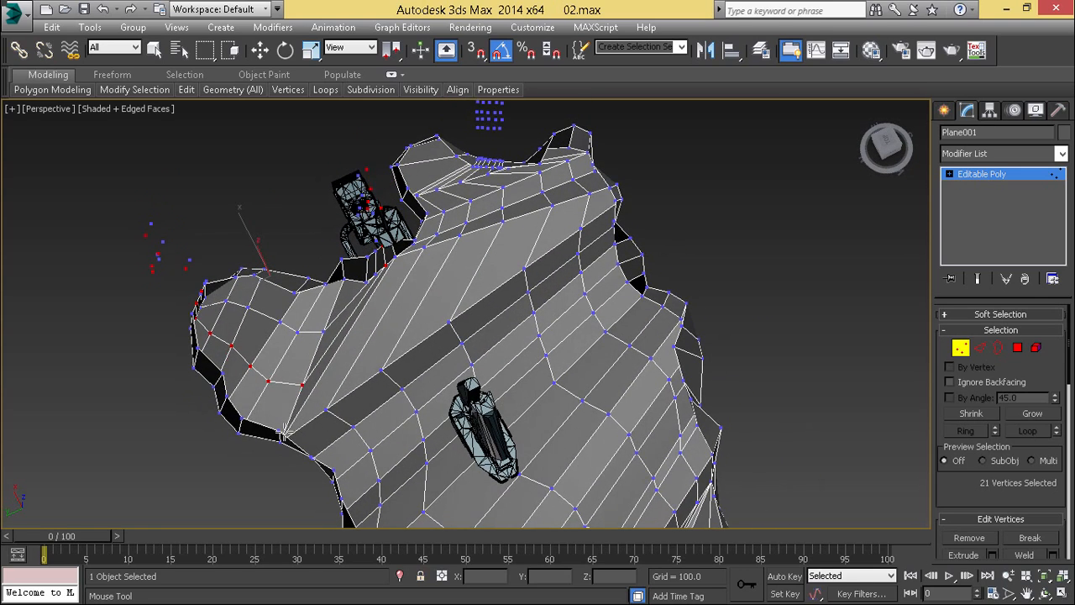
left_click(406, 294)
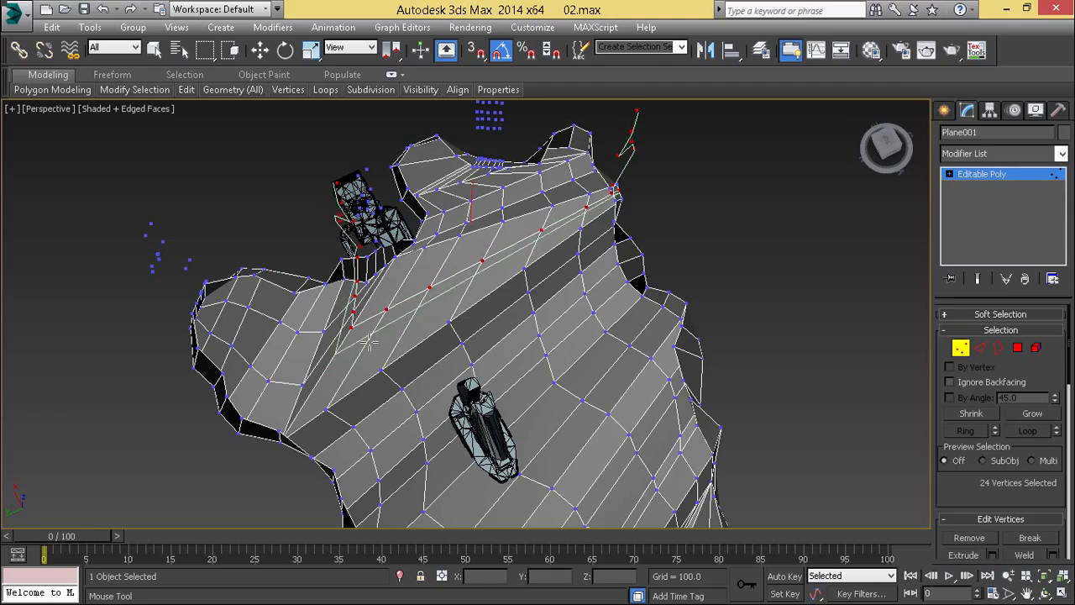
Try selecting the crowded edges that fan out from one floor vertex at the alcove
middle_click_drag(363, 359, 451, 293, "alt")
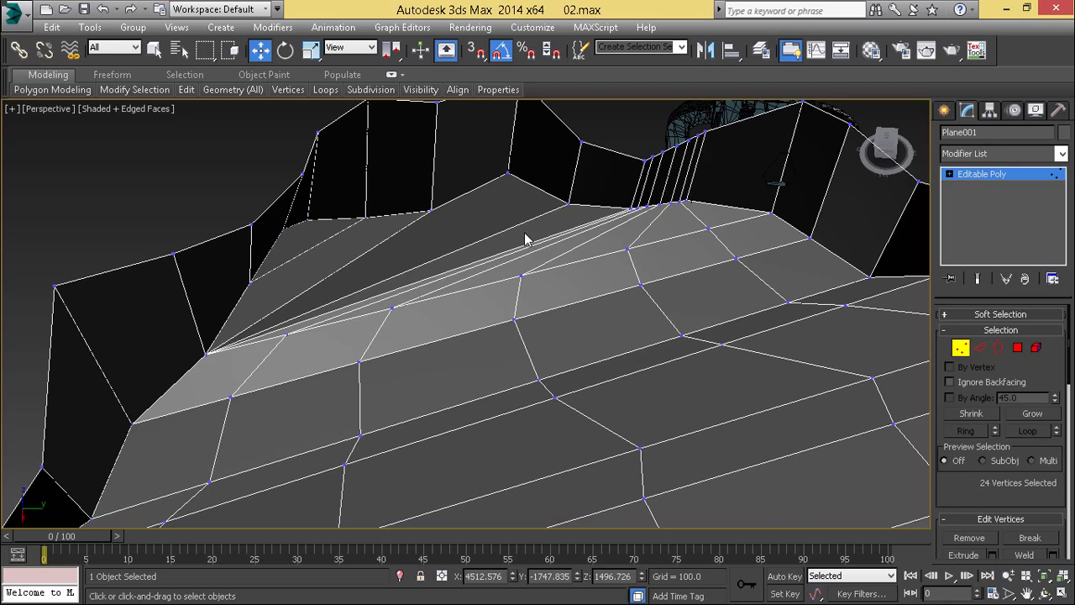
key("2")
left_click(418, 288)
middle_click_drag(417, 289, 418, 323, "alt")
left_click(461, 342, "ctrl")
Undo all the SwiftLoop edge loops and clear the edge selection
scroll(461, 336, "down", 4)
scroll(417, 322, "down", 6)
key("ctrl+z")
key("ctrl+z")
key("ctrl+z")
key("ctrl+z")
key("ctrl+z")
key("ctrl+z")
key("ctrl+z")
key("ctrl+z")
key("ctrl+z")
key("ctrl+z")
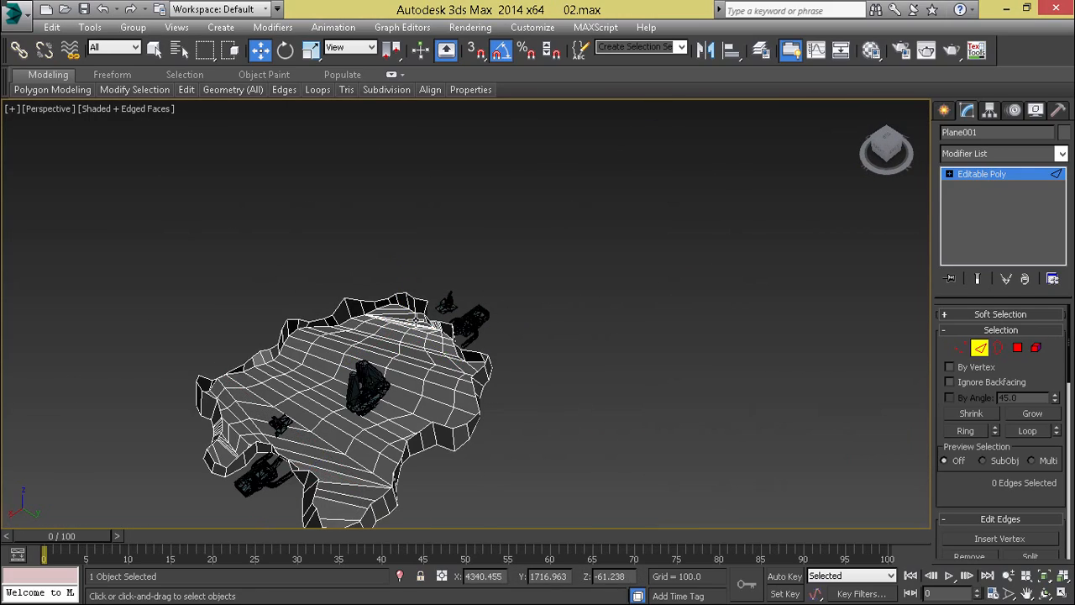
middle_click_drag(377, 334, 466, 306)
scroll(466, 306, "up", 4)
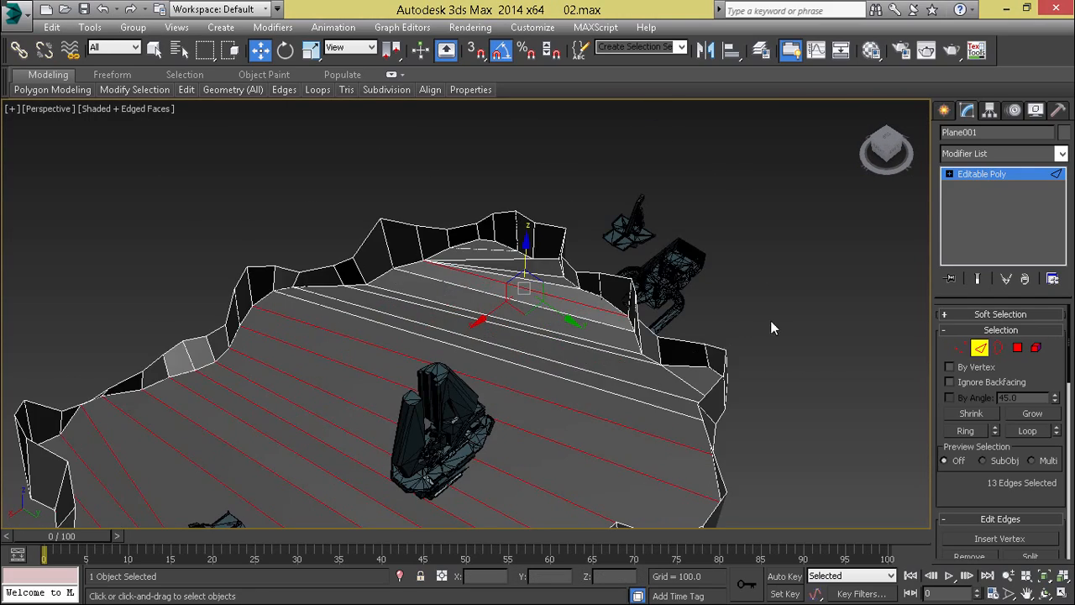
left_click(771, 322)
Cut a cross edge from the alcove's wall base vertex through the fanned edges and onto the floor's long polygons
scroll(487, 271, "up", 4)
key("1")
right_click(488, 272)
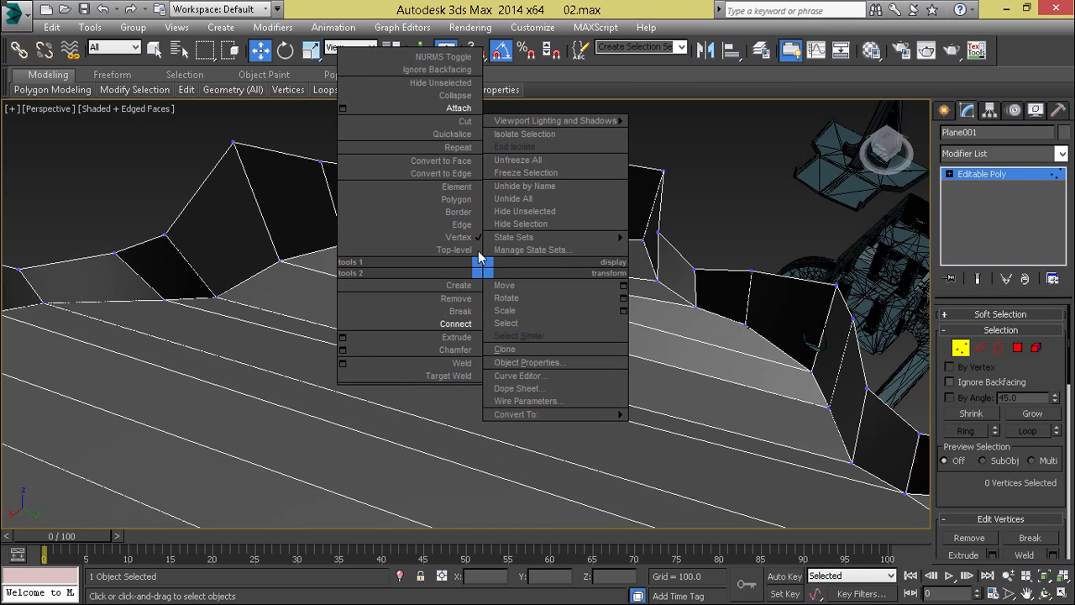
left_click(449, 124)
left_click(472, 200)
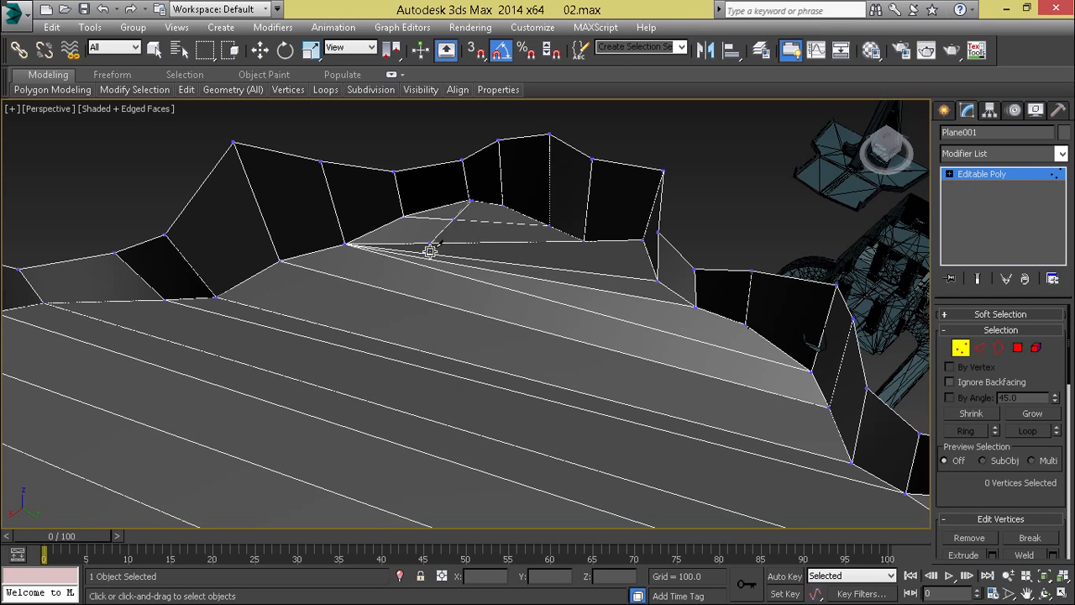
left_click(397, 292)
scroll(338, 326, "down", 6)
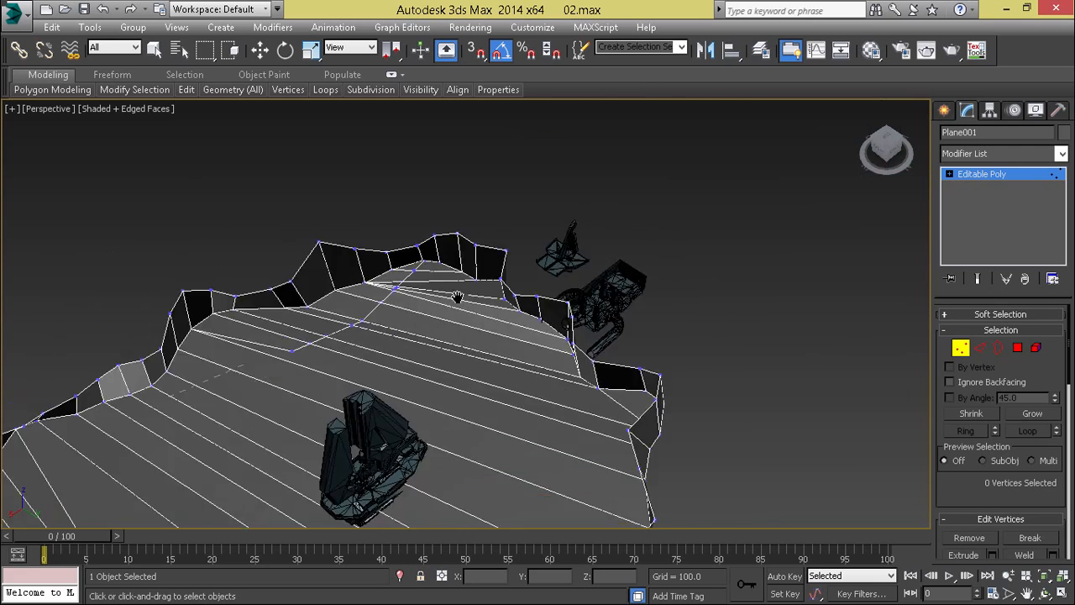
Continue the first cross cut over the remaining long floor edges to the wall base at the far end
scroll(388, 335, "up", 3)
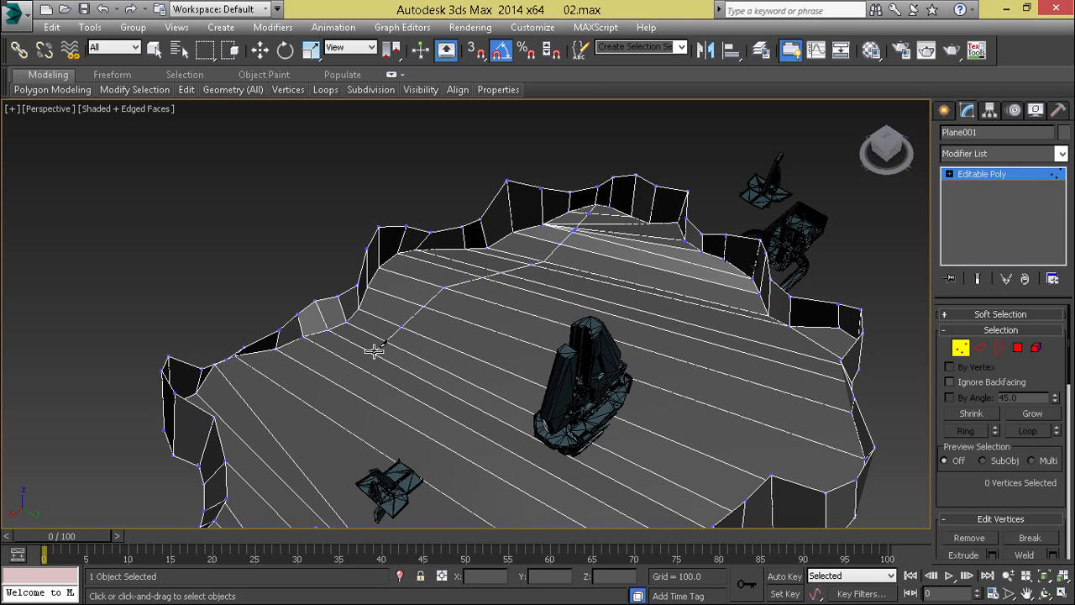
scroll(297, 396, "up", 10)
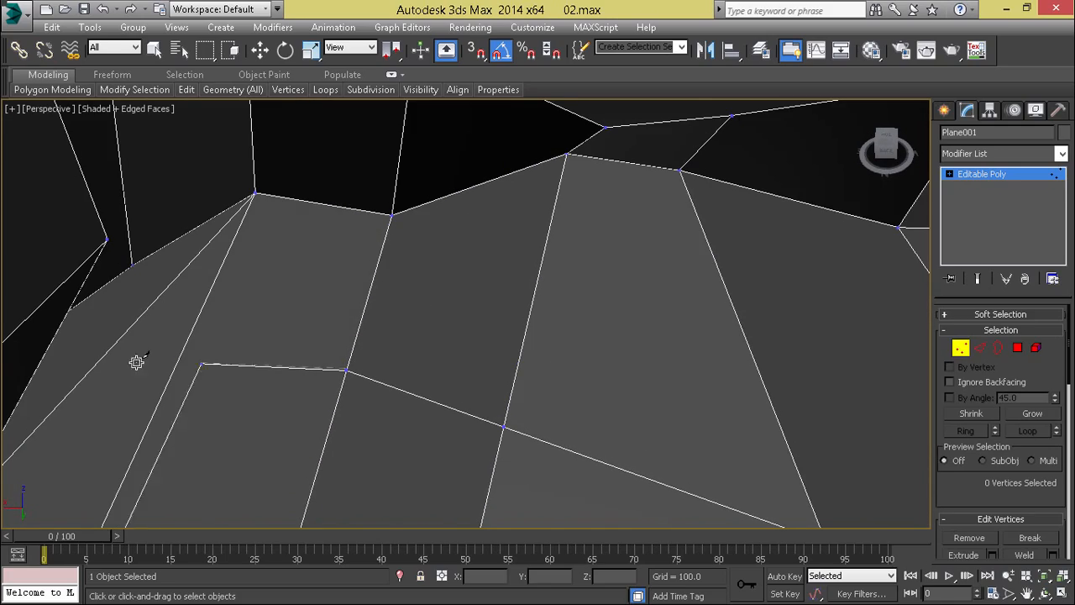
left_click(114, 344)
scroll(109, 346, "down", 6)
left_click_drag(108, 345, 411, 372, "alt")
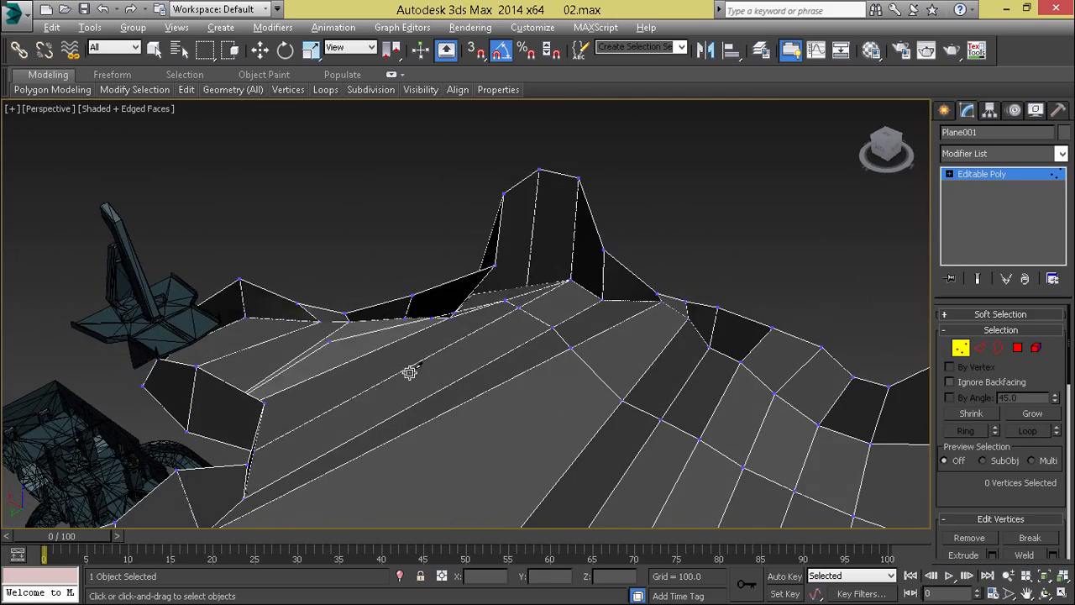
Examine the floor and wall base around the far end of the first cross cut from several angles
middle_click_drag(411, 372, 433, 417, "alt")
scroll(193, 280, "down", 10)
scroll(318, 381, "up", 10)
scroll(410, 418, "down", 4)
scroll(336, 422, "up", 3)
scroll(337, 420, "down", 10)
middle_click_drag(361, 406, 427, 440, "alt")
scroll(326, 423, "up", 8)
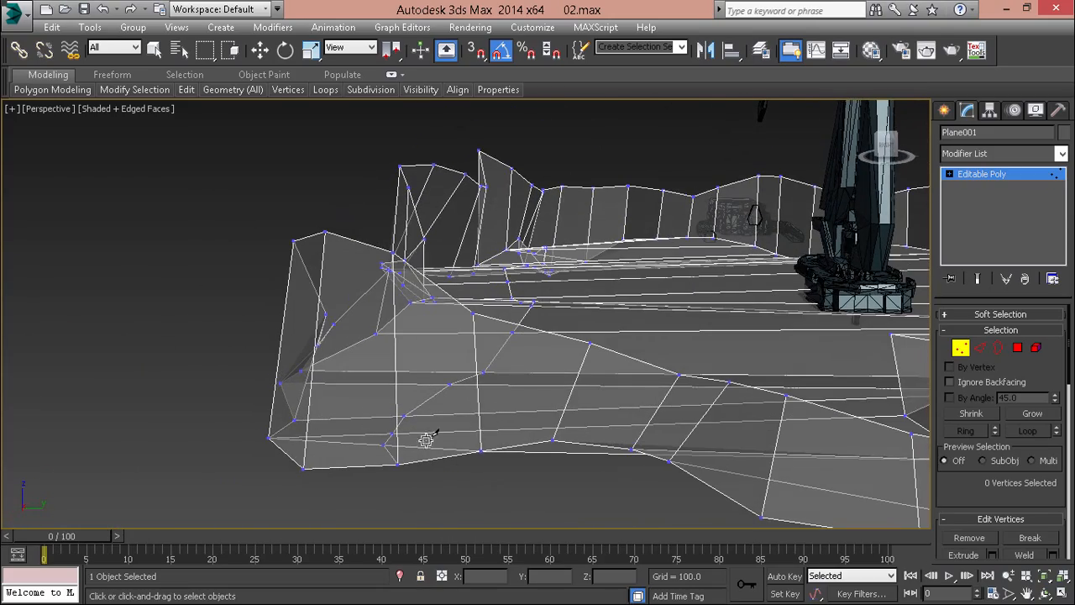
Cut a second cross row from the far end's wall base, running roughly parallel to the first across the long floor edges
middle_click_drag(518, 466, 531, 504, "alt")
scroll(628, 265, "up", 4)
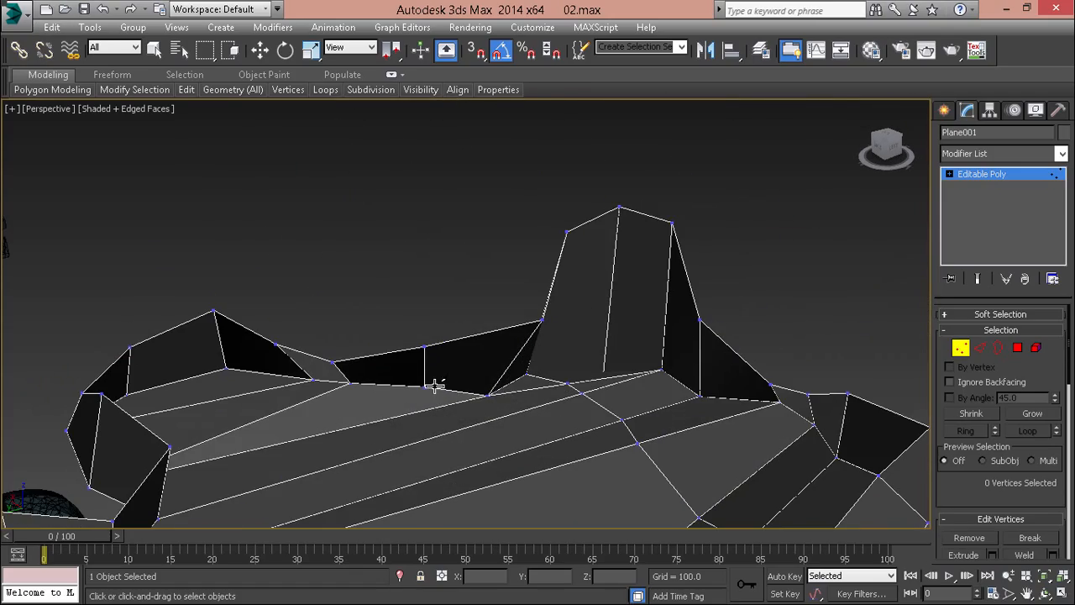
middle_click_drag(424, 384, 241, 333, "alt")
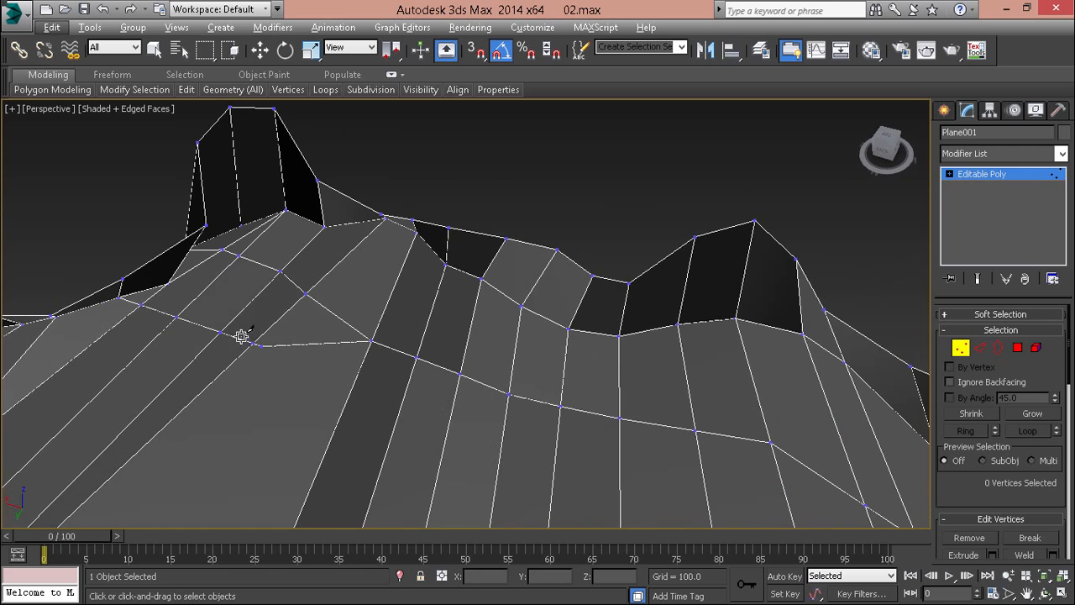
left_click(345, 409)
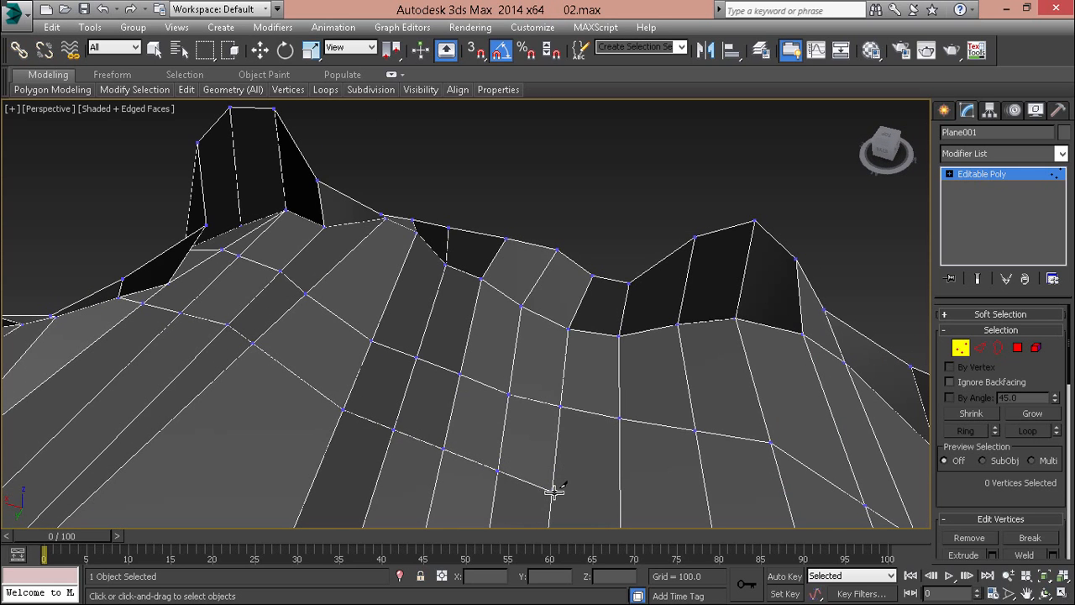
left_click(554, 492)
Extend the second cross row over the rest of the long edges and through the fanned edges into the alcove
scroll(576, 430, "down", 4)
middle_click_drag(577, 431, 463, 418, "alt")
scroll(463, 417, "up", 3)
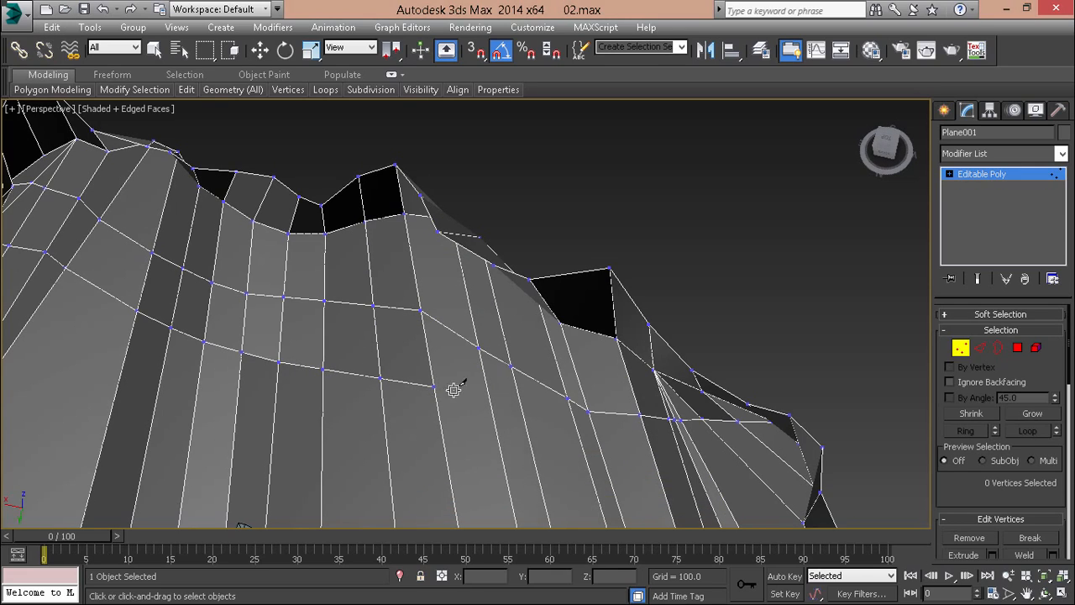
scroll(614, 456, "down", 4)
middle_click_drag(614, 456, 682, 455, "alt")
scroll(682, 455, "up", 4)
left_click(500, 283)
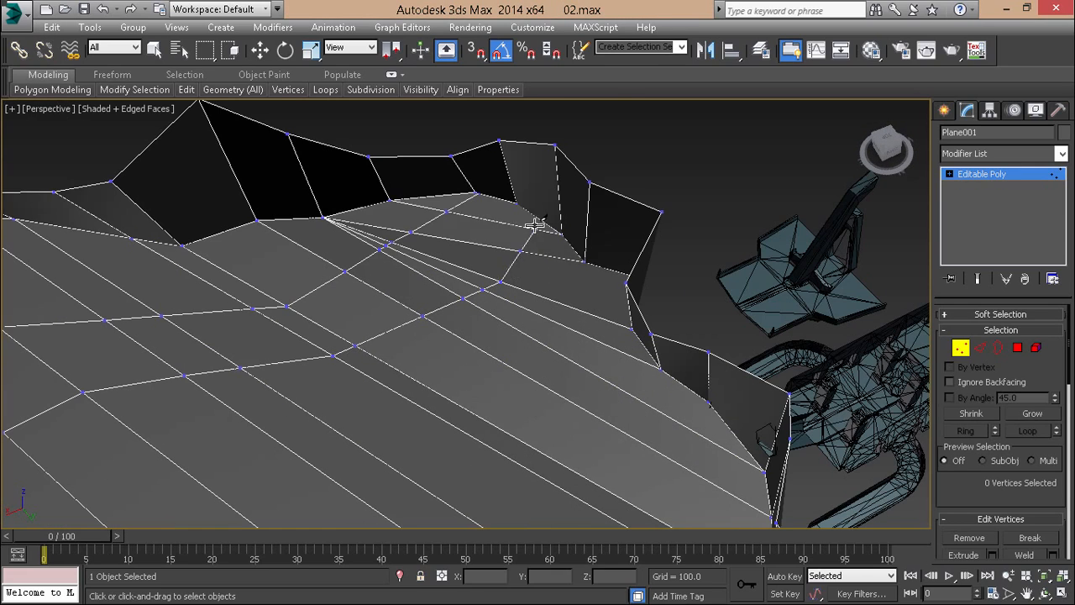
Cut a short cross row between two wall base vertices, bridging the recess between the wall and the first cut row
scroll(434, 300, "down", 5)
middle_click_drag(434, 300, 579, 292)
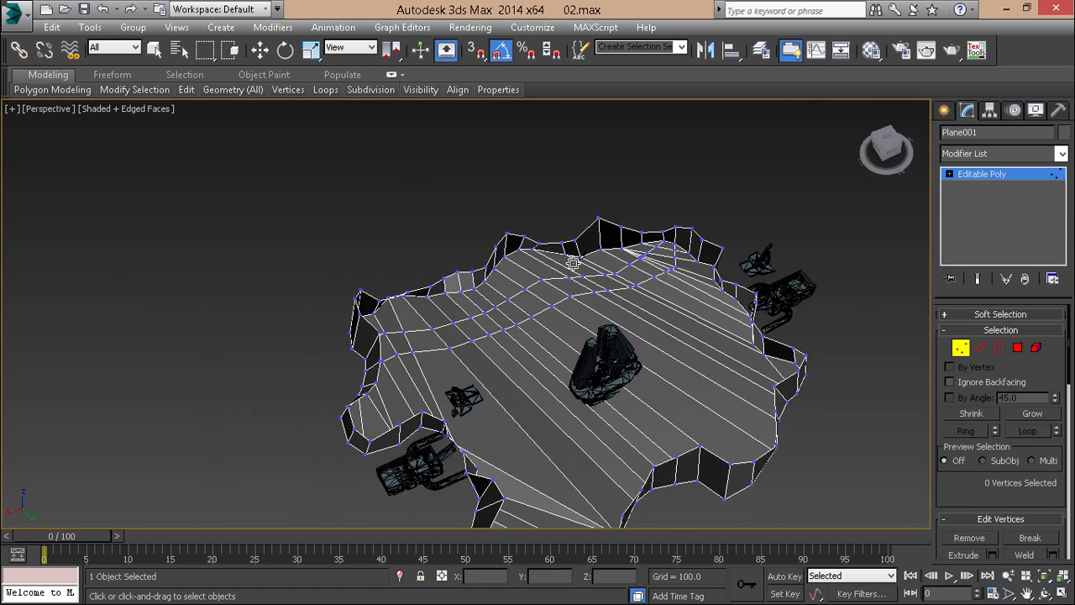
scroll(509, 262, "up", 5)
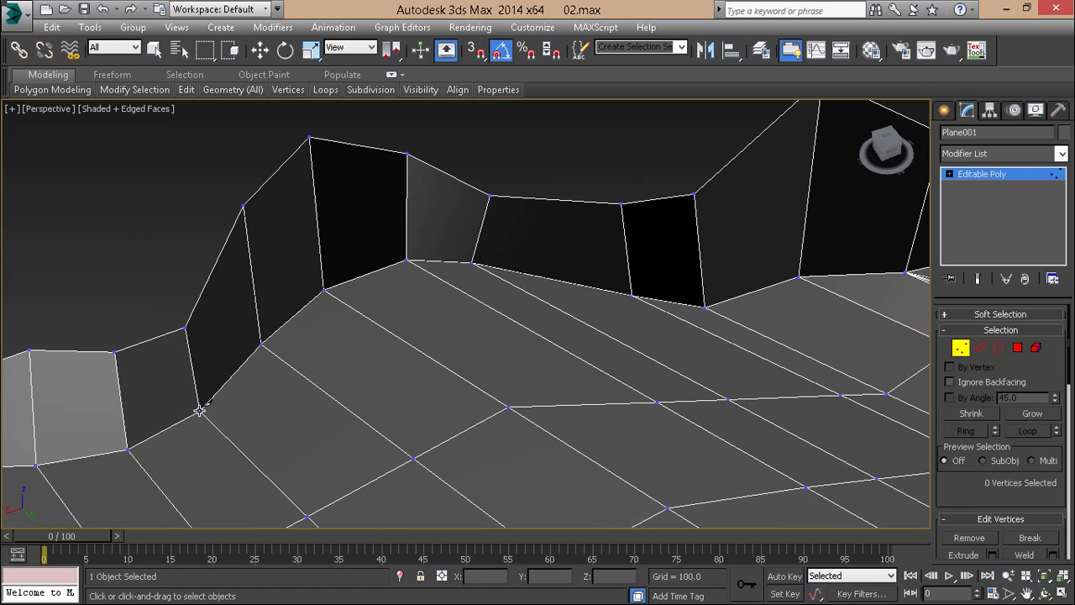
left_click(200, 410)
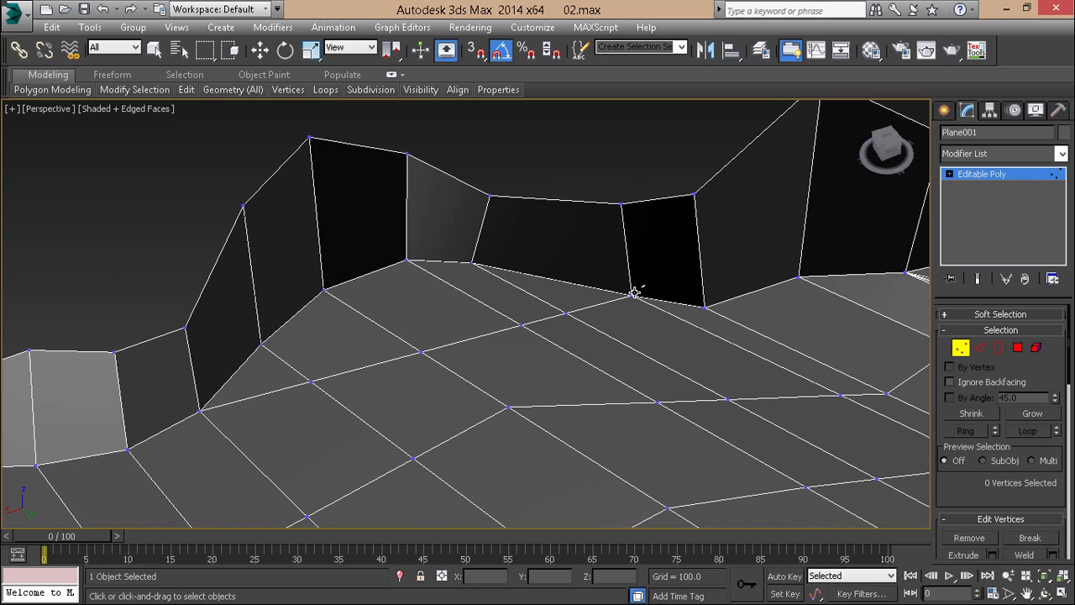
left_click(634, 293)
scroll(627, 297, "down", 4)
middle_click_drag(608, 310, 550, 334, "alt")
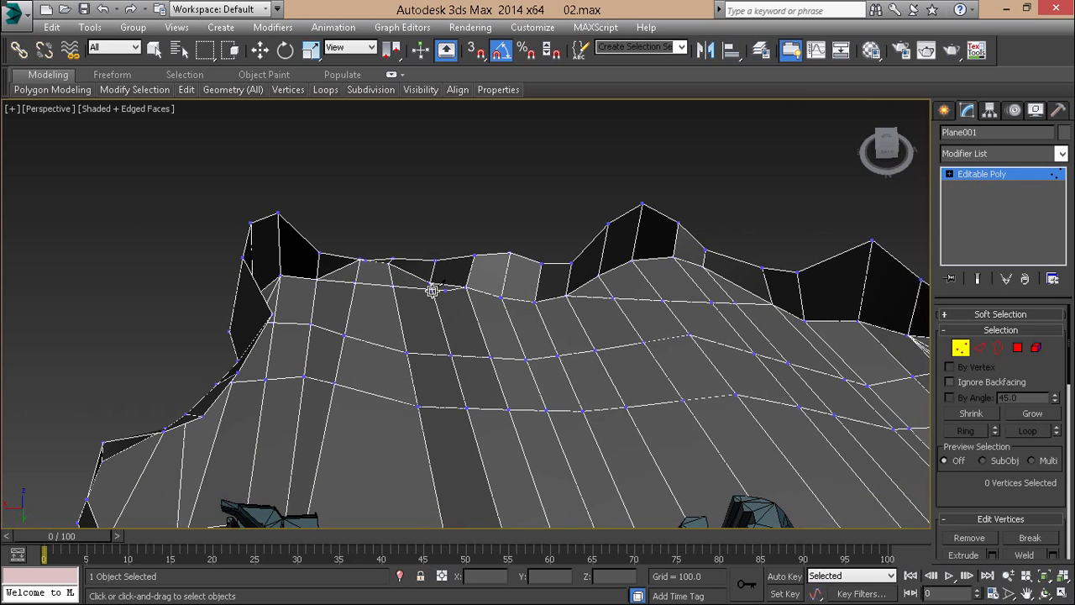
Start a third cross row from a wall base vertex in the far alcove, cutting across the adjoining long edges
scroll(485, 304, "down", 6)
middle_click_drag(484, 304, 578, 324, "alt")
scroll(578, 325, "up", 3)
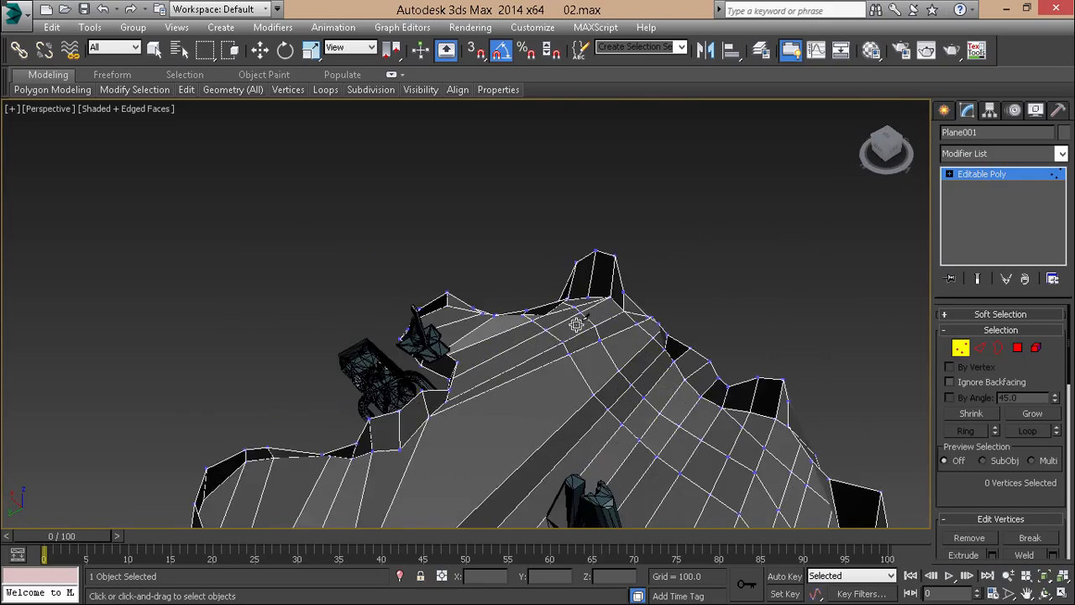
scroll(439, 344, "up", 5)
scroll(511, 312, "down", 5)
middle_click_drag(511, 312, 535, 286, "alt")
scroll(546, 310, "up", 5)
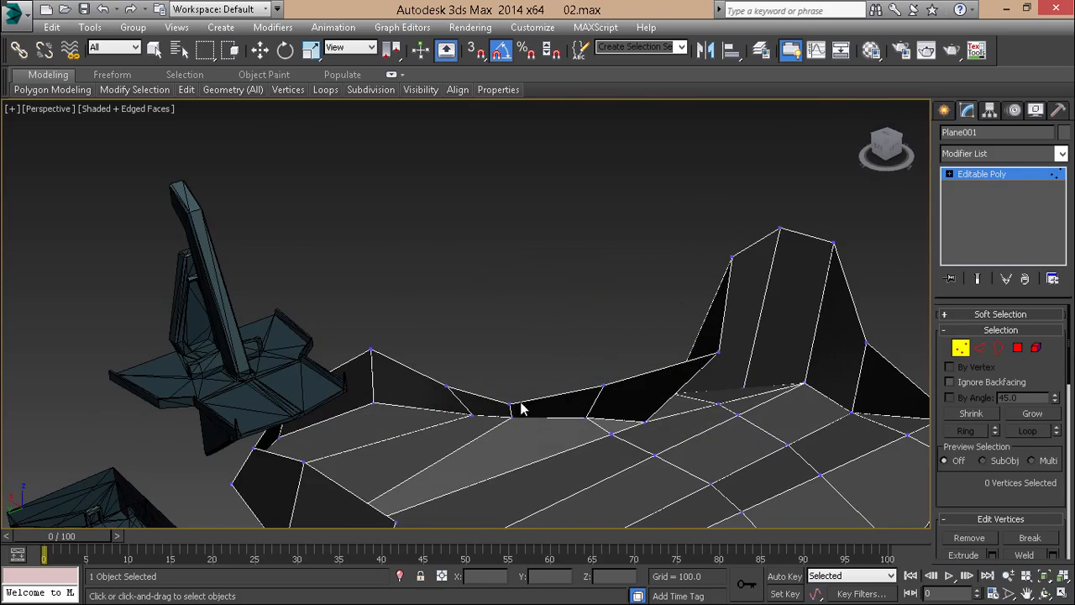
middle_click_drag(513, 419, 369, 387, "alt")
scroll(241, 435, "down", 5)
middle_click_drag(241, 435, 325, 415, "alt")
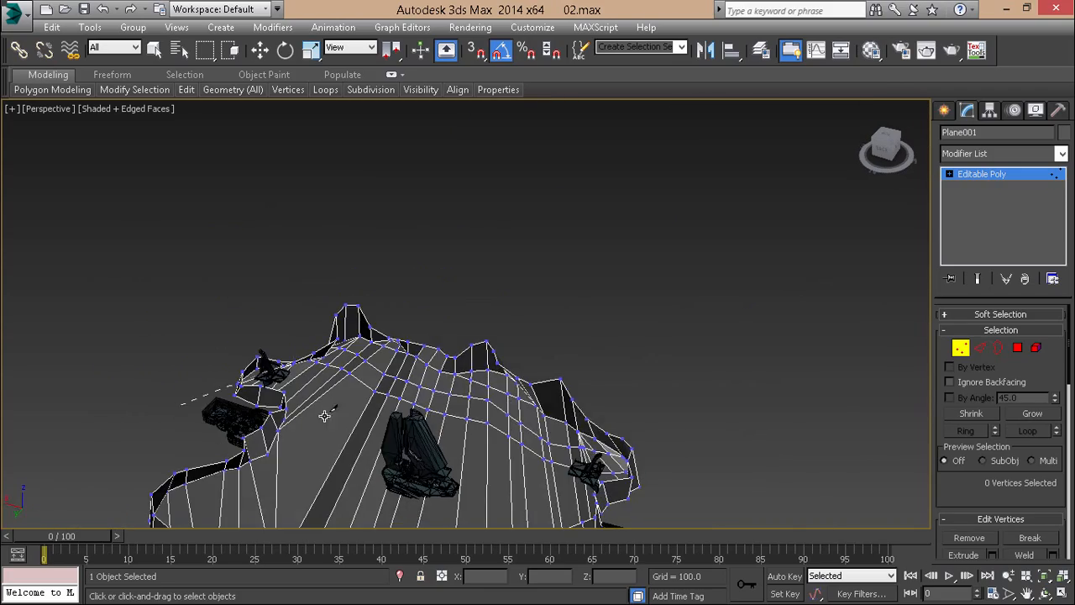
scroll(325, 410, "up", 5)
left_click(267, 334)
Carry the third cross row over the main floor's long edges and end it at a wall base vertex beyond the fanned edges
middle_click_drag(265, 336, 384, 392, "alt")
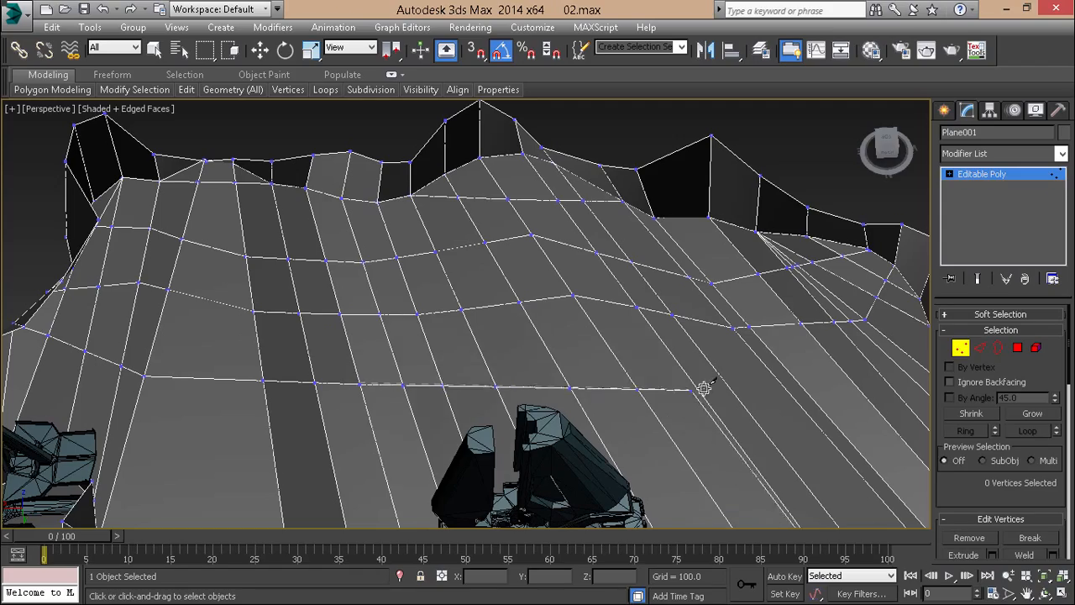
middle_click_drag(776, 382, 442, 352)
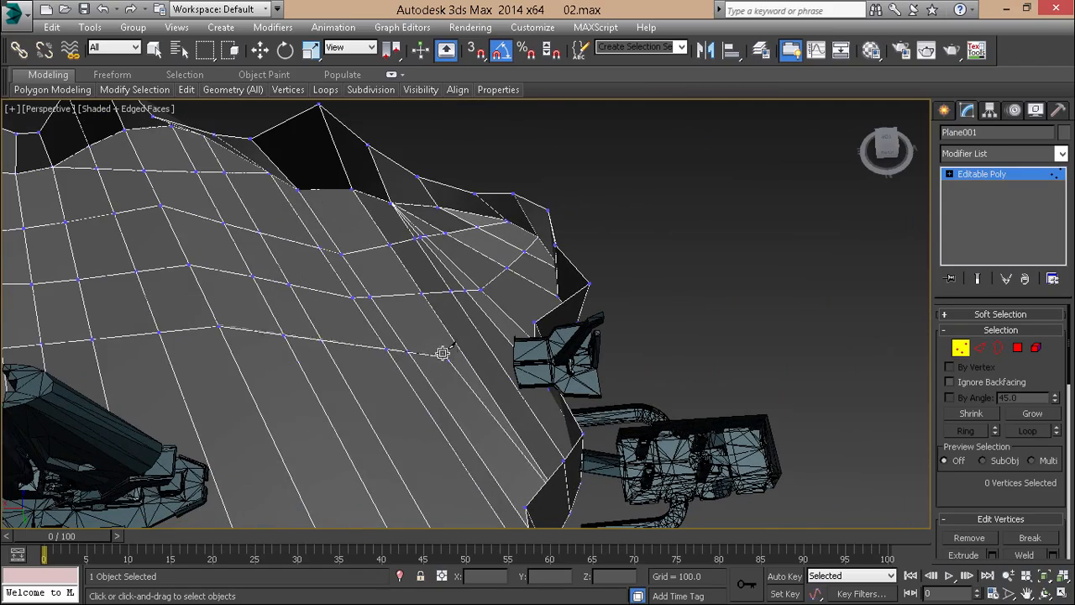
left_click(402, 339)
scroll(385, 296, "down", 3)
middle_click_drag(387, 291, 630, 377, "alt")
scroll(605, 364, "up", 3)
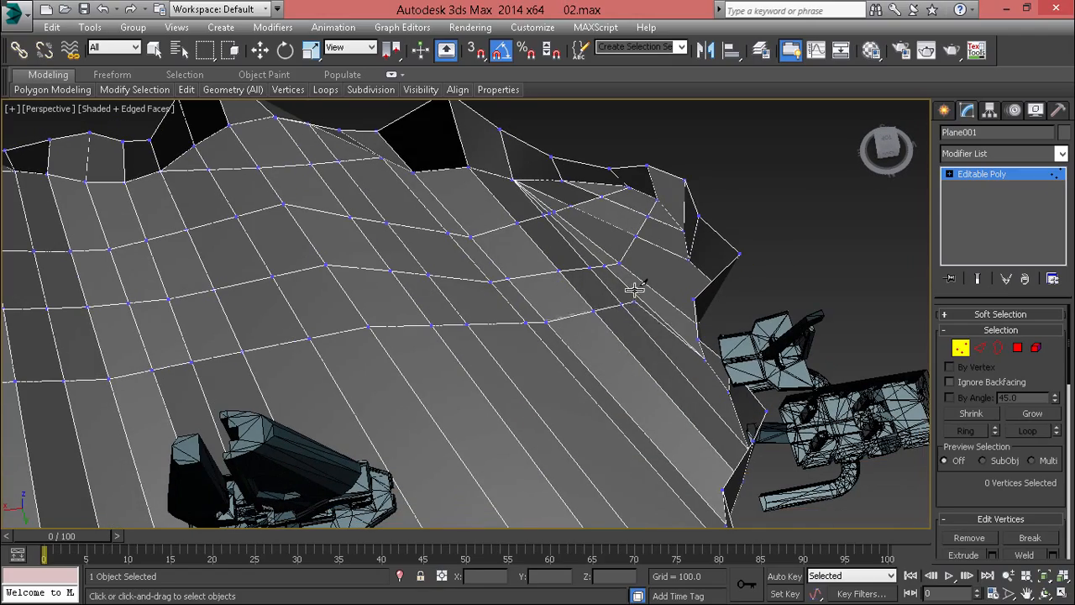
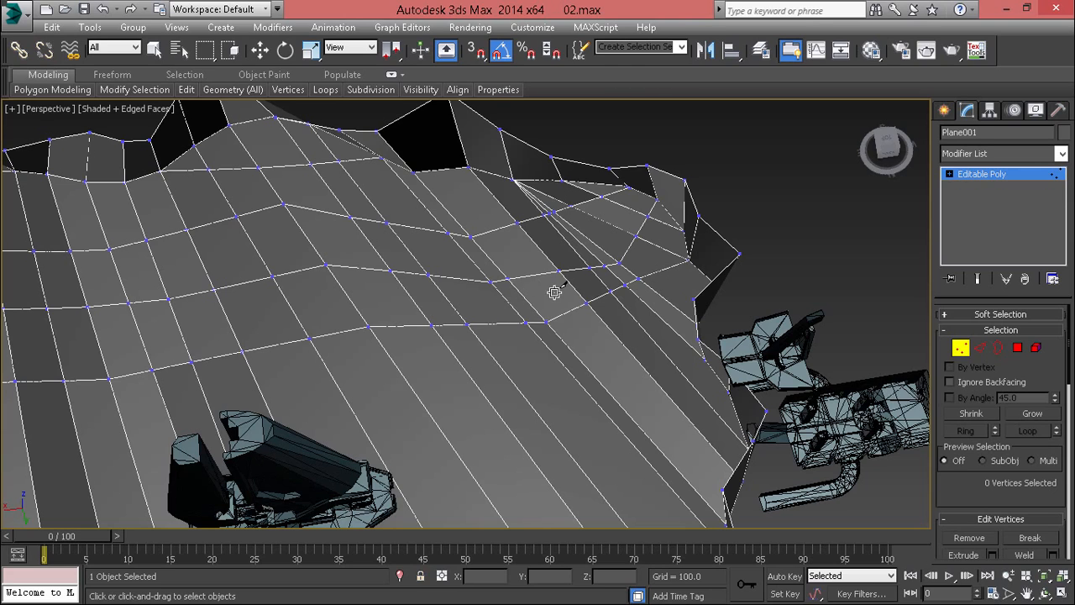
Cut a fourth cross row from the wall base beside the far alcove across the floor to the fanned alcove's wall base
scroll(554, 292, "down", 5)
scroll(585, 297, "up", 5)
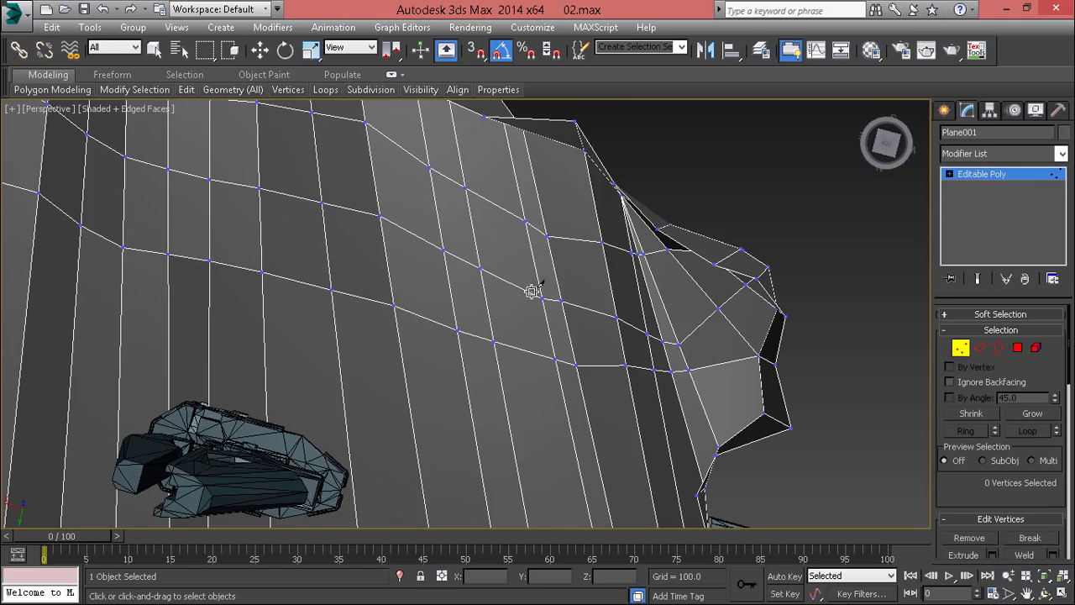
scroll(531, 292, "down", 5)
scroll(206, 311, "up", 6)
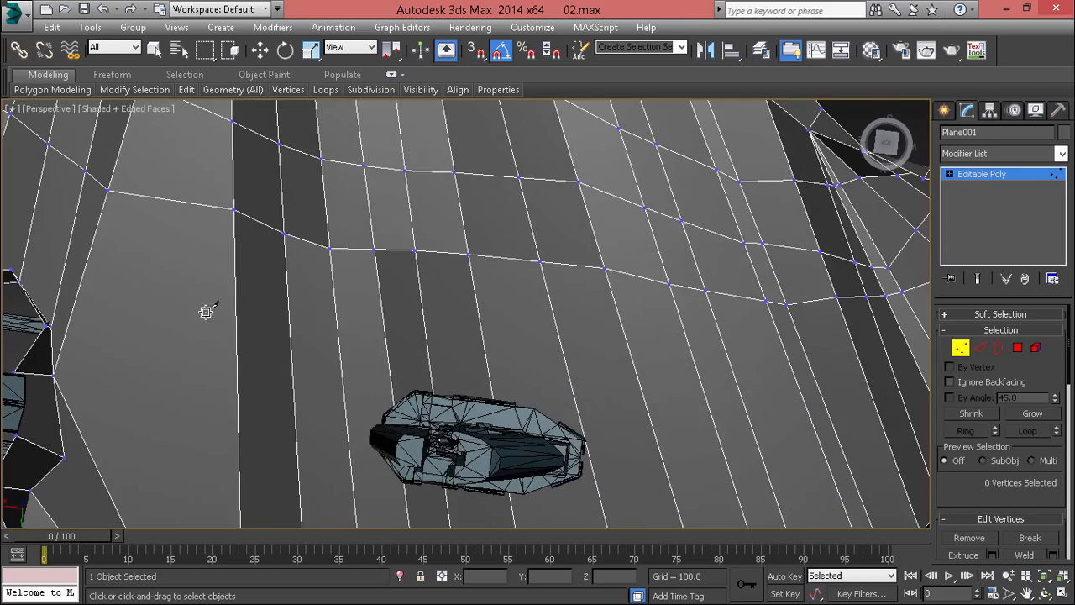
middle_click_drag(206, 311, 730, 246, "alt")
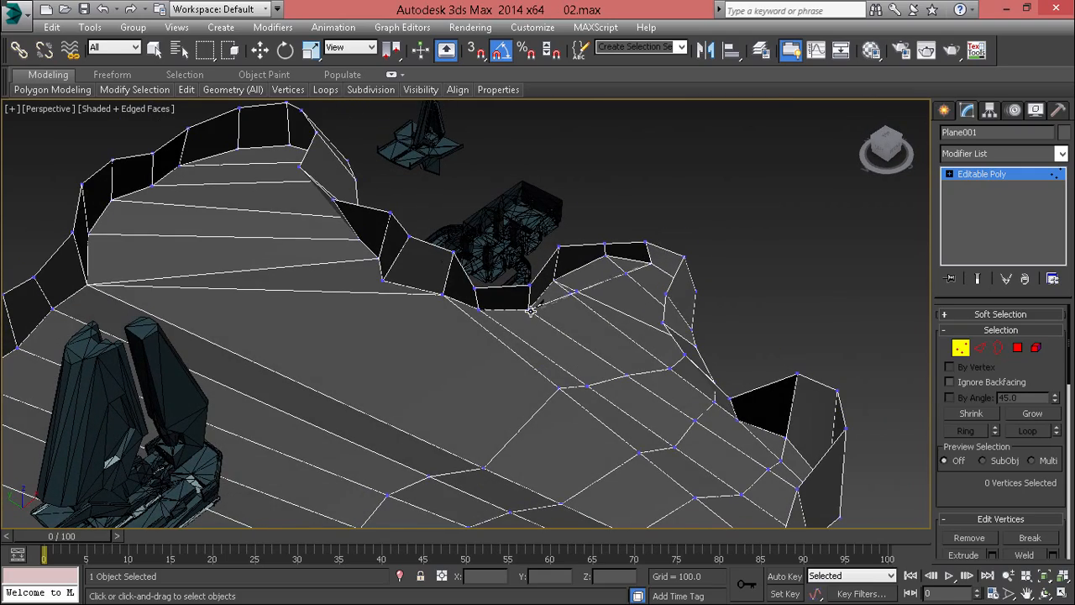
middle_click_drag(531, 309, 375, 291, "alt")
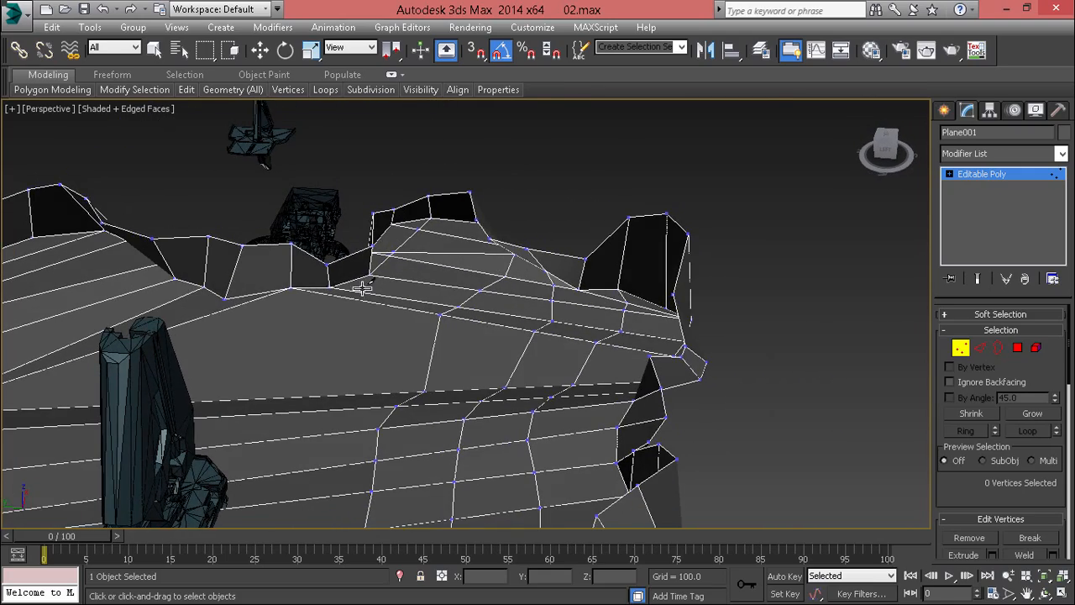
middle_click_drag(495, 261, 331, 368, "alt")
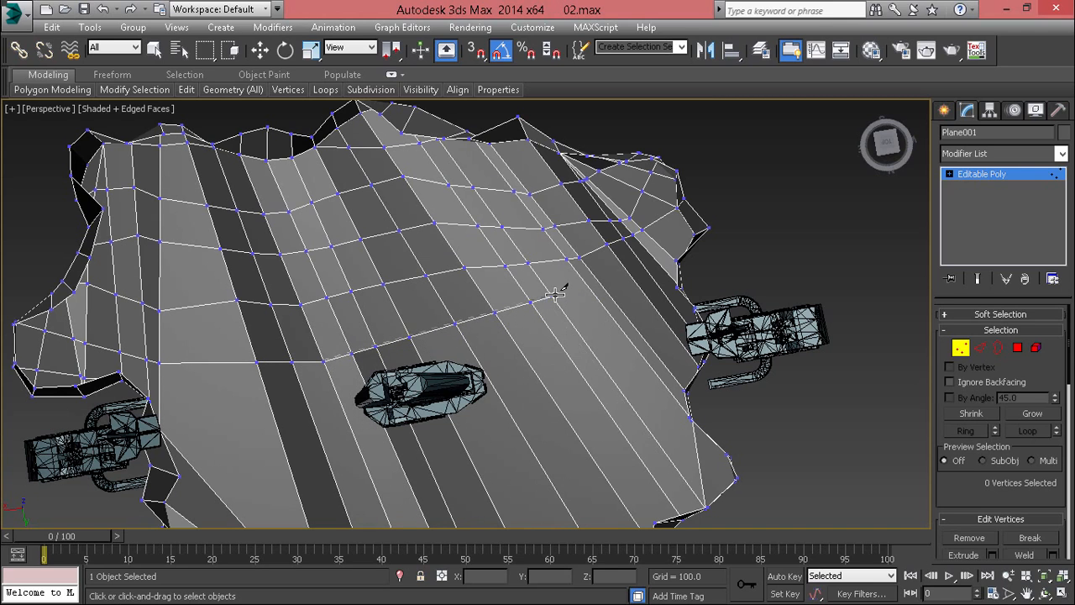
middle_click_drag(593, 281, 432, 400)
scroll(487, 378, "up", 6)
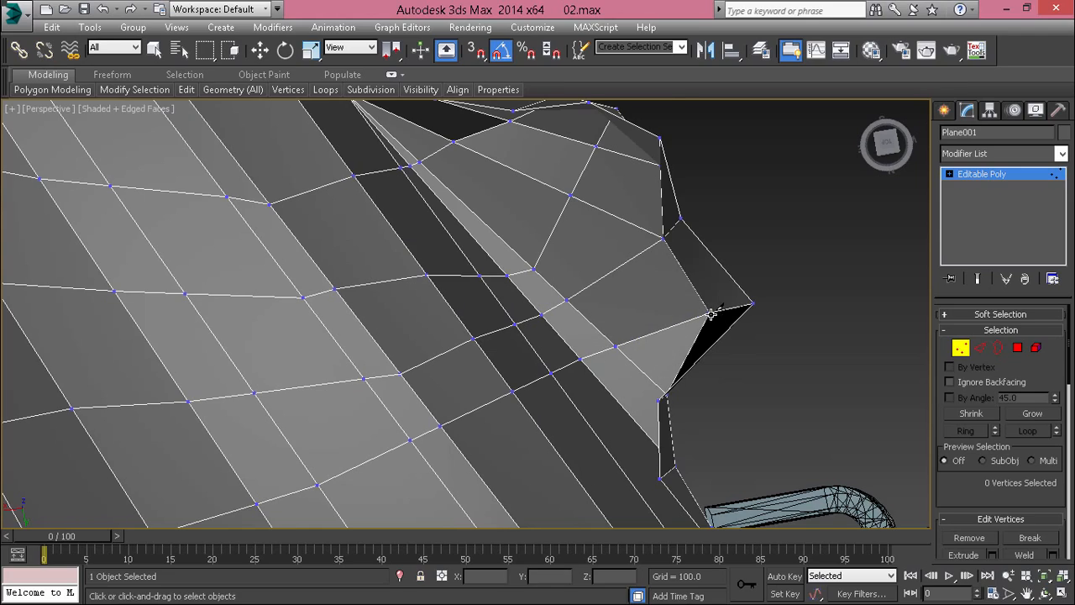
Try scaling four vertices along X where two closely spaced long edges cross the third and fourth rows, and undo it
scroll(700, 327, "down", 6)
middle_click_drag(701, 327, 636, 372, "alt")
scroll(636, 372, "up", 4)
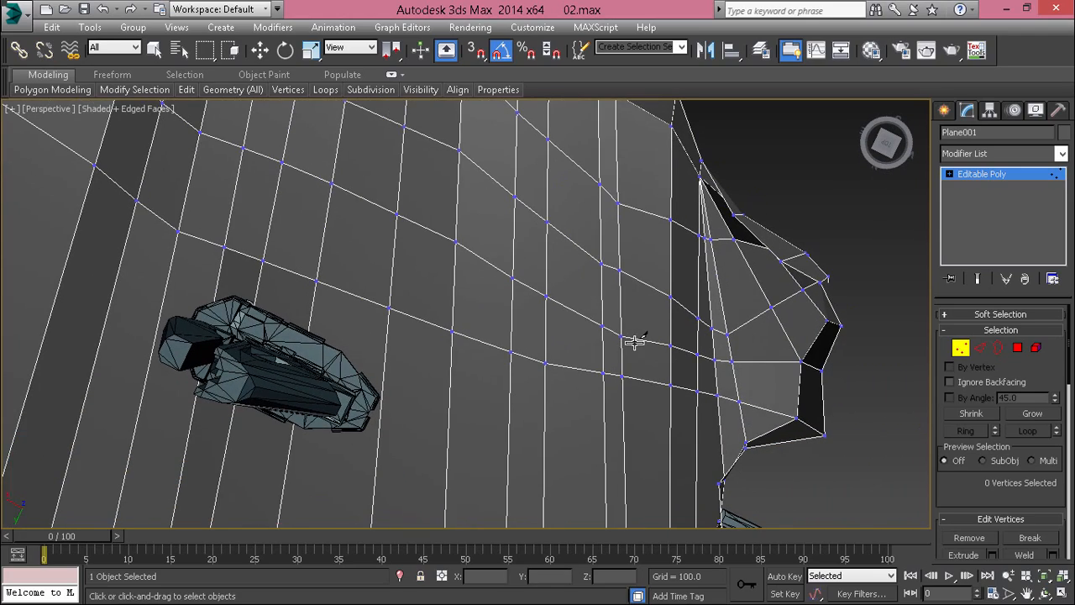
left_click_drag(588, 296, 638, 404)
key("r")
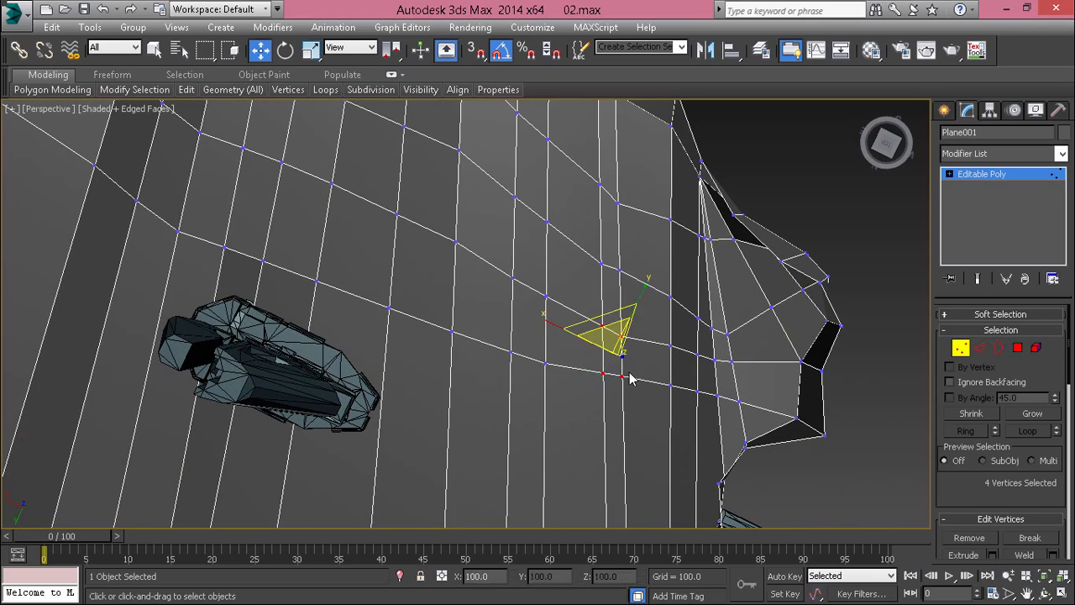
left_click_drag(557, 327, 507, 298)
key("ctrl+z")
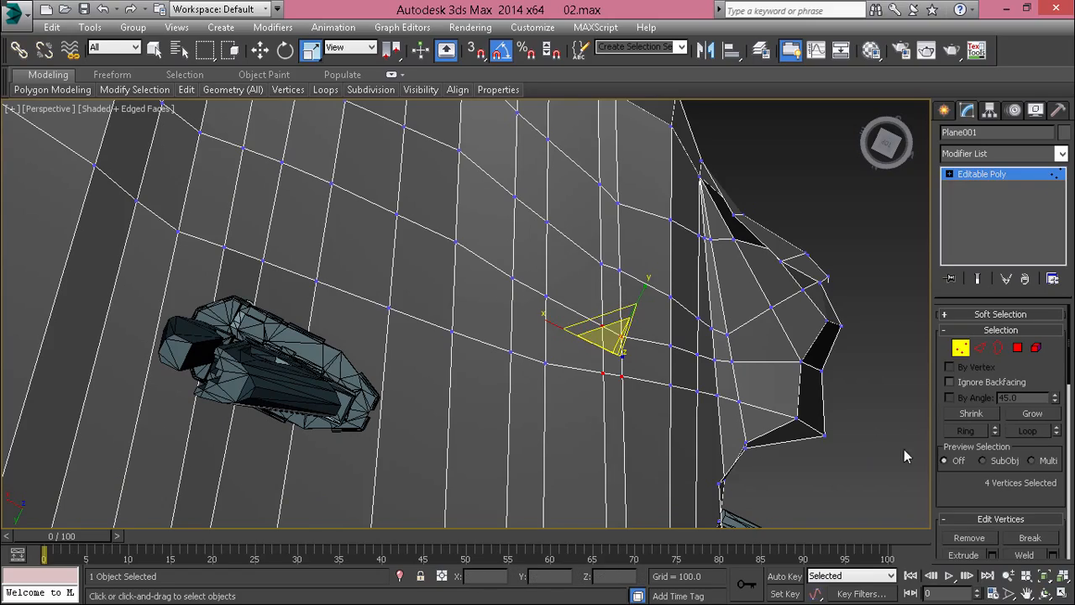
Cut a fifth cross row from wall base to wall base across the main floor's long edges, beyond the fourth row
middle_click_drag(760, 432, 526, 361, "alt")
scroll(664, 425, "down", 5)
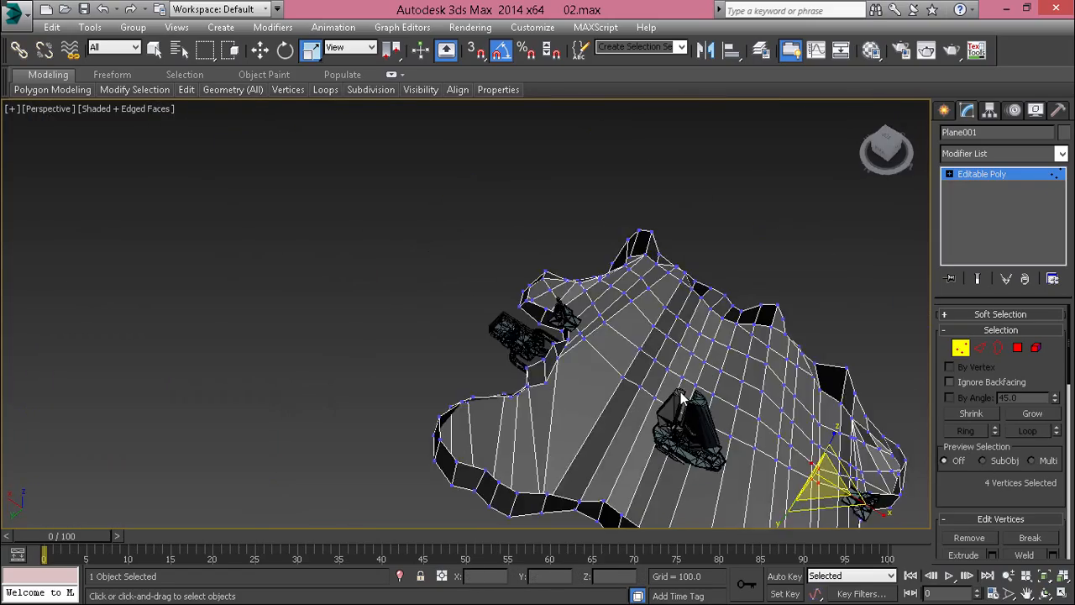
middle_click_drag(682, 399, 726, 347, "alt")
scroll(727, 347, "up", 4)
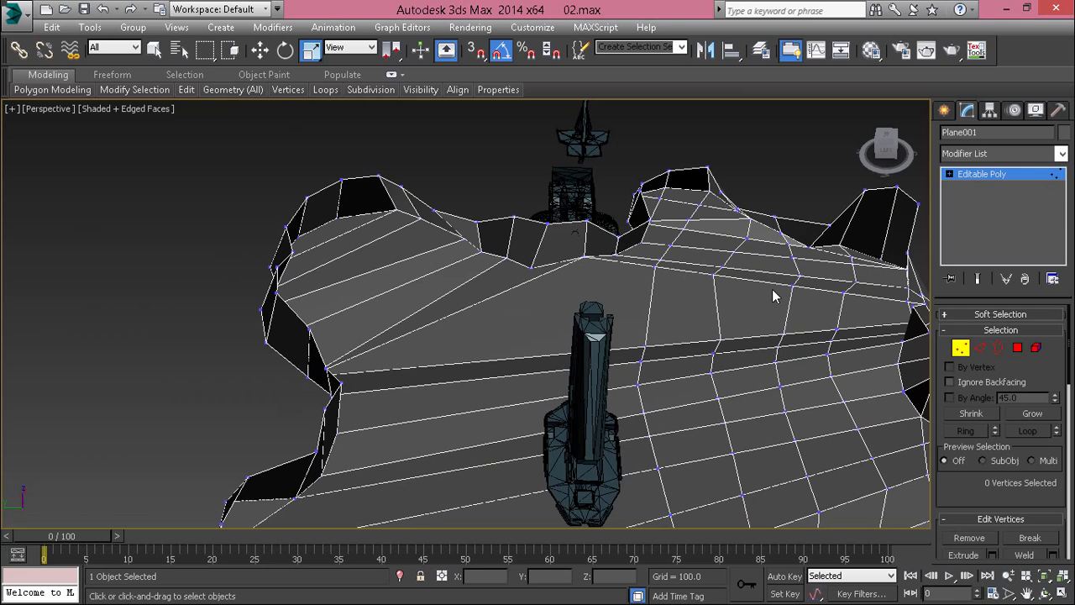
right_click(562, 307)
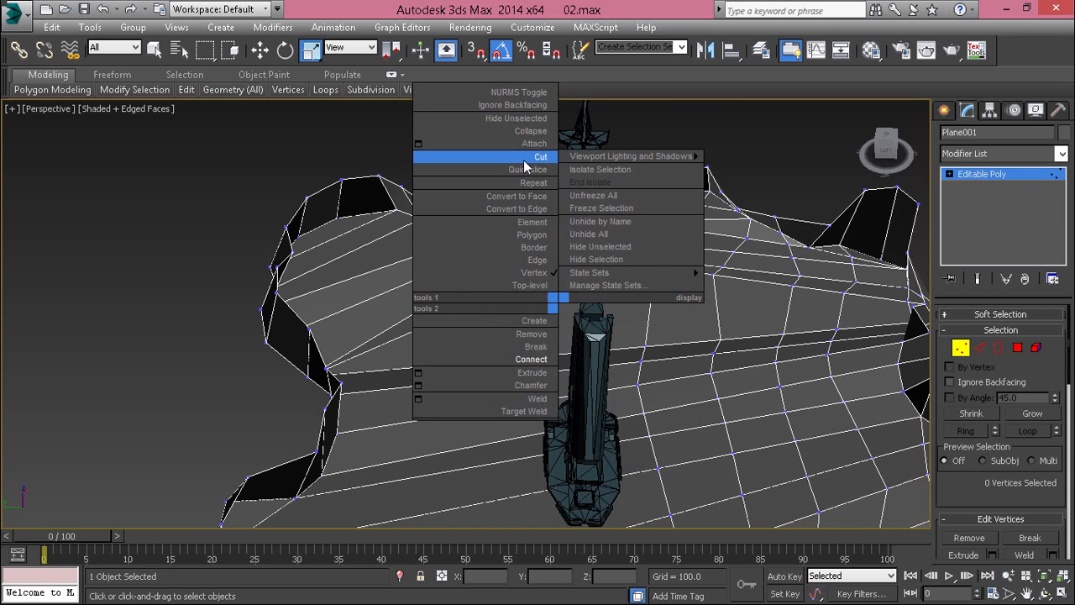
left_click(512, 162)
middle_click_drag(614, 253, 626, 394, "alt")
scroll(574, 297, "down", 2)
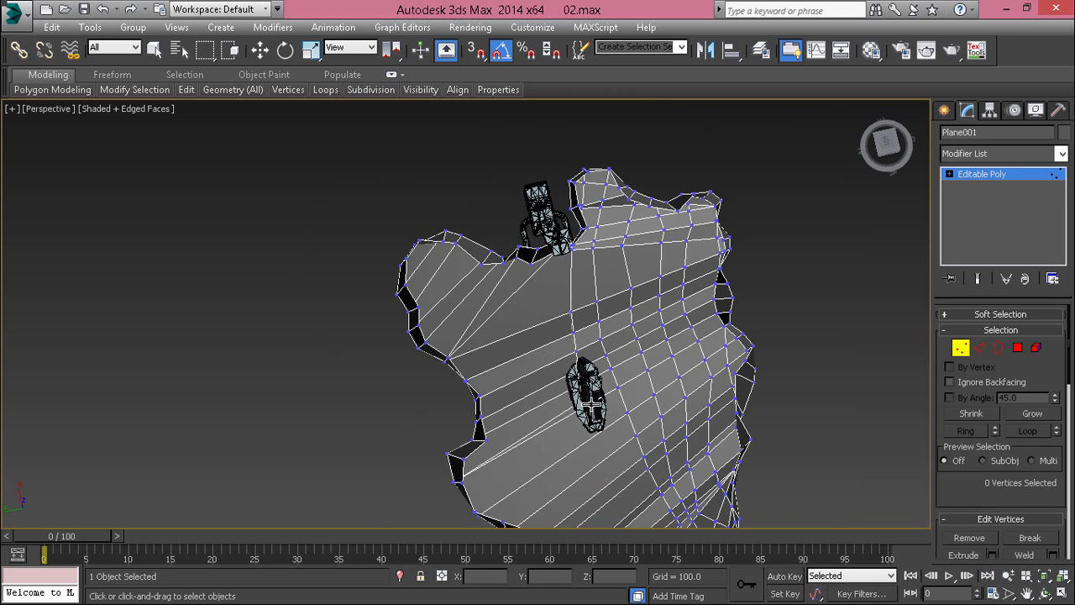
left_click(610, 476)
middle_click_drag(669, 501, 753, 502, "alt")
scroll(714, 381, "up", 3)
left_click(717, 380)
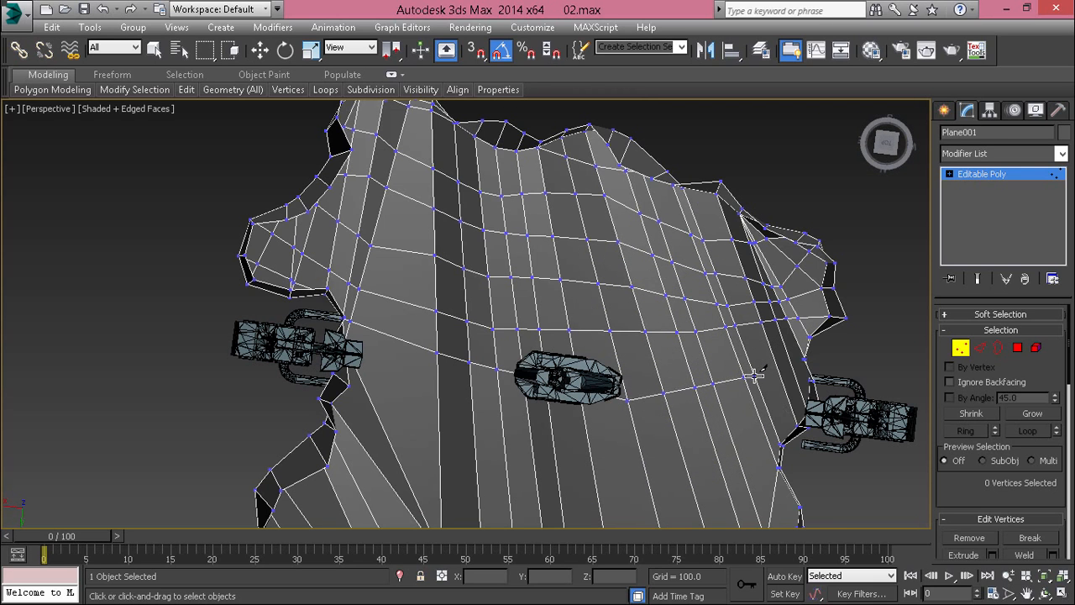
Cut a sixth cross row over the floor's long edges, from the wall base beside the uncut side alcove to the opposite wall base
middle_click_drag(754, 375, 1008, 213, "alt")
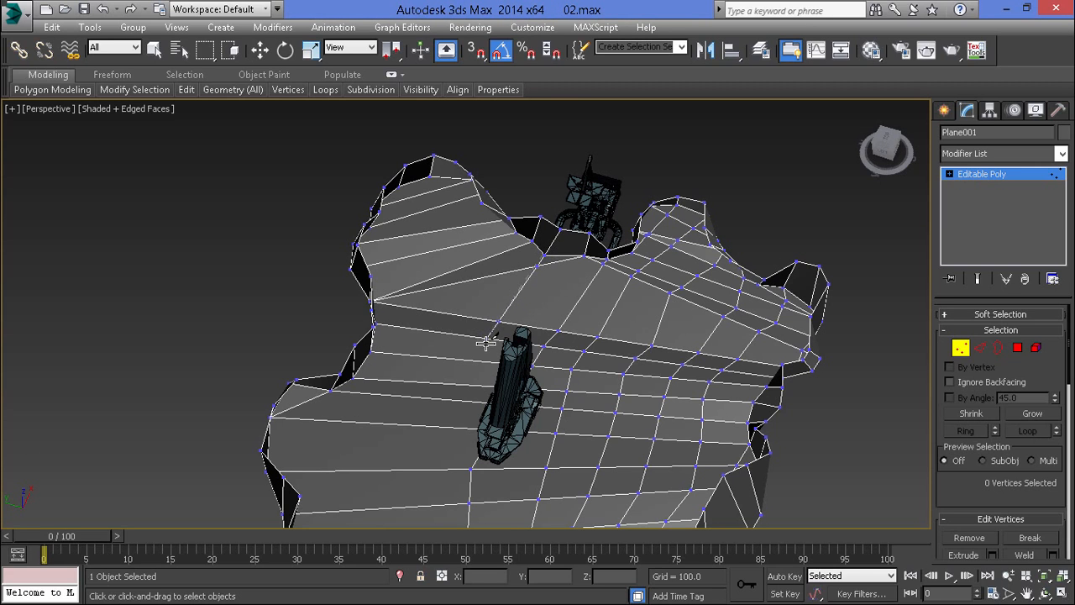
middle_click_drag(467, 364, 431, 355, "alt")
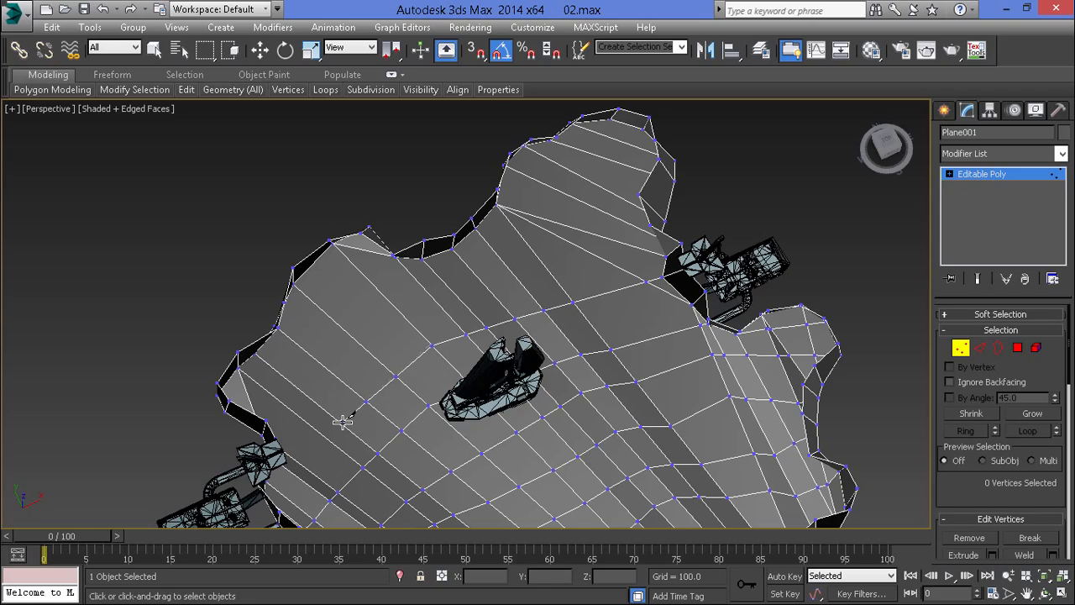
middle_click_drag(343, 422, 237, 363, "alt")
scroll(400, 288, "up", 4)
scroll(423, 221, "up", 2)
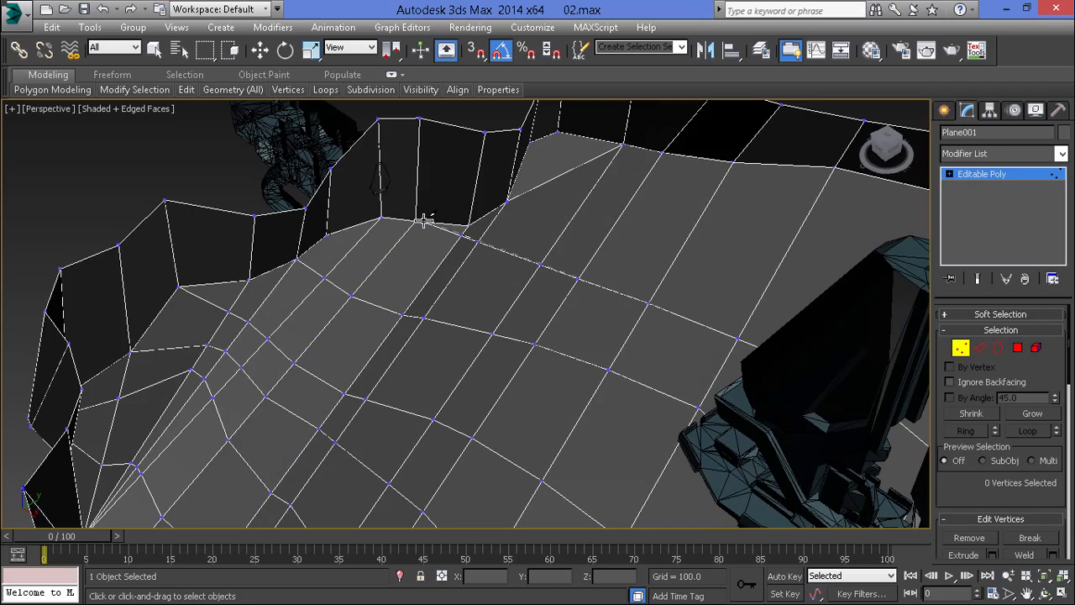
Cut a seventh, shorter cross row between wall base vertices across the remaining long strips at the floor's outer end
middle_click_drag(713, 261, 438, 403)
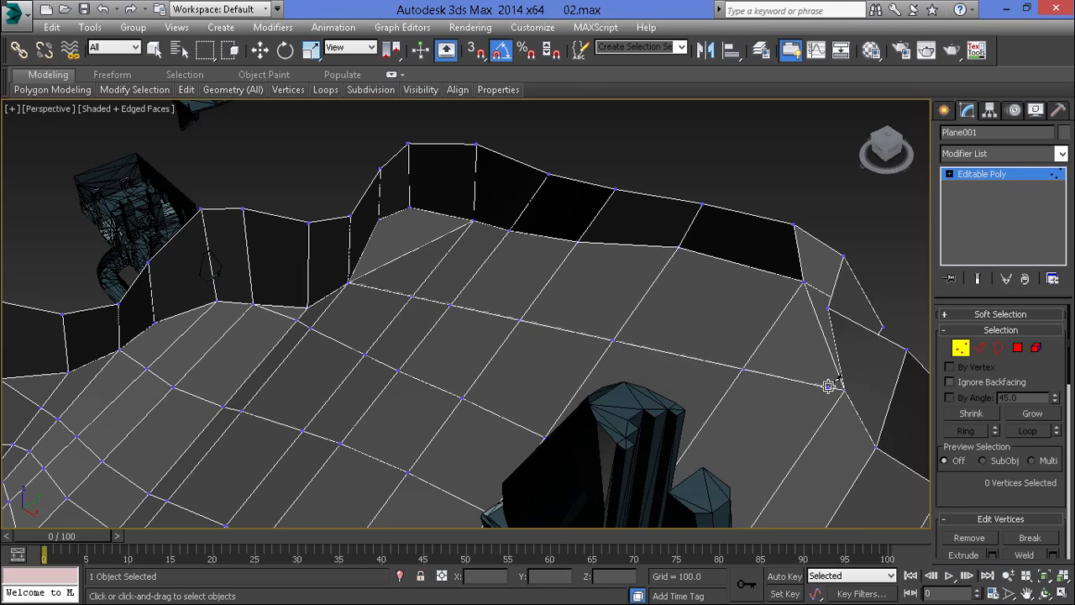
scroll(848, 388, "down", 5)
middle_click_drag(848, 388, 702, 382, "alt")
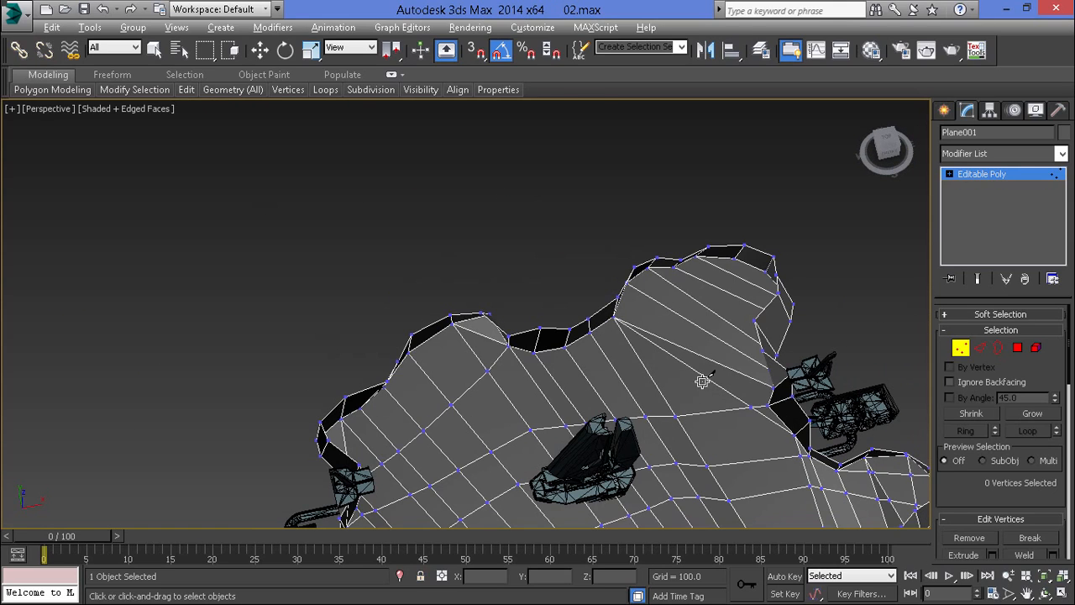
Cut a row from the side alcove's wall base across its strips and the fanned edges, joining it to the seventh row
left_click(733, 257)
left_click(666, 307)
left_click(584, 375)
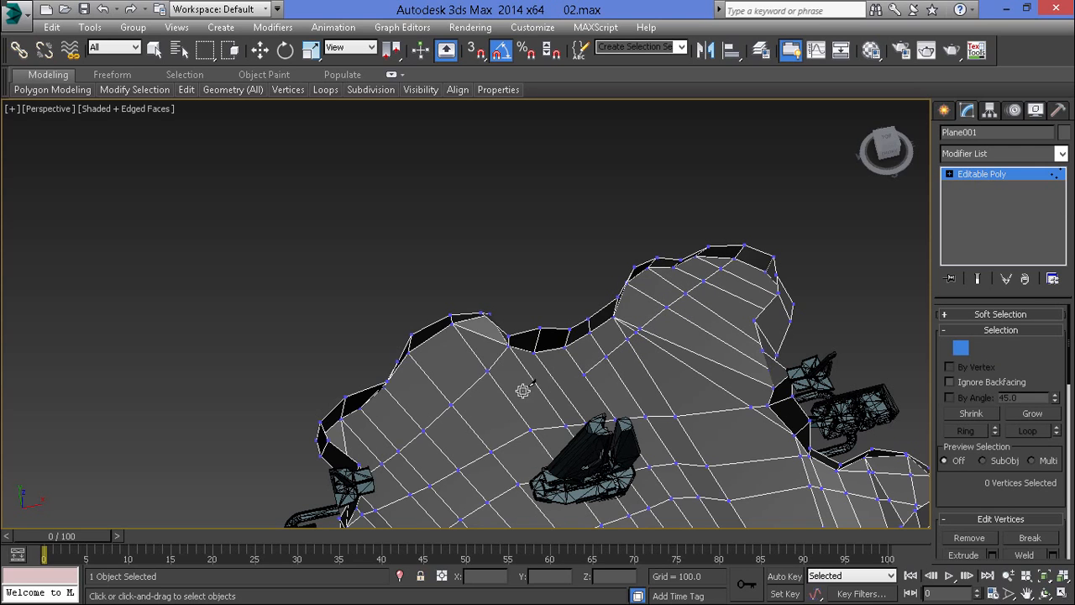
left_click(449, 405)
right_click(457, 404)
Cut a second row from the side alcove's end wall through its strips, ending at a vertex of the sixth row
middle_click_drag(704, 356, 782, 328, "alt")
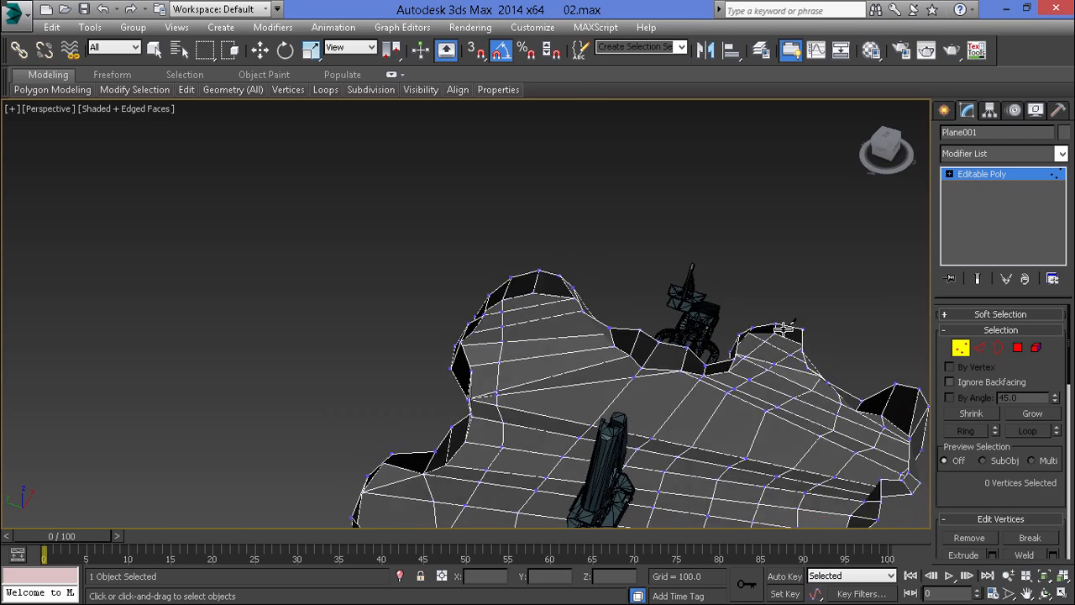
scroll(689, 362, "up", 3)
middle_click_drag(678, 369, 625, 233)
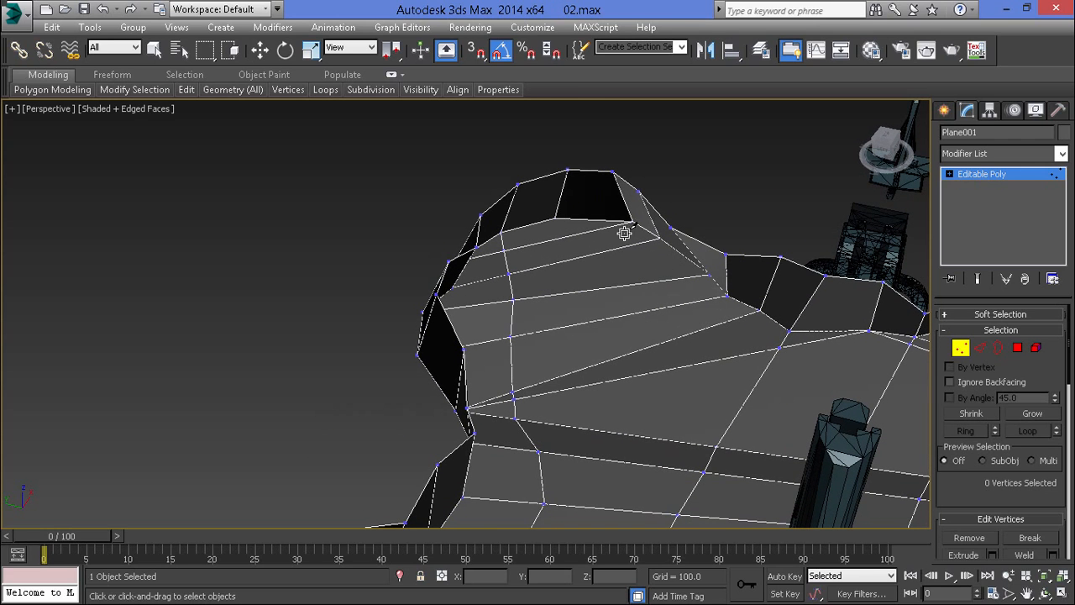
left_click(557, 216)
left_click(577, 258)
left_click(596, 289)
left_click(609, 317)
middle_click_drag(637, 374, 644, 384, "alt")
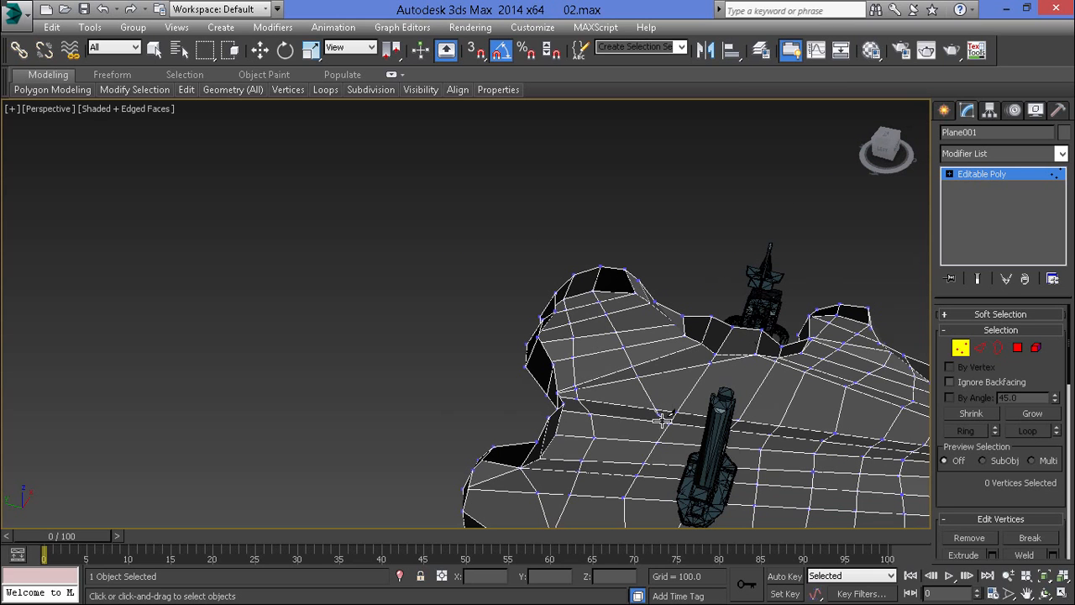
scroll(657, 405, "up", 12)
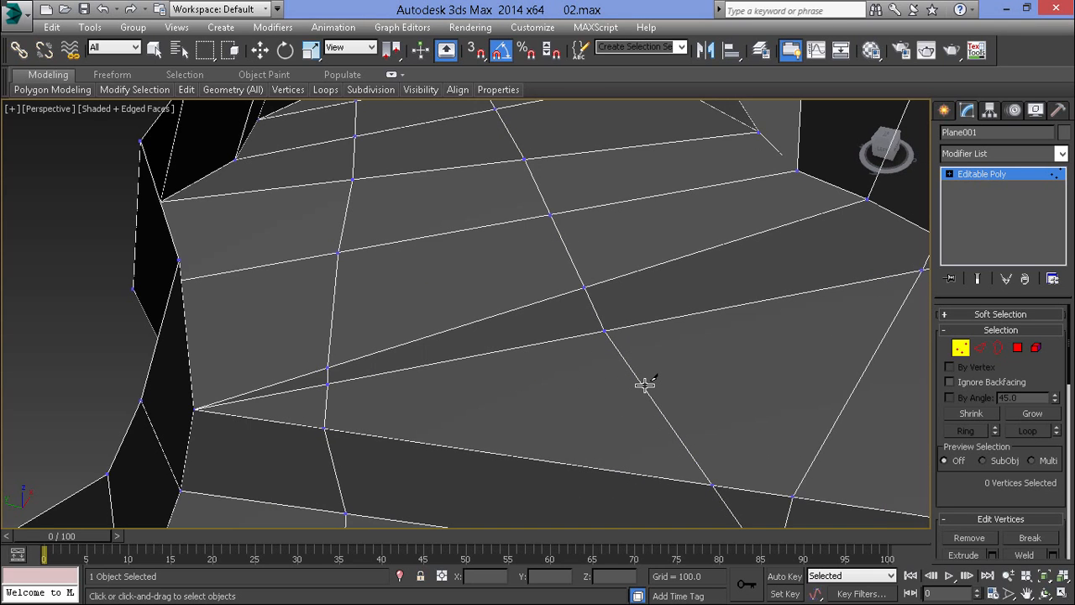
scroll(598, 326, "down", 12)
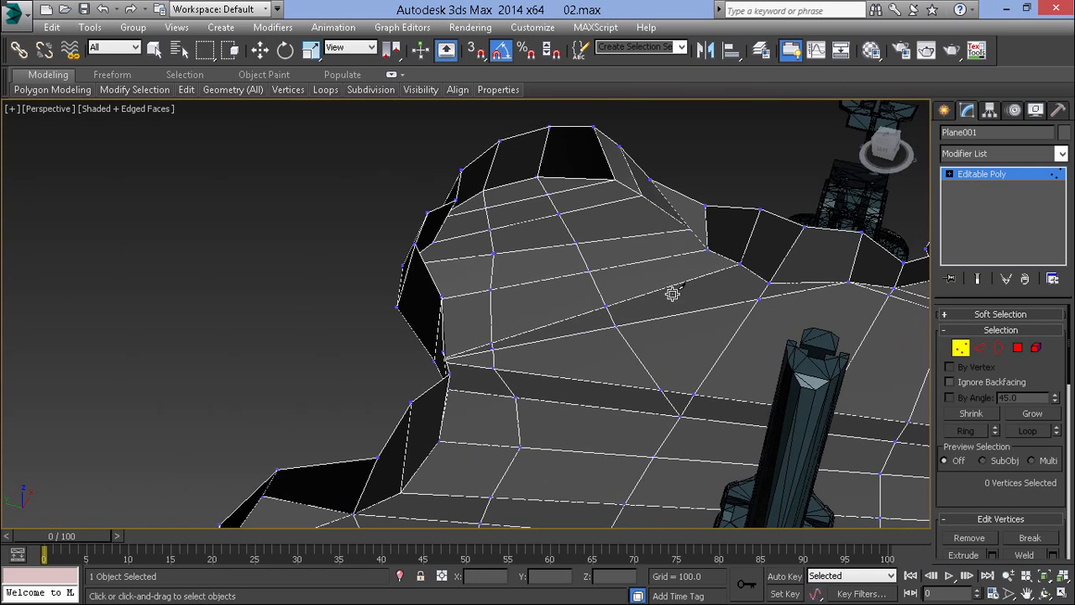
Cut a short third row from the side alcove's inner wall base across the adjoining strips, and end the cutting
left_click(641, 194)
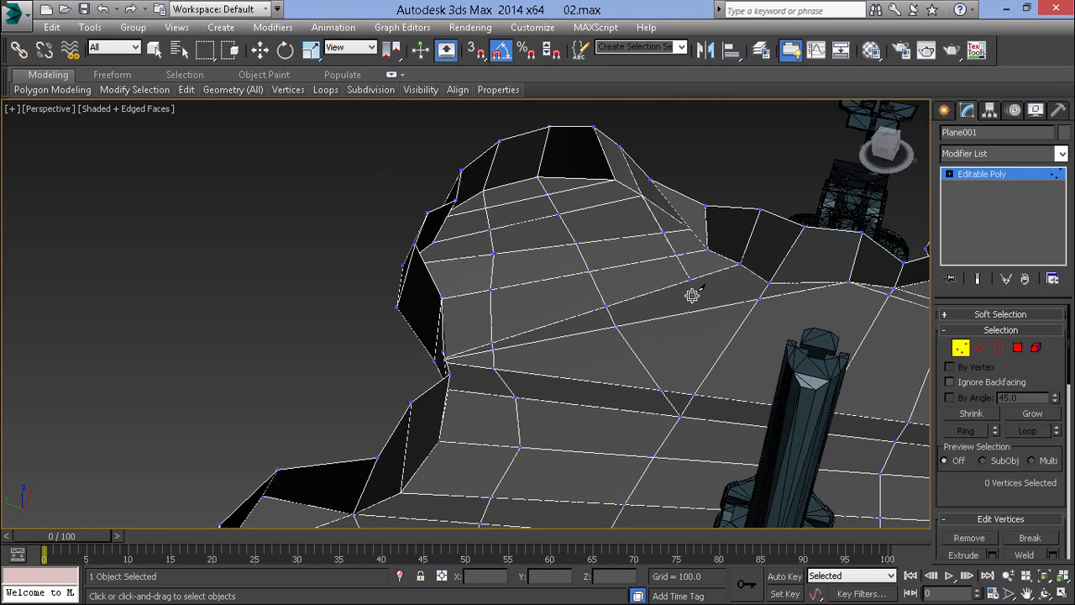
left_click(696, 309)
right_click(777, 313)
scroll(777, 313, "down", 5)
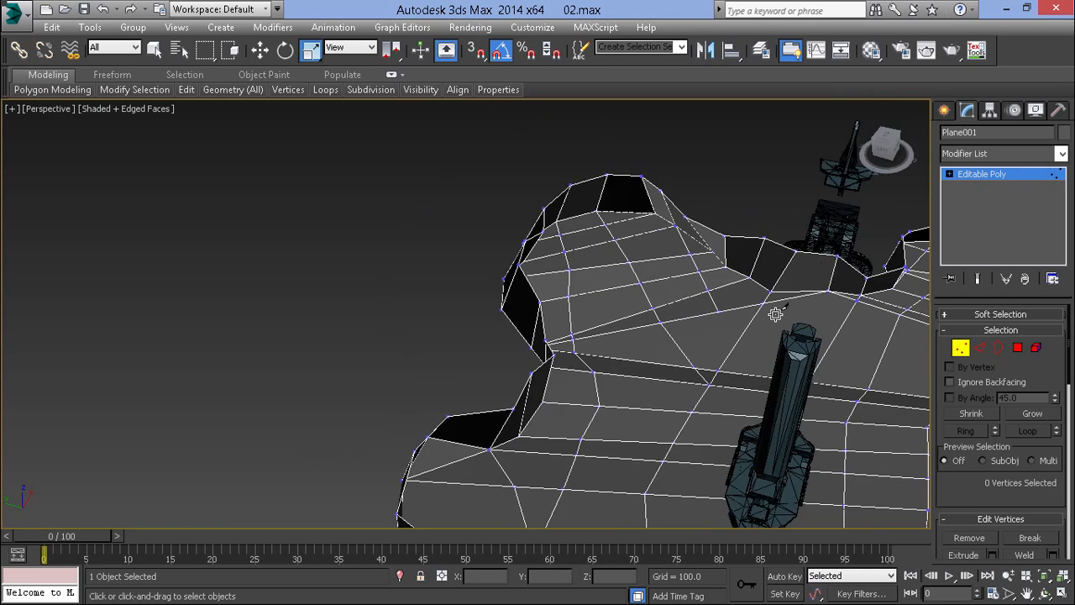
middle_click_drag(749, 307, 589, 270)
scroll(817, 214, "up", 6)
scroll(809, 229, "down", 5)
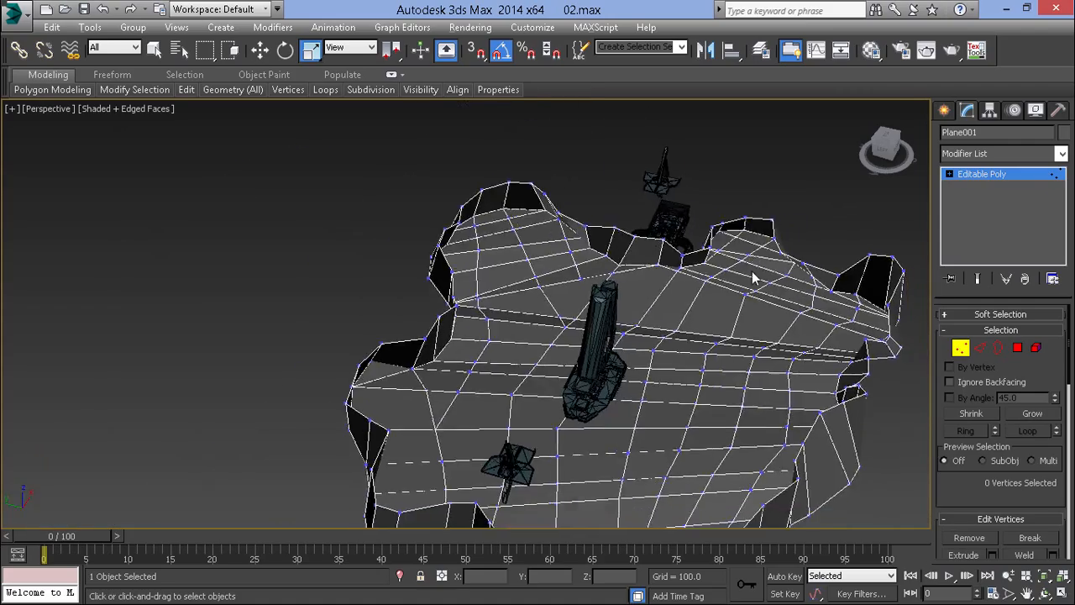
middle_click_drag(753, 278, 715, 338, "alt")
scroll(998, 196, "up", 5)
scroll(678, 245, "up", 3)
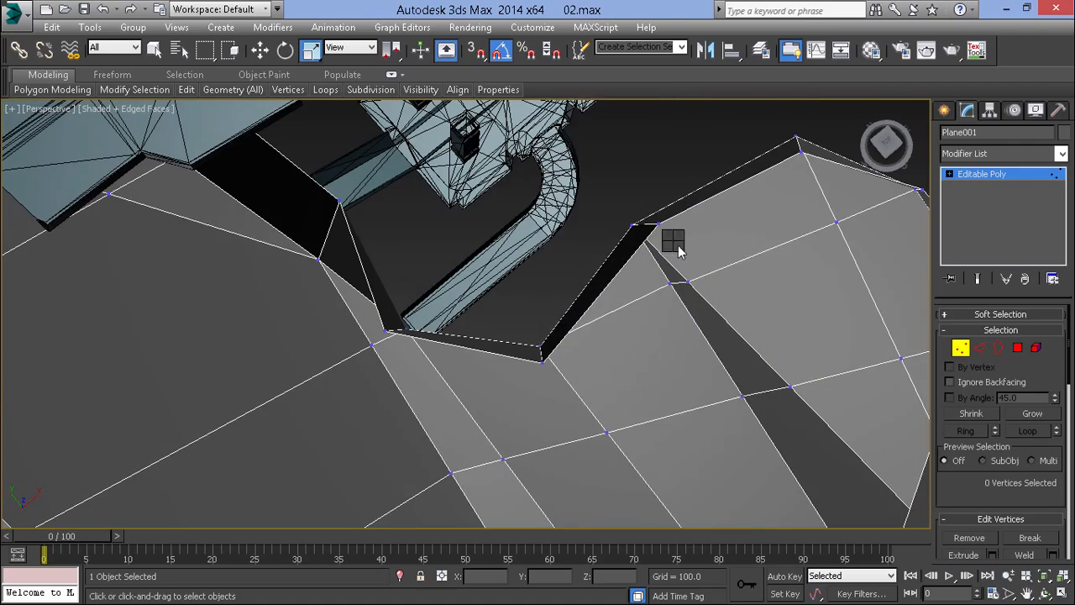
right_click(678, 245)
left_click_drag(653, 248, 651, 250)
key("z")
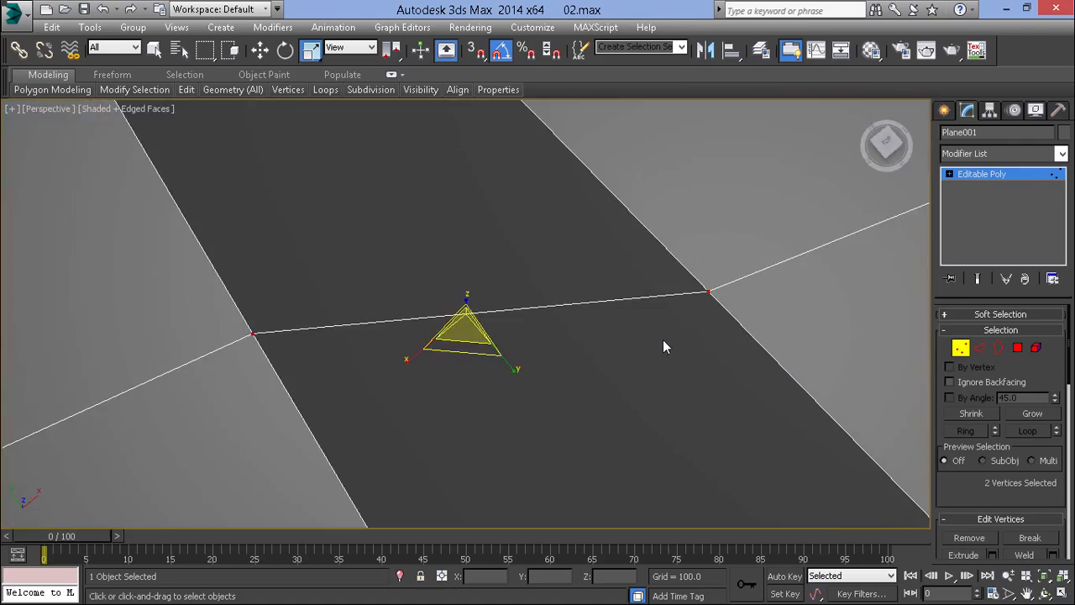
scroll(663, 329, "down", 5)
middle_click_drag(664, 296, 696, 240, "alt")
key("q")
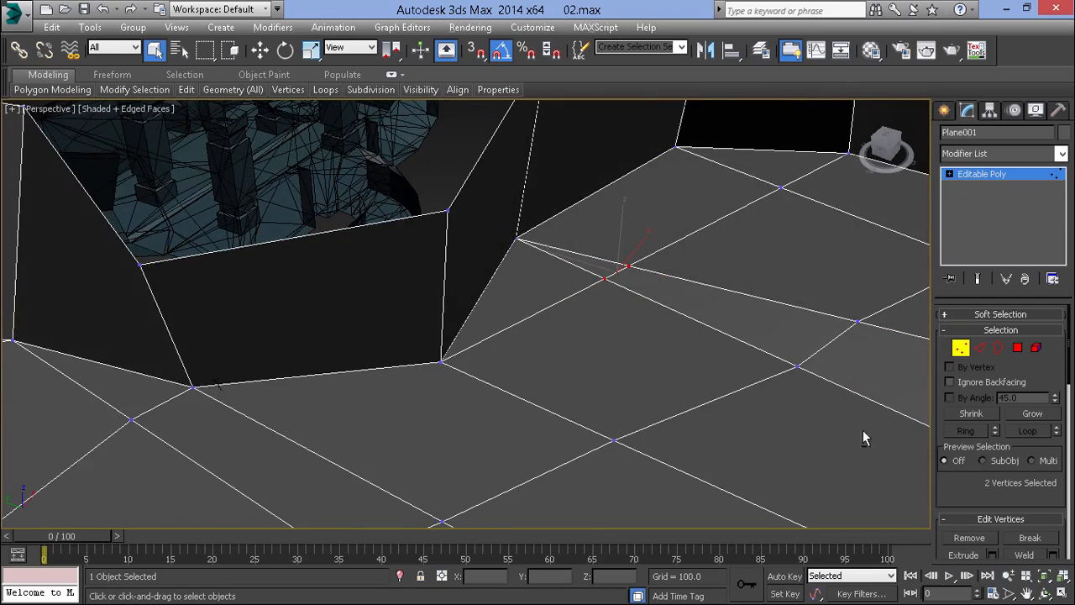
middle_click_drag(864, 437, 605, 254, "alt")
left_click(668, 362)
scroll(668, 362, "down", 4)
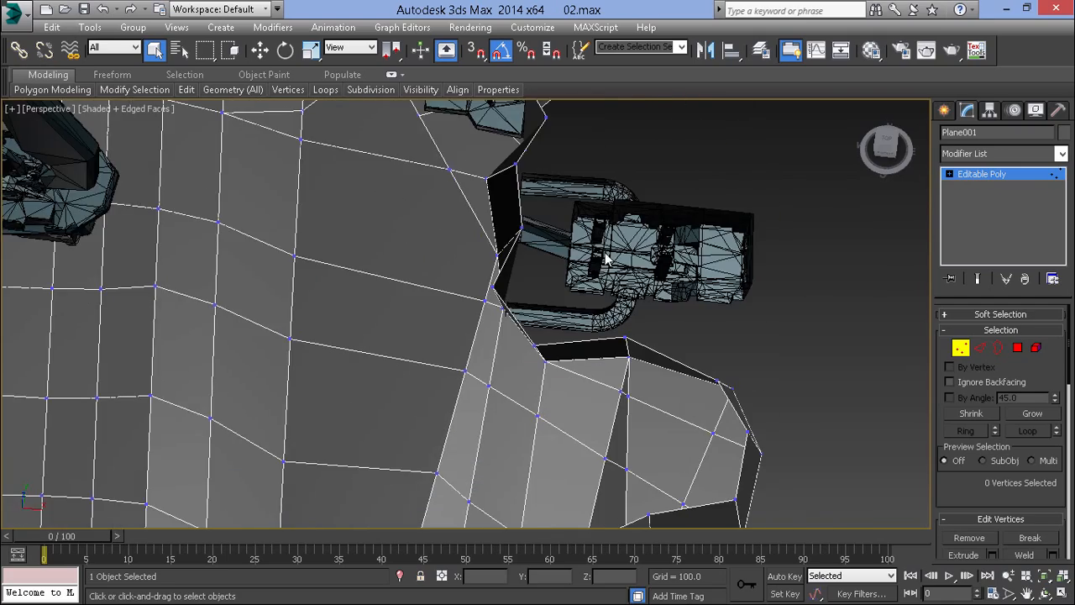
Collapse the two closely spaced vertices nearest the wall base corner where the paired long edges fan out
scroll(620, 386, "up", 3)
left_click_drag(632, 396, 694, 431)
key("z")
scroll(641, 377, "down", 4)
scroll(638, 378, "down", 5)
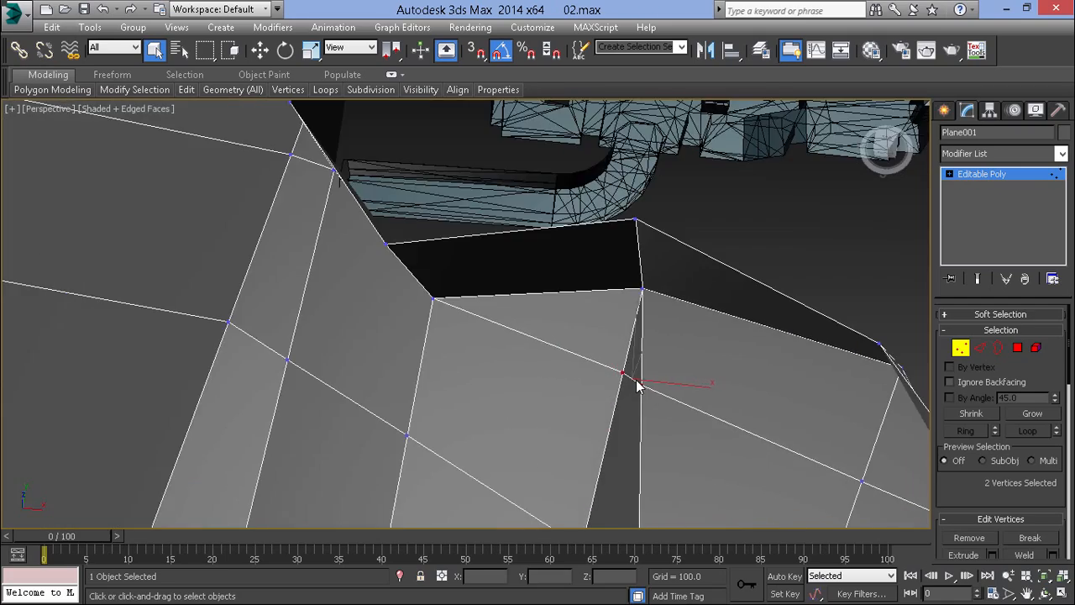
middle_click_drag(636, 380, 721, 356, "alt")
scroll(1000, 420, "down", 10)
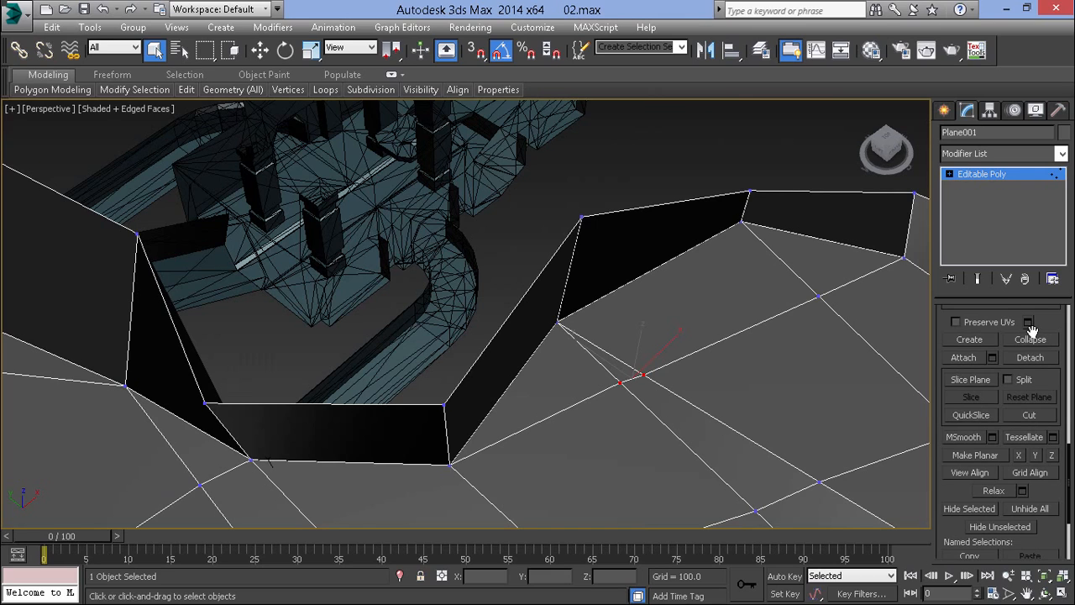
left_click(1030, 340)
Collapse two more pairs of closely spaced vertices where neighbouring cross rows meet the paired long edges
middle_click_drag(677, 378, 542, 364, "alt")
left_click(1038, 343)
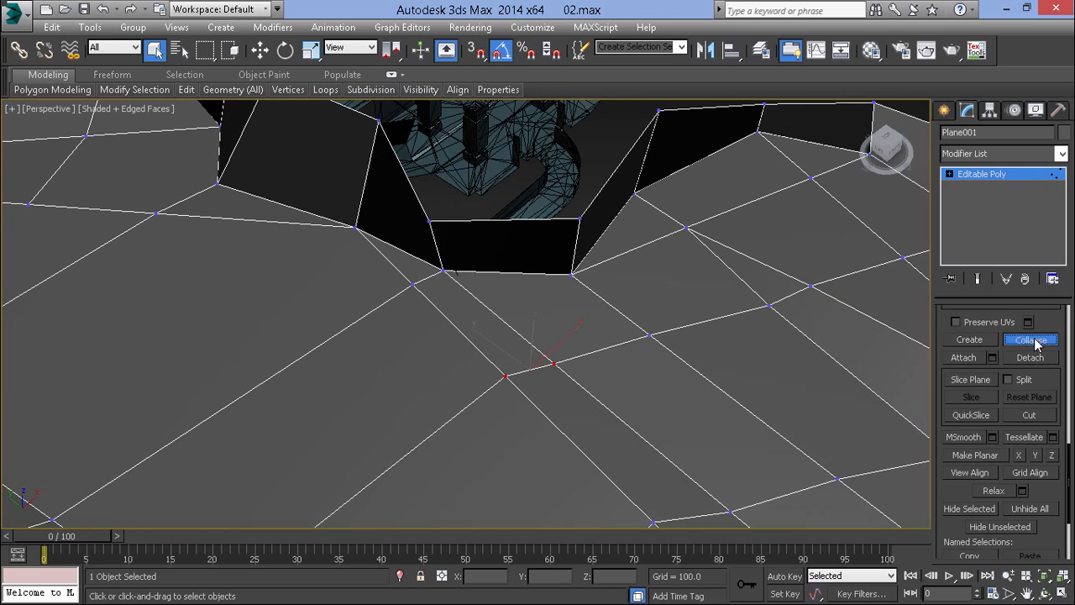
middle_click_drag(615, 402, 546, 269)
scroll(546, 269, "down", 4)
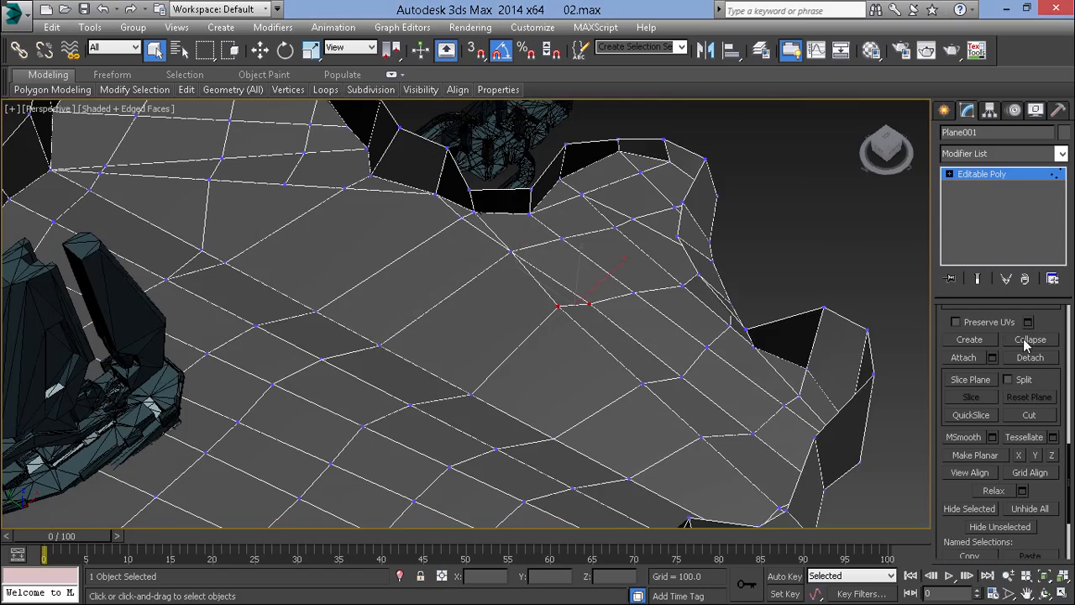
left_click(1024, 344)
middle_click_drag(537, 353, 493, 306, "alt")
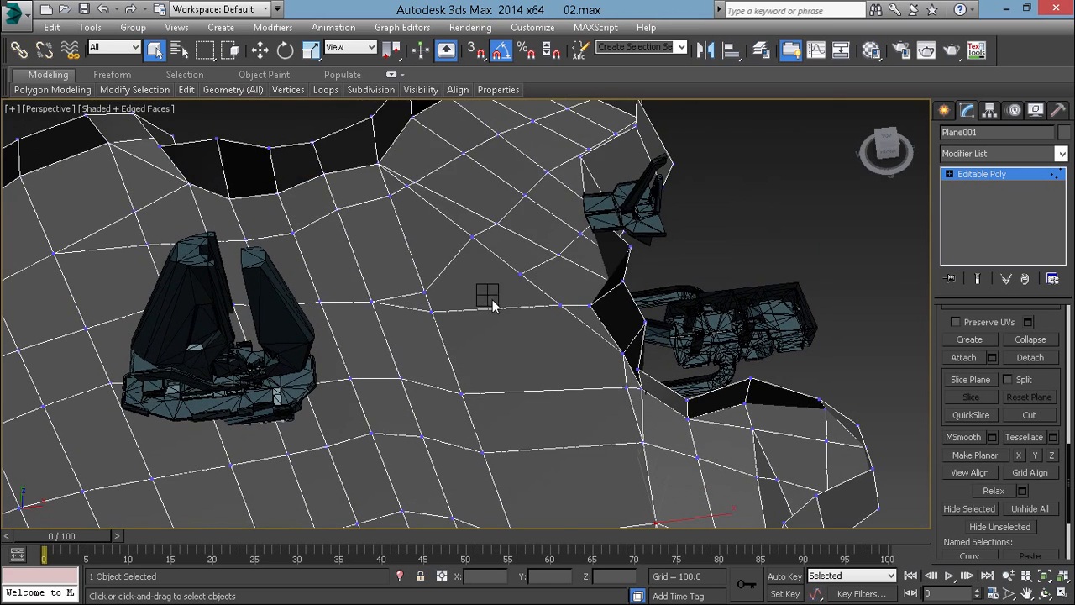
Cut a lengthwise edge along the wide floor strip, from the side alcove's first row across the cross rows to the far side
right_click(489, 296)
left_click(445, 148)
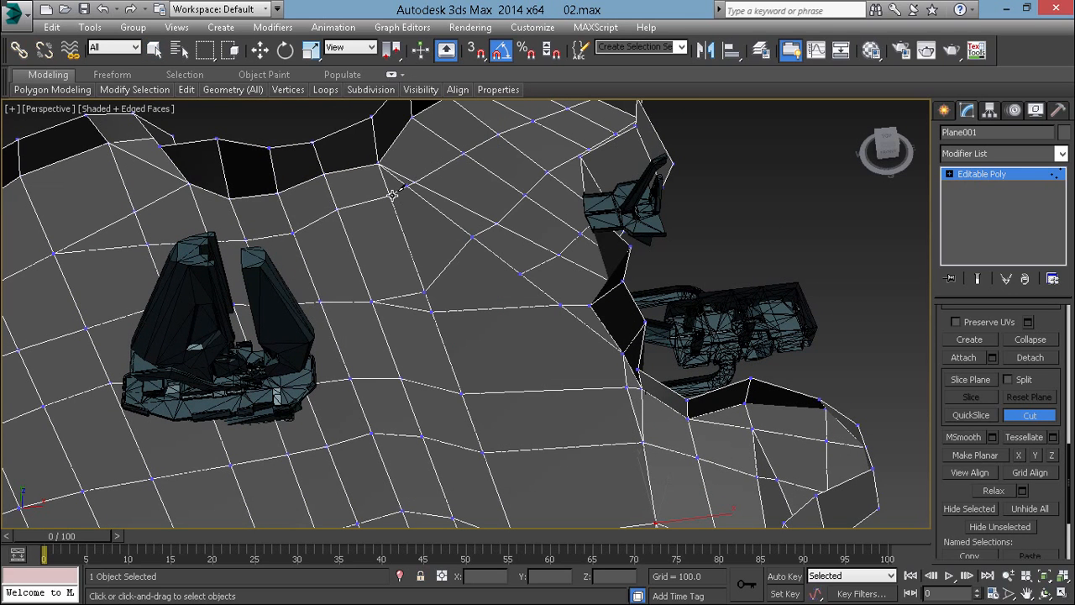
left_click(392, 195)
left_click(452, 260)
left_click(548, 388)
middle_click_drag(555, 409, 482, 268)
scroll(605, 422, "down", 2)
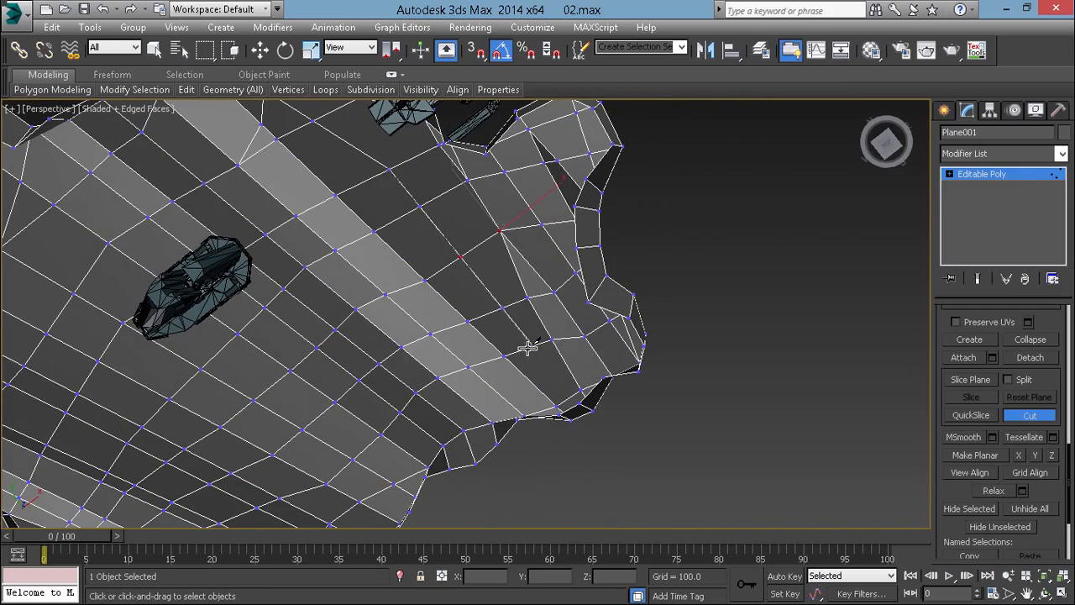
left_click(527, 347)
middle_click_drag(567, 378, 437, 245, "alt")
scroll(538, 166, "up", 3)
scroll(585, 189, "down", 6)
scroll(572, 245, "up", 6)
right_click(636, 301)
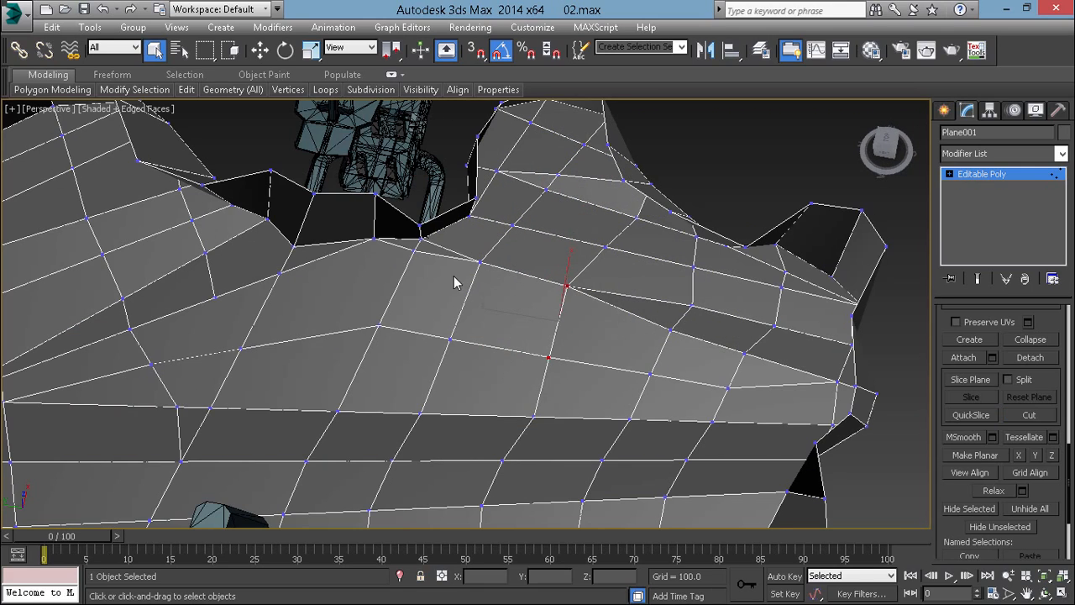
Target-weld the stray floor vertex beside the wall recess onto the adjacent wall base corner vertex
scroll(431, 225, "up", 5)
right_click(443, 220)
left_click(422, 331)
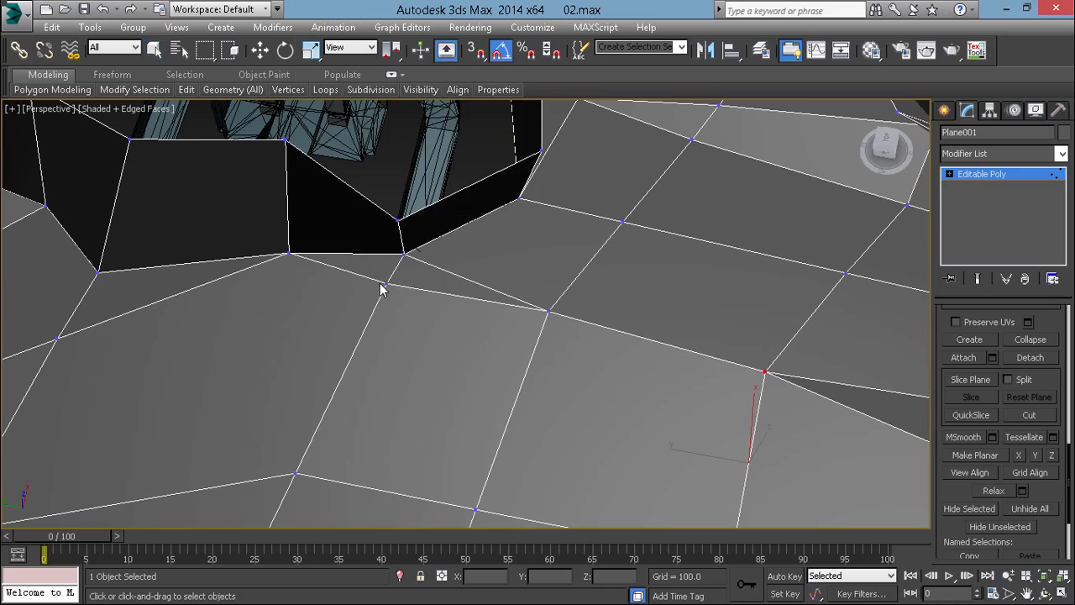
scroll(364, 273, "down", 5)
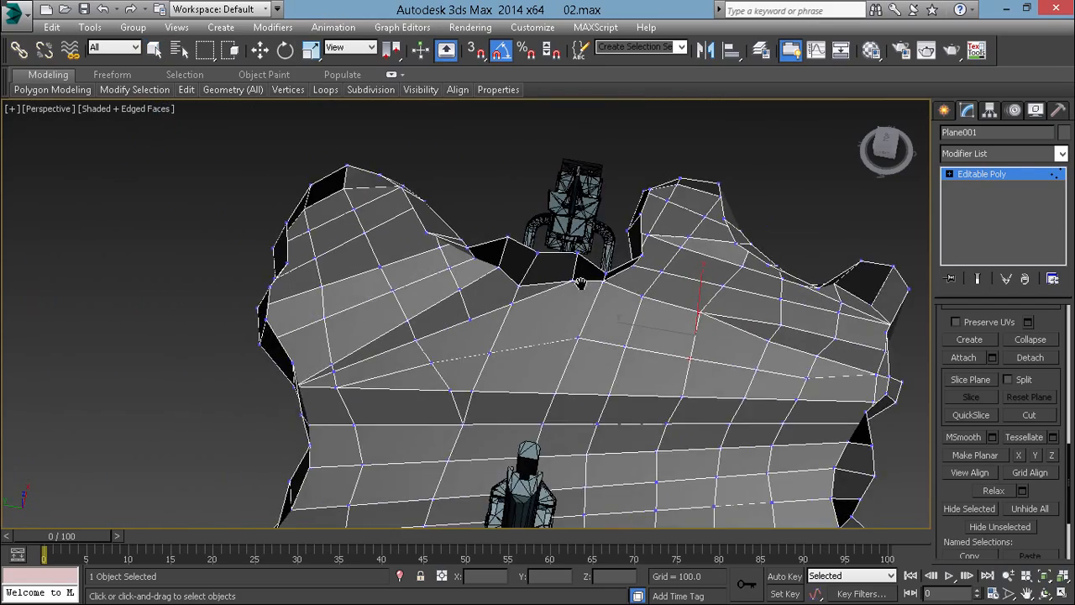
scroll(512, 294, "up", 4)
middle_click_drag(494, 297, 626, 305, "alt")
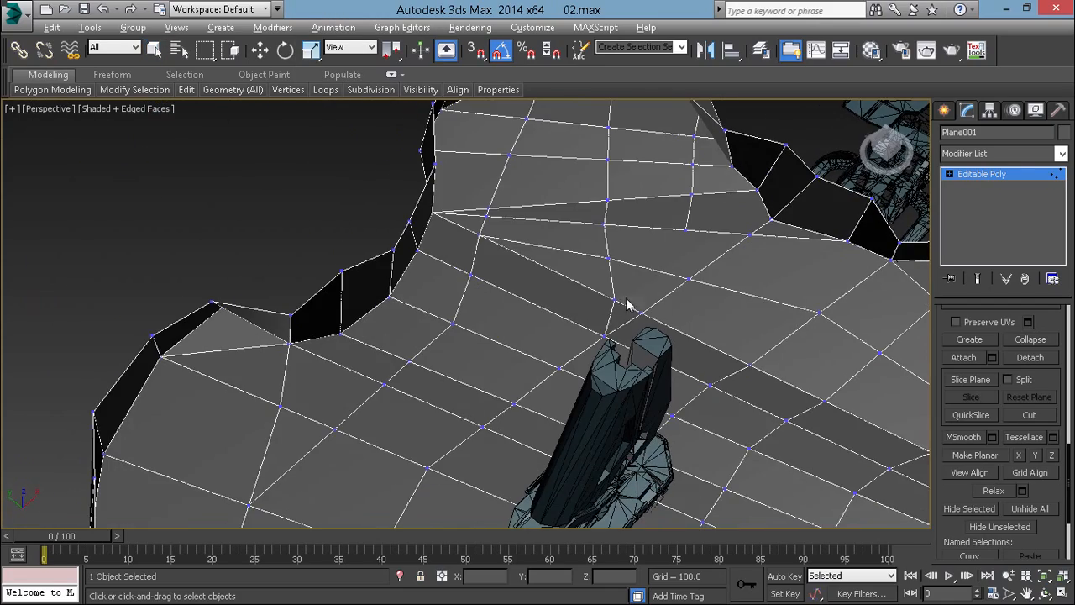
key("q")
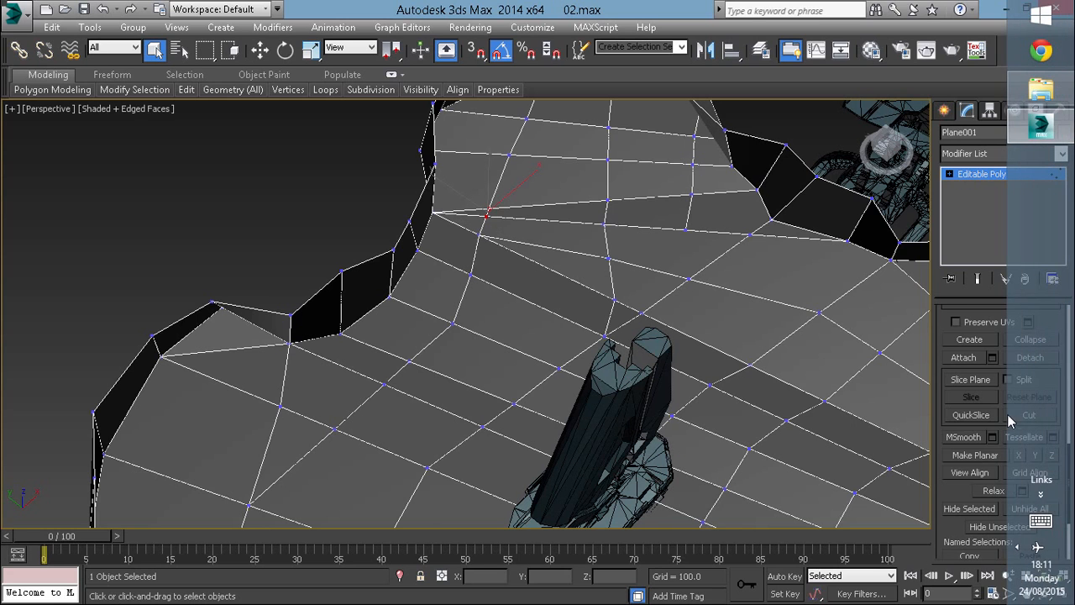
Connect floor vertices near the wall recess, joining the wall base corner vertex to the nearest floor grid vertex with an edge
middle_click_drag(679, 302, 704, 250, "alt")
left_click_drag(690, 316, 691, 317)
right_click(691, 283)
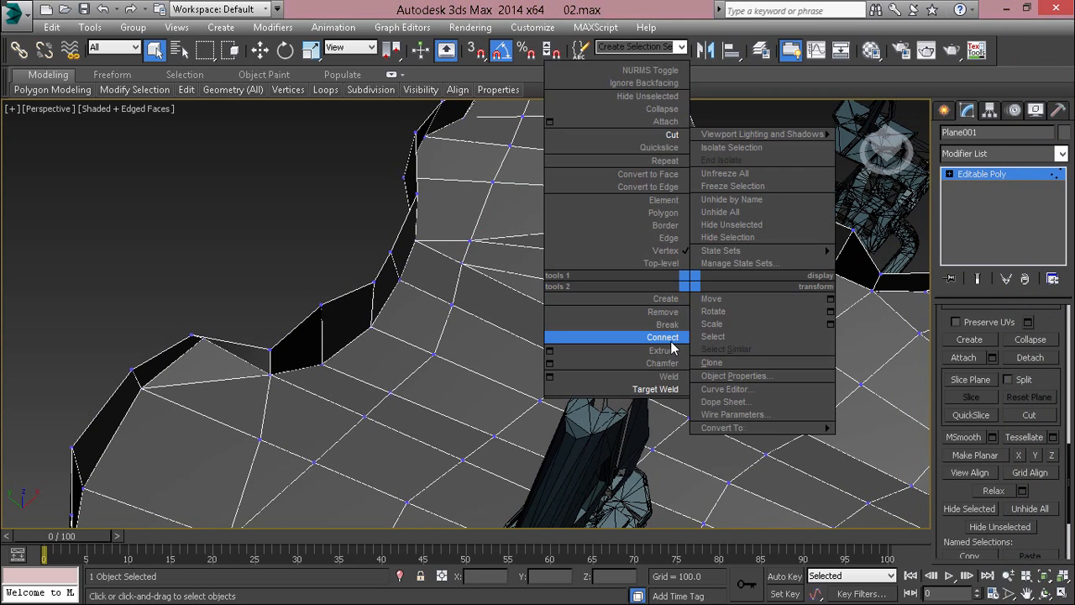
left_click(670, 338)
middle_click_drag(807, 270, 735, 287)
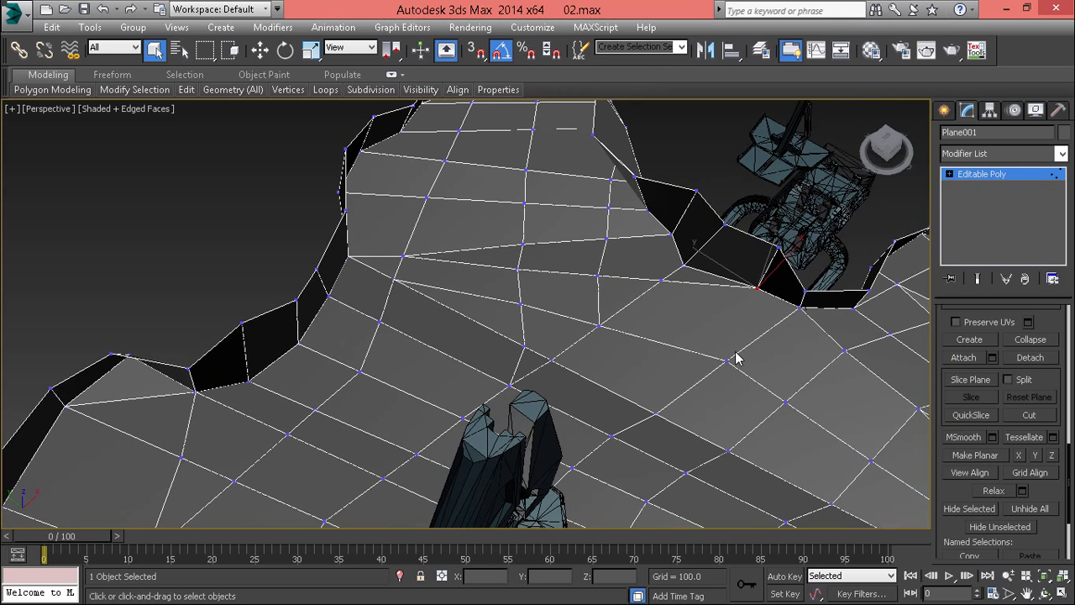
right_click(768, 348)
left_click(736, 406)
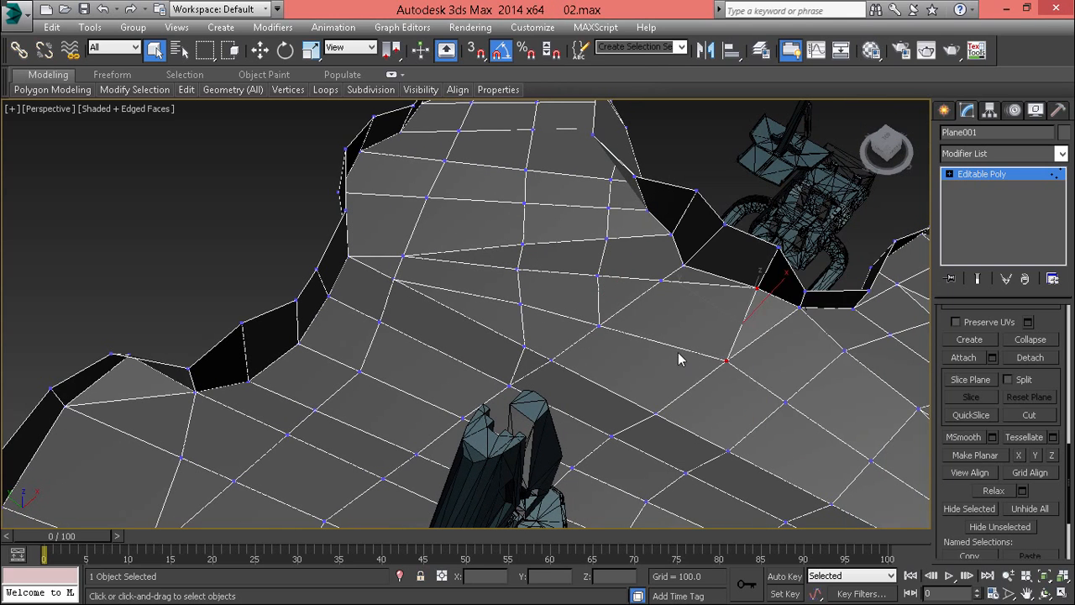
Collapse the two closely spaced vertices where the cross row meets the lengthwise edge below the side alcove
scroll(725, 354, "up", 8)
scroll(756, 324, "down", 8)
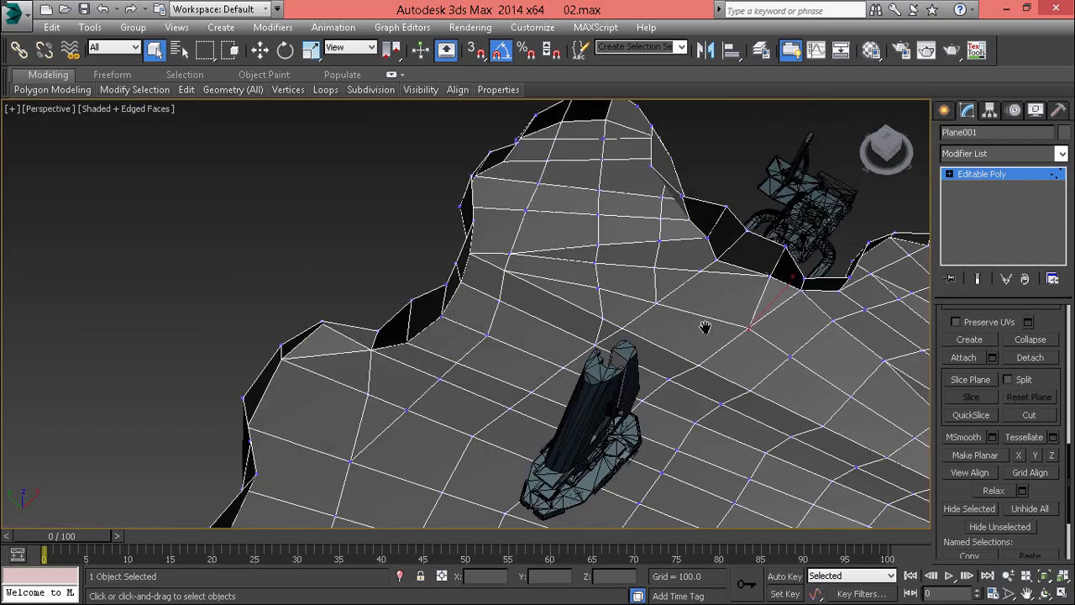
middle_click_drag(701, 322, 493, 358)
middle_click_drag(492, 357, 573, 379, "alt")
scroll(493, 380, "up", 2)
middle_click_drag(493, 380, 210, 425, "alt")
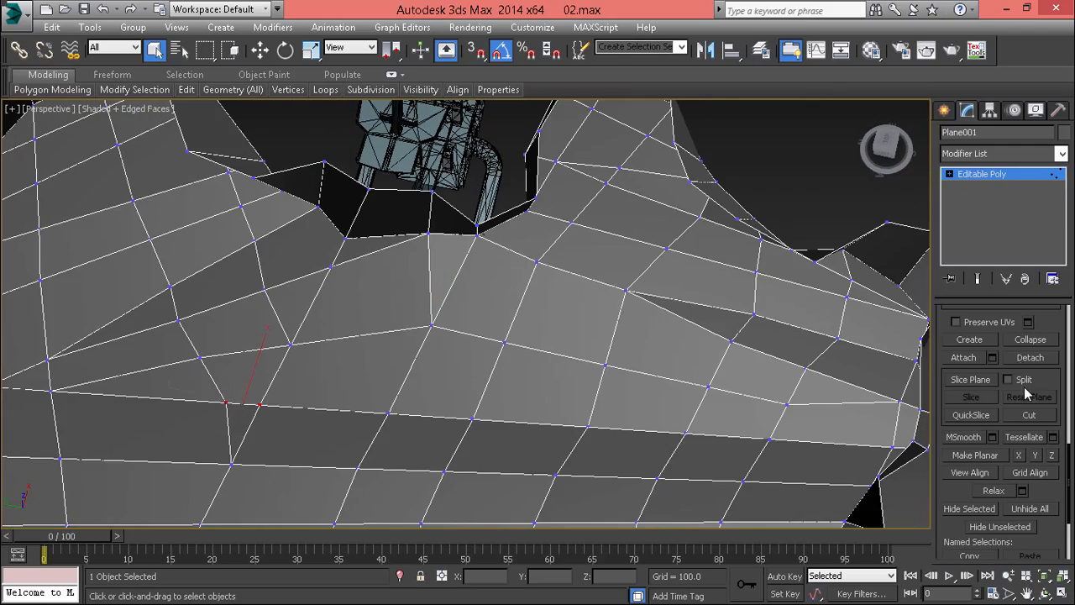
left_click(1029, 340)
scroll(380, 402, "down", 3)
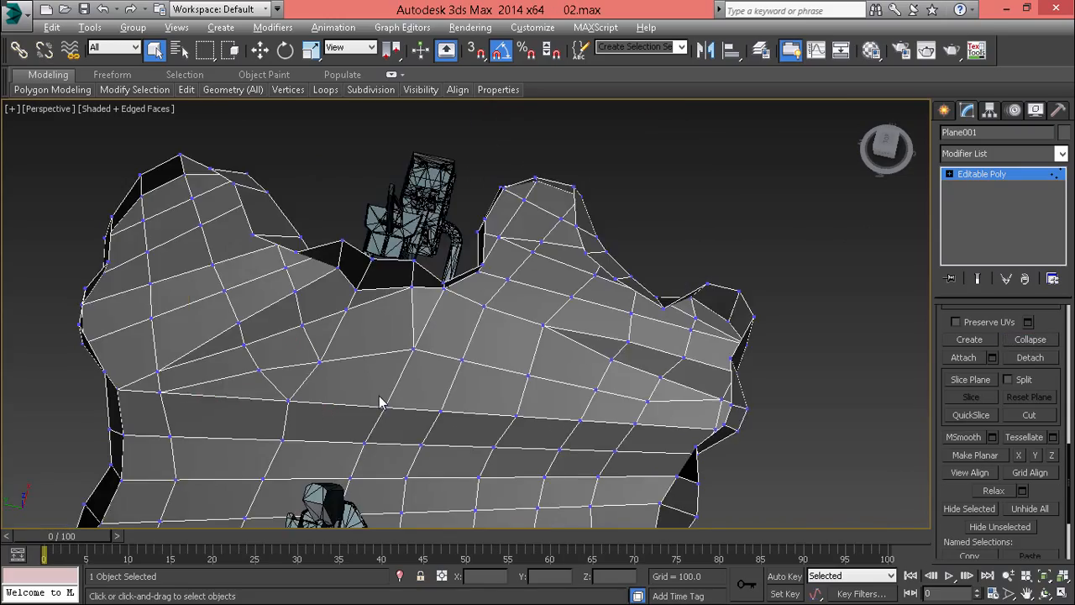
Collapse the closely spaced floor vertices just inside the wall base on the far side of the floor
middle_click_drag(384, 400, 532, 378, "alt")
scroll(444, 206, "up", 3)
middle_click_drag(444, 210, 477, 265)
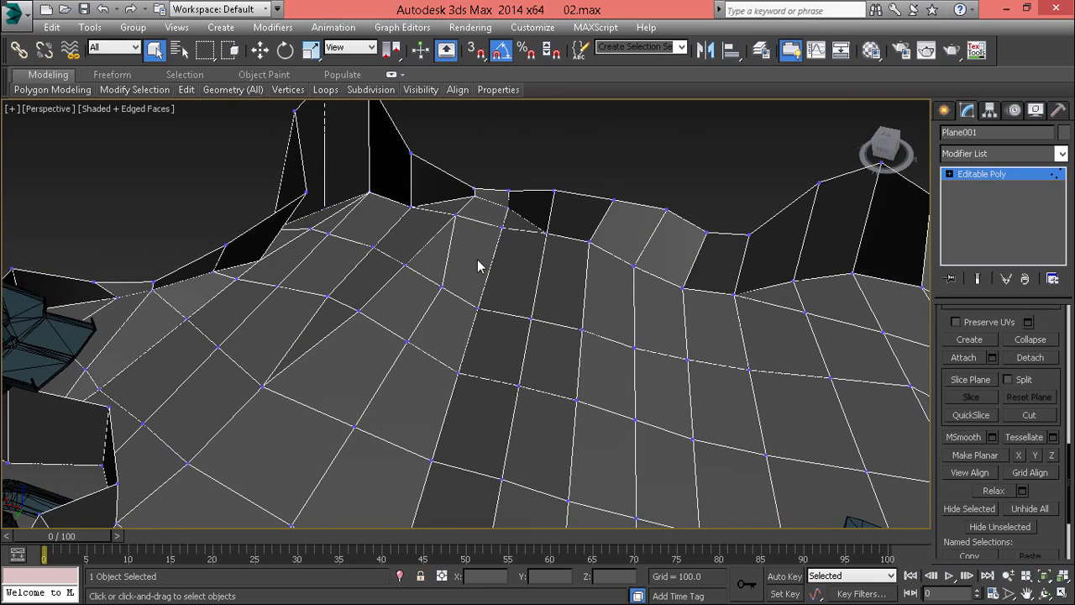
left_click(309, 231)
scroll(456, 328, "down", 10)
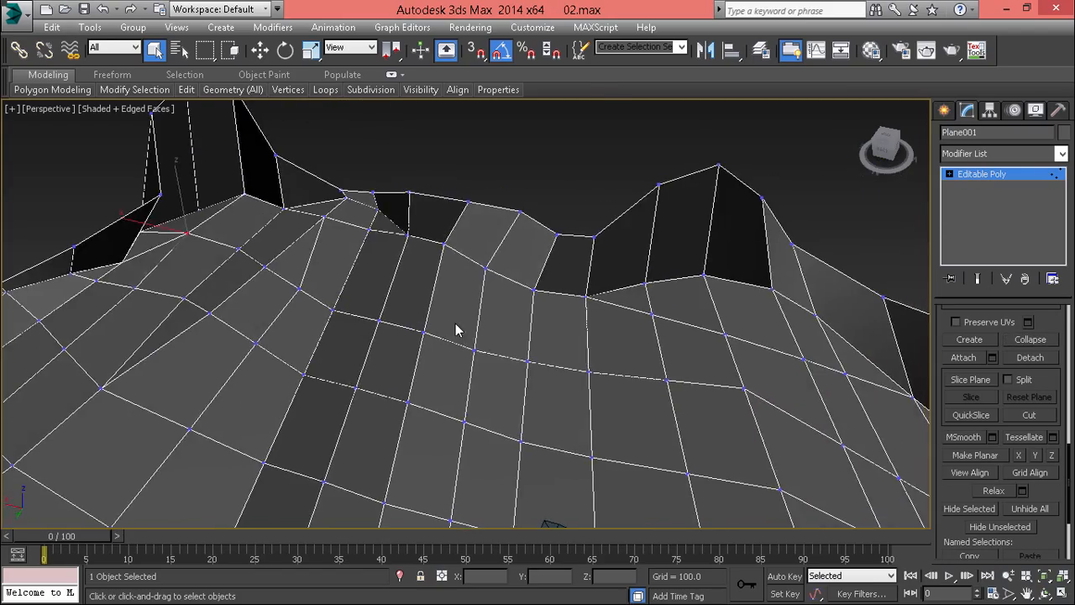
Collapse the closely spaced vertex pairs one after another along the paired long edges, from the wall base across successive cross rows
scroll(485, 355, "up", 10)
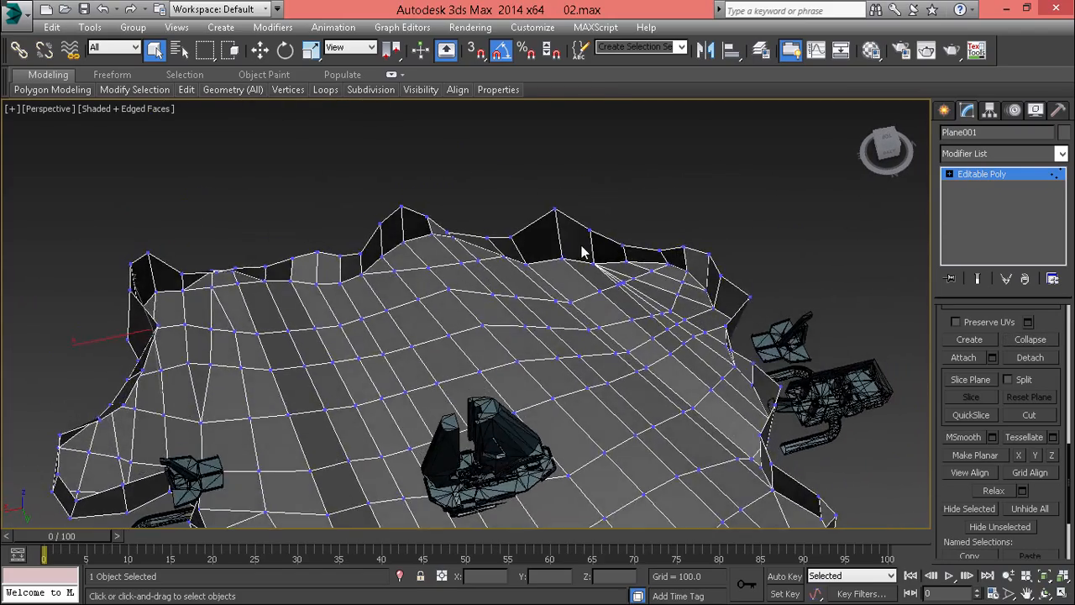
left_click(1030, 340)
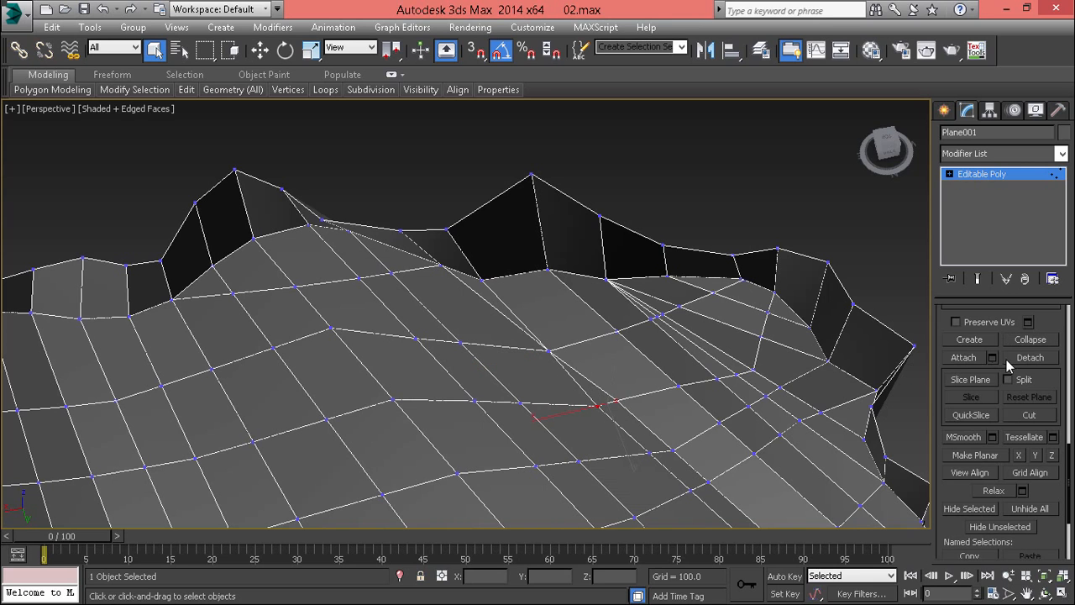
left_click(1030, 340)
middle_click_drag(760, 415, 651, 312)
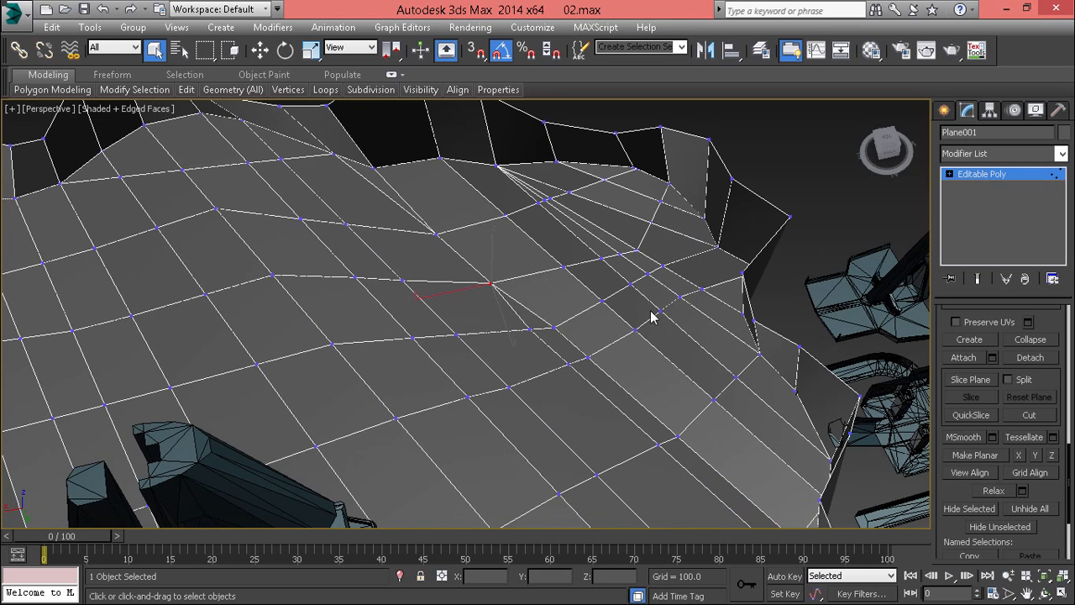
left_click(1030, 339)
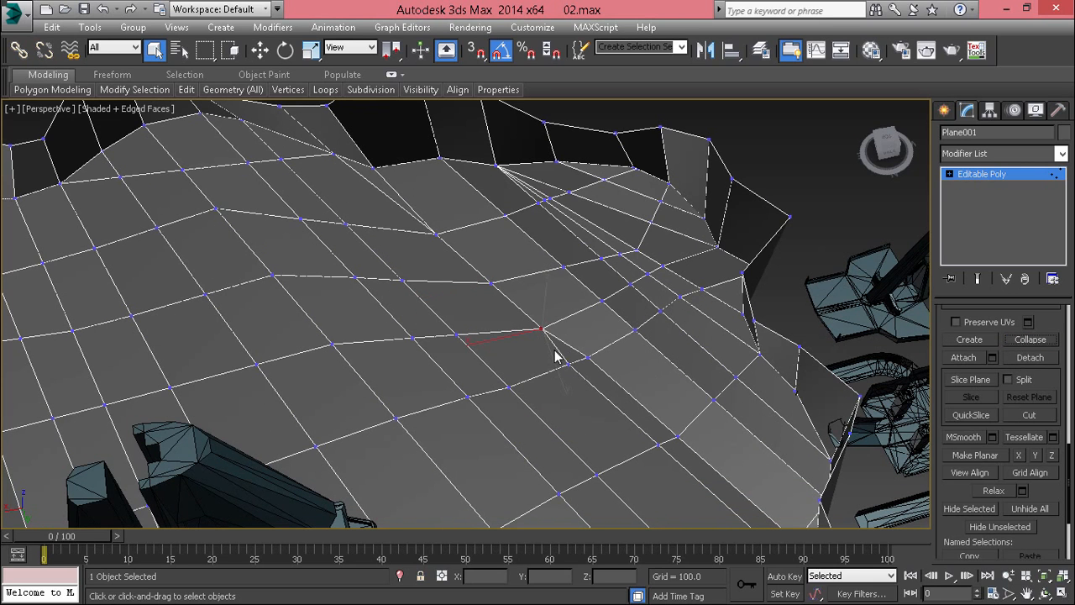
left_click(1033, 341)
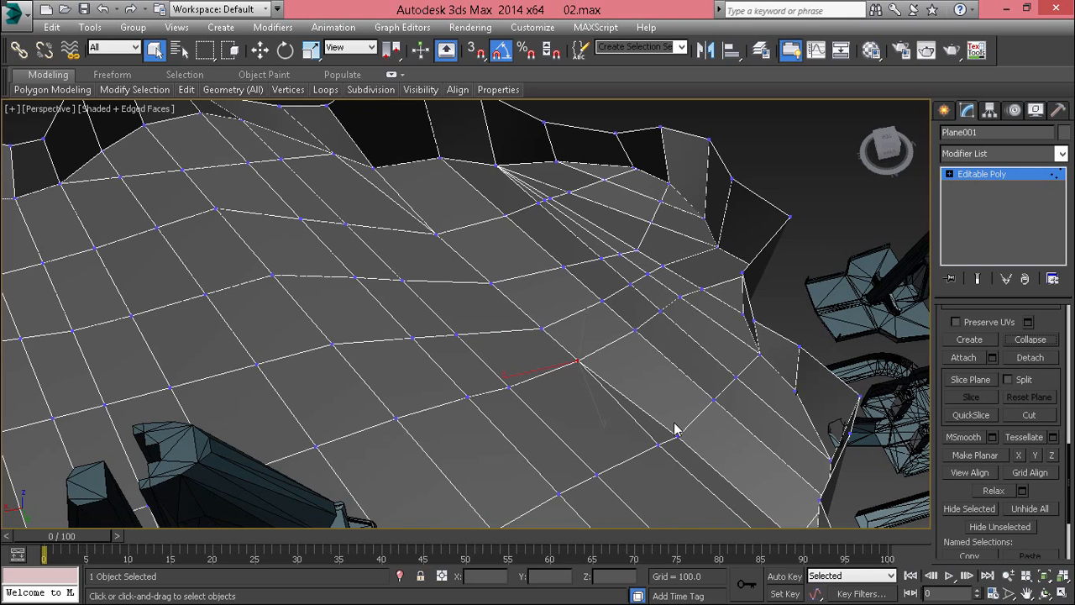
left_click_drag(643, 433, 704, 454)
left_click(1029, 340)
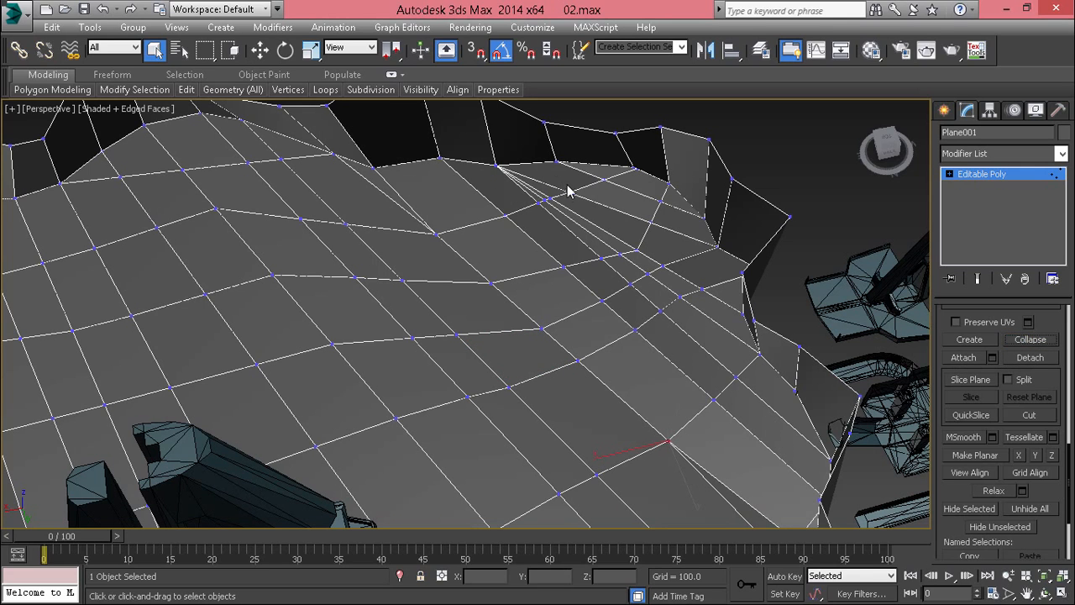
Collapse the closely spaced vertex pairs along the narrow edges fanning out from the wall base corner into the alcove
left_click(1046, 342)
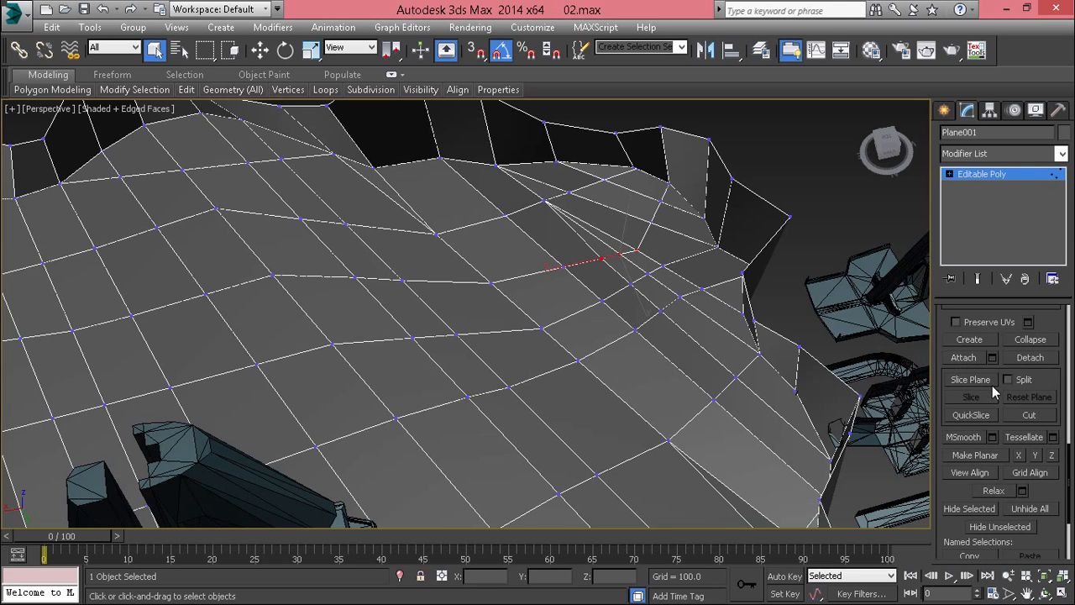
left_click(1032, 339)
left_click_drag(610, 258, 674, 289)
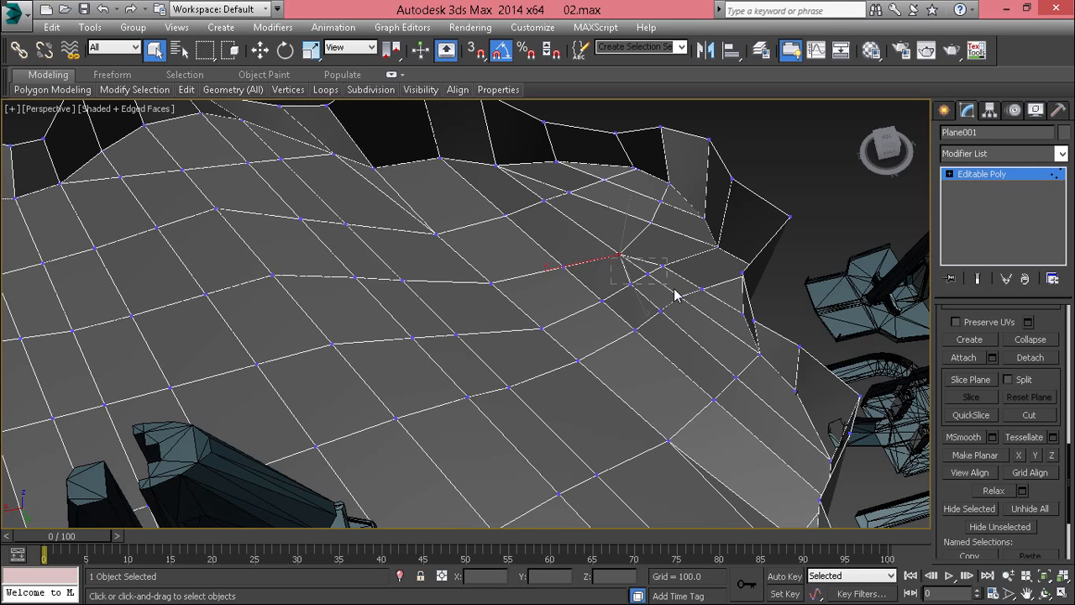
left_click(1030, 339)
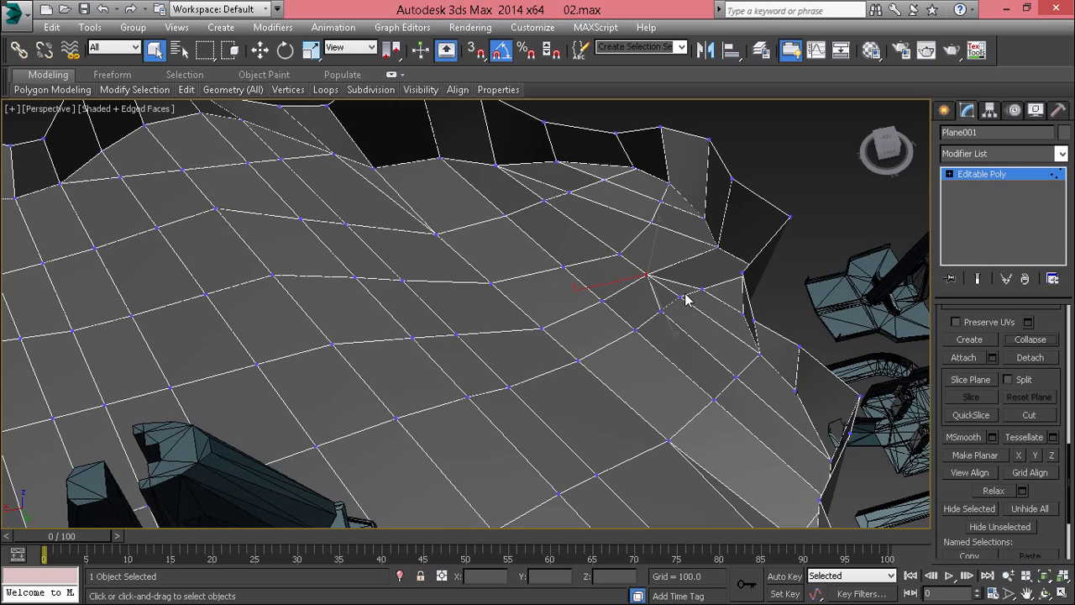
left_click_drag(644, 293, 727, 336)
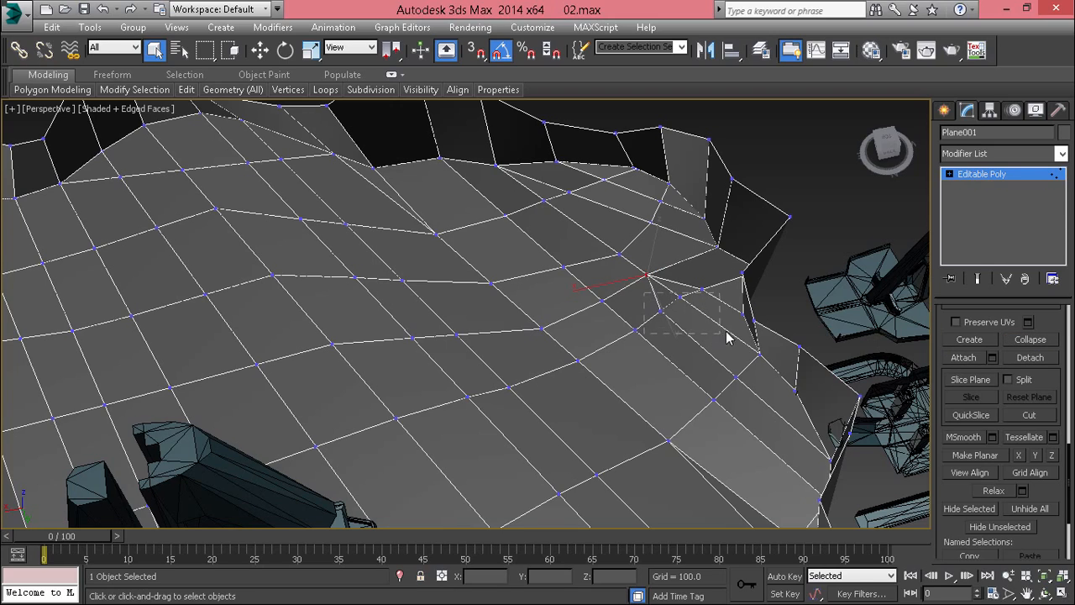
left_click(1030, 339)
Collapse the paired vertices beside the wall base notch and merge the resulting vertex with the adjacent wall base vertex
middle_click_drag(711, 357, 681, 382, "alt")
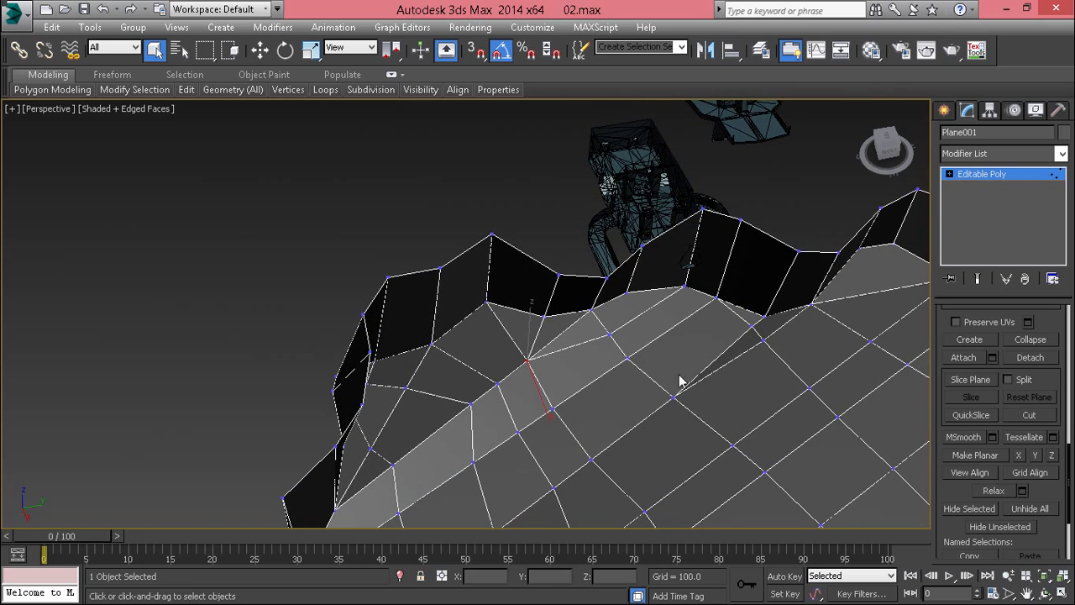
left_click(761, 338, "ctrl")
left_click(1011, 341)
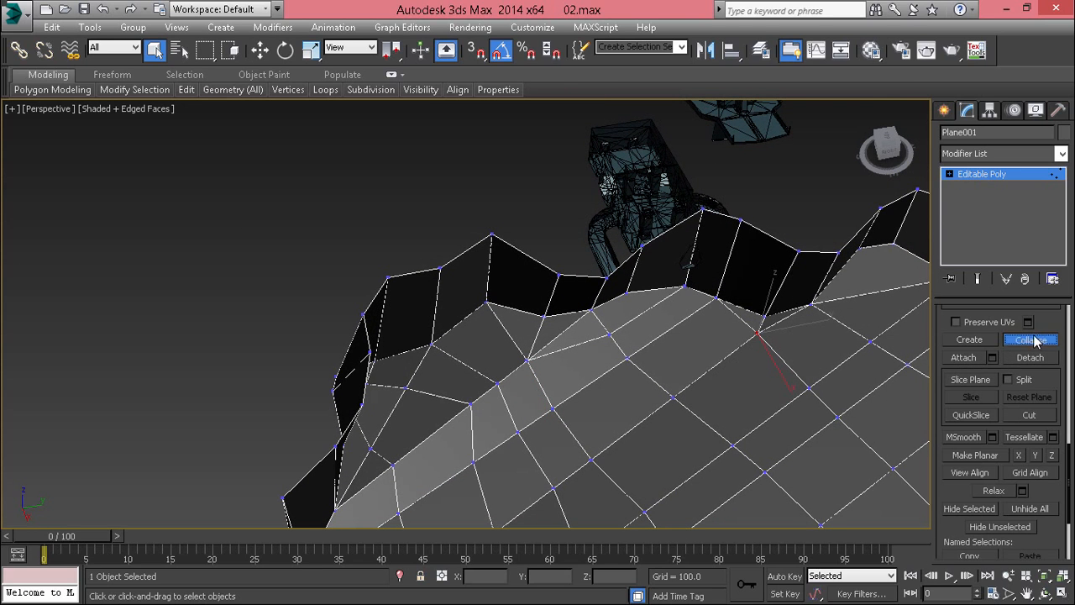
left_click(765, 317)
left_click(758, 332)
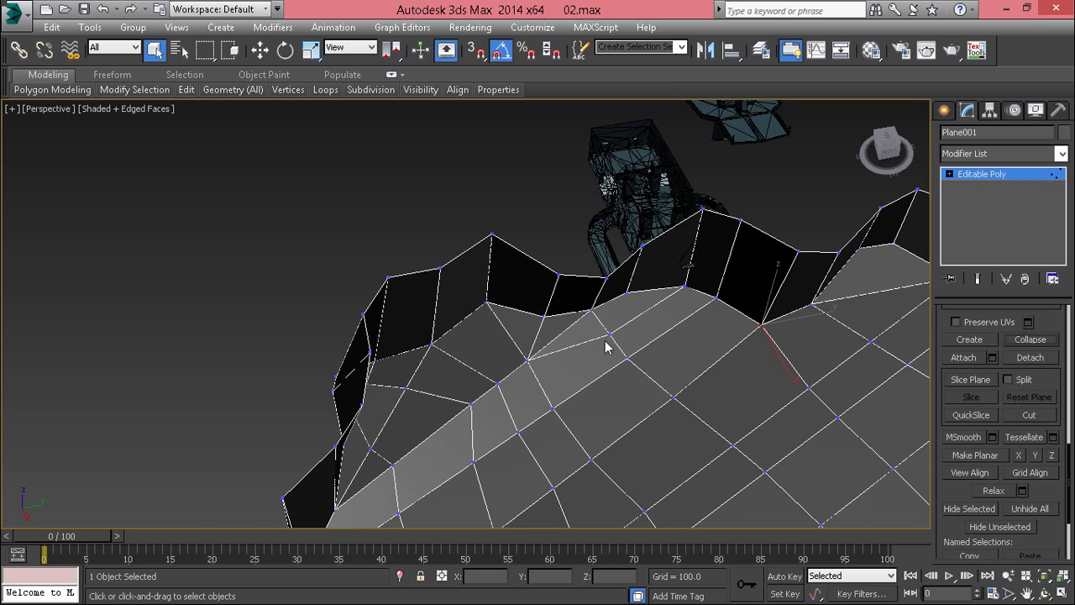
Collapse the floor vertex beside the alcove's wall base into its neighbour, and collapse the next close vertex pair on that floor strip
middle_click_drag(607, 348, 602, 317, "alt")
left_click_drag(583, 282, 618, 329)
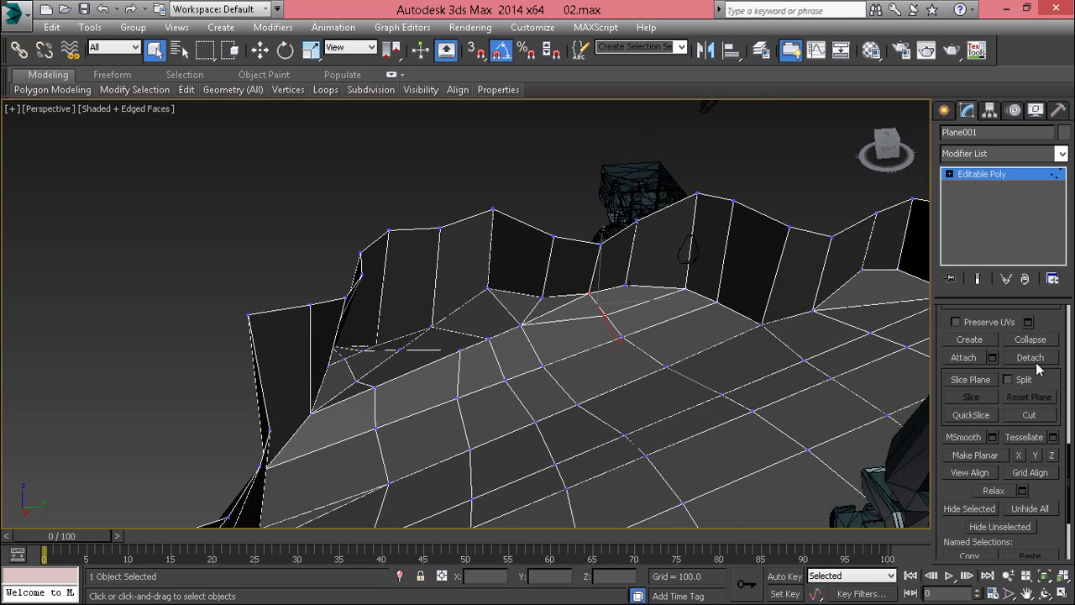
left_click(1030, 340)
middle_click_drag(695, 353, 367, 278, "alt")
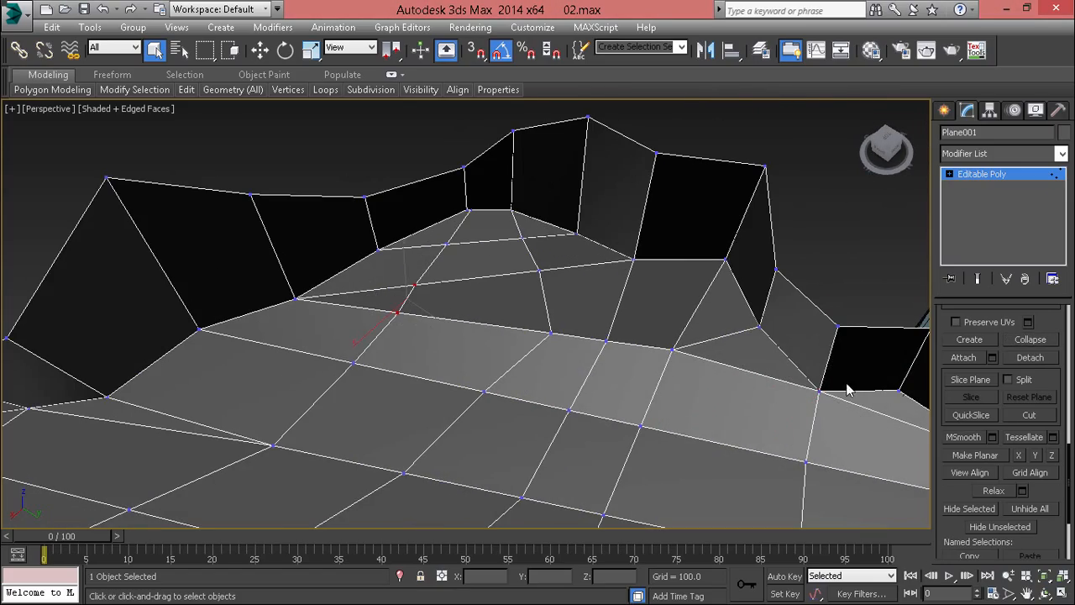
middle_click_drag(915, 349, 364, 404, "alt")
Target-weld the extra vertex on the alcove's lower edge onto the floor vertex in the row below
right_click(378, 396)
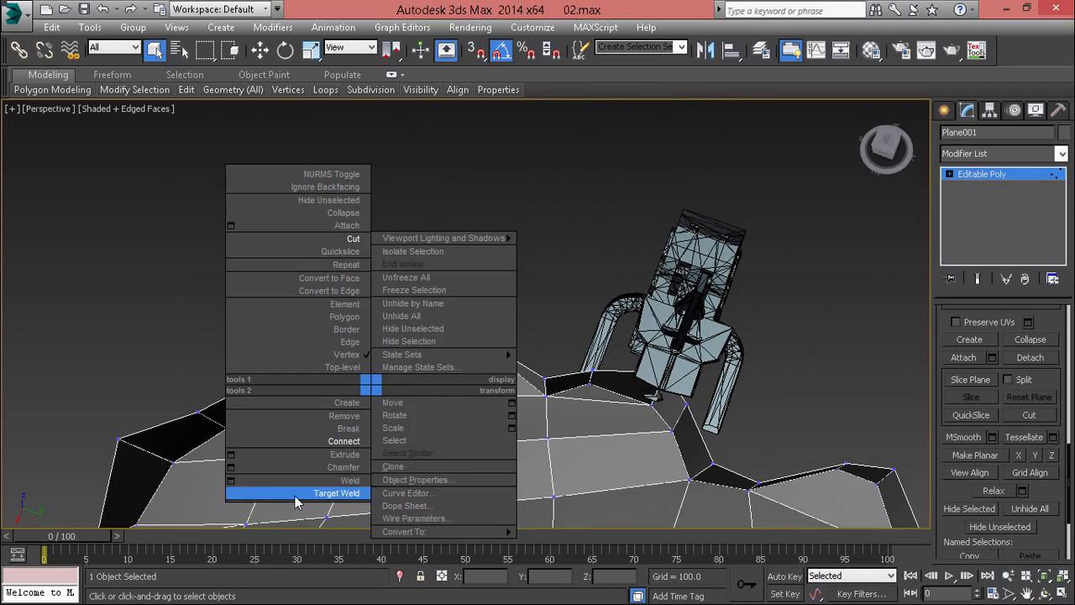
left_click(323, 499)
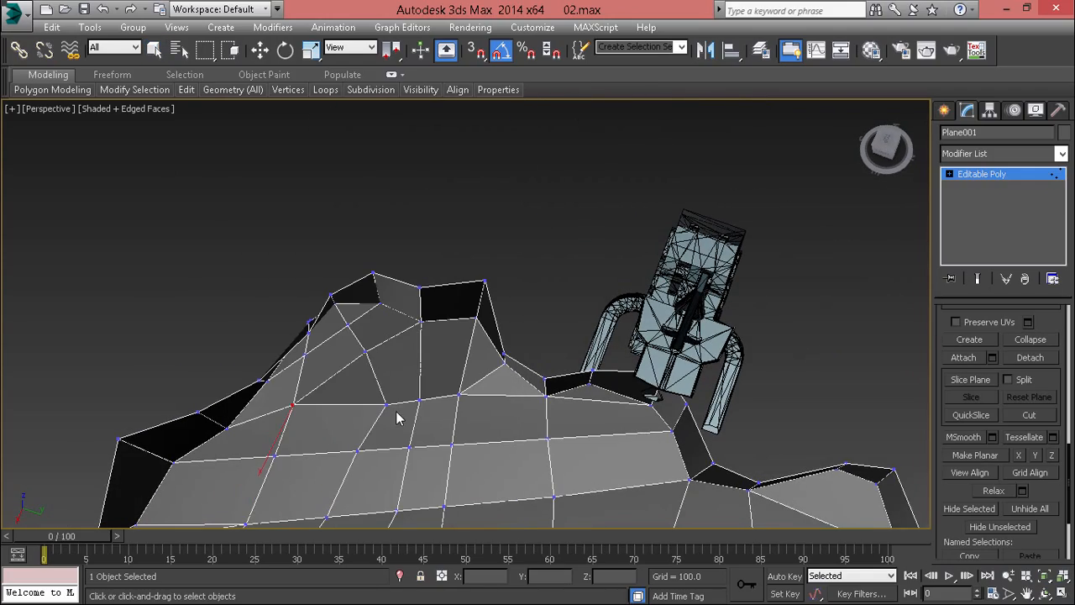
left_click(289, 404)
left_click(357, 451)
right_click(345, 450)
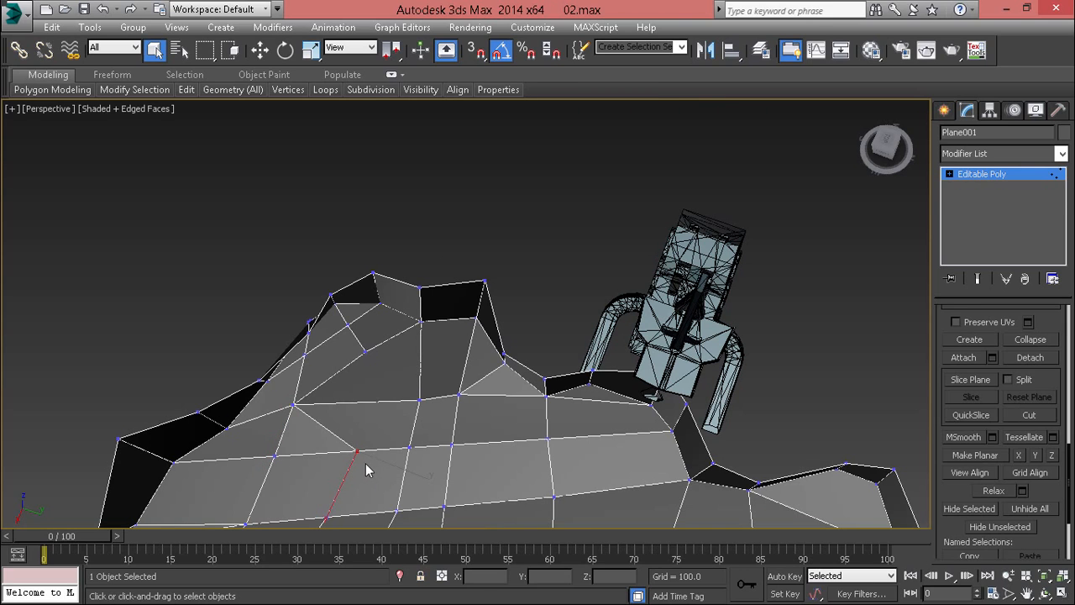
Move the welded floor vertex within the floor plane to about X -3599, Y -2995, and clear the selection
key("w")
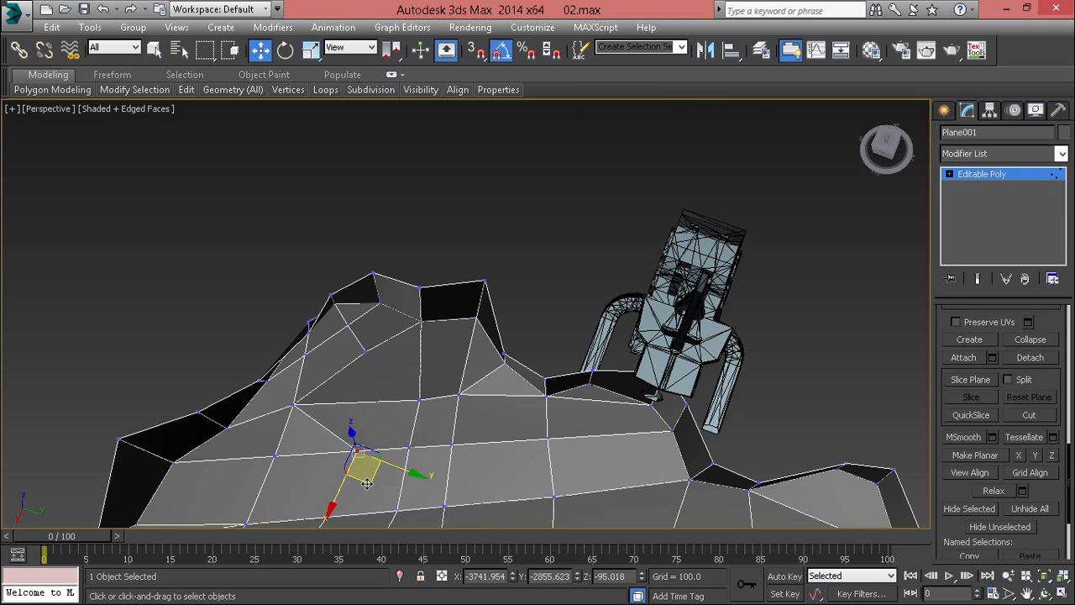
left_click_drag(367, 483, 348, 490)
middle_click_drag(348, 490, 517, 380, "alt")
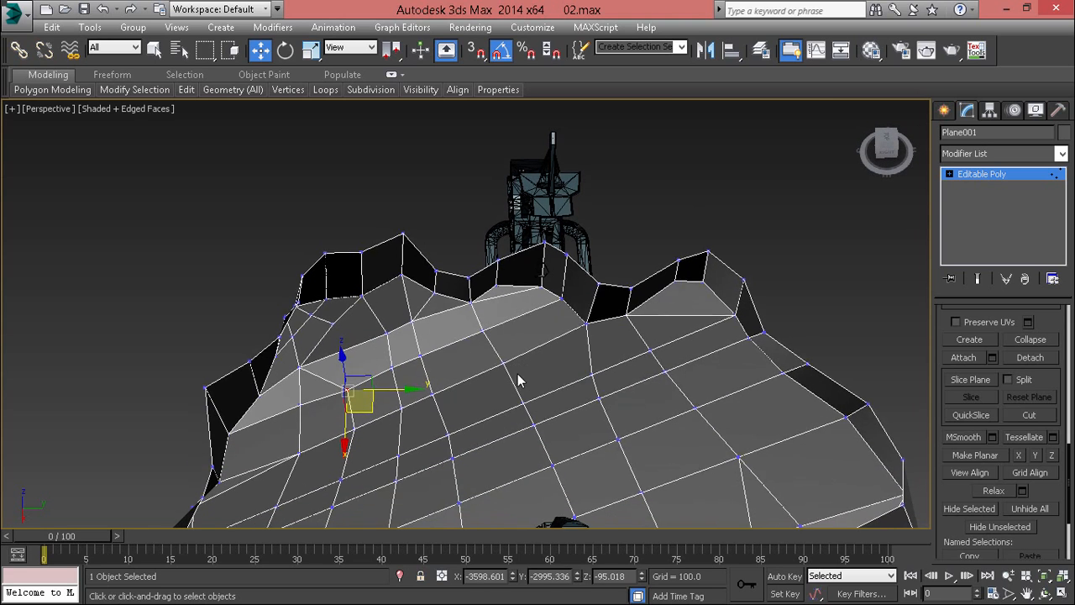
left_click(522, 374)
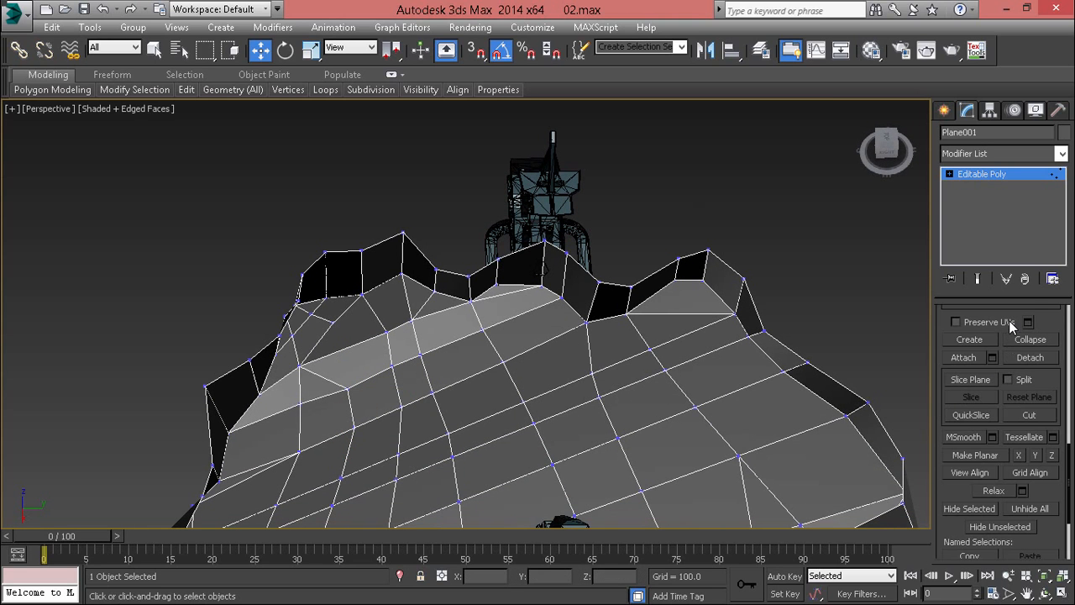
scroll(1034, 420, "up", 10)
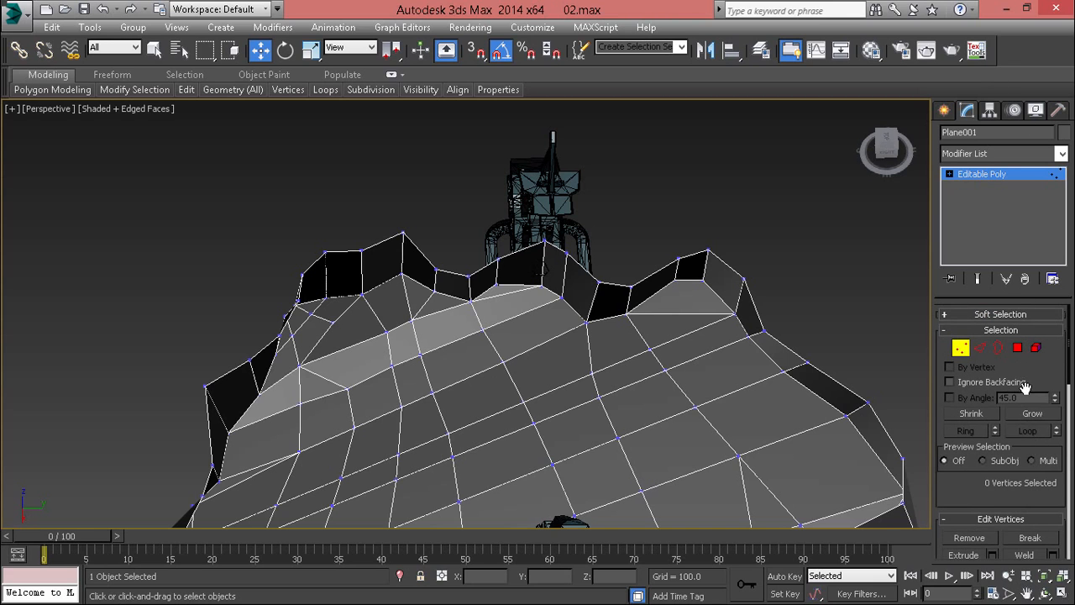
middle_click_drag(693, 412, 682, 369)
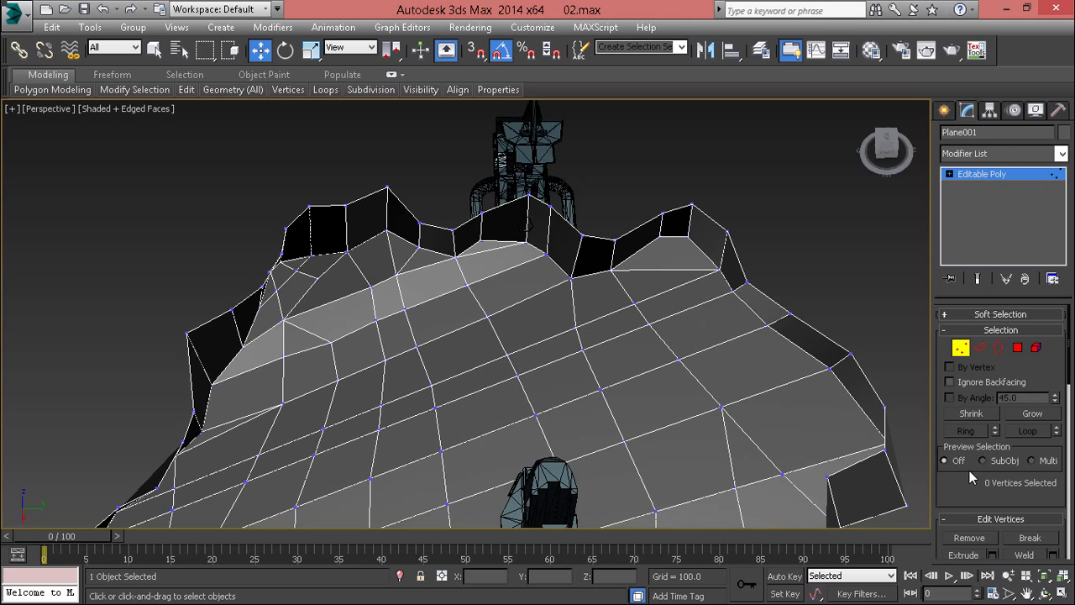
left_click_drag(990, 496, 1002, 140)
scroll(976, 383, "down", 3)
scroll(976, 412, "up", 9)
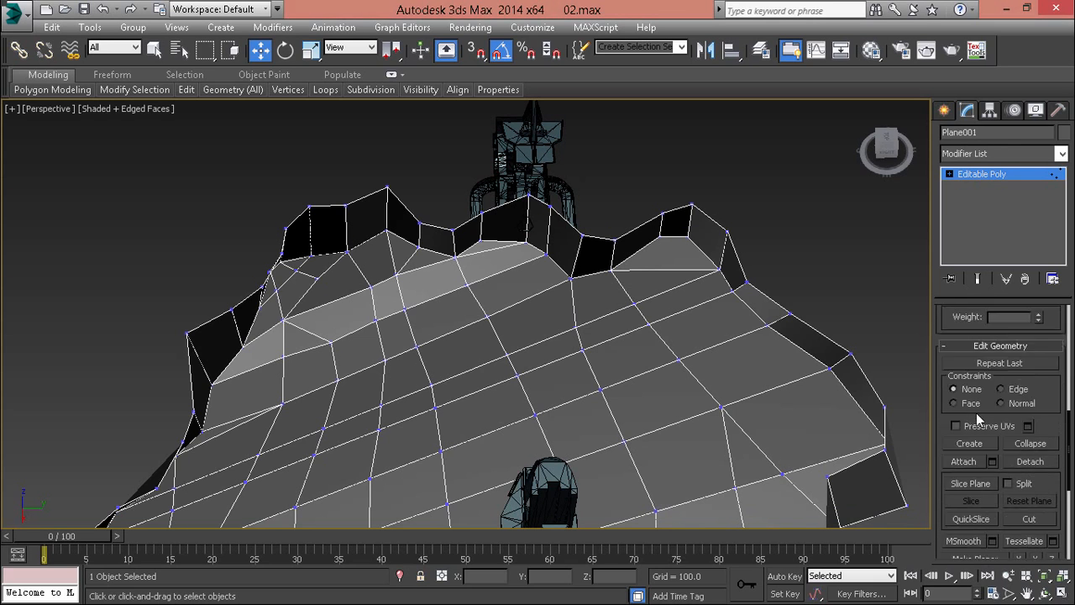
scroll(976, 412, "up", 3)
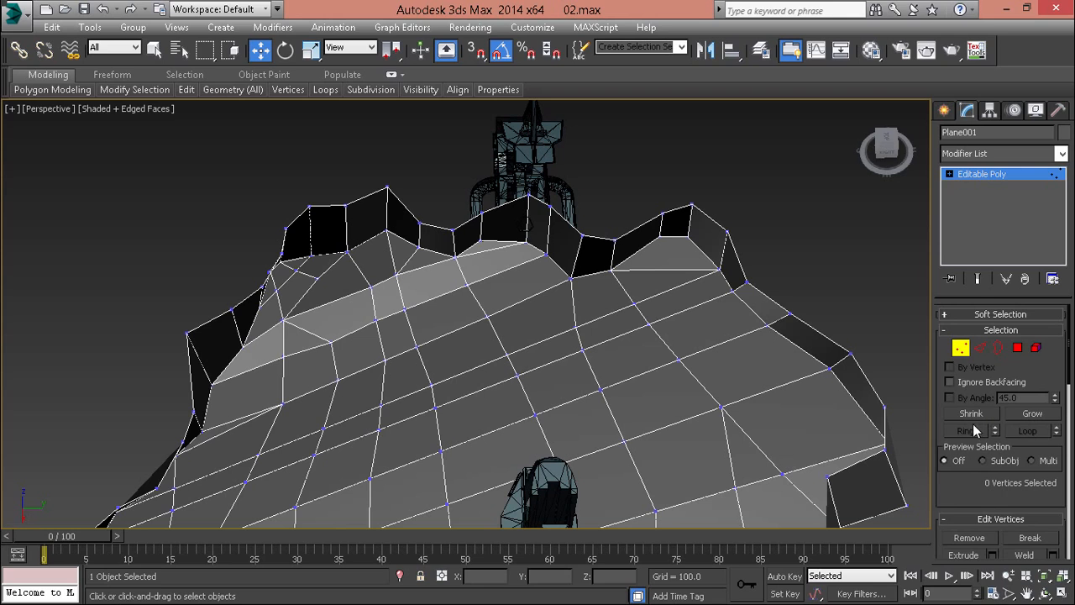
right_click(761, 254)
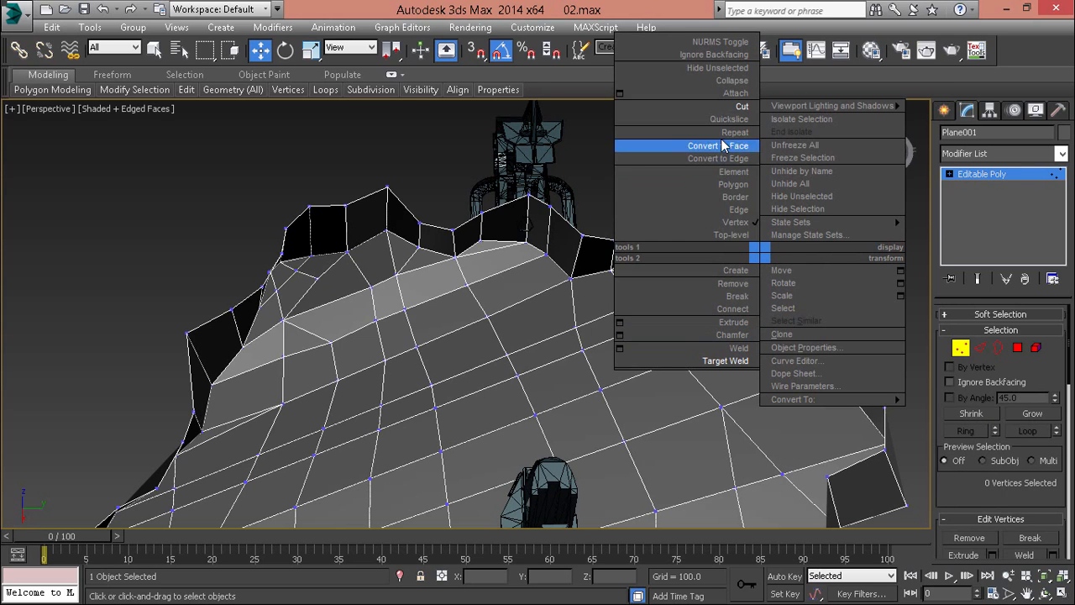
left_click(917, 418)
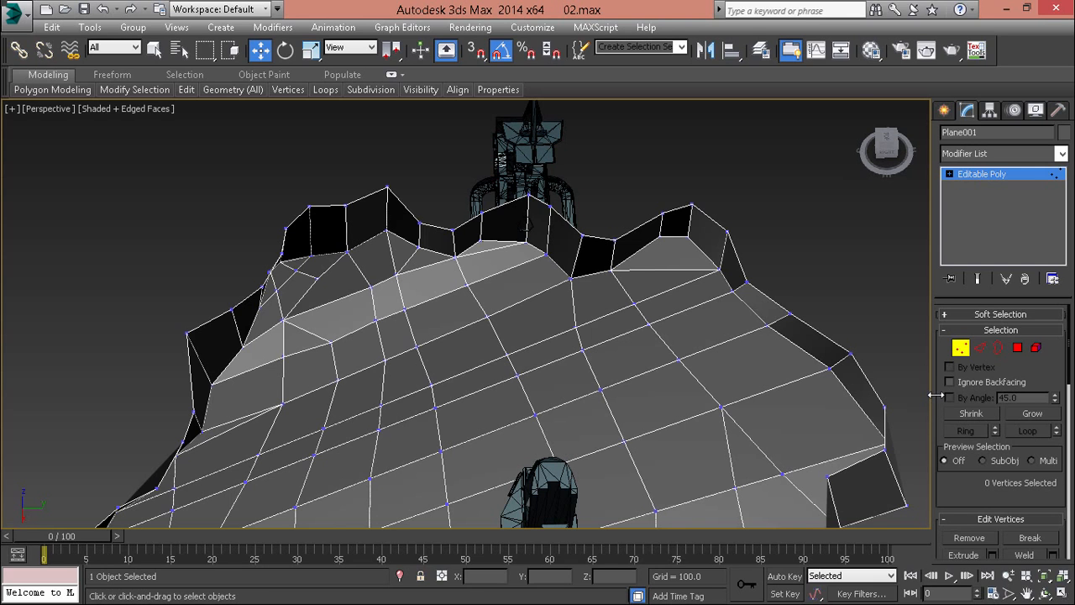
left_click_drag(934, 409, 637, 427)
scroll(467, 325, "up", 4)
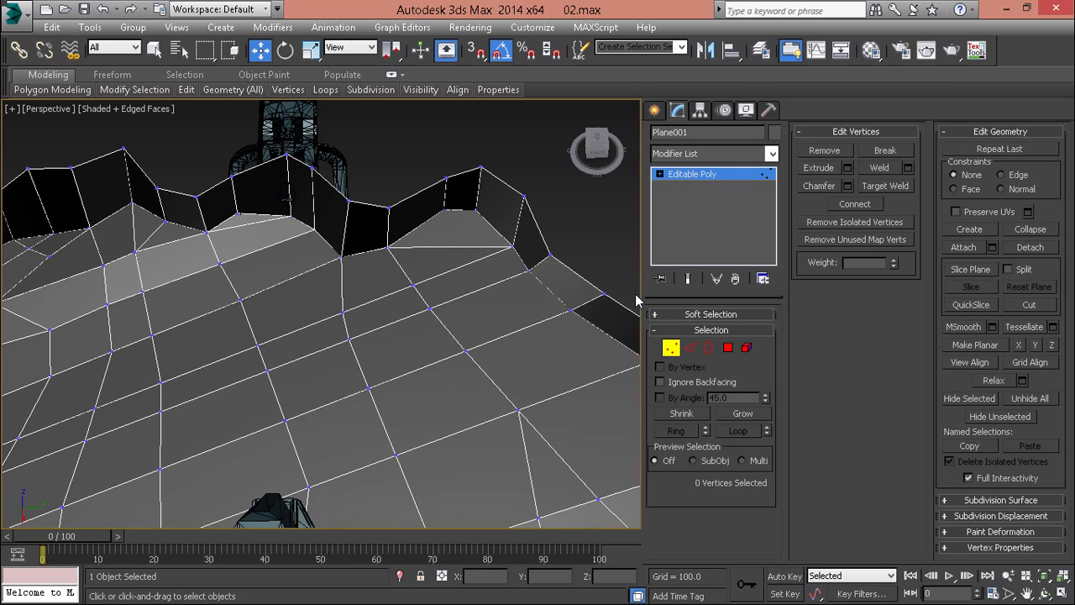
middle_click_drag(473, 254, 467, 370)
scroll(243, 158, "up", 3)
scroll(301, 183, "down", 2)
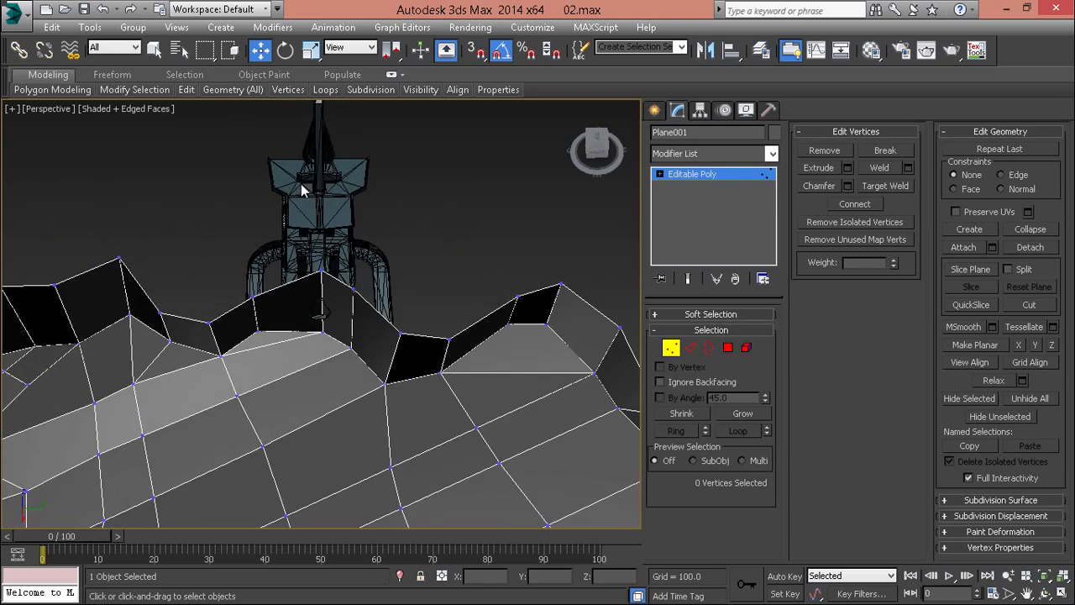
scroll(337, 234, "up", 2)
scroll(589, 281, "down", 5)
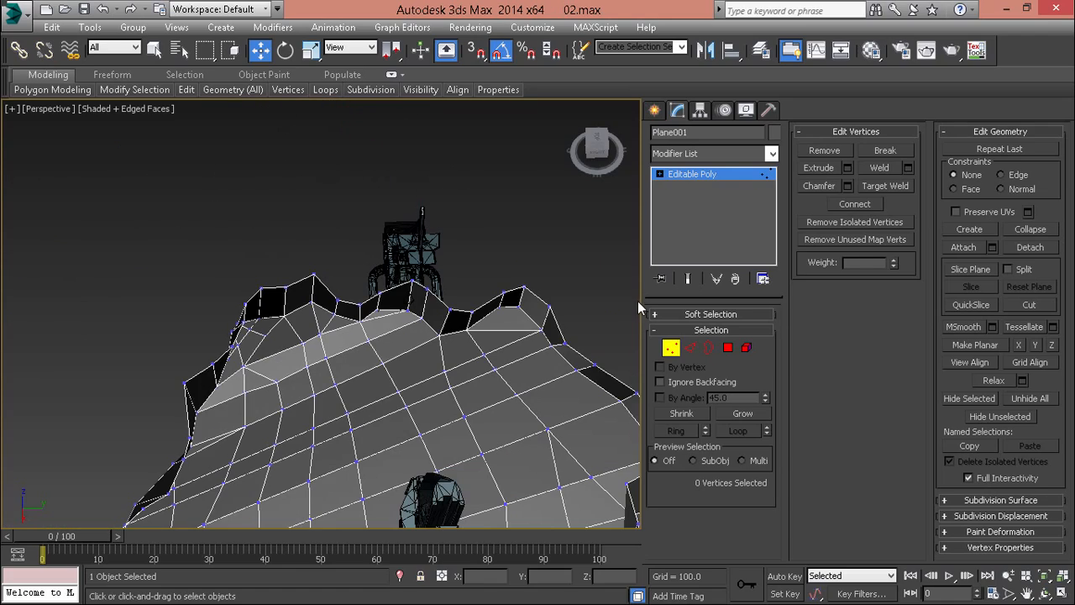
left_click_drag(670, 324, 934, 333)
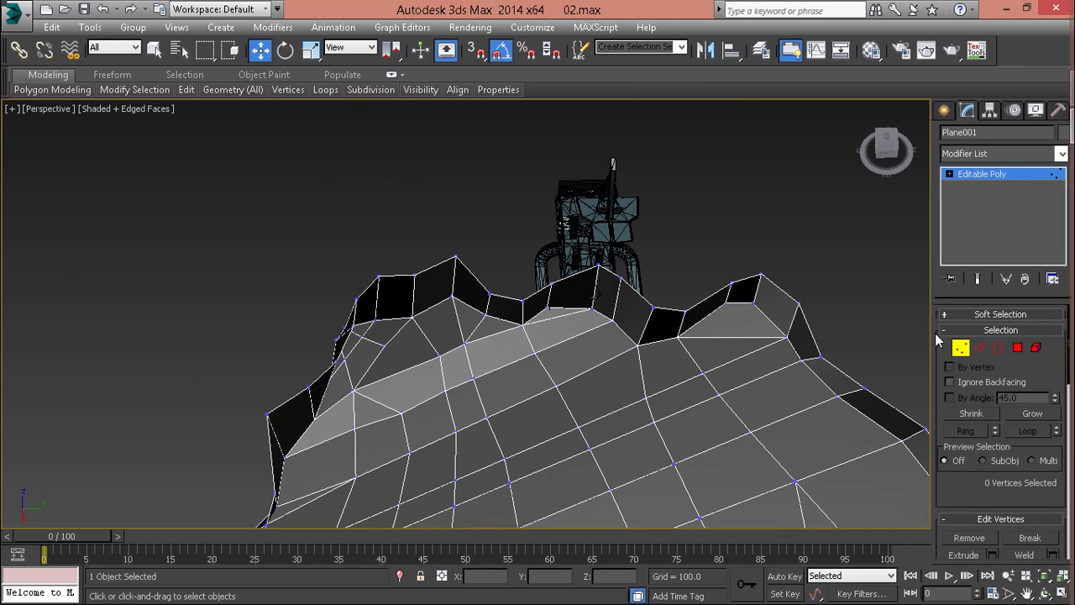
right_click(747, 232)
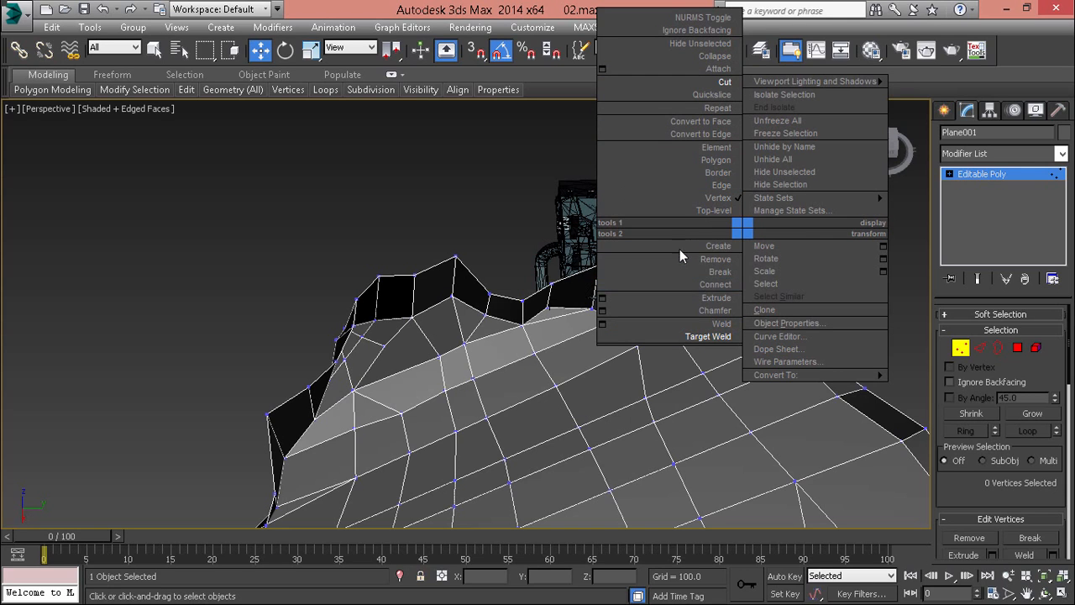
left_click(620, 370)
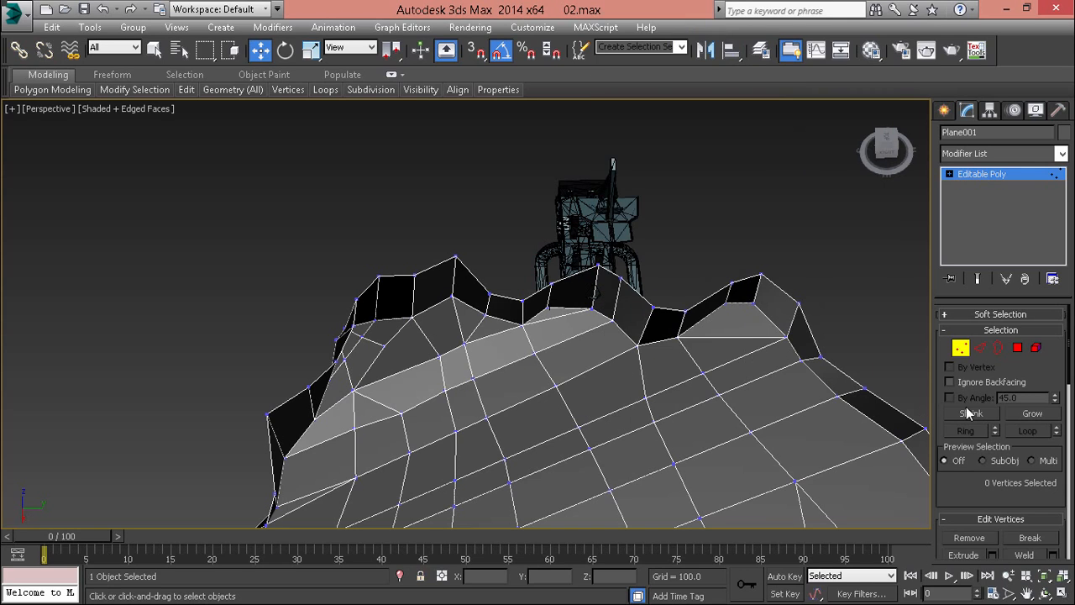
Collapse two neighbouring close vertex pairs on the narrow floor strip near the wall base
middle_click_drag(525, 465, 490, 347, "alt")
scroll(490, 347, "up", 4)
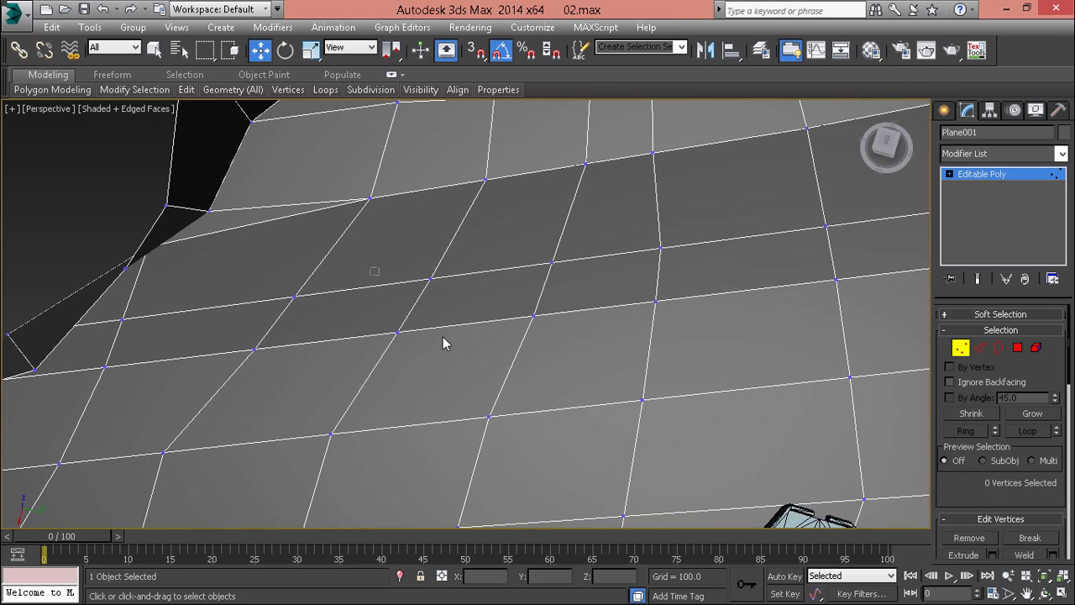
right_click(707, 289)
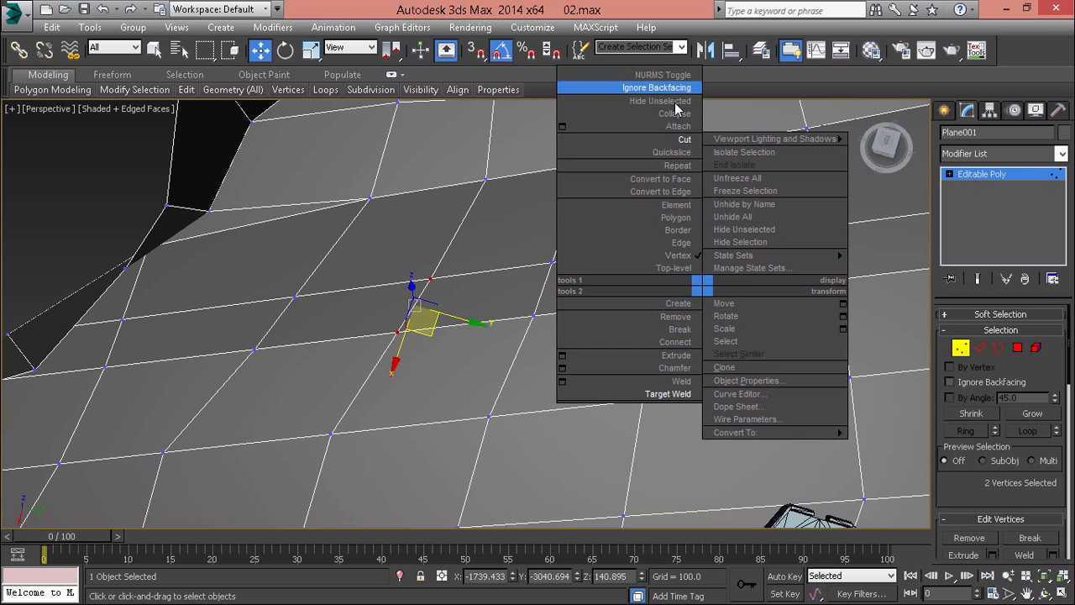
left_click(606, 89)
left_click_drag(249, 283, 359, 408)
right_click(367, 278)
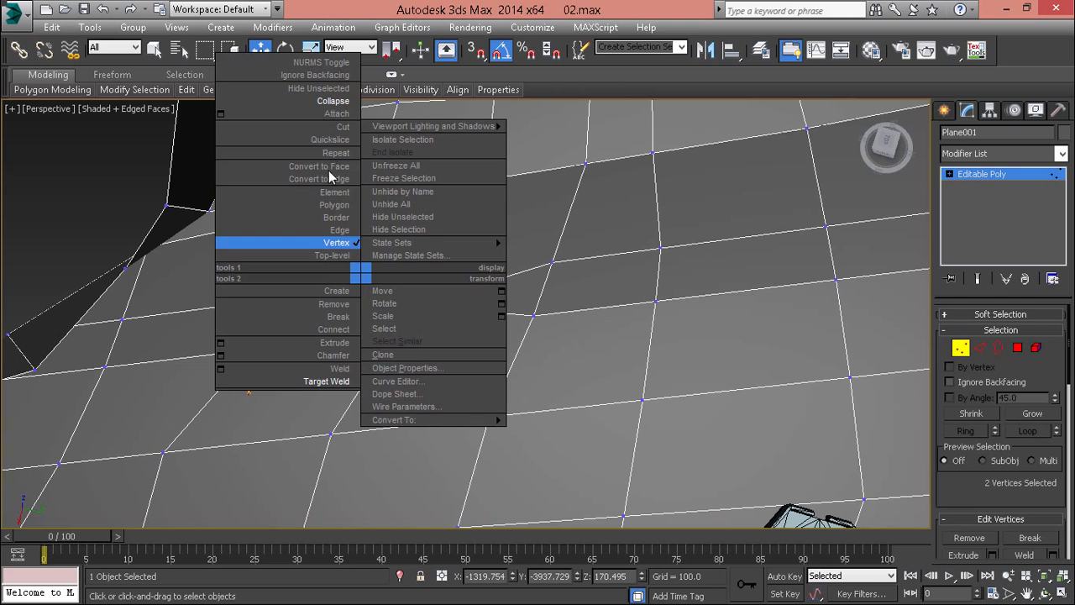
left_click(331, 101)
Collapse the next two close vertex pairs along the narrow strip, heading away from the wall
left_click_drag(526, 246, 617, 328)
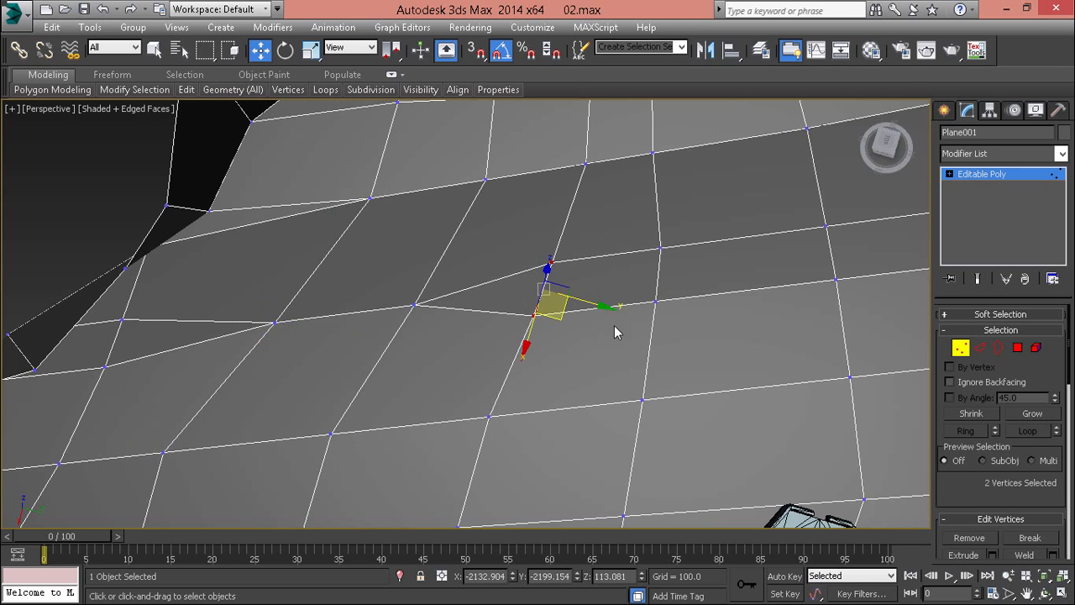
right_click(597, 237)
left_click(569, 65)
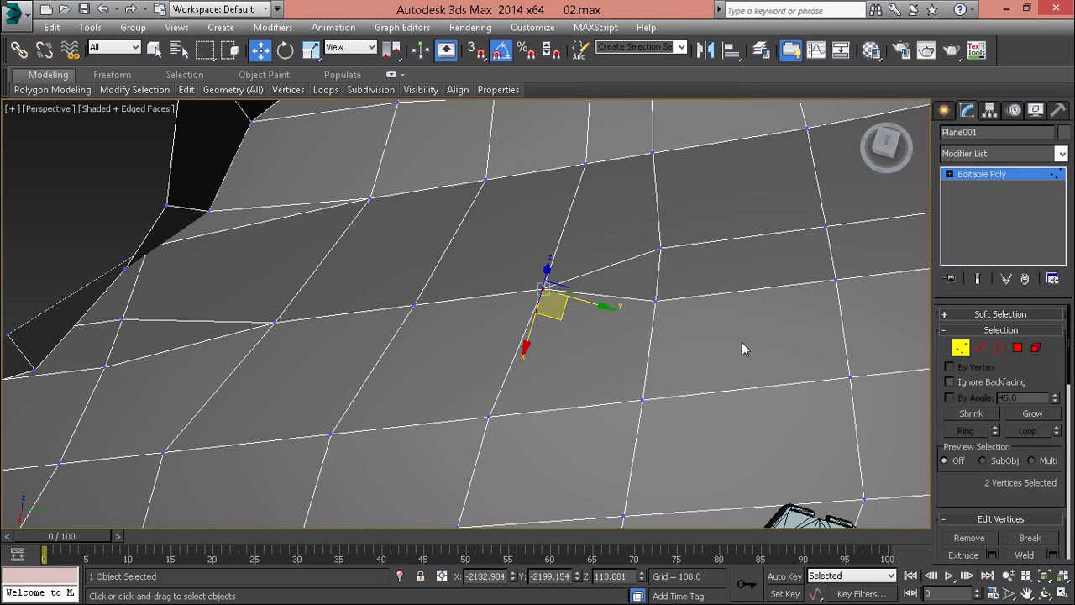
middle_click_drag(744, 347, 458, 268, "alt")
left_click_drag(442, 233, 479, 287)
right_click(514, 224)
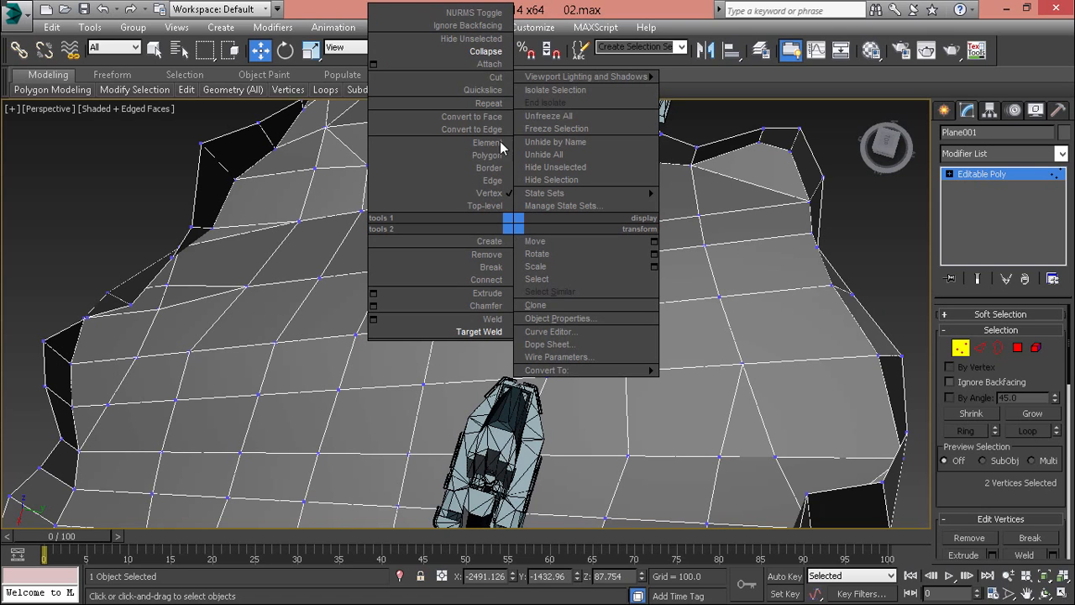
left_click(497, 53)
Collapse three more close vertex pairs one by one on the same strip, continuing toward the opposite wall
left_click_drag(532, 219, 567, 282)
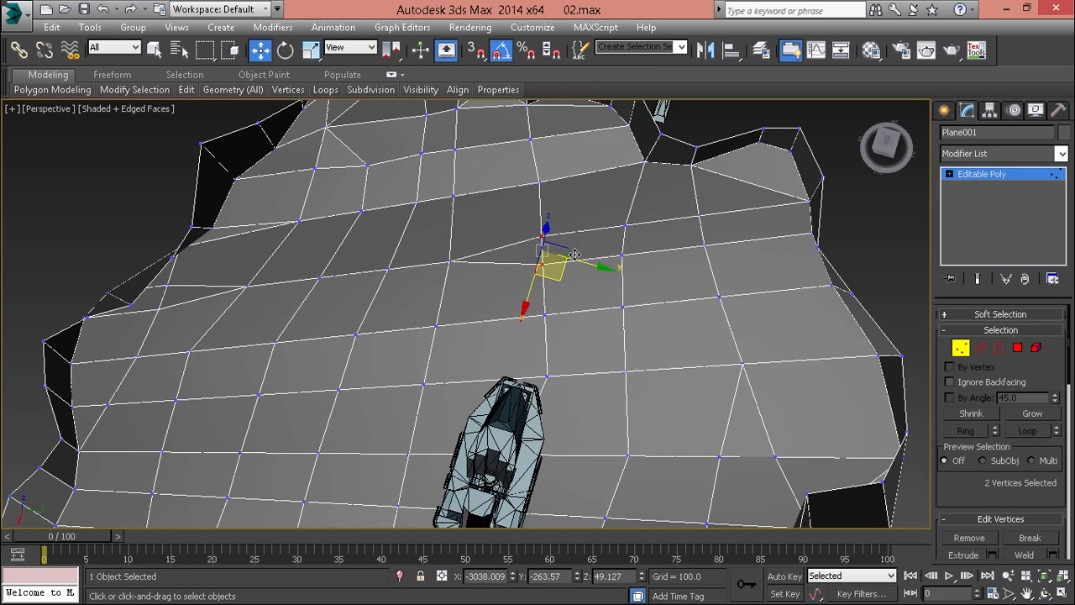
right_click(591, 220)
left_click(567, 49)
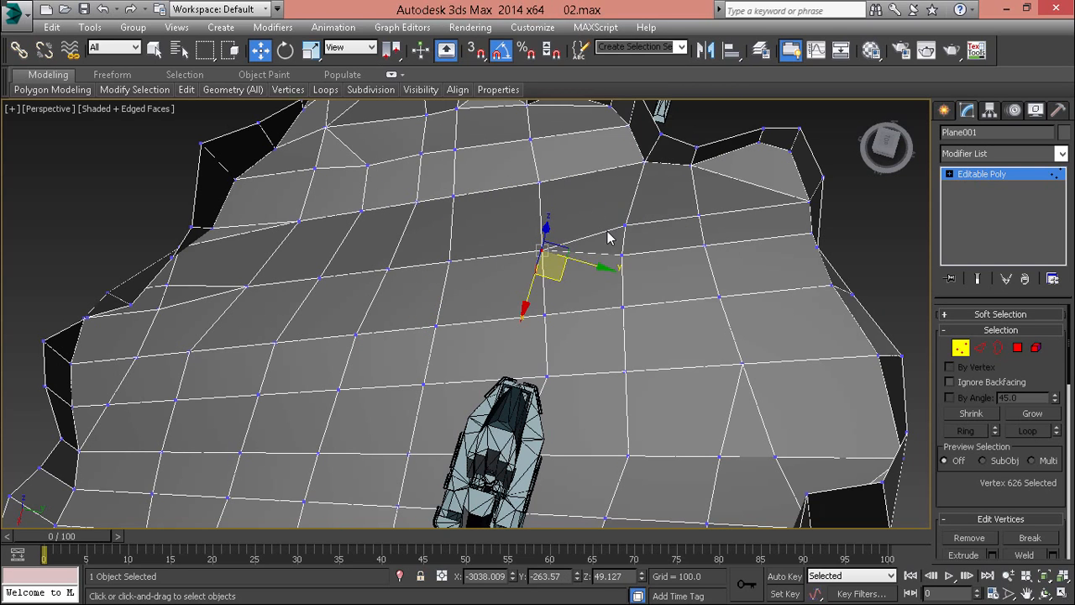
left_click_drag(613, 214, 643, 265)
right_click(648, 221)
left_click(635, 52)
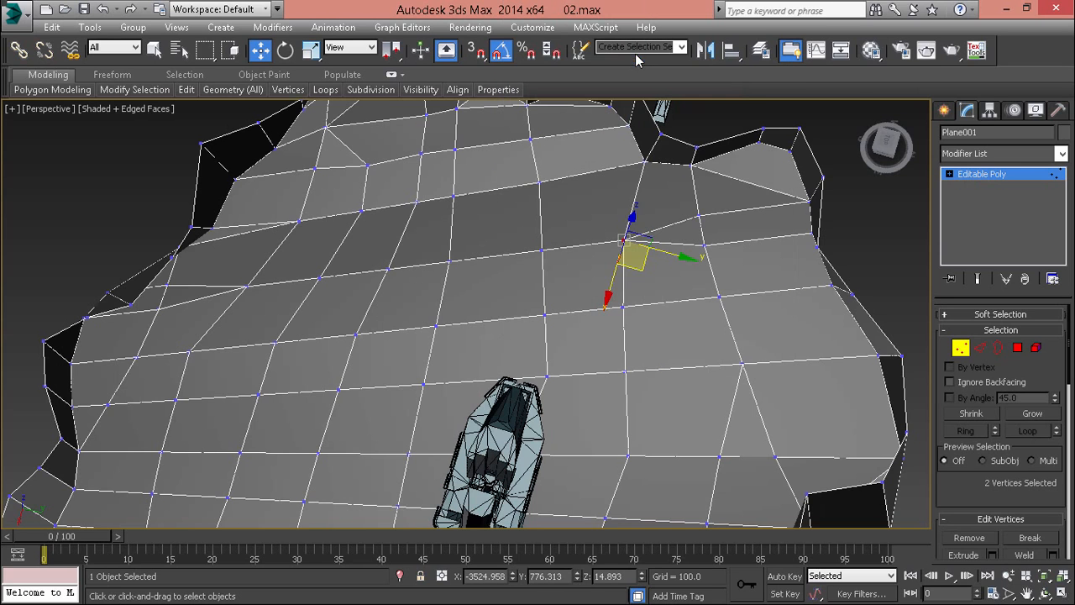
left_click_drag(681, 207, 725, 260)
right_click(748, 230)
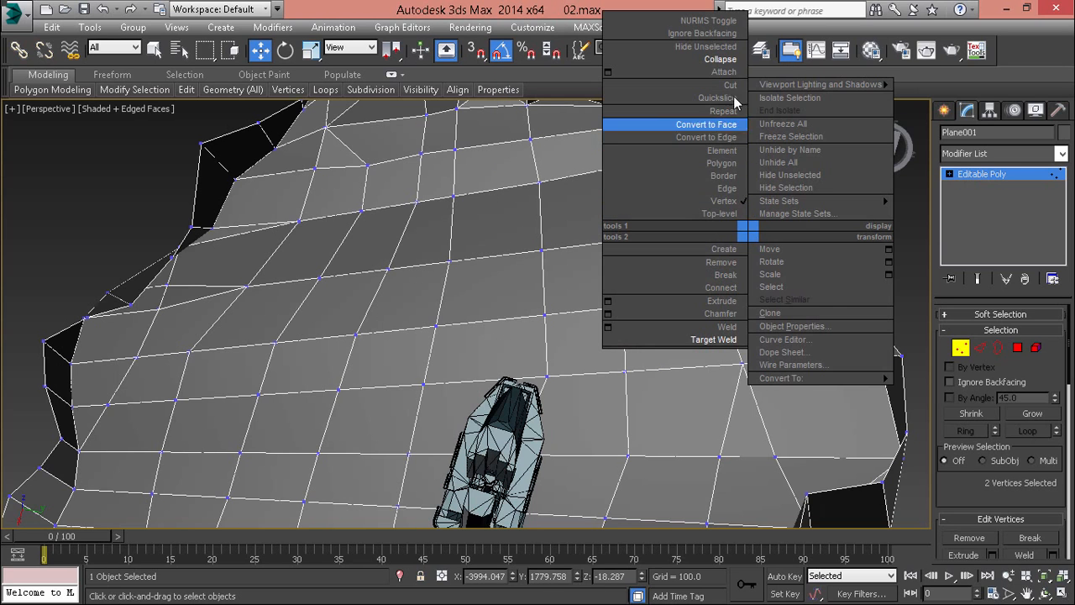
left_click(730, 65)
Collapse the two close floor vertices near the base of the rock wall behind the central ship
middle_click_drag(702, 178, 490, 177, "alt")
middle_click_drag(490, 176, 589, 395)
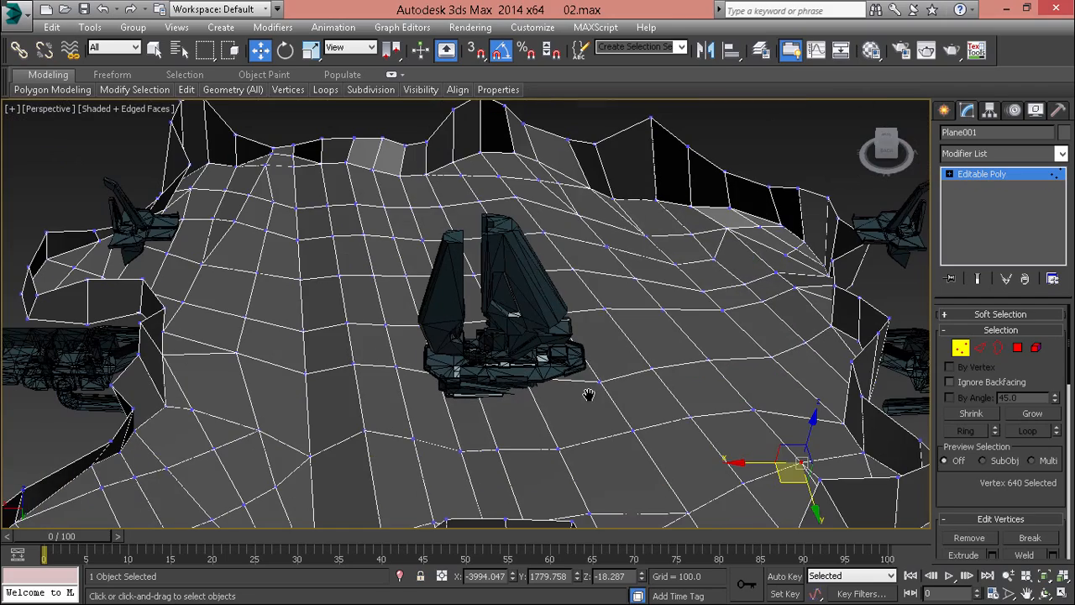
scroll(542, 175, "up", 5)
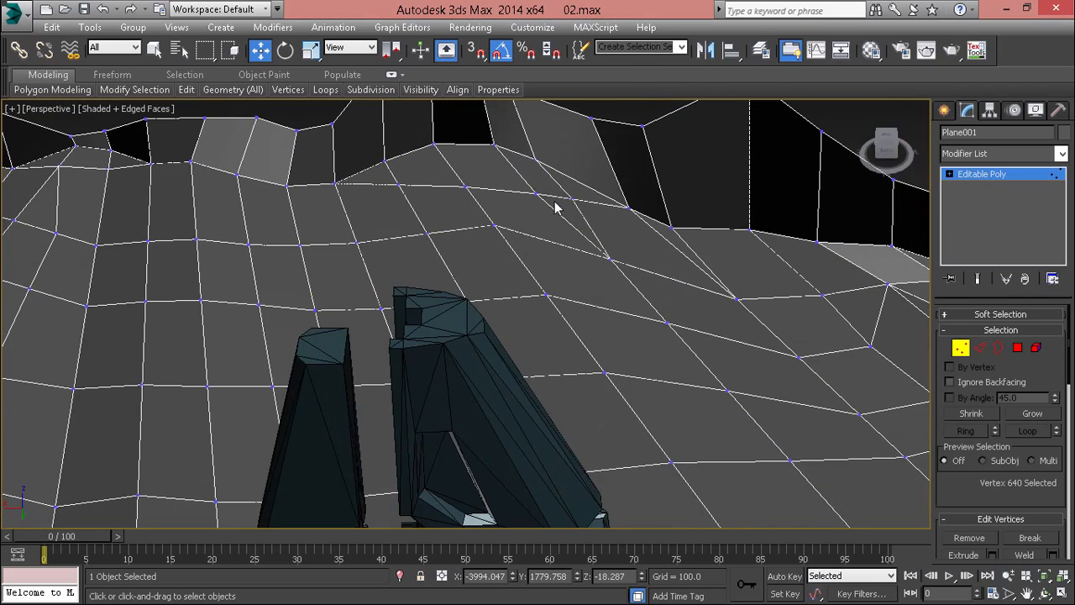
right_click(636, 217)
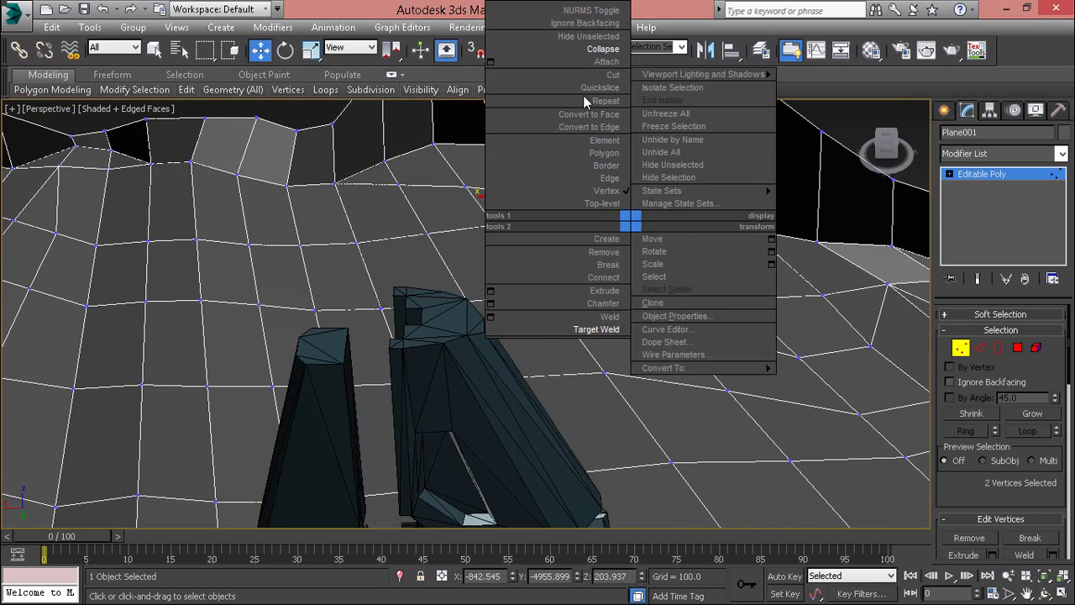
left_click(601, 50)
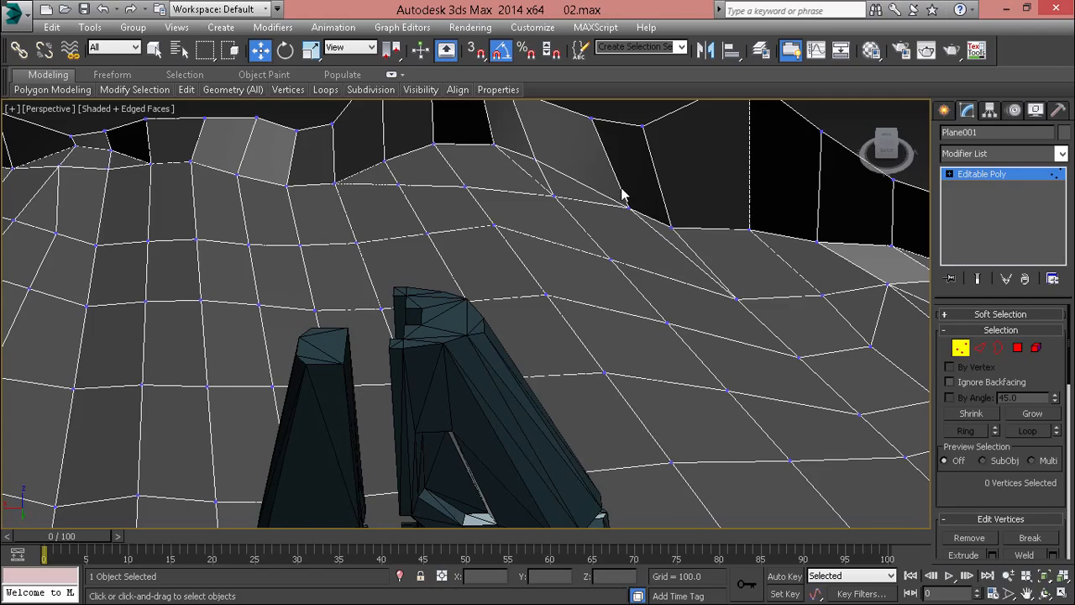
Collapse the close vertex pair in the middle row of the side alcove's floor
scroll(576, 213, "down", 5)
middle_click_drag(575, 249, 739, 328)
middle_click_drag(740, 327, 708, 333, "alt")
scroll(471, 260, "up", 2)
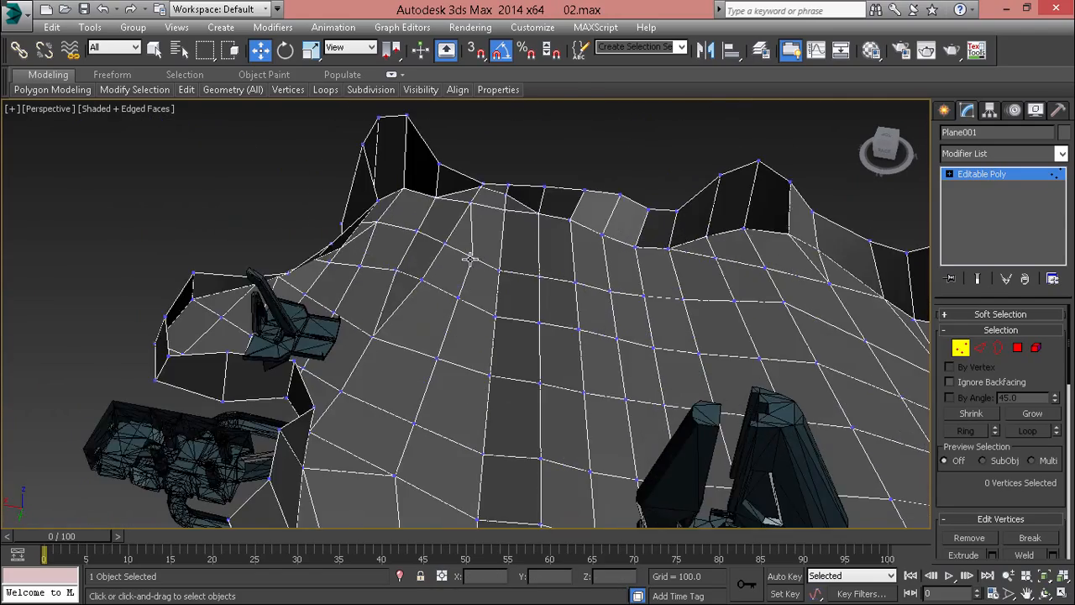
scroll(470, 260, "down", 3)
middle_click_drag(468, 280, 383, 408, "alt")
scroll(383, 409, "up", 3)
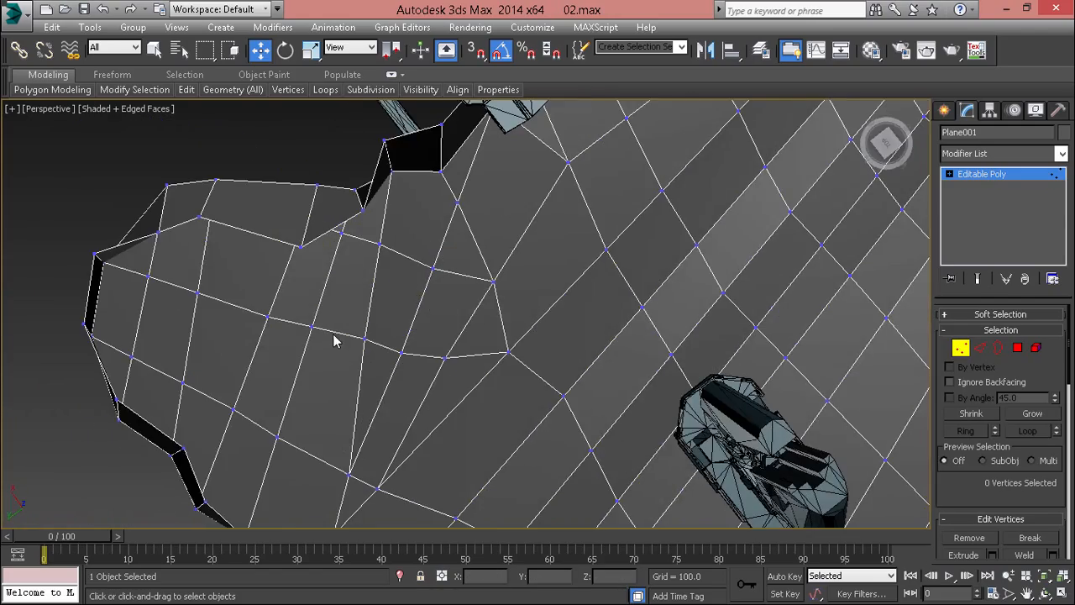
right_click(540, 265)
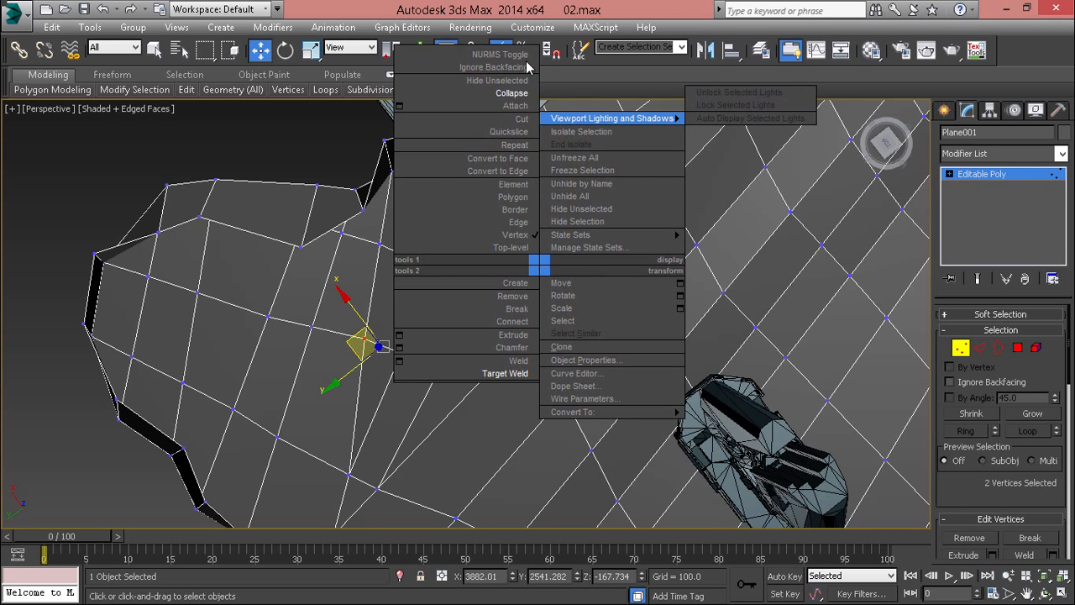
left_click(511, 93)
right_click(462, 252)
left_click(444, 78)
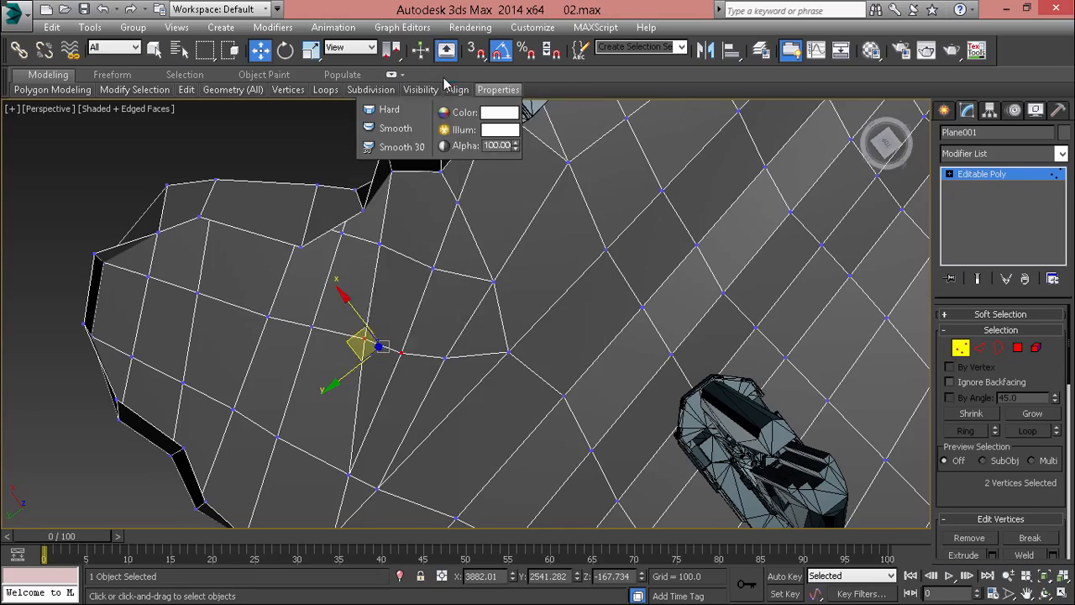
Remove the edge loop that runs across the whole floor past the central ship
scroll(540, 331, "down", 3)
middle_click_drag(540, 331, 385, 350, "alt")
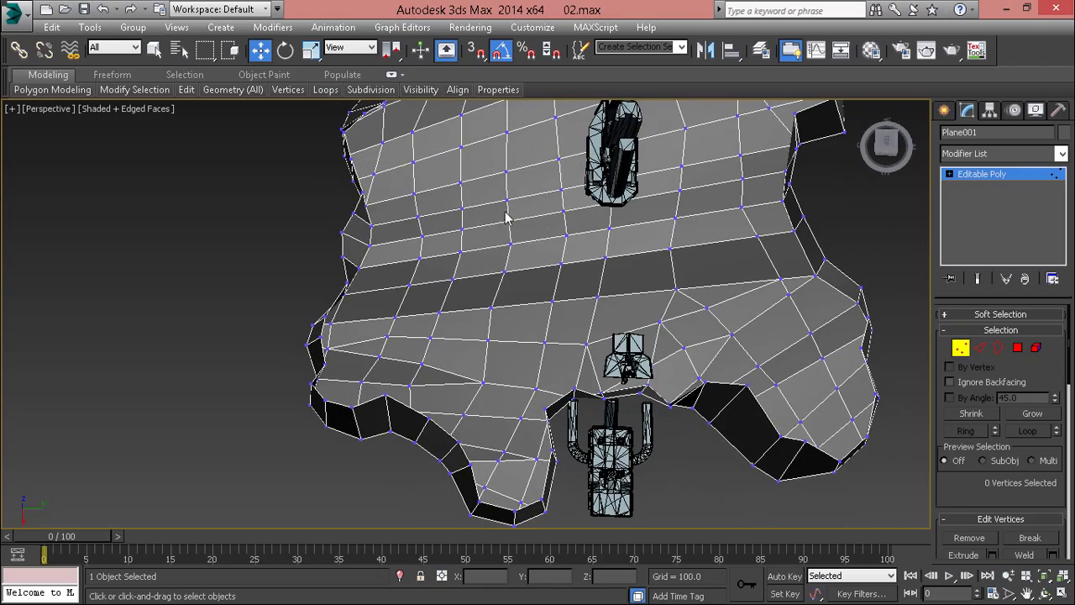
middle_click_drag(506, 217, 387, 292, "alt")
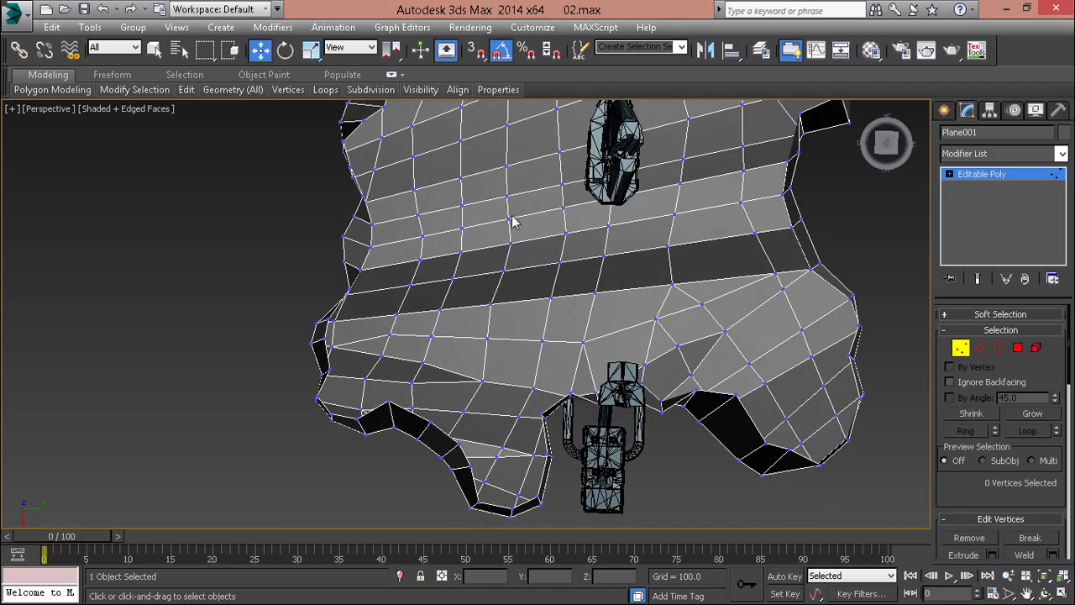
middle_click_drag(513, 221, 483, 318, "alt")
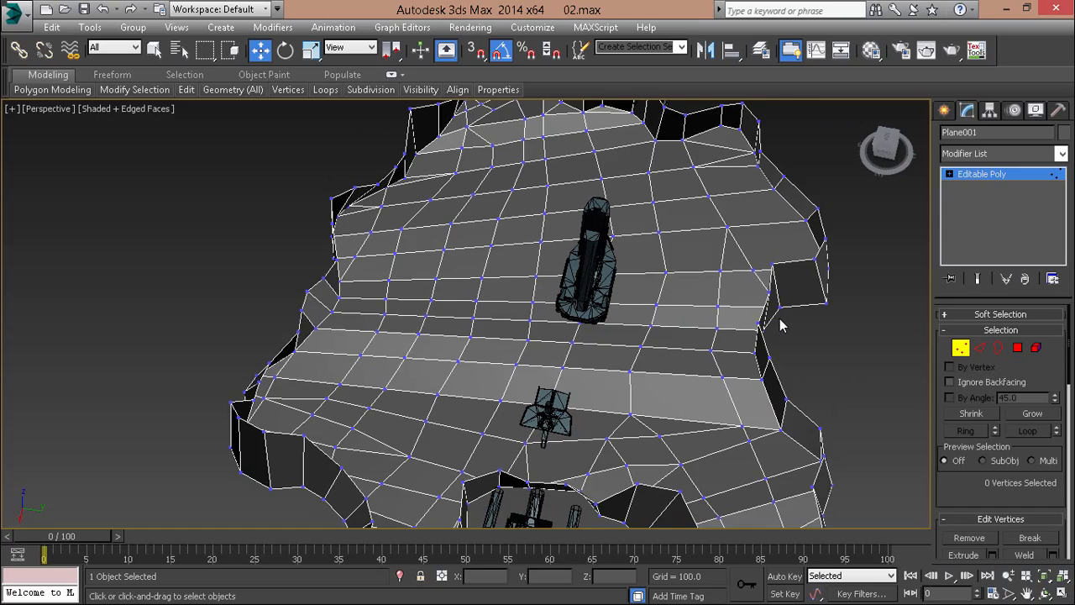
middle_click_drag(374, 321, 643, 360, "alt")
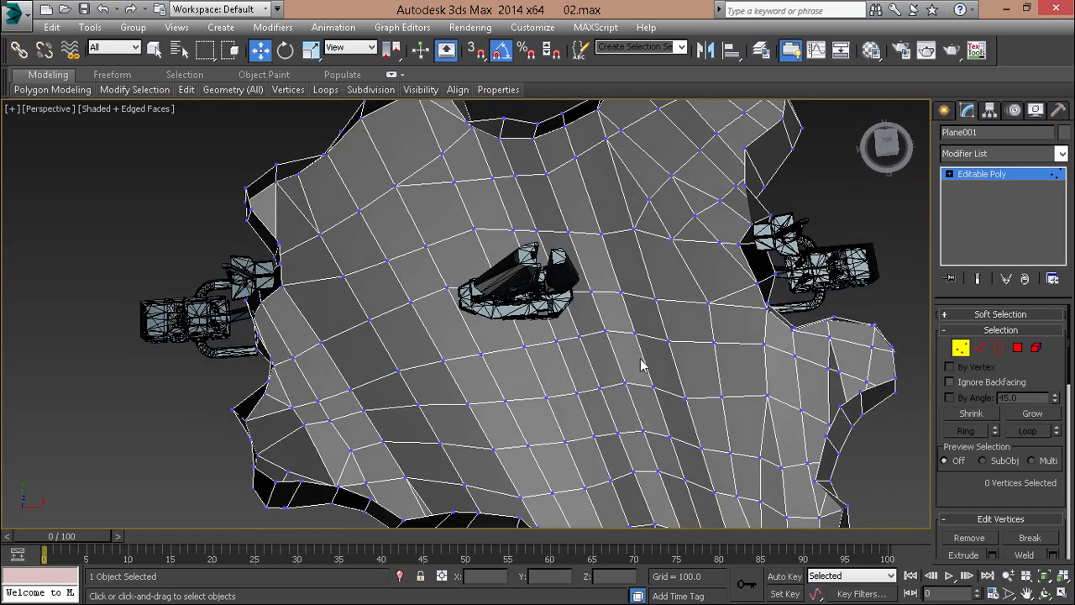
key("2")
double_click(593, 376)
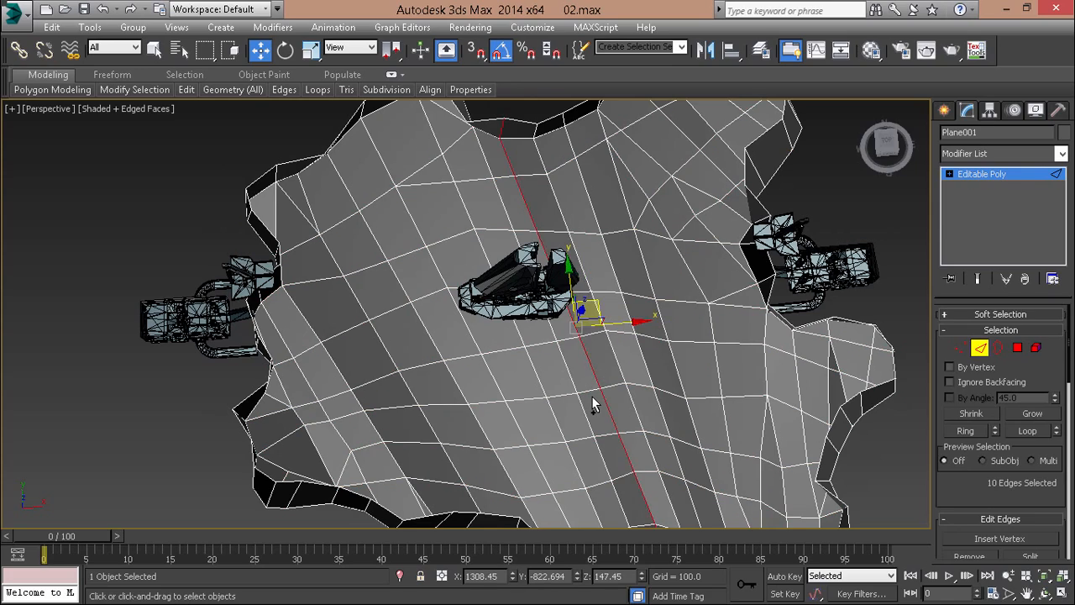
key("ctrl+BackSpace")
Move the wall-to-wall edge loop beside the central ship within the floor plane to about X -1592, Y -1379
middle_click_drag(592, 395, 542, 305, "alt")
double_click(539, 301)
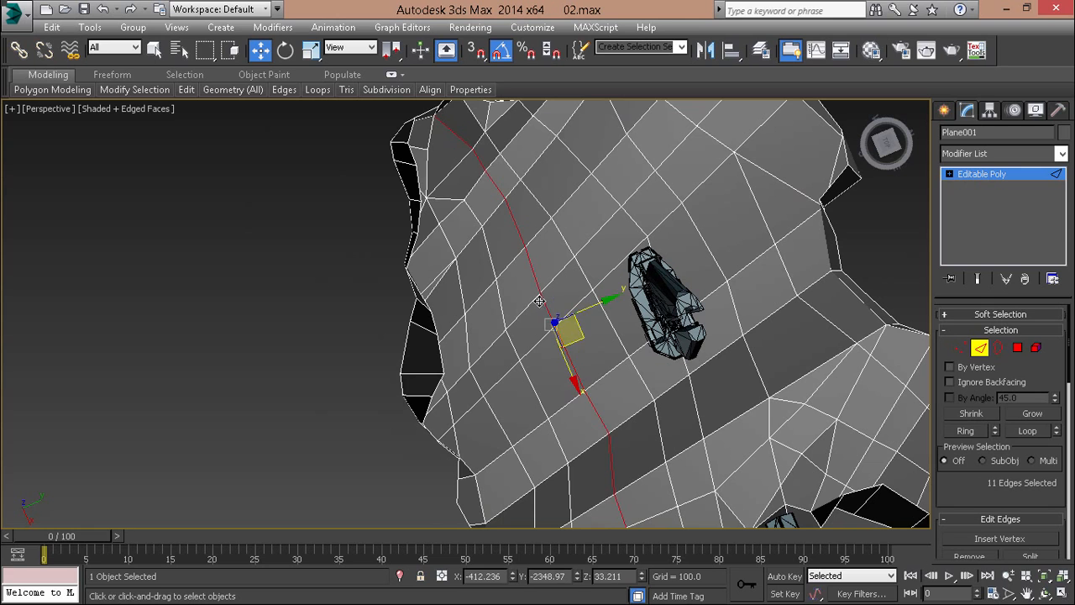
double_click(525, 313)
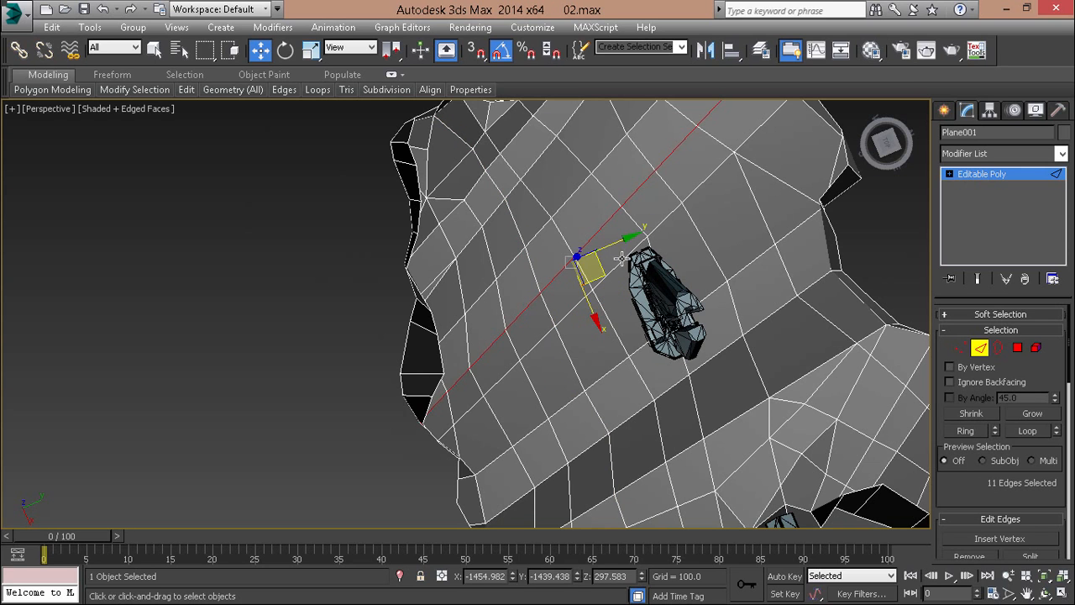
left_click_drag(601, 271, 603, 263)
scroll(602, 263, "down", 4)
middle_click_drag(602, 263, 424, 334)
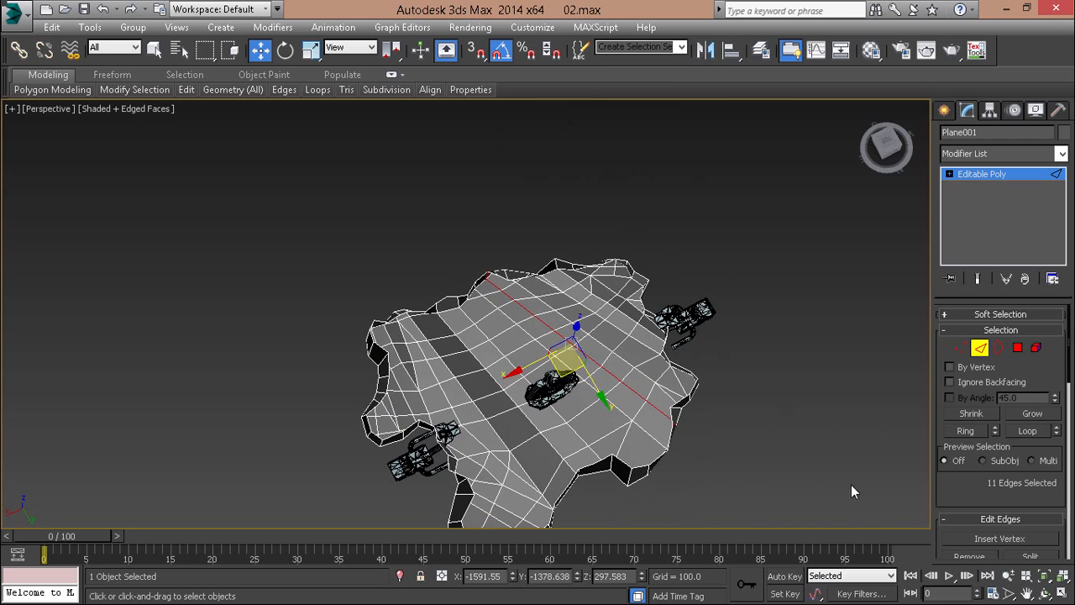
Undo the edge loop move and the preceding edge loop removal, and clear the edge selection
left_click(788, 480)
key("ctrl+z")
key("ctrl+z")
key("ctrl+z")
key("ctrl+z")
key("ctrl+z")
key("ctrl+z")
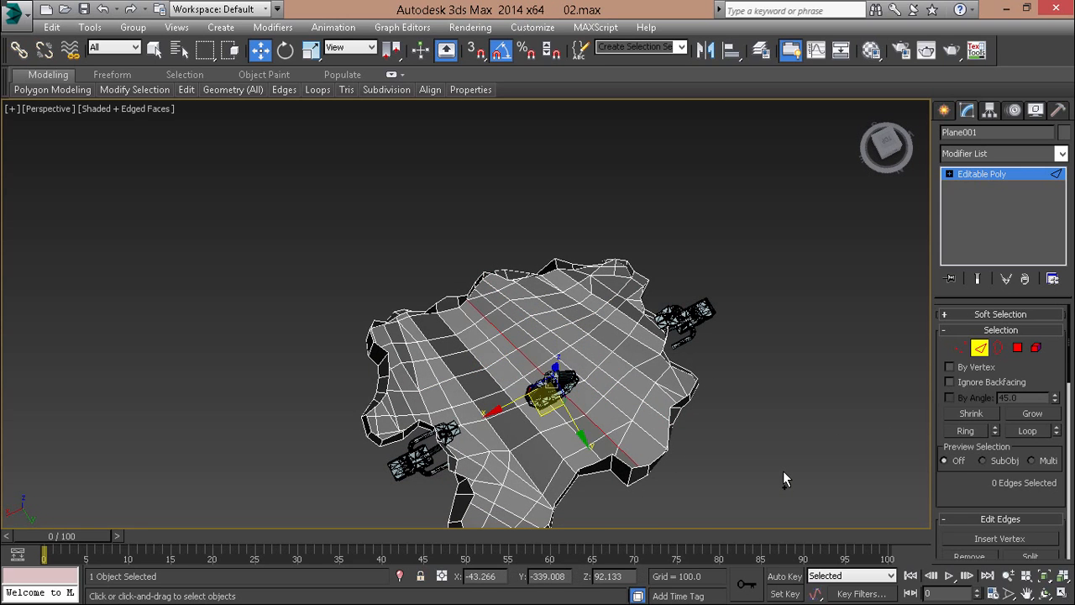
key("ctrl+z")
key("ctrl+z")
key("ctrl+z")
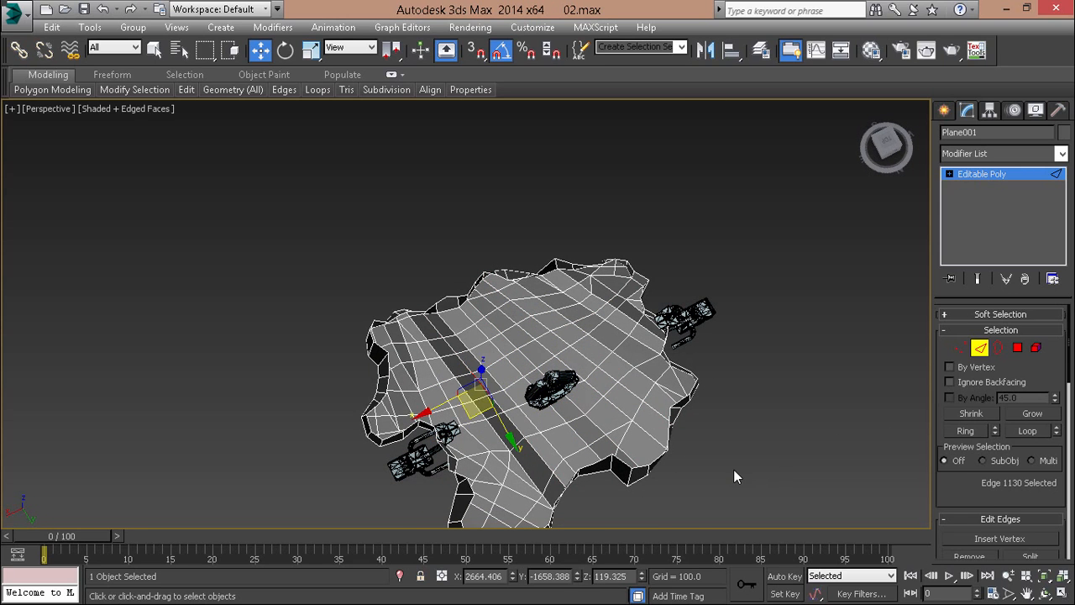
middle_click_drag(733, 471, 631, 376, "alt")
left_click(743, 423)
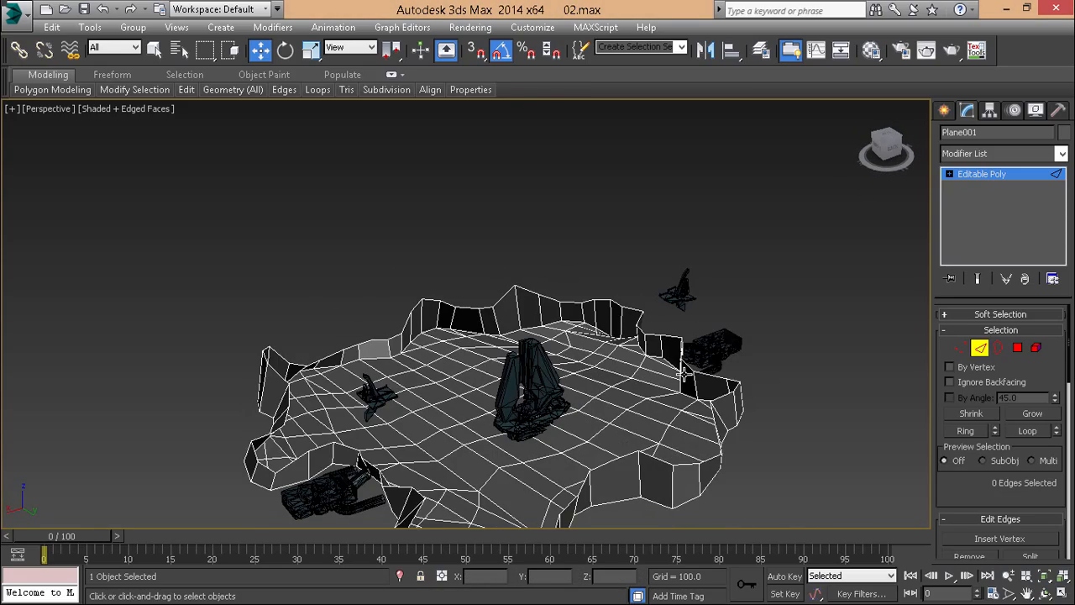
Unhide all hidden polygons of the rock wall mesh at polygon level
key("4")
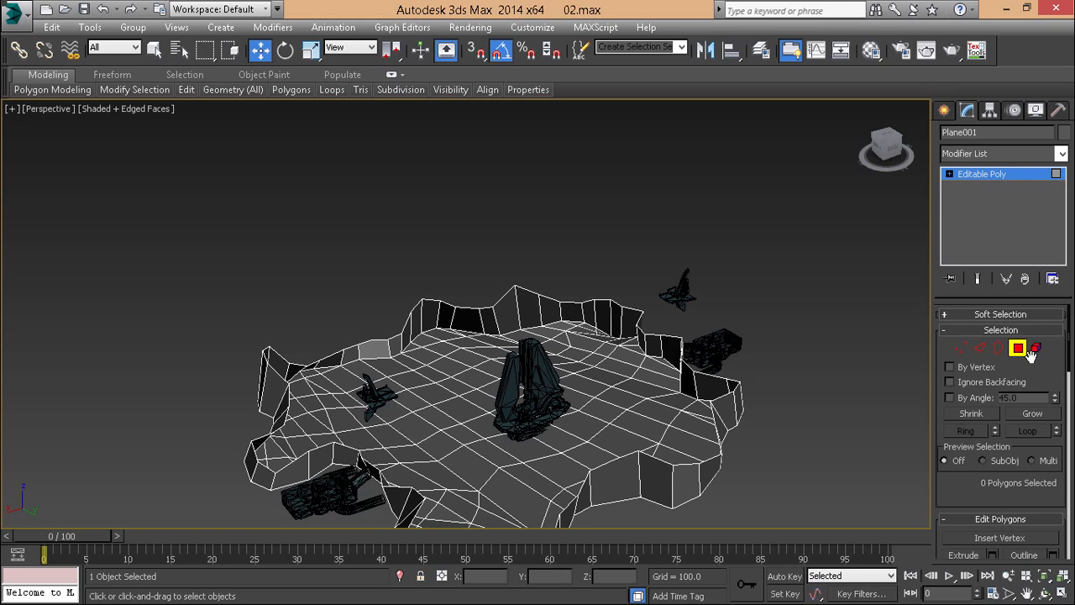
mouse_move(455, 94)
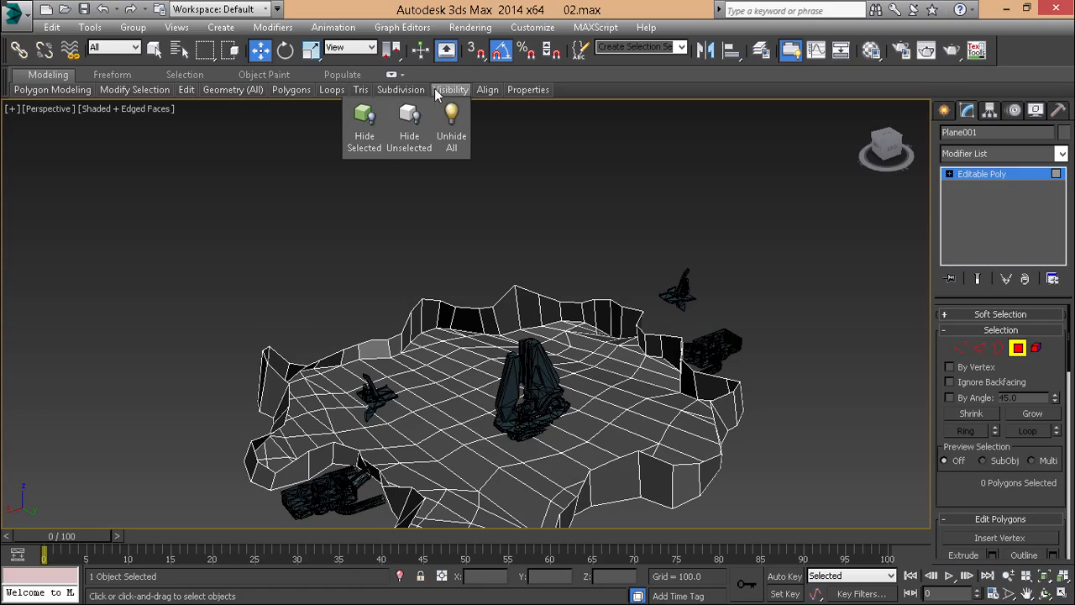
left_click(458, 131)
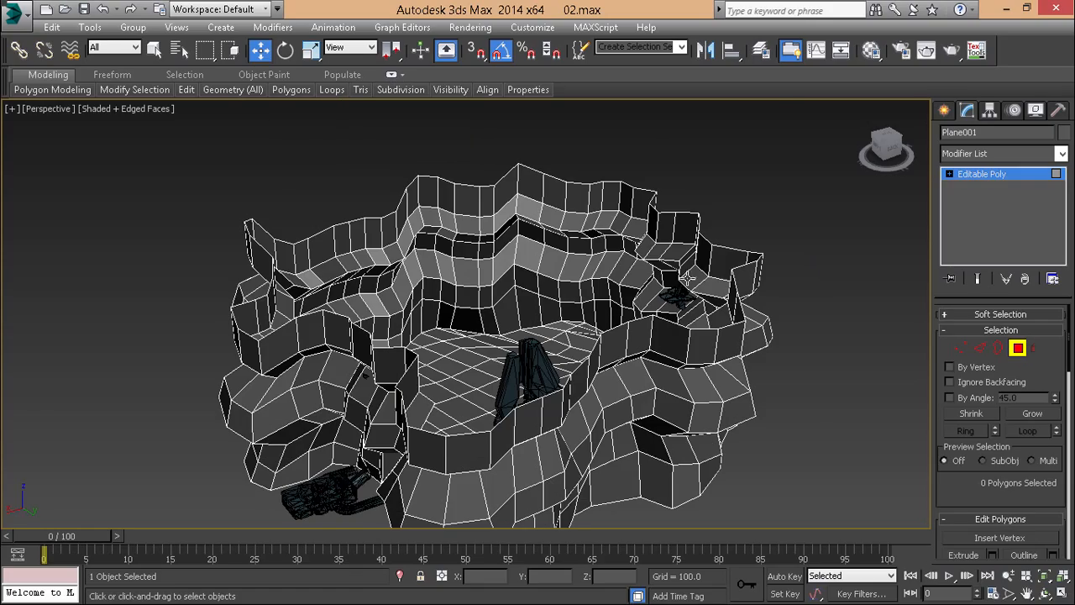
Examine the rock walls and the floor's junction with them from several angles and distances, including from above
middle_click_drag(514, 149, 509, 211, "alt")
scroll(509, 211, "up", 7)
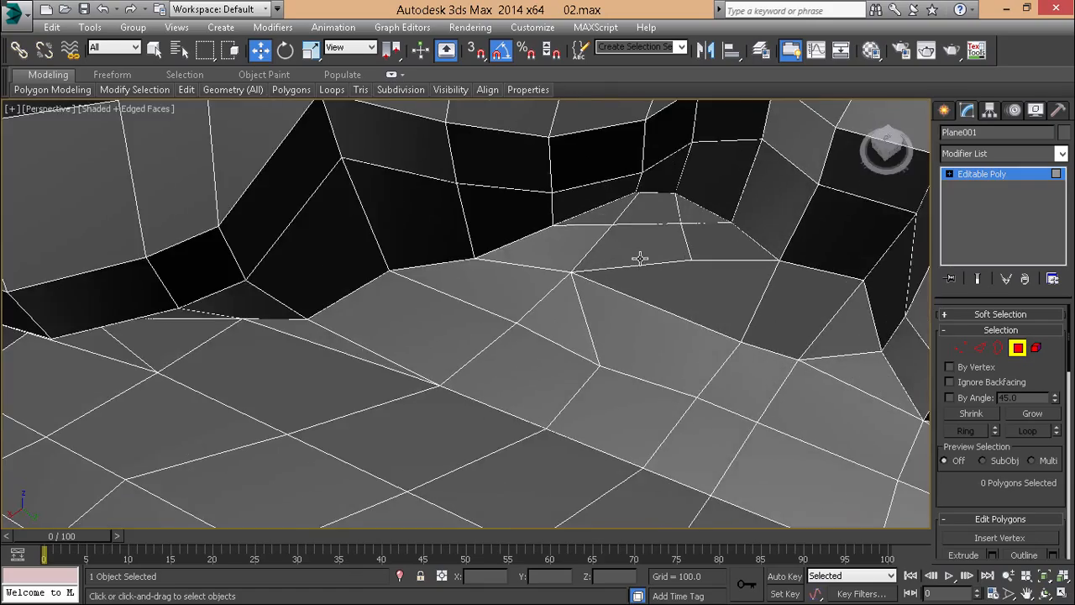
scroll(640, 260, "down", 9)
middle_click_drag(641, 260, 529, 202, "alt")
scroll(579, 257, "up", 5)
middle_click_drag(579, 257, 473, 392, "alt")
scroll(586, 249, "up", 5)
middle_click_drag(586, 249, 561, 221, "alt")
scroll(546, 206, "down", 7)
scroll(567, 277, "up", 5)
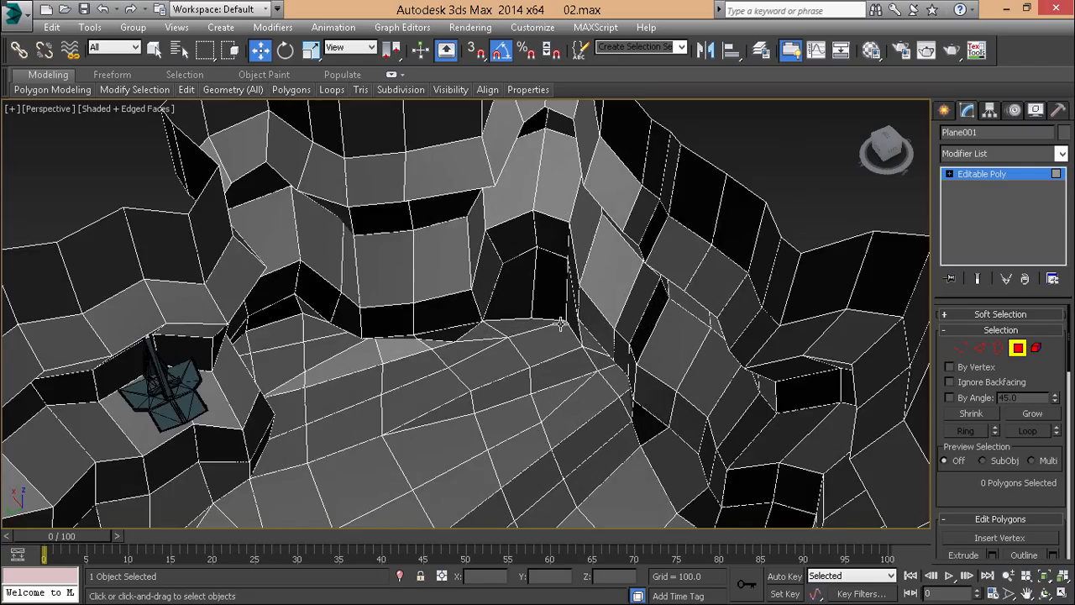
scroll(567, 306, "down", 7)
mouse_move(564, 311)
middle_mouse_down("alt")
mouse_move(502, 334)
mouse_move(777, 290)
mouse_move(710, 313)
mouse_move(550, 321)
middle_mouse_up("alt")
scroll(777, 290, "up", 5)
scroll(743, 318, "down", 5)
middle_click_drag(550, 321, 323, 219)
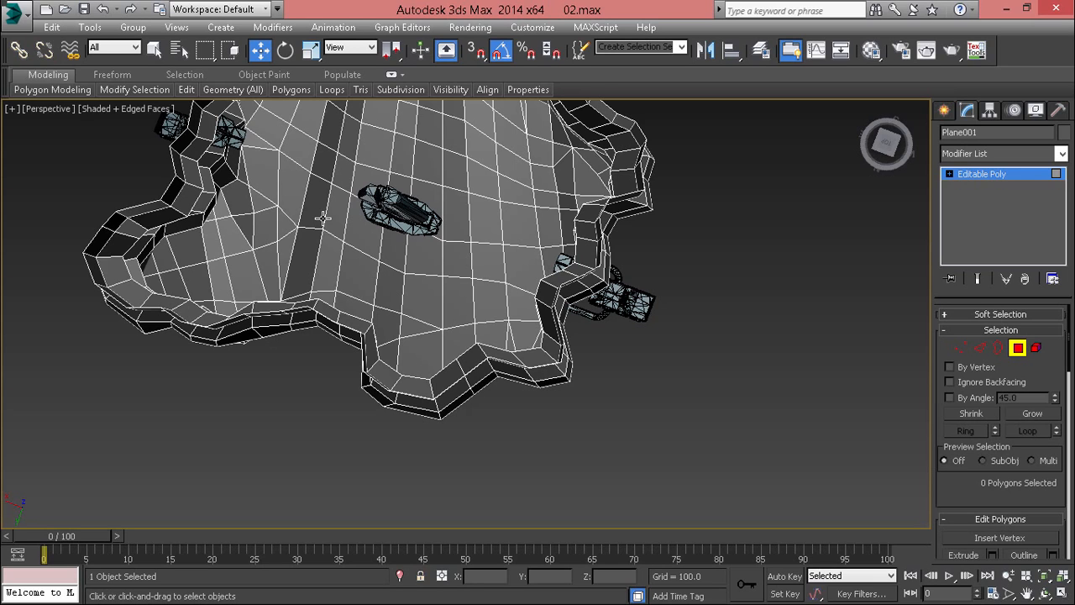
middle_click_drag(311, 208, 529, 395)
middle_click_drag(529, 395, 619, 262, "alt")
Rename the rock mesh object as level, clear the selection and save the scene
left_click(943, 108)
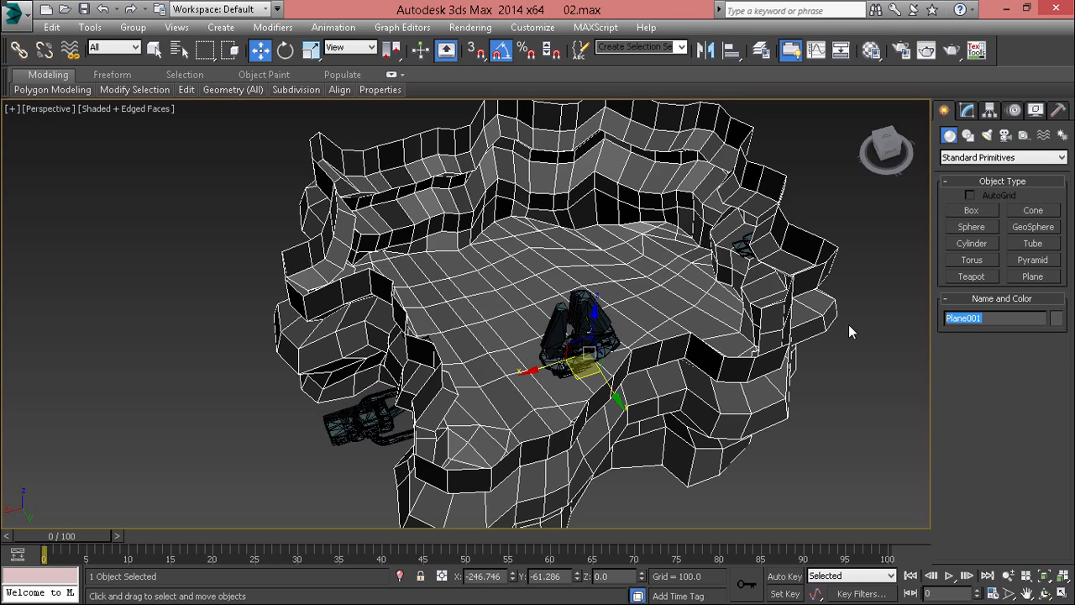
type("level")
left_click(832, 326)
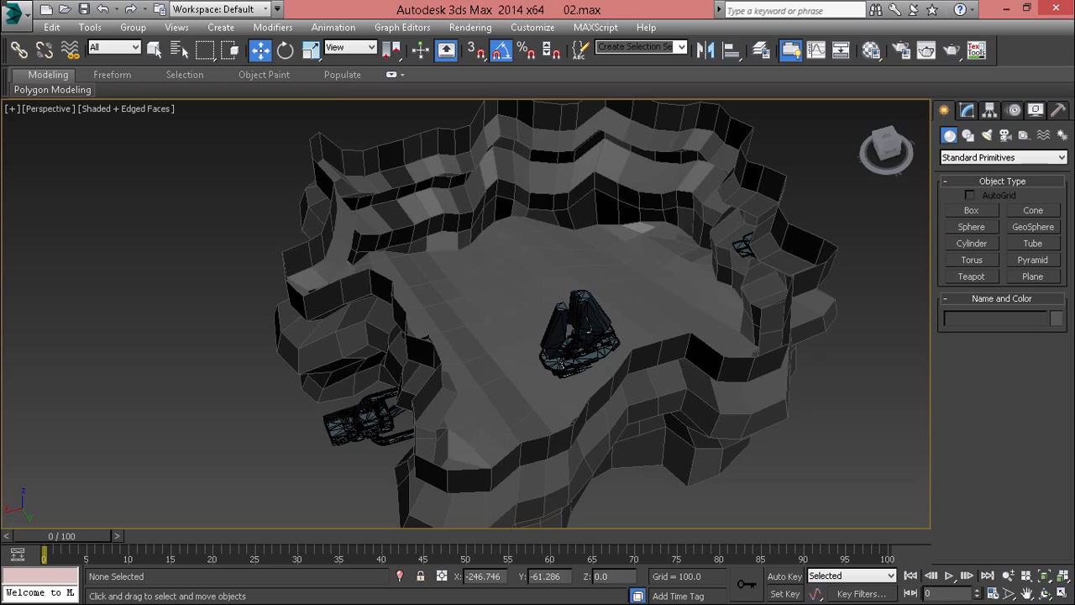
left_click(18, 11)
left_click(24, 157)
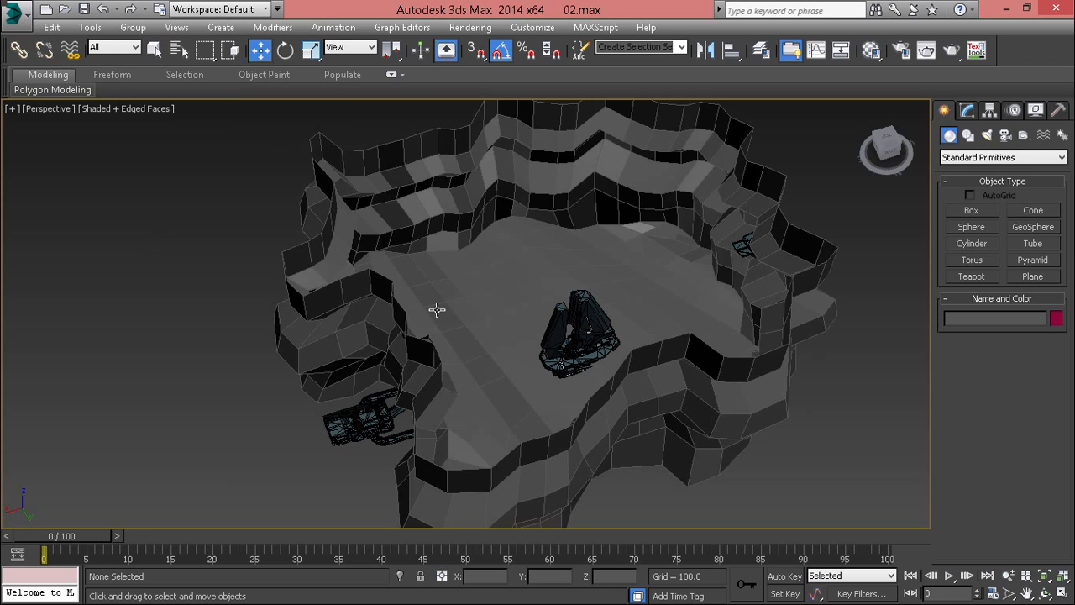
Assign the dark teal 01 - Default material to the level mesh and close the Material Editor
left_click(543, 262)
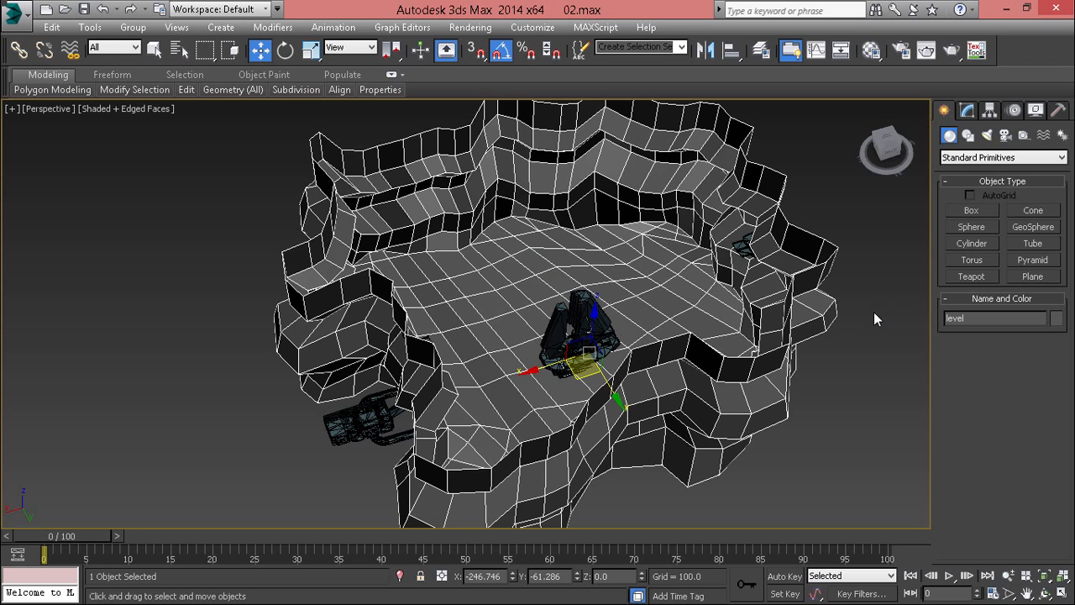
key("m")
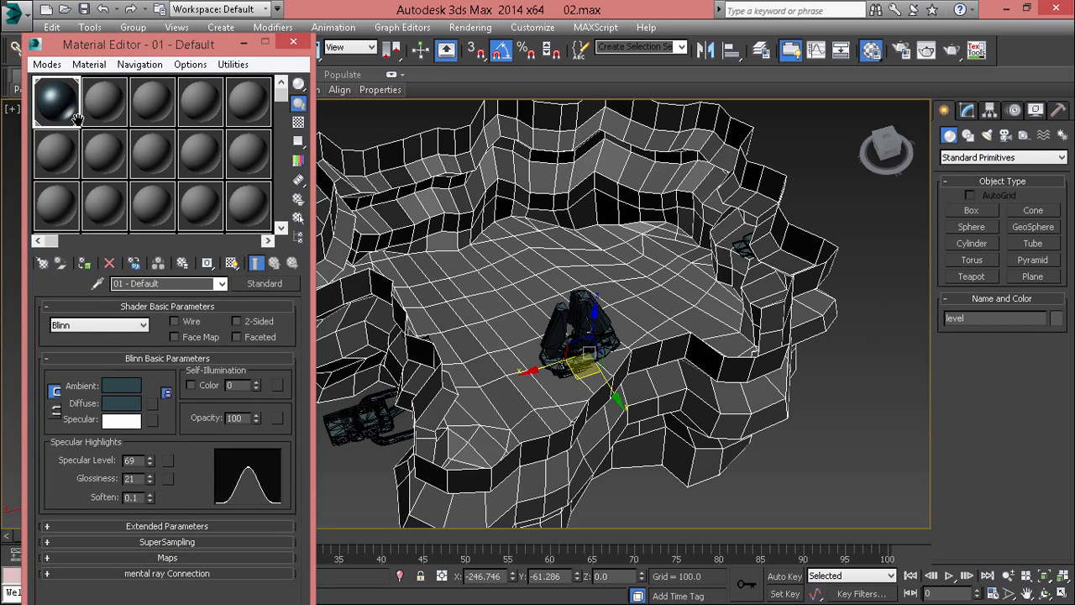
left_click(84, 263)
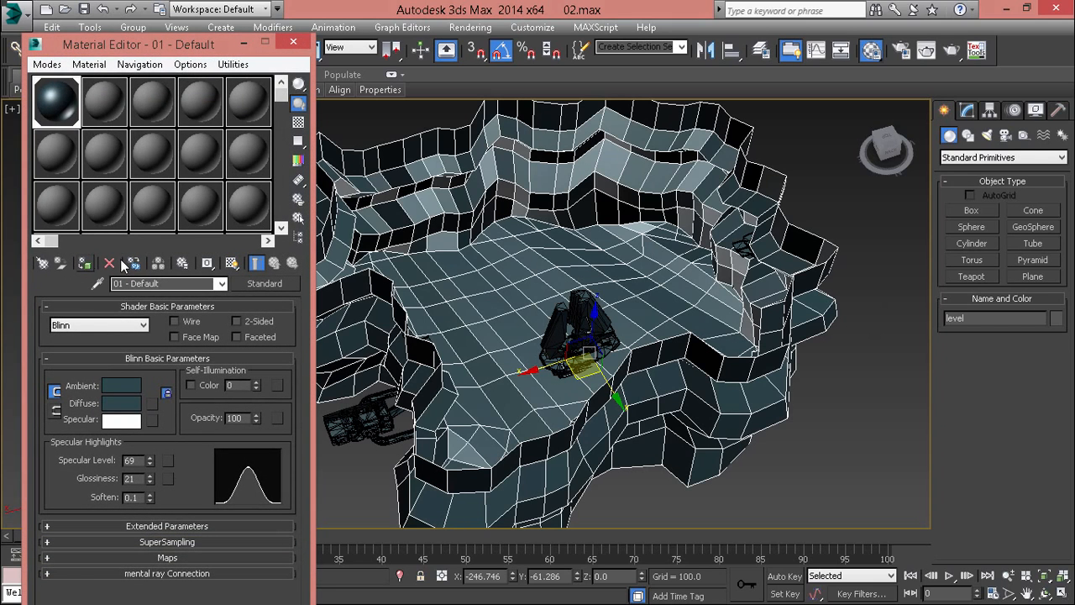
left_click(294, 42)
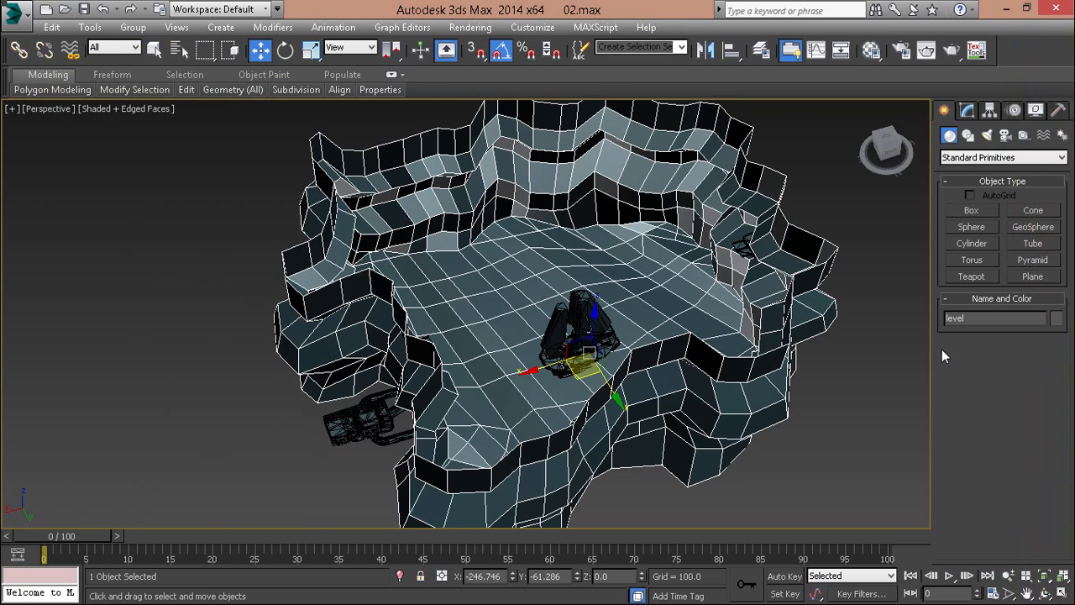
Set the level object's wireframe color to the dark navy custom color
left_click(806, 372)
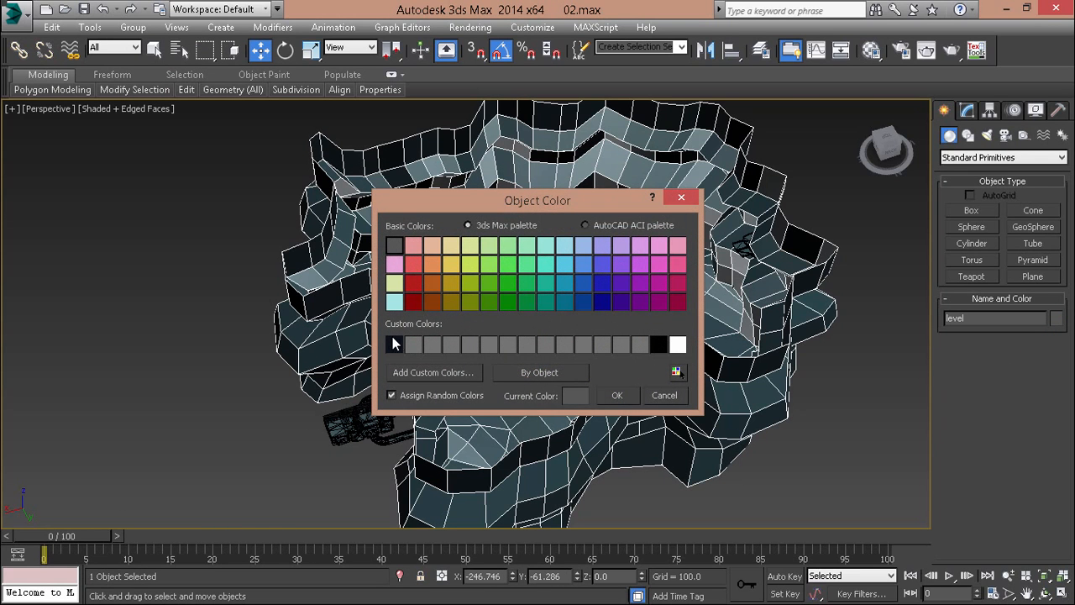
left_click(616, 400)
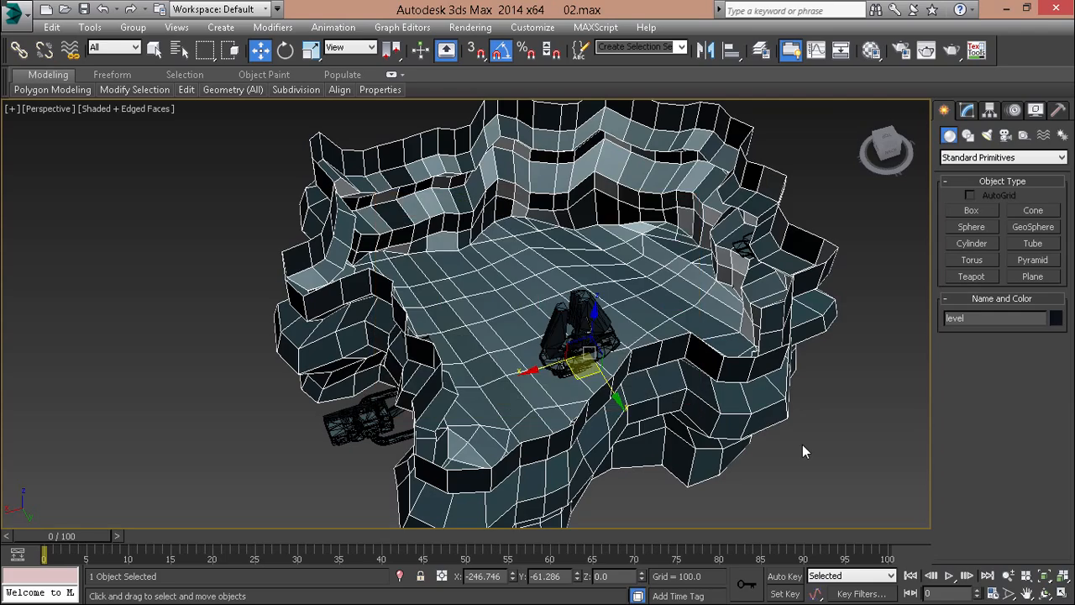
left_click(802, 446)
Examine the shaded level mesh around the ships from above and from several sides
middle_click_drag(803, 446, 626, 410, "alt")
left_click(637, 315)
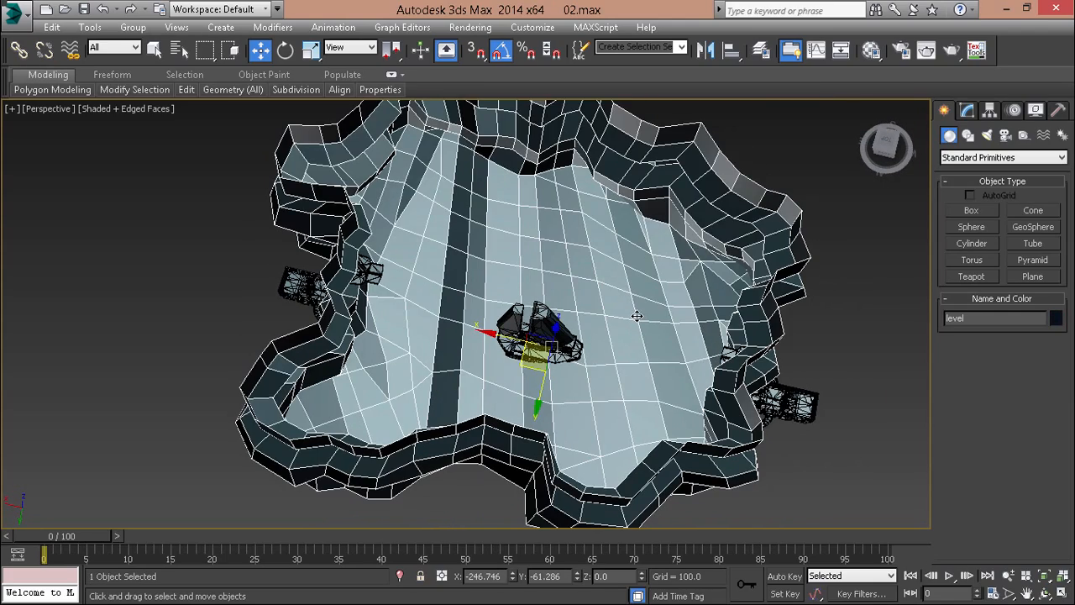
left_click(832, 358)
middle_click_drag(823, 357, 454, 322, "alt")
left_click(455, 322)
middle_click_drag(570, 312, 439, 283)
middle_click_drag(439, 283, 434, 322, "alt")
scroll(669, 302, "down", 5)
middle_click_drag(670, 302, 514, 403)
scroll(514, 403, "up", 4)
left_click_drag(514, 382, 510, 393, "alt")
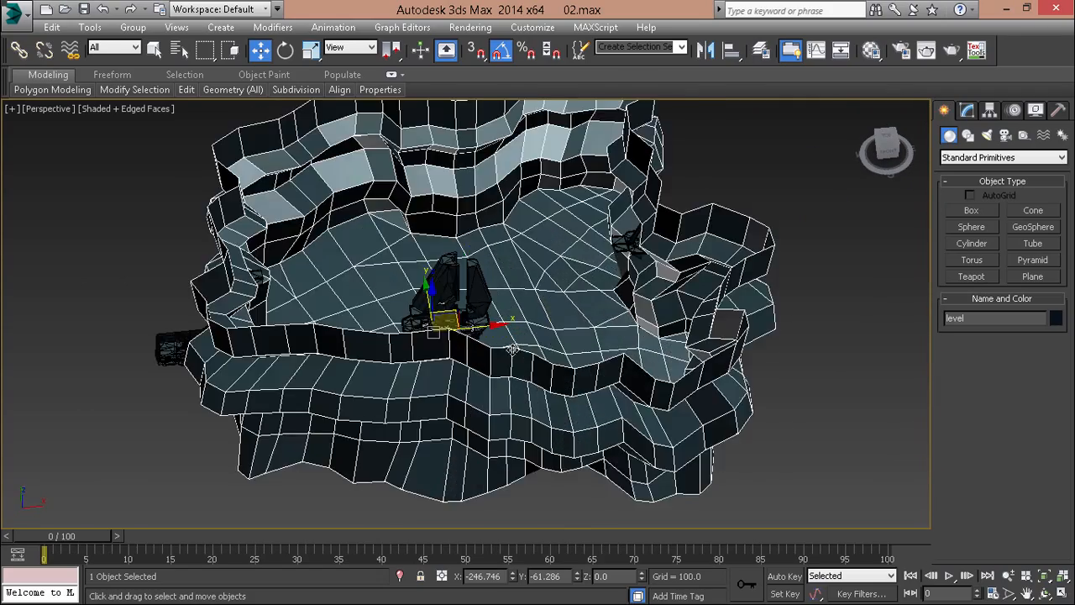
Clear the level mesh selection and save the scene
middle_click_drag(511, 393, 530, 383, "alt")
left_click(773, 188)
middle_click_drag(773, 188, 639, 273, "alt")
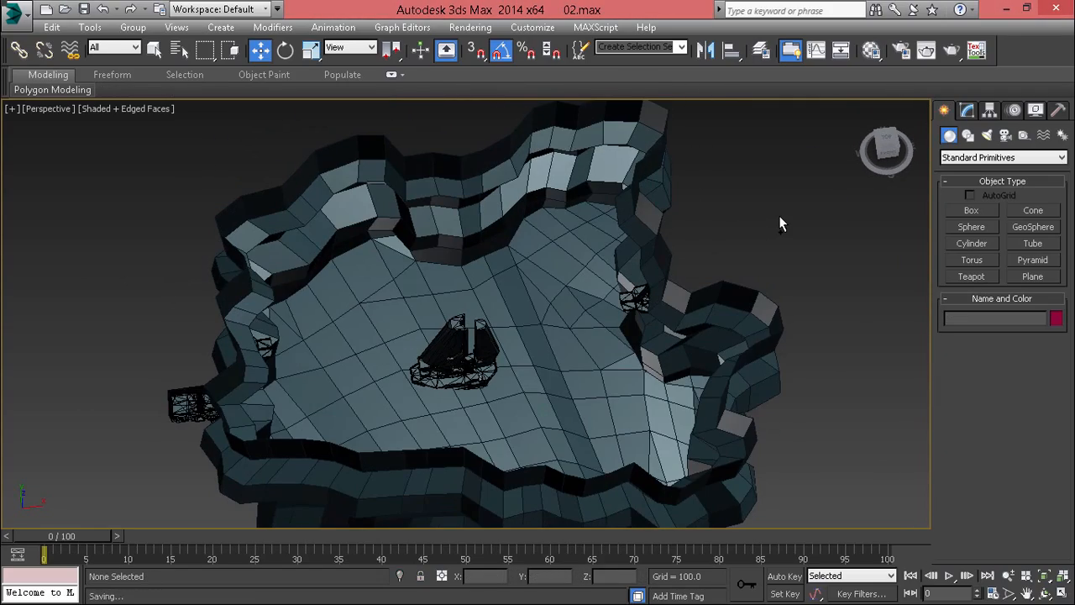